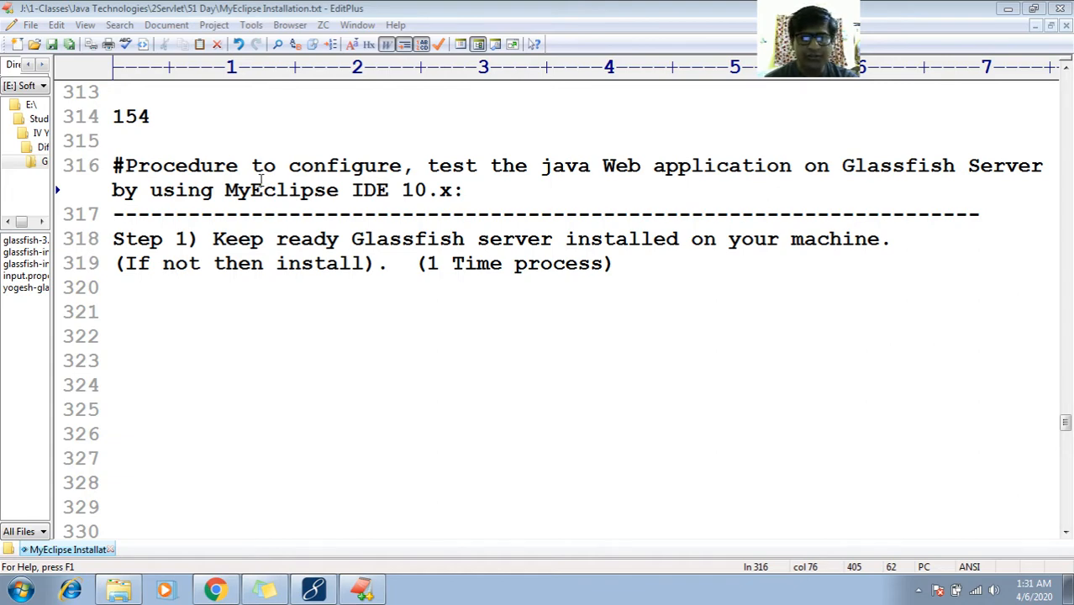
# Page back up through the earlier login-app notes to the procedure heading on line 90
pyautogui.click(295, 142)
pyautogui.press('Up')
pyautogui.press('Up')
pyautogui.press('Up')
pyautogui.press('Up')
pyautogui.press('Up')
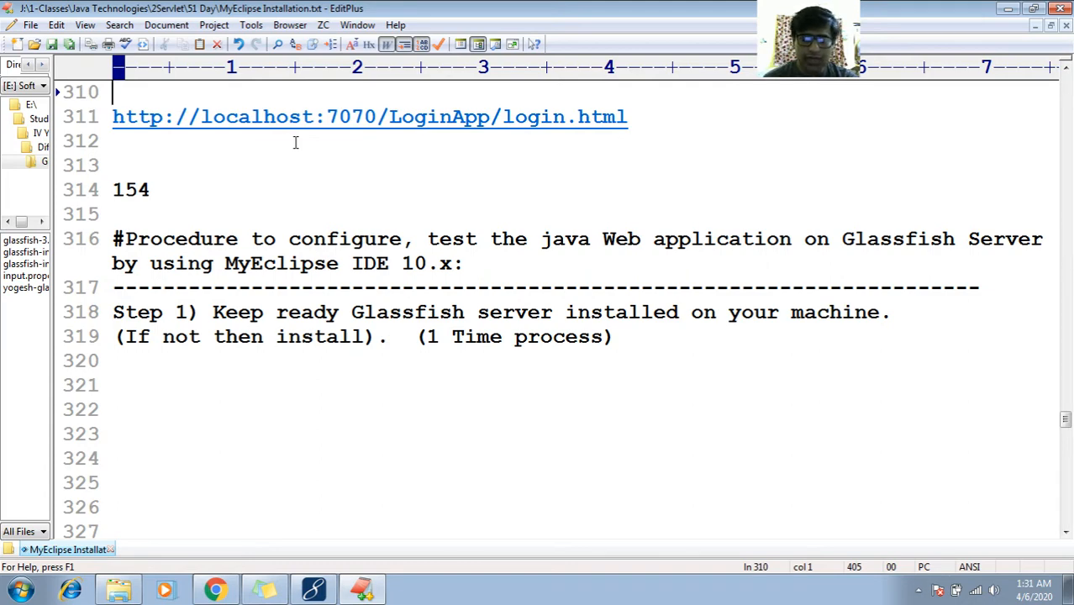
pyautogui.scroll(6, 295, 143)
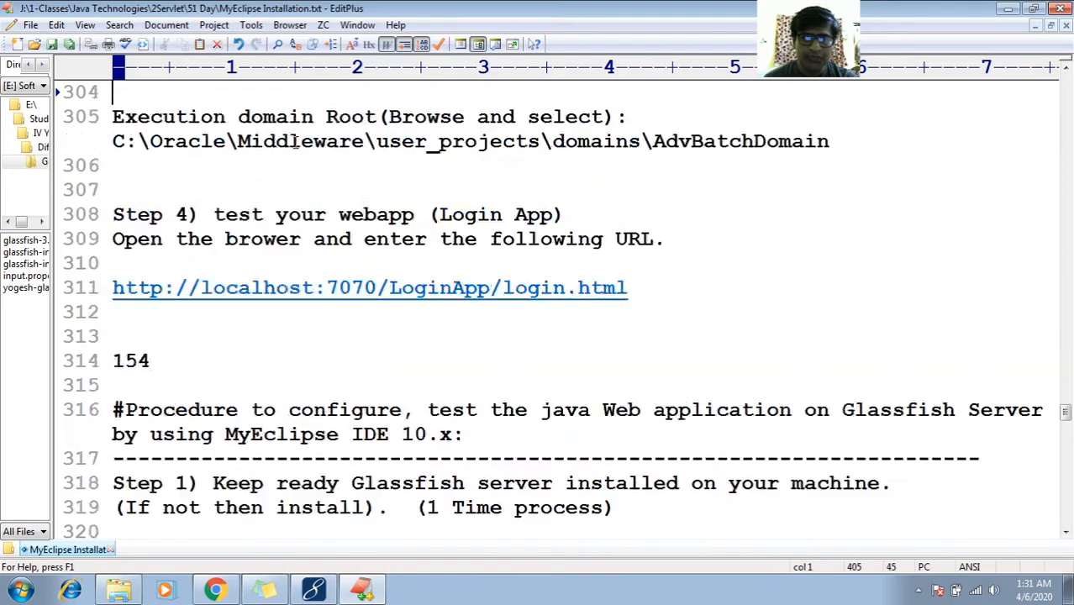
pyautogui.scroll(14, 295, 143)
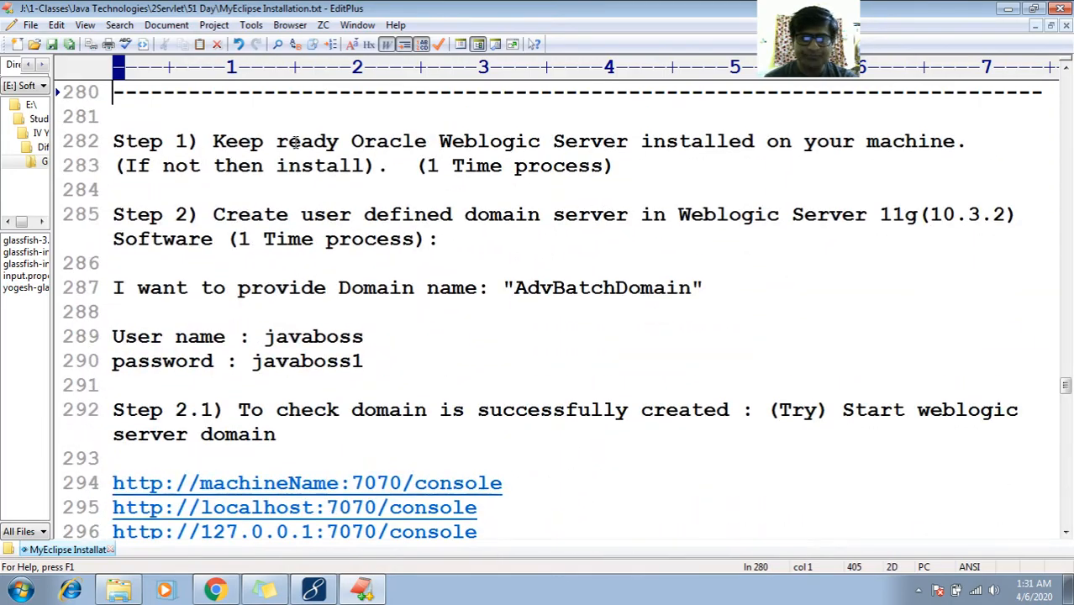
pyautogui.press('pageup')
pyautogui.press('pageup')
pyautogui.press('pageup')
pyautogui.press('pageup')
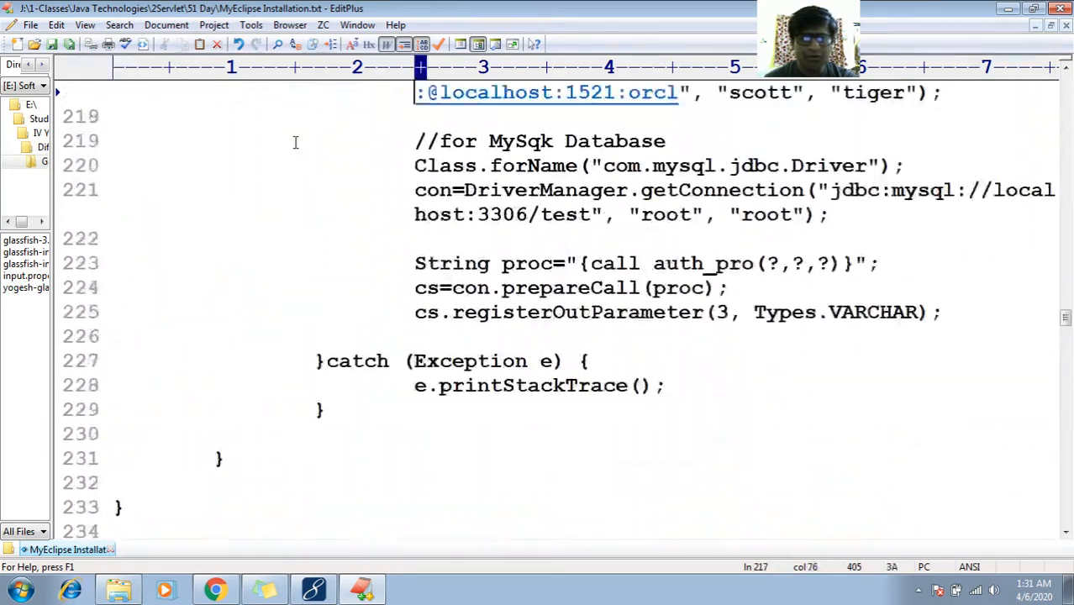
pyautogui.press('Up')
pyautogui.press('Up')
pyautogui.press('Up')
pyautogui.press('Up')
pyautogui.press('Up')
pyautogui.press('Up')
pyautogui.press('Up')
pyautogui.press('Up')
pyautogui.press('Up')
pyautogui.press('Up')
pyautogui.press('Up')
pyautogui.press('Up')
pyautogui.press('Up')
pyautogui.press('Up')
pyautogui.press('Up')
pyautogui.press('Up')
pyautogui.press('Up')
pyautogui.press('Up')
pyautogui.press('Up')
pyautogui.press('Up')
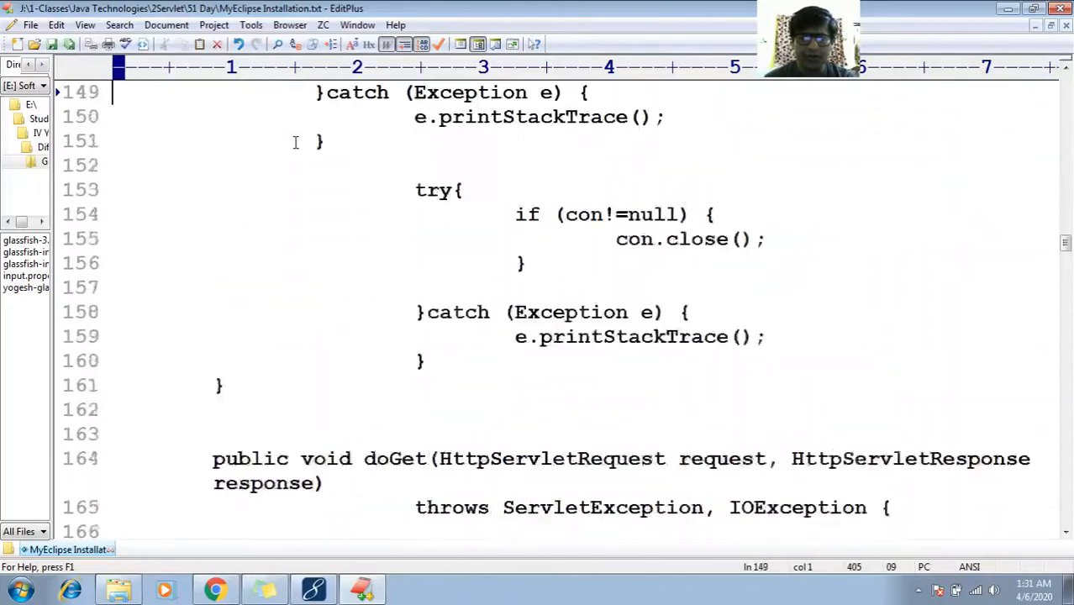
pyautogui.press('Up')
pyautogui.press('Up')
pyautogui.press('Up')
pyautogui.press('Up')
pyautogui.press('Up')
pyautogui.press('Up')
pyautogui.press('Up')
pyautogui.press('Up')
pyautogui.press('Up')
pyautogui.press('Up')
pyautogui.press('Up')
pyautogui.press('Up')
pyautogui.press('Up')
pyautogui.press('Up')
pyautogui.press('Up')
pyautogui.press('Up')
pyautogui.press('Up')
pyautogui.press('Up')
pyautogui.press('Up')
pyautogui.press('Up')
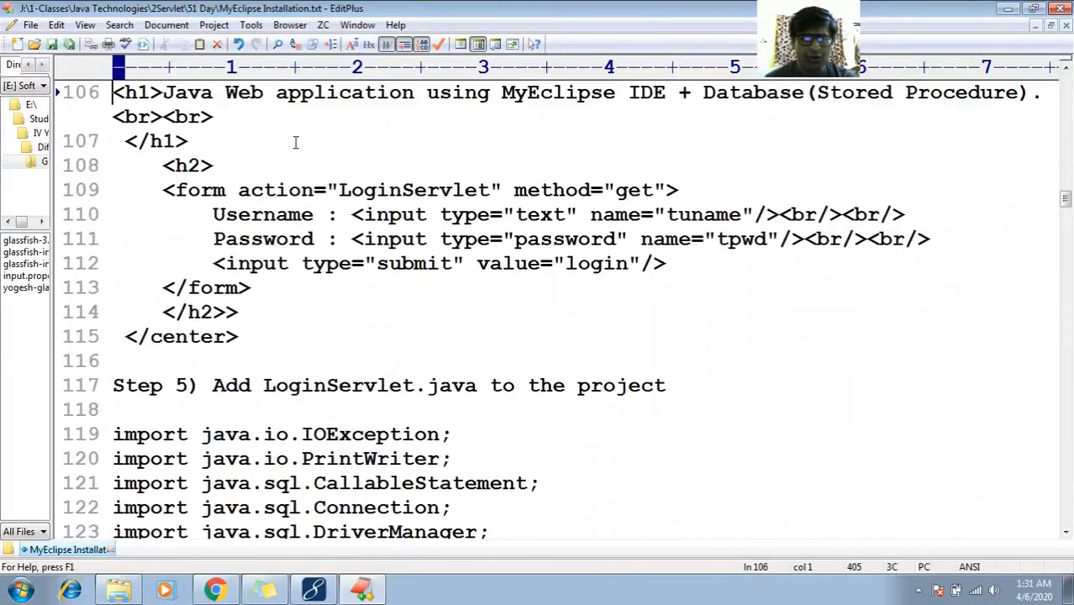
pyautogui.press('Up')
pyautogui.press('Up')
pyautogui.press('Up')
pyautogui.press('Up')
pyautogui.press('Up')
pyautogui.press('Up')
pyautogui.press('Up')
pyautogui.press('Up')
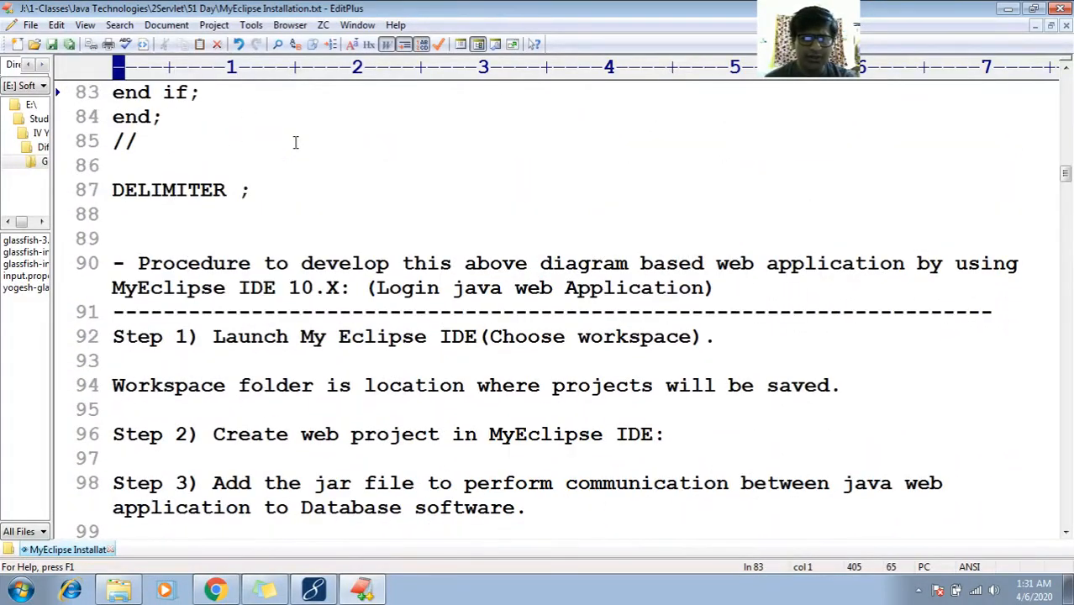
pyautogui.press('Down')
pyautogui.press('Down')
pyautogui.press('Down')
pyautogui.press('Down')
pyautogui.press('Down')
pyautogui.press('Down')
pyautogui.press('Down')
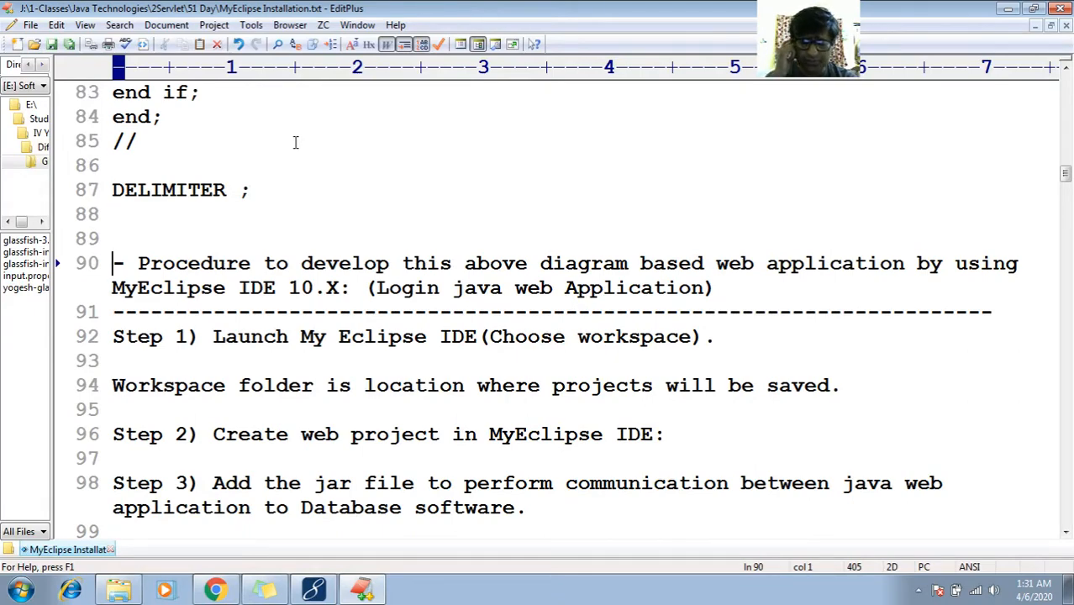
# Select the line 90 procedure heading text
pyautogui.press('Right')
pyautogui.press('Right')
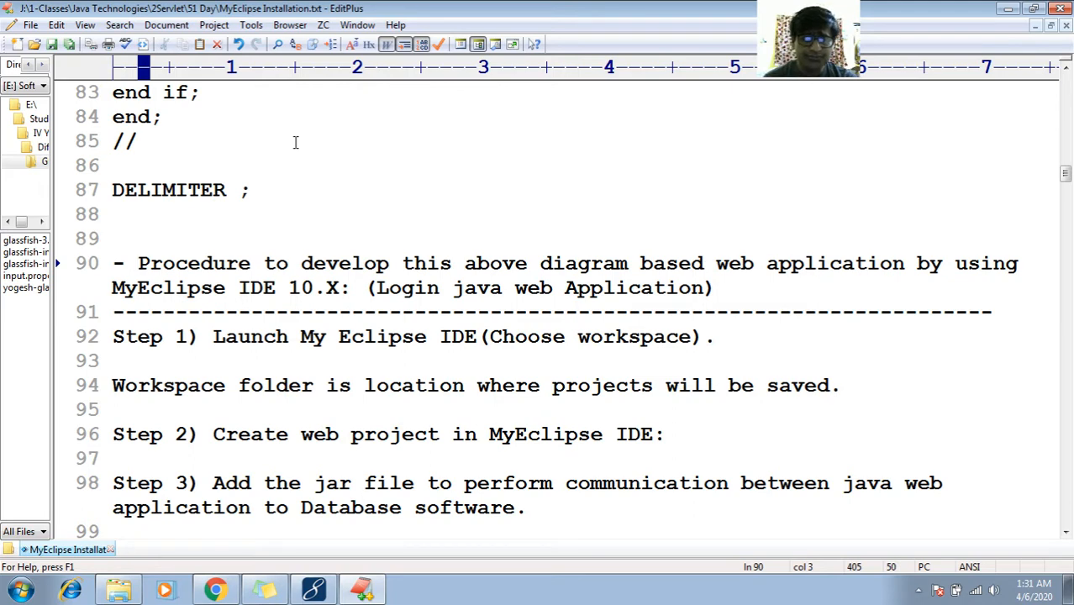
pyautogui.hotkey('shift', 'Down')
pyautogui.hotkey('shift', 'Down')
pyautogui.hotkey('shift', 'End')
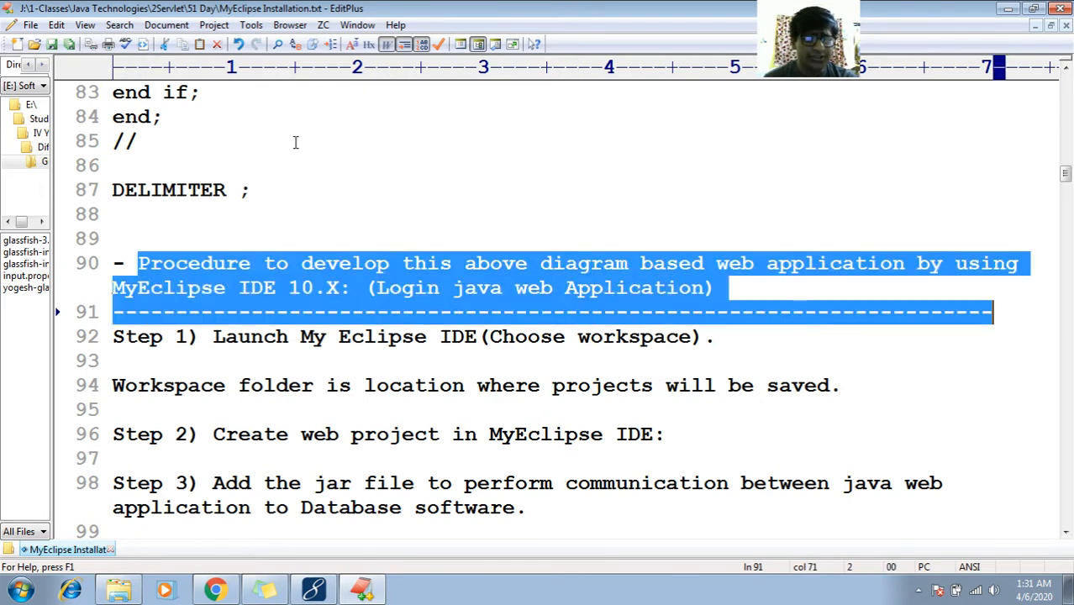
pyautogui.hotkey('shift', 'Up')
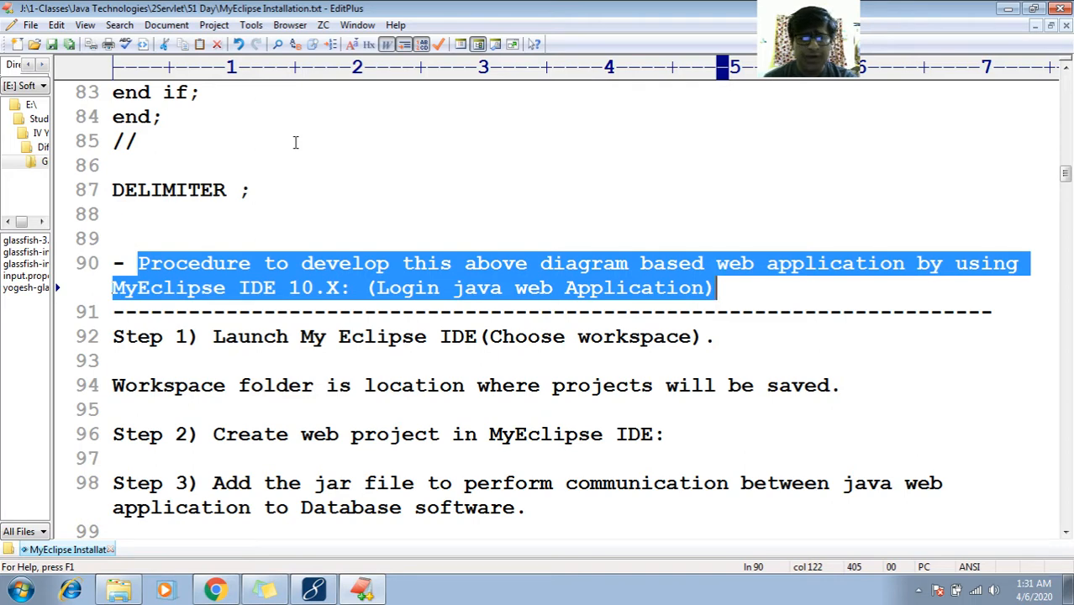
pyautogui.press('End')
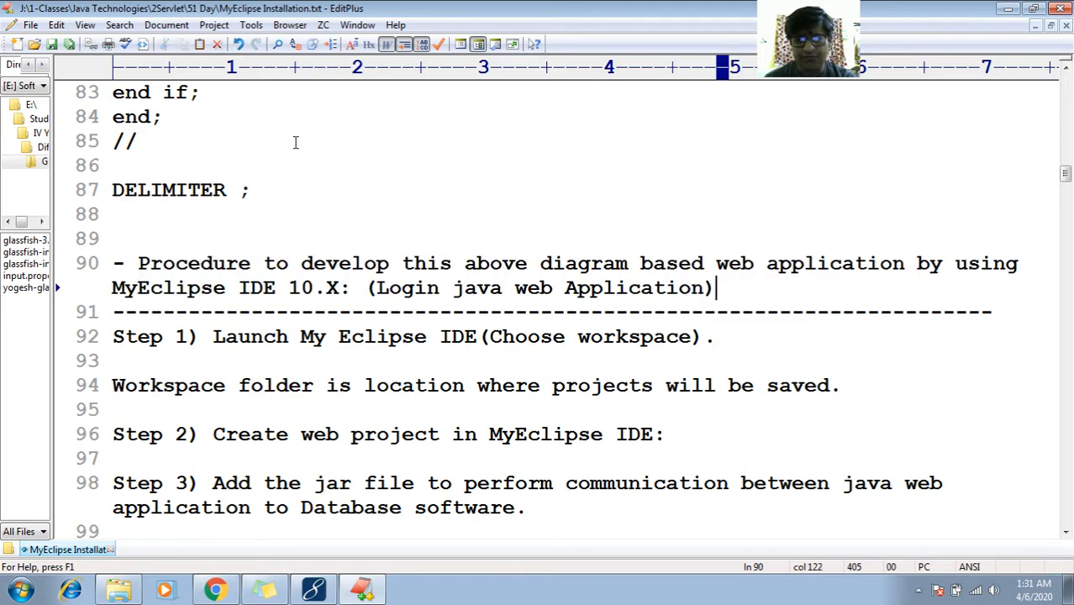
pyautogui.hotkey('shift', 'Up')
pyautogui.hotkey('shift', 'Up')
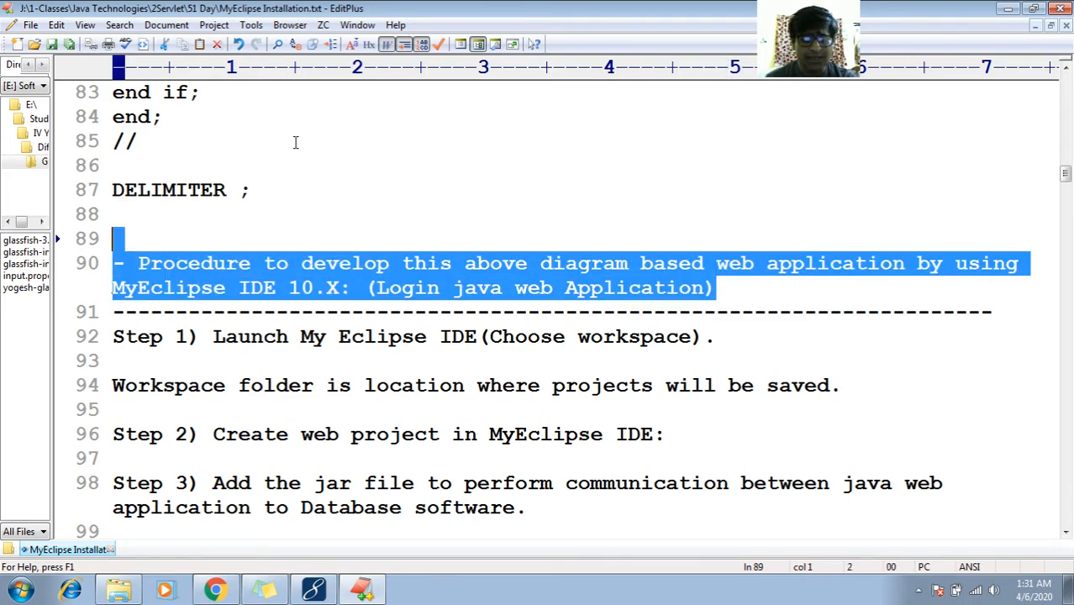
# Return down to the Glassfish procedure section near line 316 and bring up the Start menu
pyautogui.press('Down')
pyautogui.press('Down')
pyautogui.press('Down')
pyautogui.press('Down')
pyautogui.press('Down')
pyautogui.press('Down')
pyautogui.press('Down')
pyautogui.press('Down')
pyautogui.press('Down')
pyautogui.press('Down')
pyautogui.press('Down')
pyautogui.press('Down')
pyautogui.press('Down')
pyautogui.press('Down')
pyautogui.press('Down')
pyautogui.press('Down')
pyautogui.press('Down')
pyautogui.press('Down')
pyautogui.press('Down')
pyautogui.press('Down')
pyautogui.press('Down')
pyautogui.press('Down')
pyautogui.press('Down')
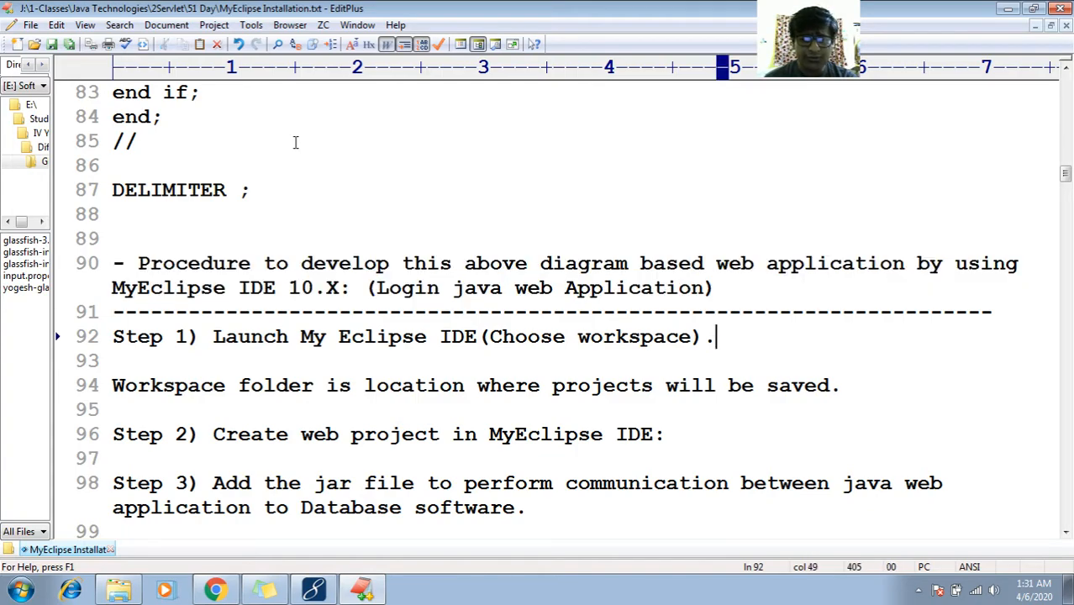
pyautogui.press('Down')
pyautogui.press('Down')
pyautogui.press('Down')
pyautogui.press('Down')
pyautogui.press('Down')
pyautogui.press('Down')
pyautogui.press('Down')
pyautogui.press('Down')
pyautogui.press('Down')
pyautogui.press('Down')
pyautogui.press('Down')
pyautogui.press('Down')
pyautogui.press('Down')
pyautogui.press('Down')
pyautogui.press('Down')
pyautogui.press('Down')
pyautogui.press('Down')
pyautogui.press('Down')
pyautogui.press('Down')
pyautogui.press('Down')
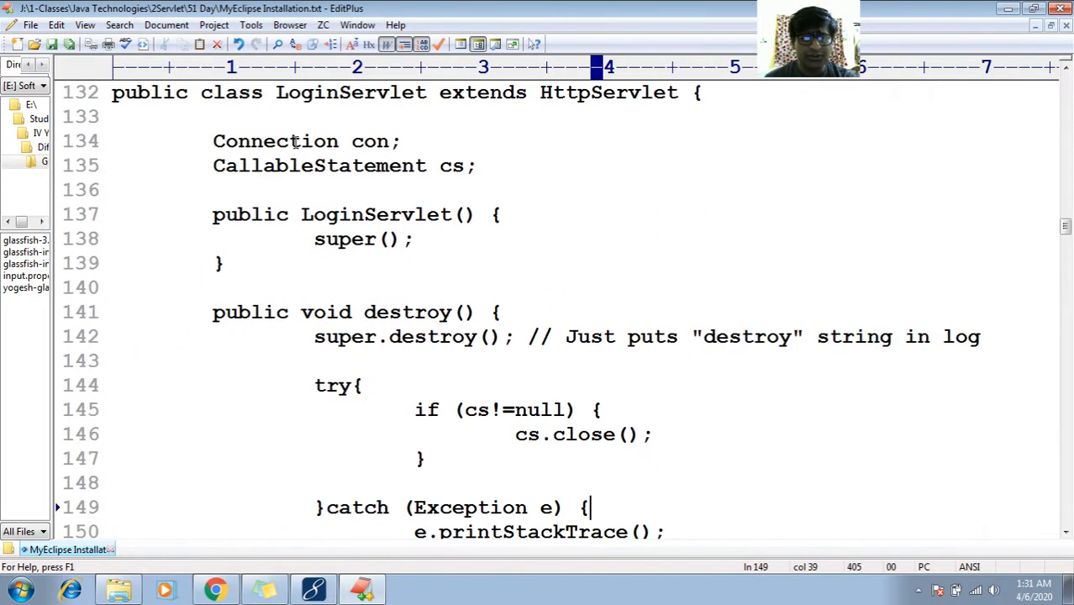
pyautogui.press('Down')
pyautogui.press('Down')
pyautogui.press('Down')
pyautogui.press('Down')
pyautogui.press('Down')
pyautogui.press('Down')
pyautogui.press('Down')
pyautogui.press('Down')
pyautogui.press('Down')
pyautogui.press('Down')
pyautogui.press('Down')
pyautogui.press('Down')
pyautogui.press('Down')
pyautogui.press('Down')
pyautogui.press('Down')
pyautogui.press('Down')
pyautogui.press('Down')
pyautogui.press('Down')
pyautogui.press('Down')
pyautogui.press('Down')
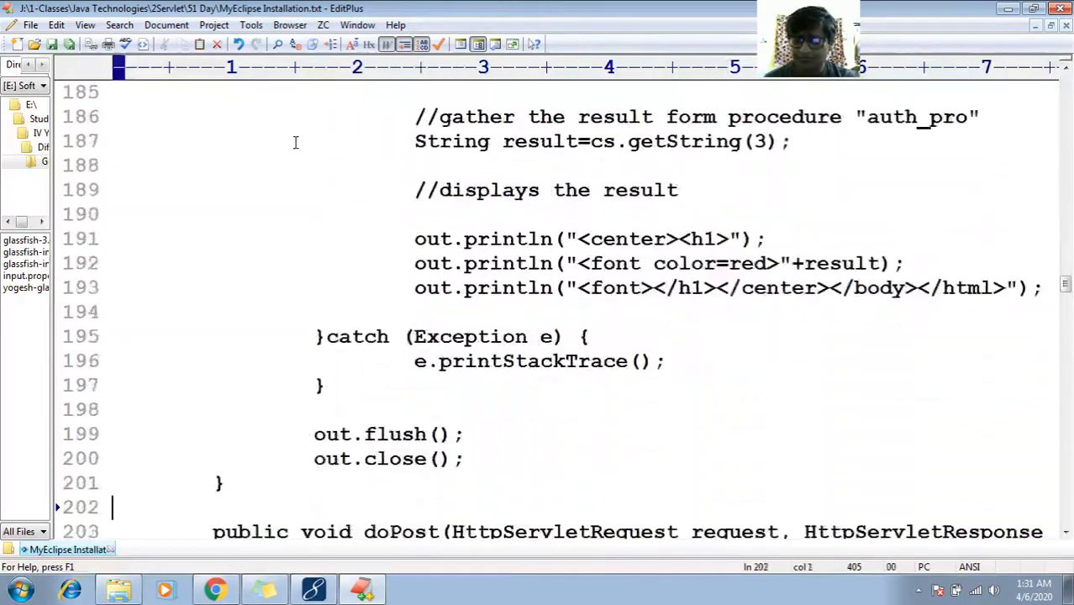
pyautogui.press('Down')
pyautogui.press('Down')
pyautogui.press('Down')
pyautogui.press('Down')
pyautogui.press('Down')
pyautogui.press('Down')
pyautogui.press('Down')
pyautogui.press('Down')
pyautogui.press('Down')
pyautogui.press('Down')
pyautogui.press('Down')
pyautogui.press('Down')
pyautogui.press('Down')
pyautogui.press('Down')
pyautogui.press('Down')
pyautogui.press('Down')
pyautogui.press('Down')
pyautogui.press('Down')
pyautogui.press('Down')
pyautogui.press('Down')
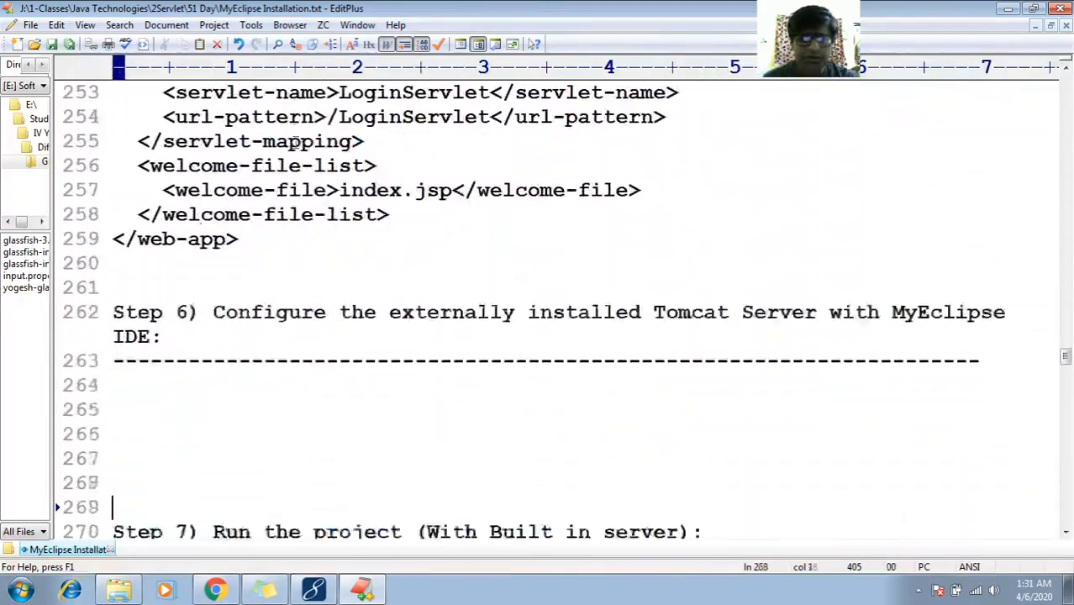
pyautogui.press('Down')
pyautogui.press('Down')
pyautogui.press('Down')
pyautogui.press('Down')
pyautogui.press('Down')
pyautogui.press('Down')
pyautogui.press('Down')
pyautogui.press('Down')
pyautogui.press('Down')
pyautogui.press('Down')
pyautogui.press('Down')
pyautogui.press('Down')
pyautogui.press('Down')
pyautogui.press('Down')
pyautogui.press('Down')
pyautogui.press('Down')
pyautogui.press('Down')
pyautogui.press('Down')
pyautogui.press('Down')
pyautogui.press('Down')
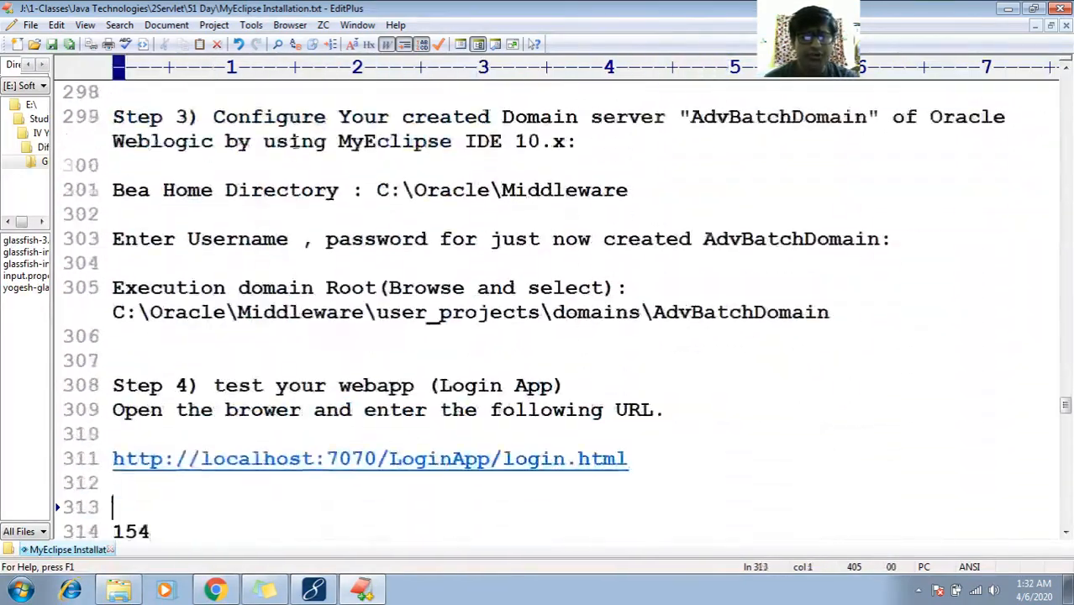
pyautogui.press('Up')
pyautogui.press('Up')
pyautogui.press('Up')
pyautogui.press('Up')
pyautogui.press('Up')
pyautogui.press('Up')
pyautogui.press('Up')
pyautogui.press('Up')
pyautogui.press('Up')
pyautogui.press('Up')
pyautogui.press('Up')
pyautogui.press('Up')
pyautogui.press('Up')
pyautogui.press('Up')
pyautogui.press('Up')
pyautogui.press('Up')
pyautogui.press('Up')
pyautogui.press('Up')
pyautogui.press('Up')
pyautogui.press('Up')
pyautogui.press('Up')
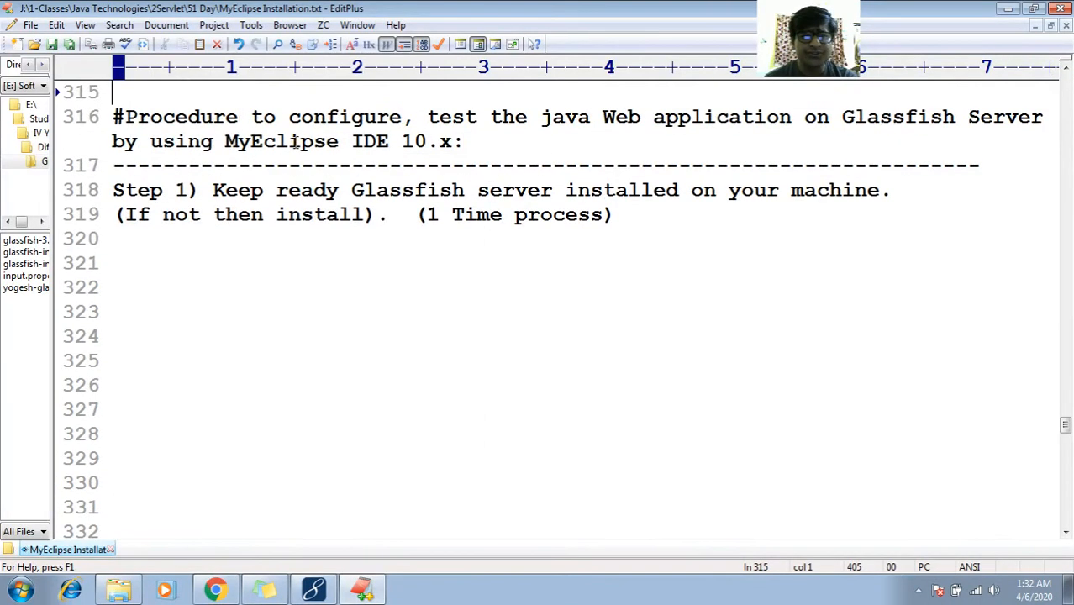
pyautogui.press('Down')
pyautogui.press('Down')
pyautogui.press('Down')
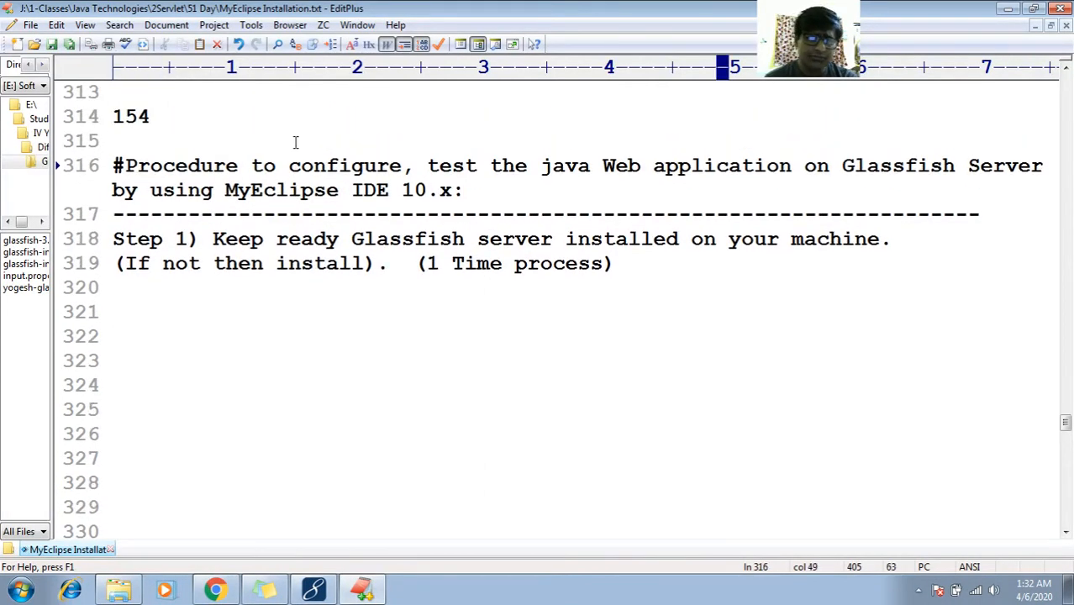
pyautogui.press('super')
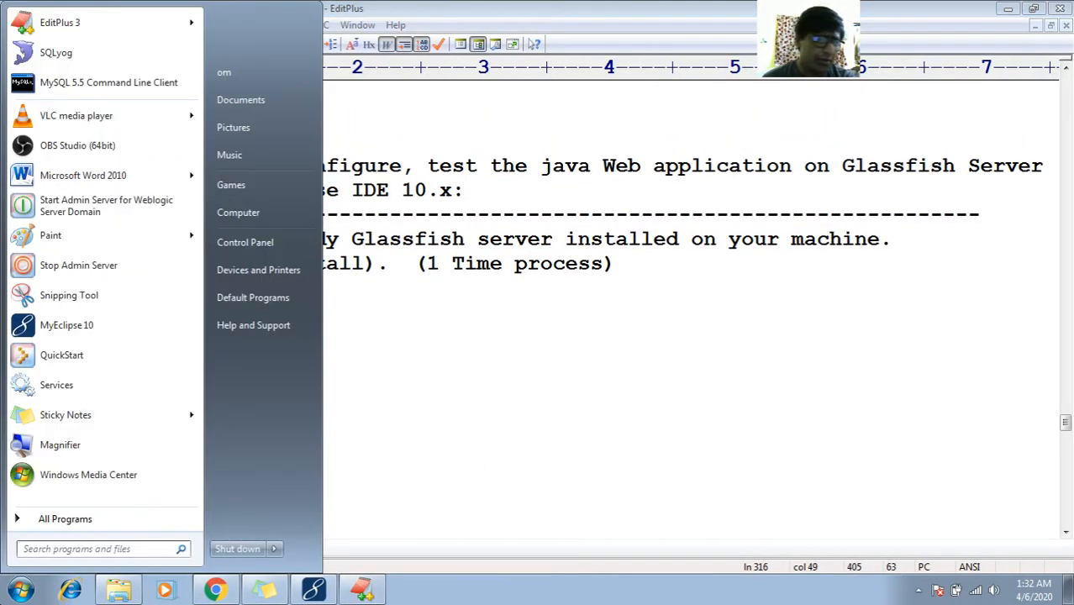
# Glance at the program list, then put the caret at the end of Step 1's line 319
pyautogui.click(58, 520)
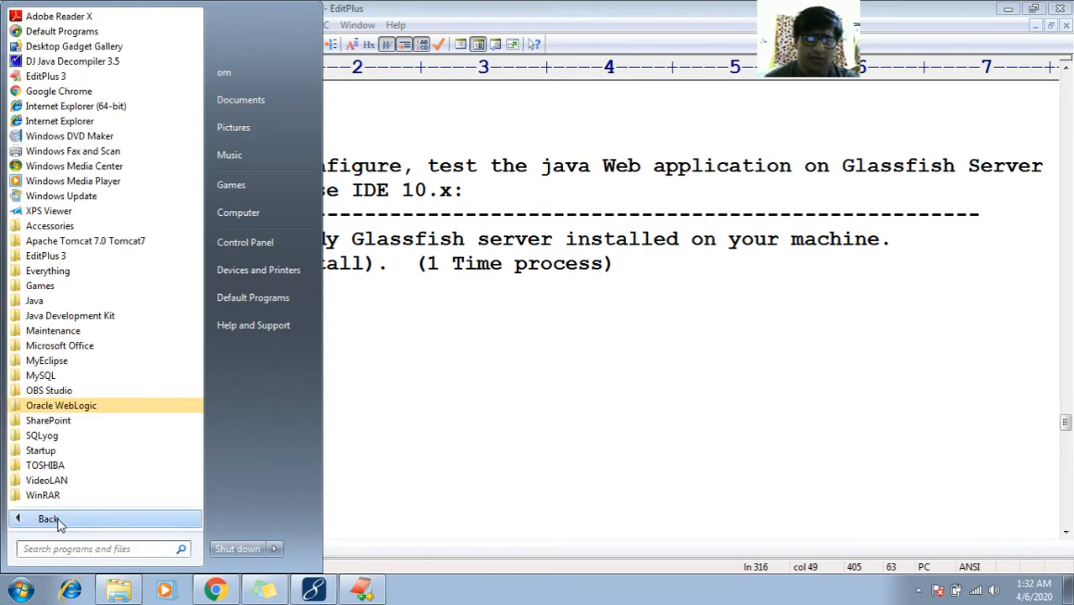
pyautogui.click(472, 362)
pyautogui.click(229, 238)
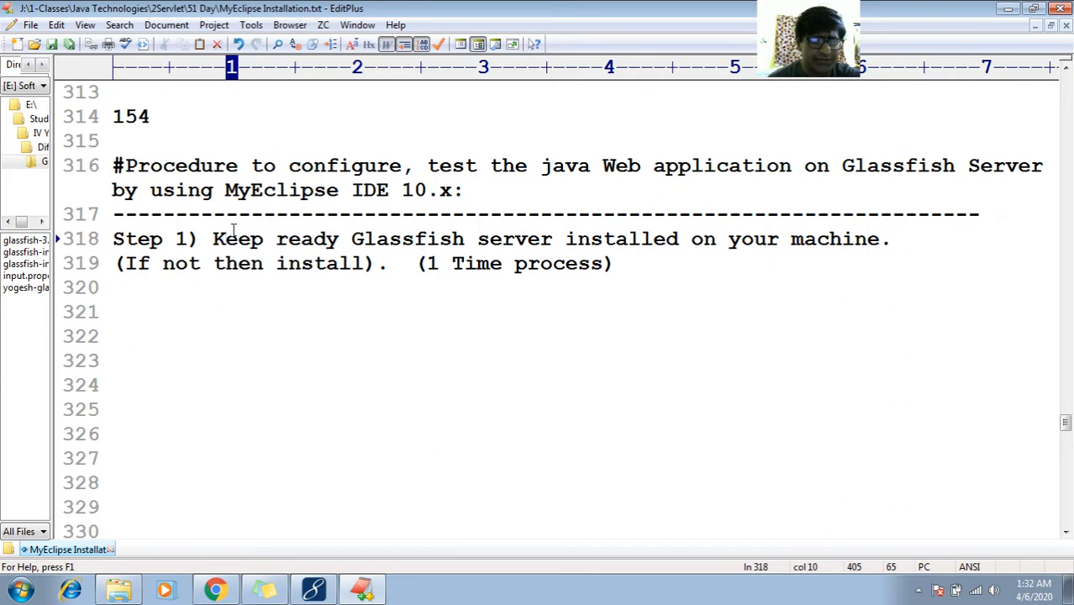
pyautogui.press('Down')
pyautogui.press('Down')
pyautogui.press('Down')
pyautogui.press('Up')
pyautogui.press('Up')
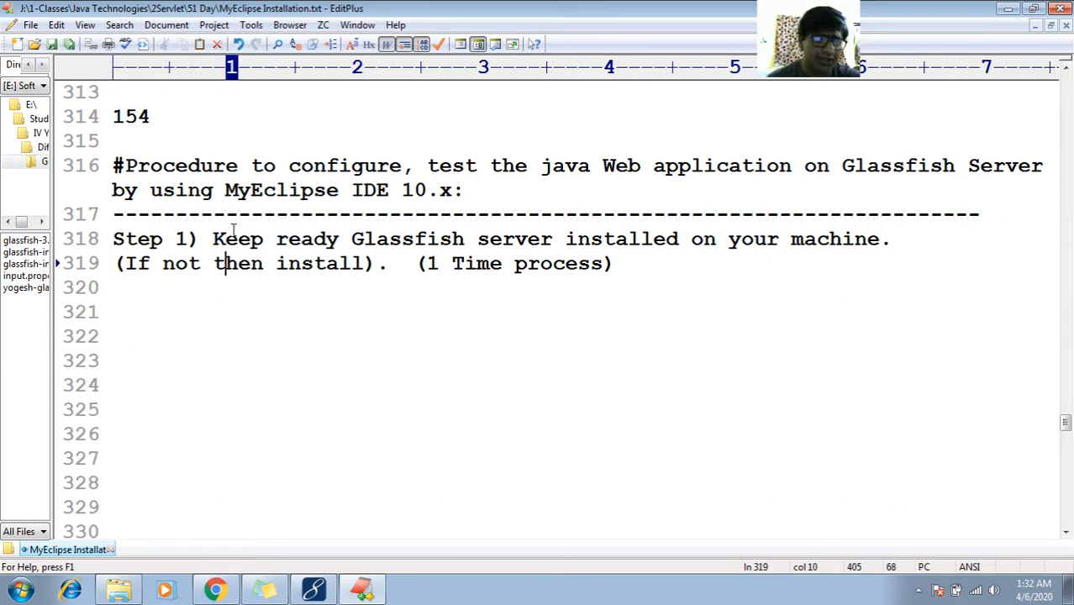
pyautogui.press('End')
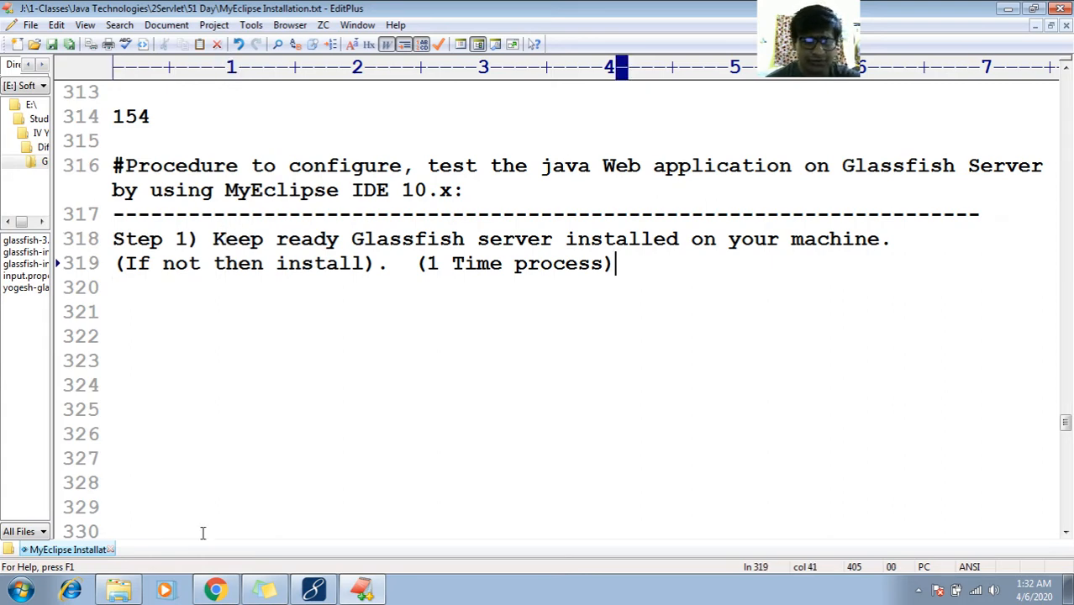
# Copy the glassfish-3.1.2.2-windows installer's file name and return to the notes at line 319
pyautogui.click(121, 591)
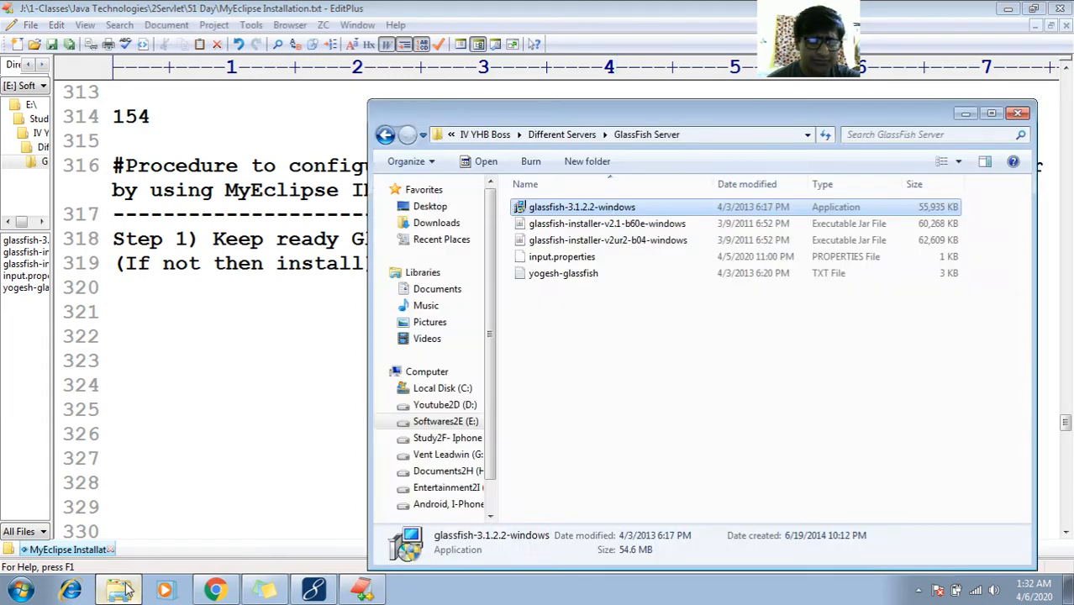
pyautogui.click(215, 591)
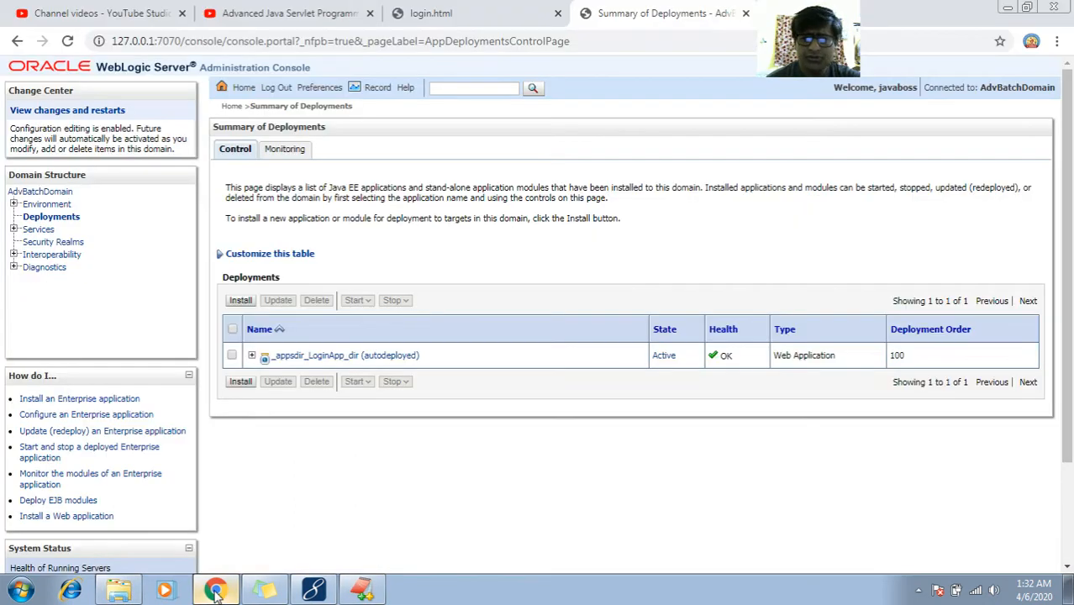
pyautogui.click(477, 10)
pyautogui.click(630, 10)
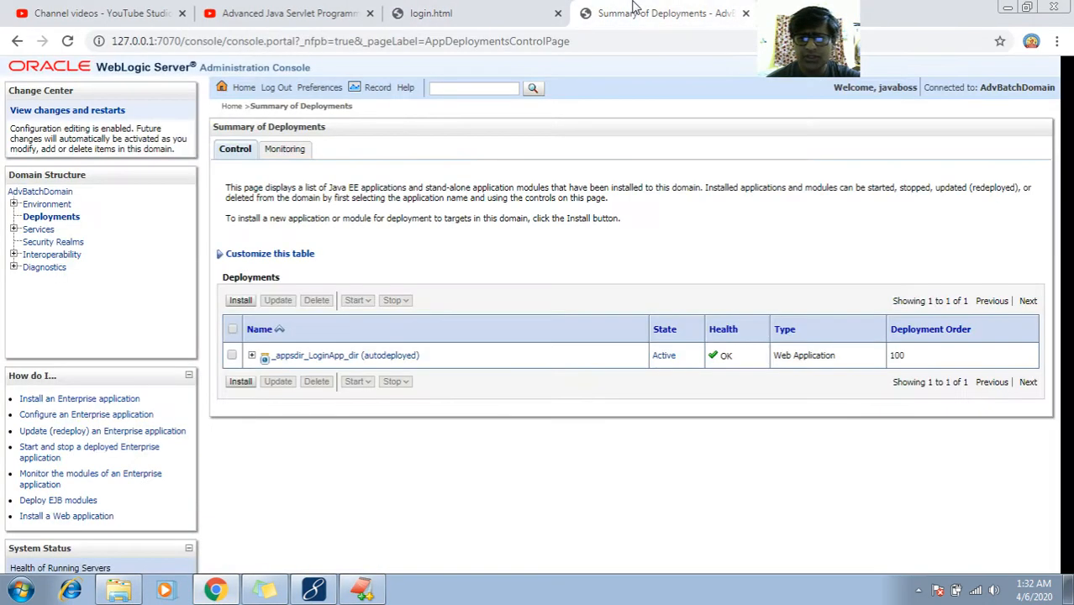
pyautogui.click(1007, 6)
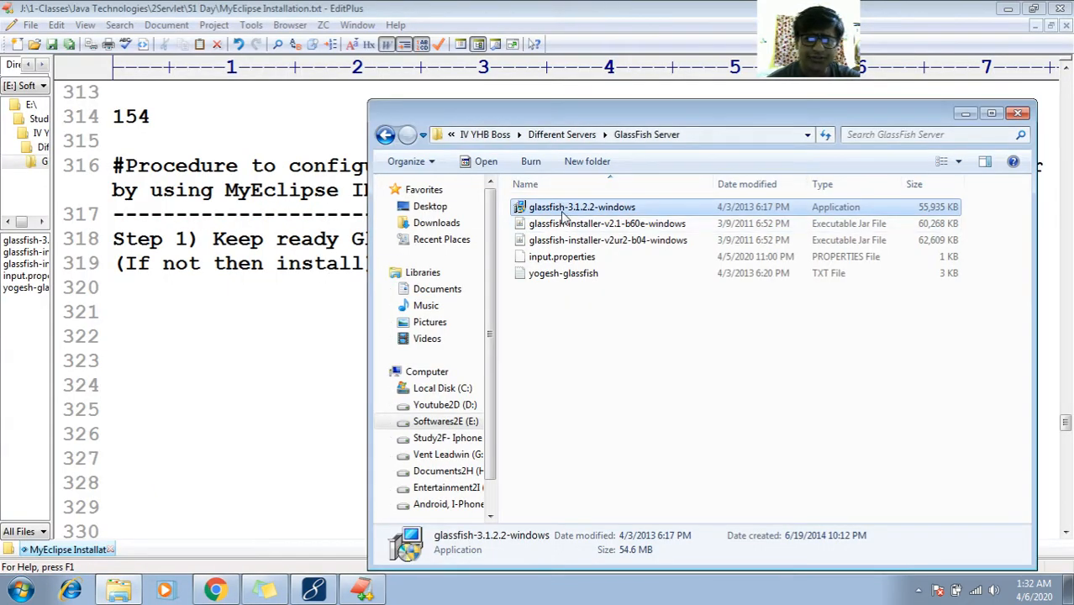
pyautogui.rightClick(565, 216)
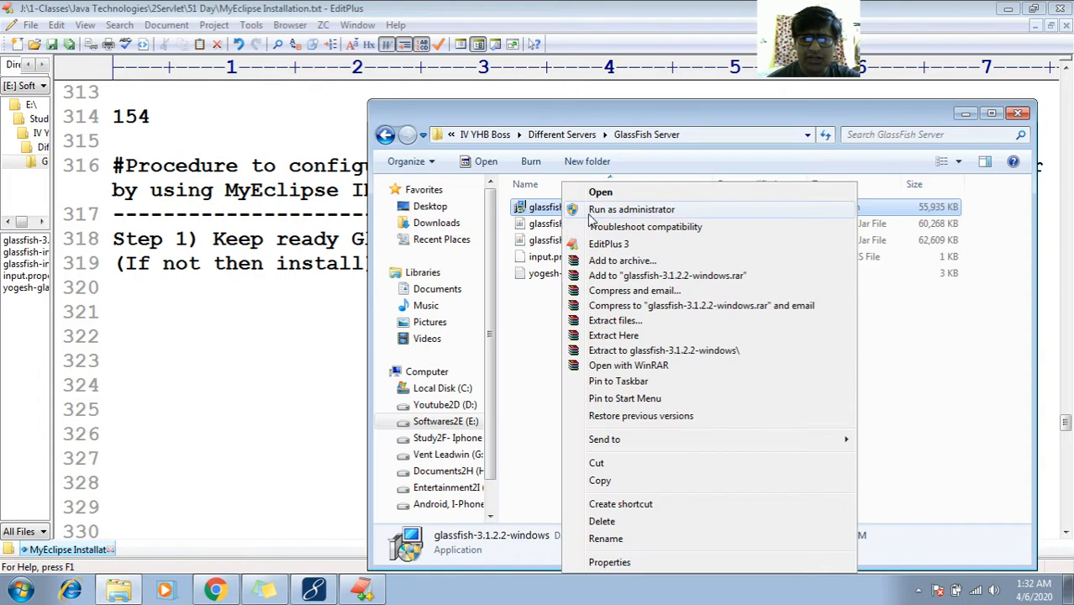
pyautogui.click(553, 210)
pyautogui.press('F2')
pyautogui.hotkey('ctrl', 'c')
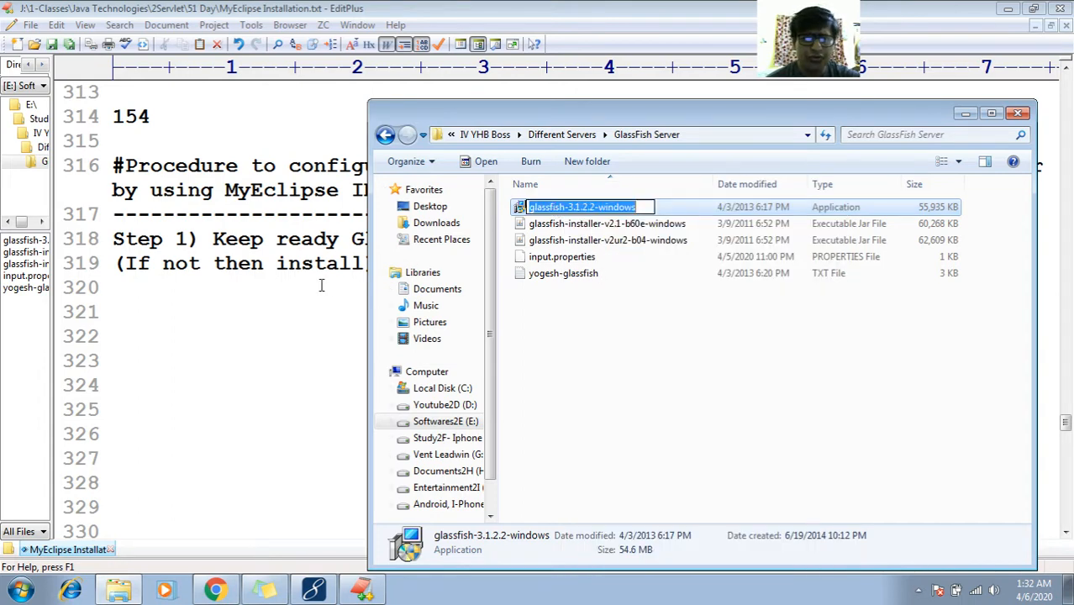
pyautogui.click(294, 289)
pyautogui.click(632, 275)
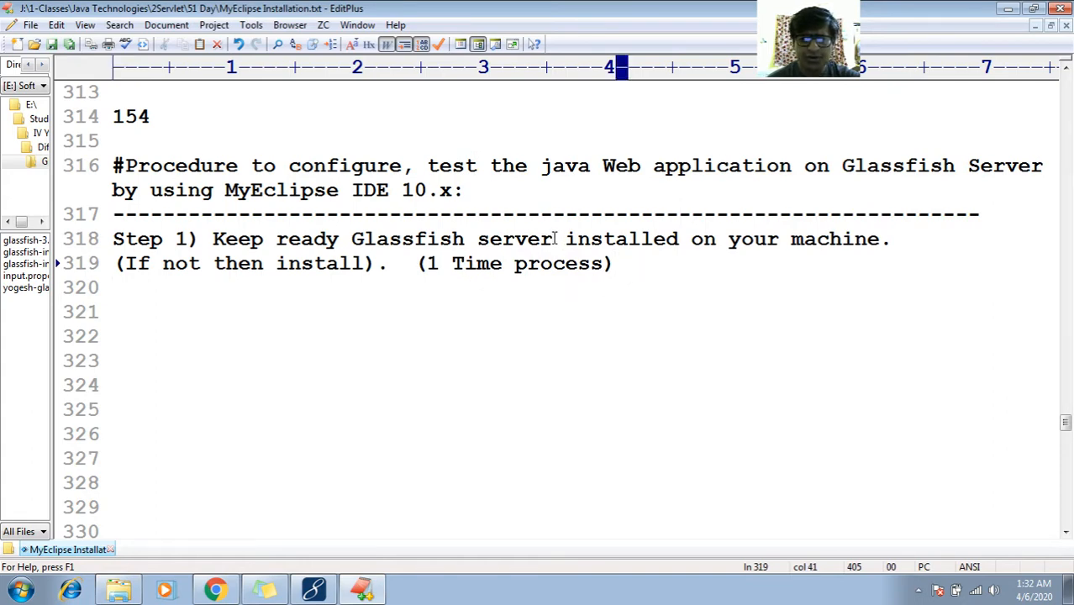
# Paste 'glassfish-3.1.2.2-windows.exe' onto empty line 320 under Step 1
pyautogui.press('Left')
pyautogui.press('Left')
pyautogui.press('Left')
pyautogui.press('Left')
pyautogui.press('Left')
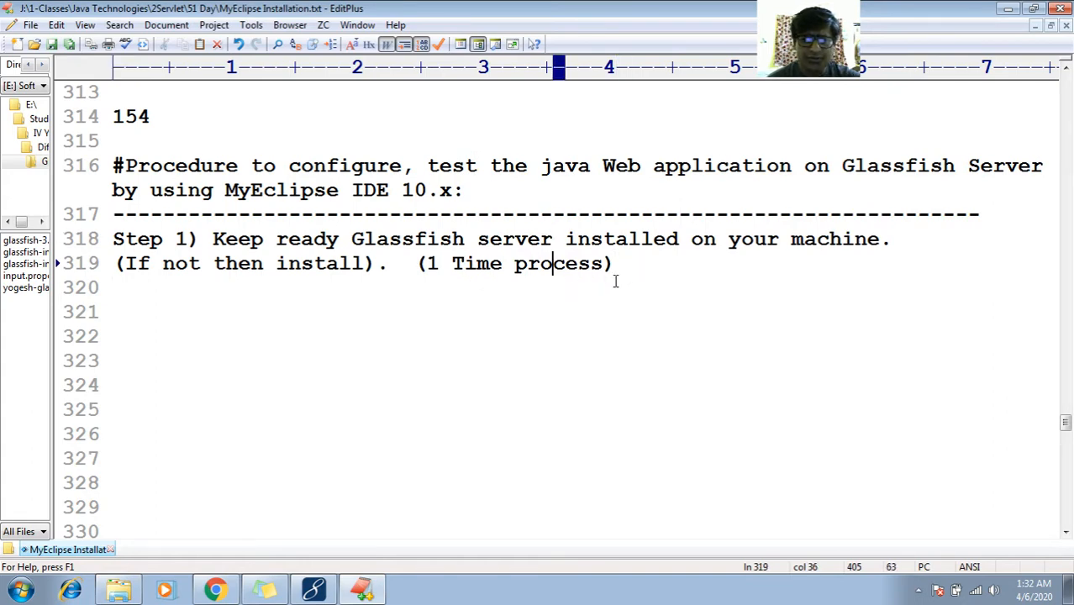
pyautogui.click(615, 281)
pyautogui.hotkey('ctrl', 'v')
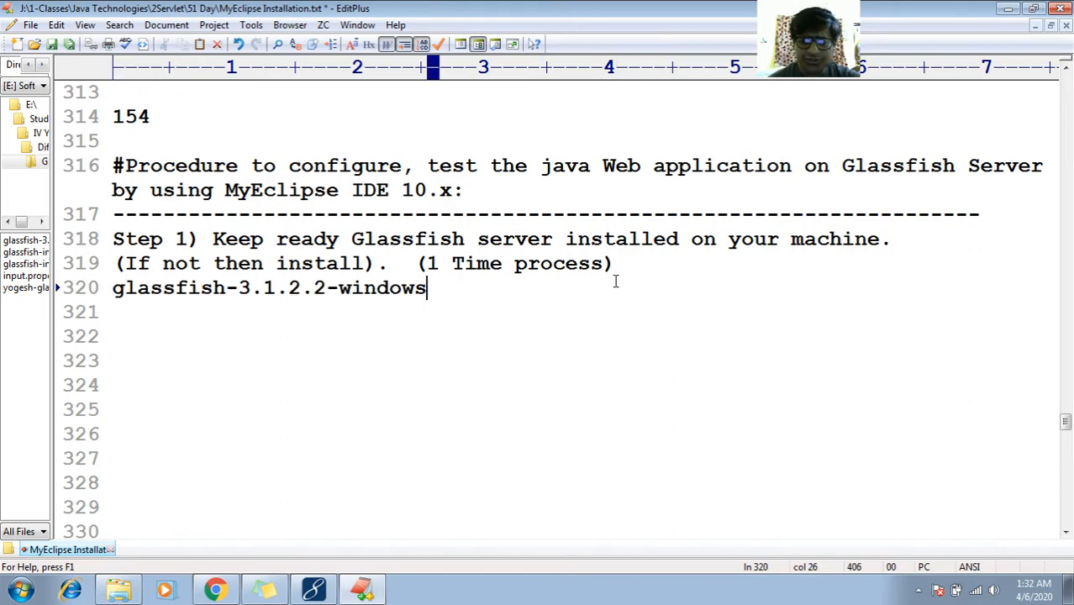
pyautogui.write('.ezx')
pyautogui.press('BackSpace')
pyautogui.press('BackSpace')
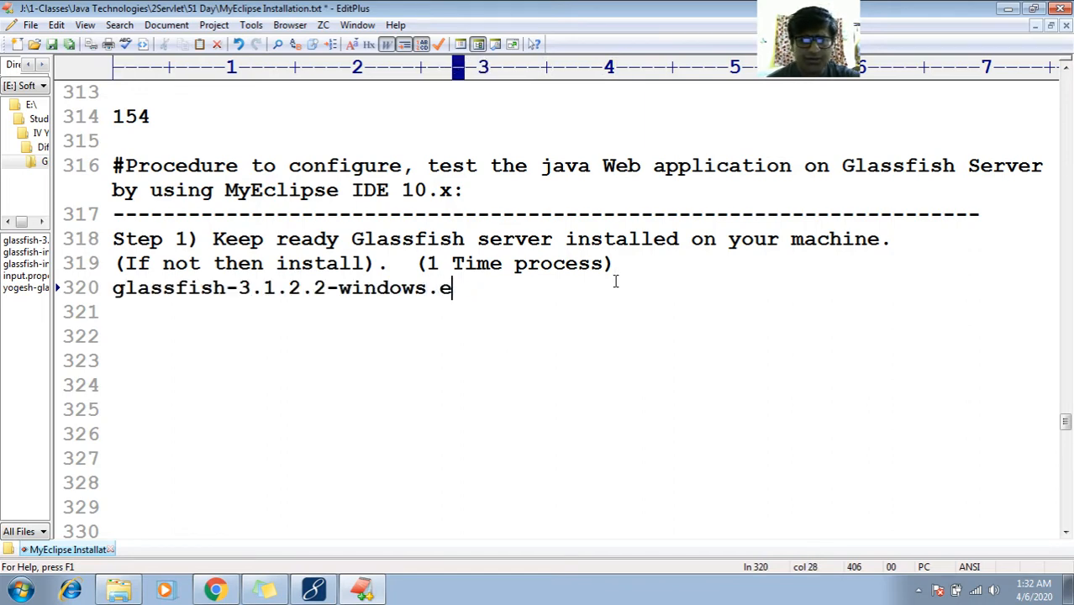
pyautogui.write('xe')
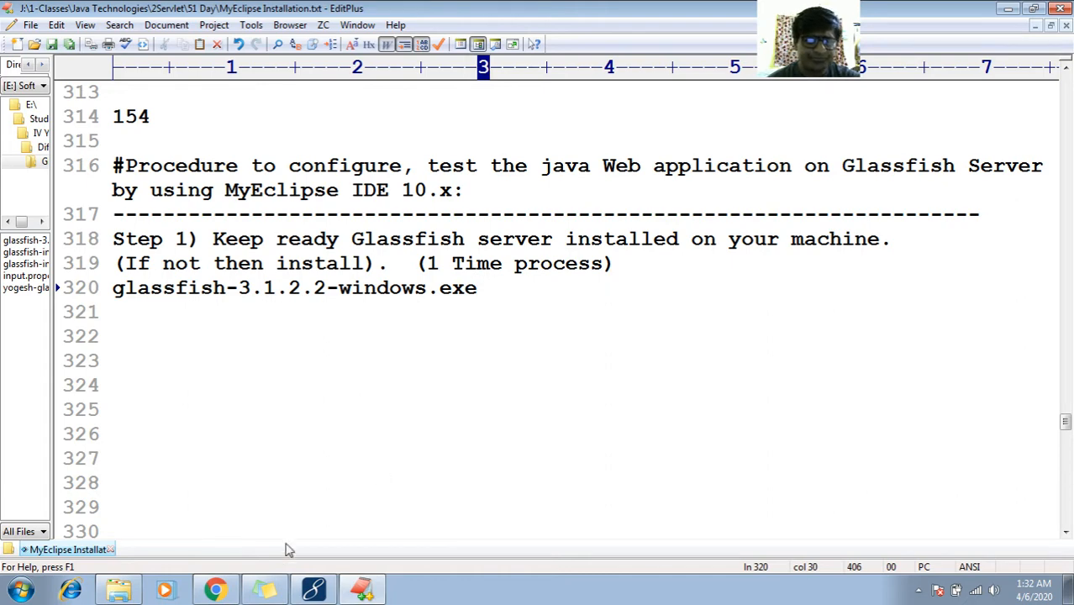
pyautogui.click(217, 590)
pyautogui.click(217, 590)
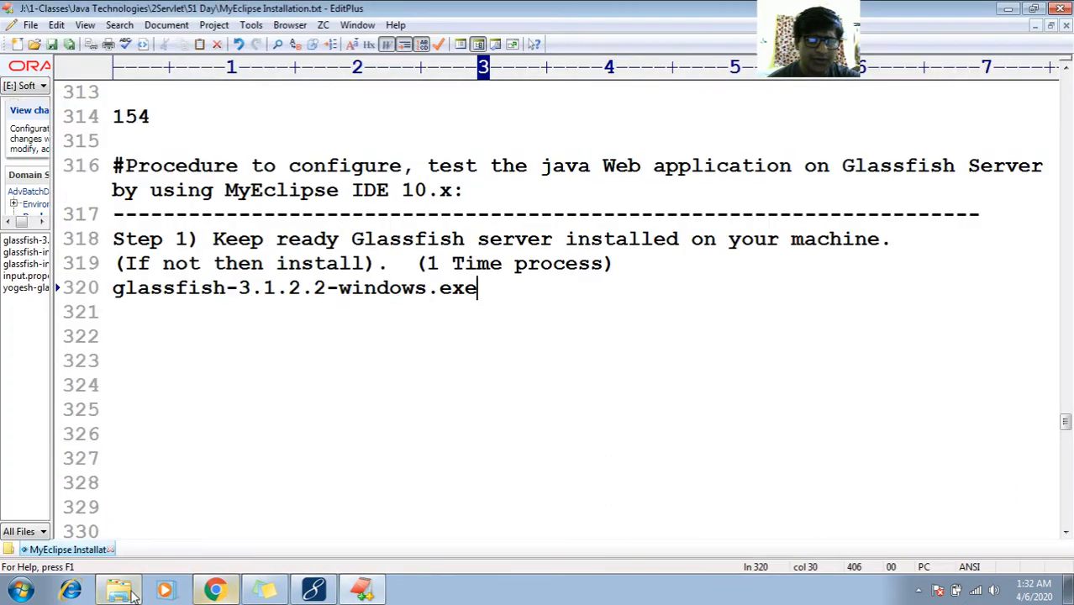
# Run glassfish-3.1.2.2-windows as administrator, which fails needing Java Runtime Environment 1.6
pyautogui.click(118, 590)
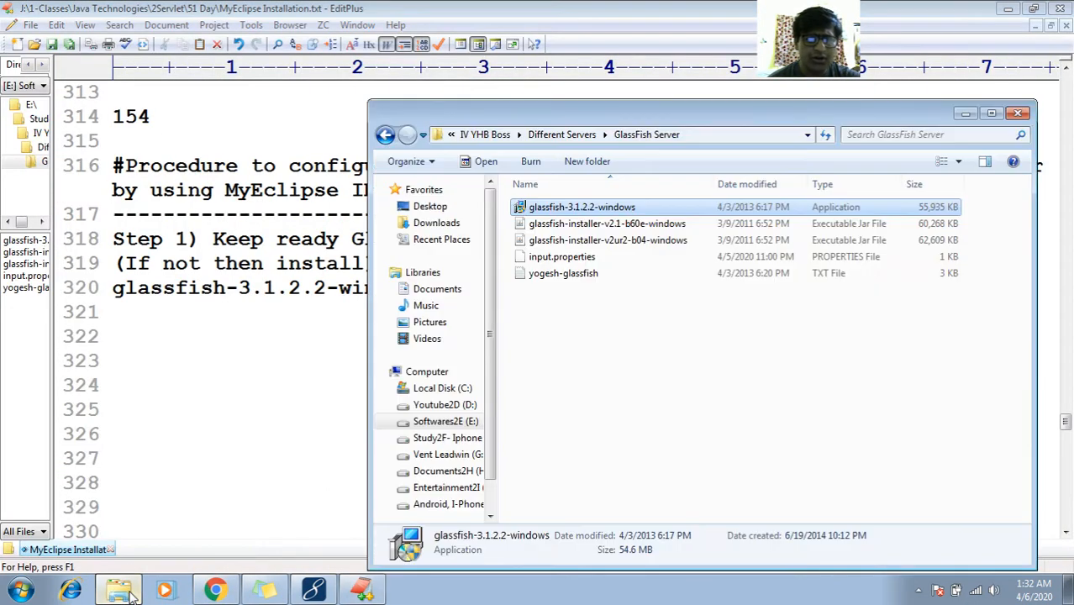
pyautogui.rightClick(550, 212)
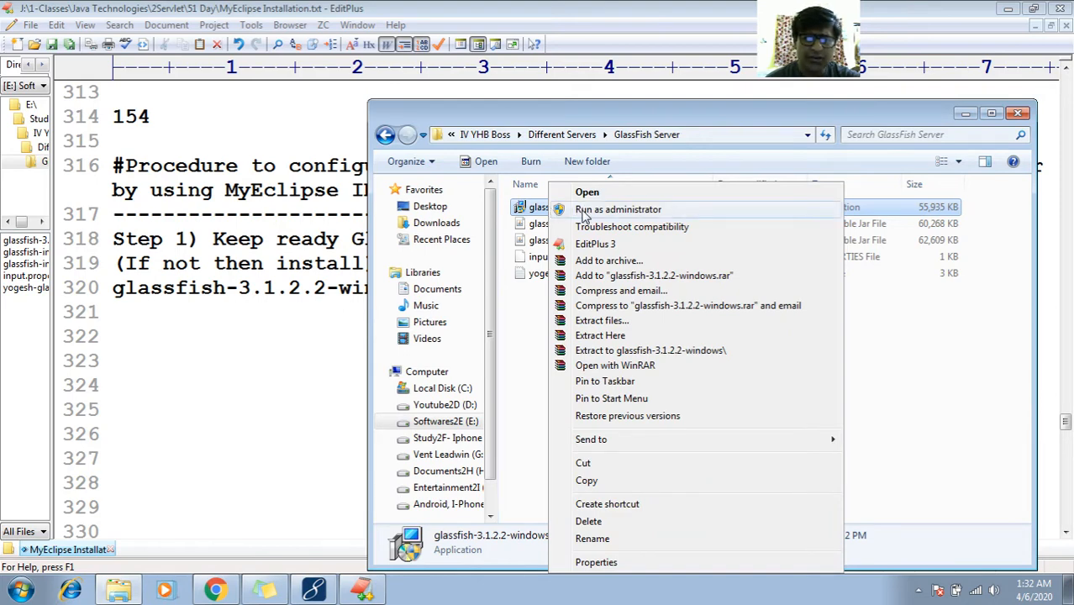
pyautogui.click(600, 214)
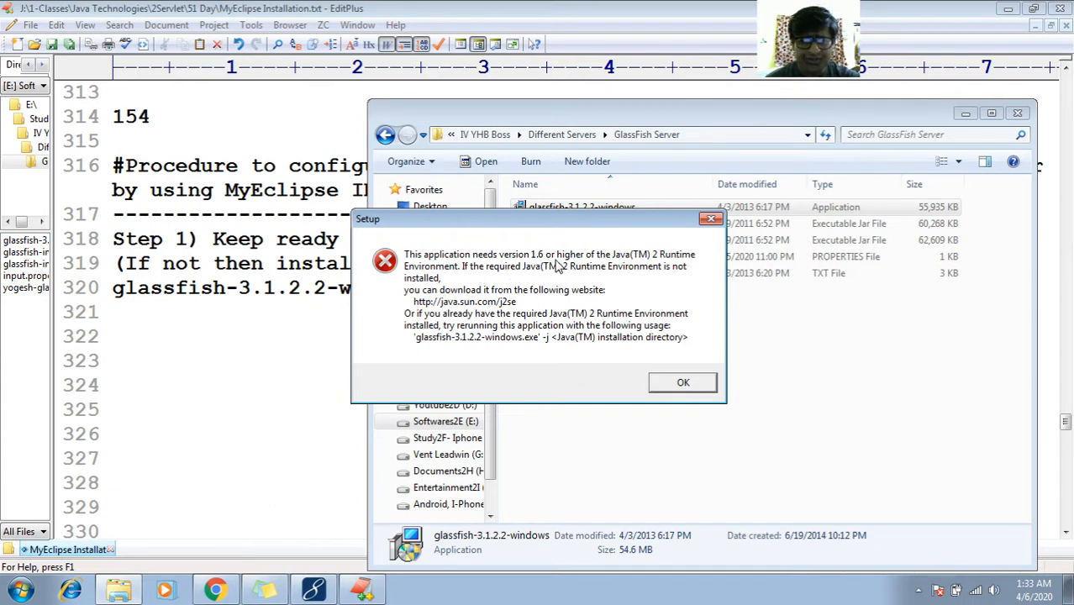
pyautogui.click(19, 591)
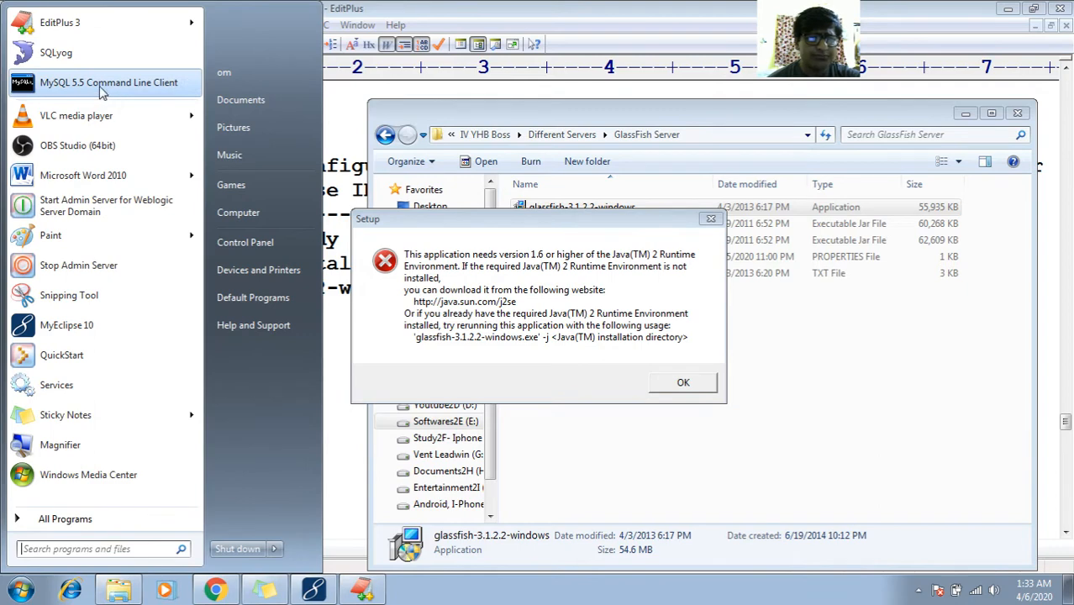
# Launch cmd and run 'java -version', which reports Java 1.7.0_60
pyautogui.write('cmd')
pyautogui.press('Return')
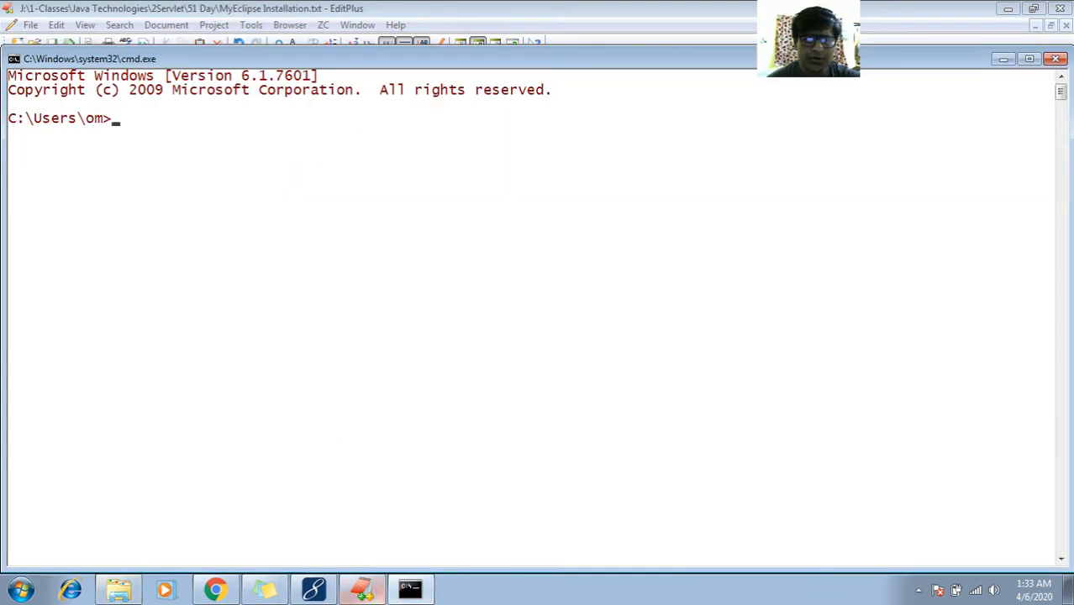
pyautogui.click(382, 592)
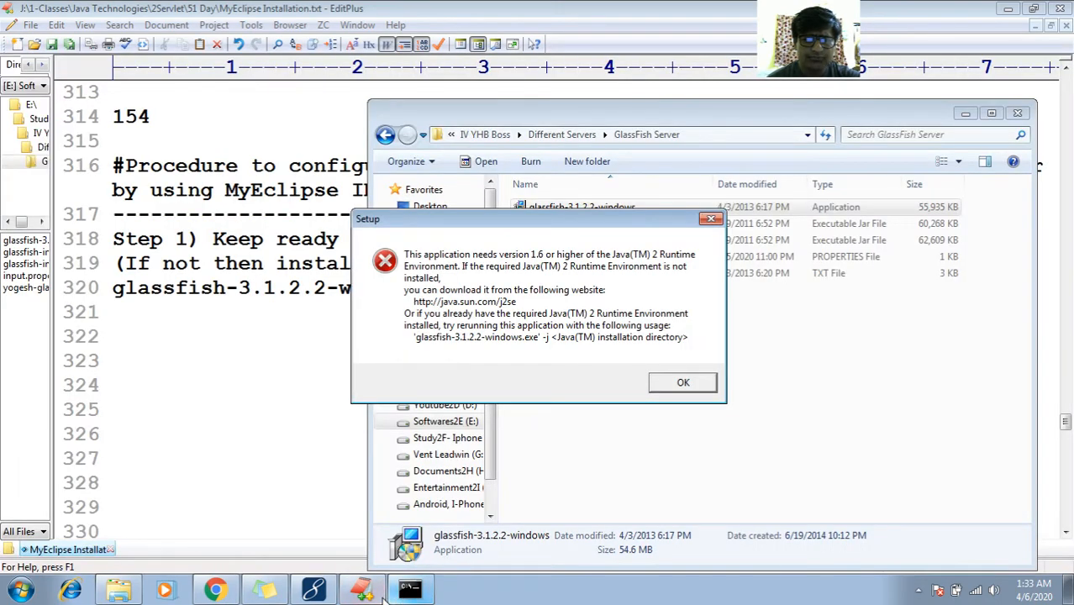
pyautogui.click(410, 591)
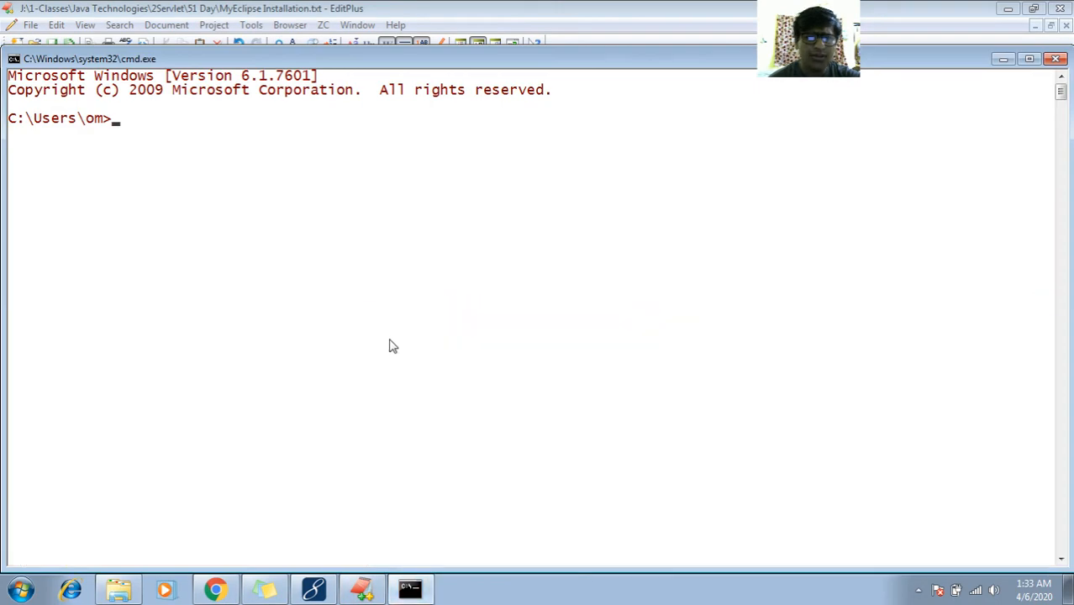
pyautogui.write('java -vesio')
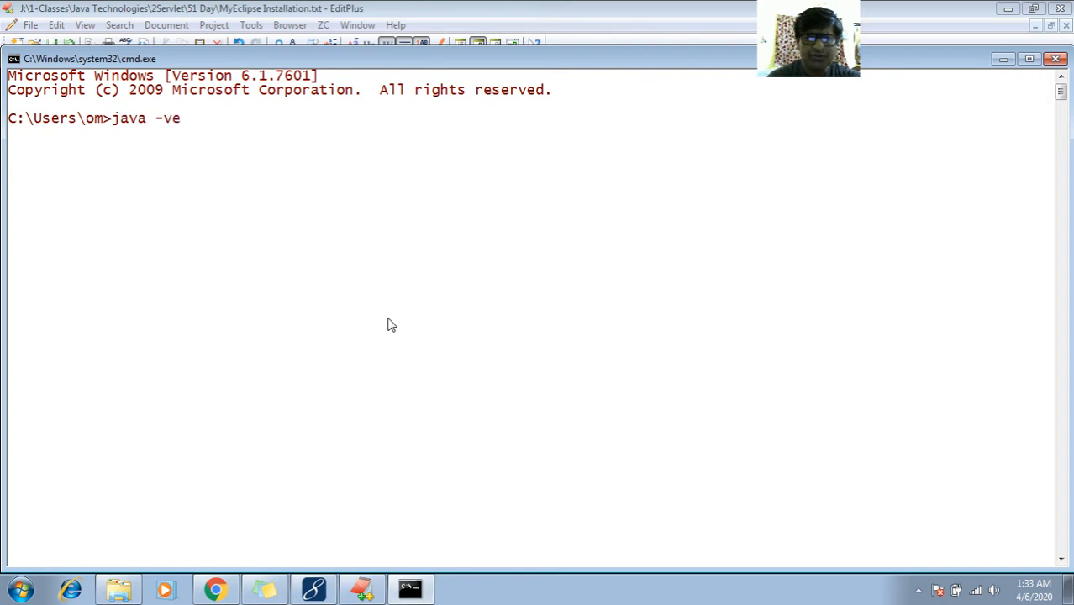
pyautogui.press('BackSpace')
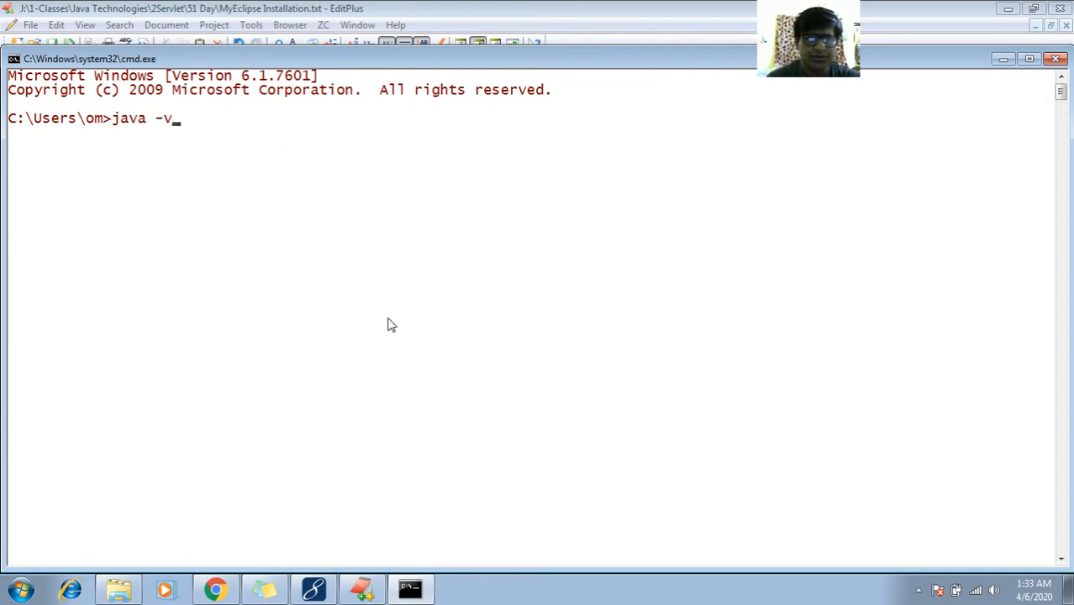
pyautogui.write('rsion')
pyautogui.press('Return')
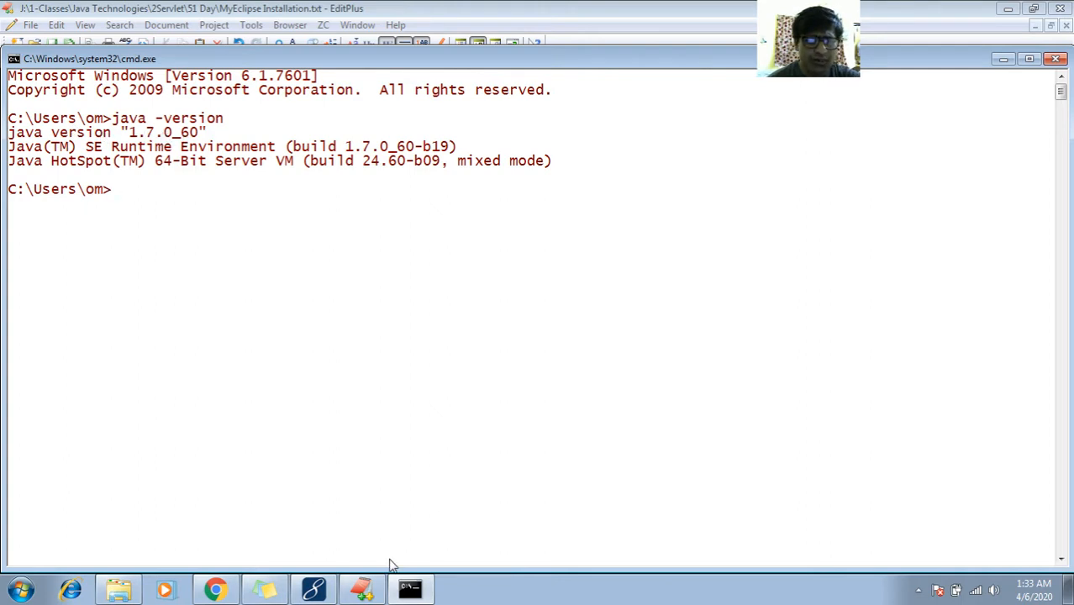
# Dismiss the Java runtime Setup error and compatibility warning, then minimize the GlassFish Server folder
pyautogui.click(1003, 59)
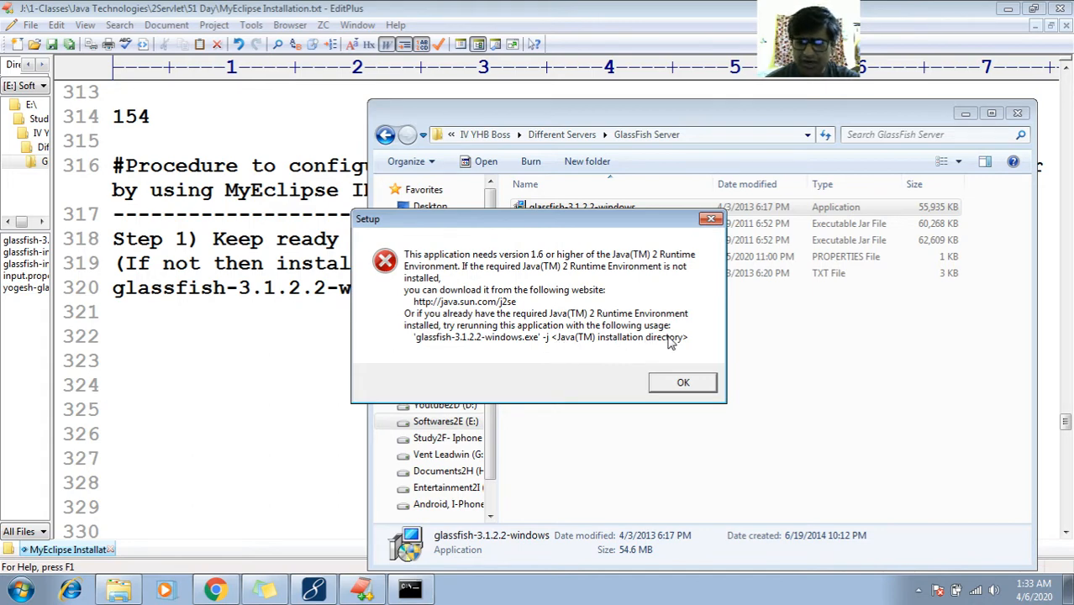
pyautogui.click(677, 386)
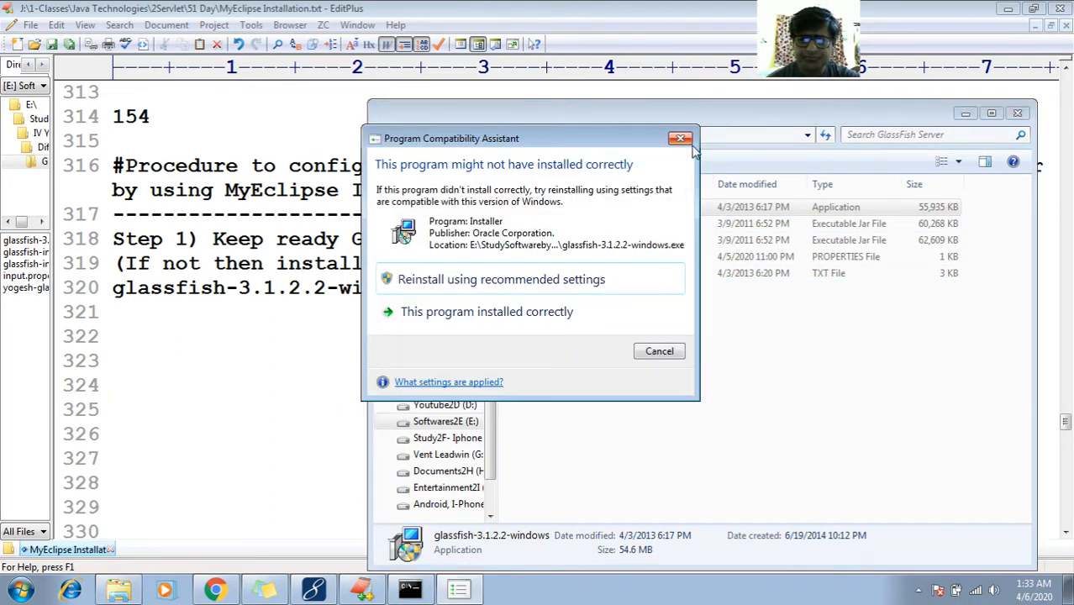
pyautogui.click(680, 139)
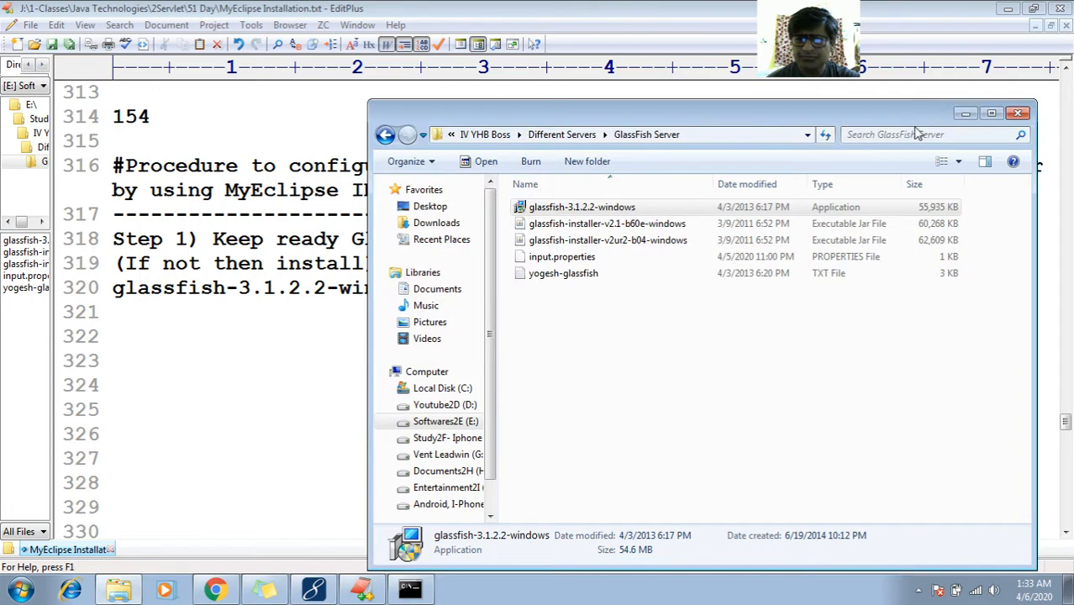
pyautogui.click(965, 112)
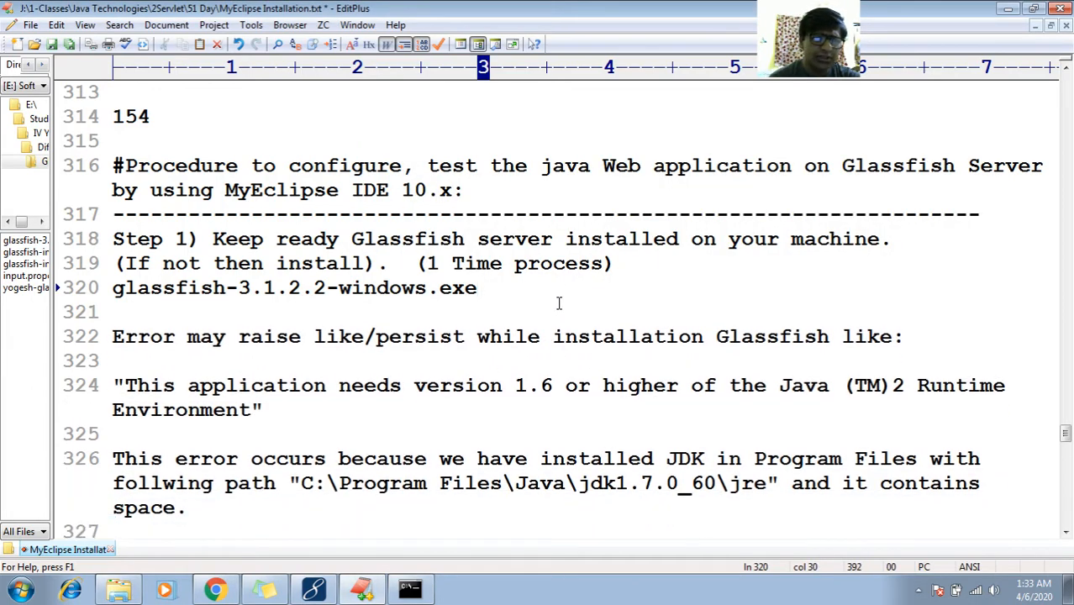
# Select the quoted error message on line 324 of the notes
pyautogui.press('Down')
pyautogui.press('Down')
pyautogui.press('Down')
pyautogui.press('Down')
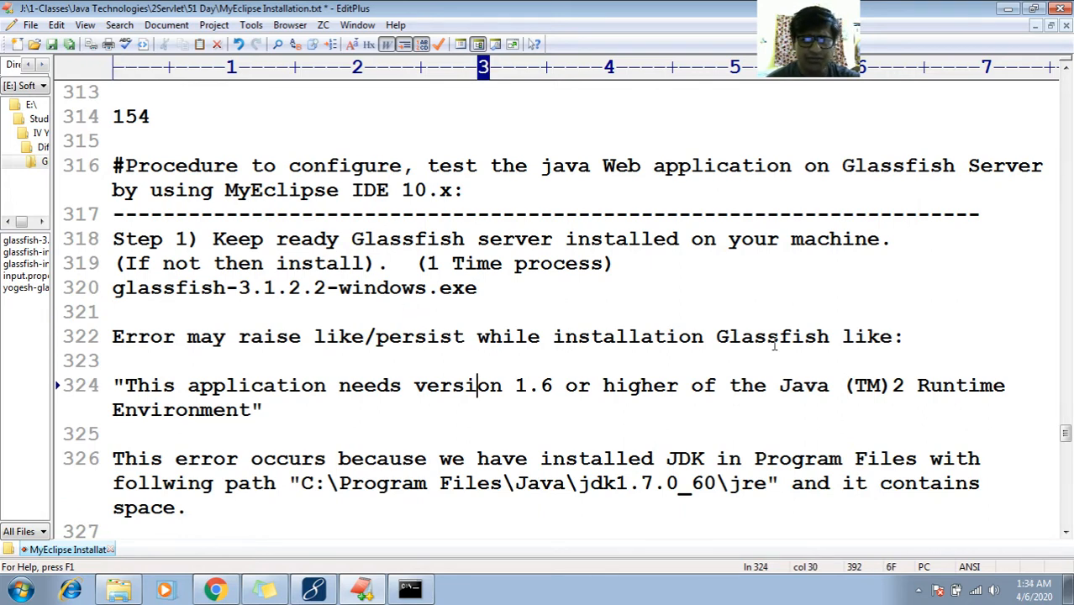
pyautogui.click(227, 390)
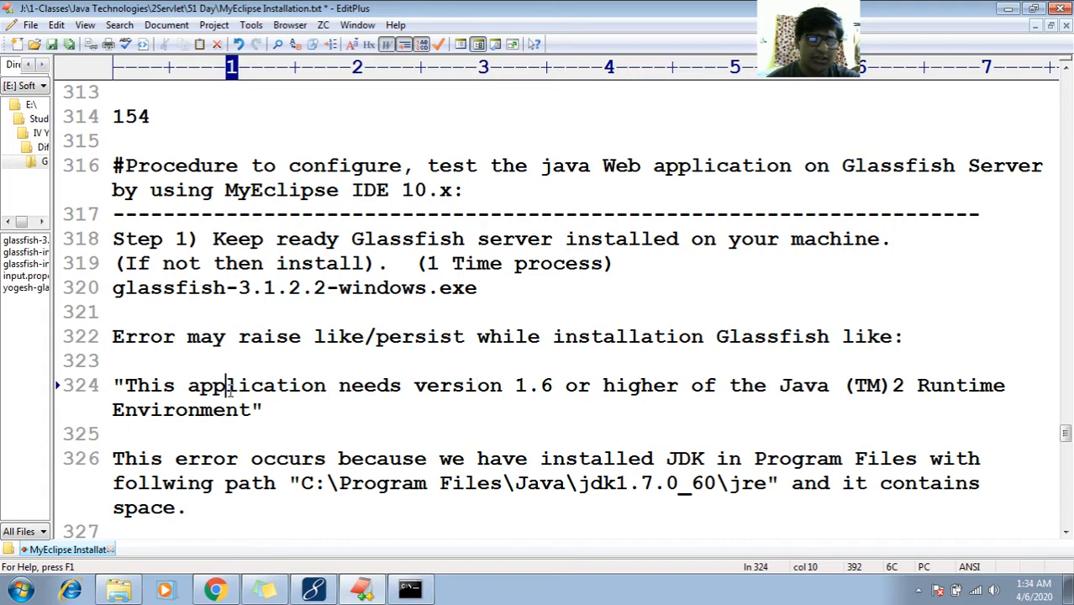
pyautogui.press('Home')
pyautogui.hotkey('shift', 'Down')
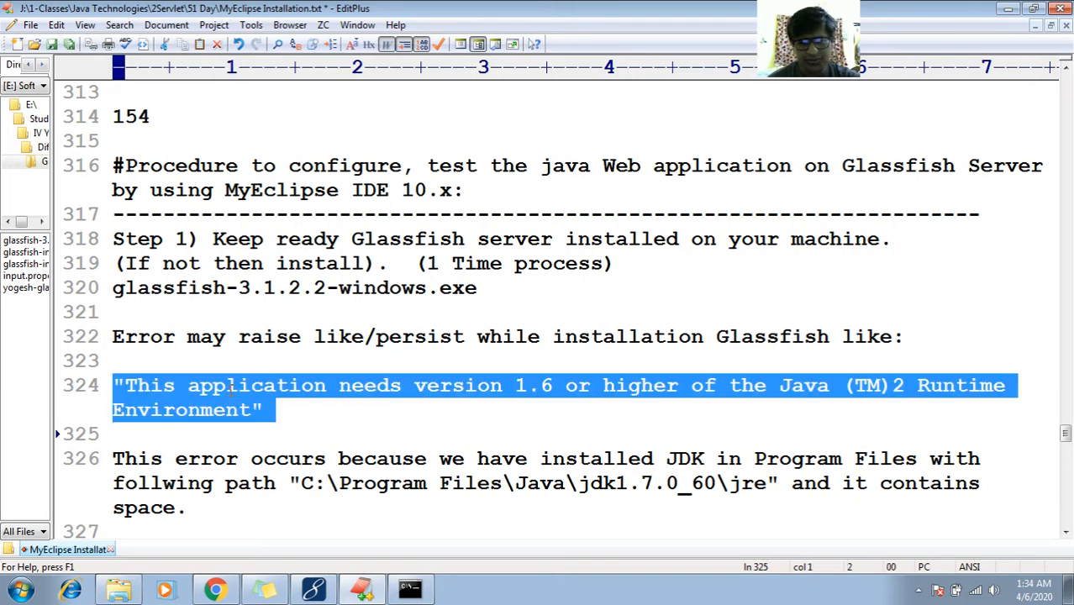
pyautogui.press('Down')
pyautogui.press('Down')
pyautogui.press('Down')
pyautogui.press('Down')
pyautogui.press('Down')
pyautogui.press('Down')
pyautogui.press('Down')
pyautogui.press('Down')
pyautogui.press('Down')
pyautogui.press('Down')
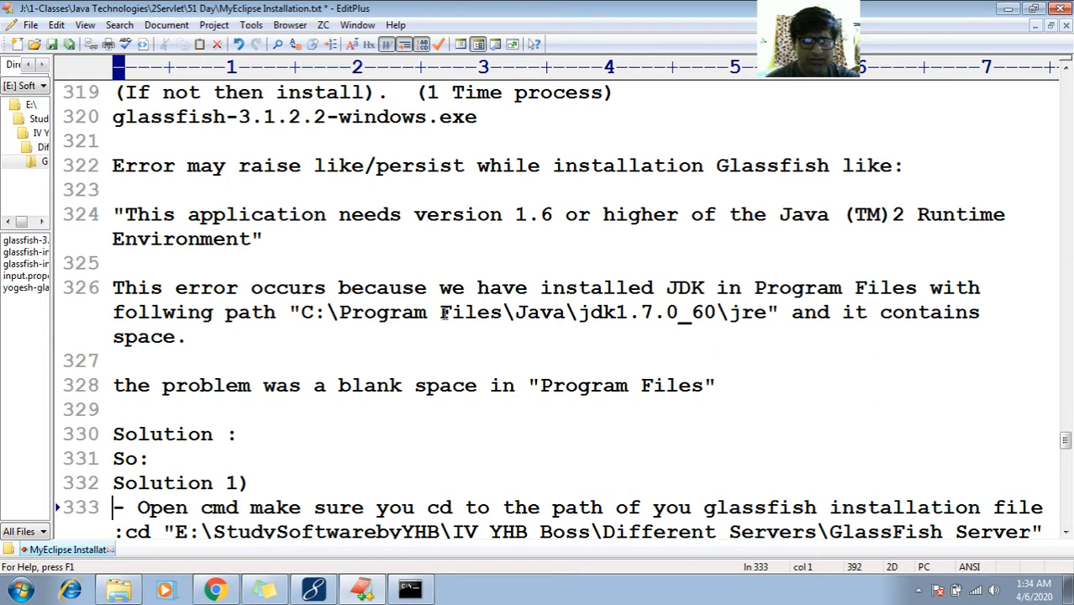
# Highlight the space in 'Program Files' within the JDK path, then open Computer with Win+E
pyautogui.moveTo(301, 312); pyautogui.dragTo(779, 313)
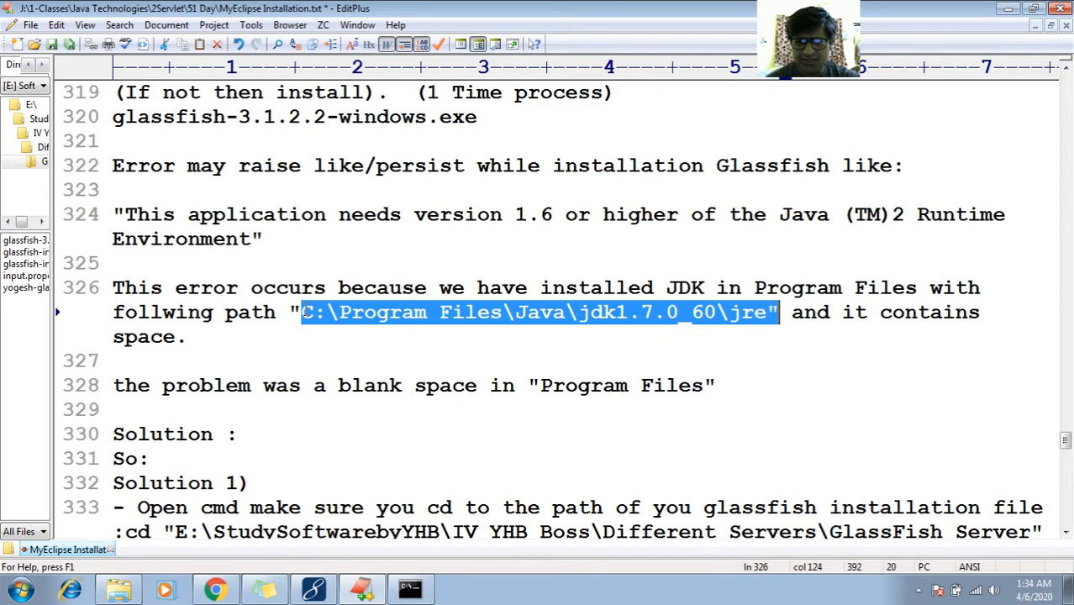
pyautogui.click(341, 311)
pyautogui.hotkey('shift', 'Right')
pyautogui.hotkey('shift', 'Right')
pyautogui.hotkey('shift', 'Right')
pyautogui.hotkey('shift', 'Right')
pyautogui.hotkey('shift', 'Right')
pyautogui.hotkey('shift', 'Right')
pyautogui.hotkey('shift', 'Right')
pyautogui.hotkey('shift', 'Right')
pyautogui.hotkey('shift', 'Right')
pyautogui.hotkey('shift', 'Right')
pyautogui.hotkey('shift', 'Right')
pyautogui.hotkey('shift', 'Right')
pyautogui.hotkey('shift', 'Right')
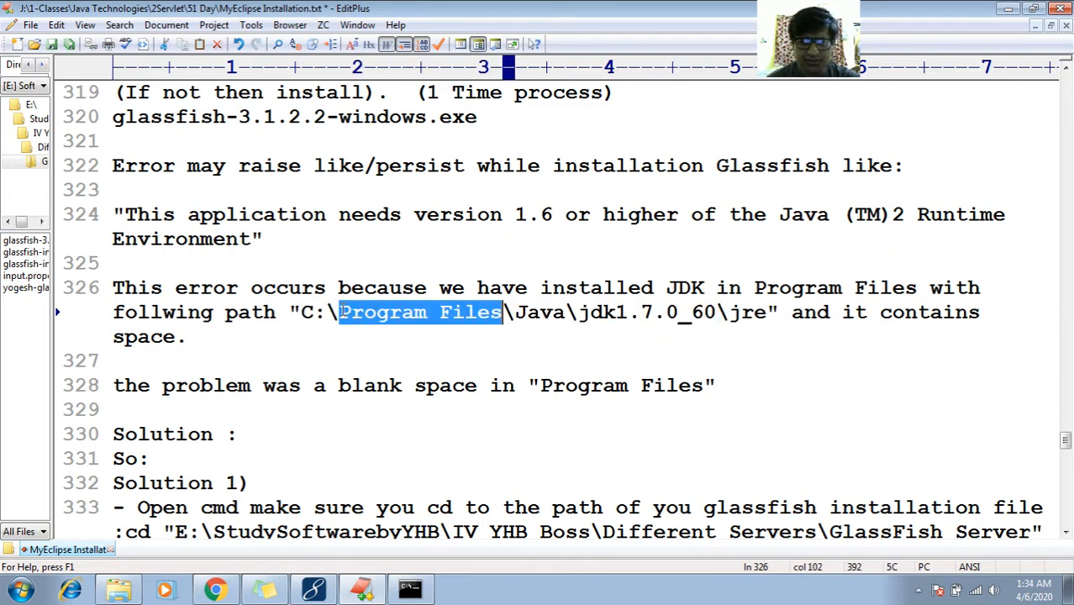
pyautogui.doubleClick(432, 313)
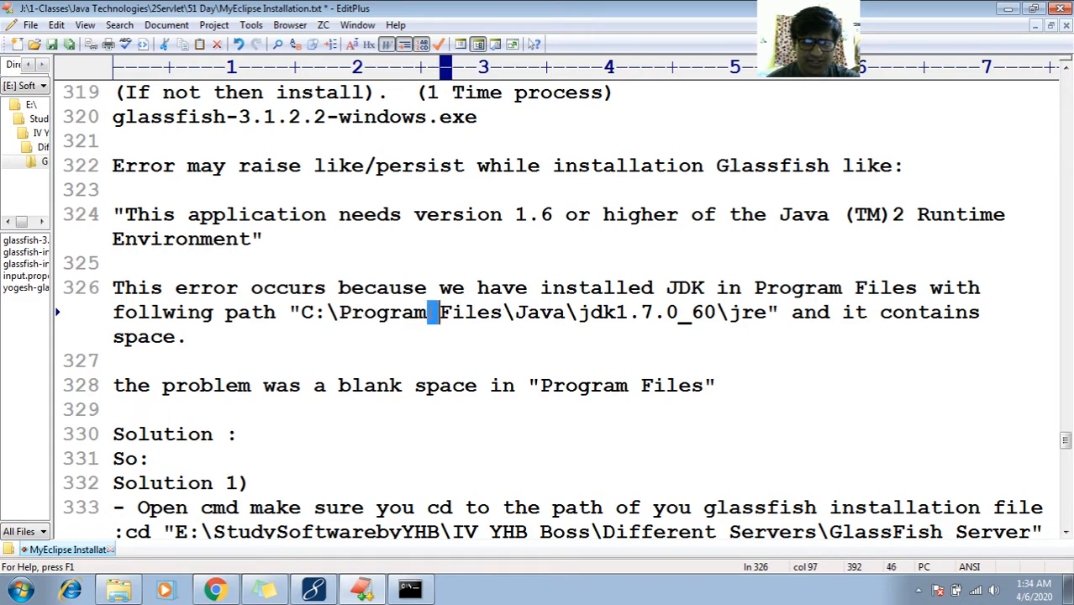
pyautogui.press('super+e')
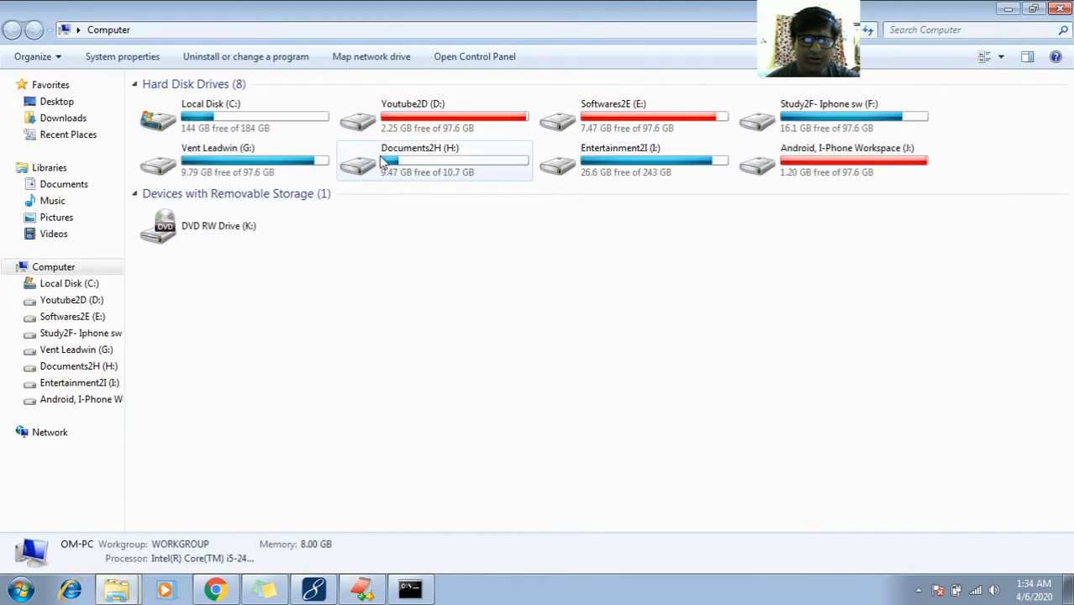
# Open C:\Program Files\Java\jdk1.7.0_60\bin and show its full path in the address bar
pyautogui.doubleClick(291, 118)
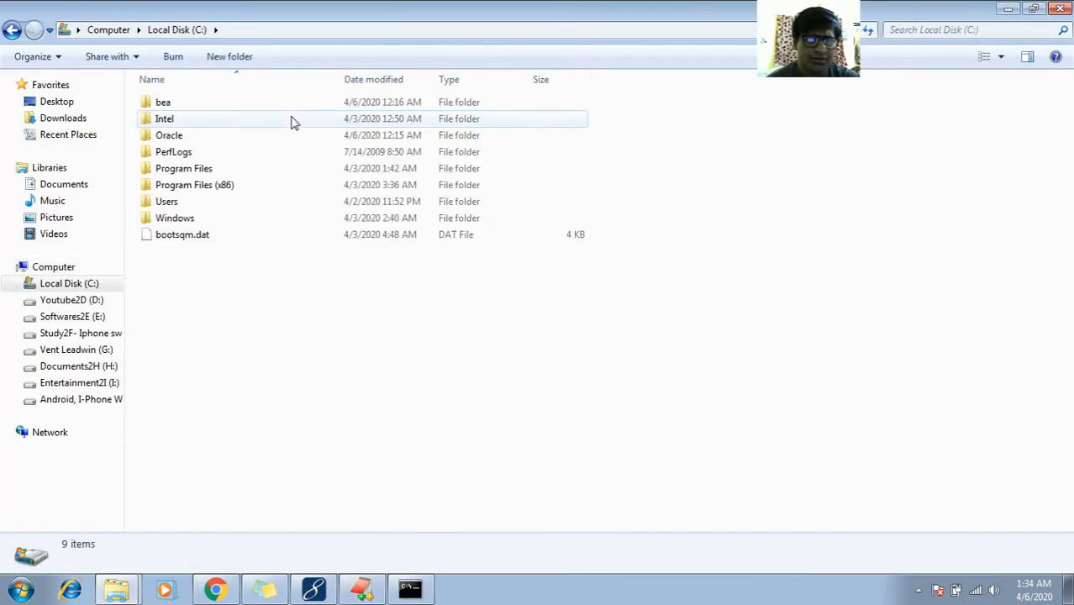
pyautogui.doubleClick(233, 169)
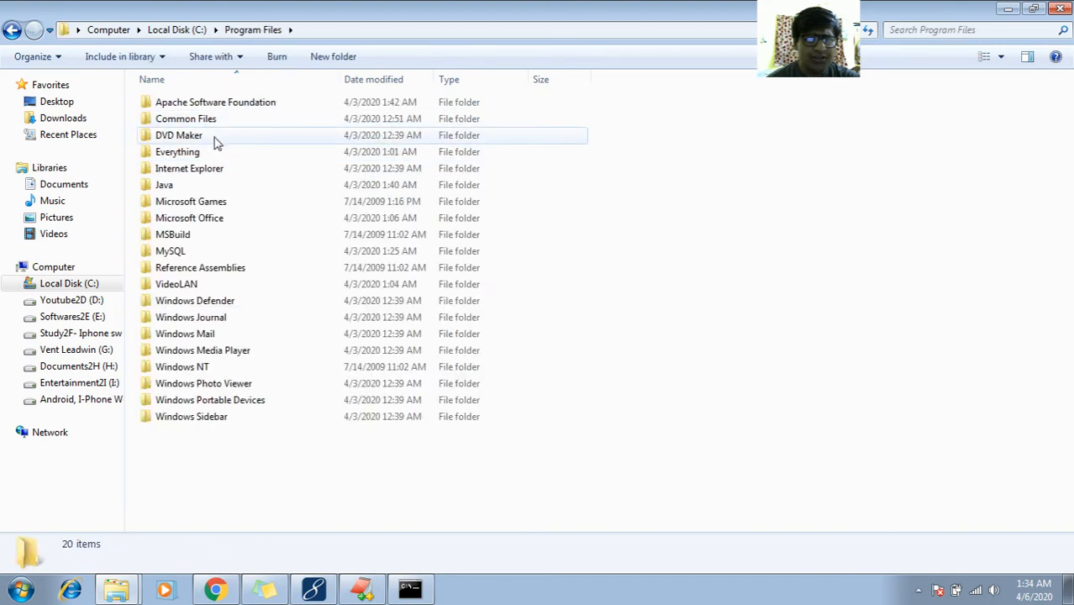
pyautogui.doubleClick(206, 185)
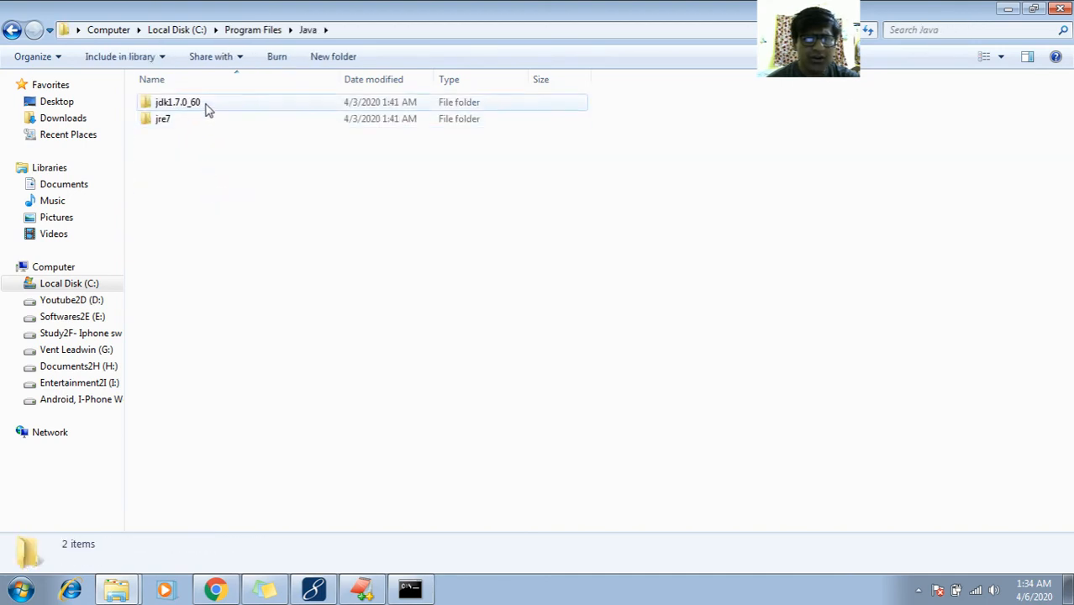
pyautogui.doubleClick(206, 108)
pyautogui.doubleClick(203, 107)
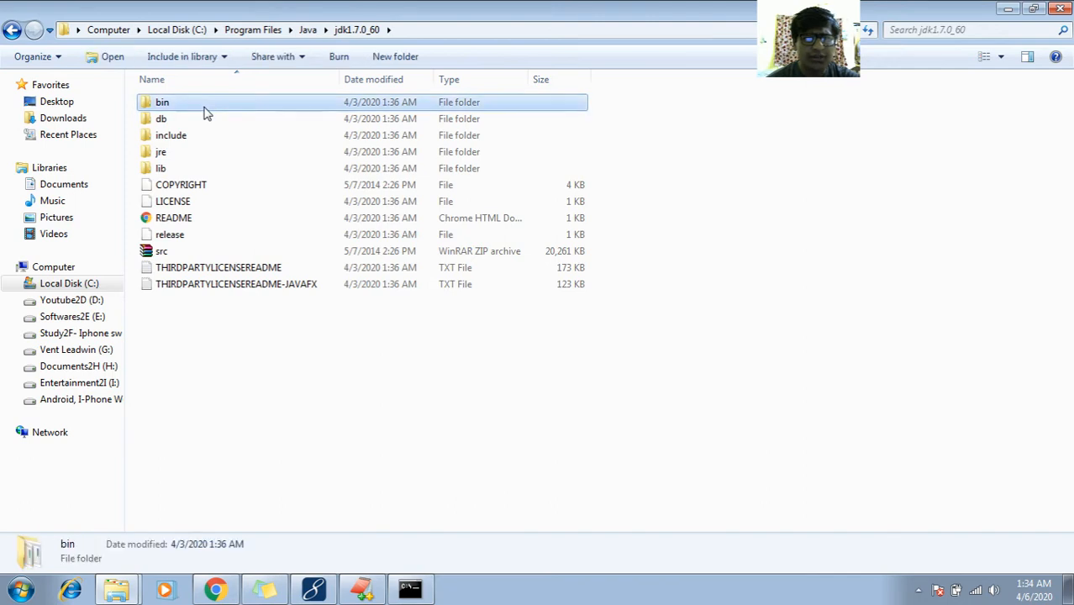
pyautogui.click(449, 30)
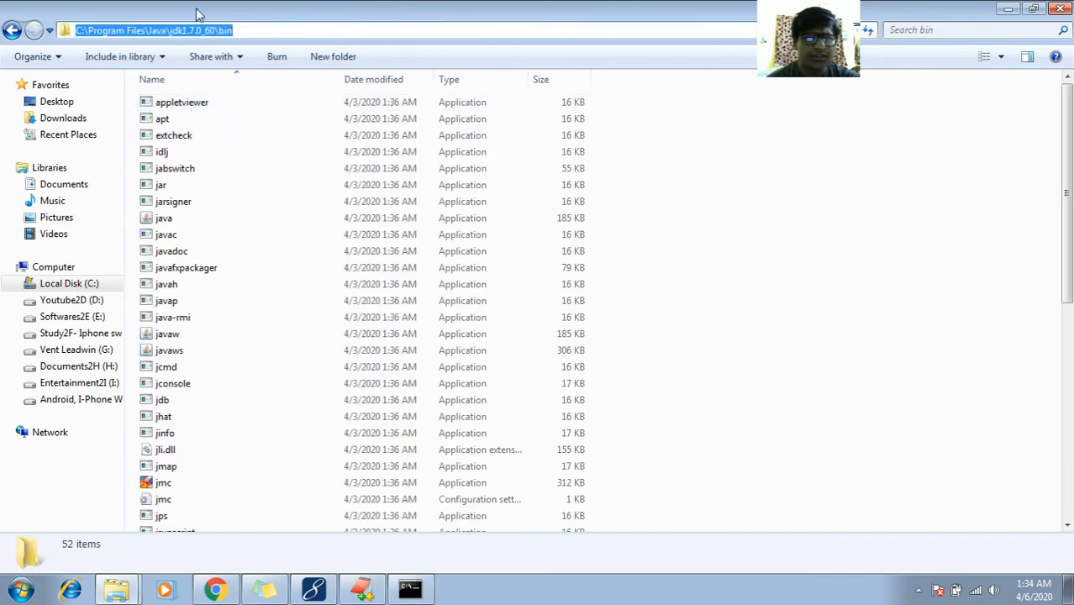
pyautogui.click(127, 31)
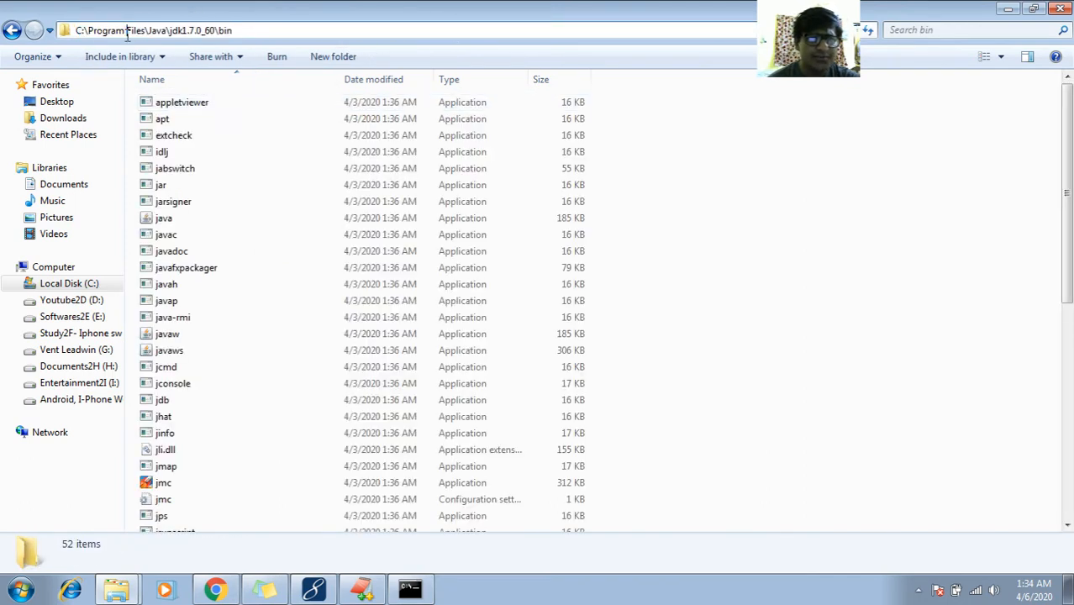
pyautogui.click(176, 30)
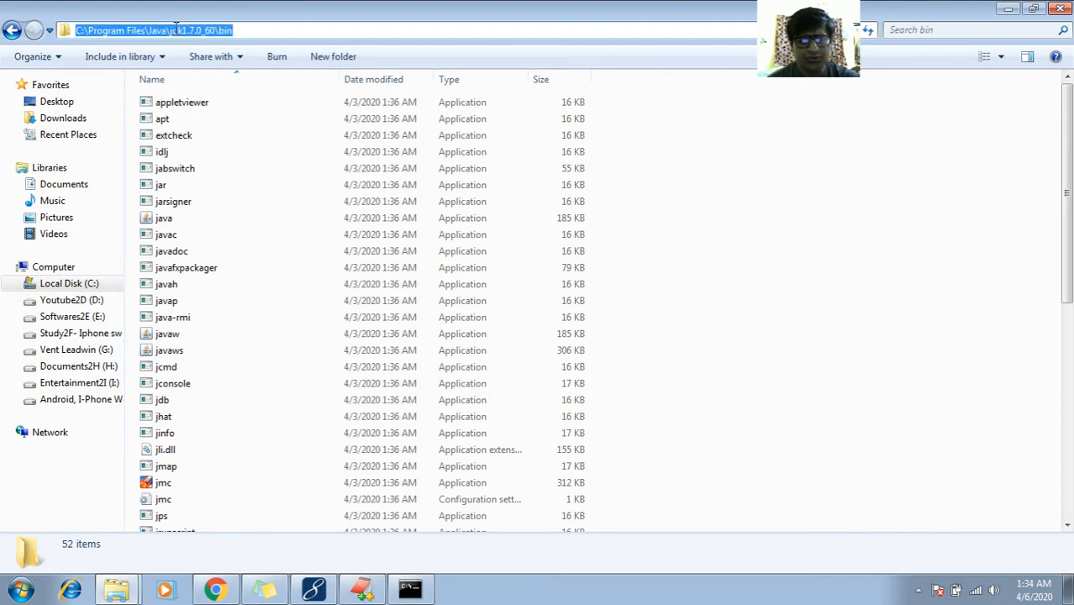
pyautogui.click(312, 136)
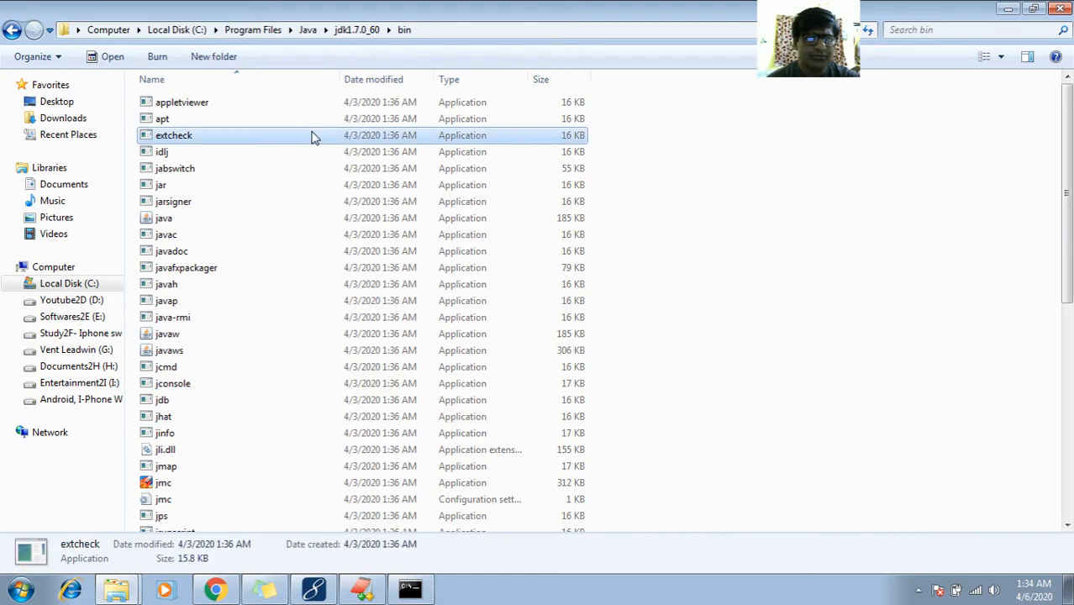
# Go up to jdk1.7.0_60, open jre, select its full path, and return to the notes
pyautogui.press('BackSpace')
pyautogui.doubleClick(281, 153)
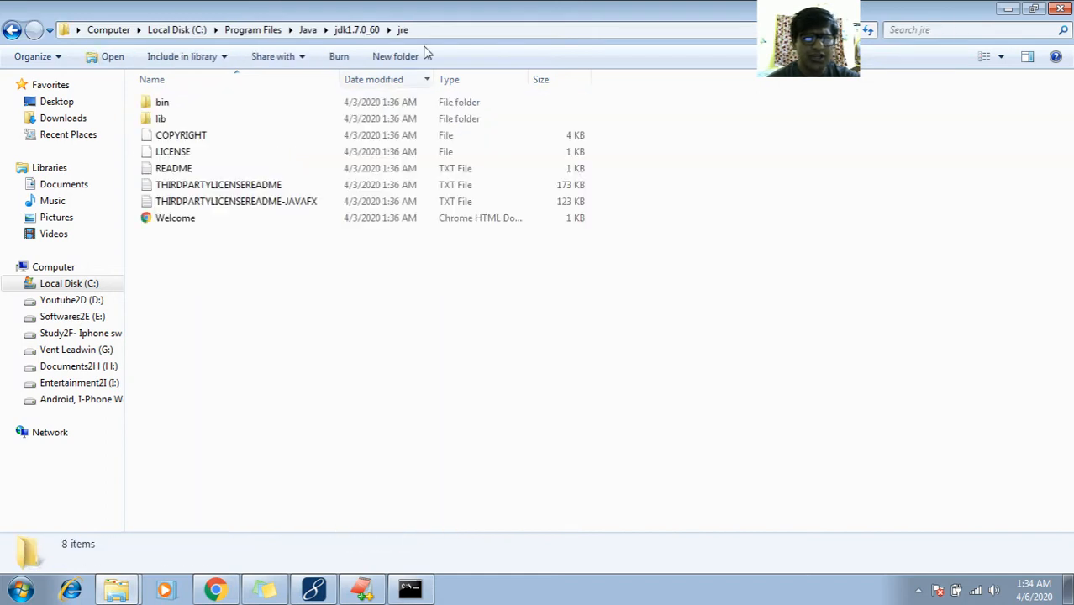
pyautogui.click(460, 27)
pyautogui.click(460, 27)
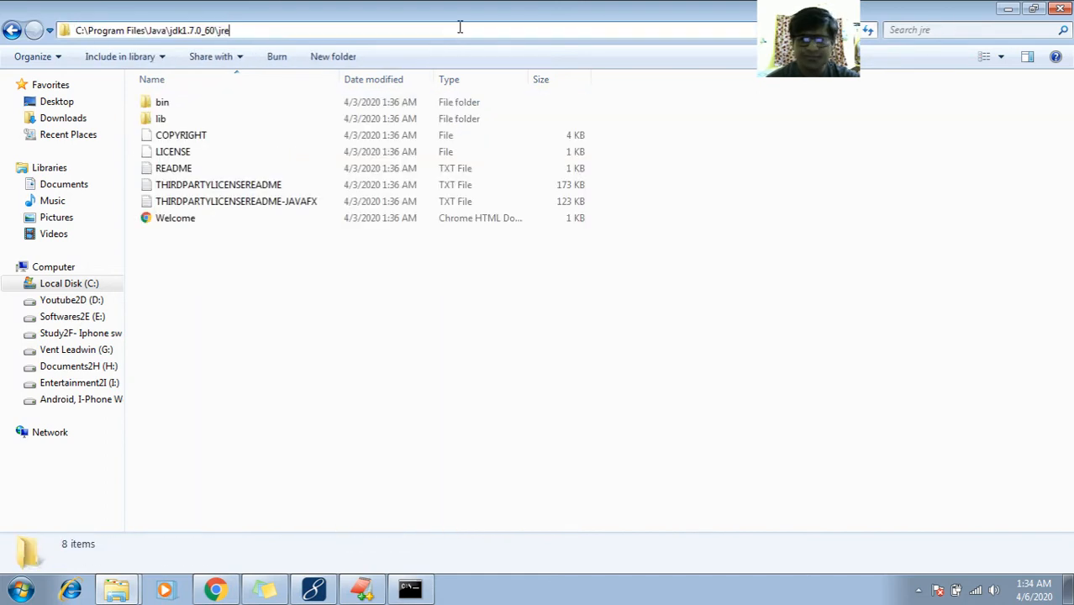
pyautogui.hotkey('shift', 'Home')
pyautogui.press('Right')
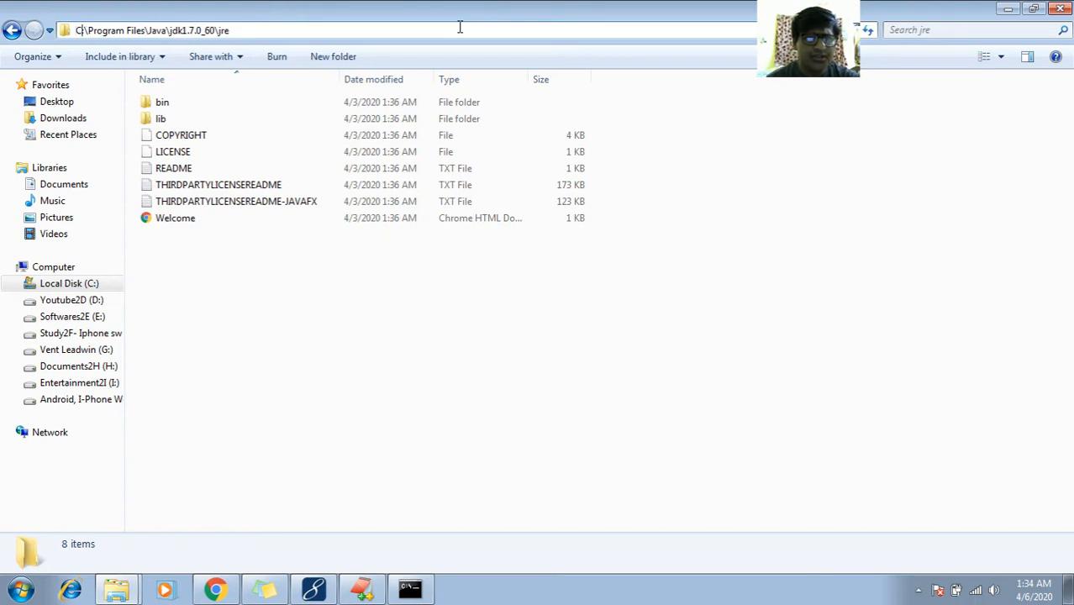
pyautogui.press('End')
pyautogui.hotkey('shift', 'Home')
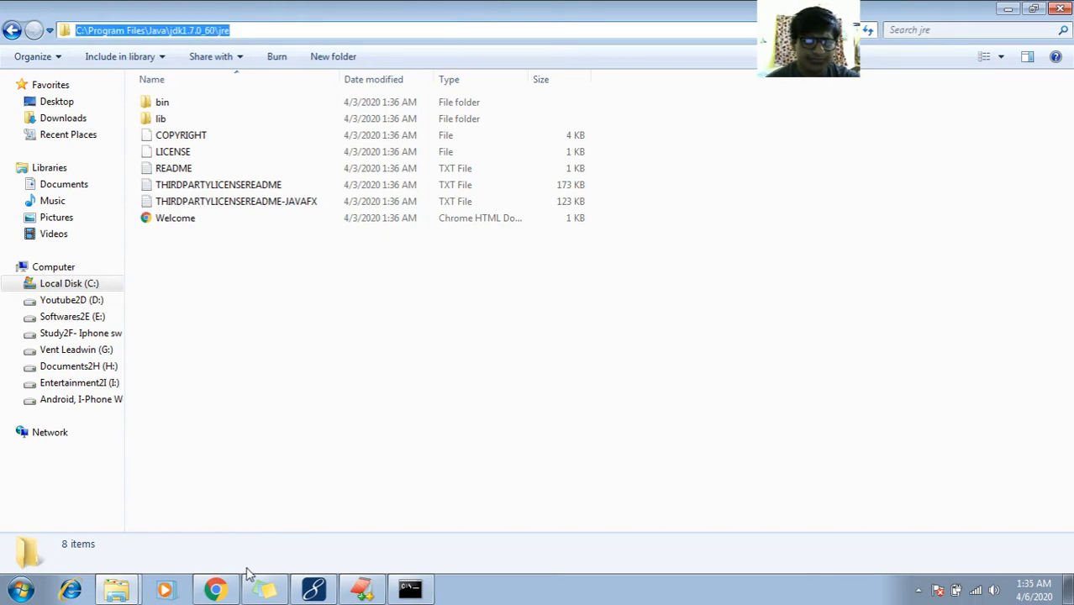
pyautogui.click(369, 592)
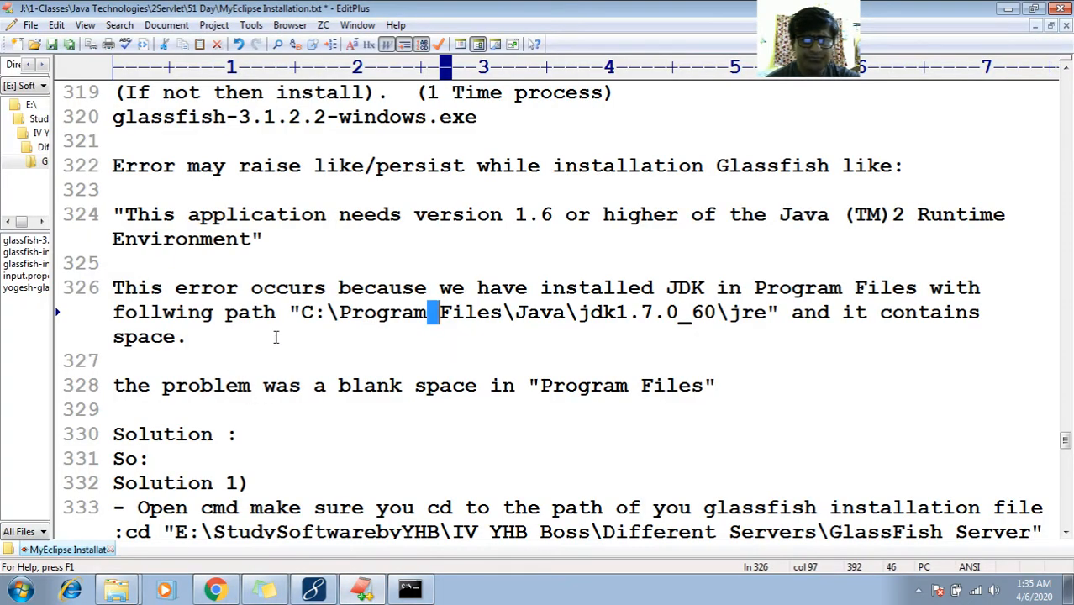
# Select the jre path on line 326 and the blank-space note on line 328
pyautogui.click(303, 320)
pyautogui.hotkey('shift', 'Right')
pyautogui.hotkey('shift', 'Right')
pyautogui.hotkey('shift', 'Right')
pyautogui.hotkey('shift', 'Right')
pyautogui.hotkey('shift', 'Right')
pyautogui.hotkey('shift', 'Right')
pyautogui.hotkey('shift', 'Right')
pyautogui.hotkey('shift', 'Right')
pyautogui.hotkey('shift', 'Right')
pyautogui.hotkey('shift', 'Right')
pyautogui.hotkey('shift', 'Right')
pyautogui.hotkey('shift', 'Right')
pyautogui.hotkey('shift', 'Right')
pyautogui.hotkey('shift', 'Right')
pyautogui.hotkey('shift', 'Right')
pyautogui.hotkey('shift', 'Right')
pyautogui.hotkey('shift', 'Right')
pyautogui.hotkey('shift', 'Right')
pyautogui.hotkey('shift', 'Right')
pyautogui.hotkey('shift', 'Right')
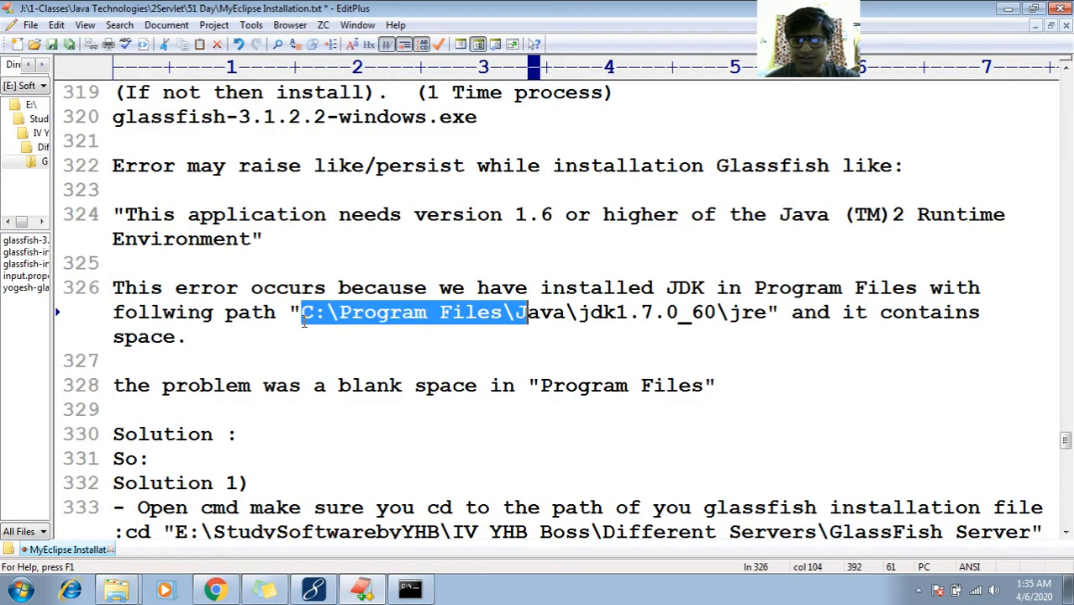
pyautogui.press('Right')
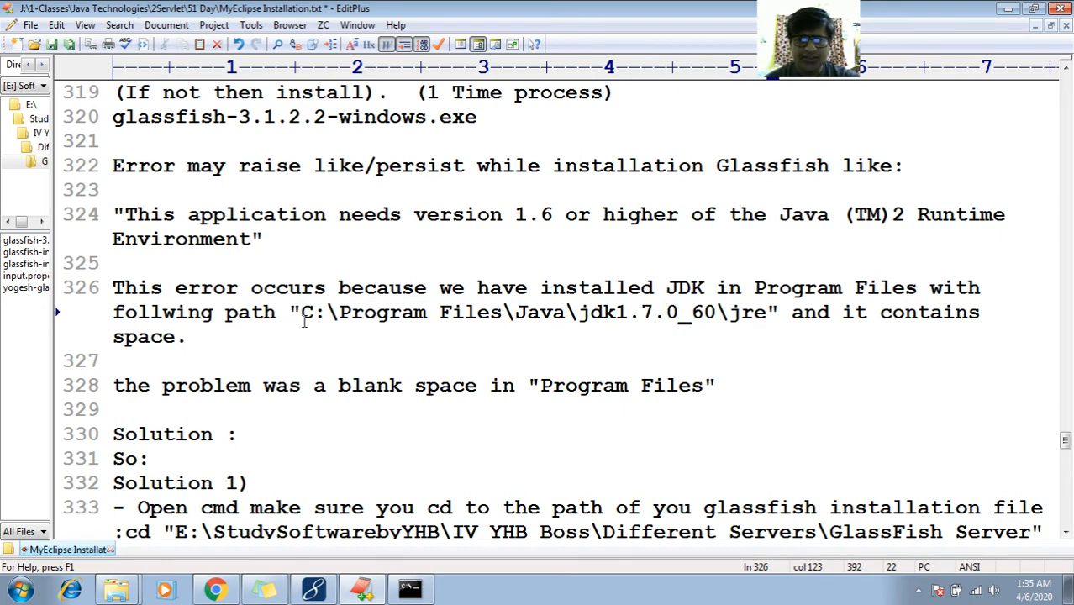
pyautogui.press('Down')
pyautogui.press('Down')
pyautogui.press('Down')
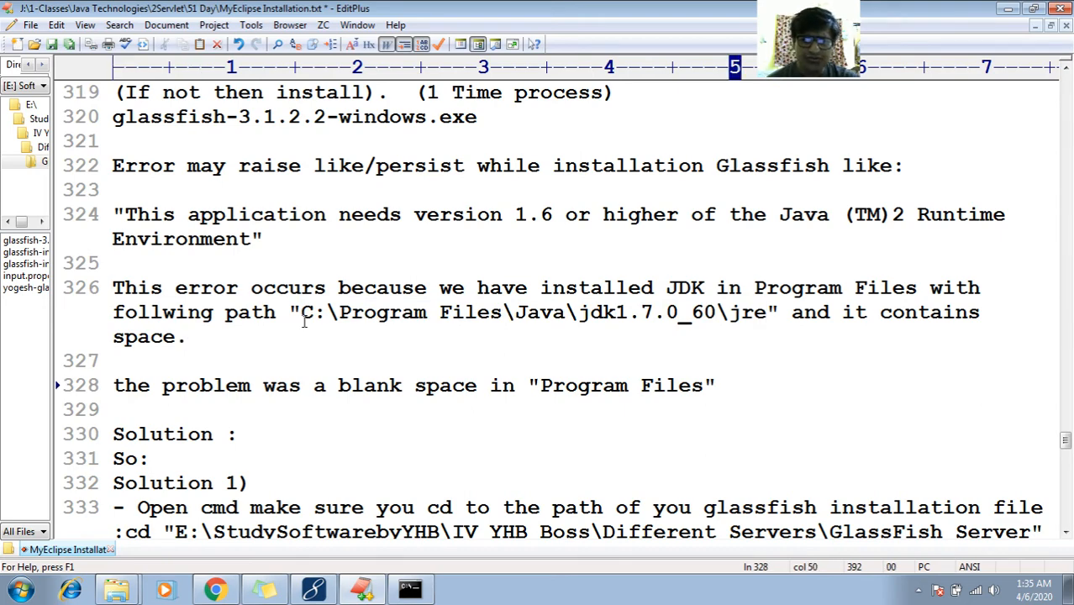
pyautogui.hotkey('shift', 'Home')
pyautogui.press('Down')
pyautogui.press('Down')
pyautogui.press('Down')
pyautogui.press('Down')
pyautogui.press('Down')
pyautogui.press('Down')
pyautogui.press('Down')
pyautogui.press('Down')
pyautogui.press('Down')
pyautogui.press('Down')
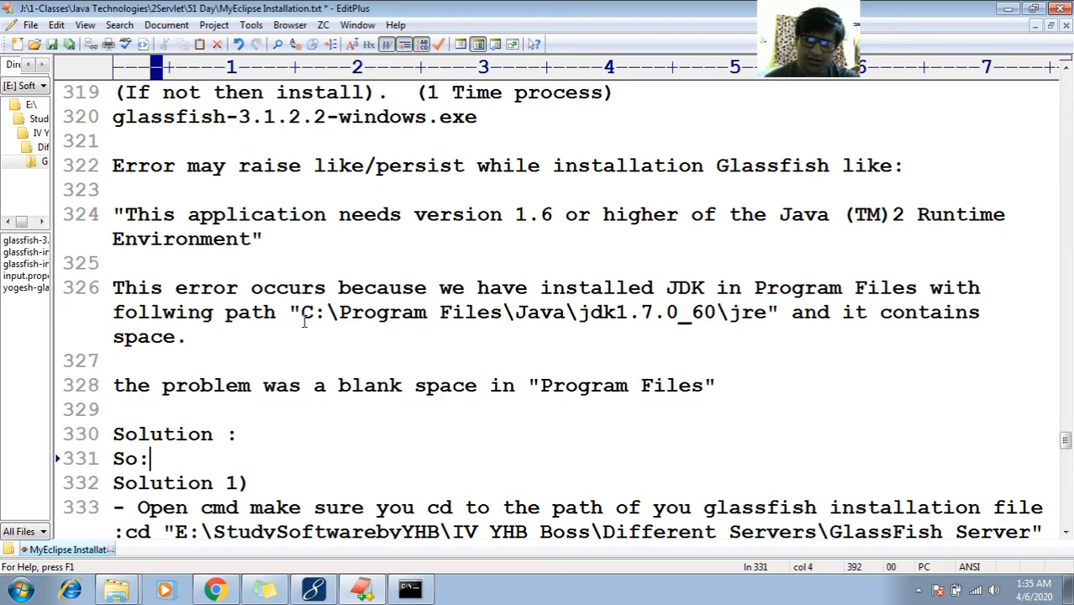
pyautogui.press('Down')
pyautogui.press('Down')
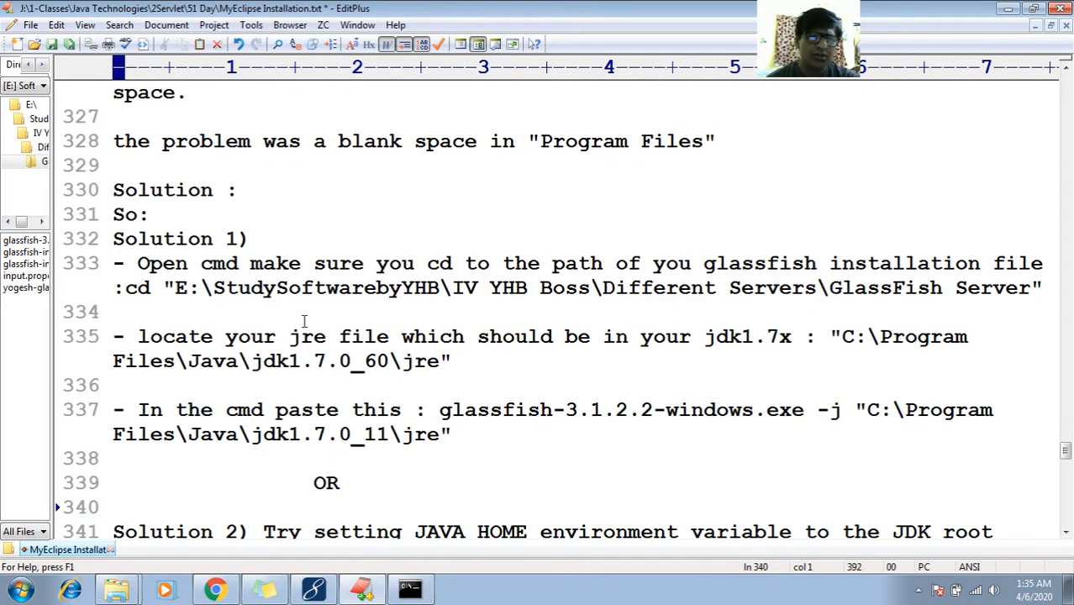
# Review Solution 1, selecting the JAVA_HOME path value and the cd instruction on line 333
pyautogui.click(188, 251)
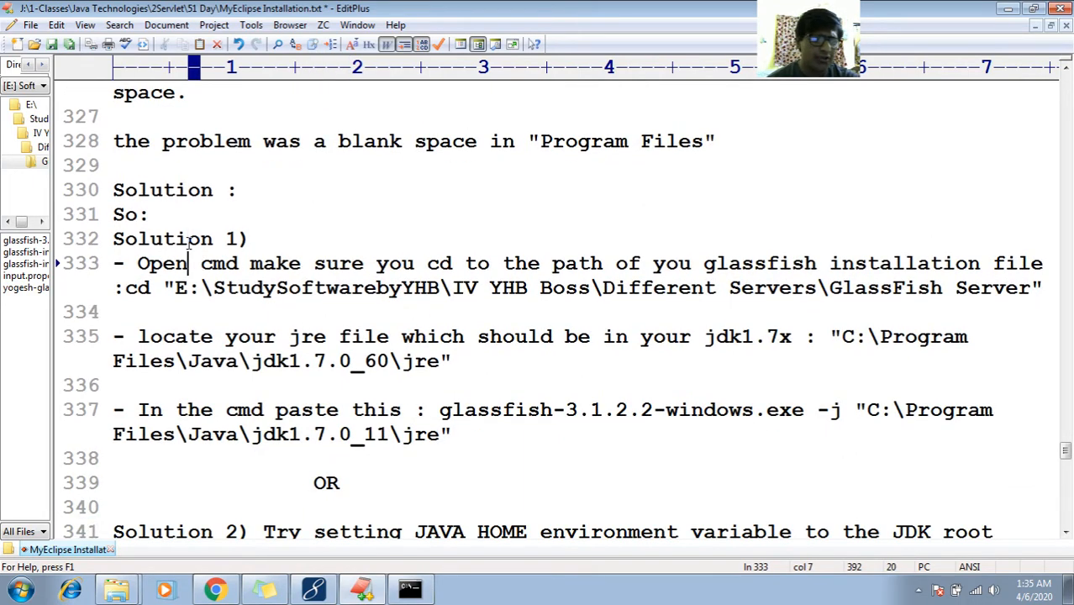
pyautogui.press('Down')
pyautogui.press('Down')
pyautogui.press('Down')
pyautogui.press('Down')
pyautogui.press('Down')
pyautogui.press('Down')
pyautogui.press('Down')
pyautogui.press('Down')
pyautogui.press('Down')
pyautogui.press('Down')
pyautogui.press('Down')
pyautogui.press('Down')
pyautogui.press('Down')
pyautogui.press('Up')
pyautogui.press('Up')
pyautogui.press('Up')
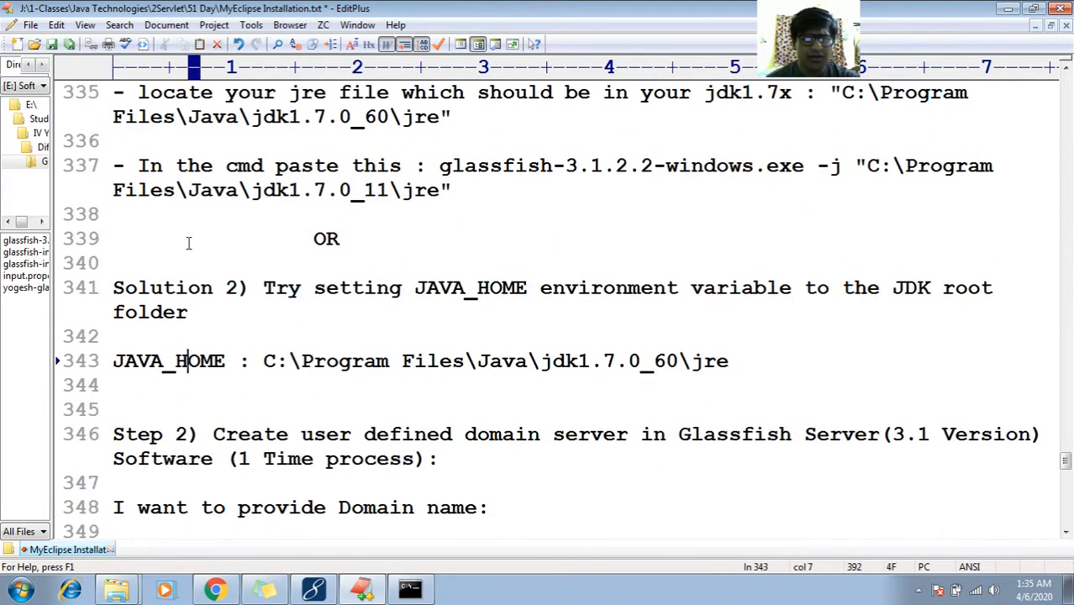
pyautogui.hotkey('shift', 'End')
pyautogui.press('End')
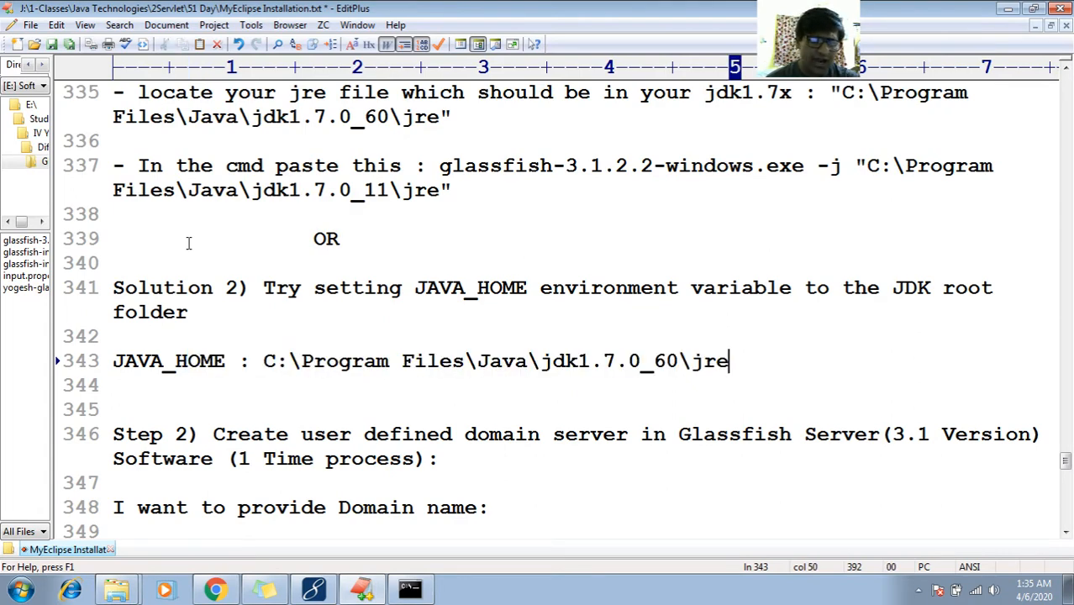
pyautogui.hotkey('shift', 'Left')
pyautogui.hotkey('shift', 'Left')
pyautogui.hotkey('shift', 'Left')
pyautogui.hotkey('shift', 'Left')
pyautogui.hotkey('shift', 'Left')
pyautogui.hotkey('shift', 'Left')
pyautogui.hotkey('shift', 'Left')
pyautogui.hotkey('shift', 'Left')
pyautogui.hotkey('shift', 'Left')
pyautogui.hotkey('shift', 'Left')
pyautogui.hotkey('shift', 'Left')
pyautogui.hotkey('shift', 'Left')
pyautogui.hotkey('shift', 'Left')
pyautogui.hotkey('shift', 'Left')
pyautogui.hotkey('shift', 'Left')
pyautogui.hotkey('shift', 'Left')
pyautogui.hotkey('shift', 'Left')
pyautogui.hotkey('shift', 'Left')
pyautogui.hotkey('shift', 'Left')
pyautogui.hotkey('shift', 'Left')
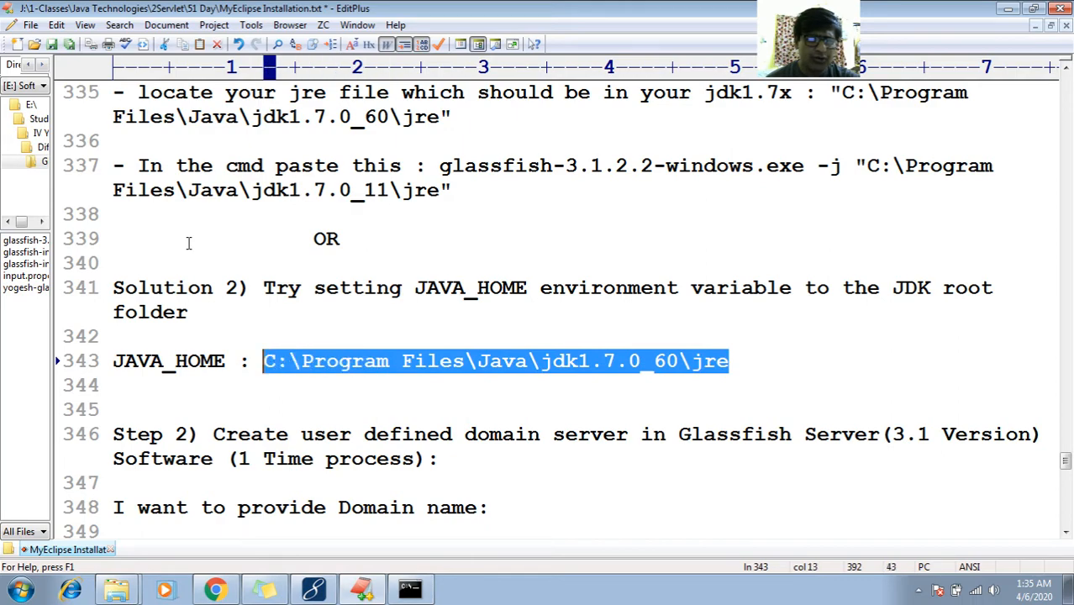
pyautogui.press('Up')
pyautogui.press('Up')
pyautogui.press('Up')
pyautogui.press('Up')
pyautogui.press('Up')
pyautogui.press('Up')
pyautogui.press('Up')
pyautogui.press('Up')
pyautogui.press('Up')
pyautogui.press('Up')
pyautogui.press('Up')
pyautogui.press('Up')
pyautogui.press('Up')
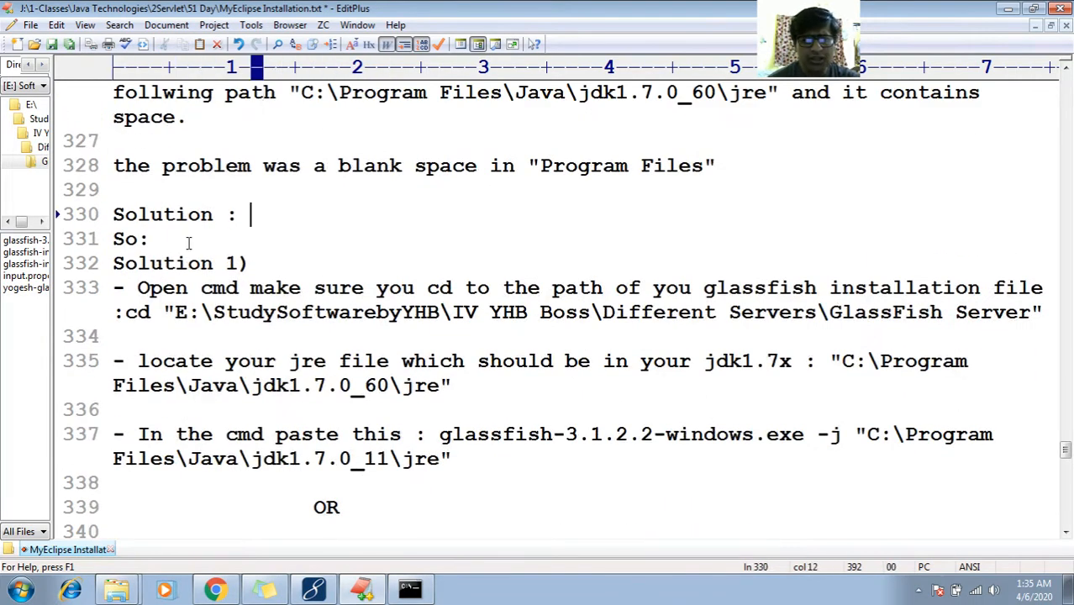
pyautogui.press('Down')
pyautogui.press('Down')
pyautogui.press('Down')
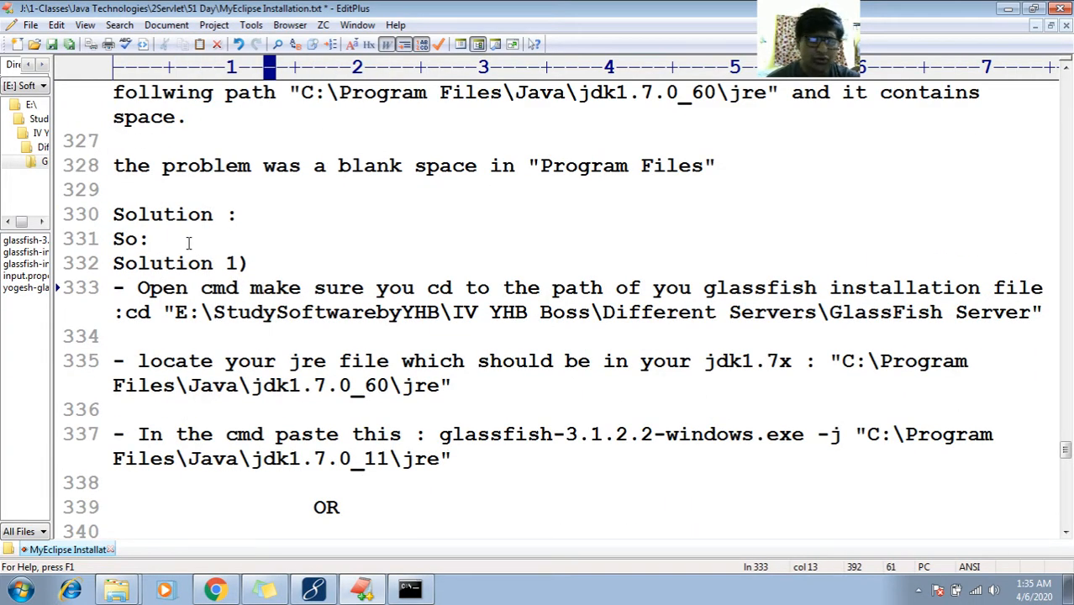
pyautogui.hotkey('shift', 'End')
pyautogui.press('Down')
pyautogui.press('Down')
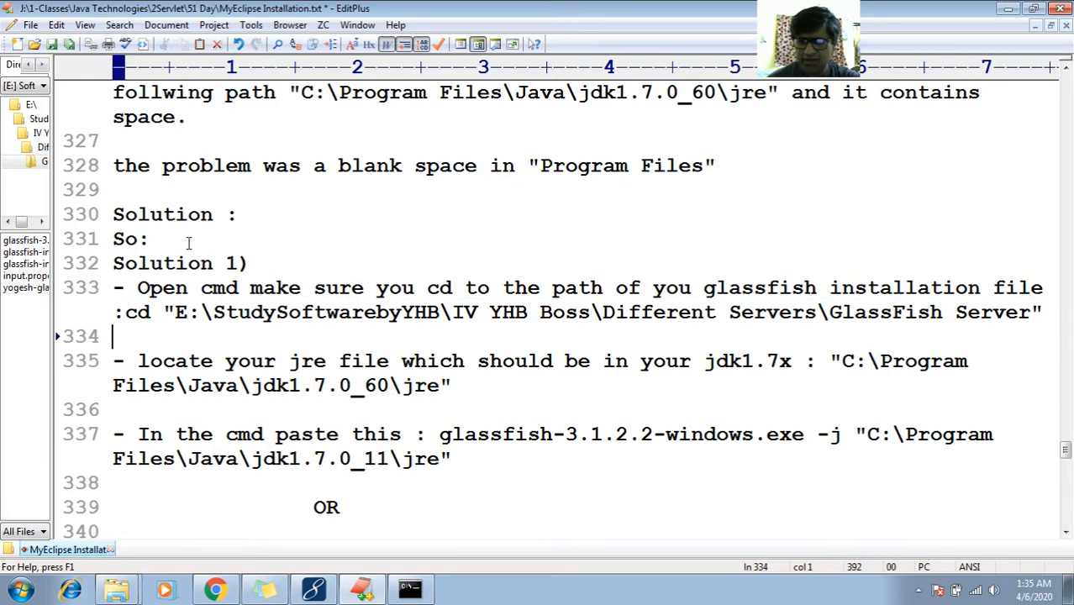
# Inspect the jre path and jdk1.7.0_11 installer command on lines 335–337, then bring Command Prompt forward
pyautogui.click(116, 591)
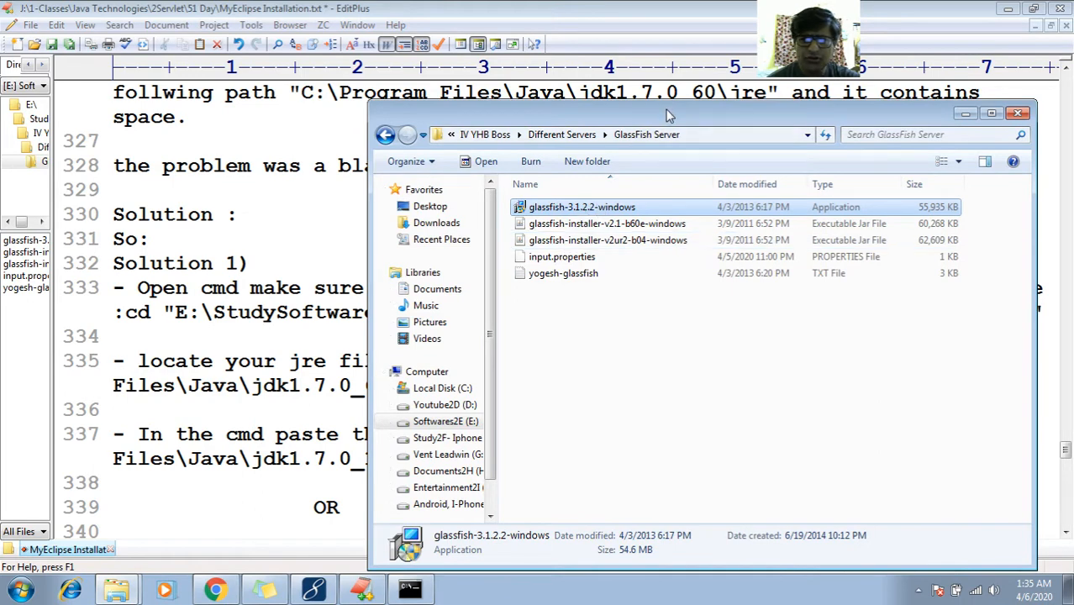
pyautogui.click(239, 363)
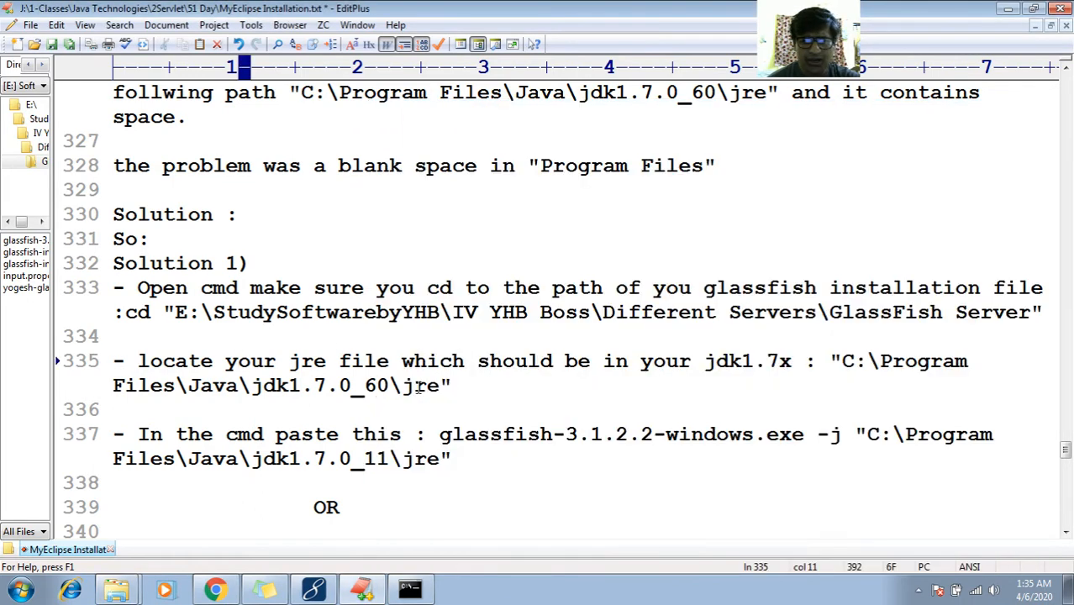
pyautogui.doubleClick(440, 386)
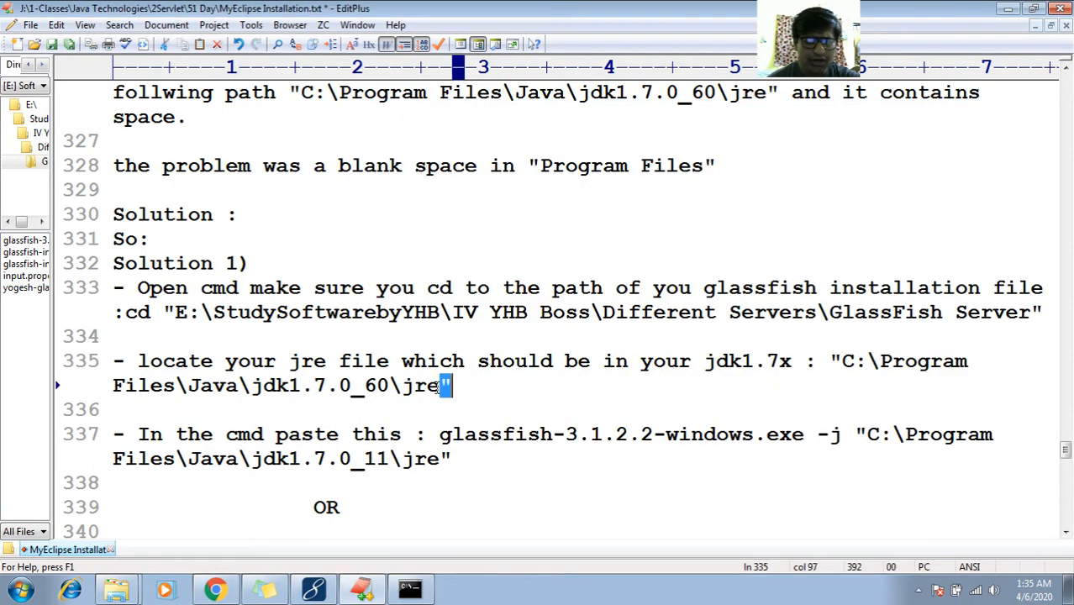
pyautogui.doubleClick(319, 460)
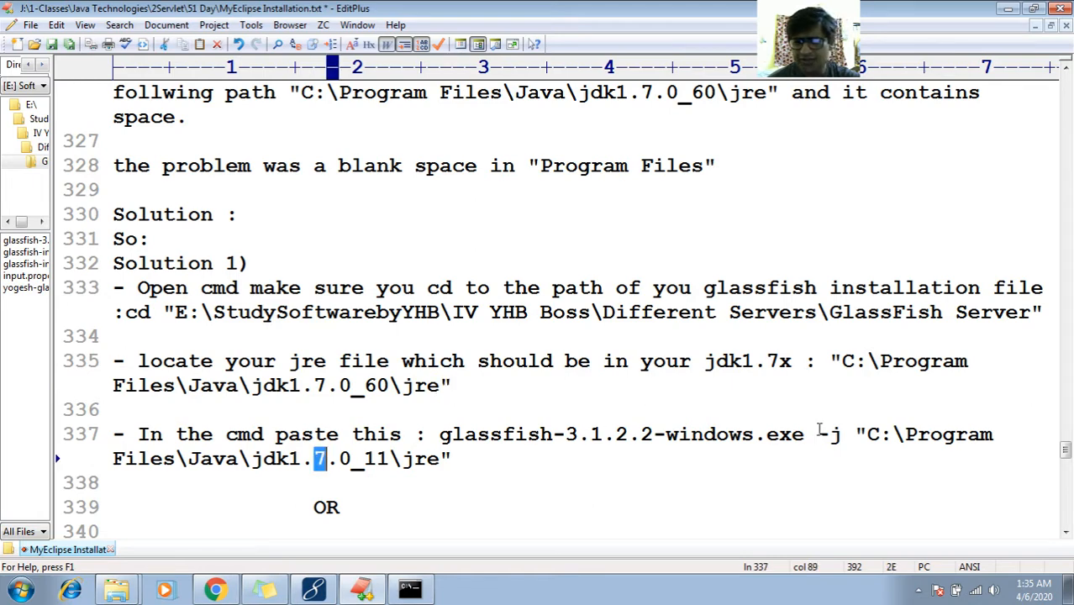
pyautogui.moveTo(816, 434); pyautogui.dragTo(841, 435)
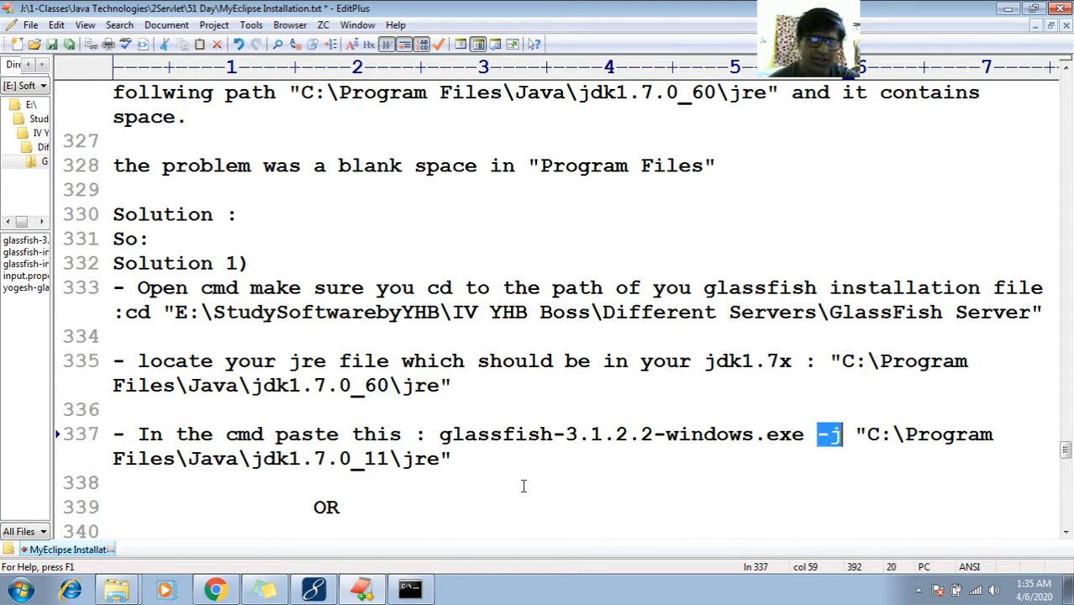
pyautogui.click(466, 434)
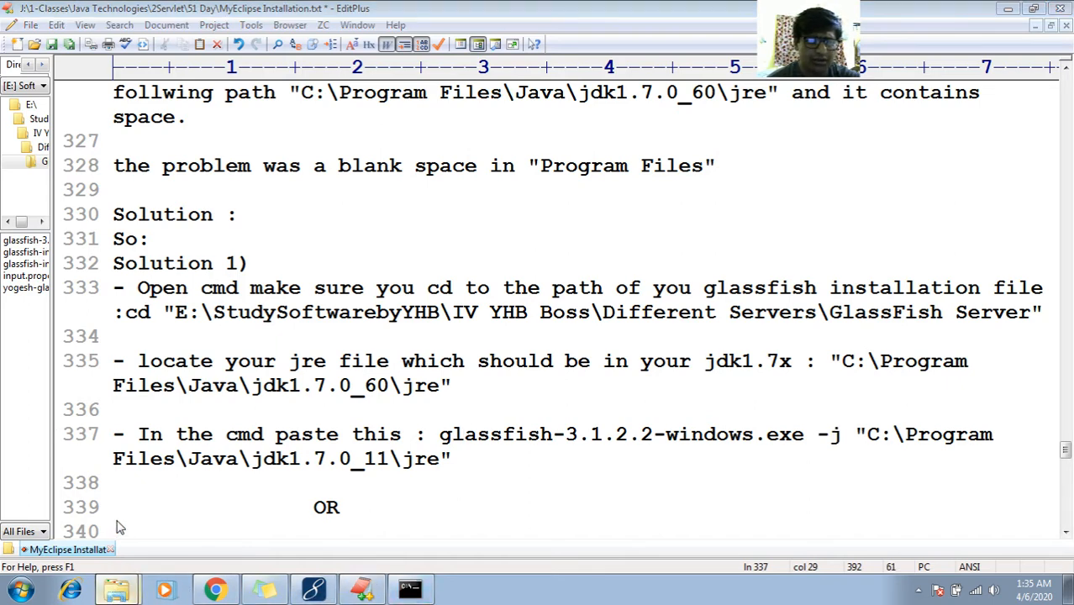
pyautogui.click(410, 588)
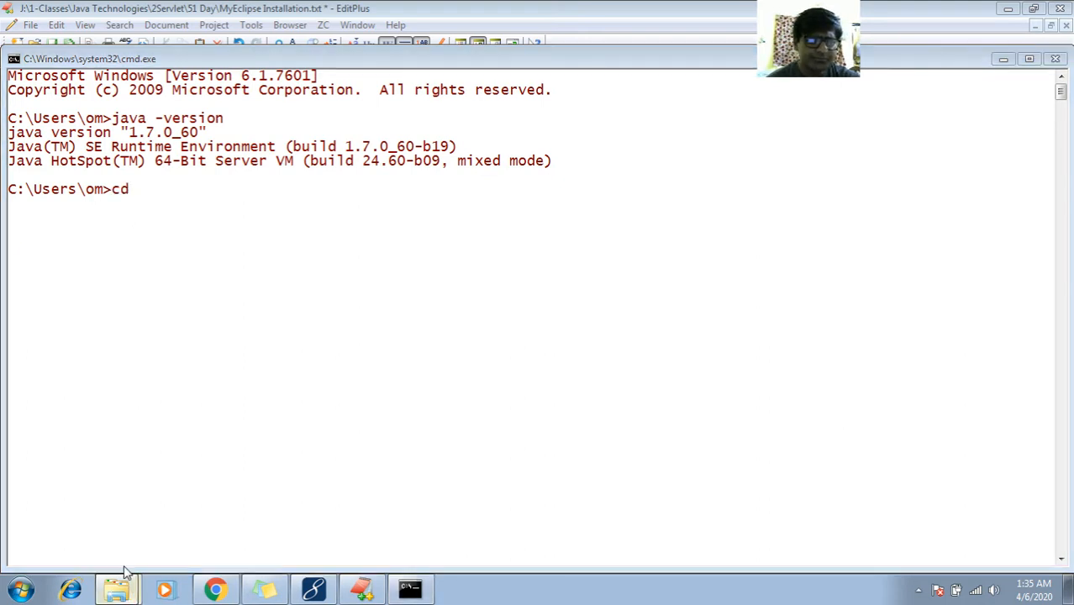
# Copy the GlassFish Server folder path from Explorer and run cd with it in Command Prompt
pyautogui.click(116, 590)
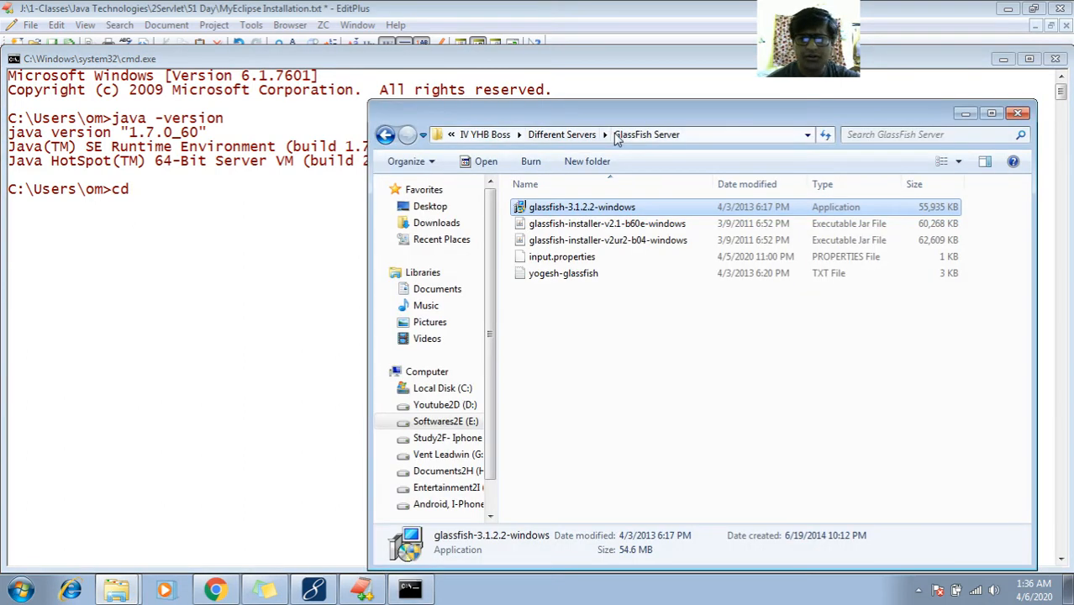
pyautogui.click(719, 136)
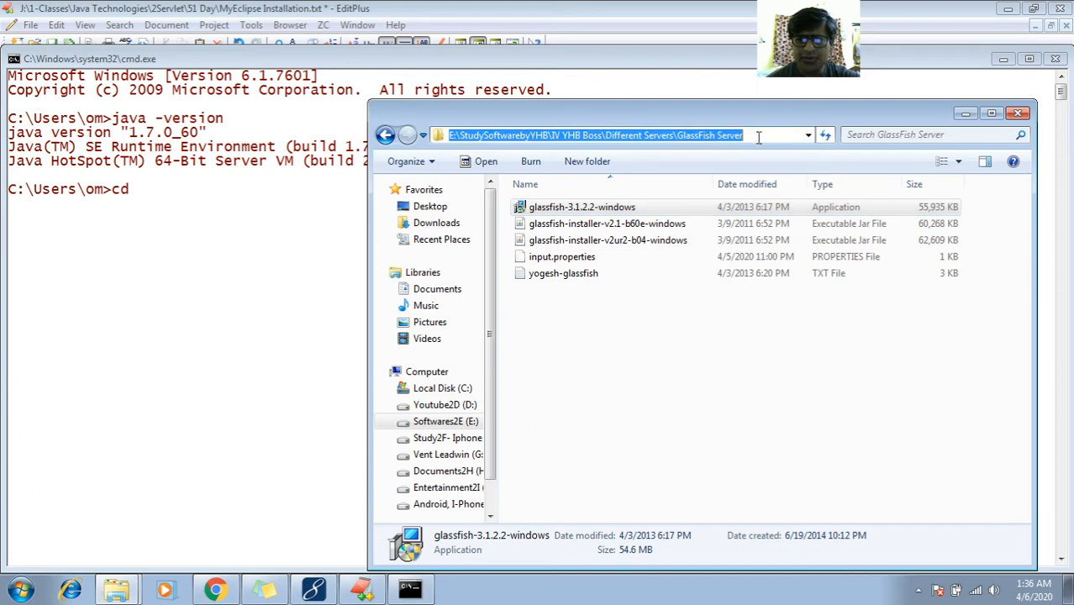
pyautogui.rightClick(759, 139)
pyautogui.click(780, 195)
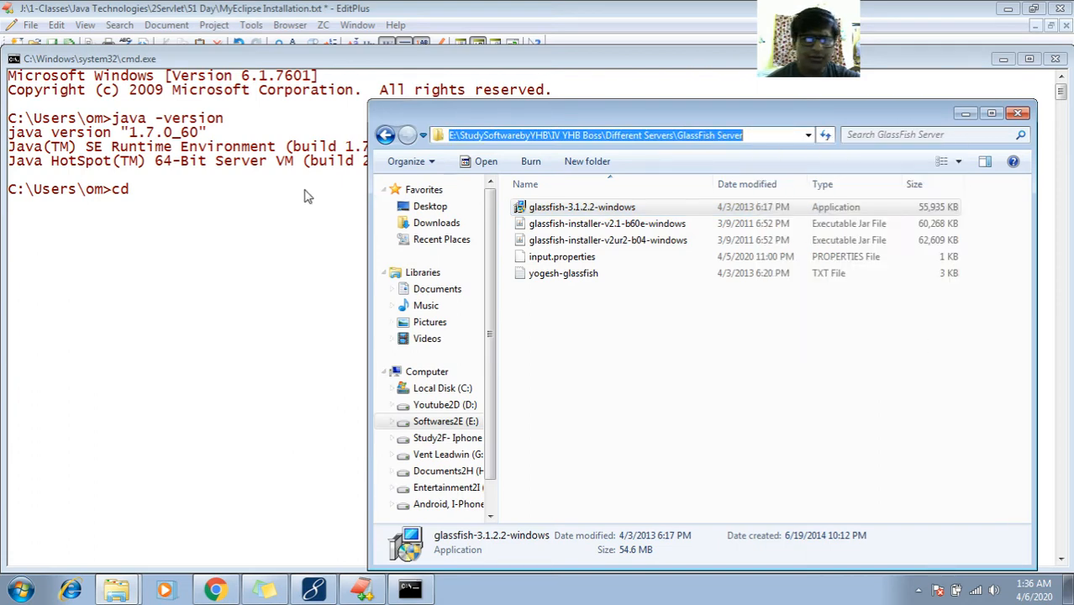
pyautogui.click(222, 181)
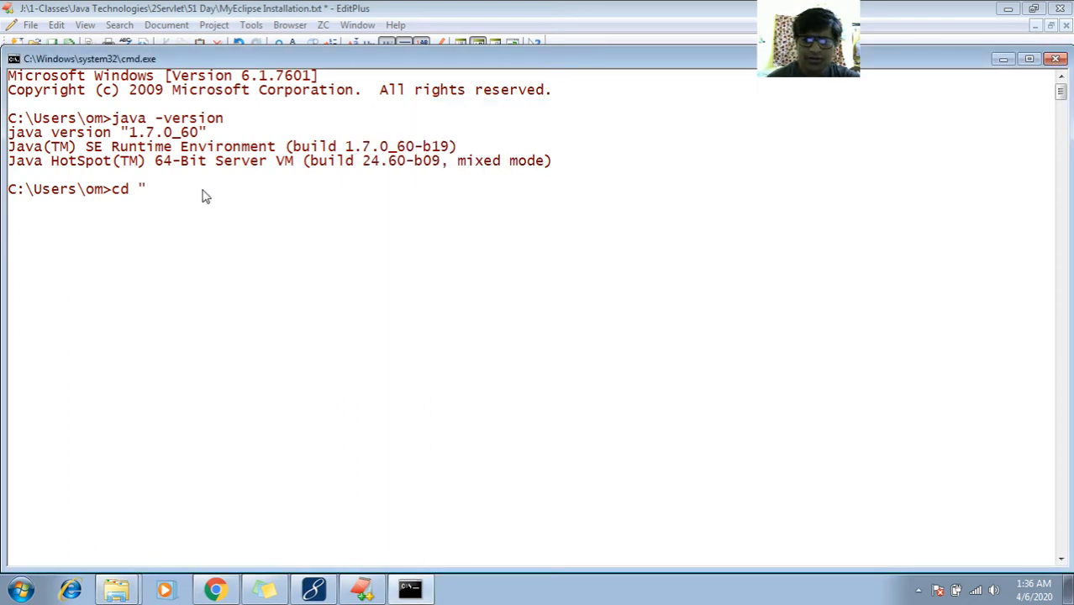
pyautogui.rightClick(223, 51)
pyautogui.moveTo(325, 175)
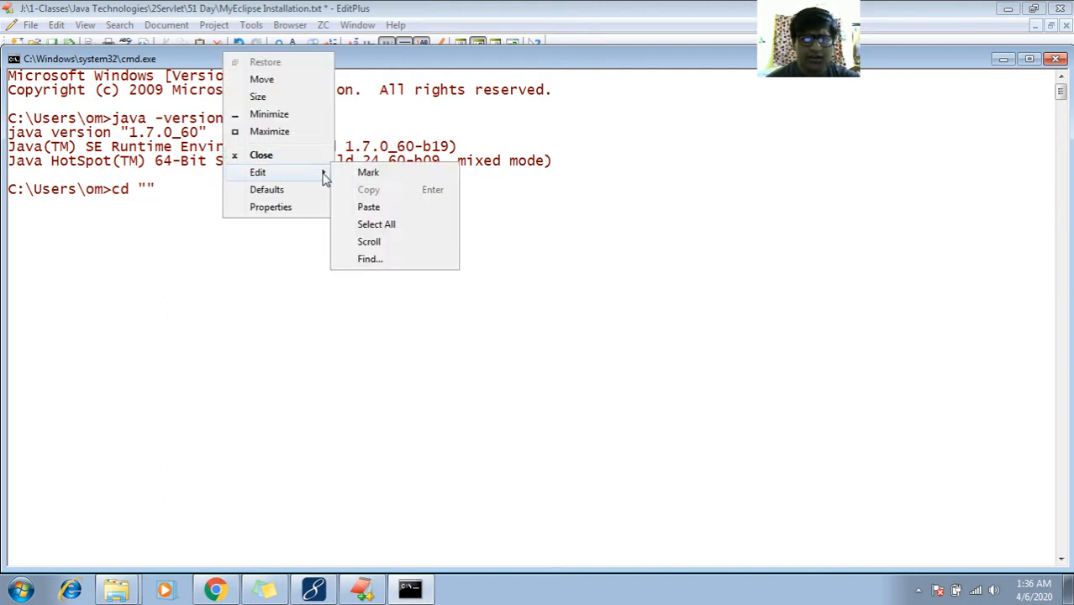
pyautogui.click(370, 208)
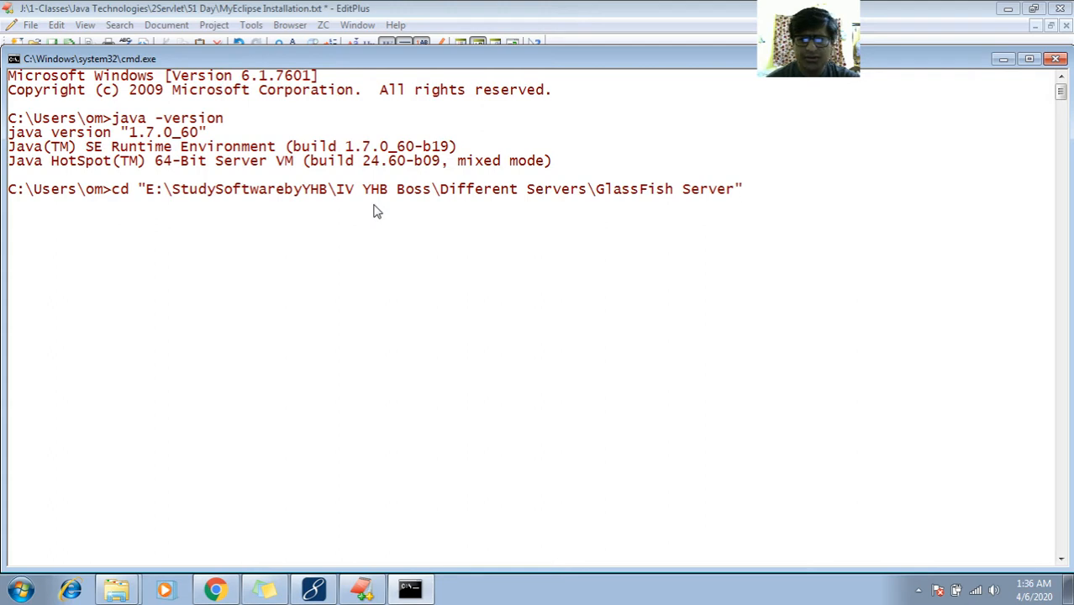
pyautogui.press('Return')
# Check the current folder, step up with cd.., and switch to drive E: in GlassFish Server
pyautogui.write('cd')
pyautogui.press('Return')
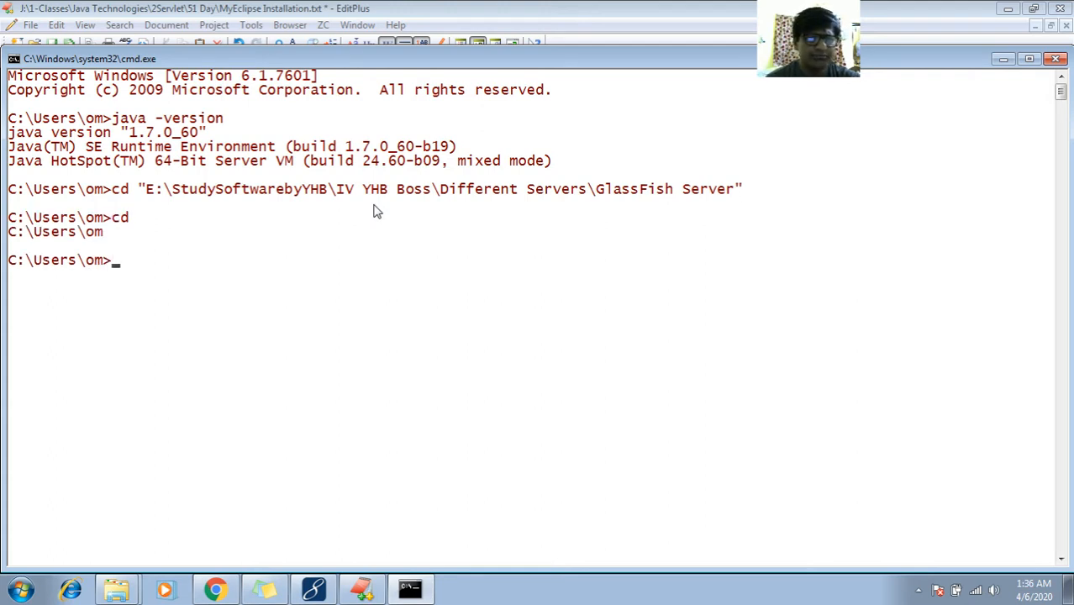
pyautogui.write('cd')
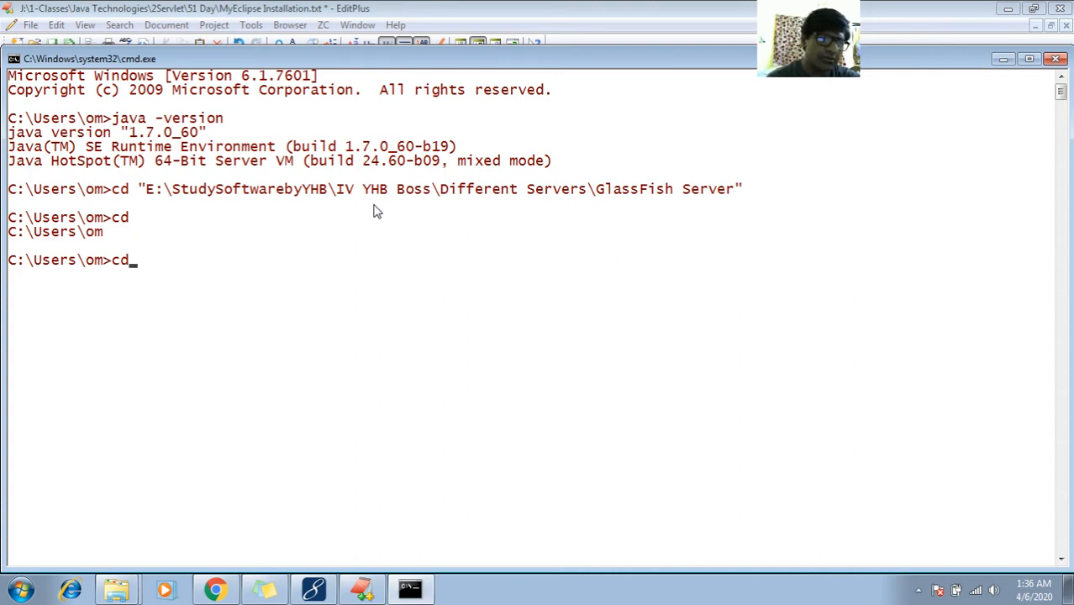
pyautogui.write('..')
pyautogui.press('Return')
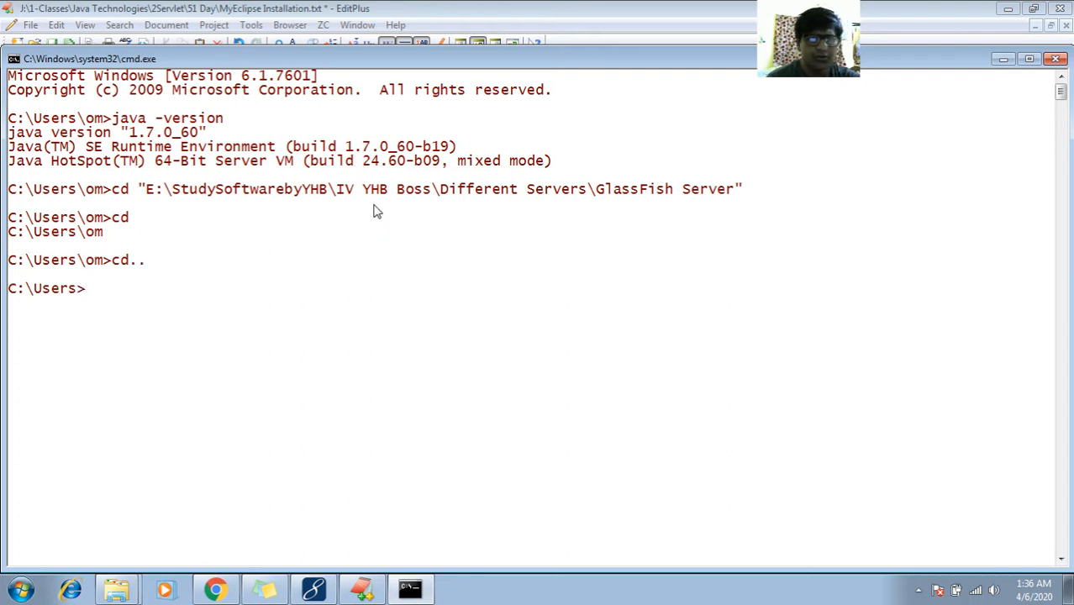
pyautogui.write('cd..')
pyautogui.press('Return')
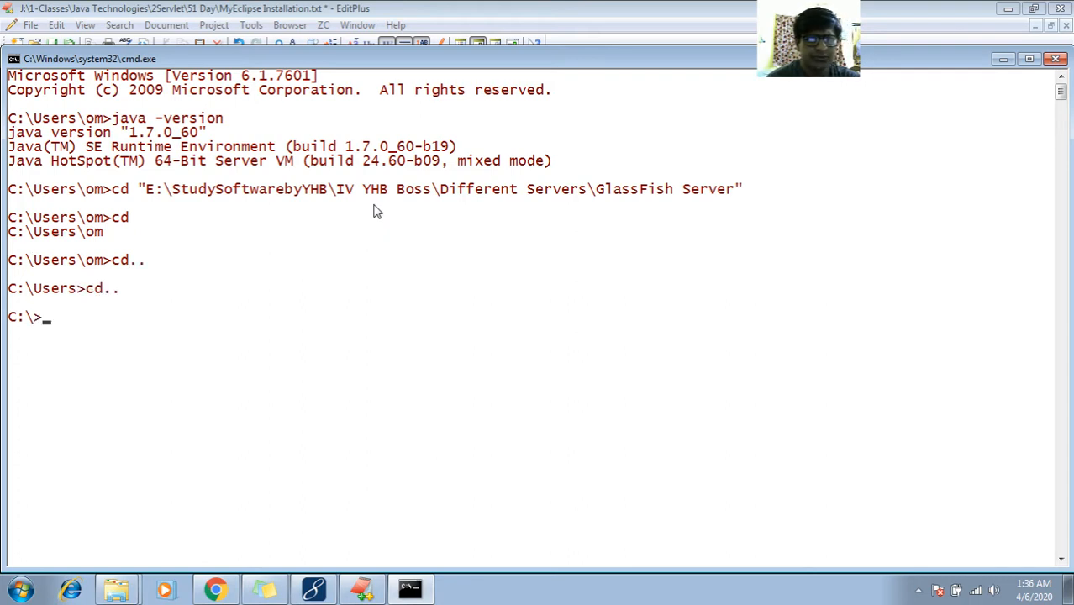
pyautogui.write('e:')
pyautogui.press('Return')
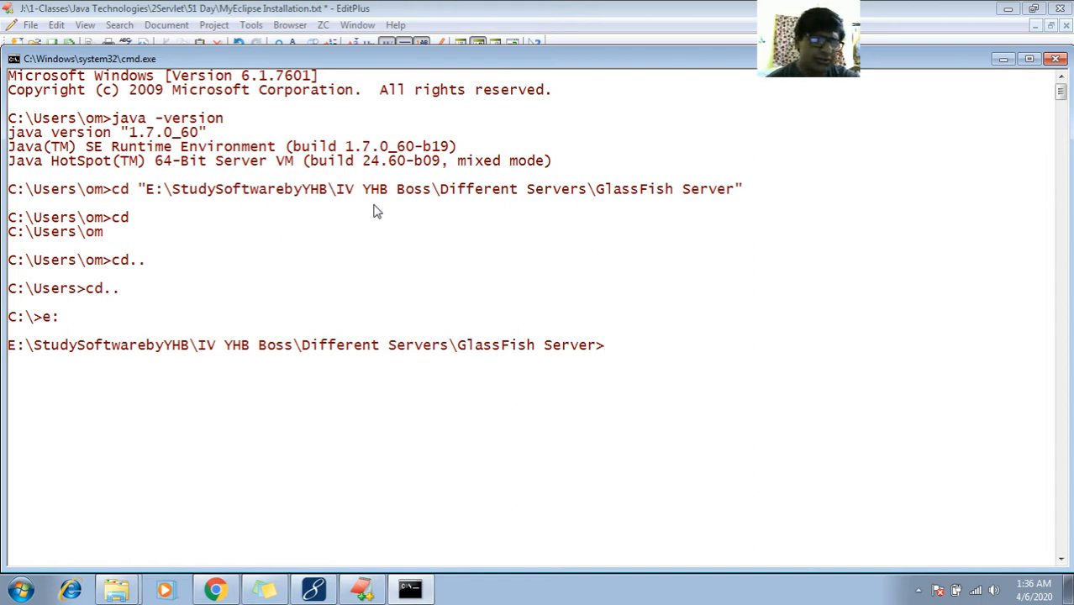
pyautogui.click(362, 588)
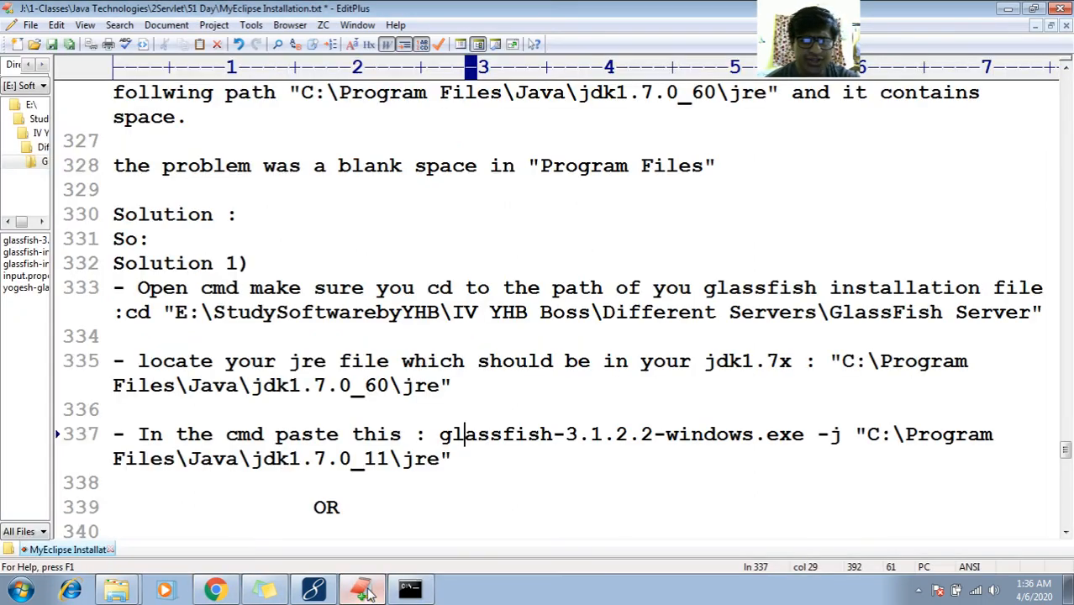
# Select line 335 of the notes and move to the blank line 336
pyautogui.doubleClick(196, 363)
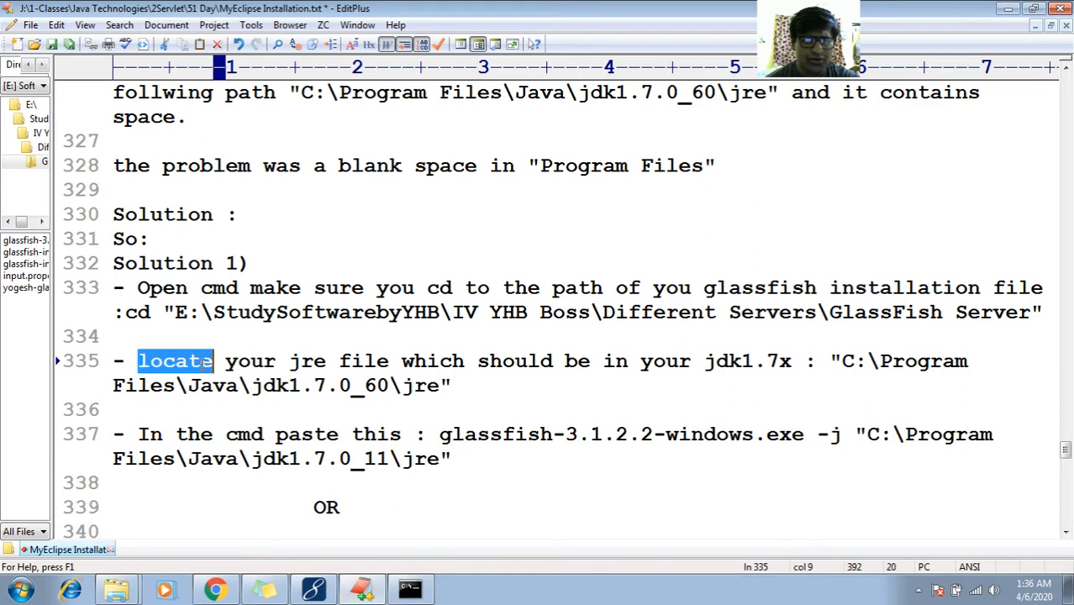
pyautogui.tripleClick(283, 366)
pyautogui.press('Right')
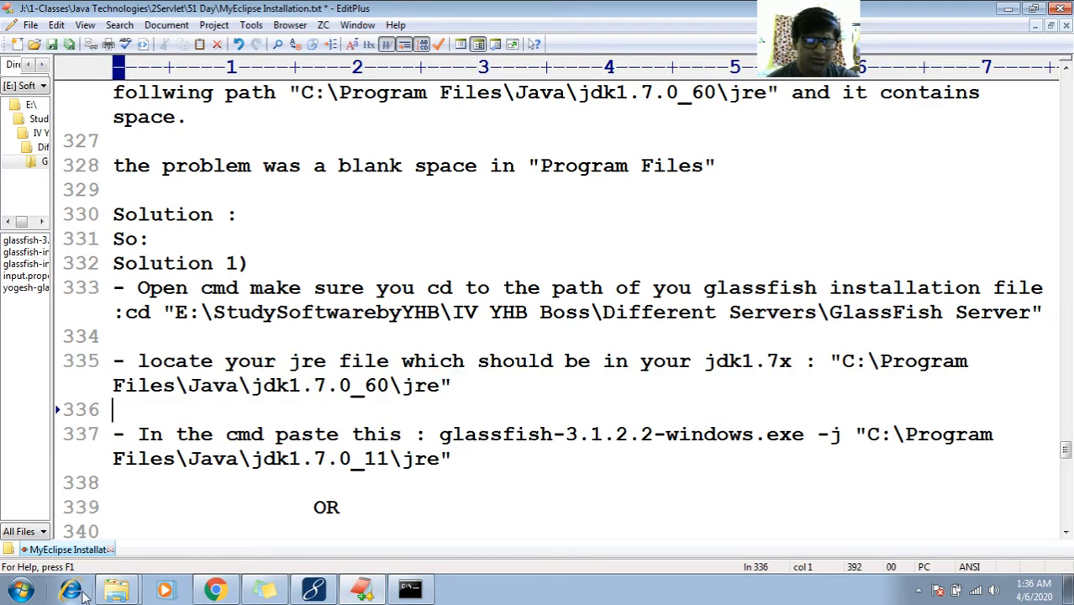
# Copy the jdk1.7.0_60 jre folder path from Explorer's address bar, then return to the notes
pyautogui.click(119, 595)
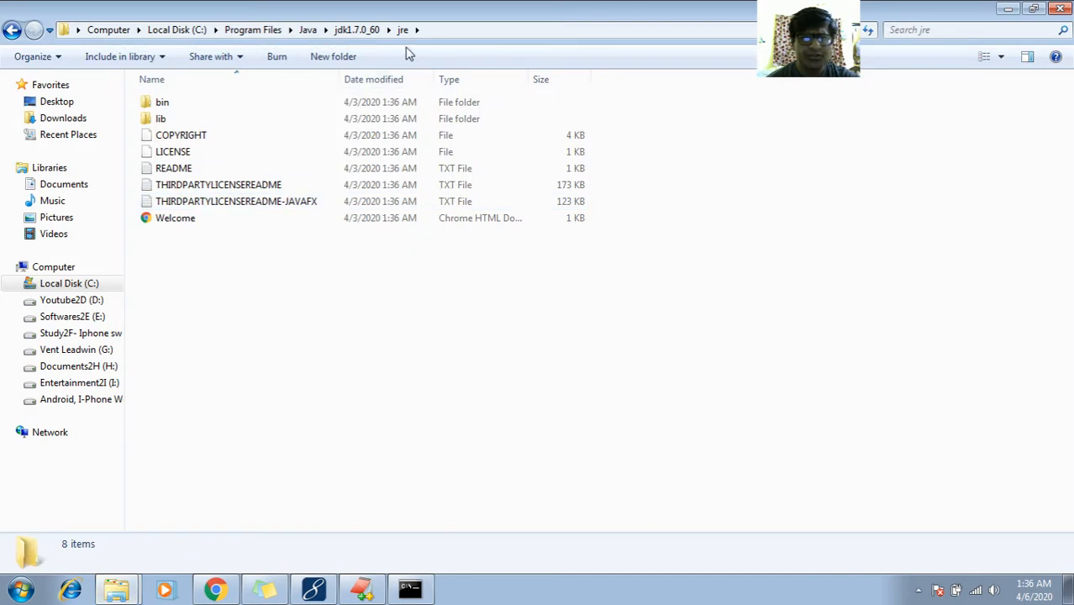
pyautogui.click(457, 30)
pyautogui.rightClick(457, 31)
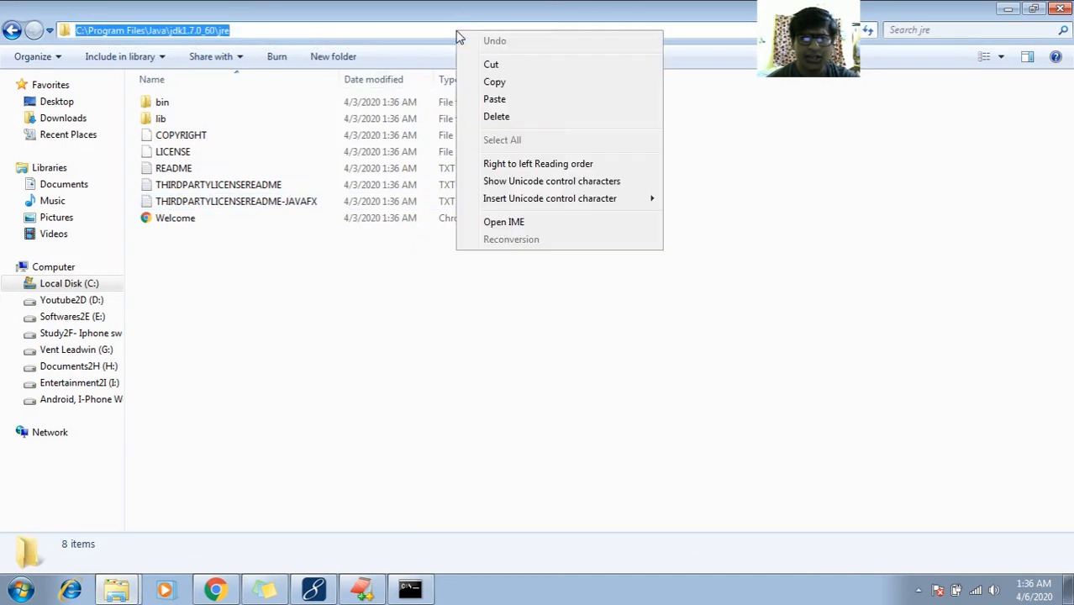
pyautogui.click(492, 86)
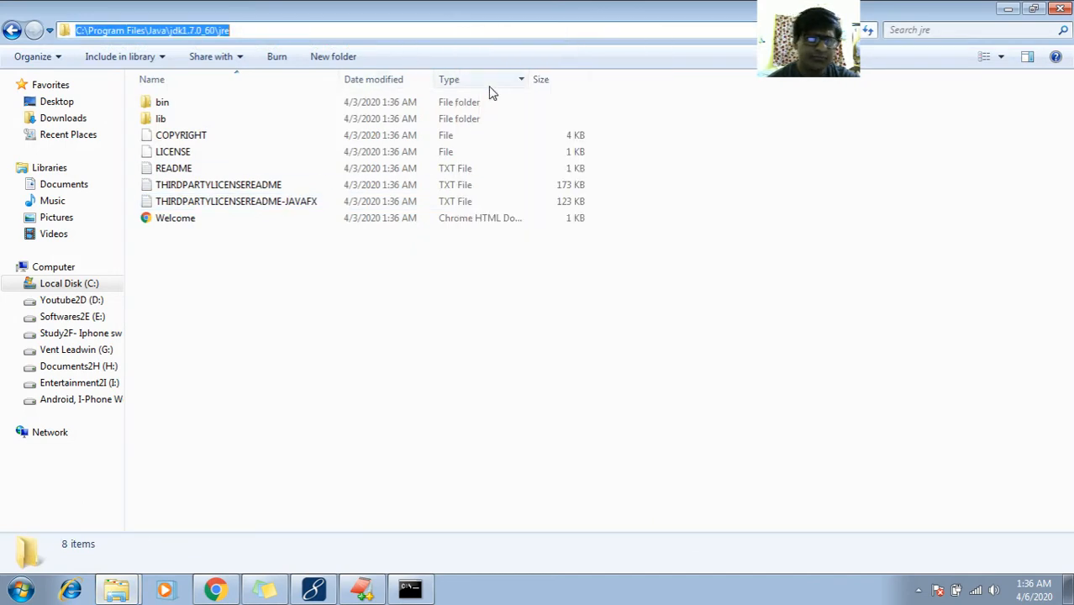
pyautogui.click(361, 590)
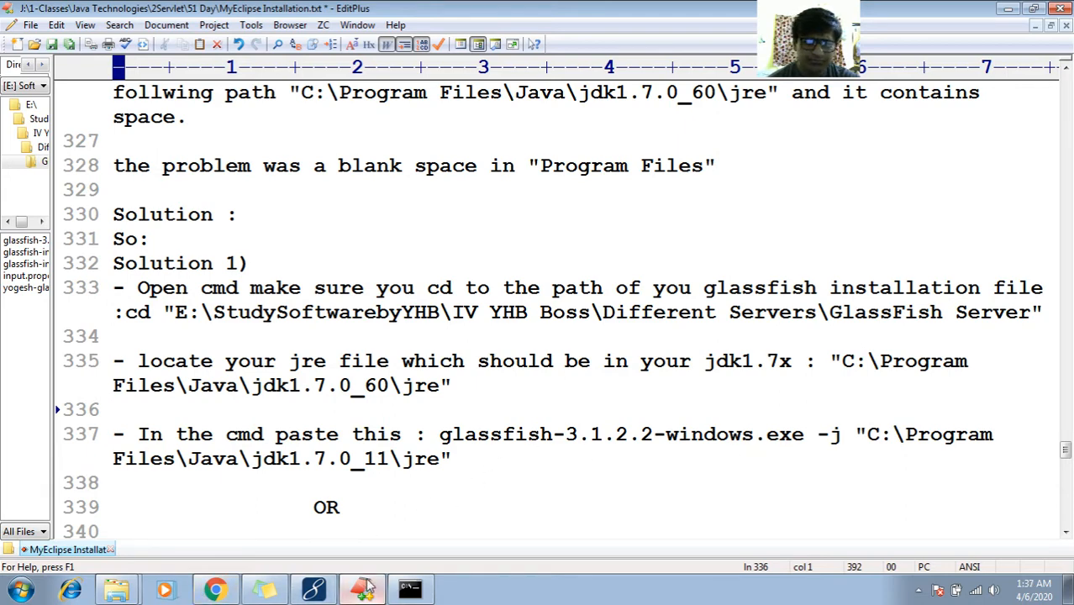
# Run glassfish-3.1.2.2-windows.exe -j with the pasted jdk1.7.0_60 jre path and approve the UAC prompt
pyautogui.click(410, 589)
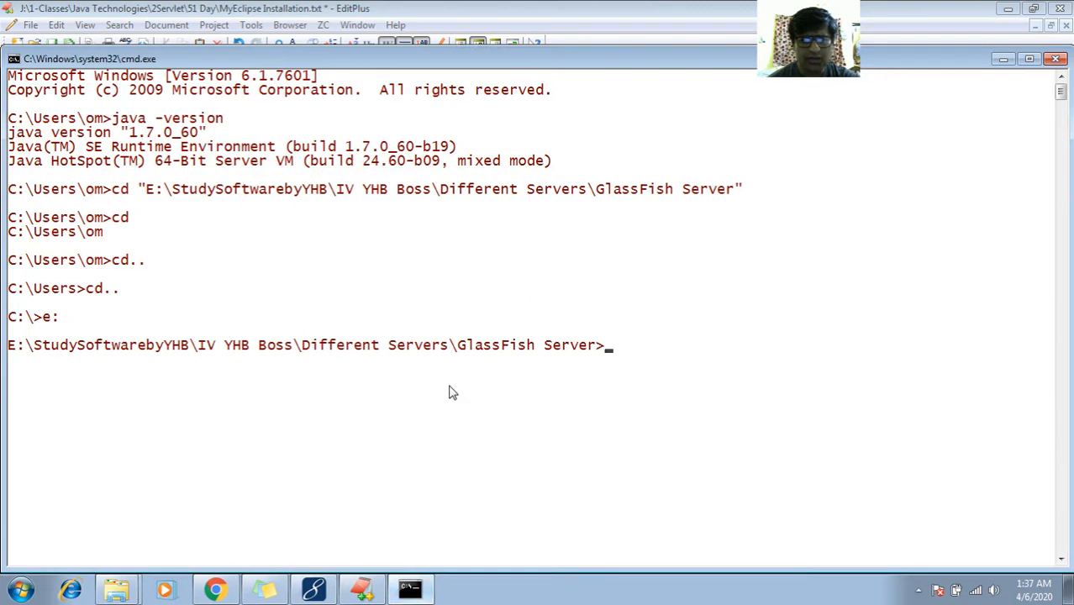
pyautogui.write('g')
pyautogui.press('Tab')
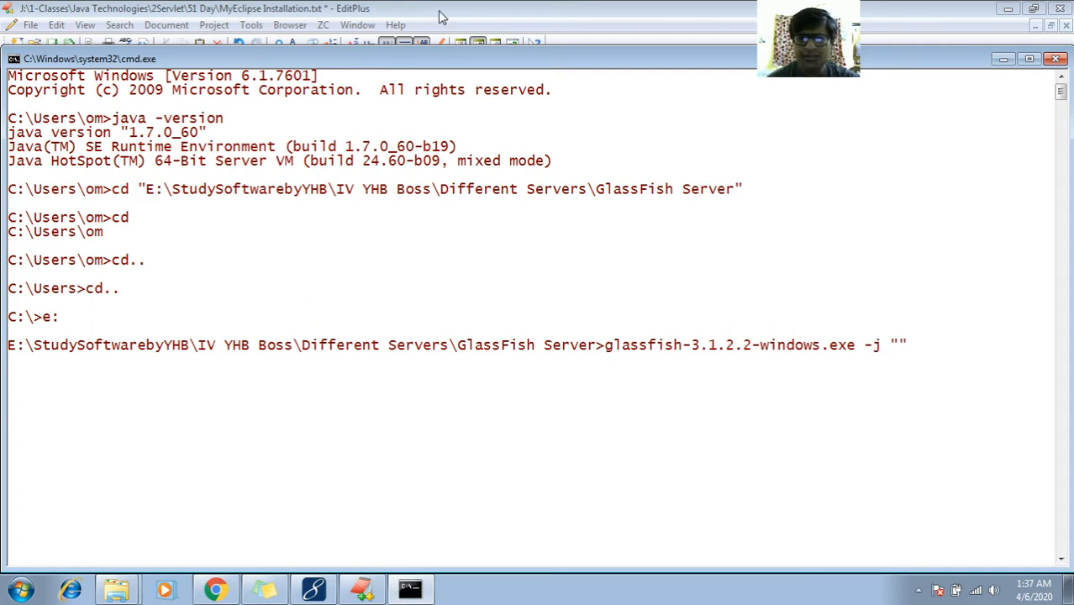
pyautogui.rightClick(438, 65)
pyautogui.moveTo(487, 180)
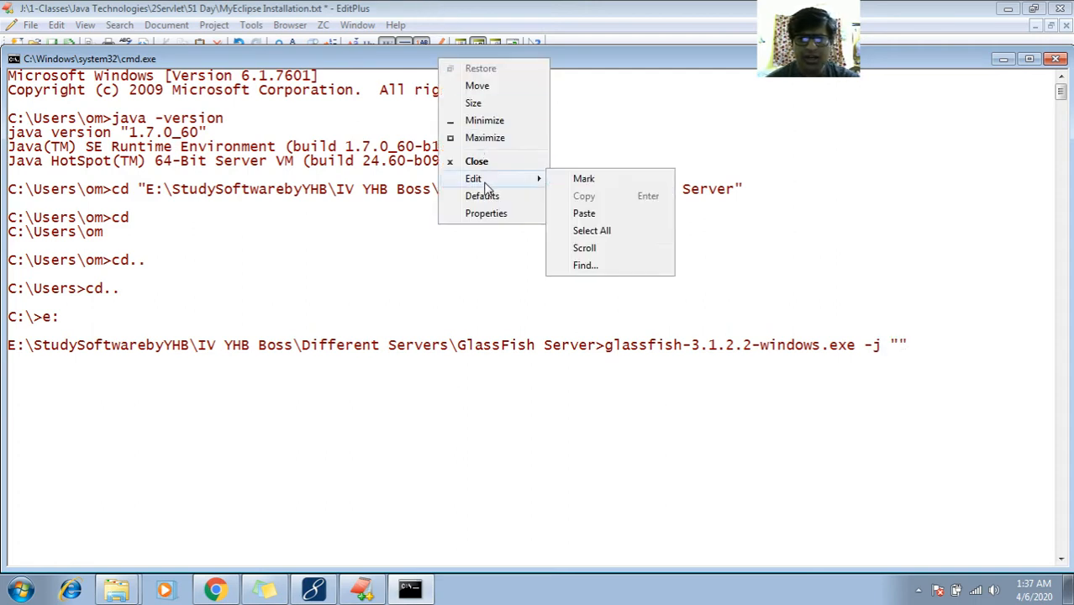
pyautogui.click(583, 213)
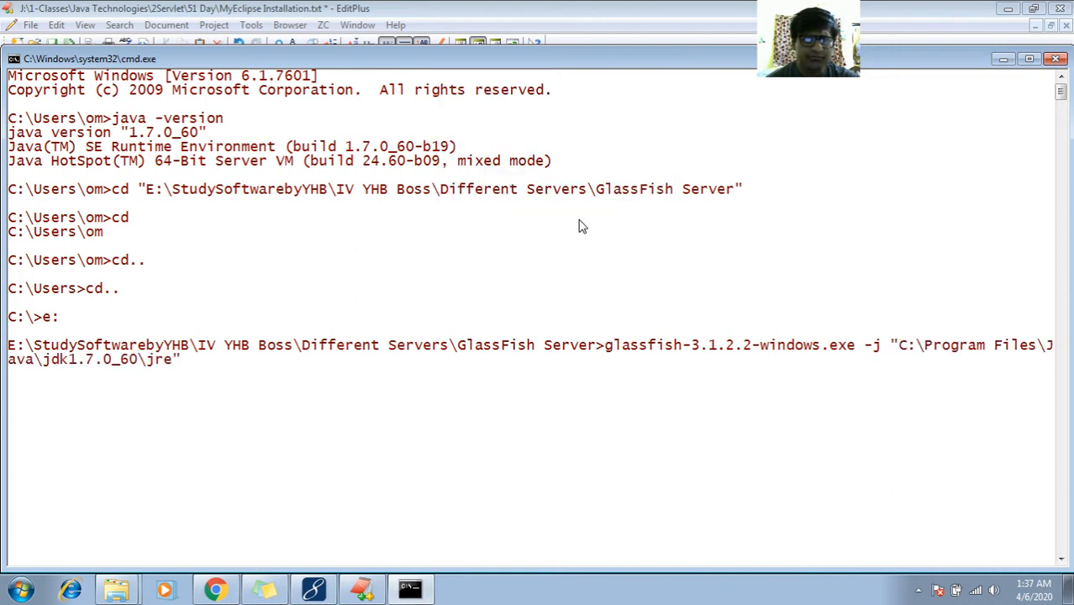
pyautogui.press('Return')
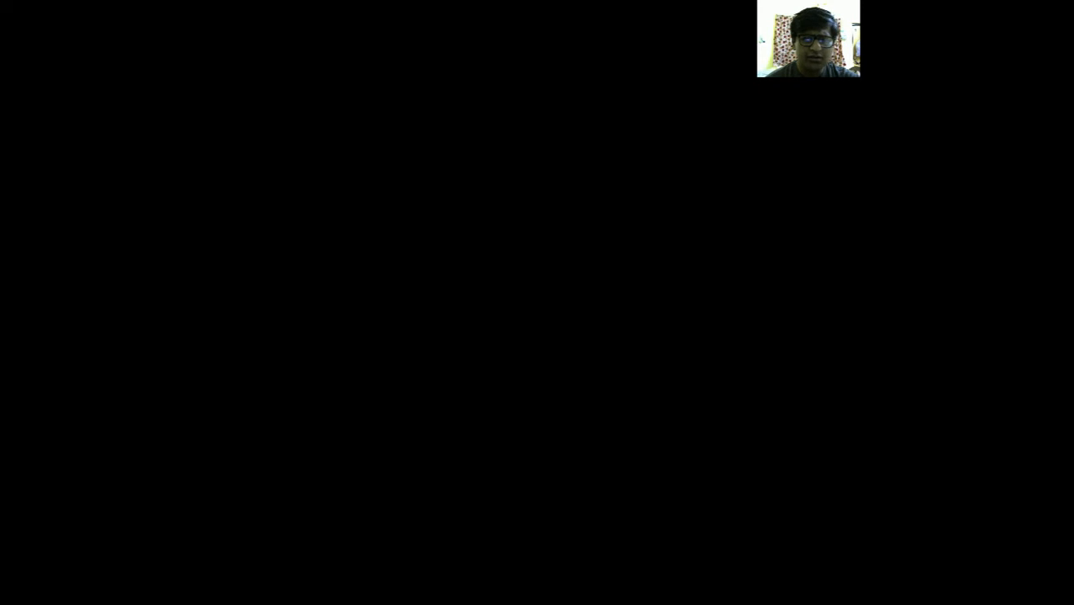
pyautogui.click(595, 332)
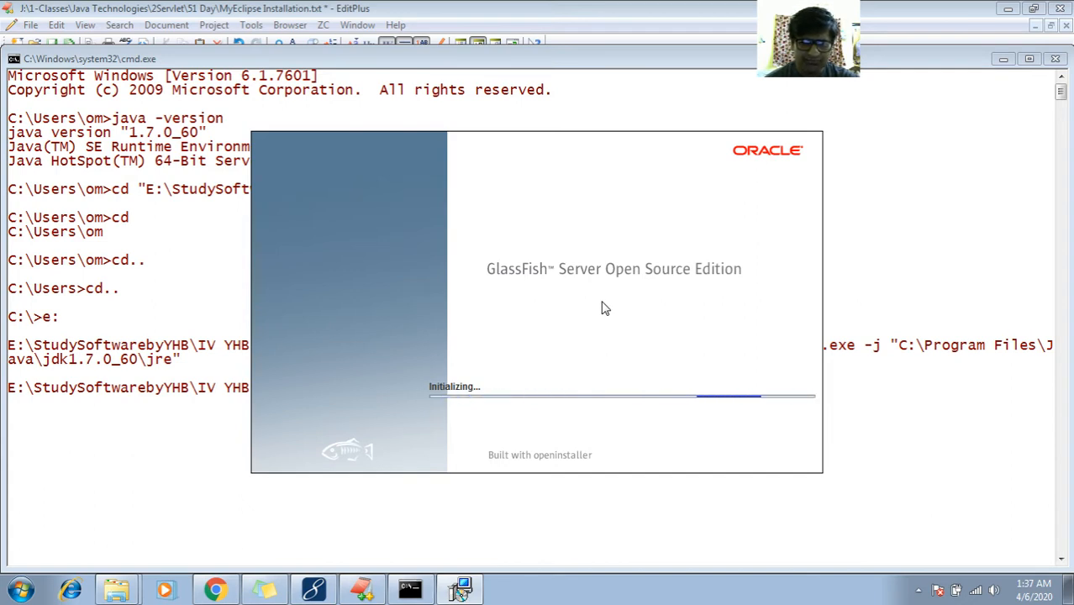
# Check the hidden tray icons, then advance past the installer's introduction and installation-type pages
pyautogui.click(918, 591)
pyautogui.click(919, 591)
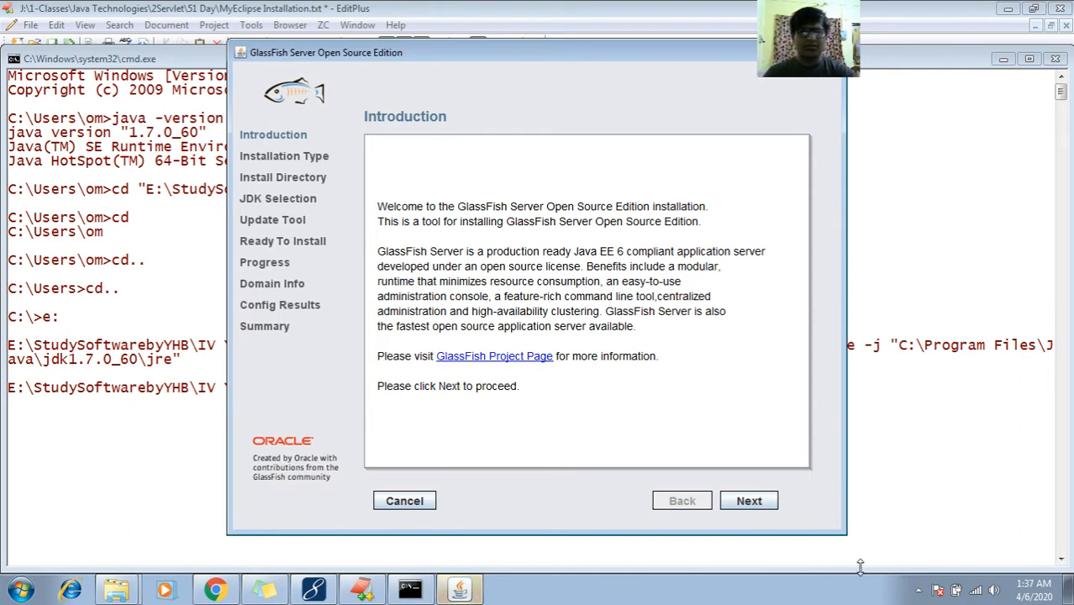
pyautogui.click(749, 501)
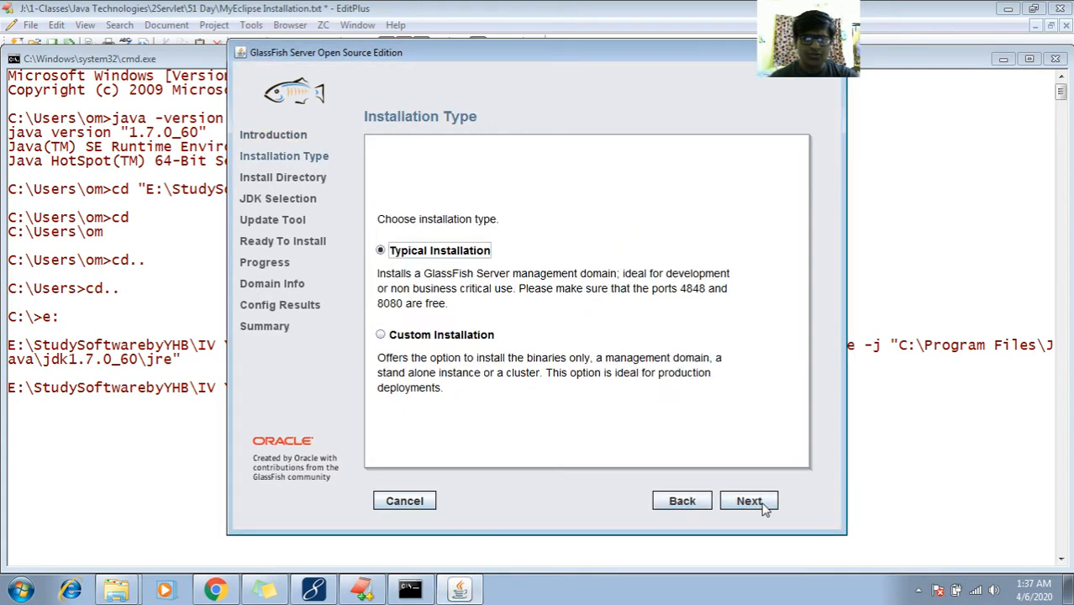
pyautogui.click(764, 507)
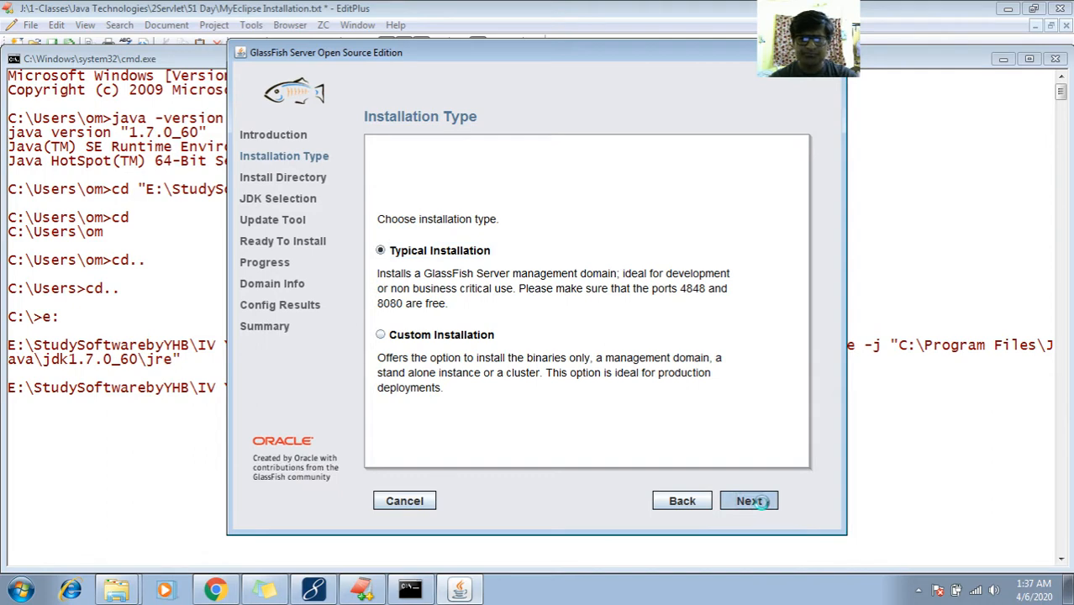
pyautogui.click(758, 501)
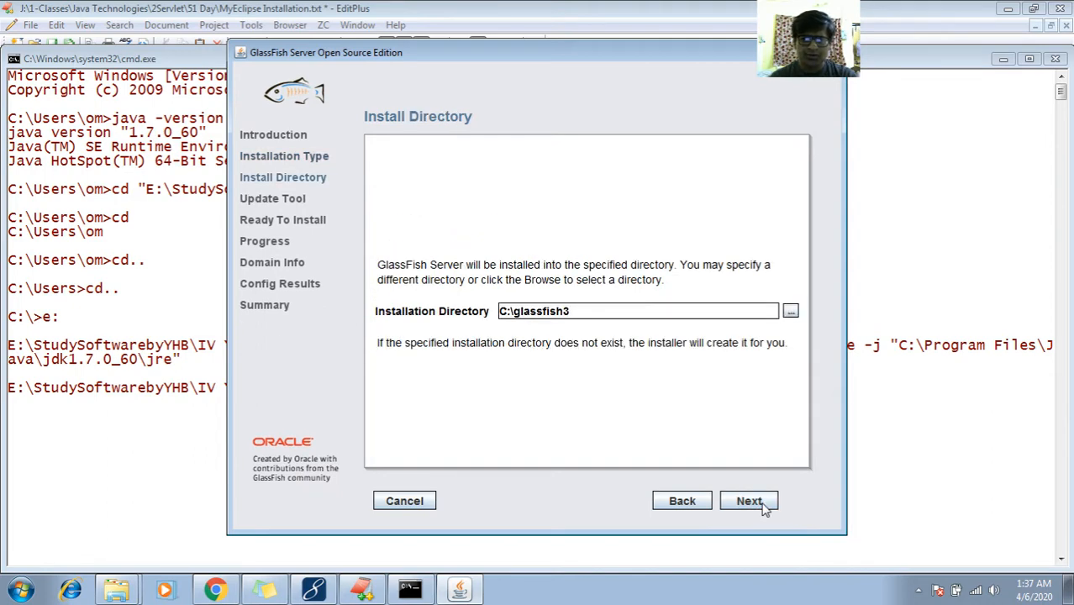
# Go back and choose Custom Installation, keeping Install and Configure and C:\glassfish3 as directory
pyautogui.click(681, 500)
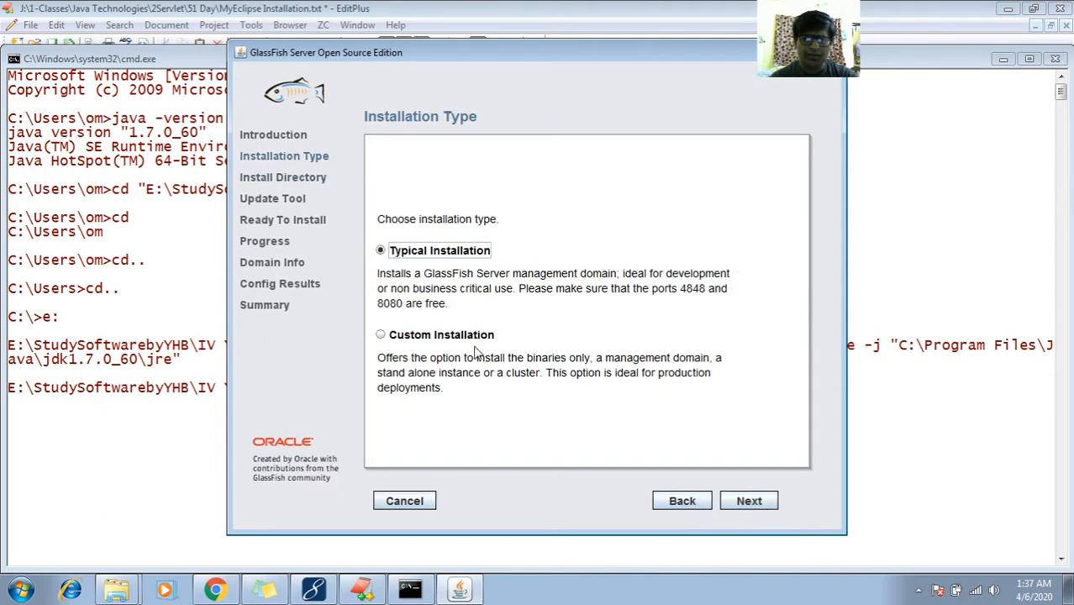
pyautogui.click(465, 335)
pyautogui.click(744, 500)
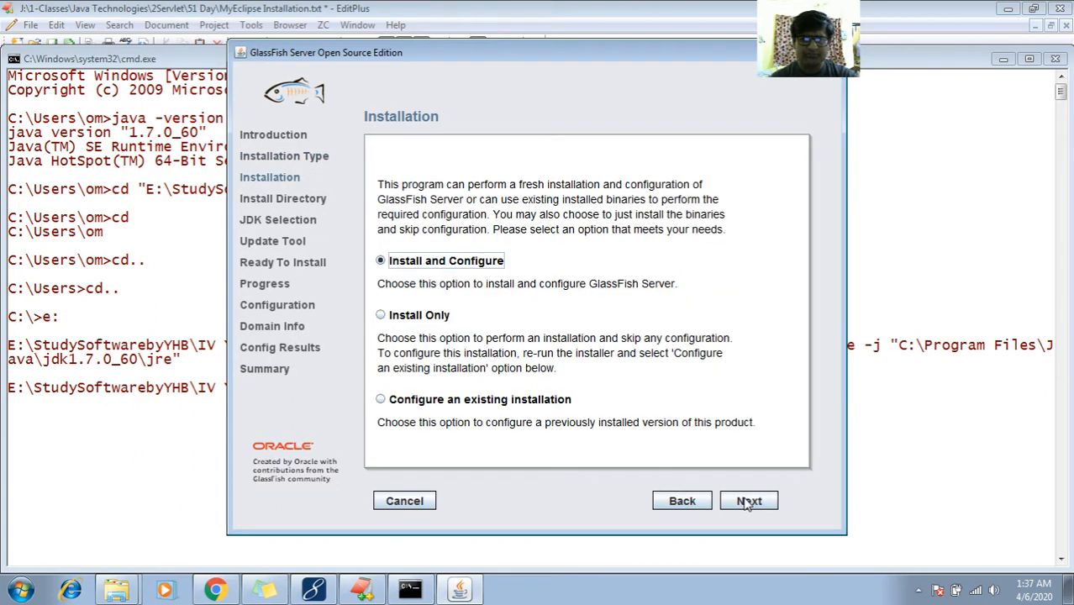
pyautogui.click(747, 501)
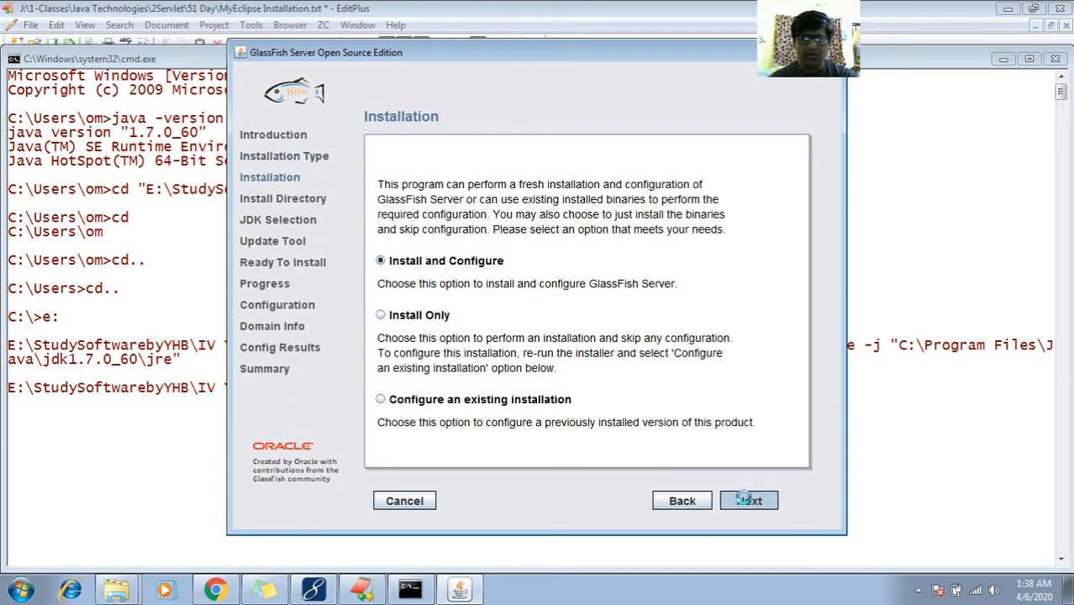
pyautogui.click(746, 502)
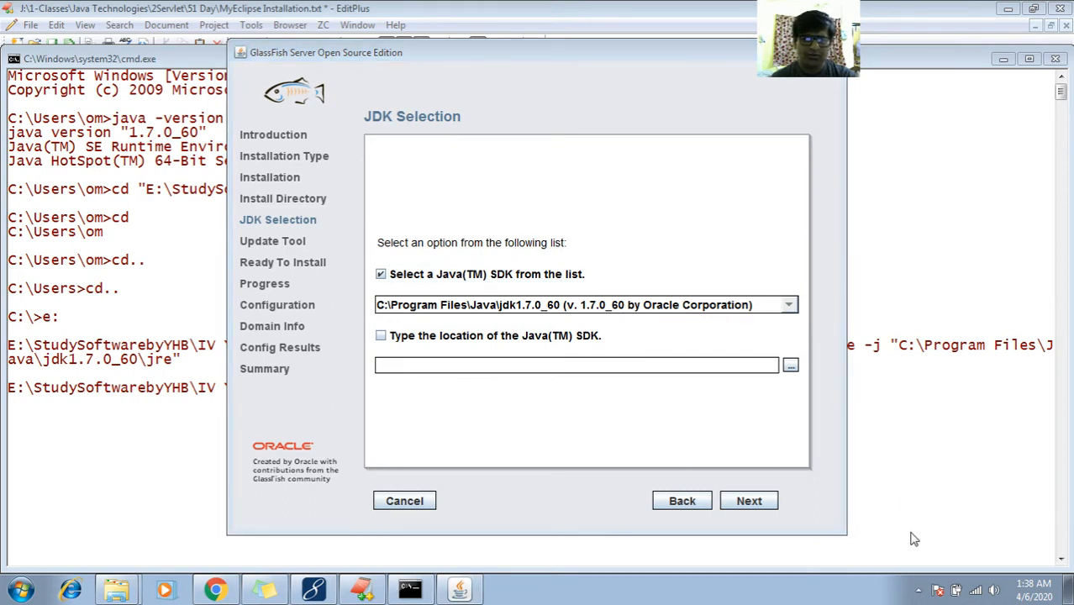
# Accept jdk1.7.0_60, skip Update Tool, start installing GlassFish Server 3.1.2 and allow Java through the firewall
pyautogui.click(748, 502)
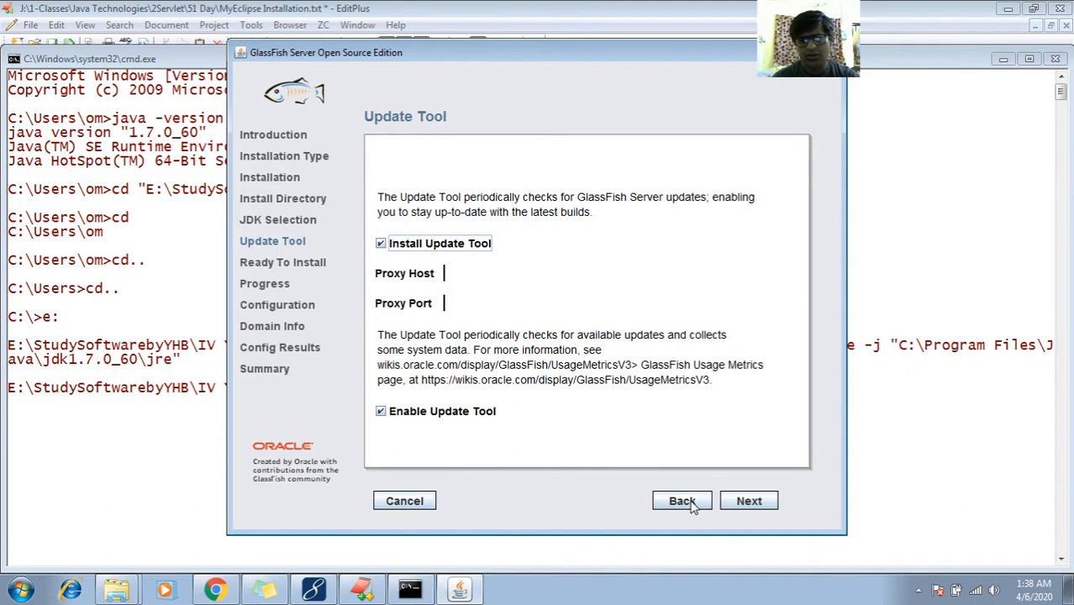
pyautogui.click(748, 501)
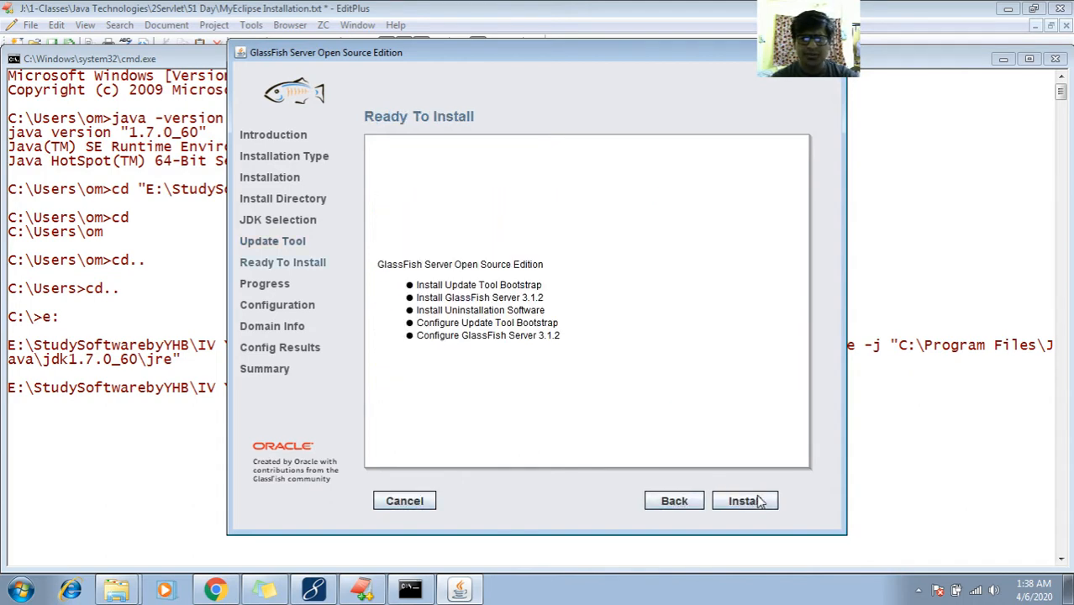
pyautogui.click(759, 501)
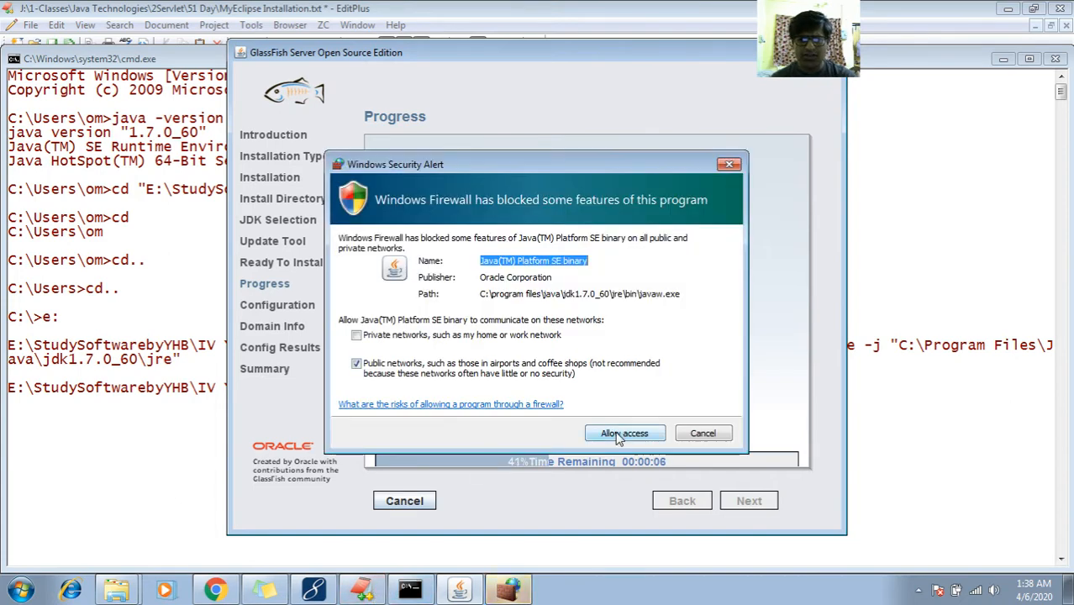
pyautogui.click(621, 436)
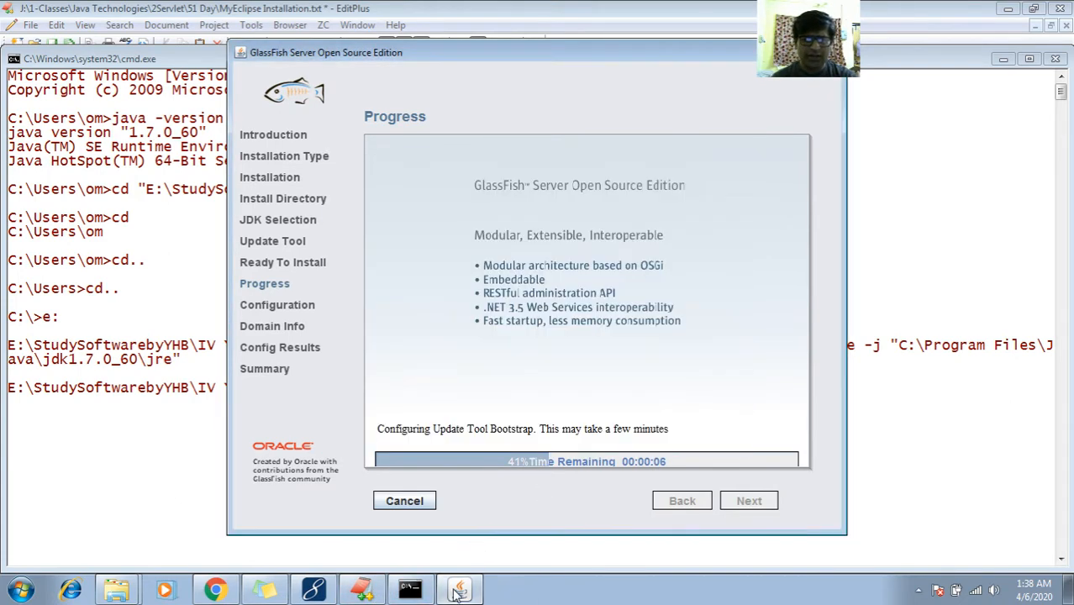
pyautogui.click(363, 591)
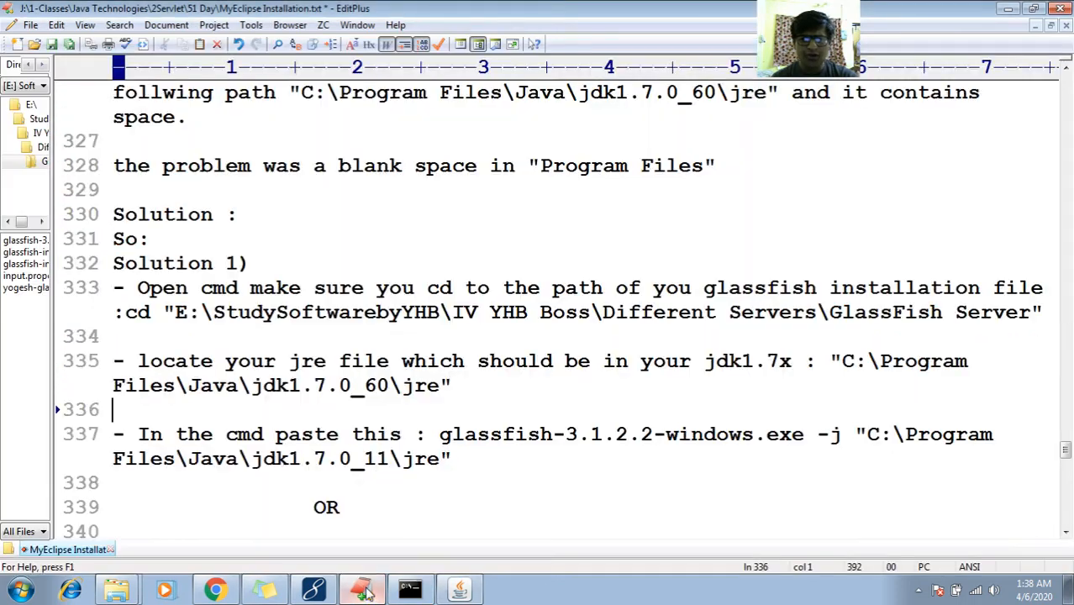
# Insert a 'Note:' heading above Step 2 in the notes, with blank lines below it
pyautogui.click(363, 458)
pyautogui.press('Down')
pyautogui.press('Down')
pyautogui.press('Down')
pyautogui.press('Down')
pyautogui.press('Down')
pyautogui.press('Down')
pyautogui.press('Down')
pyautogui.press('Down')
pyautogui.press('Down')
pyautogui.press('Down')
pyautogui.press('Down')
pyautogui.press('Down')
pyautogui.press('Down')
pyautogui.press('Down')
pyautogui.press('Down')
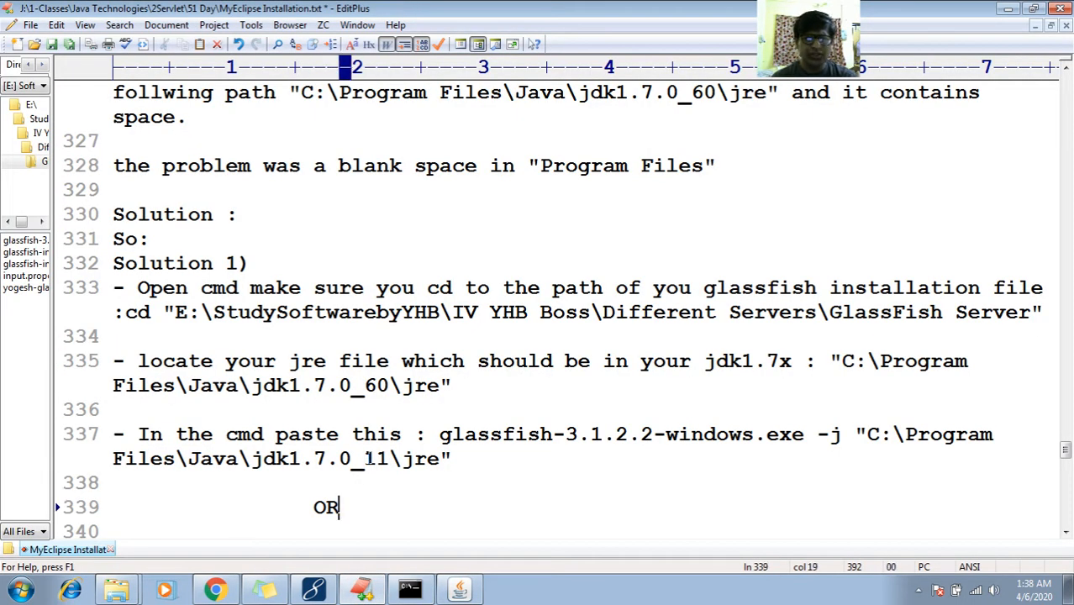
pyautogui.press('Up')
pyautogui.press('Up')
pyautogui.press('Up')
pyautogui.press('Up')
pyautogui.press('Up')
pyautogui.press('Up')
pyautogui.press('Up')
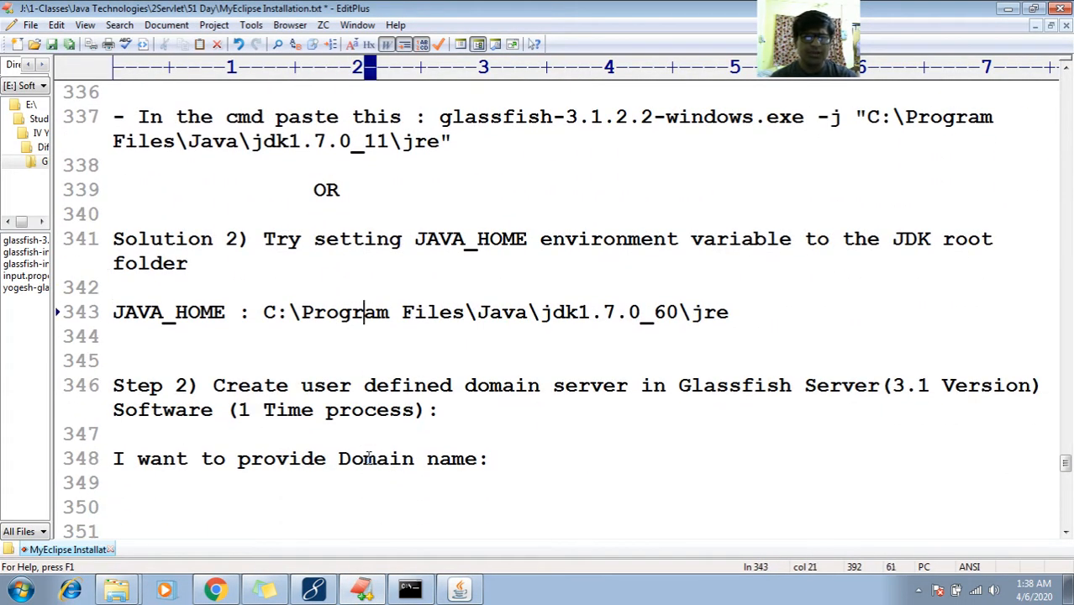
pyautogui.press('Down')
pyautogui.press('Return')
pyautogui.press('Return')
pyautogui.press('Return')
pyautogui.press('Return')
pyautogui.press('Up')
pyautogui.press('Up')
pyautogui.press('Up')
pyautogui.write('Note:')
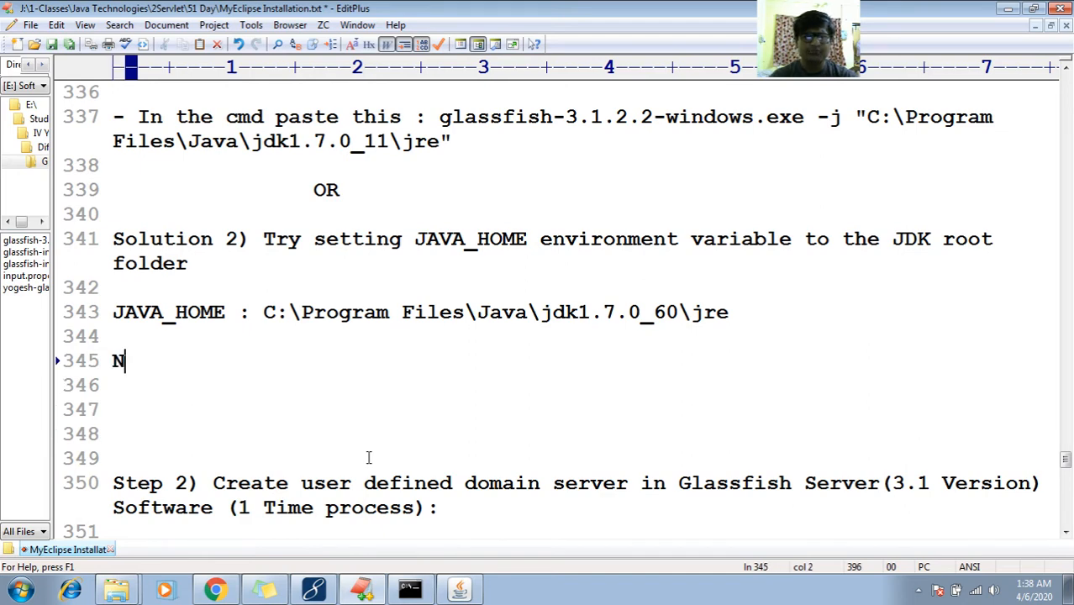
pyautogui.press('Return')
pyautogui.press('Return')
pyautogui.press('Return')
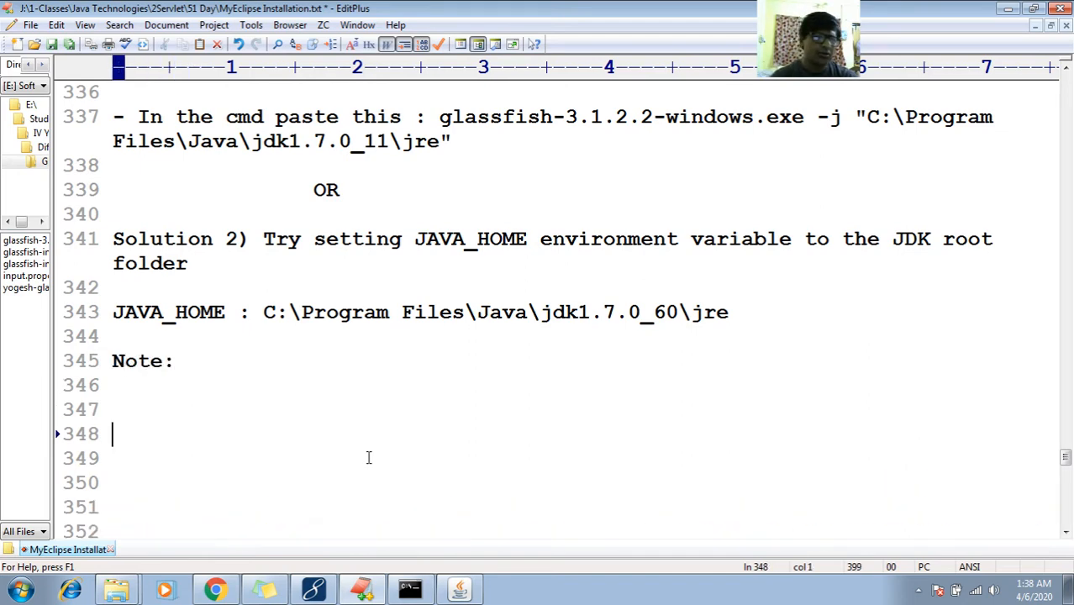
pyautogui.press('Down')
pyautogui.press('Down')
pyautogui.press('Down')
pyautogui.press('Down')
pyautogui.press('Down')
pyautogui.press('Up')
pyautogui.press('Up')
pyautogui.press('Up')
pyautogui.press('Up')
pyautogui.press('Up')
pyautogui.press('Up')
pyautogui.press('Up')
pyautogui.press('Up')
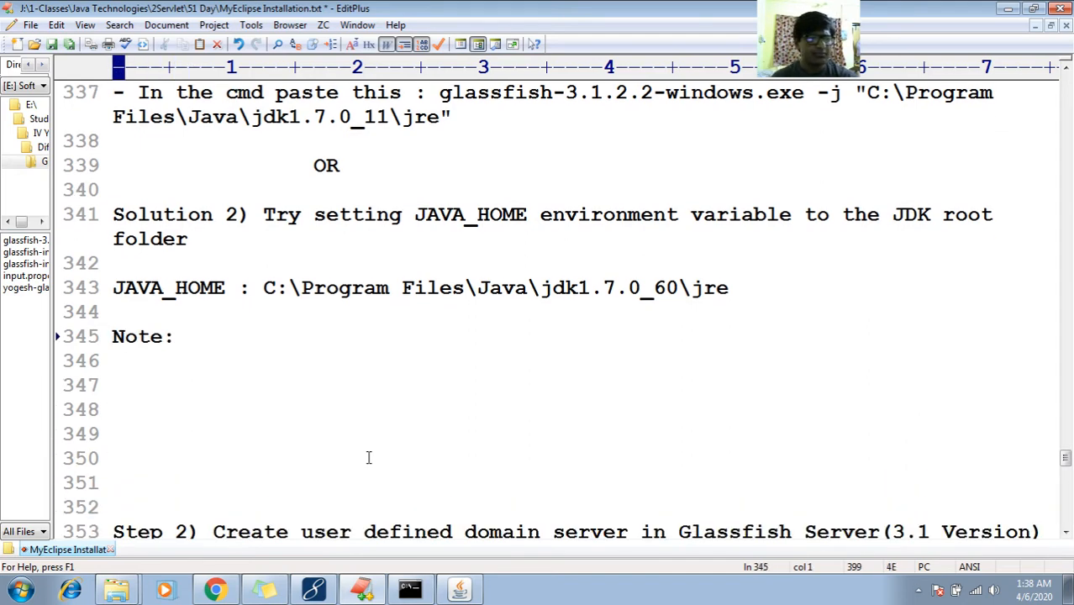
# Start typing 'Default port number to access' on line 347
pyautogui.press('Down')
pyautogui.press('Down')
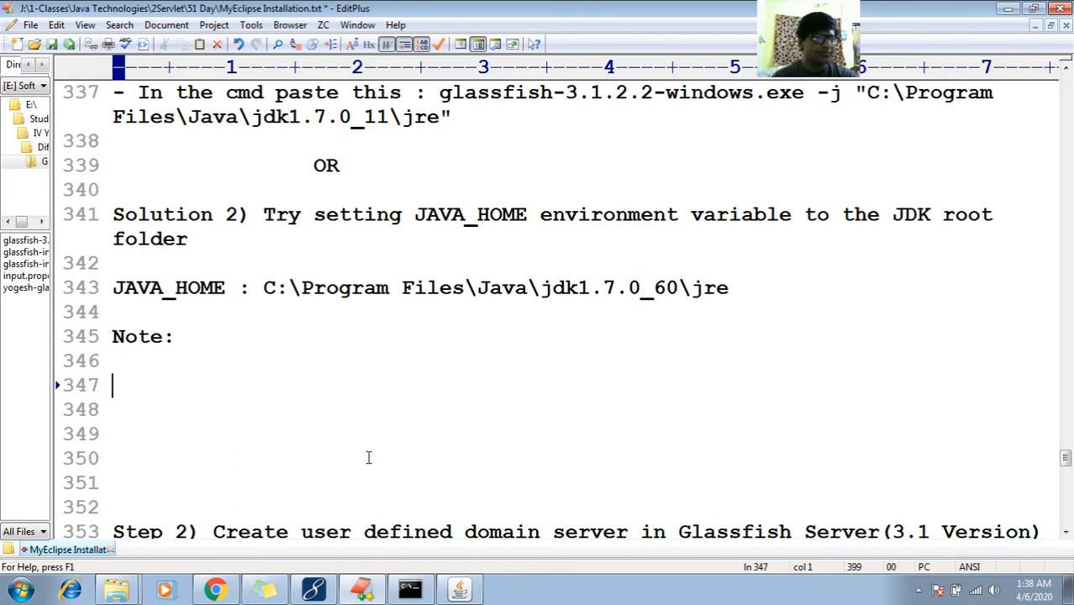
pyautogui.write('D')
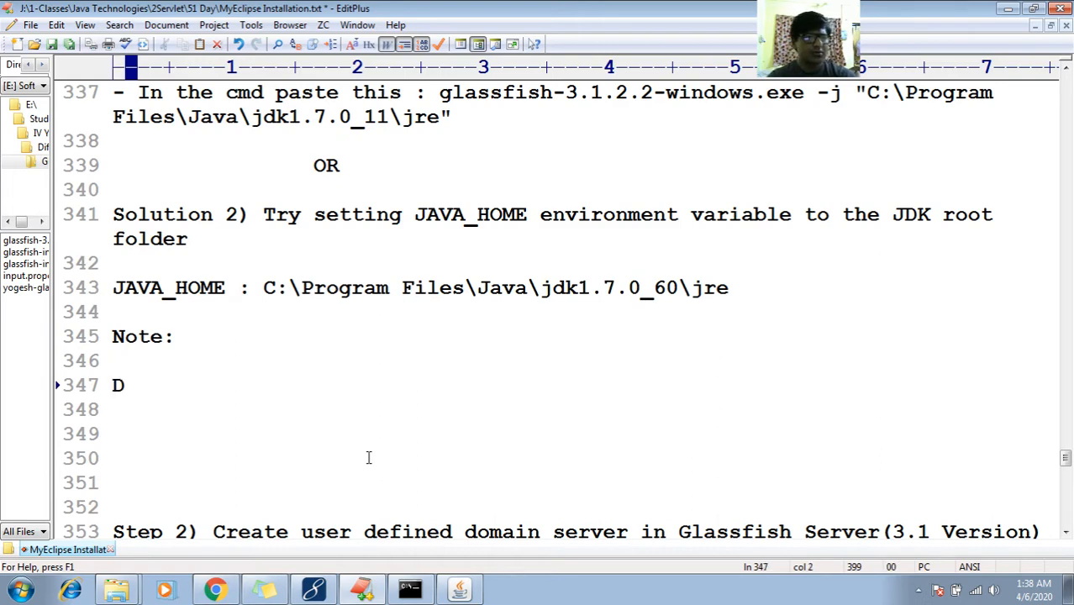
pyautogui.write('efault fpo')
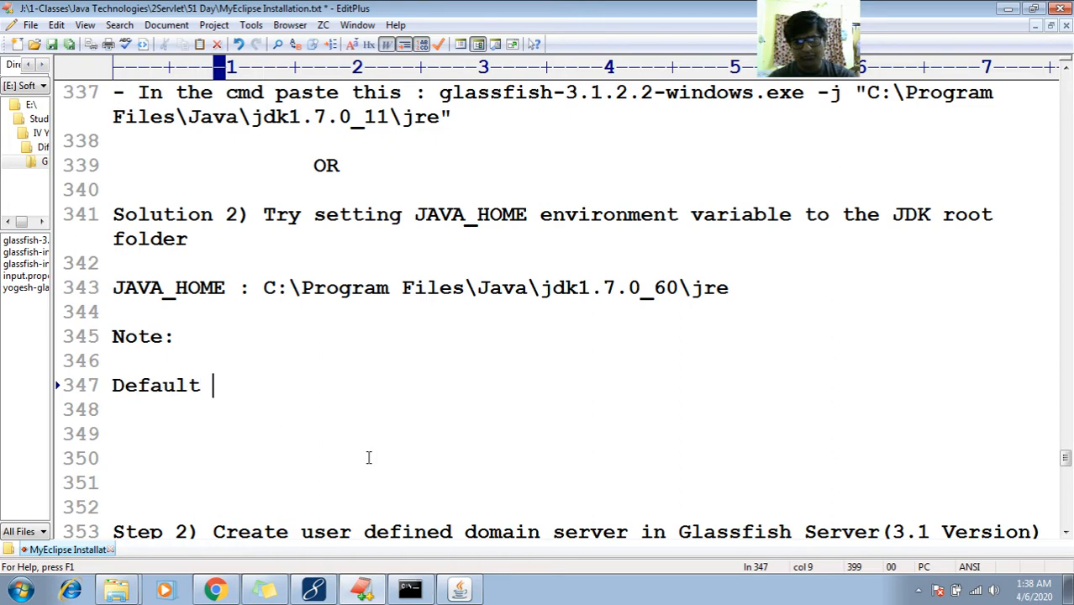
pyautogui.press('BackSpace')
pyautogui.press('BackSpace')
pyautogui.press('BackSpace')
pyautogui.write('port number to ')
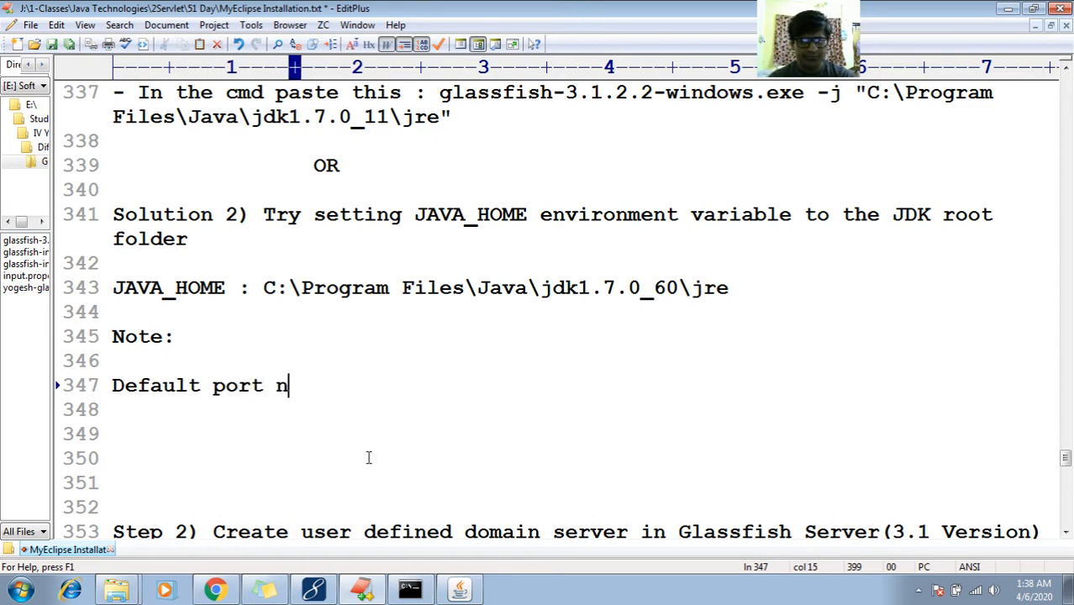
pyautogui.write('accessw')
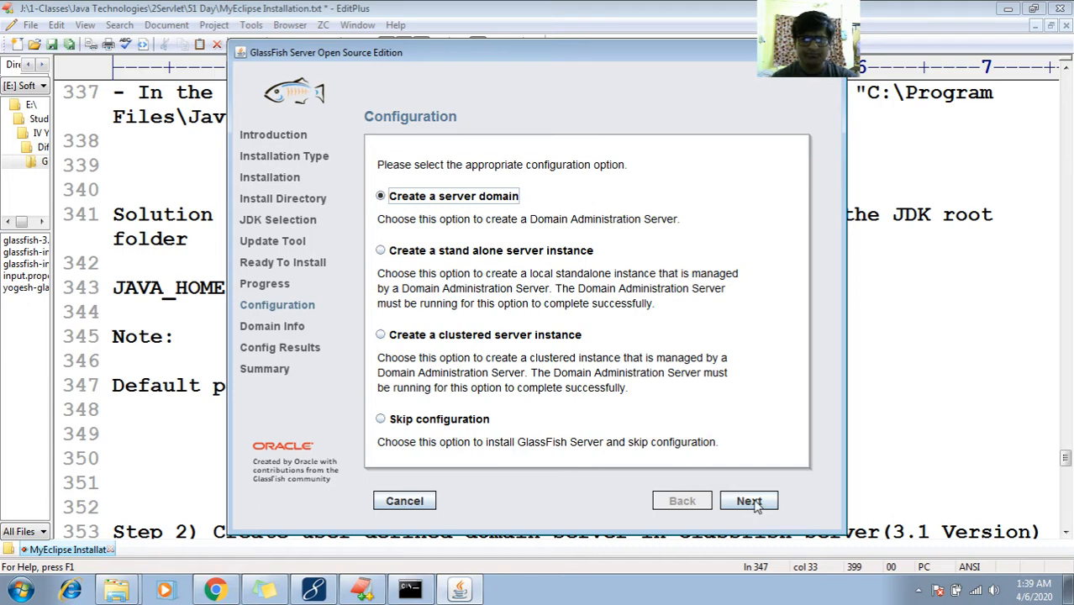
# Keep 'Create a server domain' and continue to Domain Info, then return to the notes
pyautogui.click(754, 502)
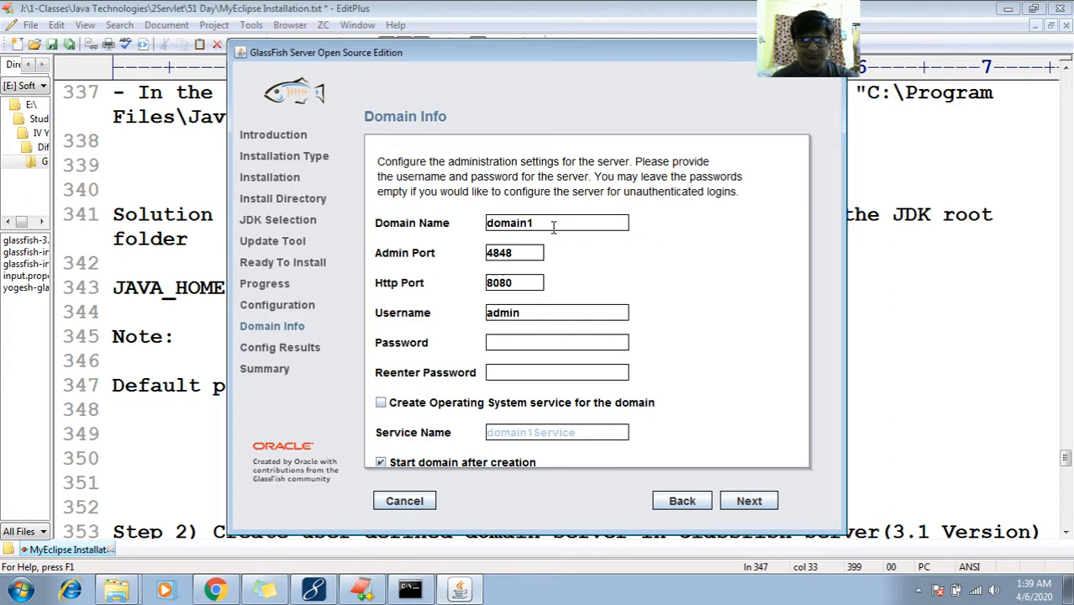
pyautogui.click(177, 387)
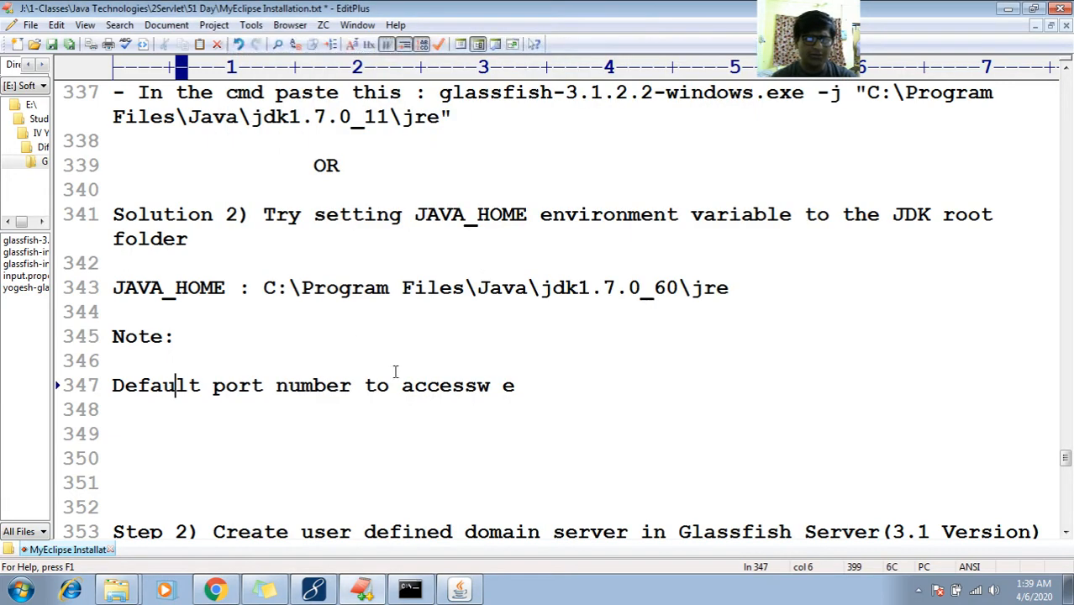
# Complete line 347 as 'Default port number to access web application : 8080'
pyautogui.click(527, 389)
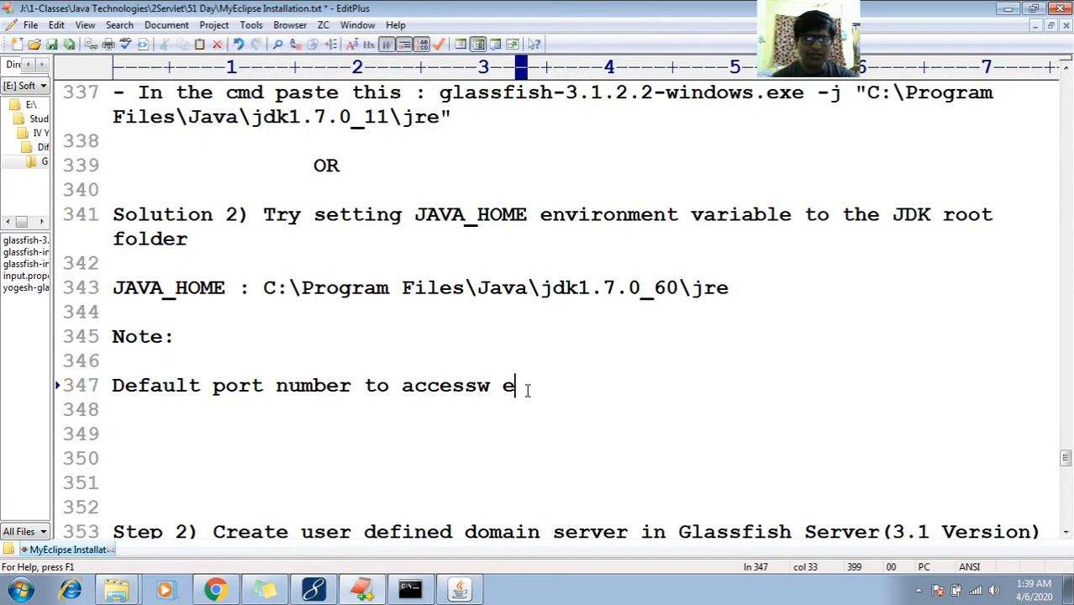
pyautogui.press('BackSpace')
pyautogui.press('BackSpace')
pyautogui.press('BackSpace')
pyautogui.write('web ap')
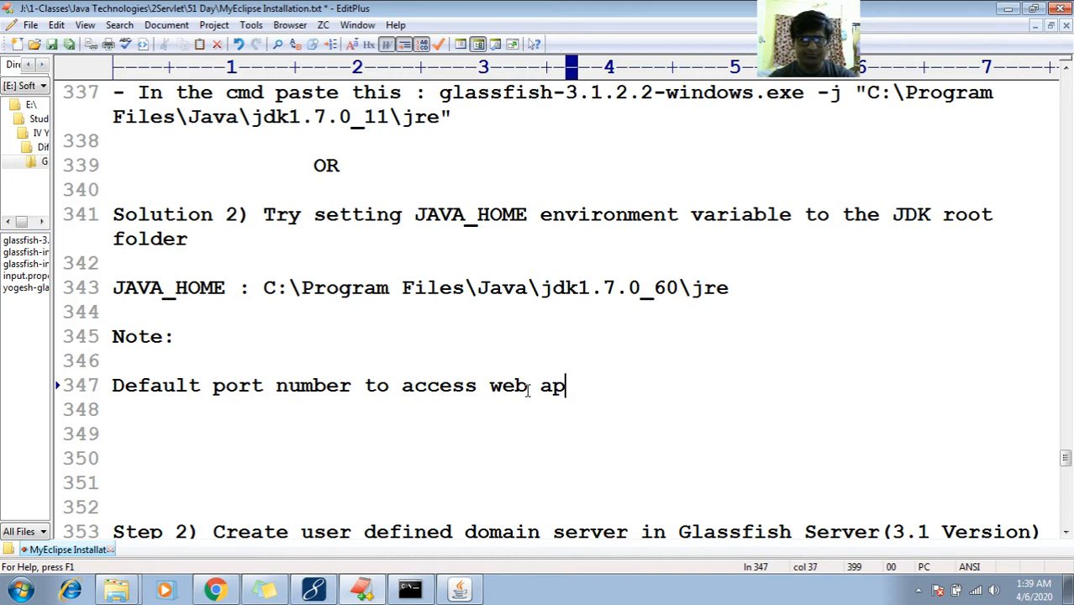
pyautogui.write('plicaiton')
pyautogui.press('BackSpace')
pyautogui.press('BackSpace')
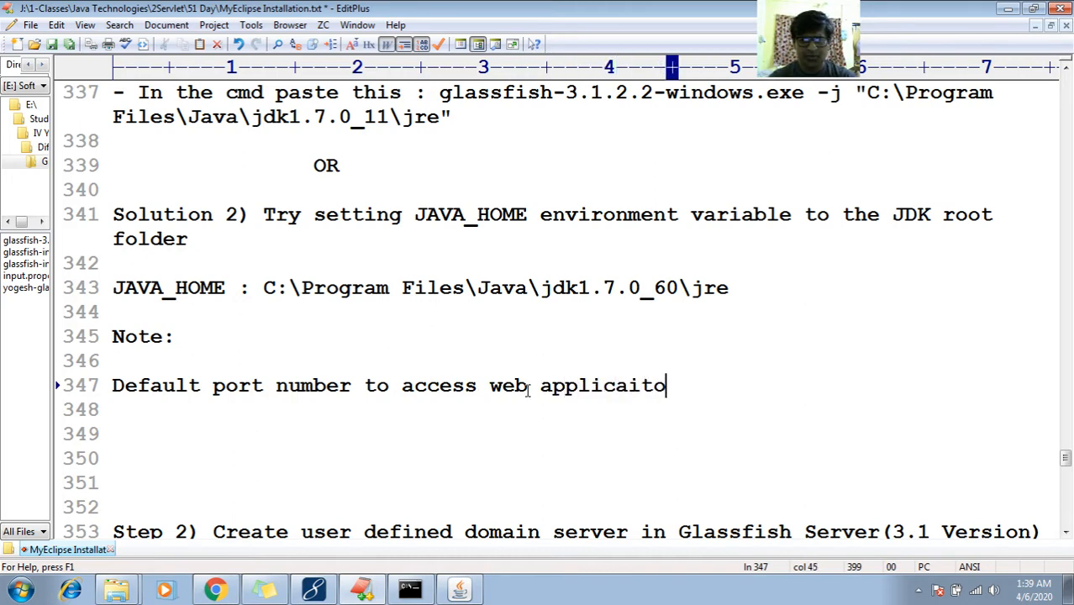
pyautogui.press('BackSpace')
pyautogui.press('BackSpace')
pyautogui.press('BackSpace')
pyautogui.write('tion : ')
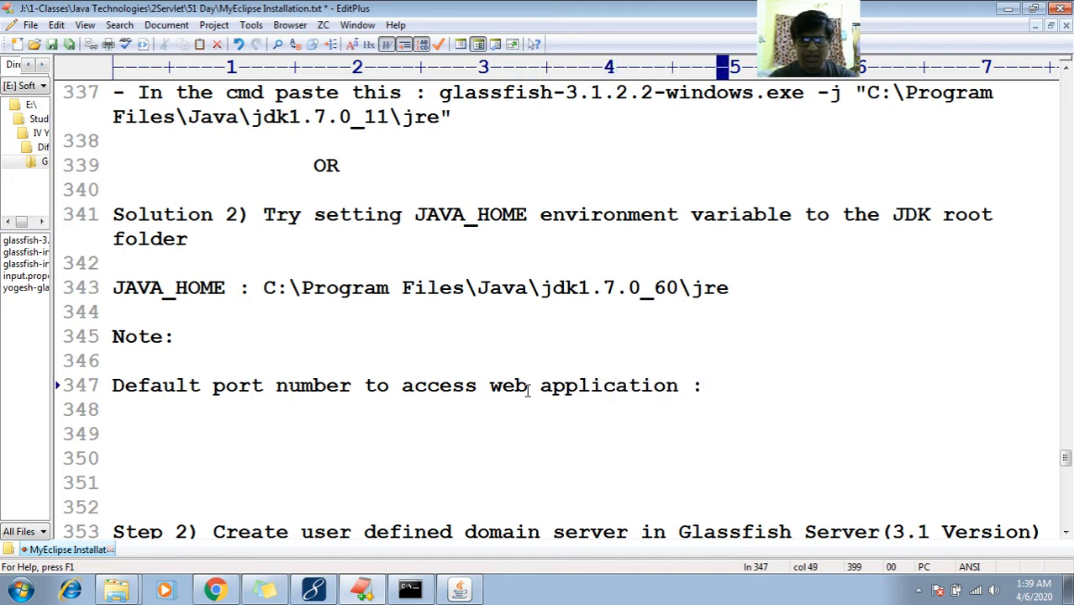
pyautogui.write('8080')
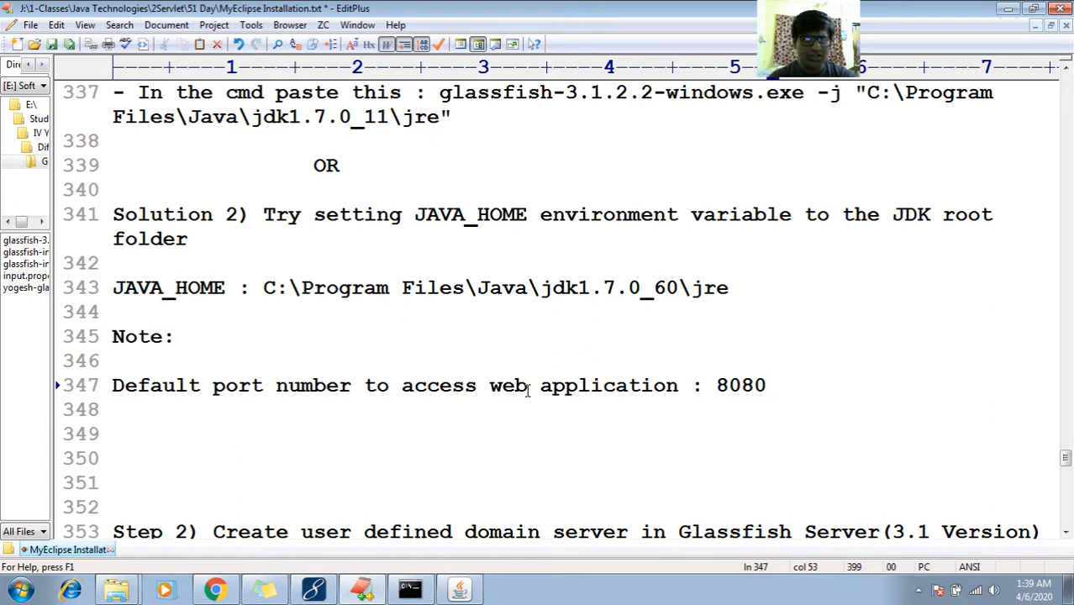
pyautogui.press('Return')
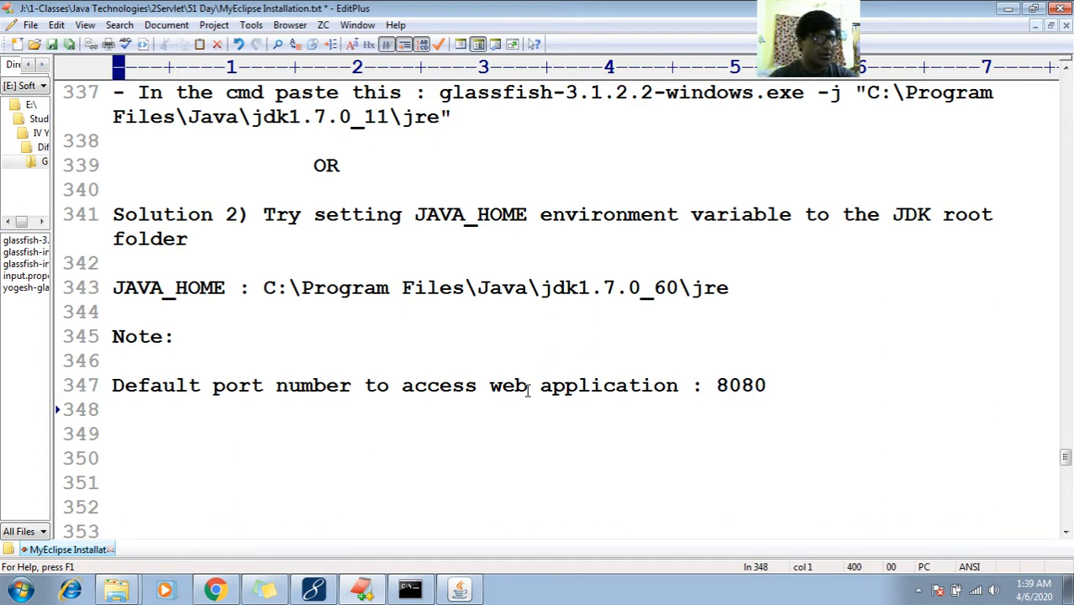
pyautogui.press('Return')
# Add line 348 'Default port number to access admin console : 4242' by reusing line 347's opening phrase
pyautogui.press('Up')
pyautogui.press('Up')
pyautogui.hotkey('shift', 'Right')
pyautogui.hotkey('shift', 'Right')
pyautogui.hotkey('shift', 'Right')
pyautogui.hotkey('shift', 'Right')
pyautogui.hotkey('shift', 'Right')
pyautogui.hotkey('shift', 'Right')
pyautogui.hotkey('shift', 'Right')
pyautogui.hotkey('shift', 'Right')
pyautogui.hotkey('shift', 'Right')
pyautogui.hotkey('shift', 'Right')
pyautogui.hotkey('shift', 'Right')
pyautogui.hotkey('shift', 'Right')
pyautogui.hotkey('shift', 'Right')
pyautogui.hotkey('shift', 'Right')
pyautogui.hotkey('shift', 'Right')
pyautogui.hotkey('shift', 'Right')
pyautogui.hotkey('shift', 'Right')
pyautogui.hotkey('shift', 'Right')
pyautogui.hotkey('shift', 'Right')
pyautogui.hotkey('shift', 'Right')
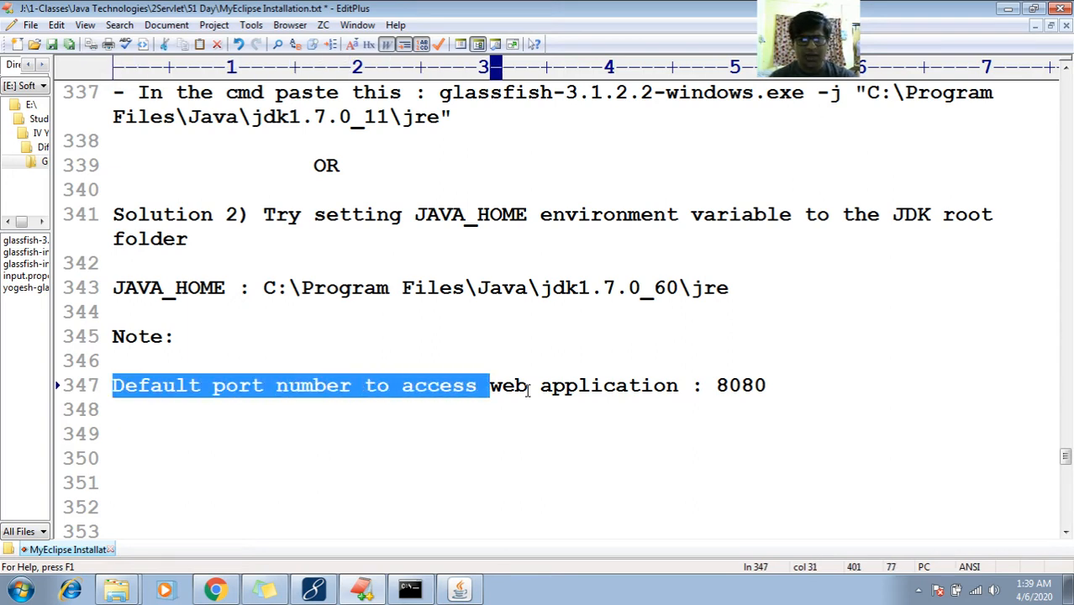
pyautogui.hotkey('ctrl', 'c')
pyautogui.press('Down')
pyautogui.hotkey('ctrl', 'v')
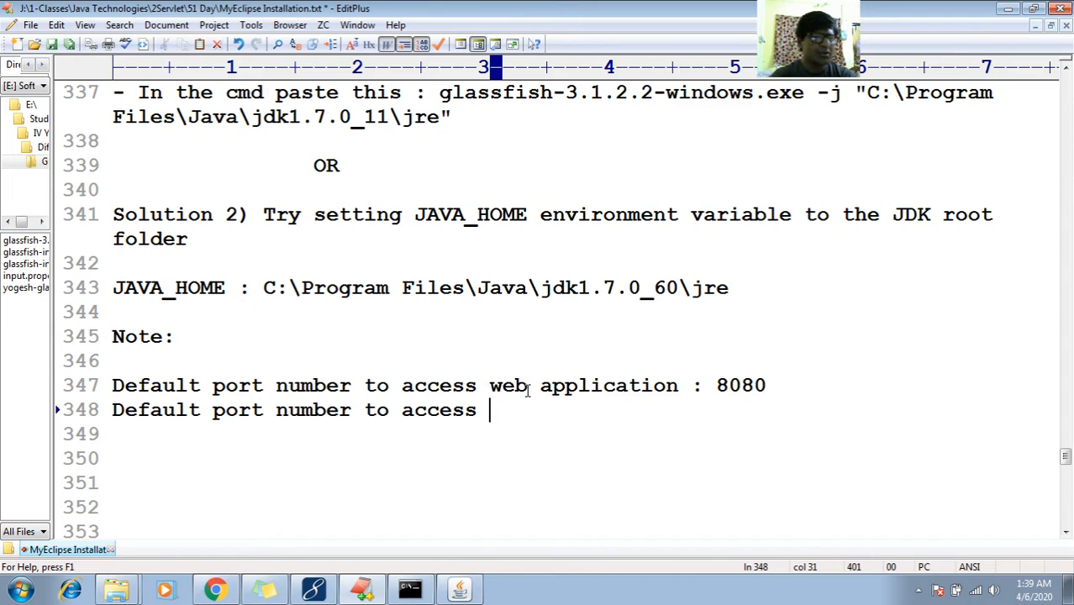
pyautogui.write('adm')
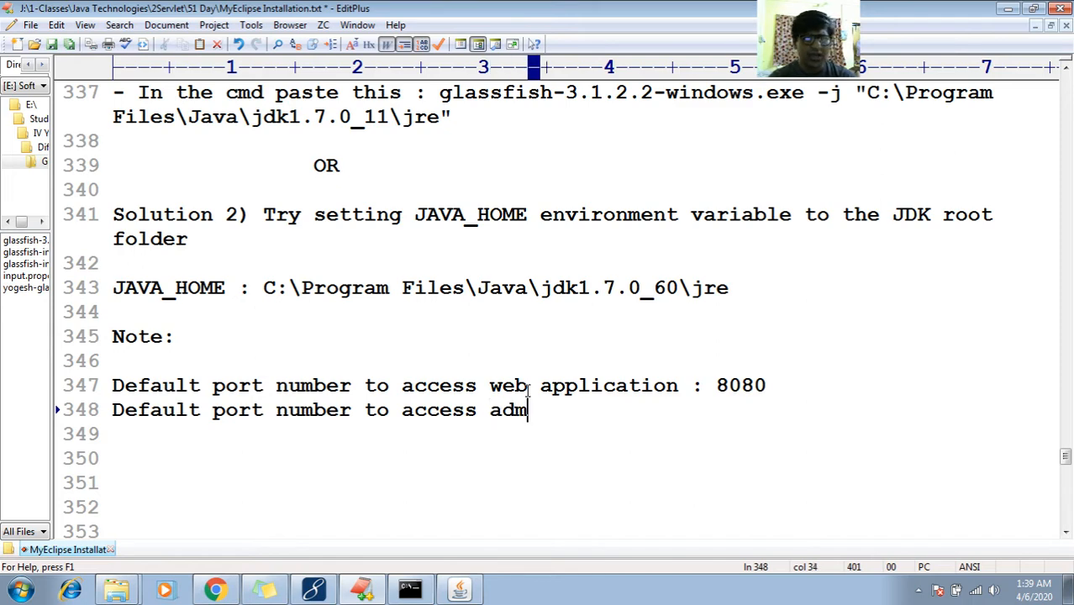
pyautogui.write('in console : ')
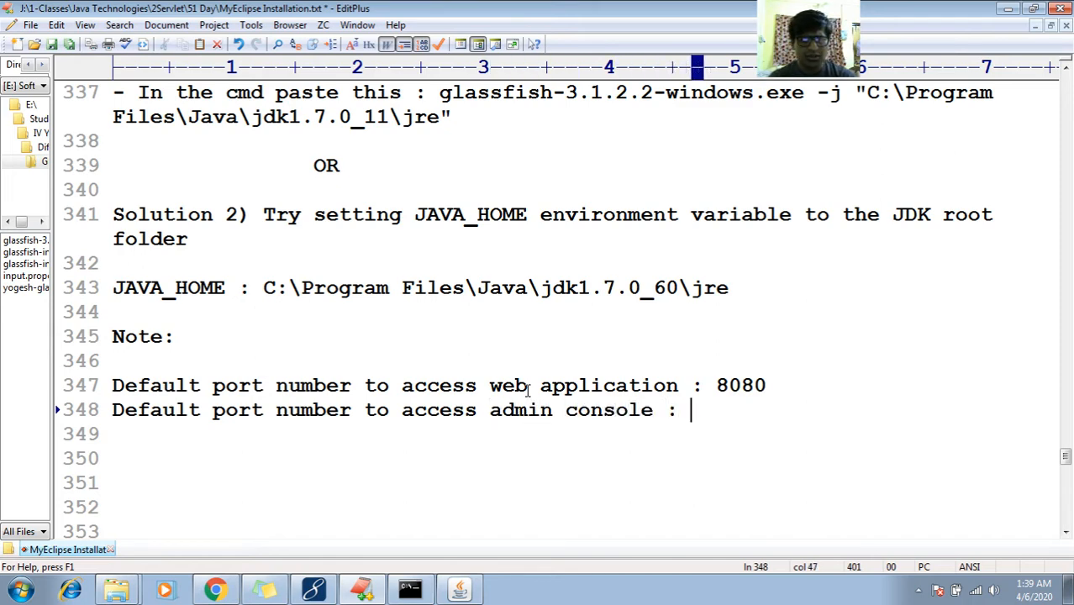
pyautogui.write('4242')
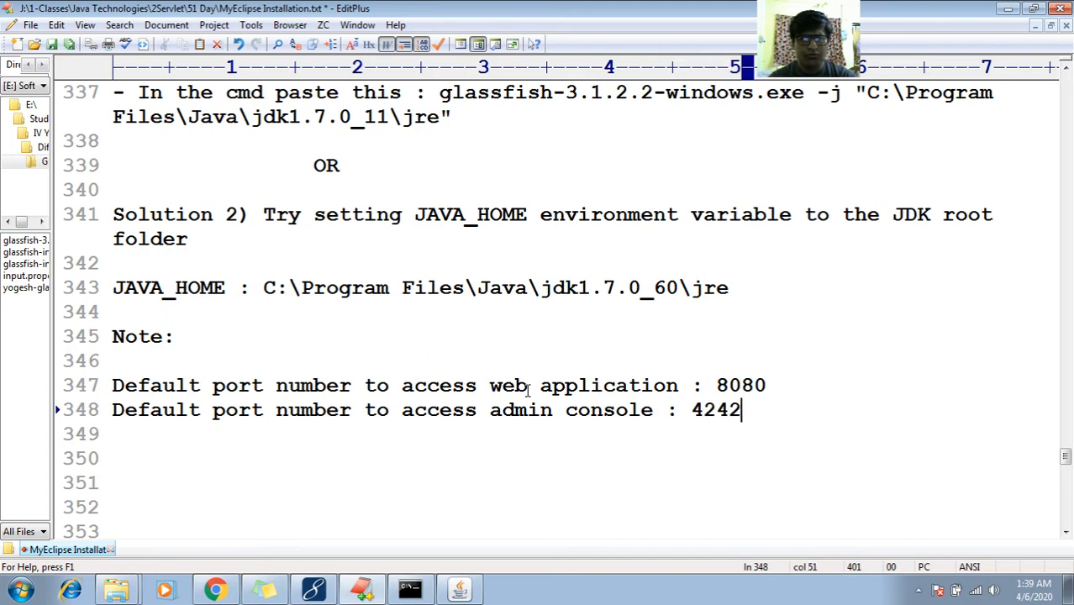
pyautogui.press('Return')
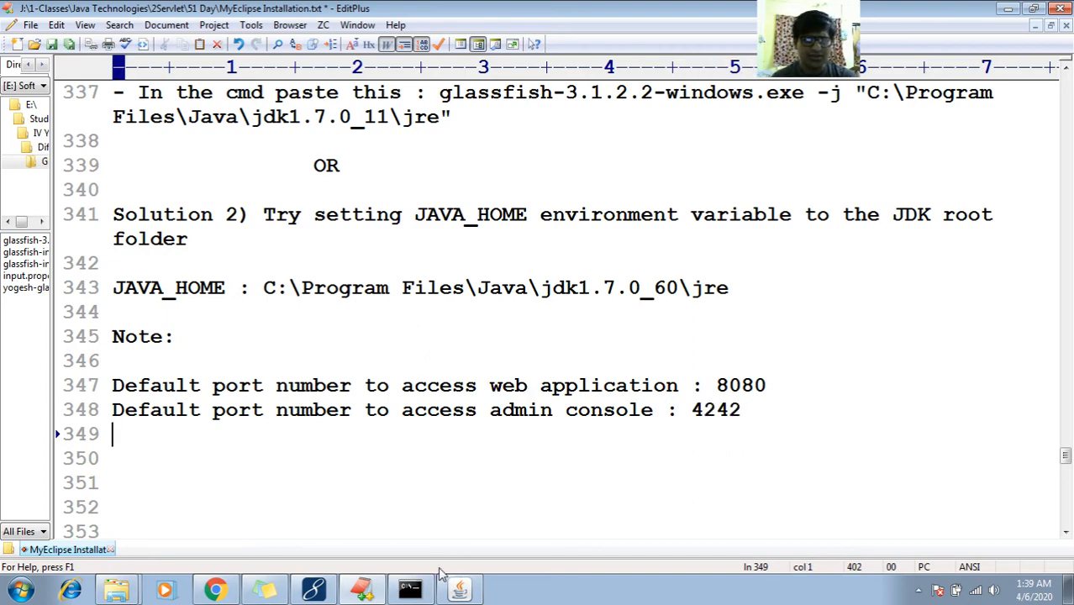
pyautogui.click(459, 590)
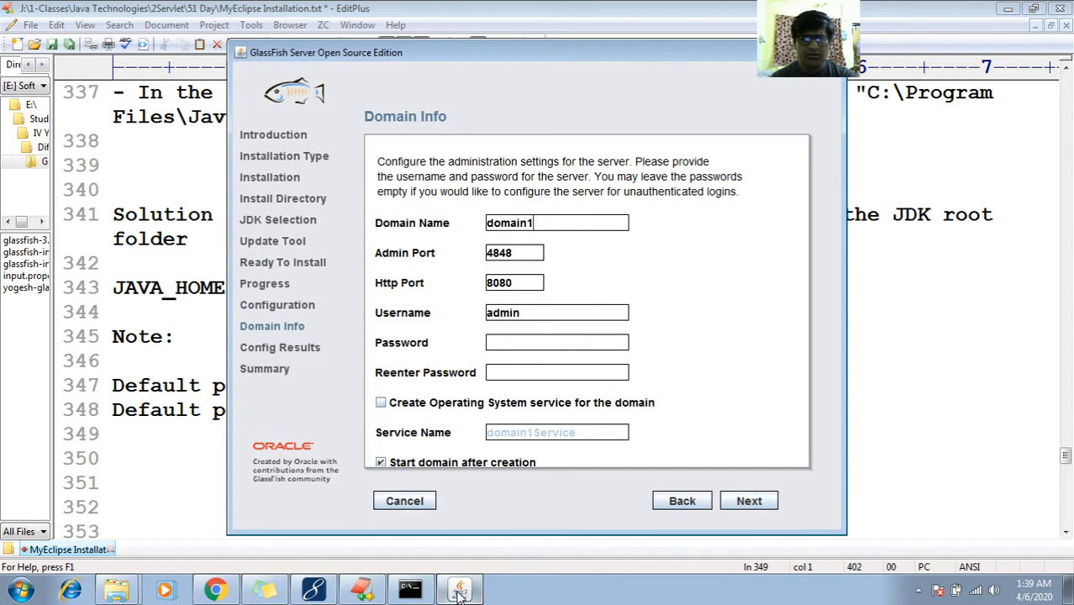
# Check the Domain Info admin port 4848 and fix the notes' admin console port from 4242 to 4848
pyautogui.doubleClick(538, 222)
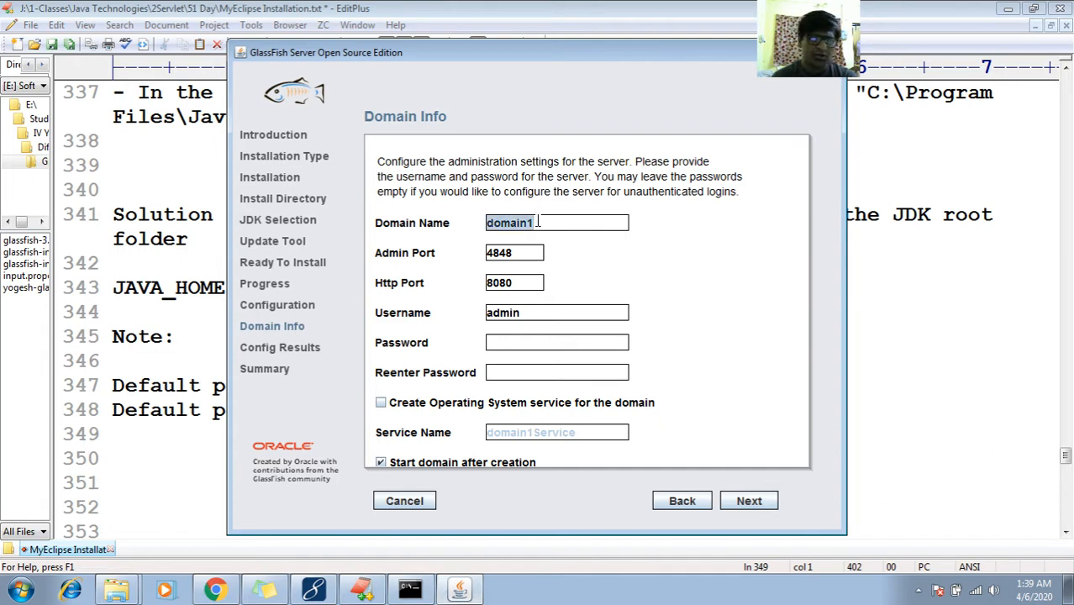
pyautogui.click(518, 252)
pyautogui.doubleClick(518, 252)
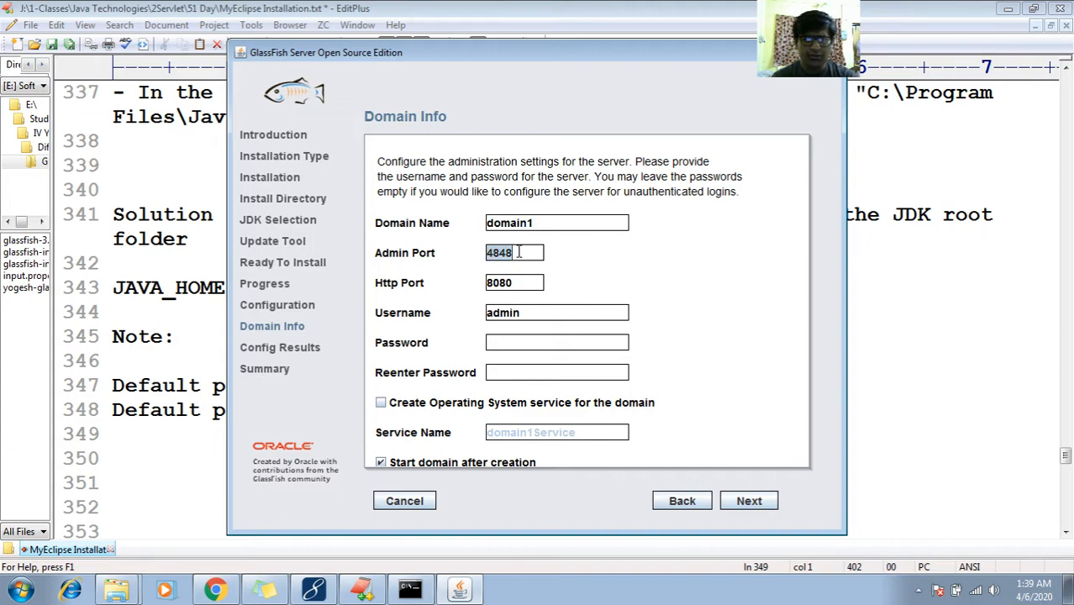
pyautogui.click(887, 418)
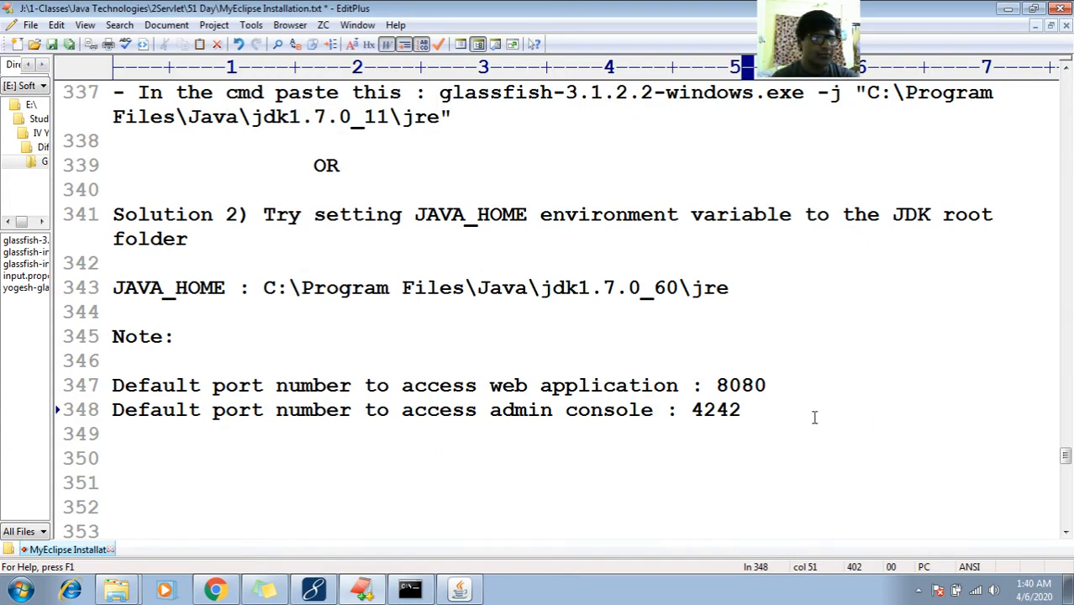
pyautogui.press('BackSpace')
pyautogui.press('BackSpace')
pyautogui.press('BackSpace')
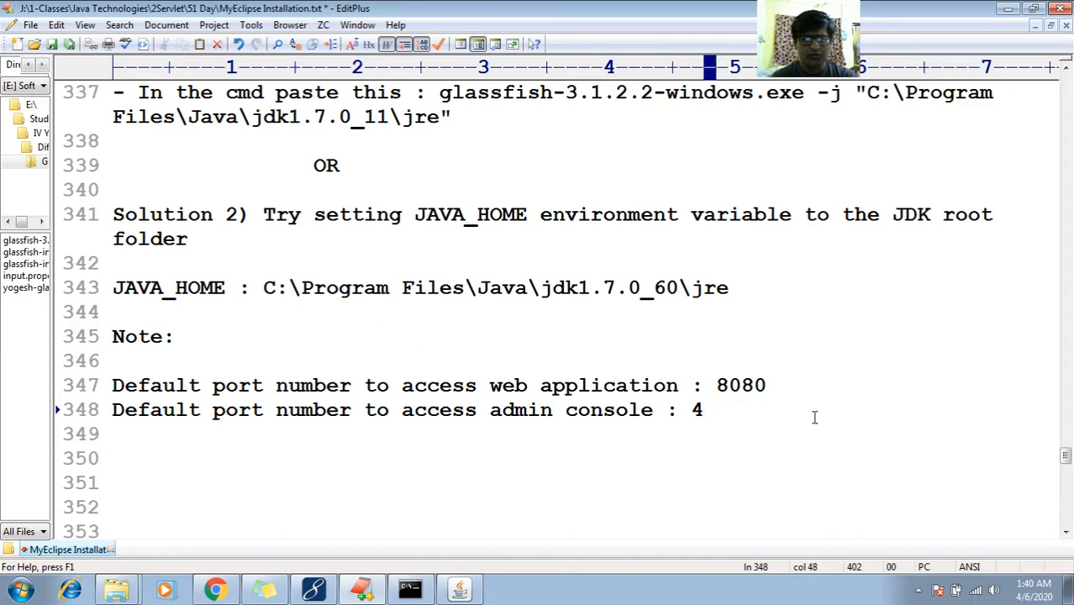
pyautogui.write('848')
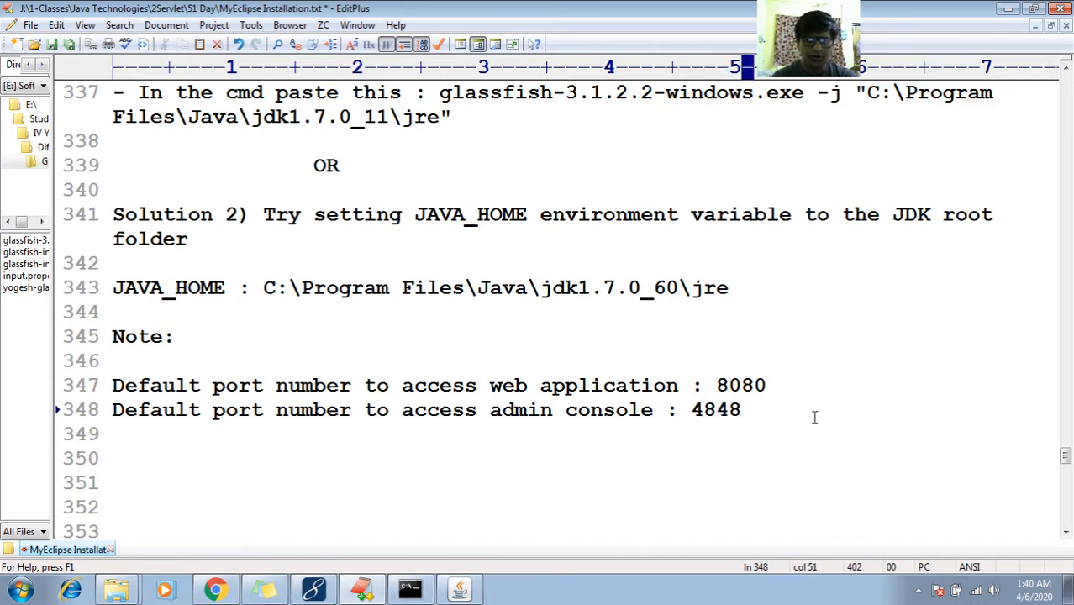
pyautogui.click(460, 590)
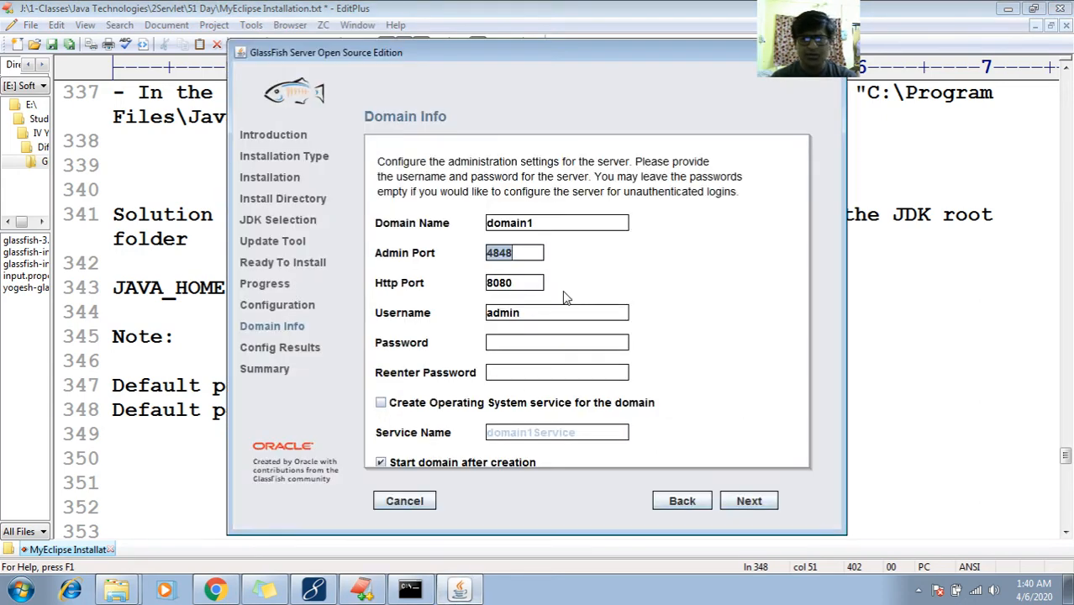
# Review the HTTP port 8080, then try typing and clearing the administrator password
pyautogui.doubleClick(516, 287)
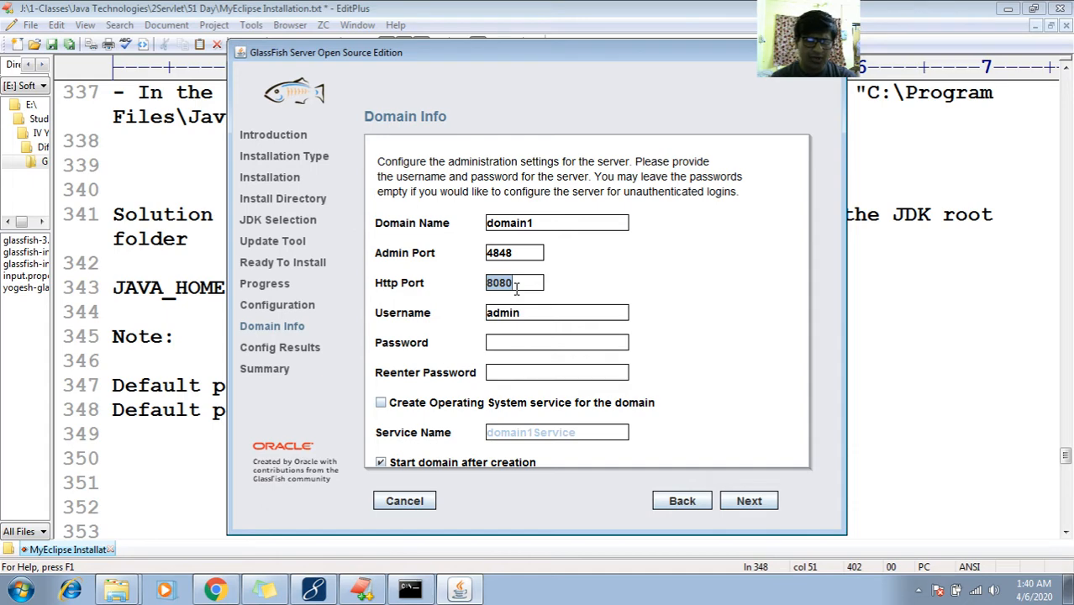
pyautogui.click(512, 342)
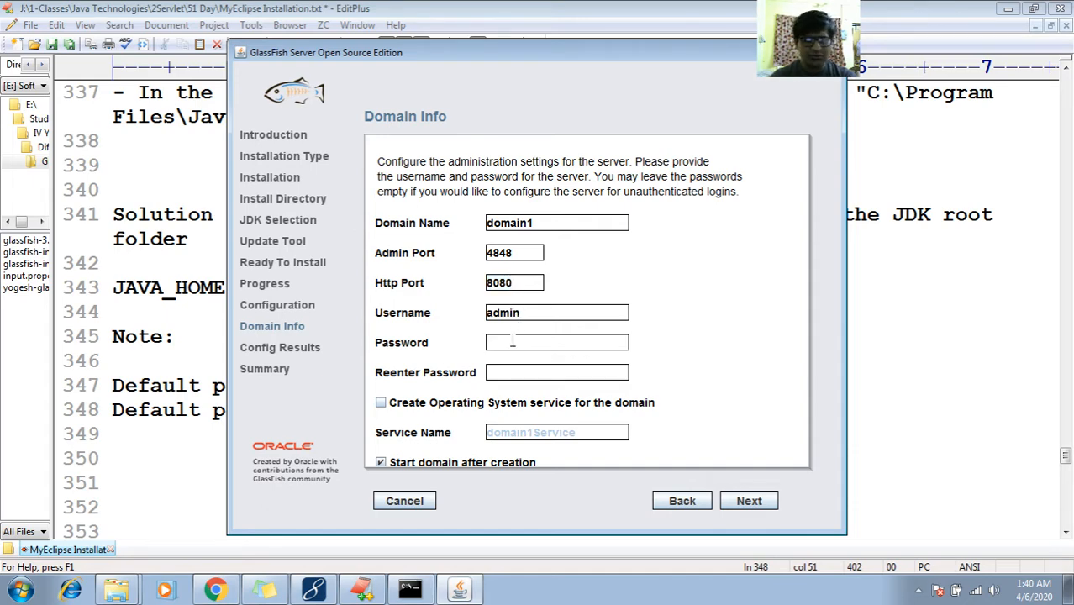
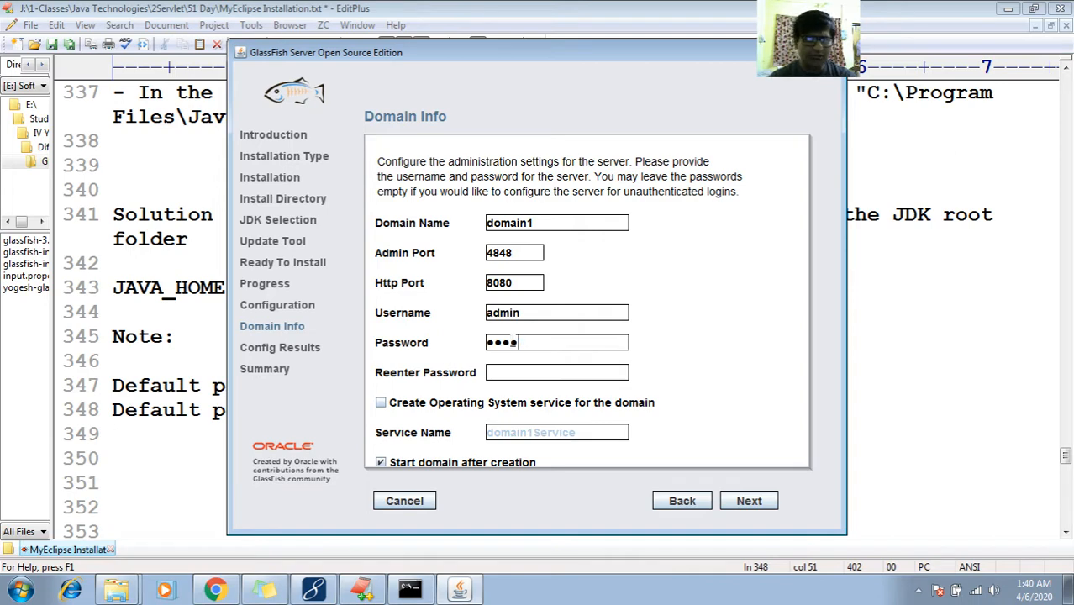
pyautogui.press('BackSpace')
pyautogui.press('BackSpace')
pyautogui.press('BackSpace')
pyautogui.press('BackSpace')
pyautogui.press('BackSpace')
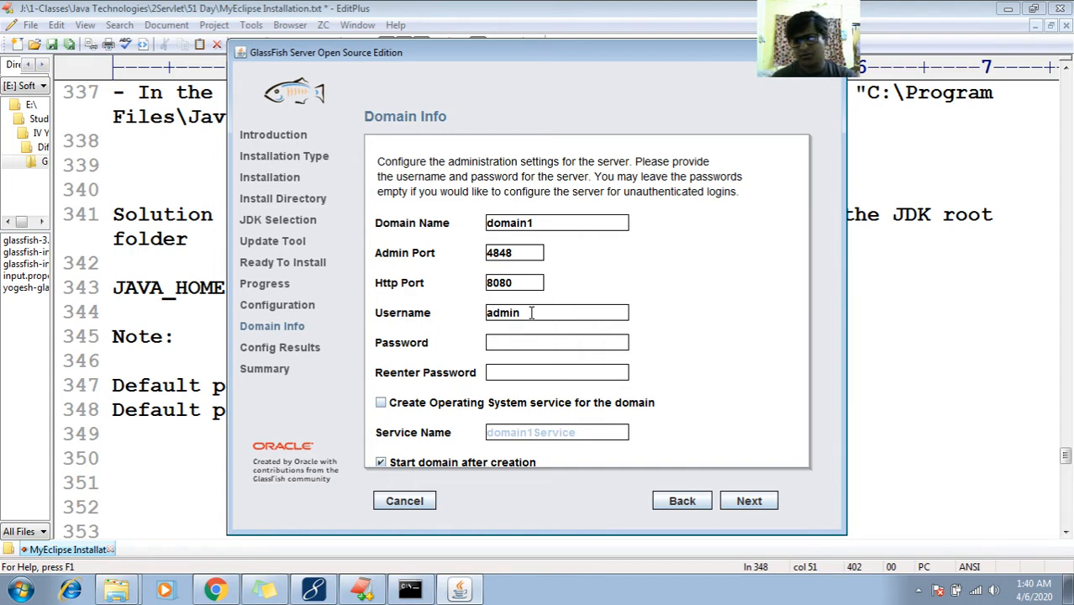
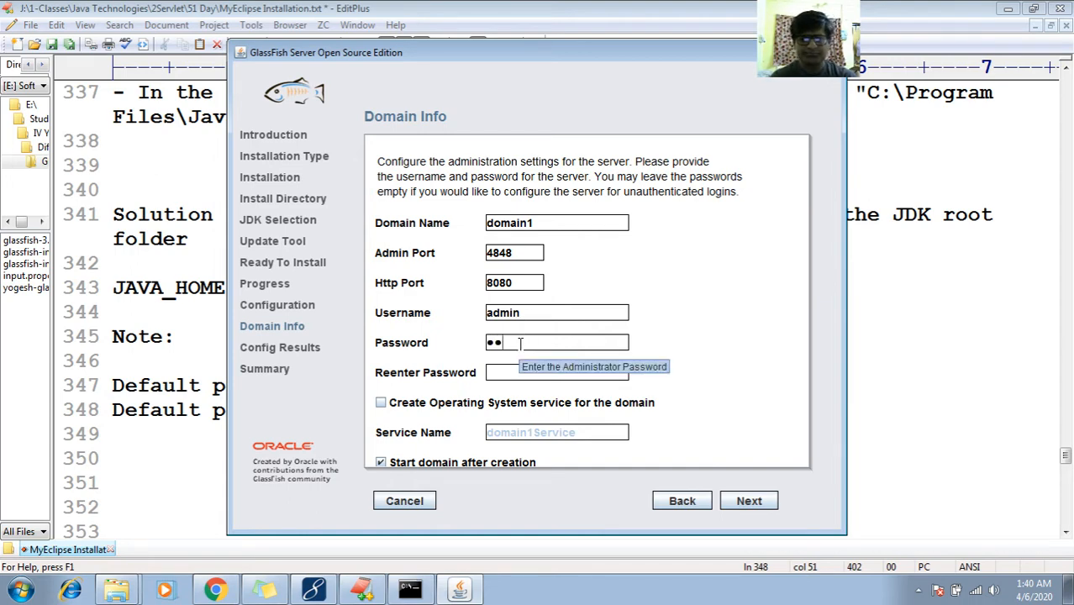
pyautogui.press('BackSpace')
pyautogui.press('BackSpace')
pyautogui.press('BackSpace')
pyautogui.press('BackSpace')
pyautogui.press('BackSpace')
# Fill Password and Reenter Password with the administrator password and uncheck 'Start domain after creation'
pyautogui.doubleClick(506, 312)
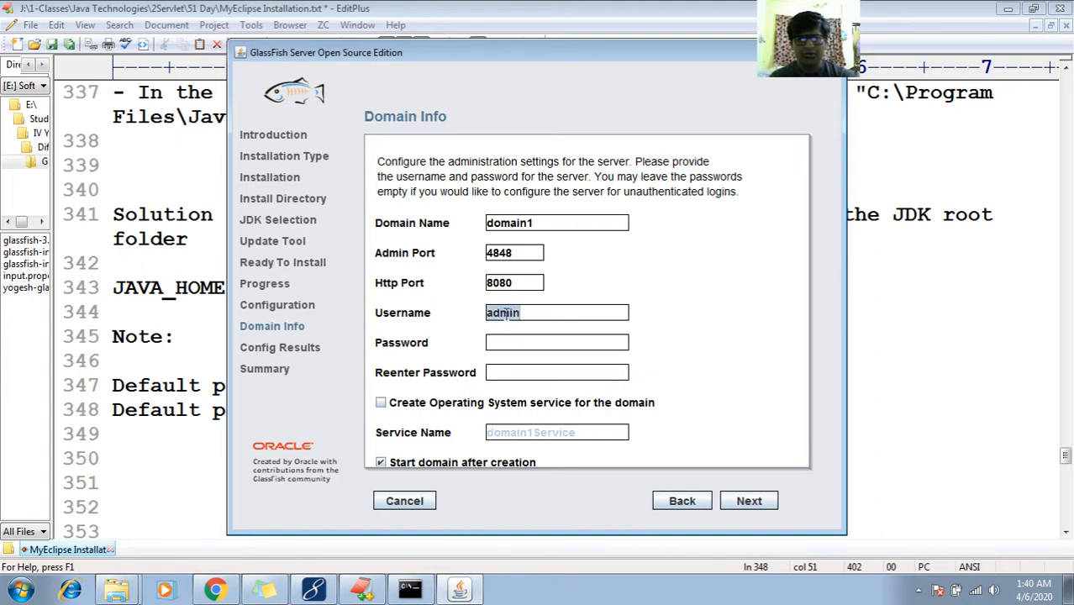
pyautogui.click(504, 342)
pyautogui.hotkey('ctrl', 'v')
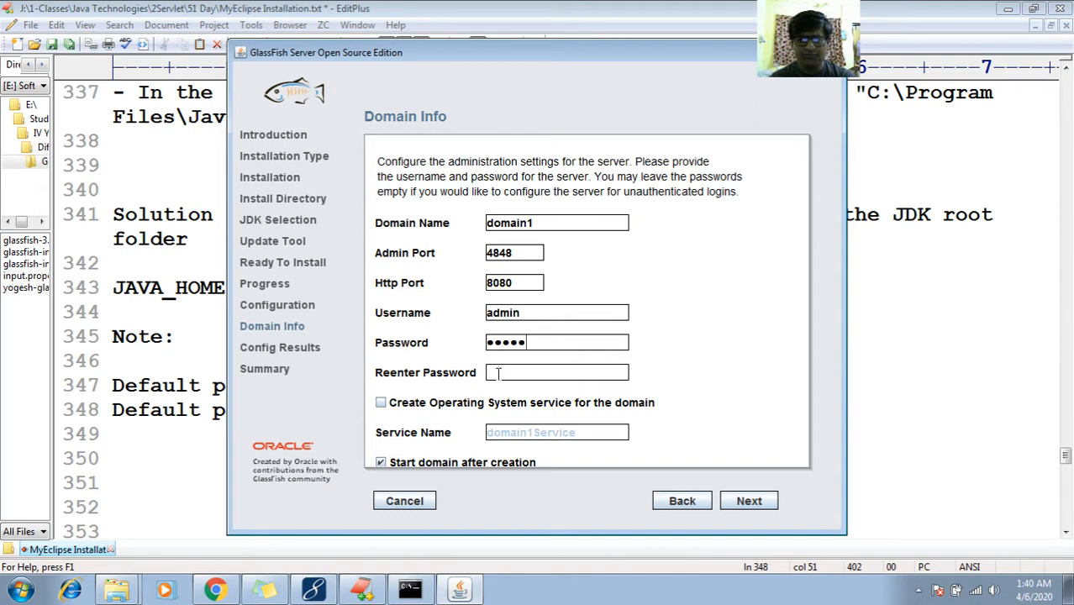
pyautogui.click(497, 373)
pyautogui.hotkey('ctrl', 'v')
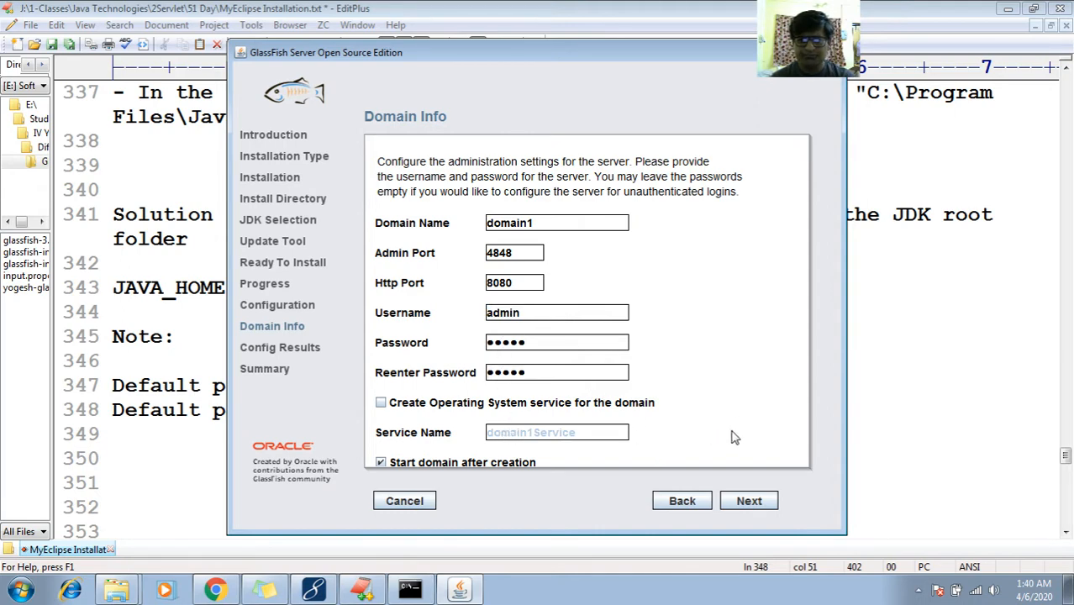
pyautogui.scroll(-1, 728, 443)
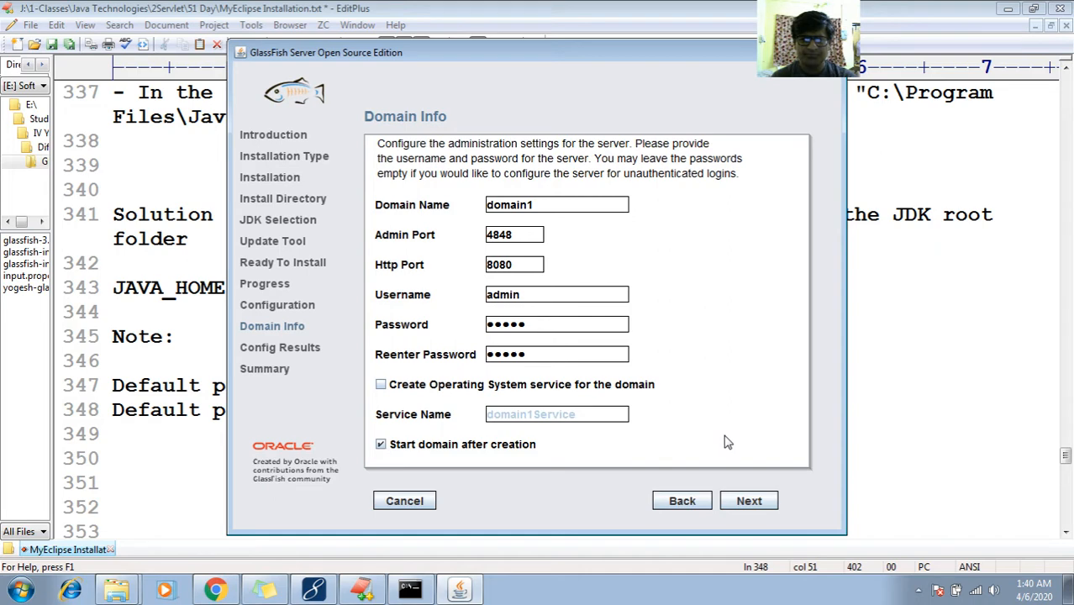
pyautogui.click(471, 446)
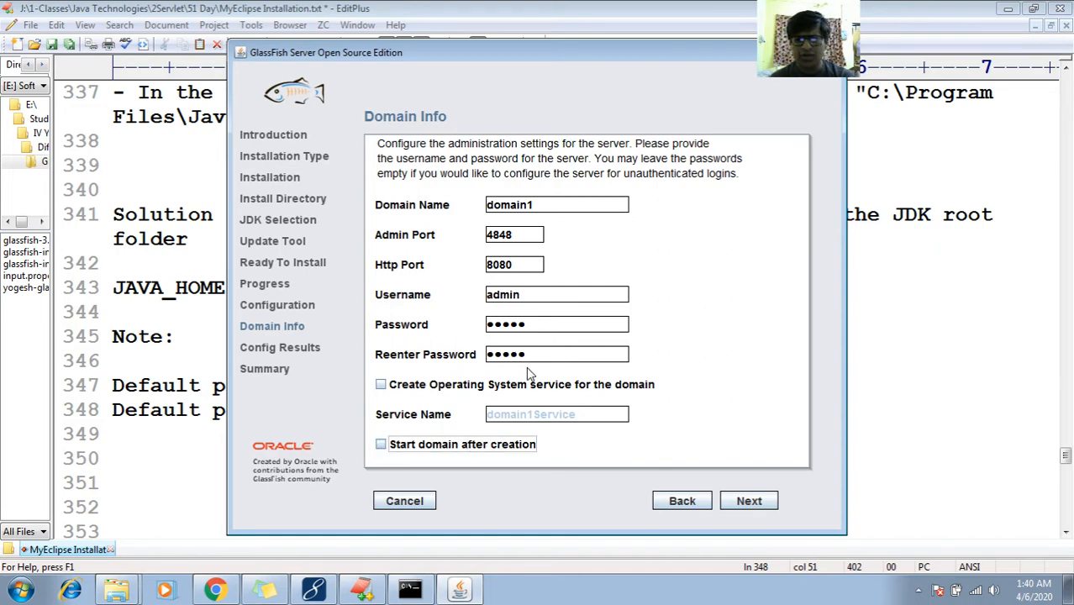
pyautogui.doubleClick(526, 266)
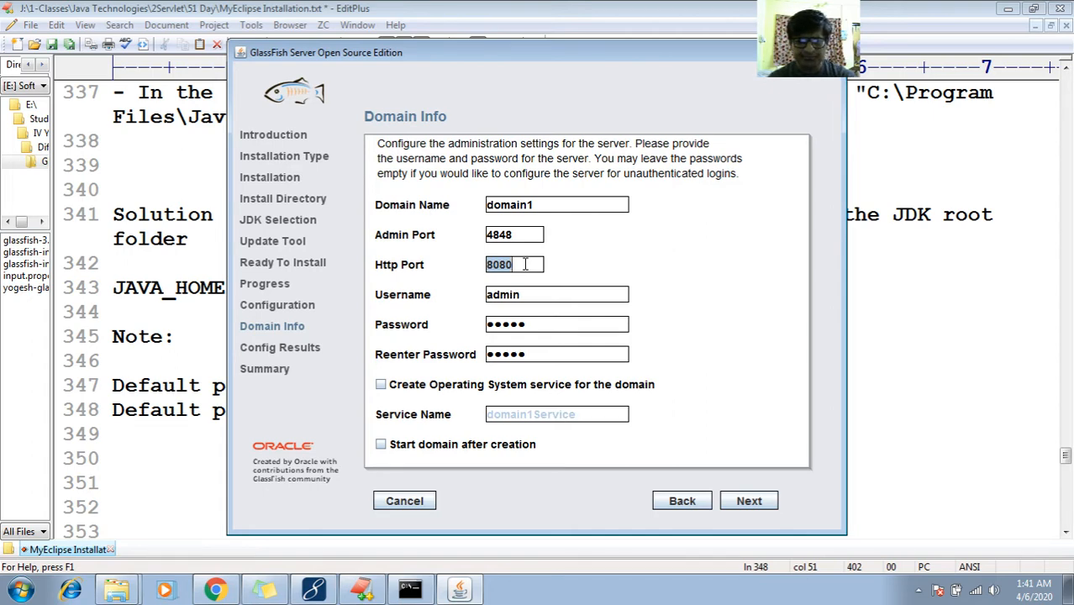
# Replace the HTTP port 8080 with 9091 and return to the EditPlus notes
pyautogui.write('9')
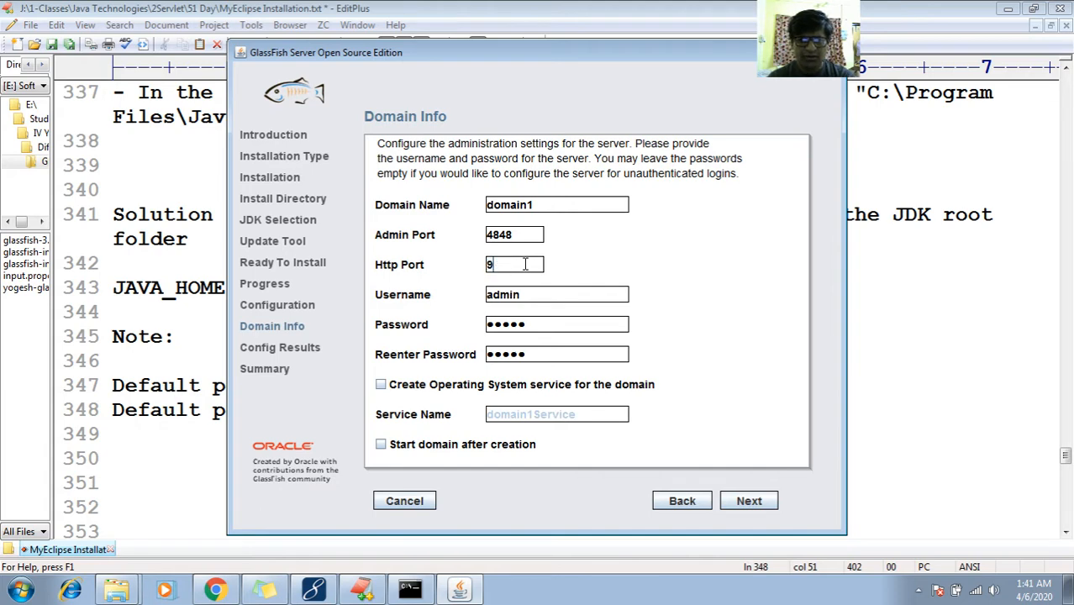
pyautogui.write('091')
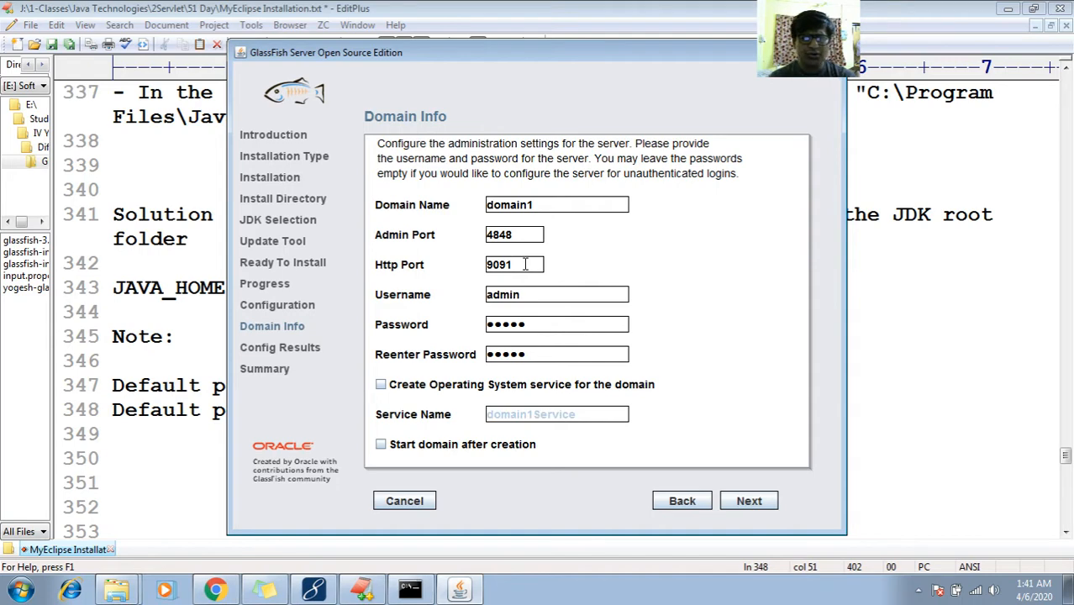
pyautogui.click(935, 458)
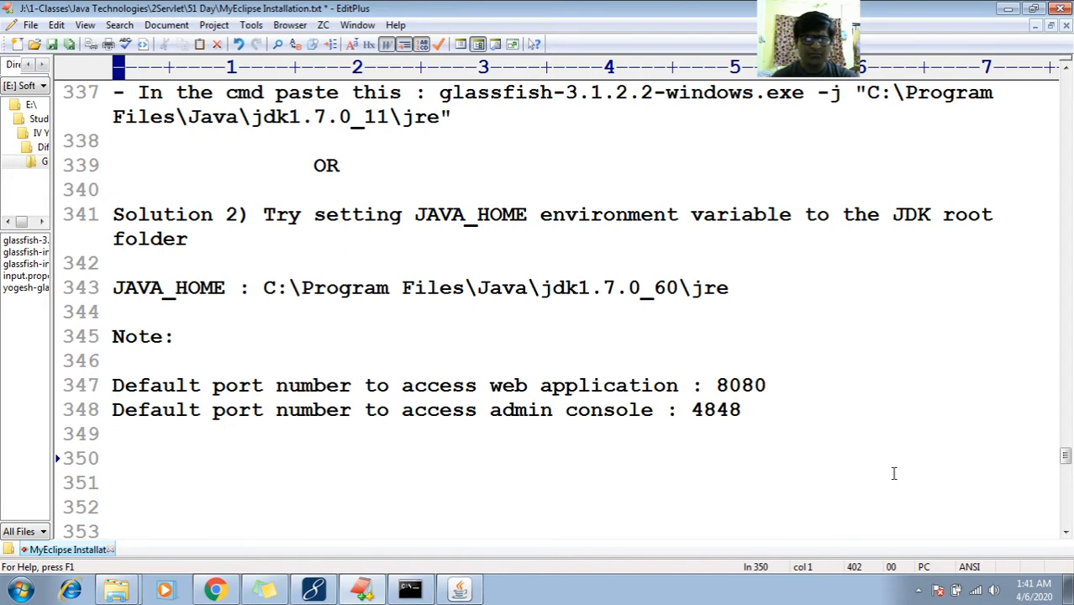
# Add 'web app port no : 9091' and 'admin console : 4848' lines to the notes
pyautogui.press('Return')
pyautogui.write('web appp')
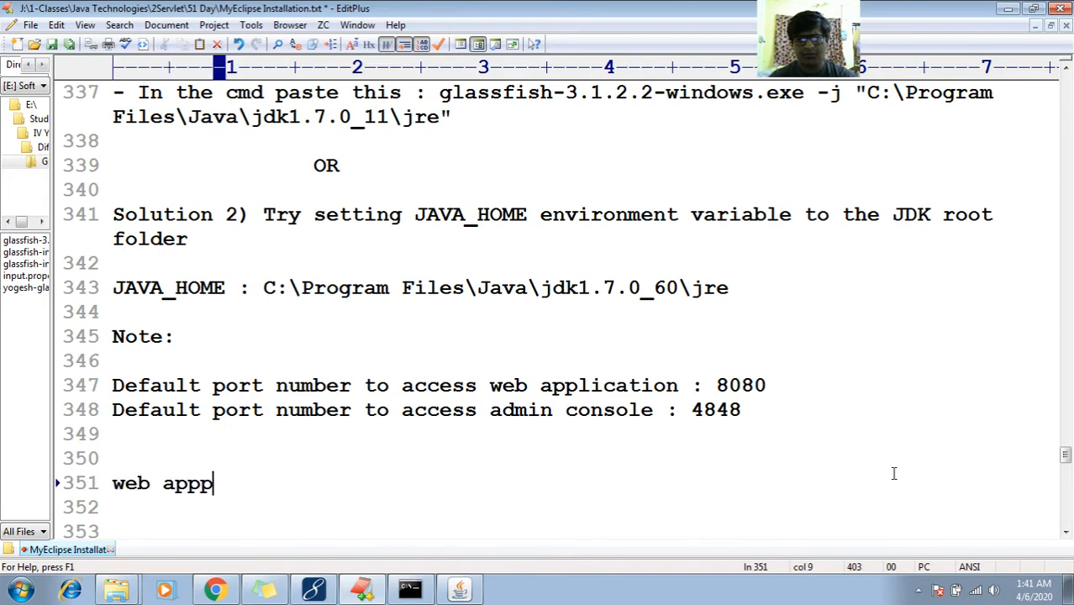
pyautogui.press('BackSpace')
pyautogui.write('port no :')
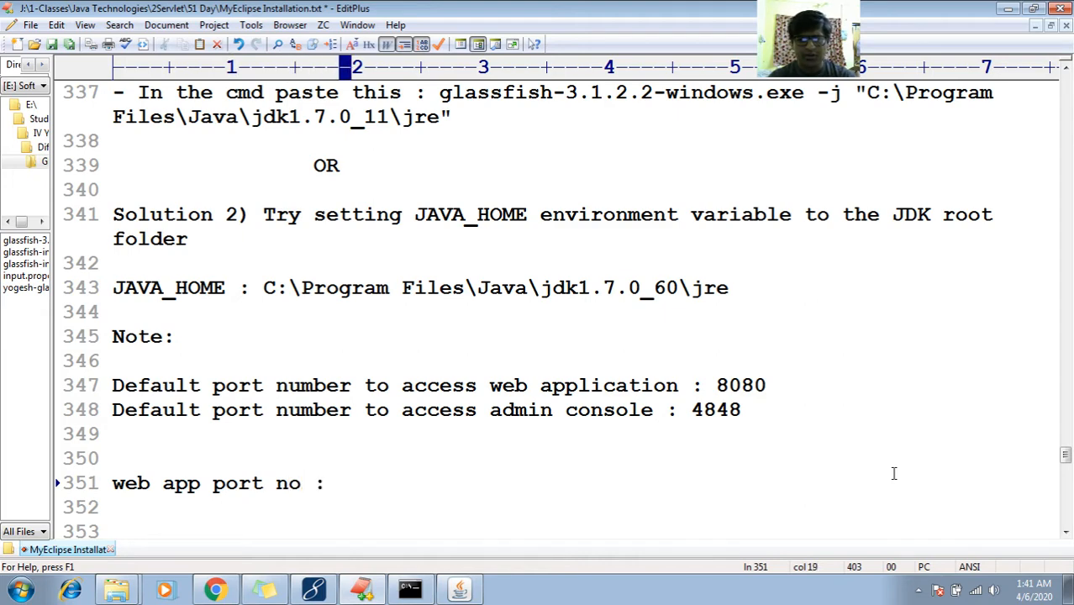
pyautogui.write(' 9091')
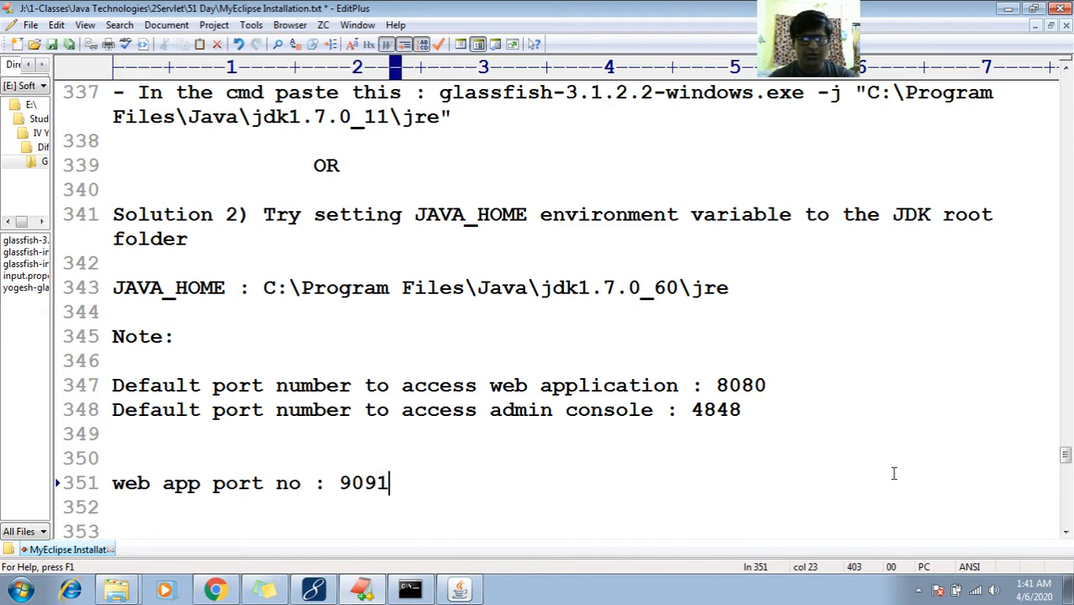
pyautogui.click(462, 590)
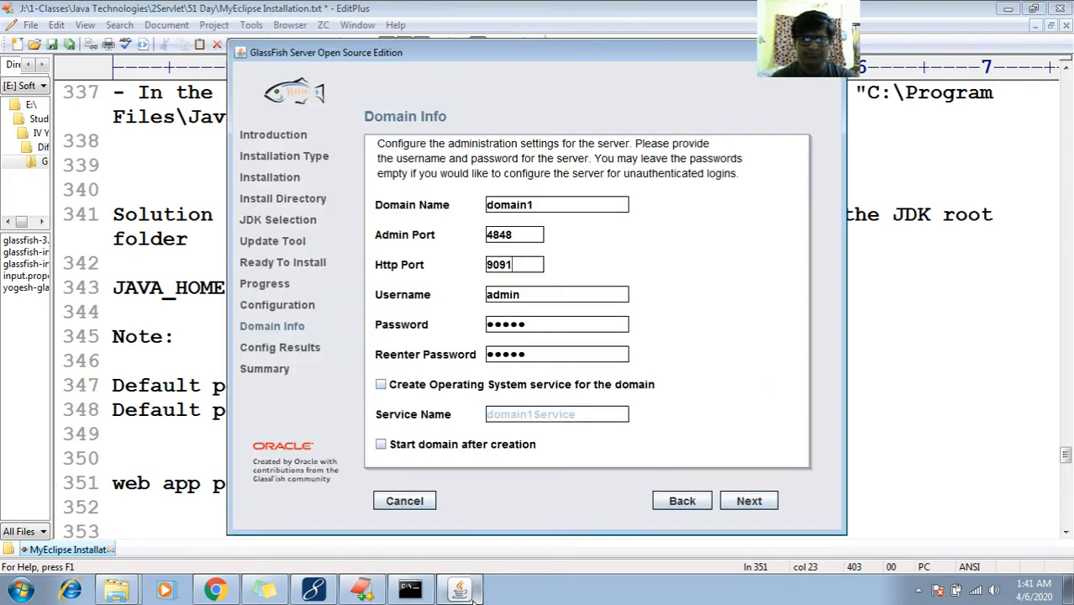
pyautogui.click(473, 594)
pyautogui.press('Return')
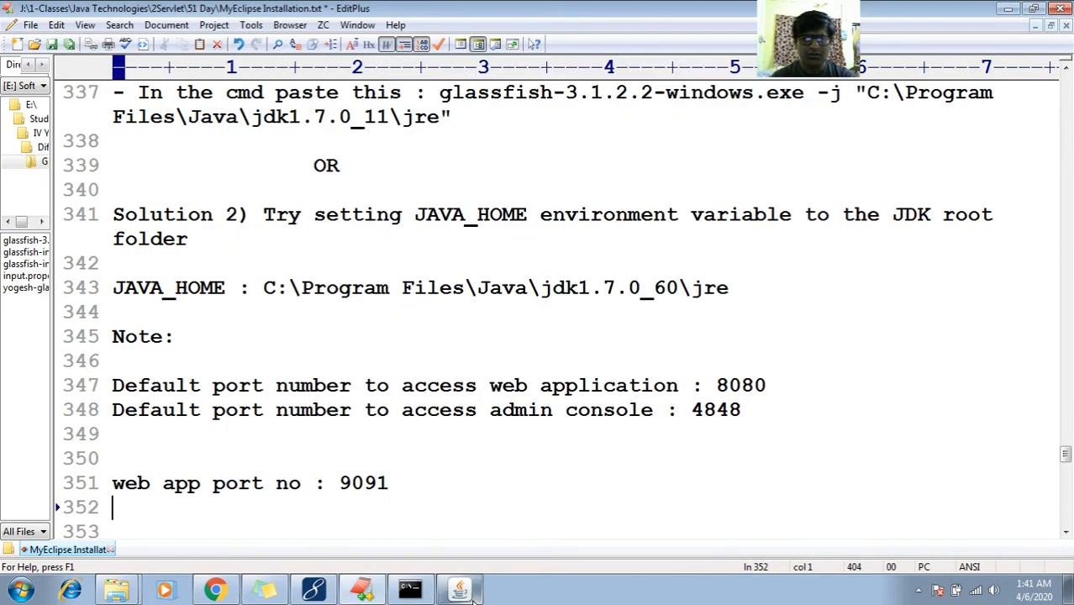
pyautogui.write('admin')
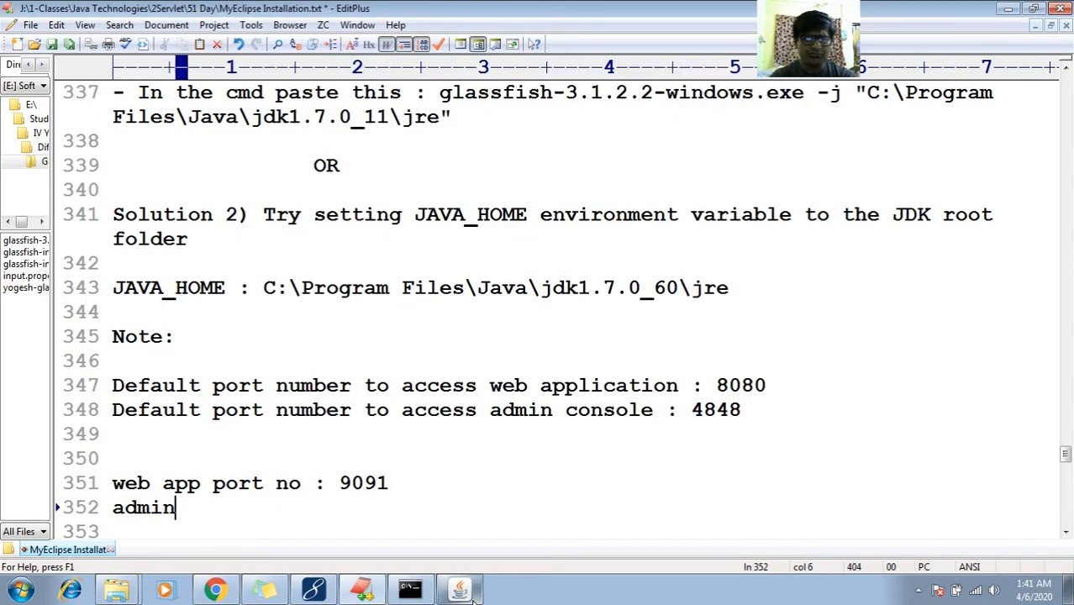
pyautogui.write(' console : ')
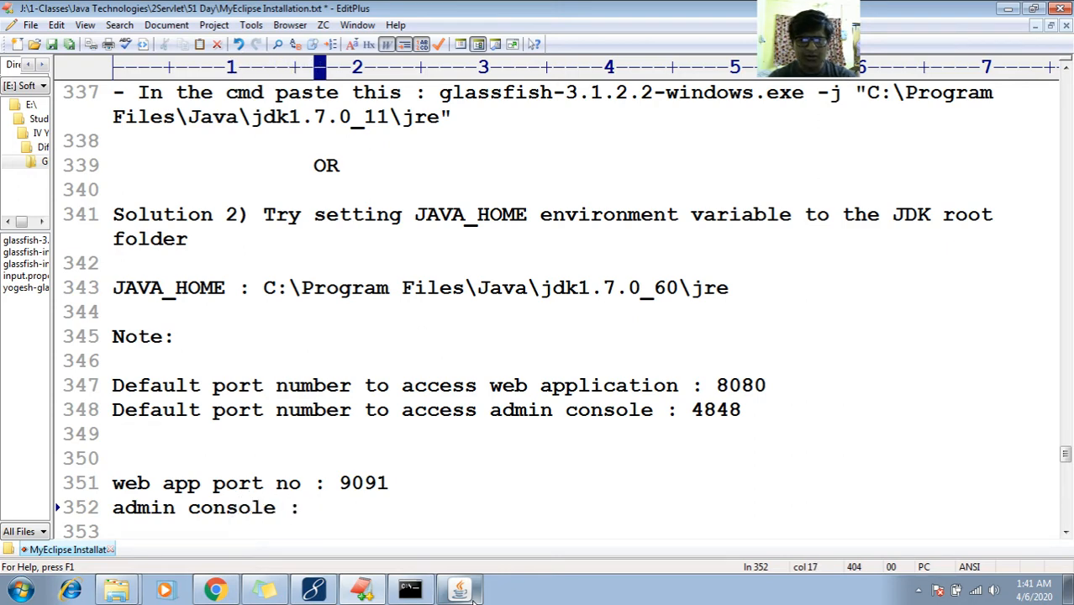
pyautogui.write('4848')
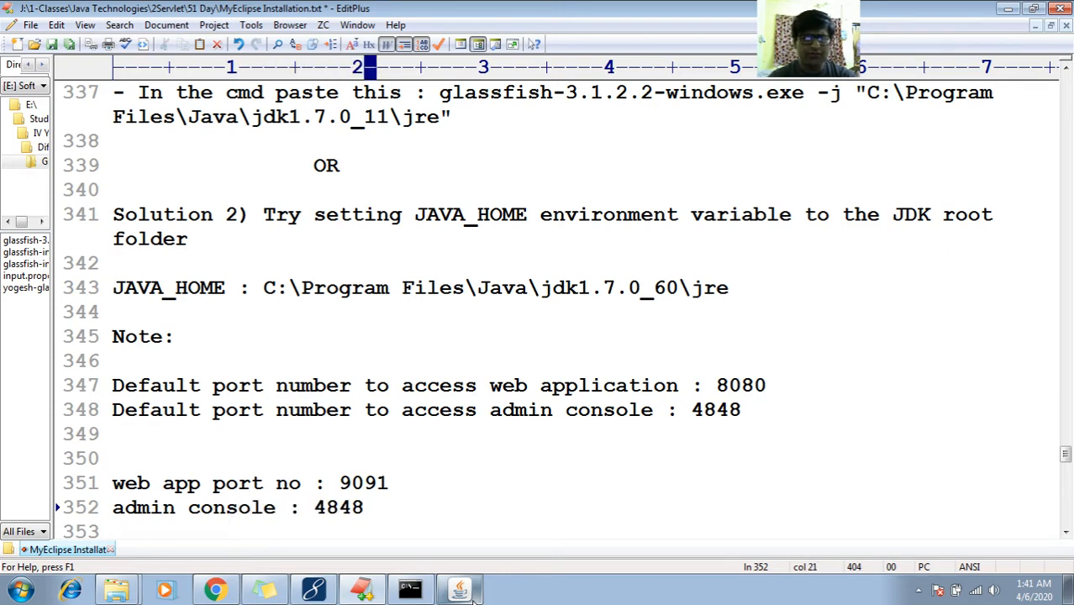
# Insert a 'for domain name :' line above the port notes and paste domain1 from the installer
pyautogui.press('Return')
pyautogui.press('Up')
pyautogui.press('Up')
pyautogui.press('Up')
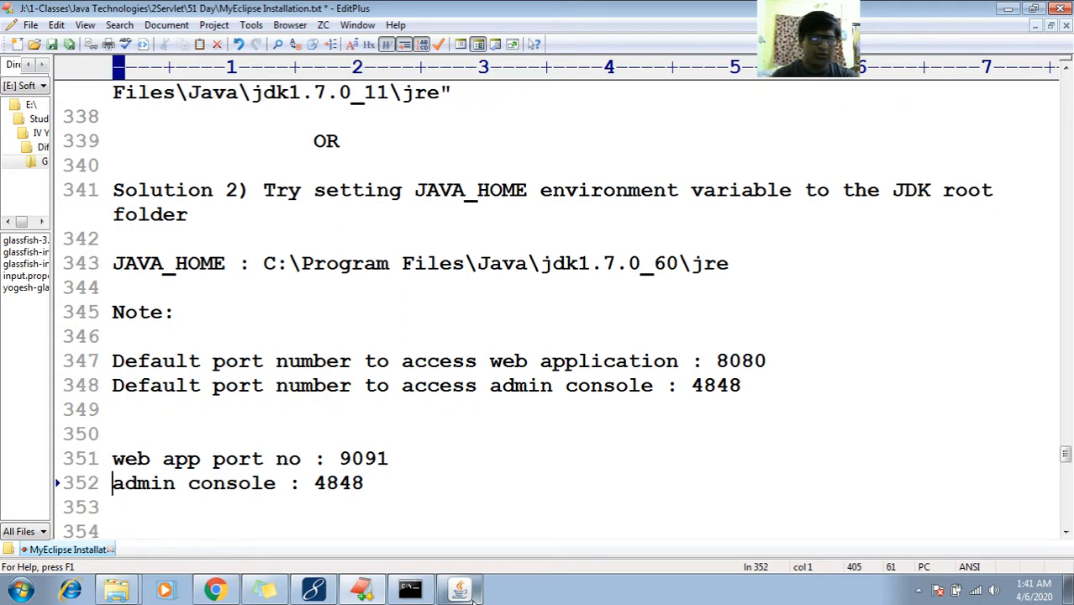
pyautogui.press('Return')
pyautogui.write('for domain :')
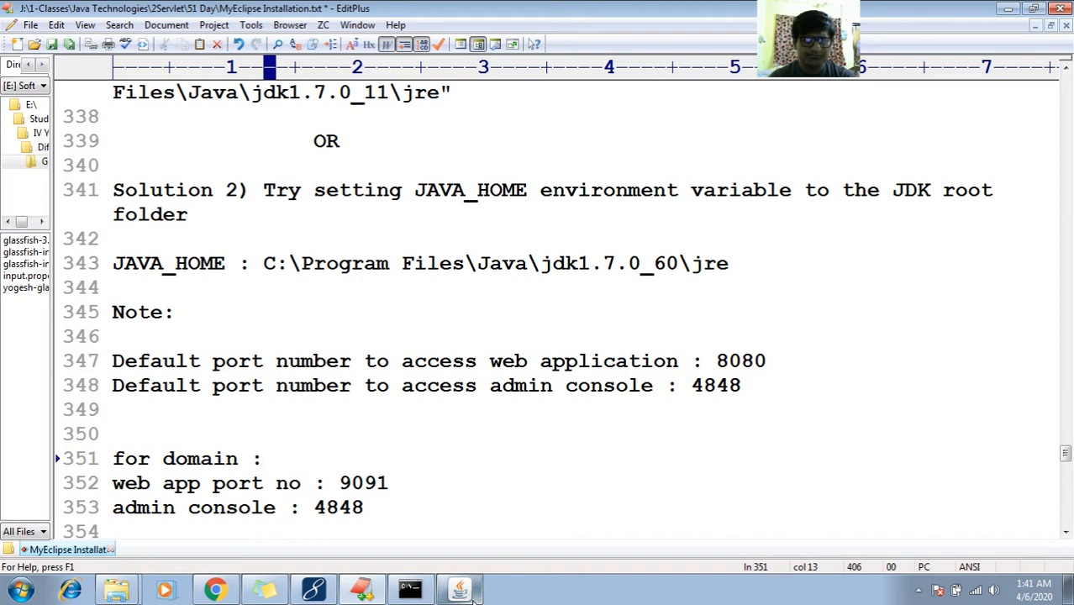
pyautogui.press('BackSpace')
pyautogui.write('name :')
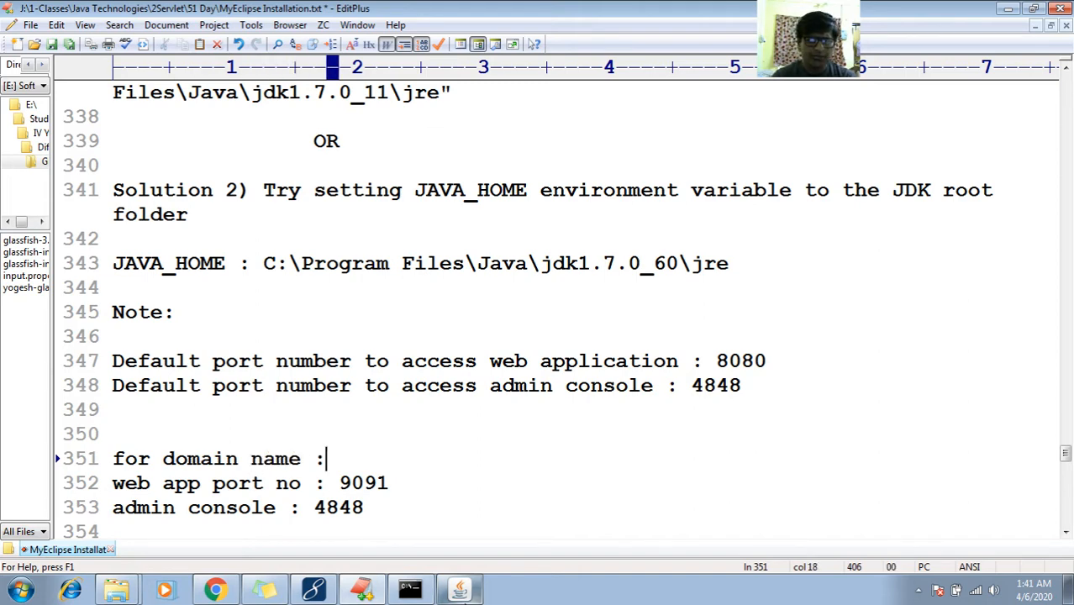
pyautogui.click(461, 589)
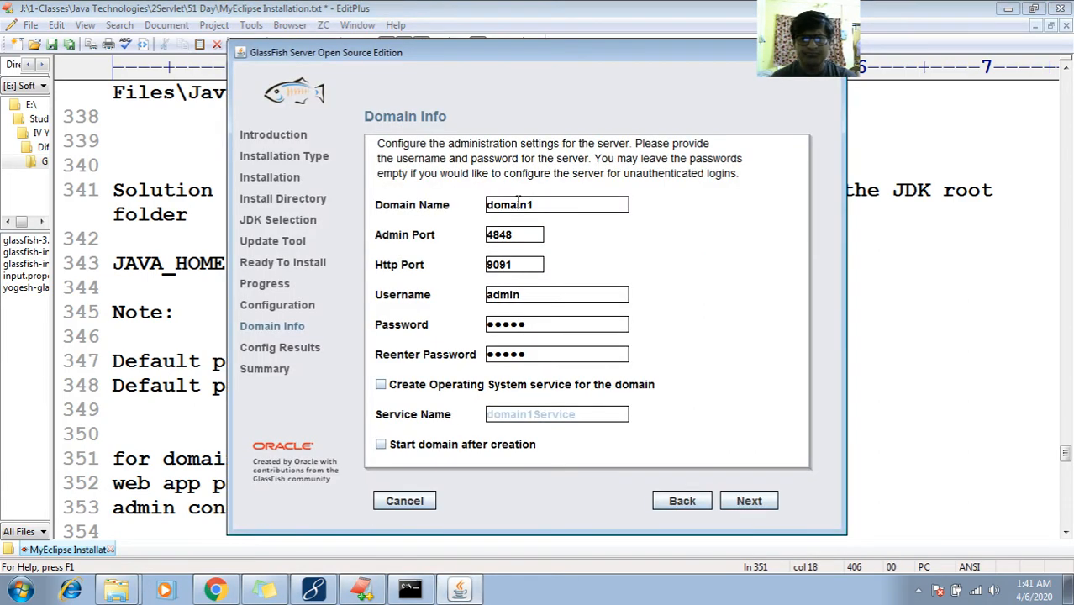
pyautogui.doubleClick(517, 203)
pyautogui.hotkey('ctrl', 'c')
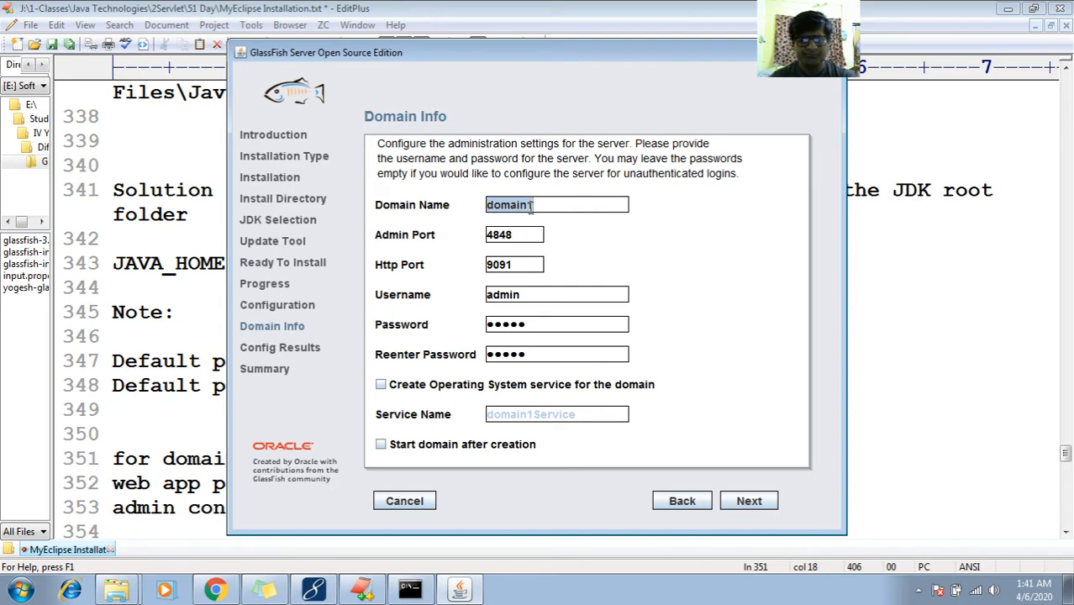
pyautogui.click(178, 458)
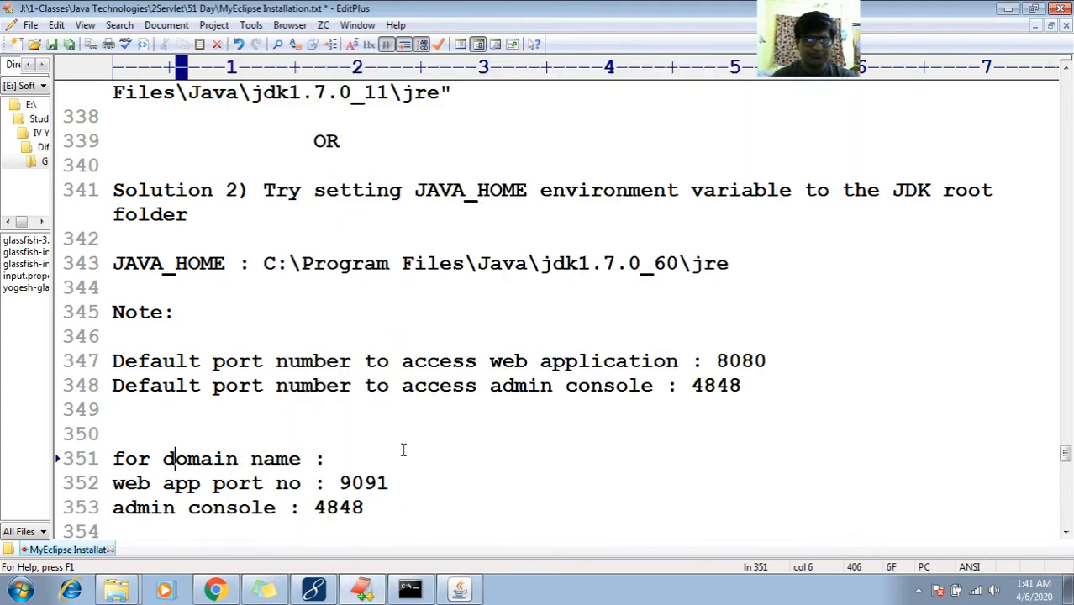
pyautogui.click(383, 457)
pyautogui.hotkey('ctrl', 'v')
# Add a 'user name : admin' line and a 'password :' line holding the domain's admin password
pyautogui.press('Return')
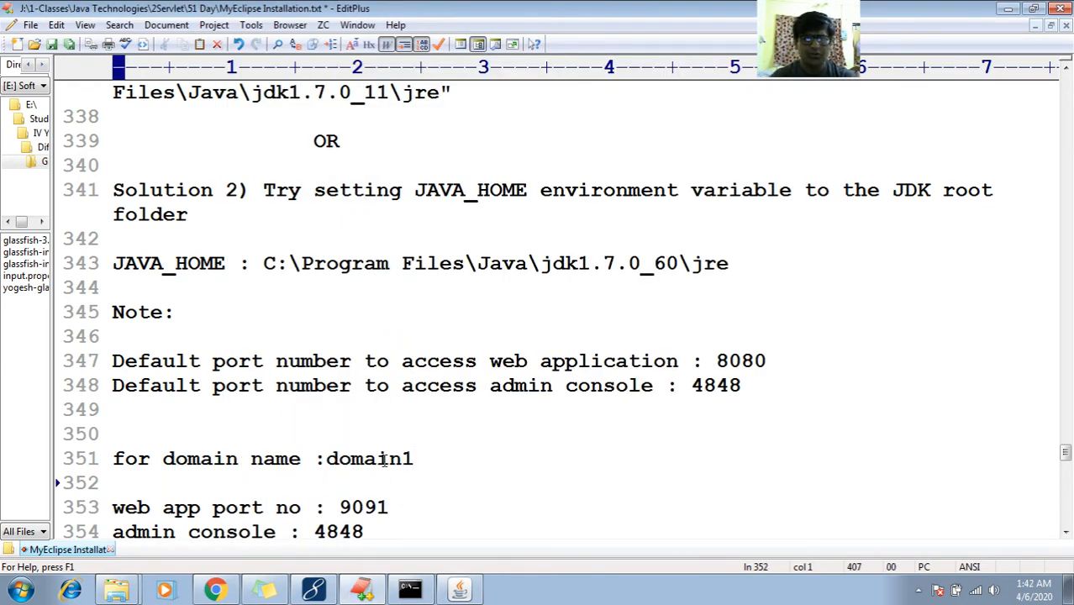
pyautogui.write('user name :')
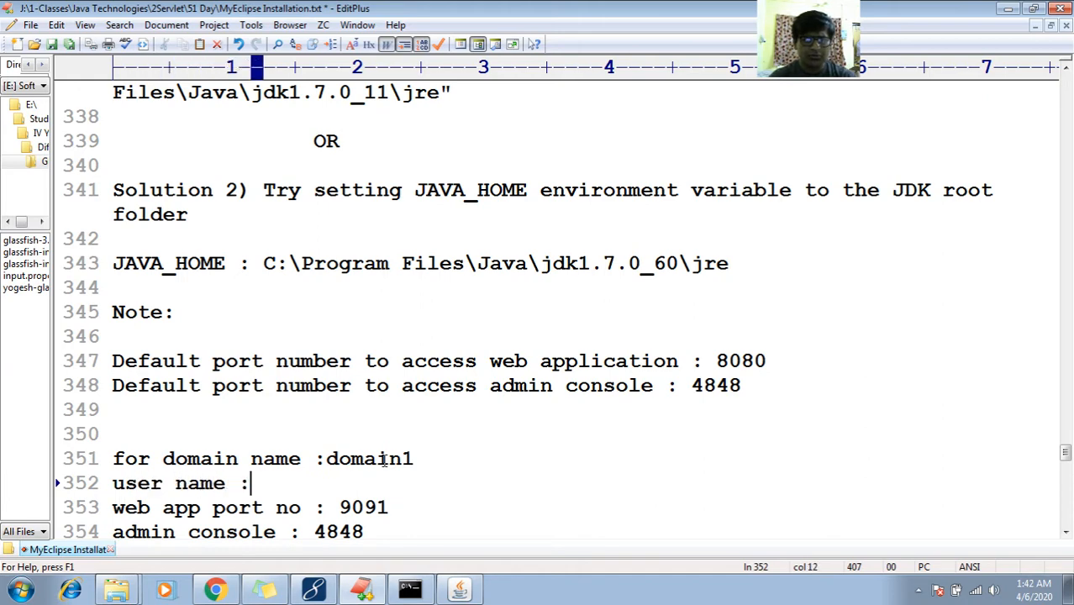
pyautogui.write(' admin')
pyautogui.press('Return')
pyautogui.write('pa')
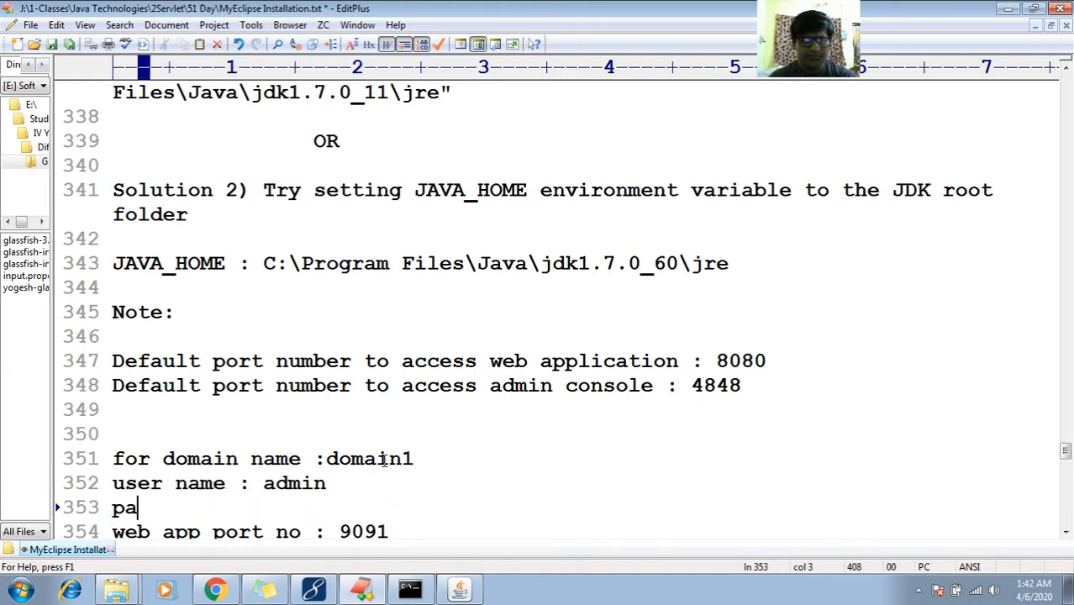
pyautogui.write('ssword :')
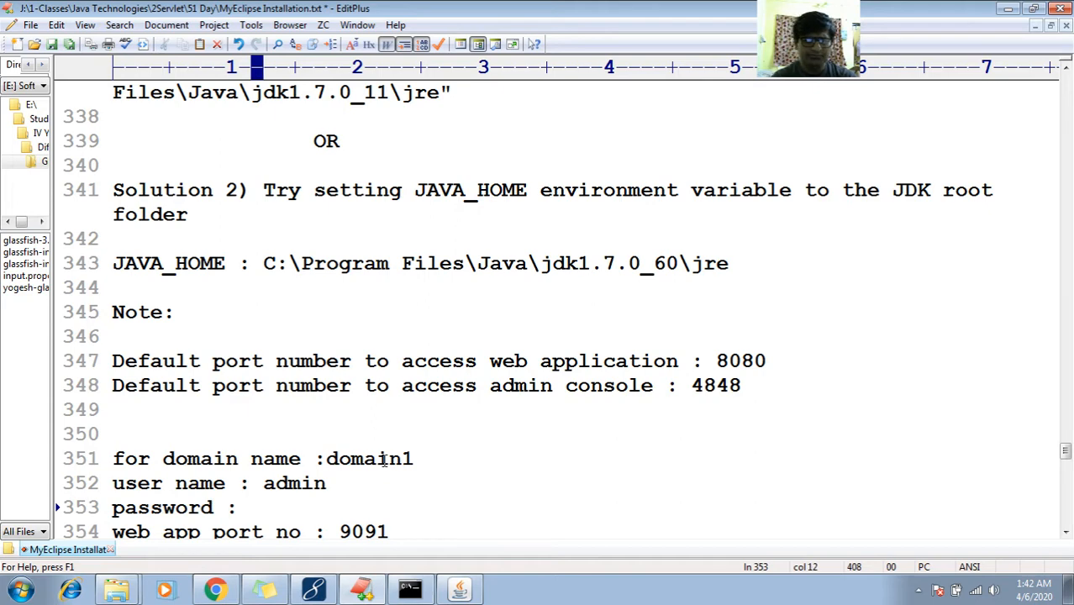
pyautogui.press('Down')
pyautogui.press('Down')
pyautogui.press('Down')
pyautogui.press('Down')
pyautogui.press('Down')
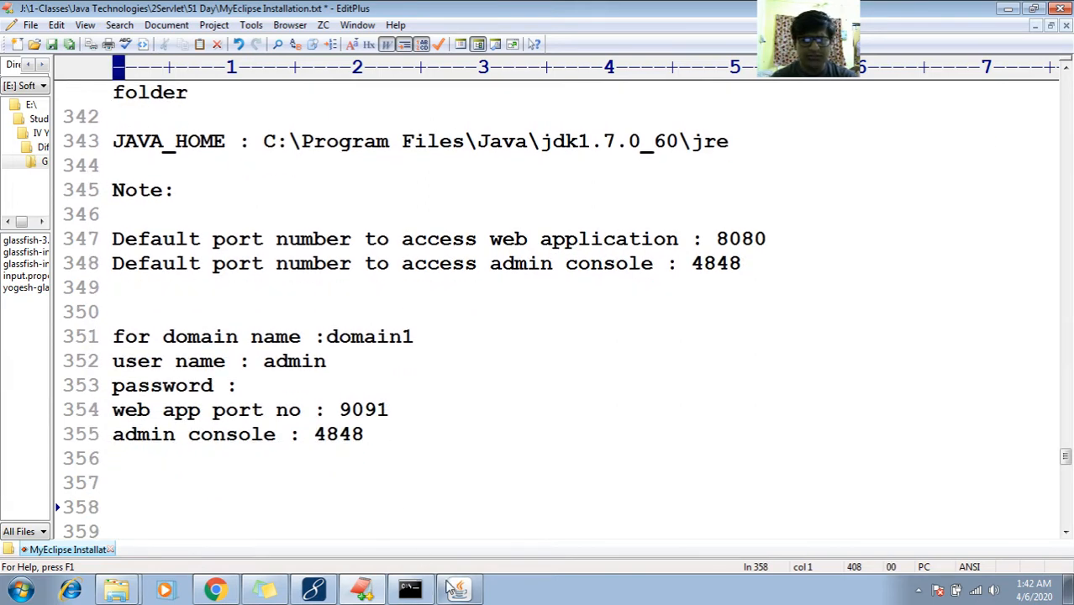
pyautogui.click(457, 591)
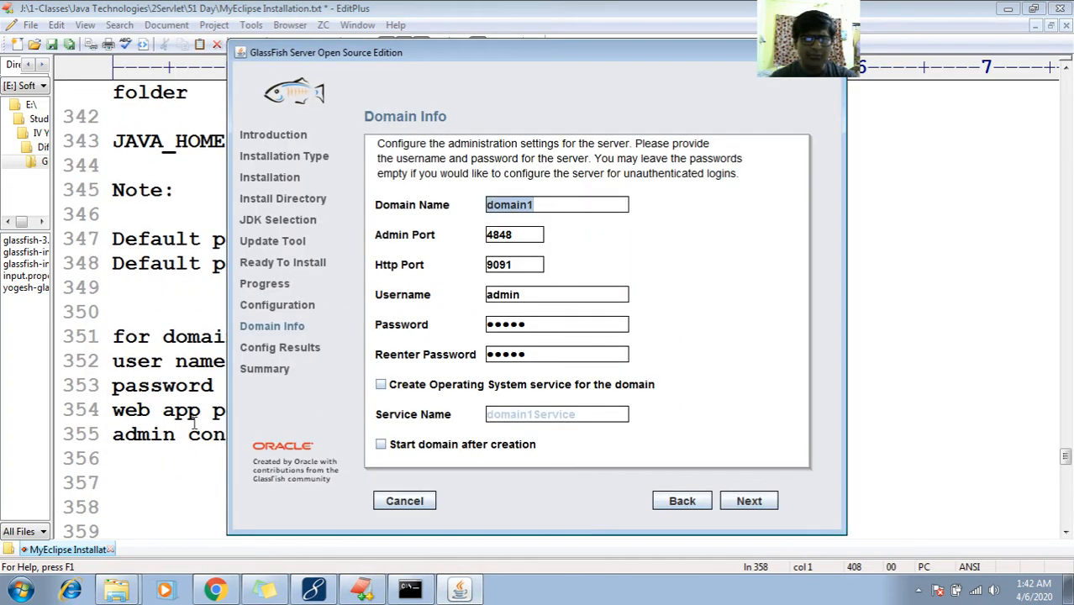
pyautogui.click(177, 386)
pyautogui.click(292, 380)
pyautogui.write('domain1')
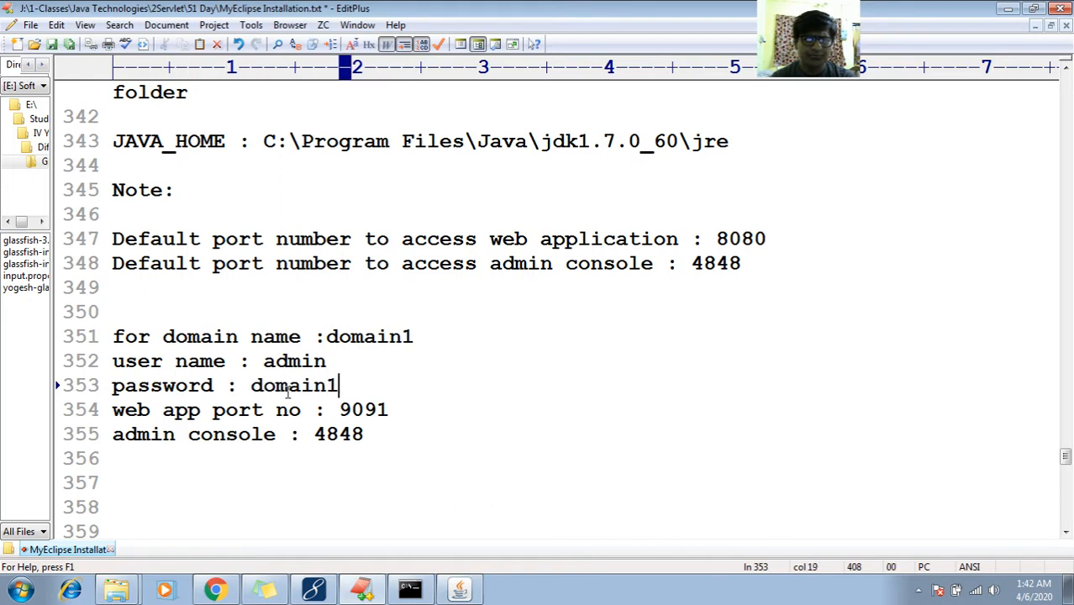
pyautogui.press('BackSpace')
pyautogui.press('BackSpace')
pyautogui.press('BackSpace')
pyautogui.press('BackSpace')
pyautogui.press('BackSpace')
pyautogui.press('BackSpace')
pyautogui.press('BackSpace')
pyautogui.write('admin')
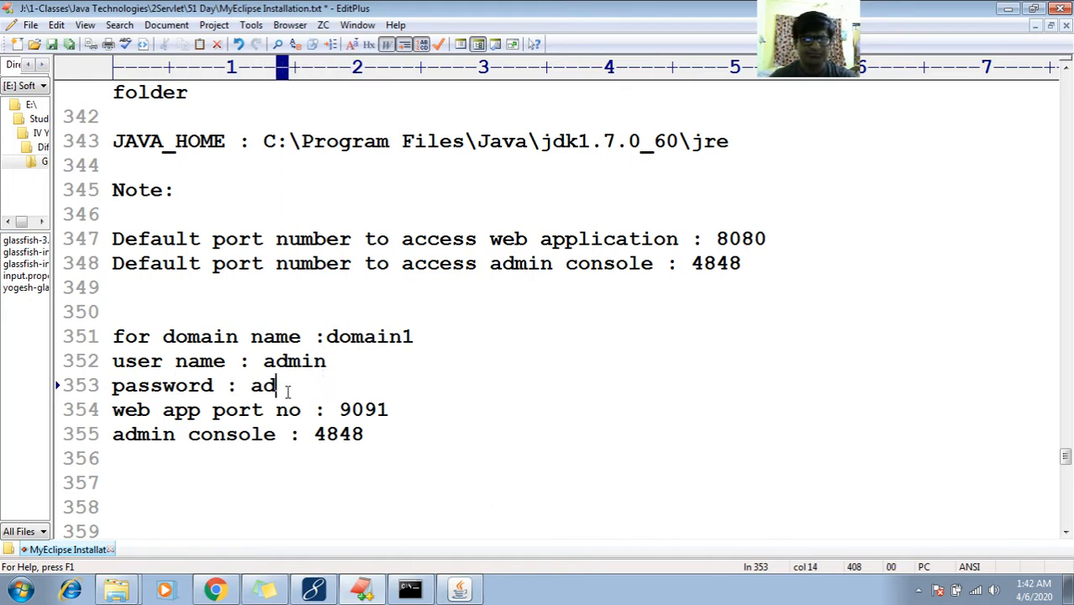
# Create domain1, exit the installer from its summary, dismiss the compatibility warning and minimize the browser
pyautogui.click(461, 590)
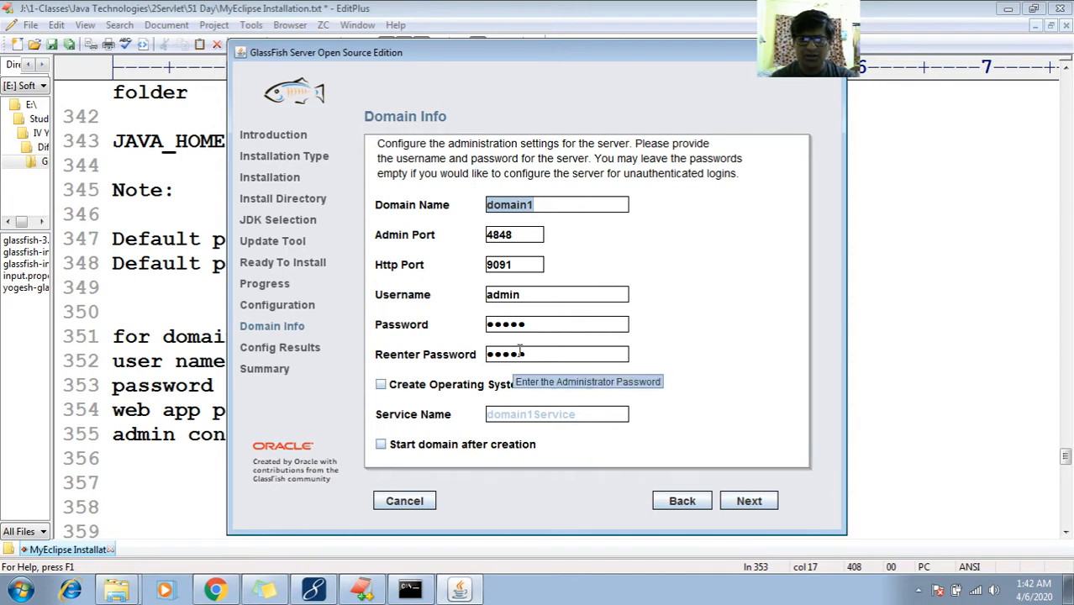
pyautogui.click(739, 502)
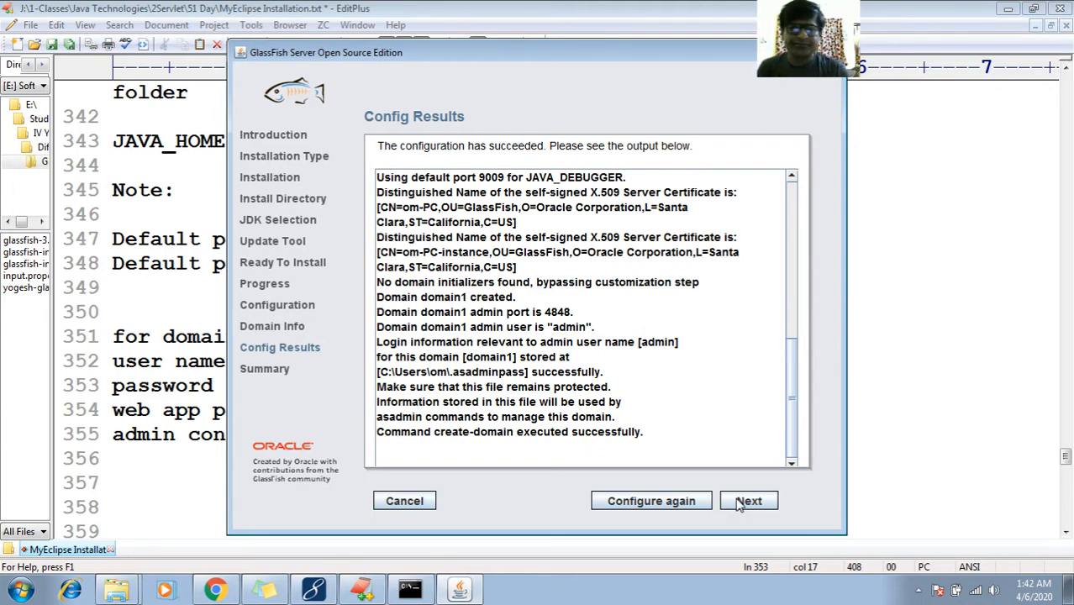
pyautogui.click(739, 502)
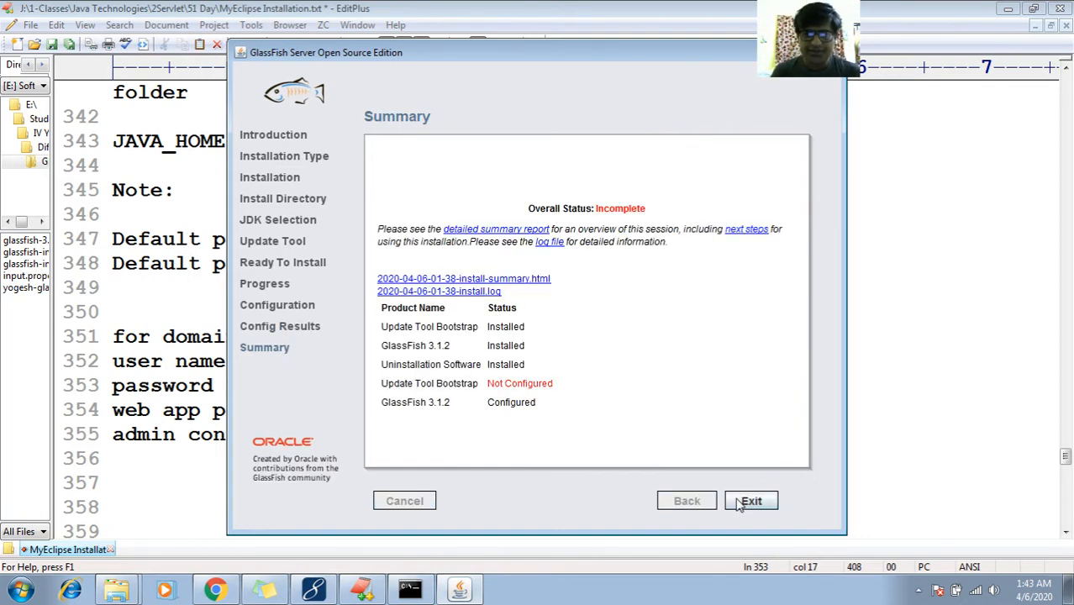
pyautogui.click(739, 502)
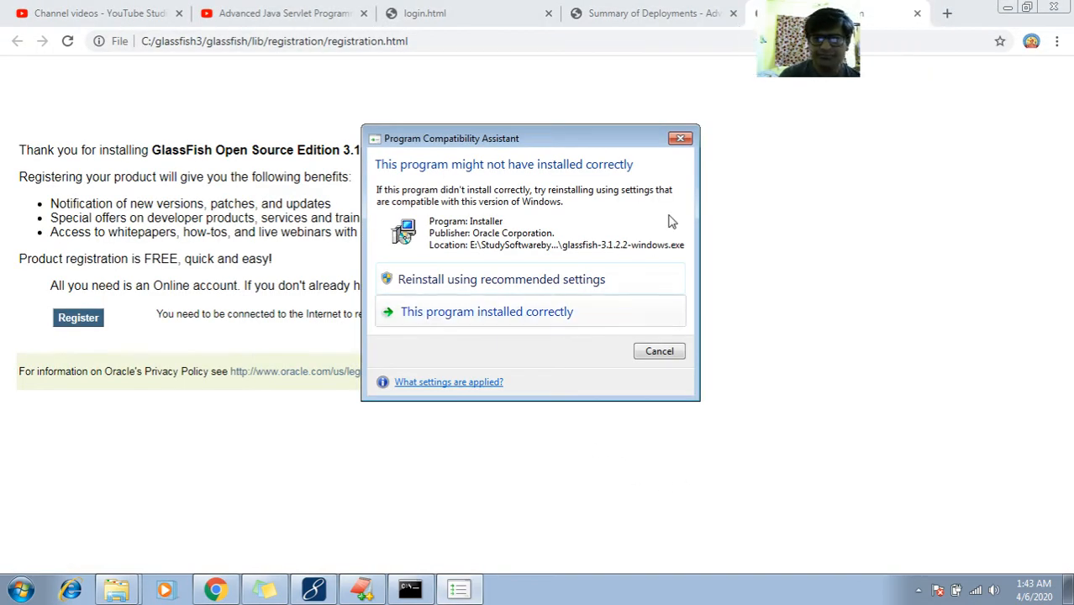
pyautogui.click(681, 139)
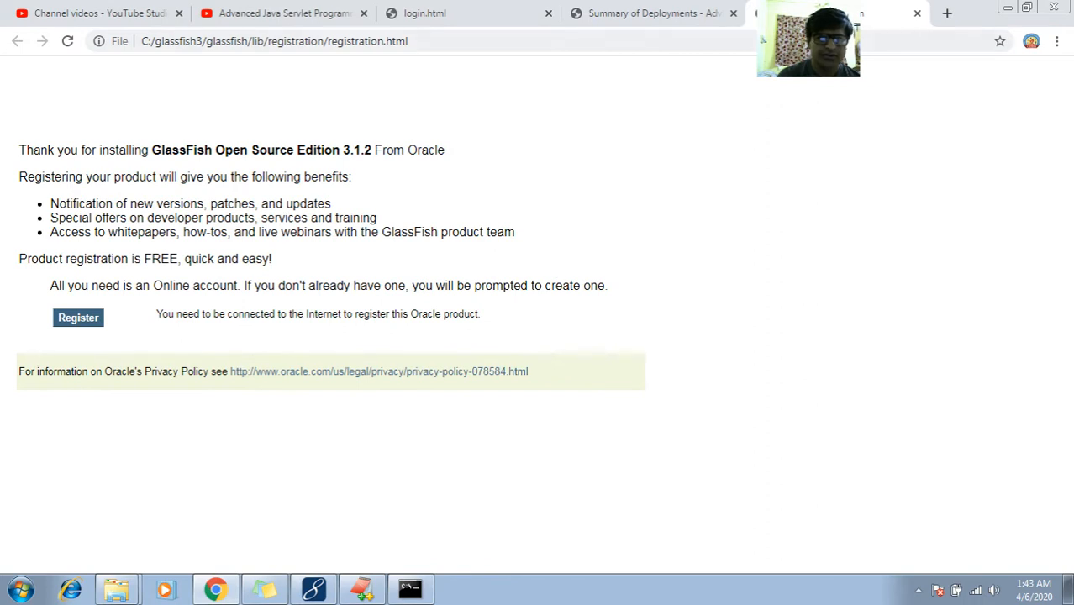
pyautogui.click(1004, 6)
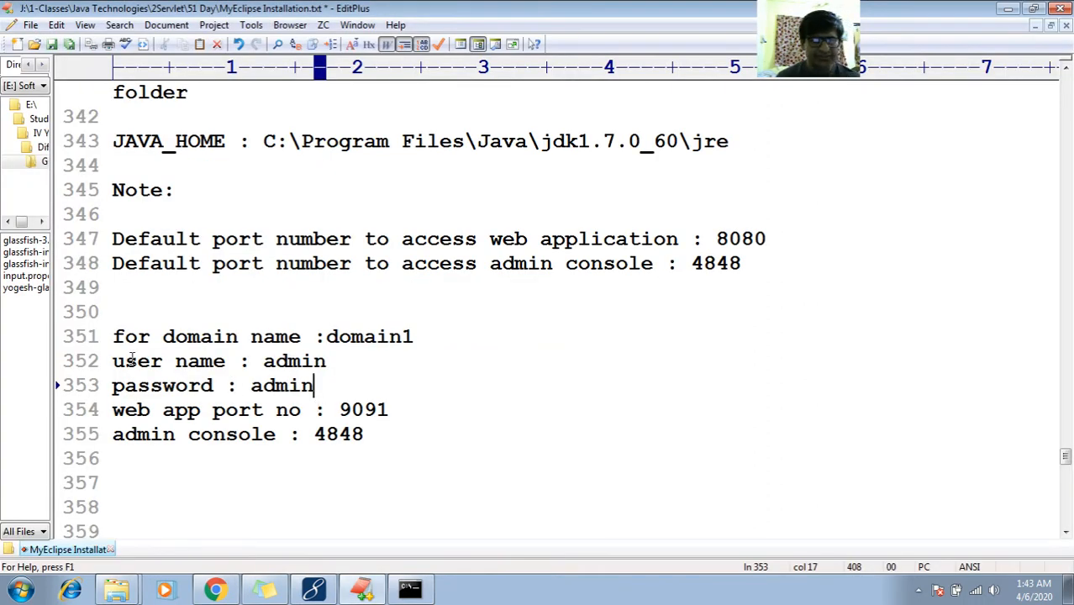
# Add a blank line above the domain name and begin the port note '(We have changed to 9091'
pyautogui.click(124, 335)
pyautogui.click(118, 332)
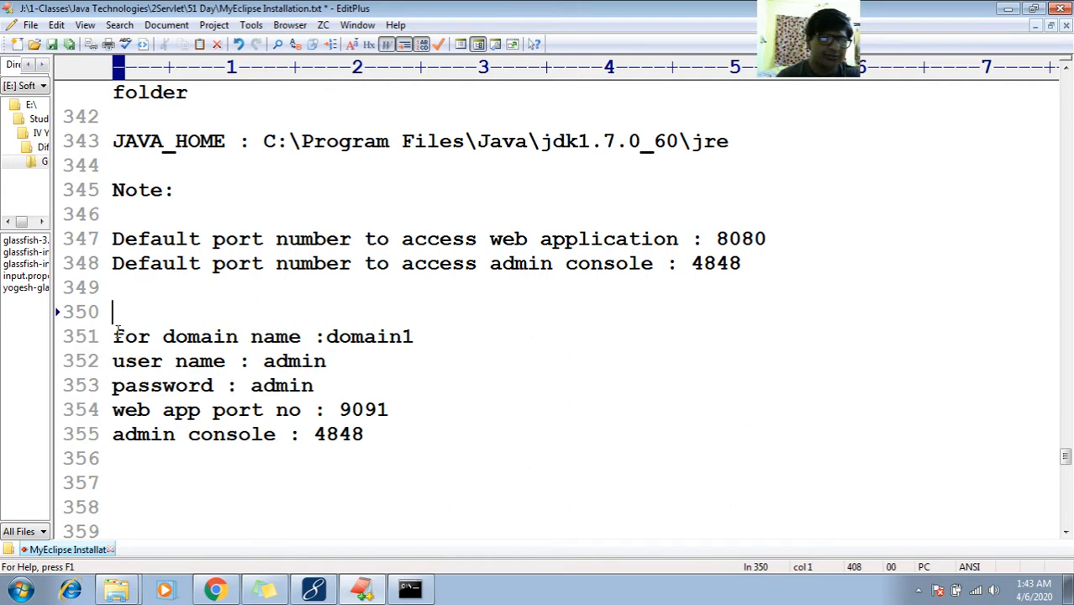
pyautogui.press('Return')
pyautogui.press('Up')
pyautogui.press('Down')
pyautogui.press('Down')
pyautogui.press('Down')
pyautogui.press('Down')
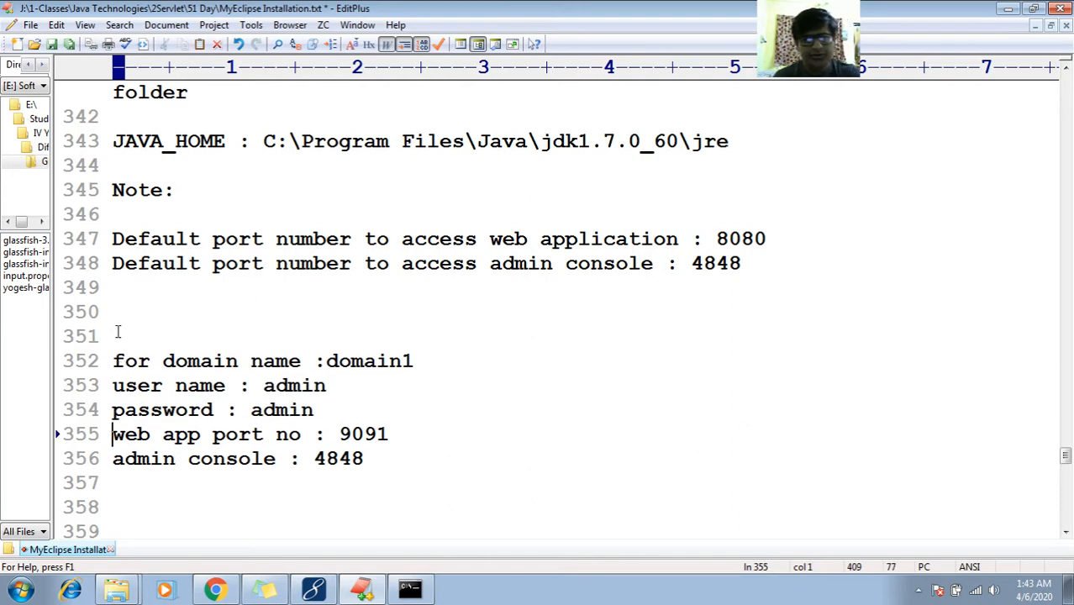
pyautogui.press('End')
pyautogui.write('(We have')
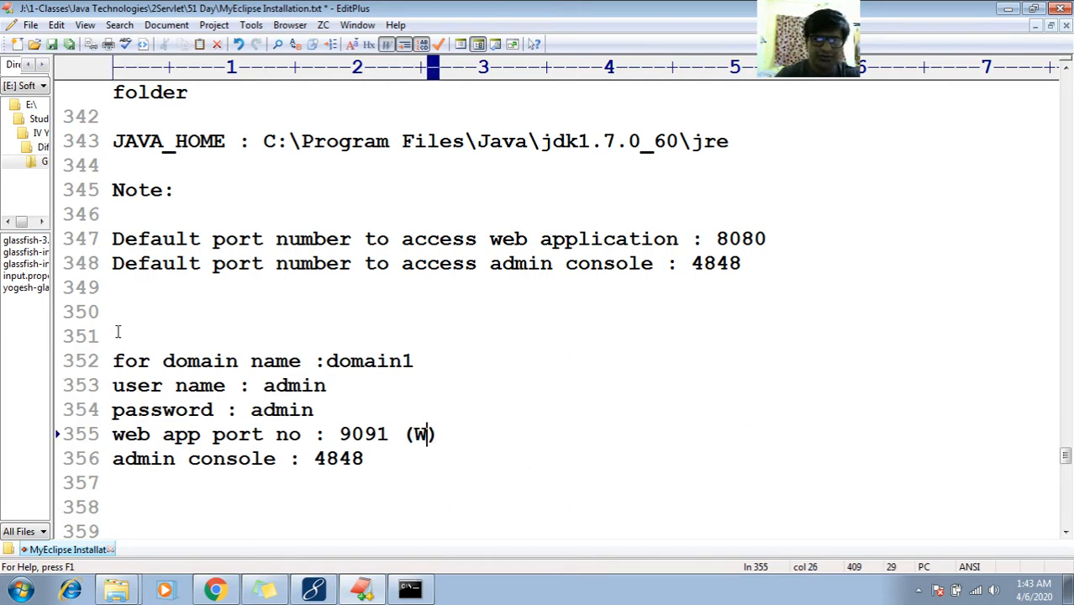
pyautogui.write(' changed')
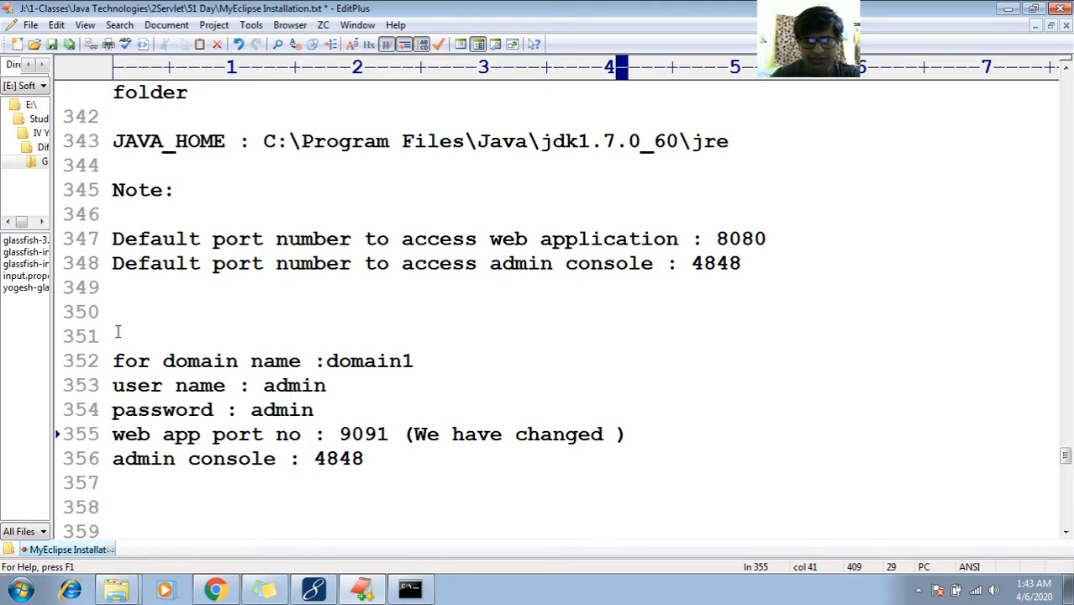
pyautogui.write('9091')
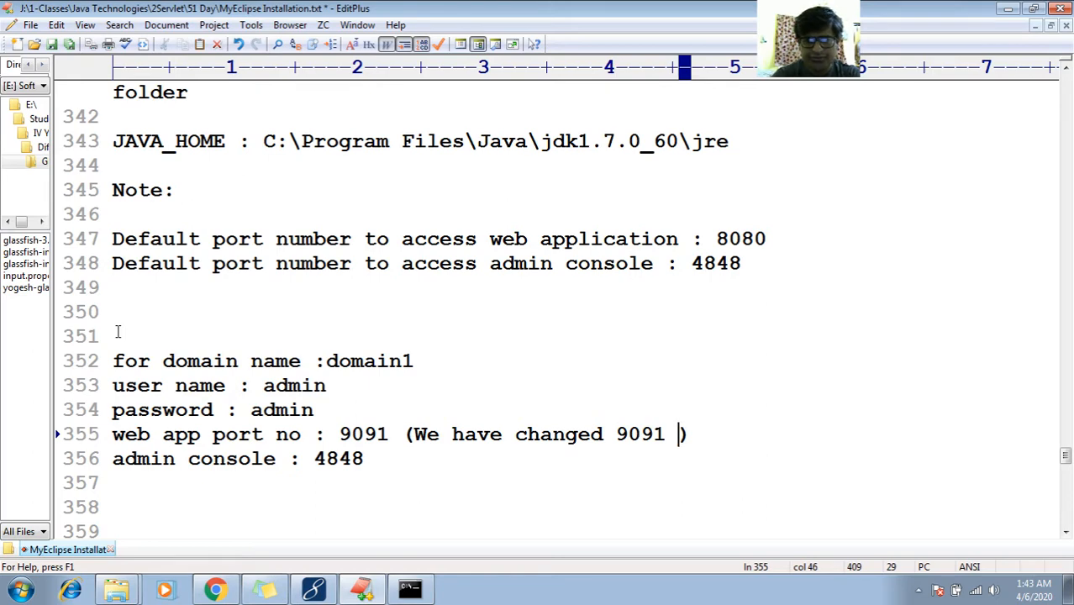
pyautogui.press('Left')
pyautogui.press('Left')
pyautogui.press('Left')
pyautogui.press('Left')
pyautogui.press('Left')
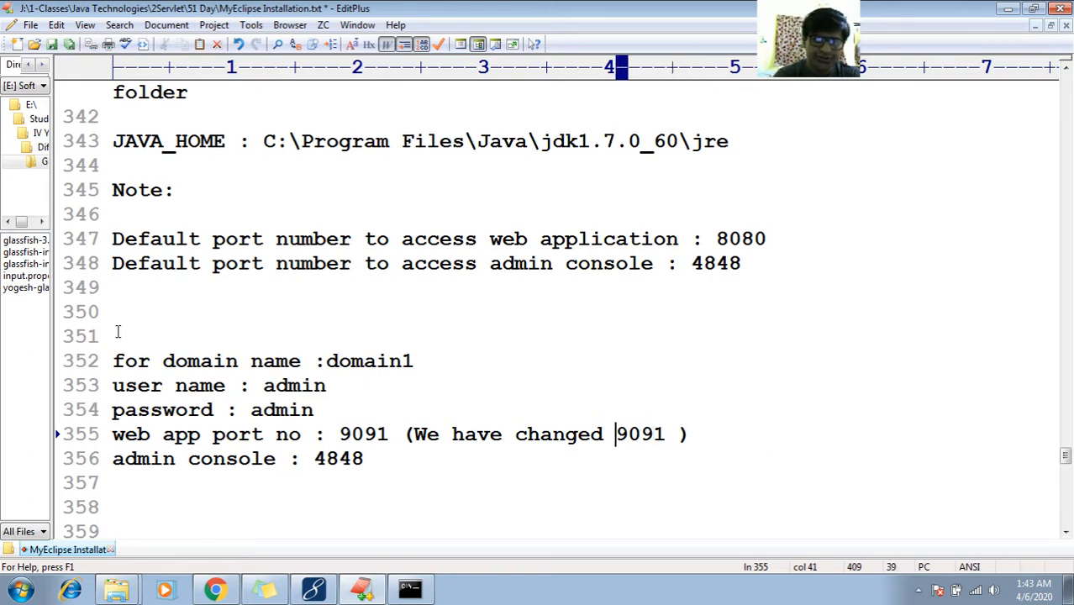
pyautogui.write('ti')
pyautogui.press('BackSpace')
pyautogui.press('BackSpace')
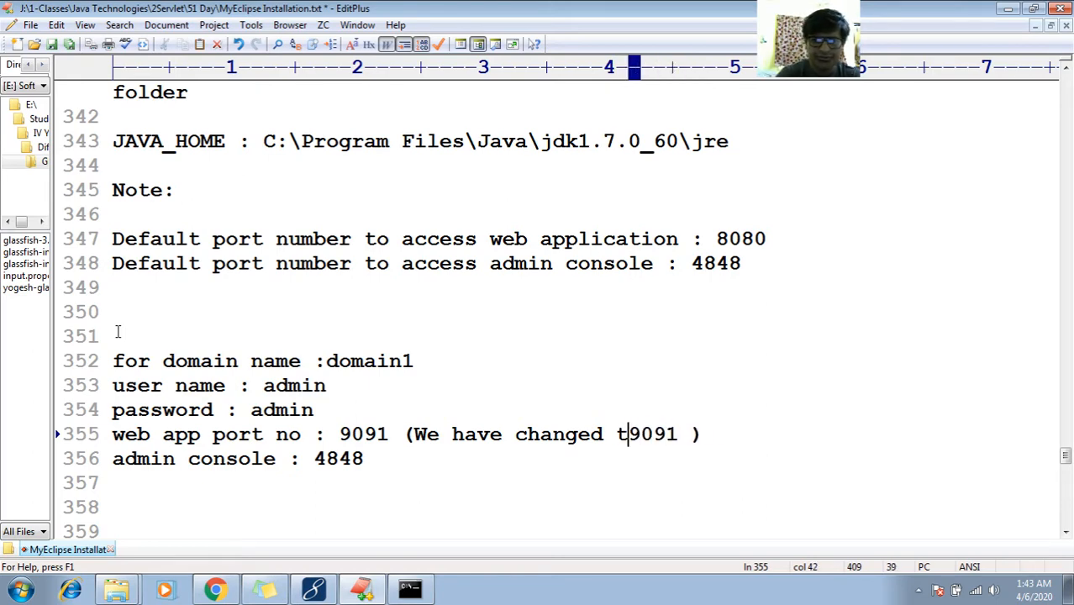
pyautogui.write('o')
# Complete the web app port note as '(We have changed to 9091 from 8080 port no.)'
pyautogui.press('End')
pyautogui.press('Left')
pyautogui.press('Left')
pyautogui.write('fom')
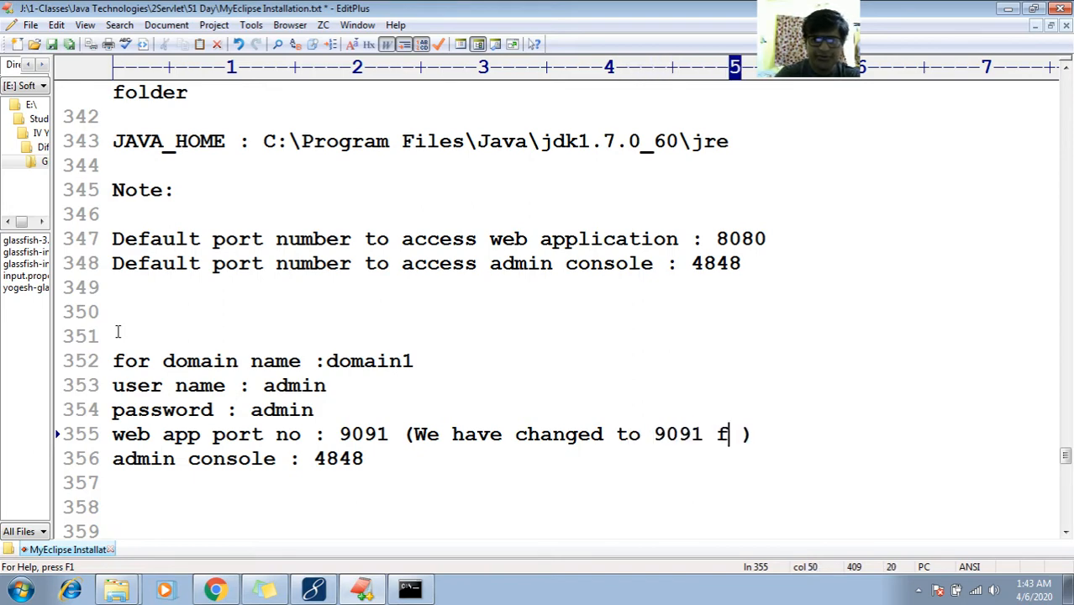
pyautogui.press('BackSpace')
pyautogui.press('BackSpace')
pyautogui.write('rom 80')
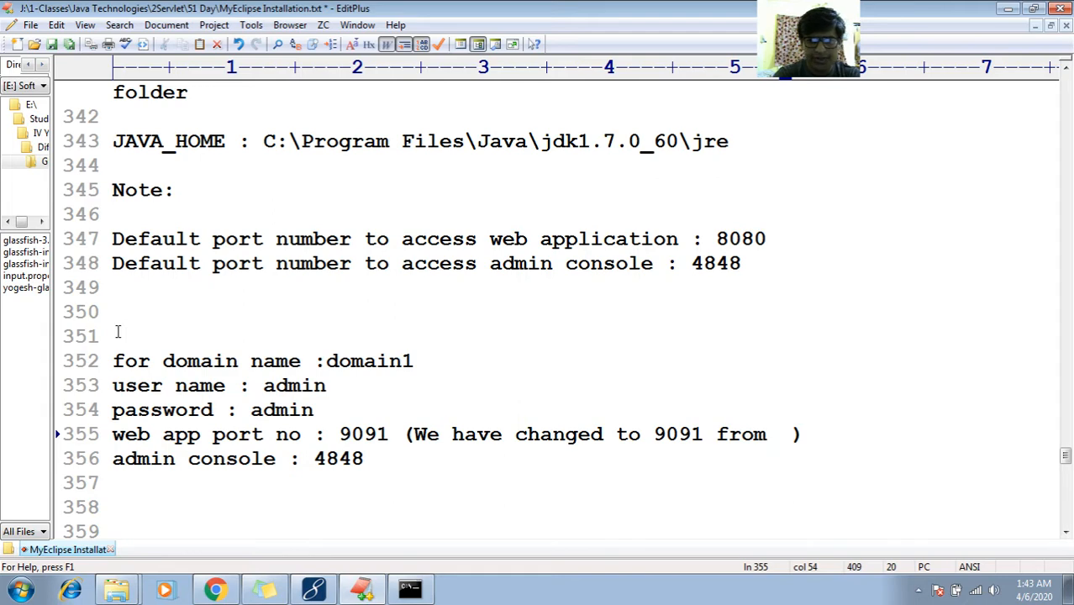
pyautogui.write('80 po')
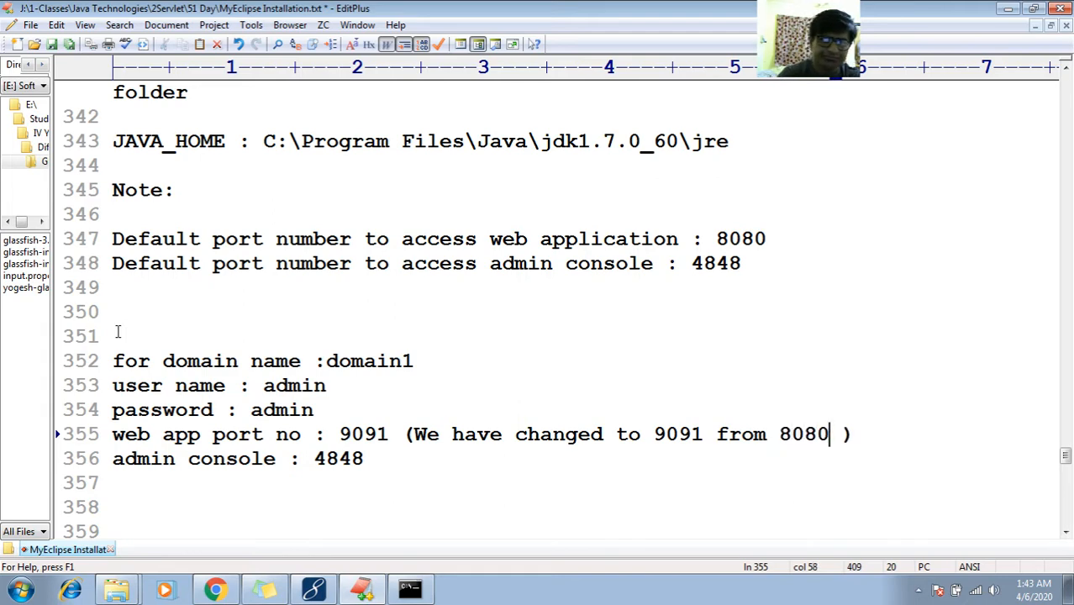
pyautogui.write('nt')
pyautogui.press('BackSpace')
pyautogui.press('BackSpace')
pyautogui.write('r')
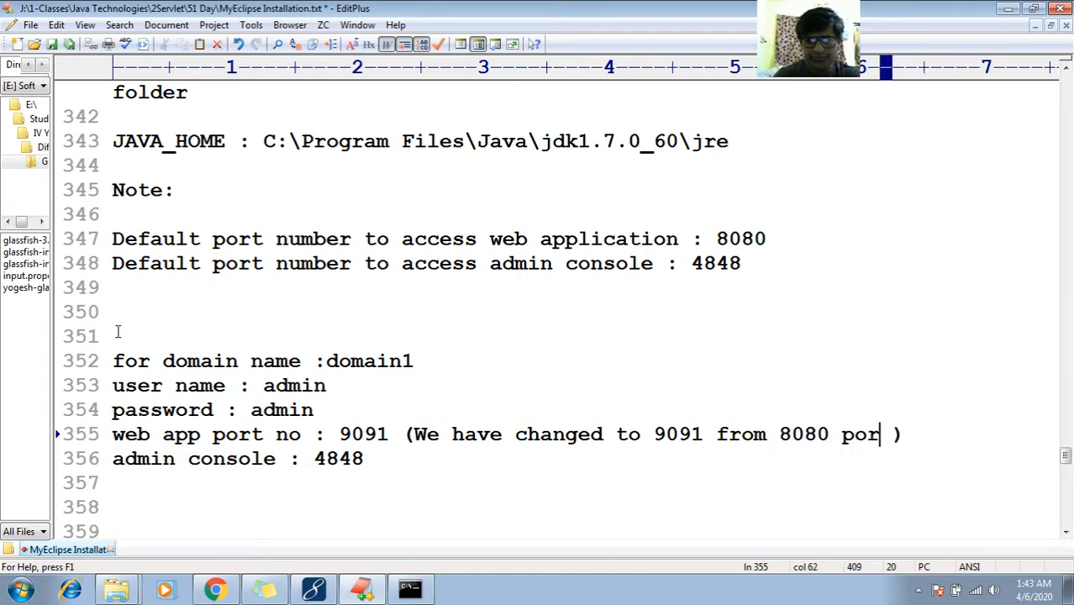
pyautogui.press('BackSpace')
pyautogui.write('t no.')
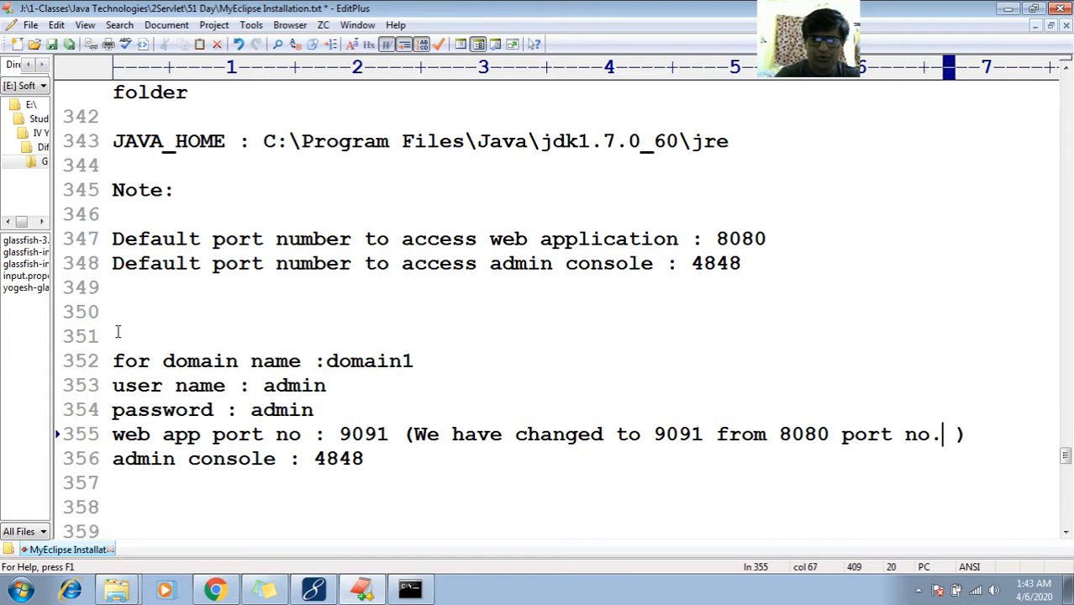
pyautogui.press('Delete')
# Remove an extra blank line above the domain name and open a new line below the port notes
pyautogui.press('Down')
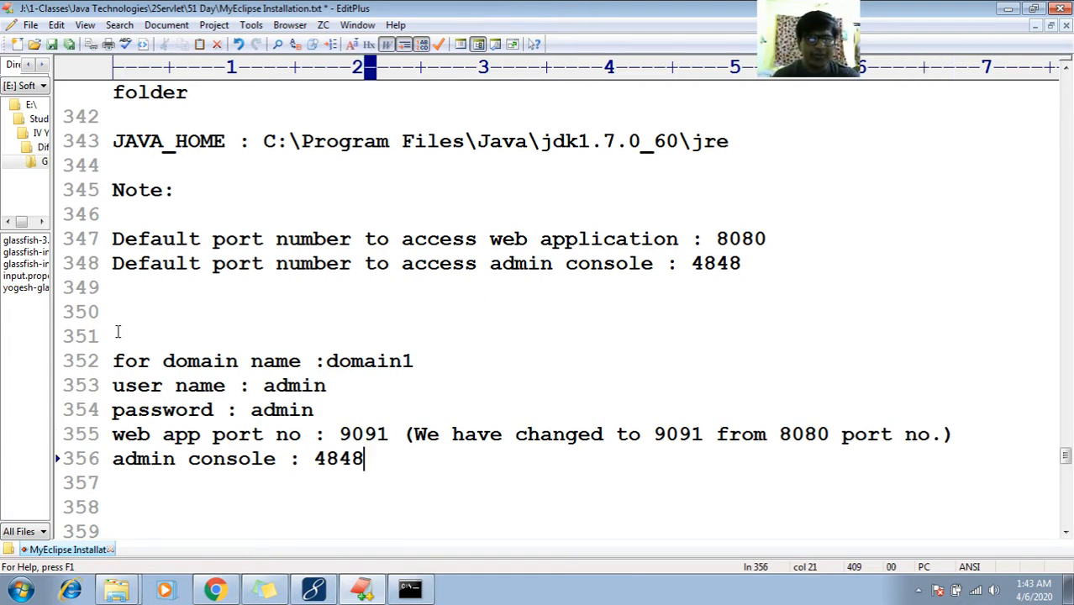
pyautogui.press('Up')
pyautogui.press('Up')
pyautogui.press('Up')
pyautogui.press('Up')
pyautogui.press('Up')
pyautogui.press('Up')
pyautogui.press('Up')
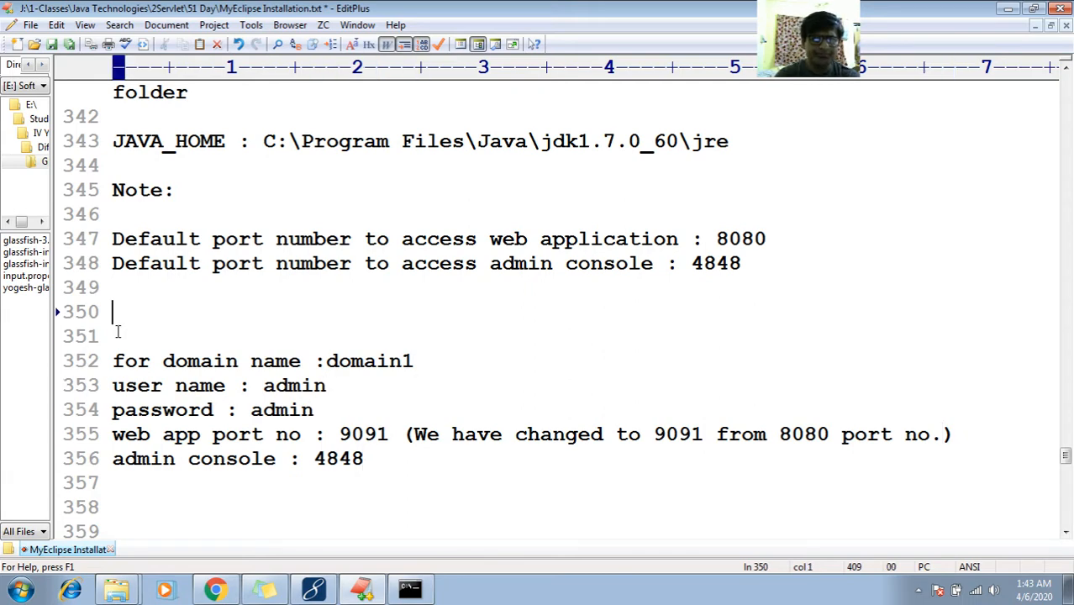
pyautogui.press('Delete')
pyautogui.press('Delete')
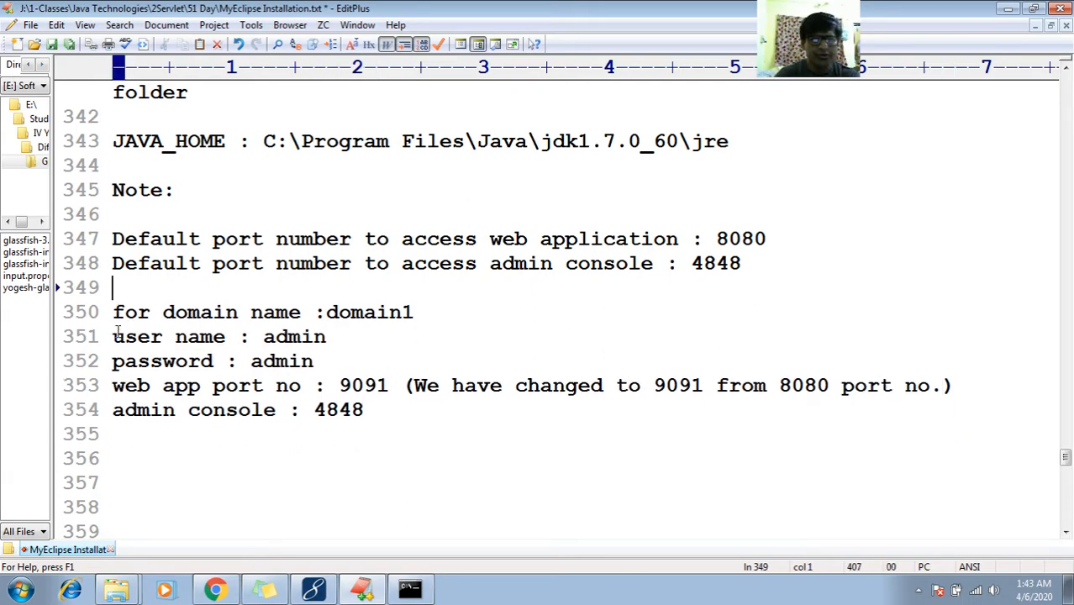
pyautogui.press('Down')
pyautogui.press('Down')
pyautogui.press('Down')
pyautogui.press('Down')
pyautogui.press('Down')
pyautogui.press('Down')
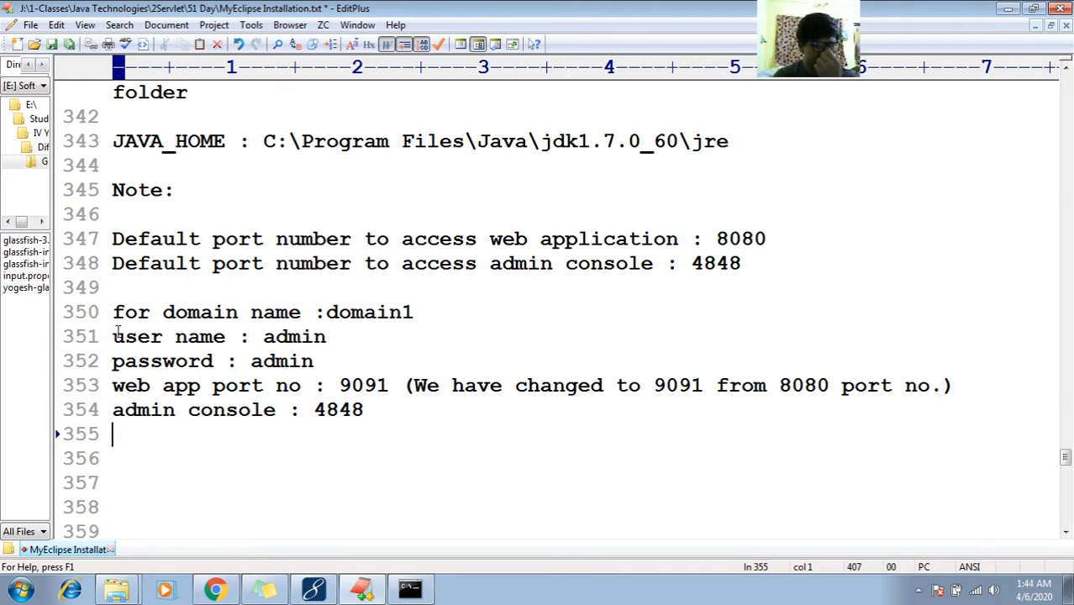
pyautogui.press('Return')
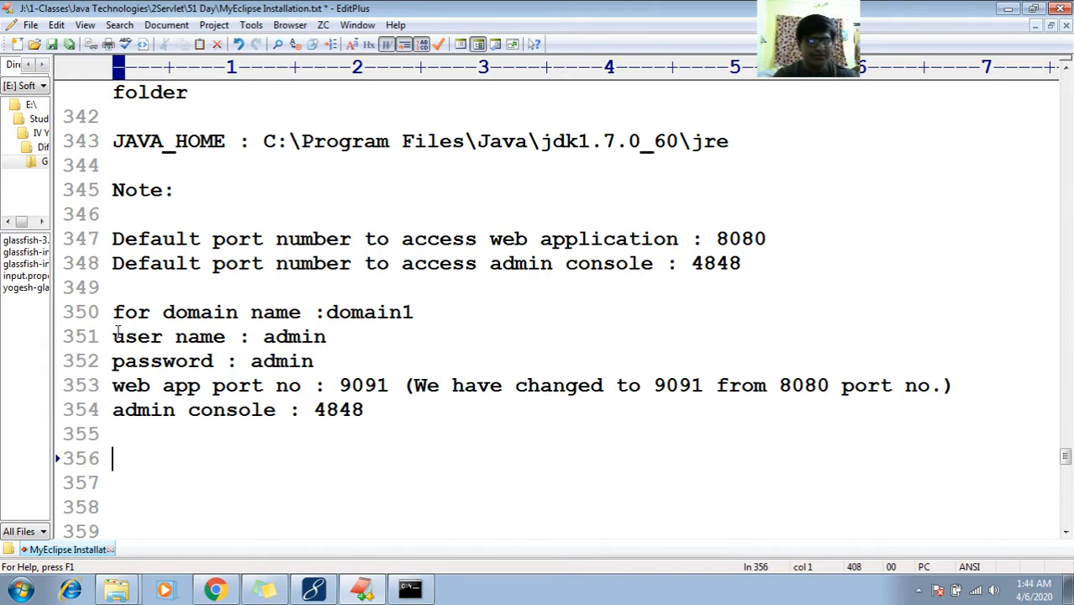
# Write the note 'jar file that represents all jee api in glassfish : javaee.jar'
pyautogui.write('jar file ')
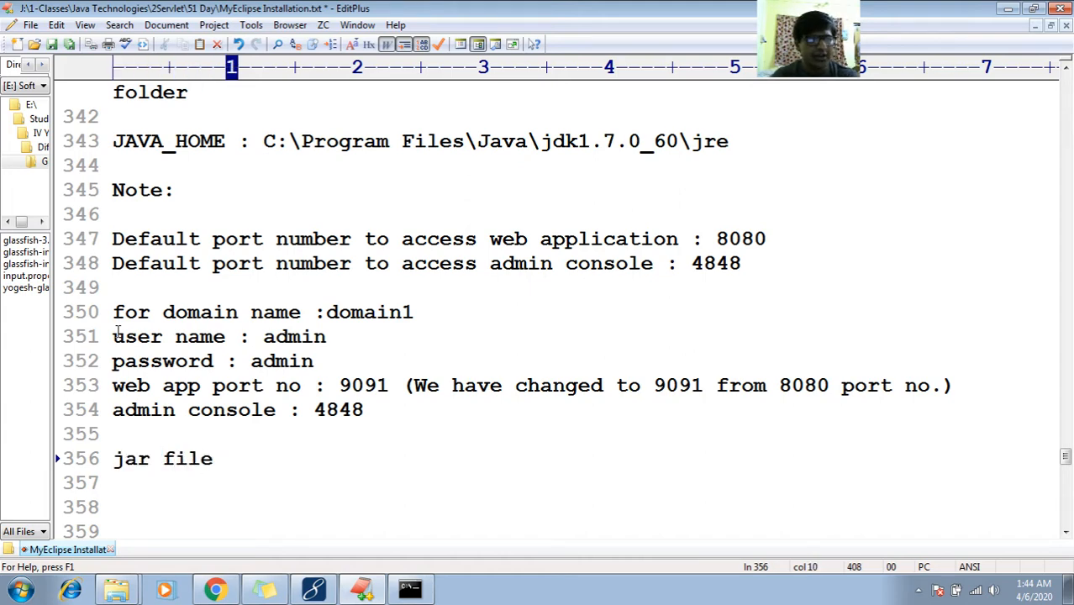
pyautogui.write('that r')
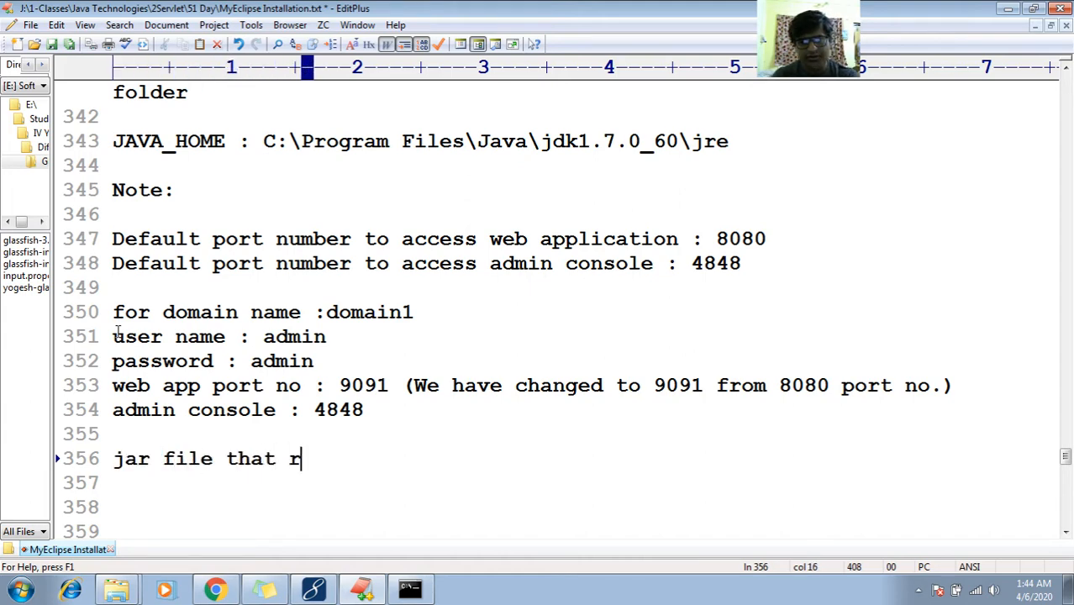
pyautogui.write('epresents a')
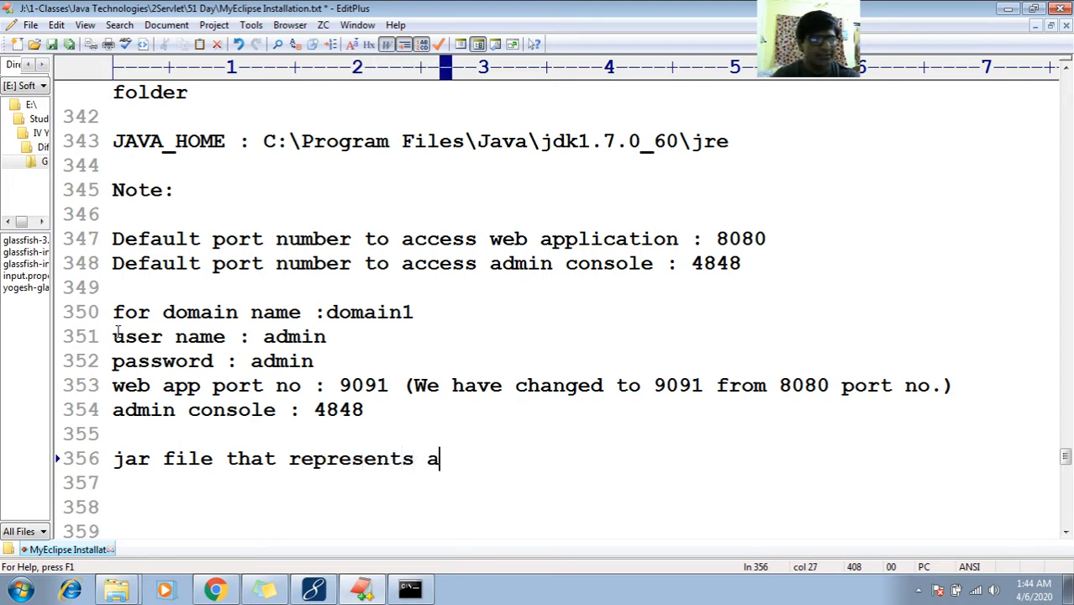
pyautogui.write('ll jee api ')
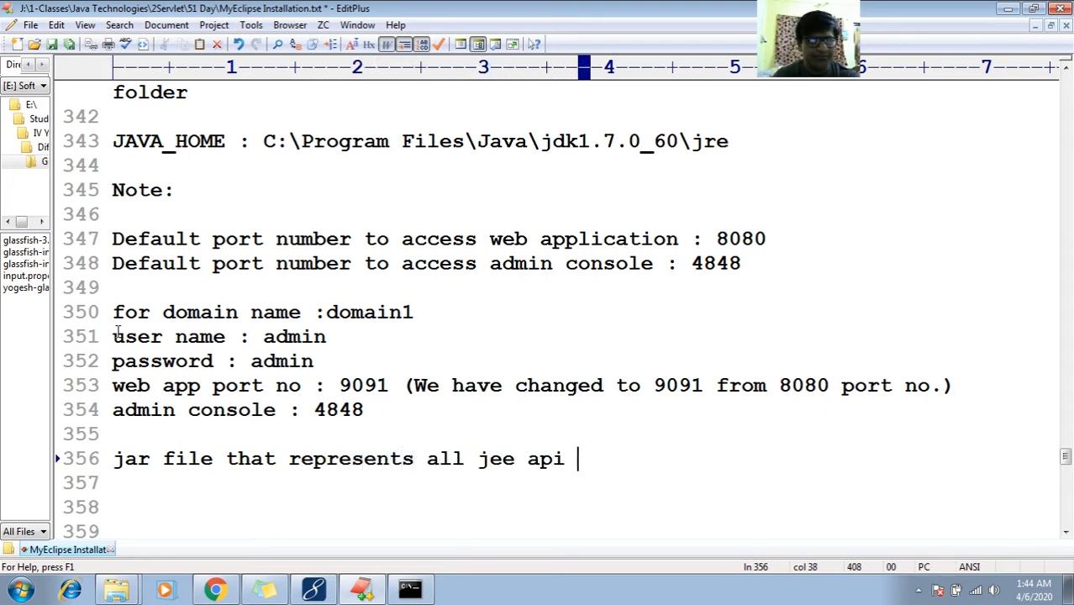
pyautogui.write('in glass')
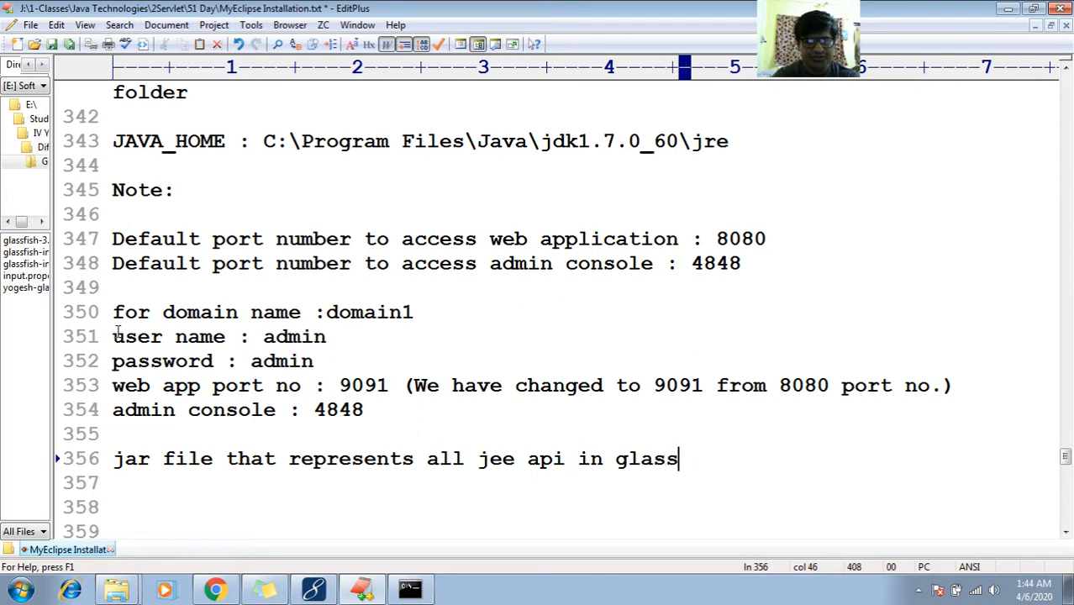
pyautogui.write('fish : ')
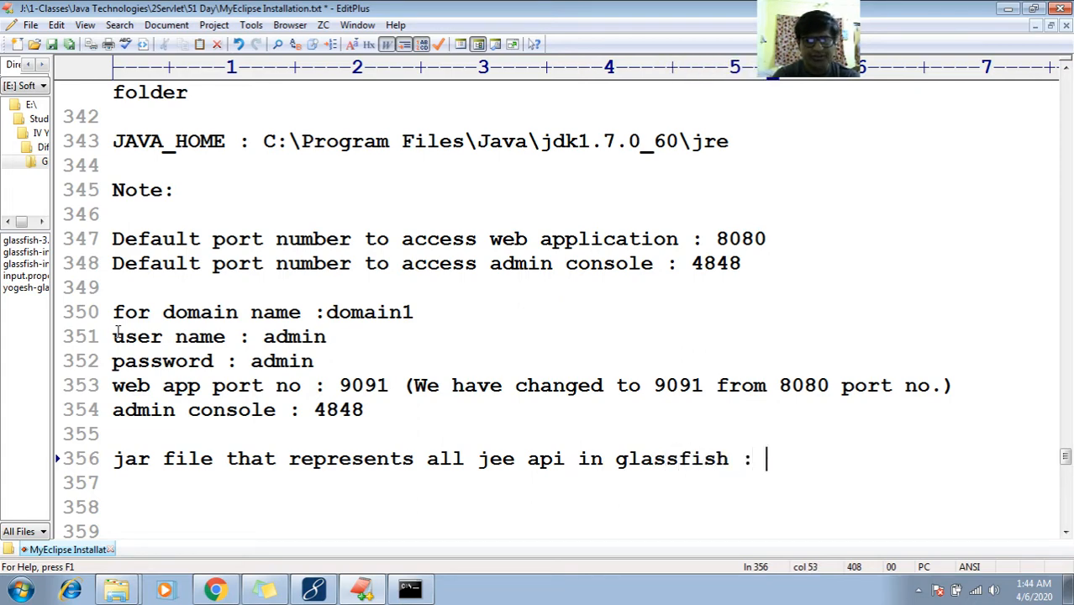
pyautogui.write('javaee.jar')
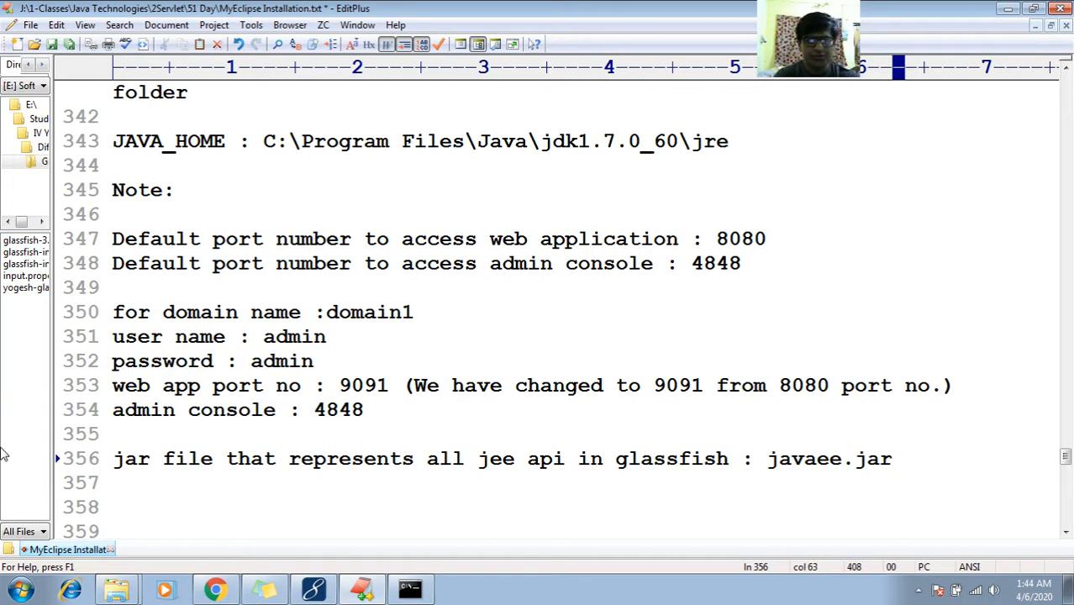
pyautogui.press('super+e')
# Browse to C:\glassfish3\glassfish\lib, select javaee.jar and take its full path back to the notes
pyautogui.doubleClick(211, 107)
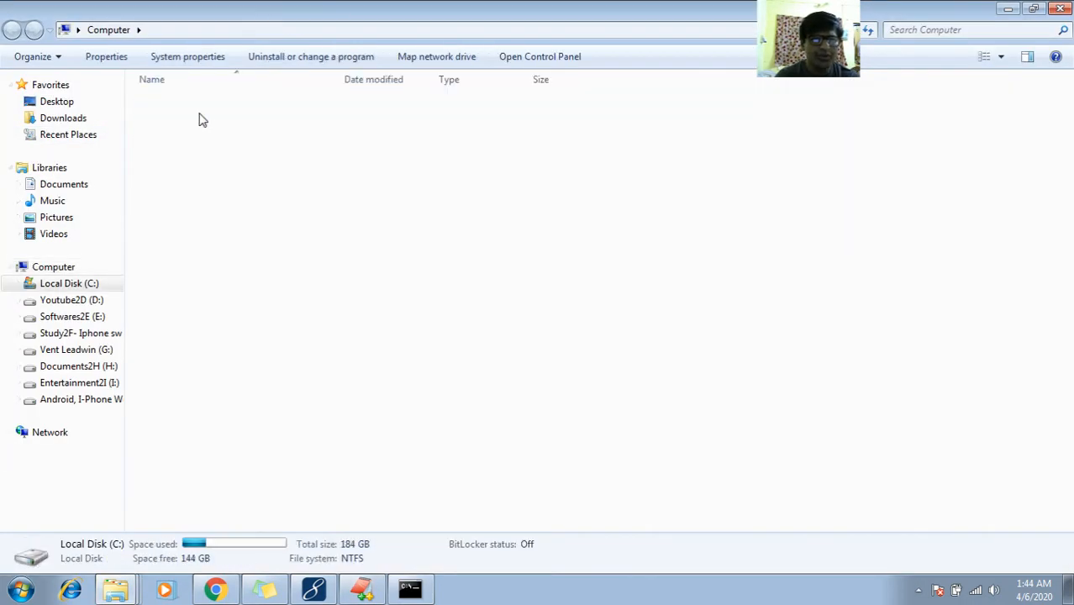
pyautogui.doubleClick(191, 124)
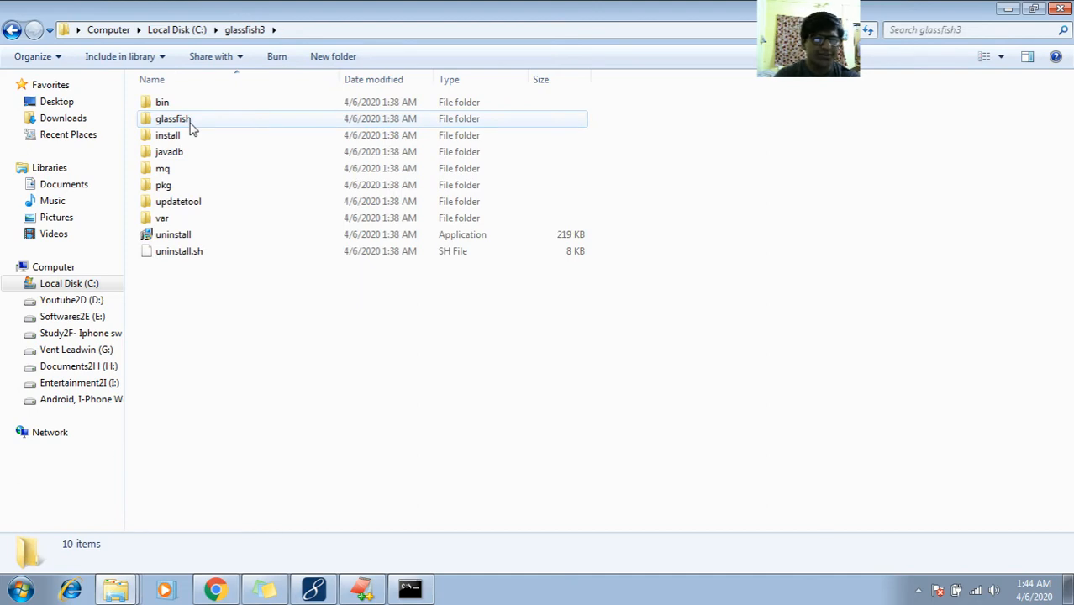
pyautogui.doubleClick(191, 124)
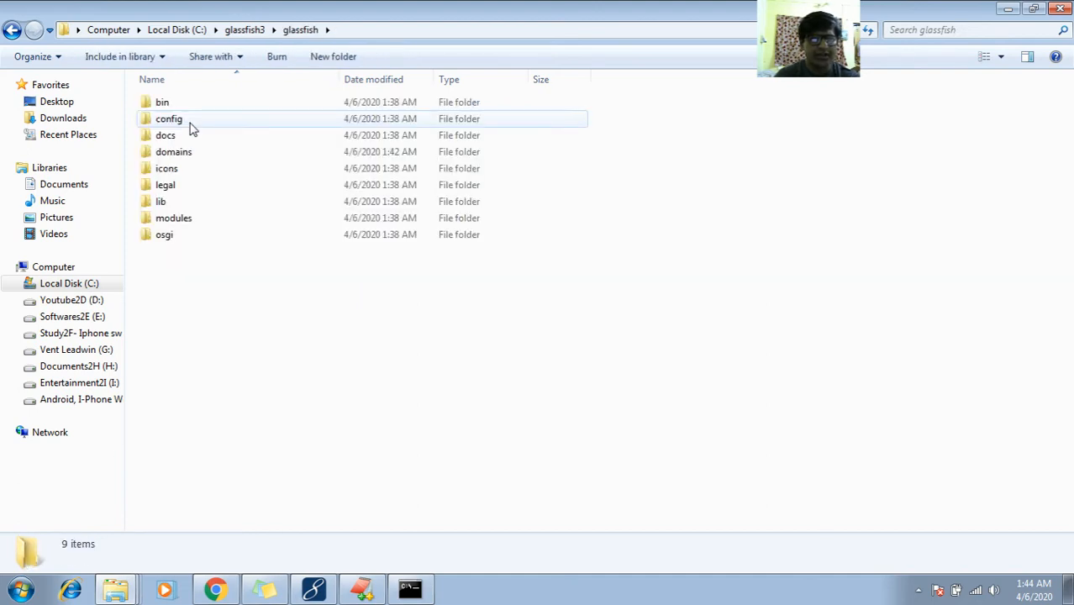
pyautogui.doubleClick(174, 203)
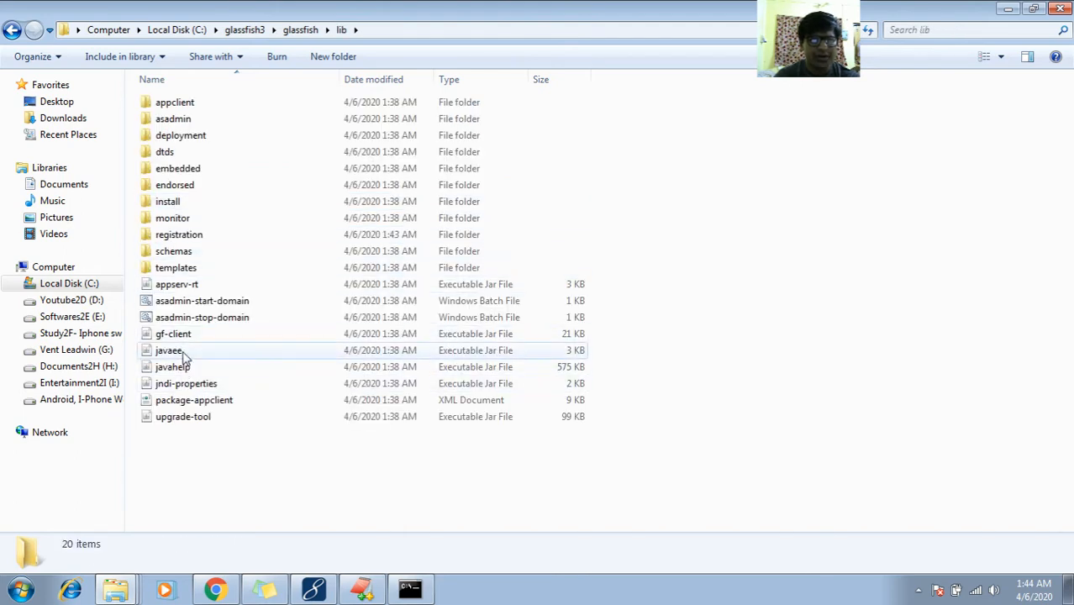
pyautogui.click(173, 352)
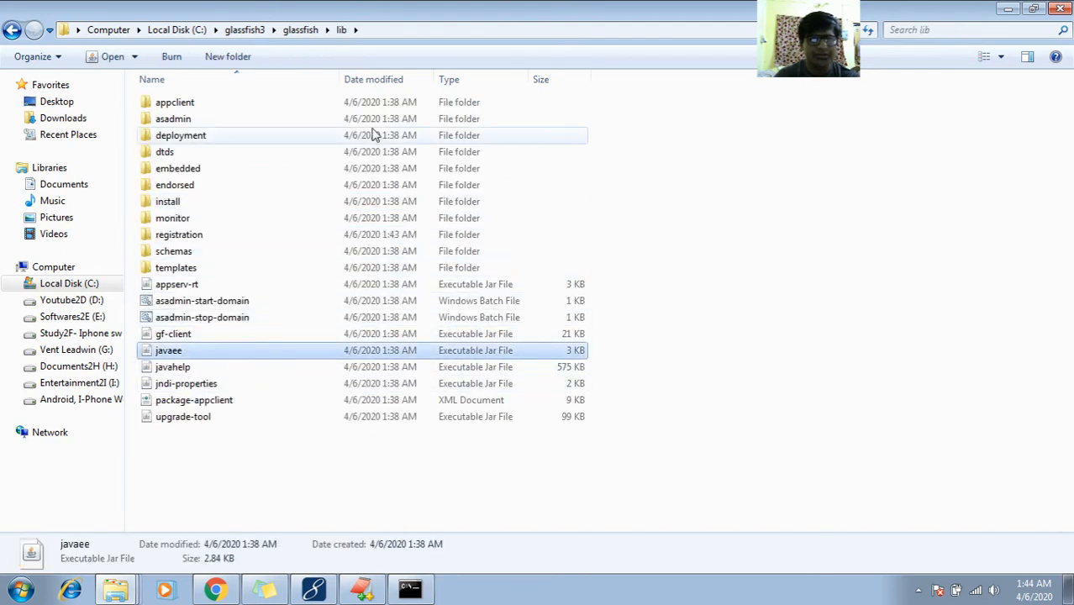
pyautogui.click(430, 31)
pyautogui.click(430, 34)
pyautogui.write('\\glassfish3\\glassfish\\lib\\')
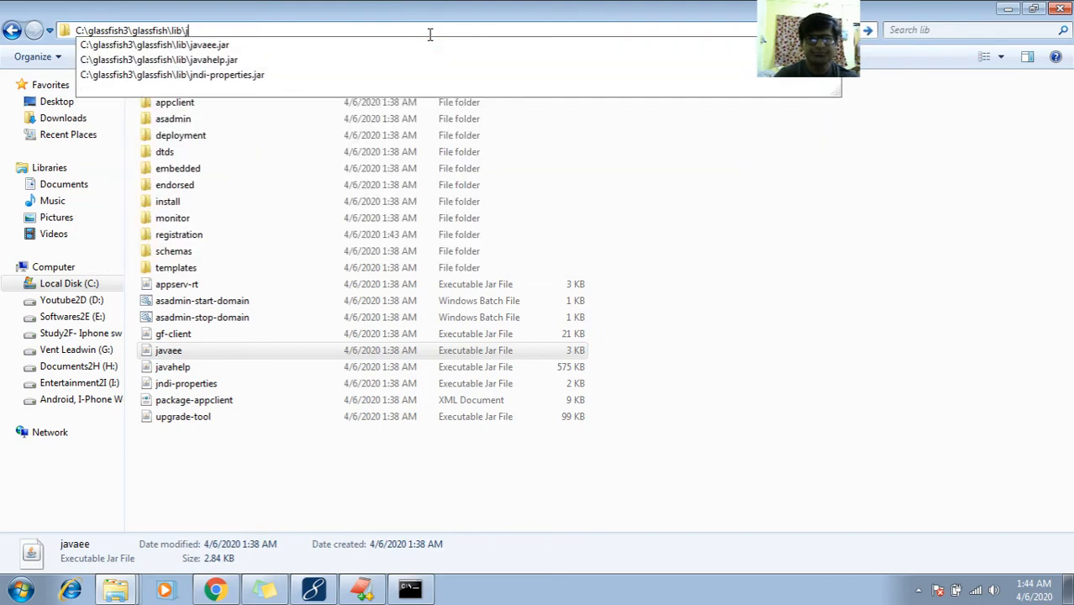
pyautogui.write('java')
pyautogui.press('Down')
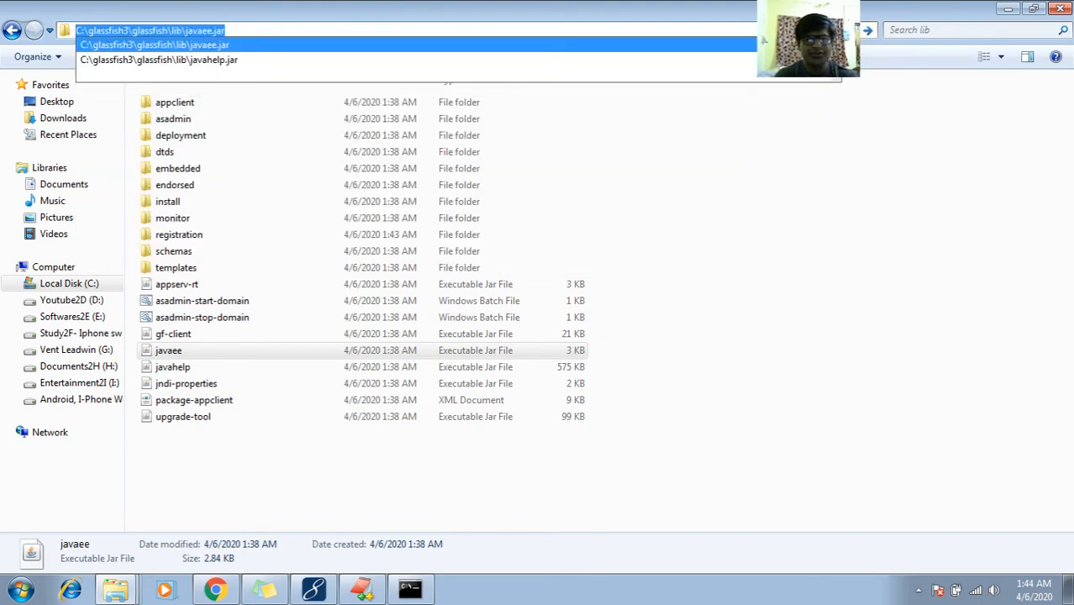
pyautogui.hotkey('alt', 'Tab')
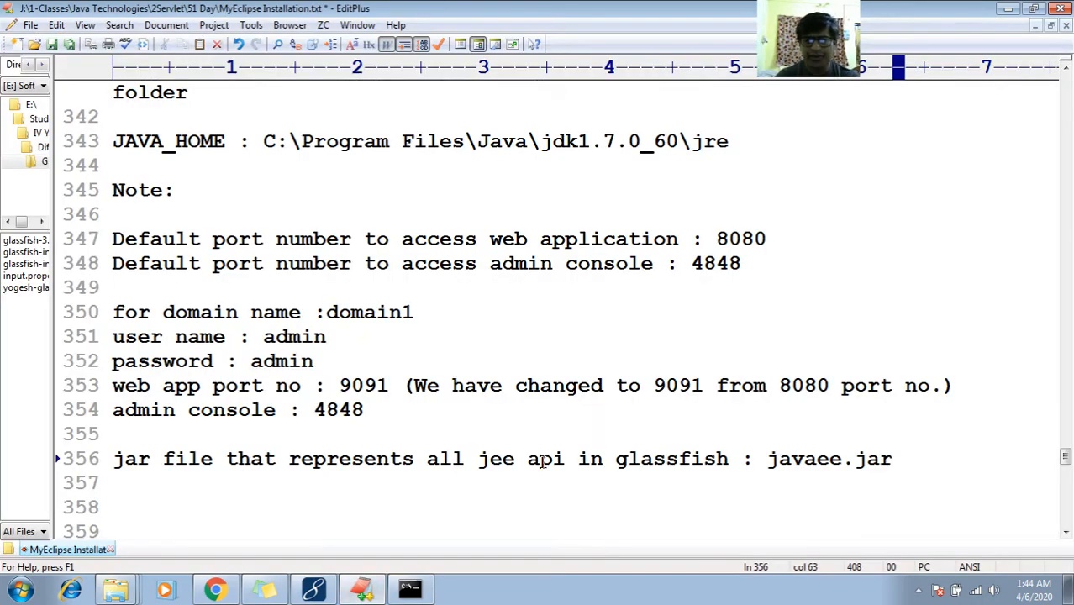
# Paste the path C:\glassfish3\glassfish\lib\javaee.jar below the jar note, followed by blank lines
pyautogui.press('Return')
pyautogui.write('C:\\glassfish3\\glassfish\\lib\\javaee.jar')
pyautogui.press('Return')
pyautogui.press('Return')
pyautogui.press('Return')
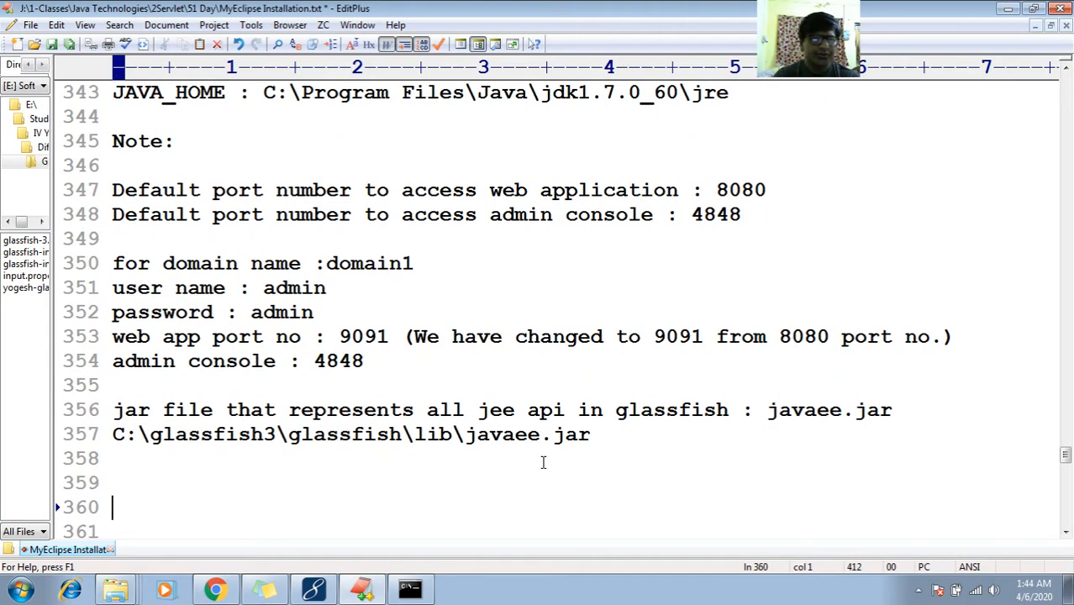
pyautogui.press('Down')
pyautogui.press('Down')
pyautogui.press('Down')
pyautogui.press('Down')
pyautogui.press('Down')
pyautogui.press('Up')
pyautogui.press('Up')
pyautogui.press('Up')
pyautogui.press('Up')
pyautogui.press('Up')
pyautogui.press('Up')
pyautogui.press('Up')
pyautogui.press('Down')
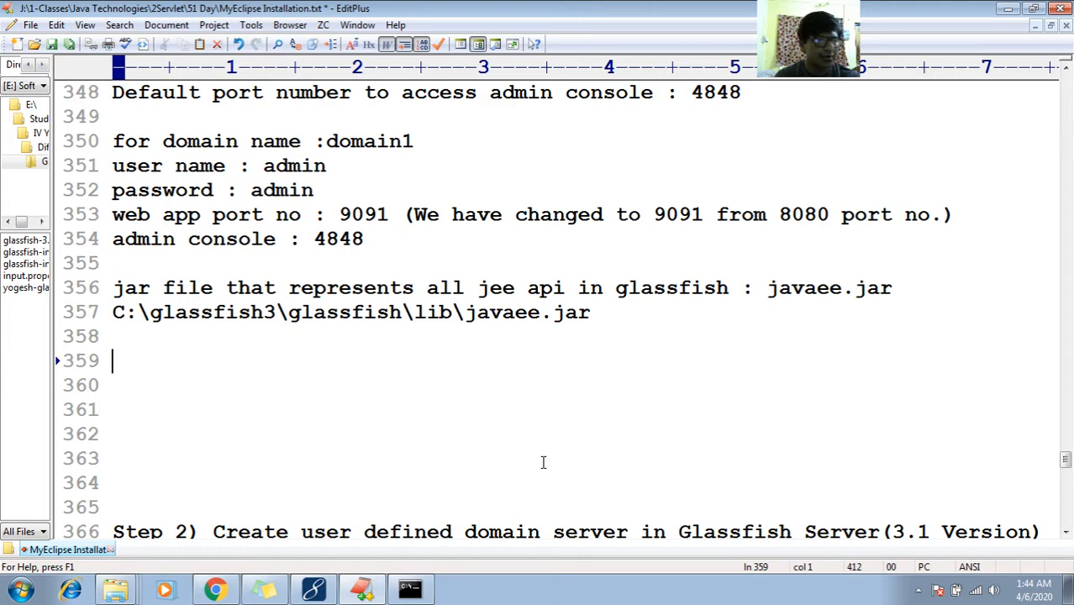
# Insert 'default' before 'domain' and append '(we have assigned password)' to the password line
pyautogui.press('Up')
pyautogui.press('Up')
pyautogui.press('Up')
pyautogui.press('Up')
pyautogui.press('Up')
pyautogui.press('Up')
pyautogui.press('Up')
pyautogui.press('Up')
pyautogui.press('Up')
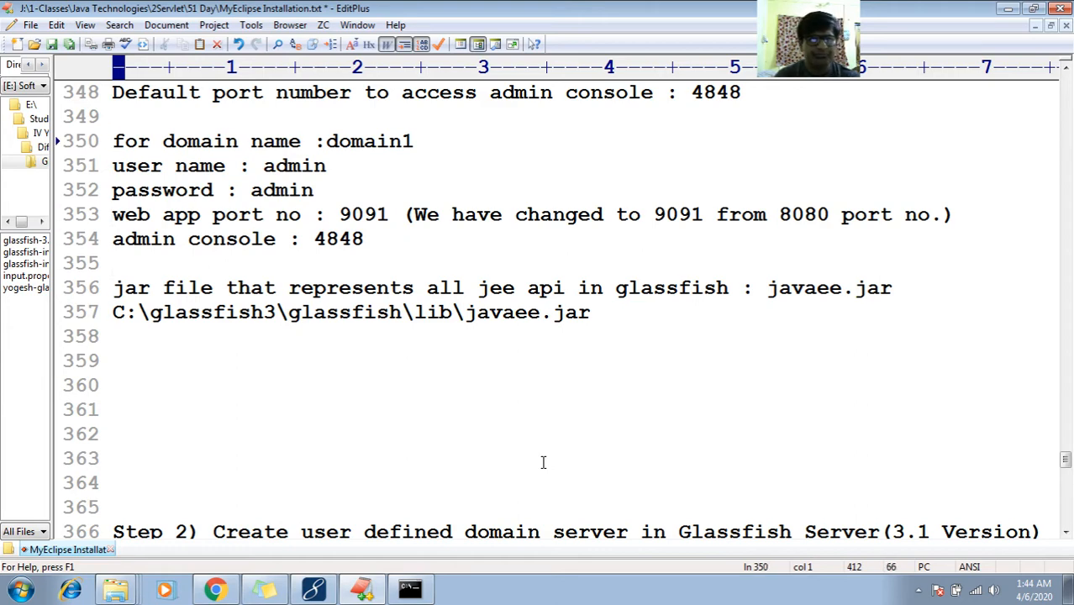
pyautogui.press('Right')
pyautogui.press('Right')
pyautogui.press('Right')
pyautogui.press('Right')
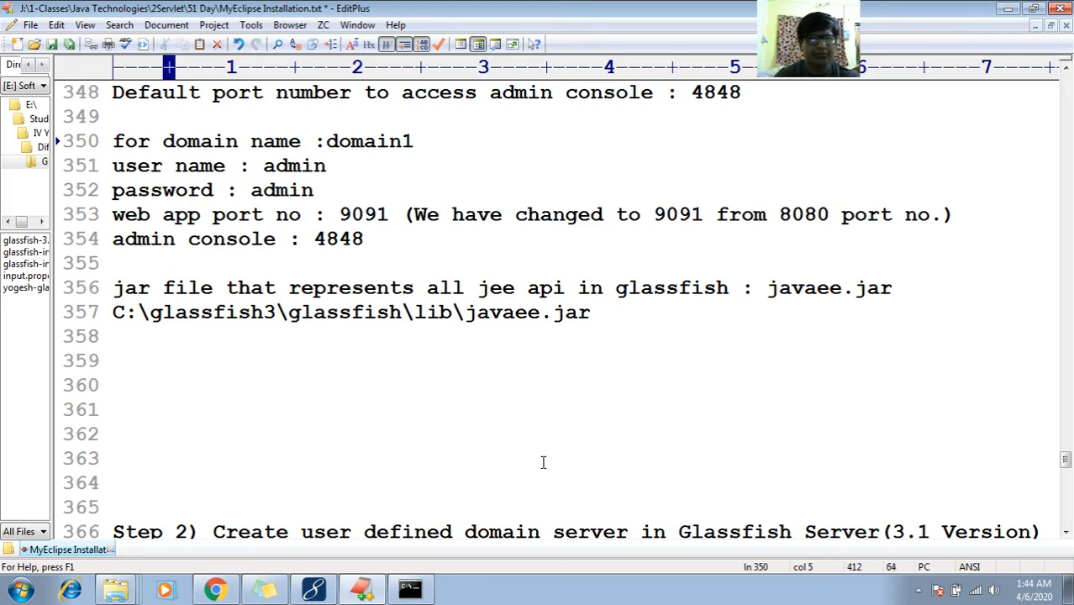
pyautogui.write('default')
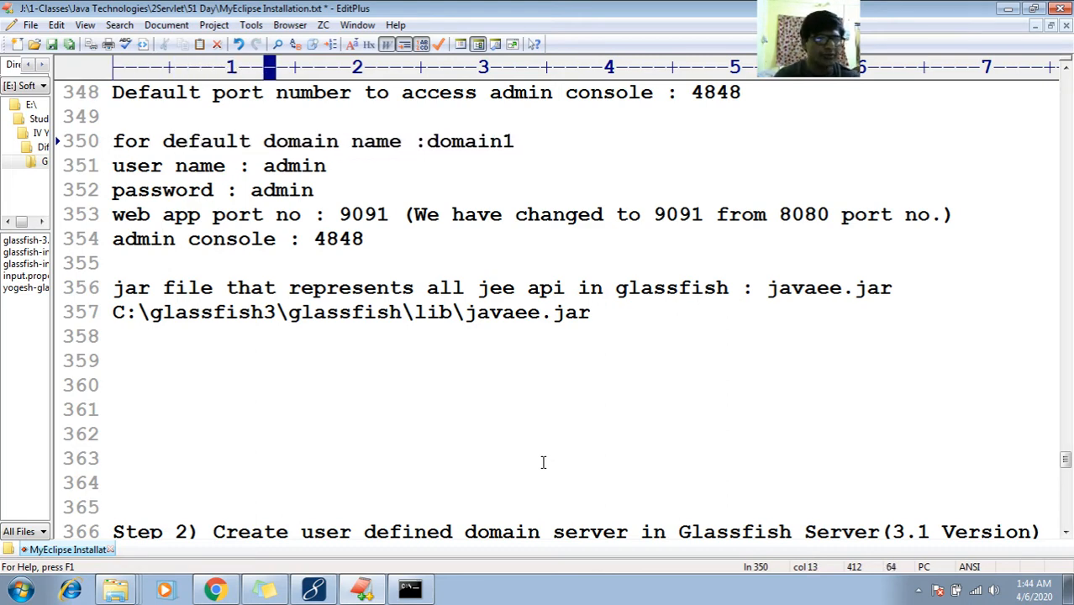
pyautogui.press('Down')
pyautogui.press('Down')
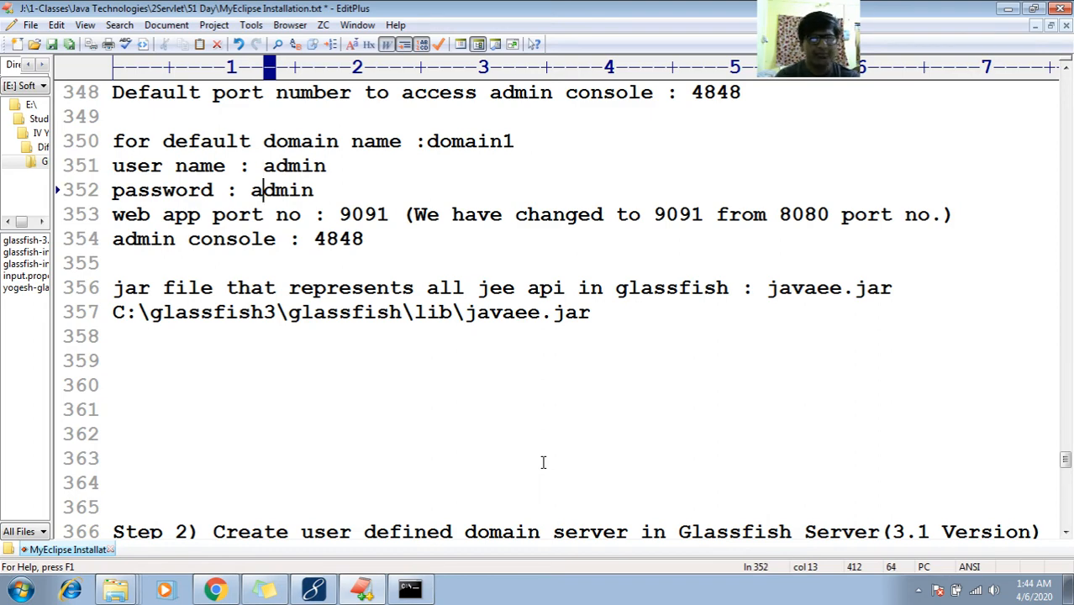
pyautogui.press('End')
pyautogui.write('(we')
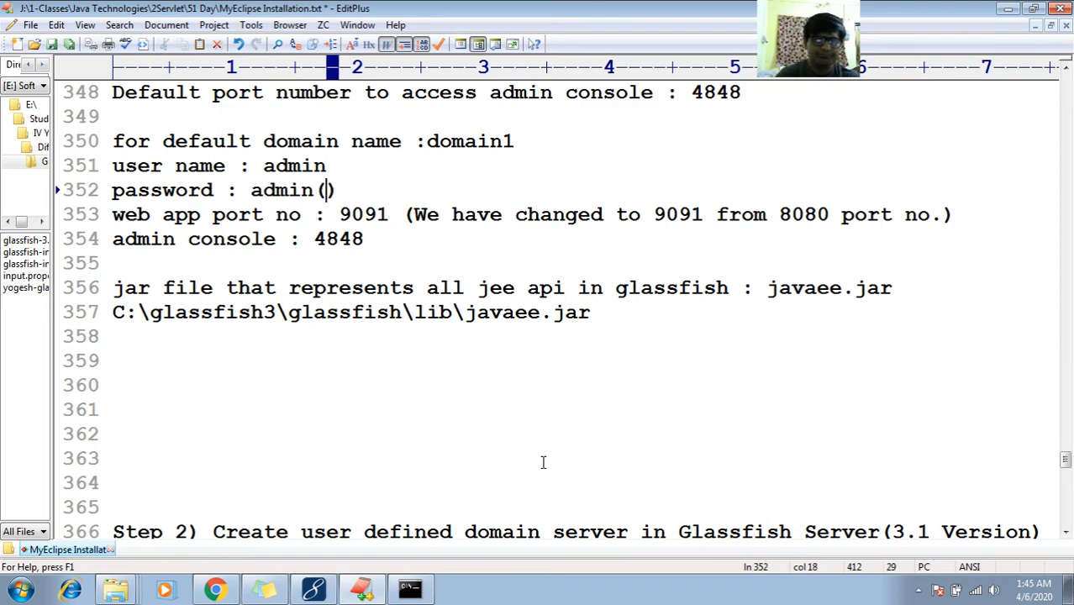
pyautogui.write(' have assigne')
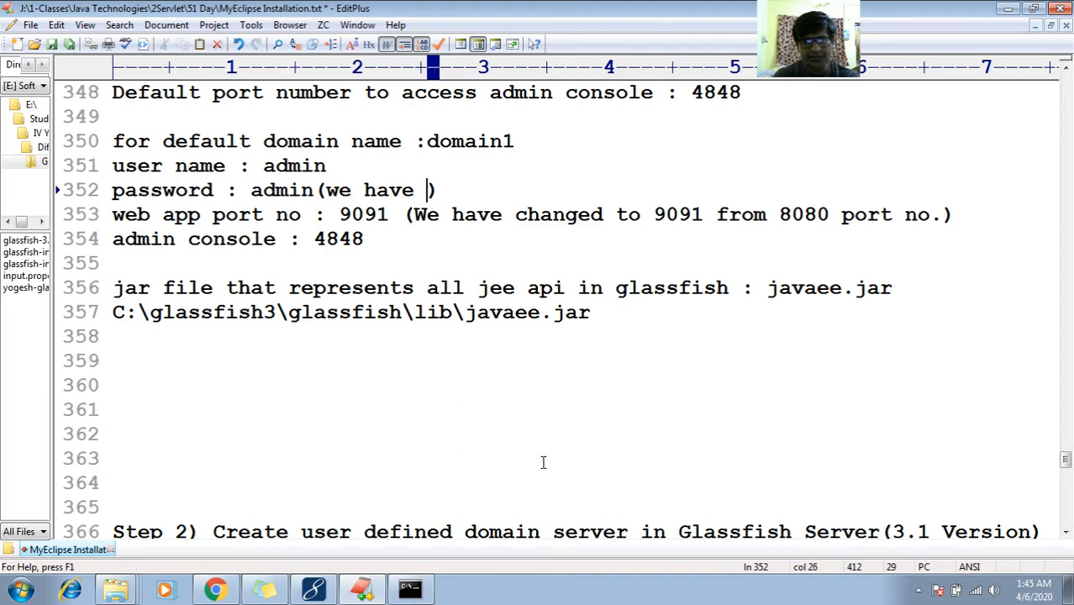
pyautogui.write('d pass')
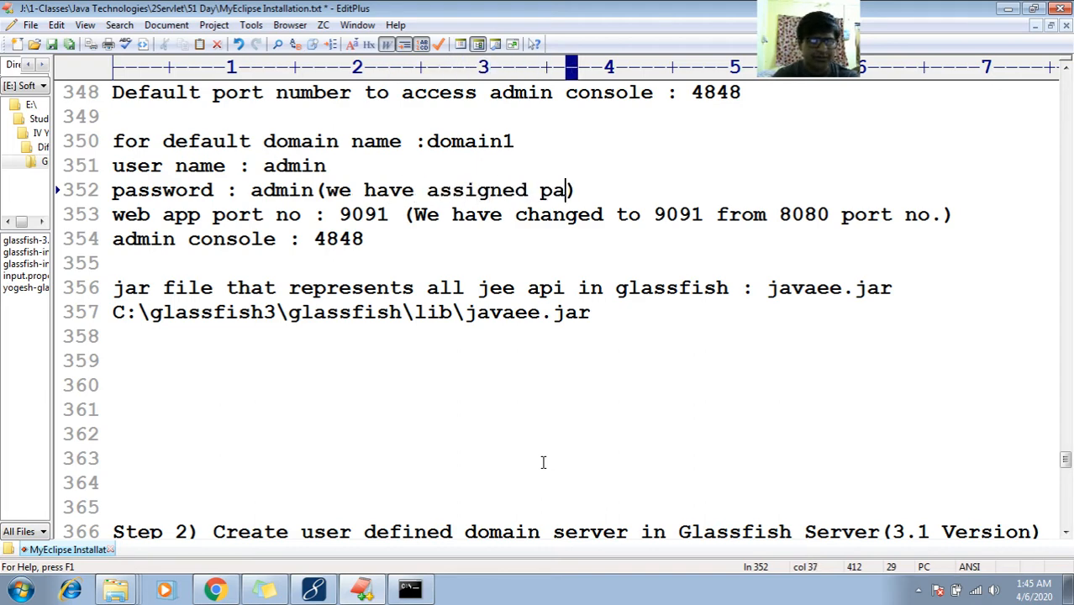
pyautogui.press('BackSpace')
pyautogui.press('BackSpace')
pyautogui.press('BackSpace')
pyautogui.press('BackSpace')
pyautogui.write('n')
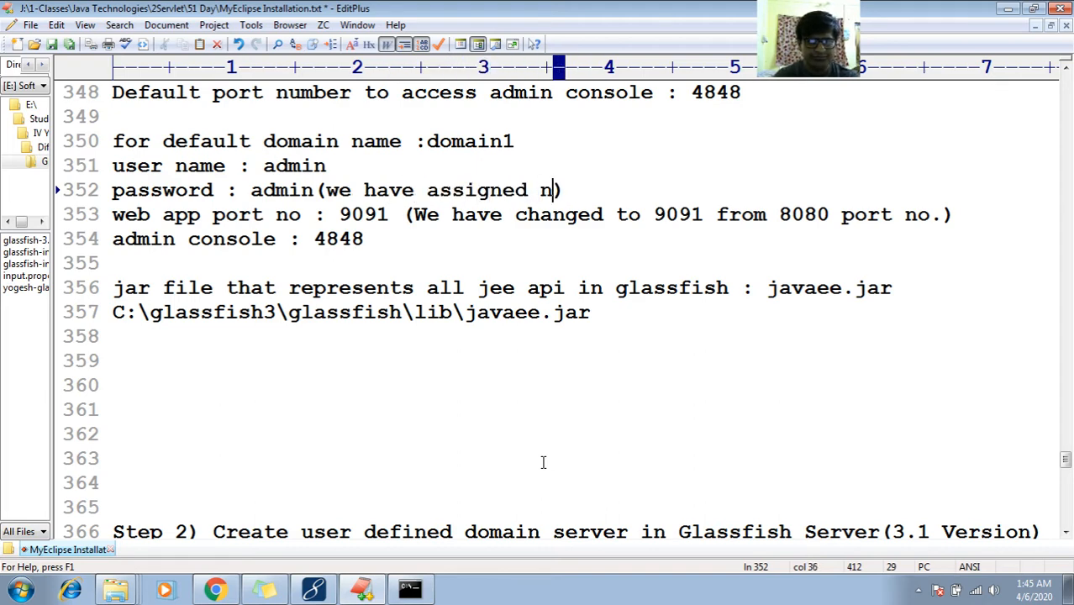
pyautogui.press('BackSpace')
pyautogui.write('password')
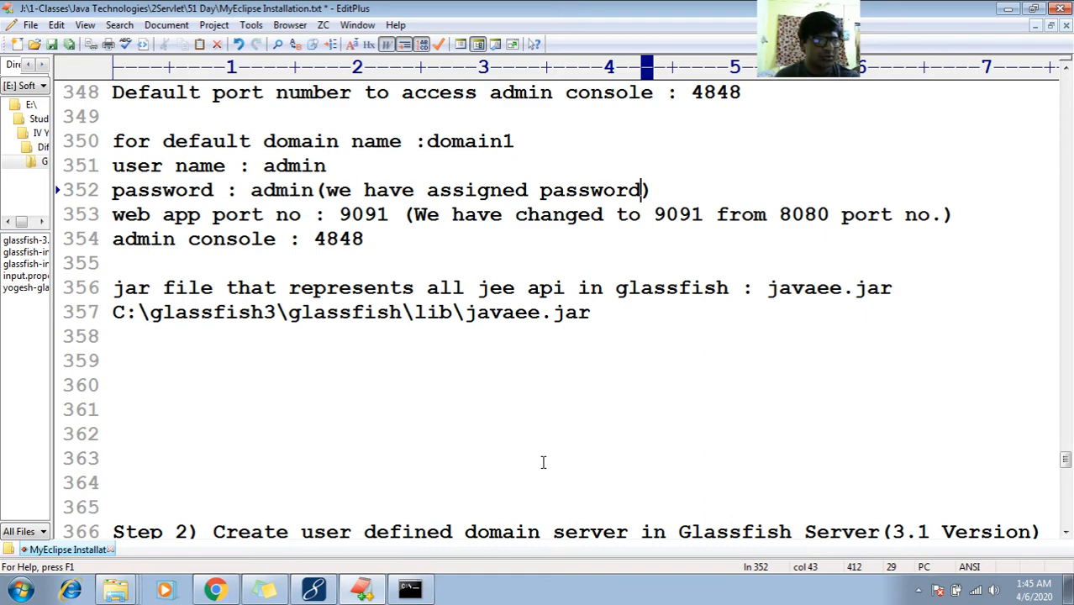
pyautogui.press('Down')
pyautogui.press('Down')
pyautogui.press('Down')
pyautogui.press('Down')
pyautogui.press('Down')
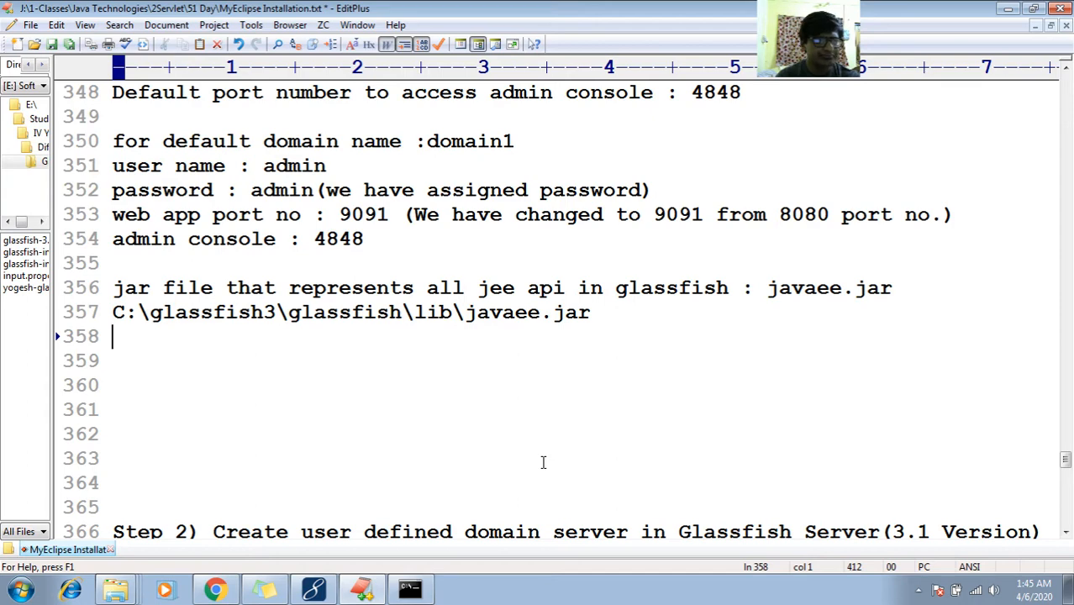
# Trim extra blank lines before Step 2 and add the note 'Test : start the domain 1'
pyautogui.press('Down')
pyautogui.press('Down')
pyautogui.press('Down')
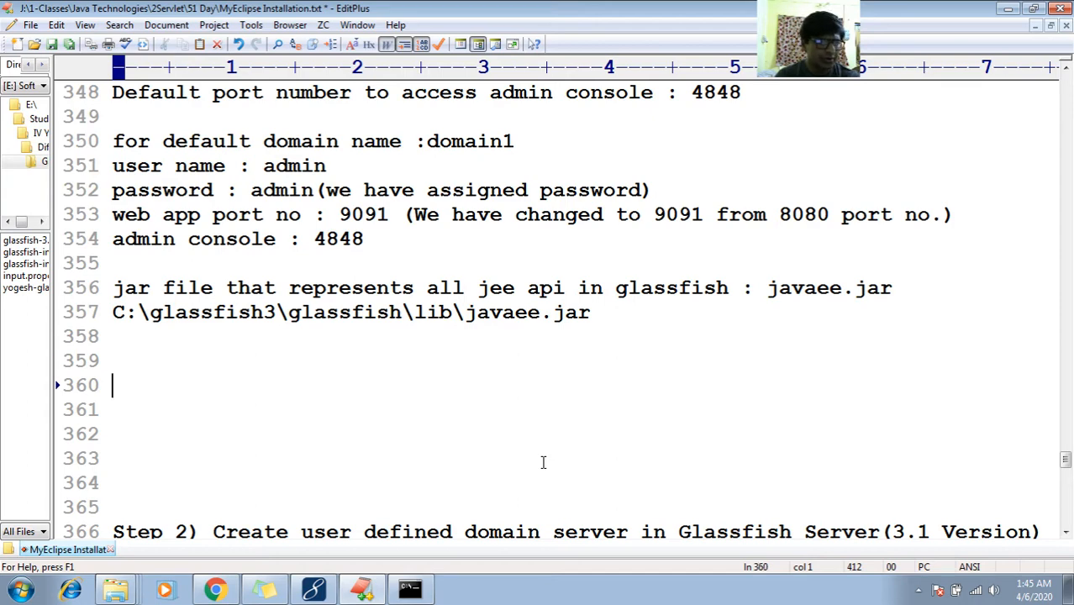
pyautogui.press('Up')
pyautogui.press('Down')
pyautogui.press('Up')
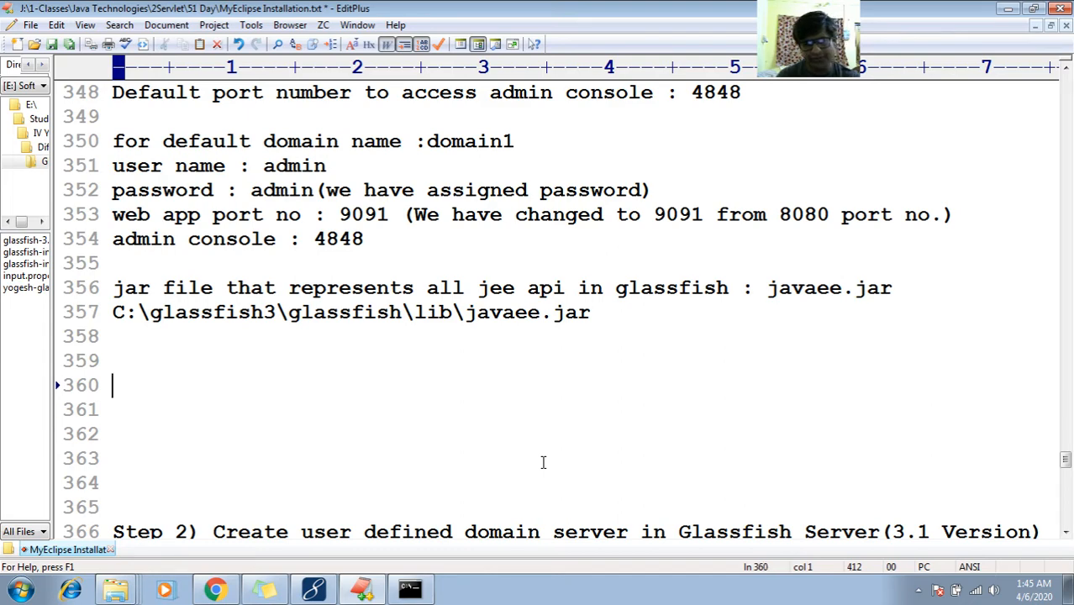
pyautogui.press('Delete')
pyautogui.press('Delete')
pyautogui.press('Delete')
pyautogui.press('Delete')
pyautogui.press('Delete')
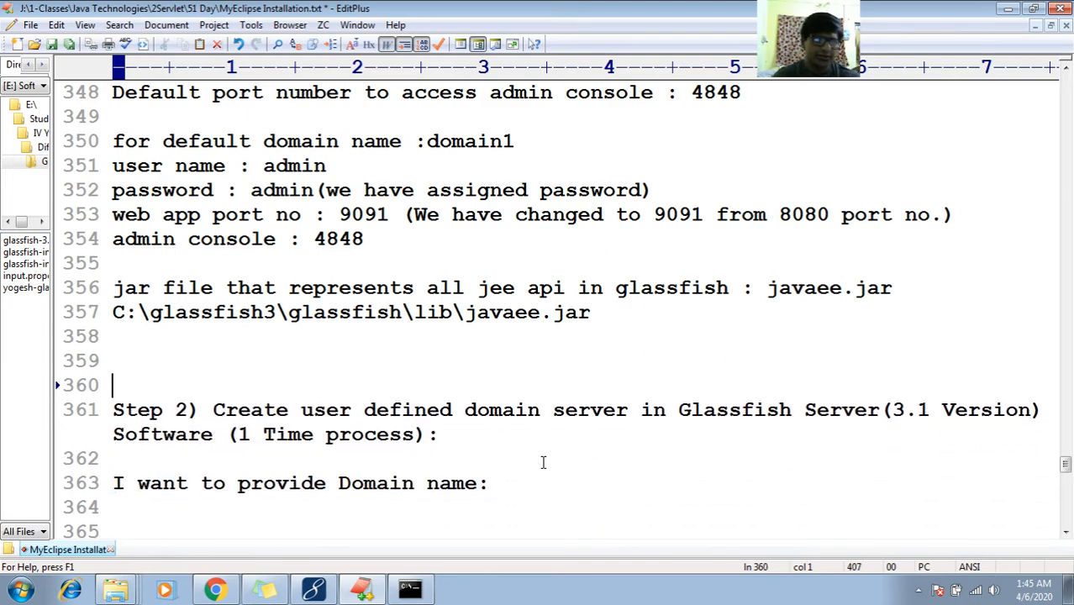
pyautogui.press('Up')
pyautogui.press('Up')
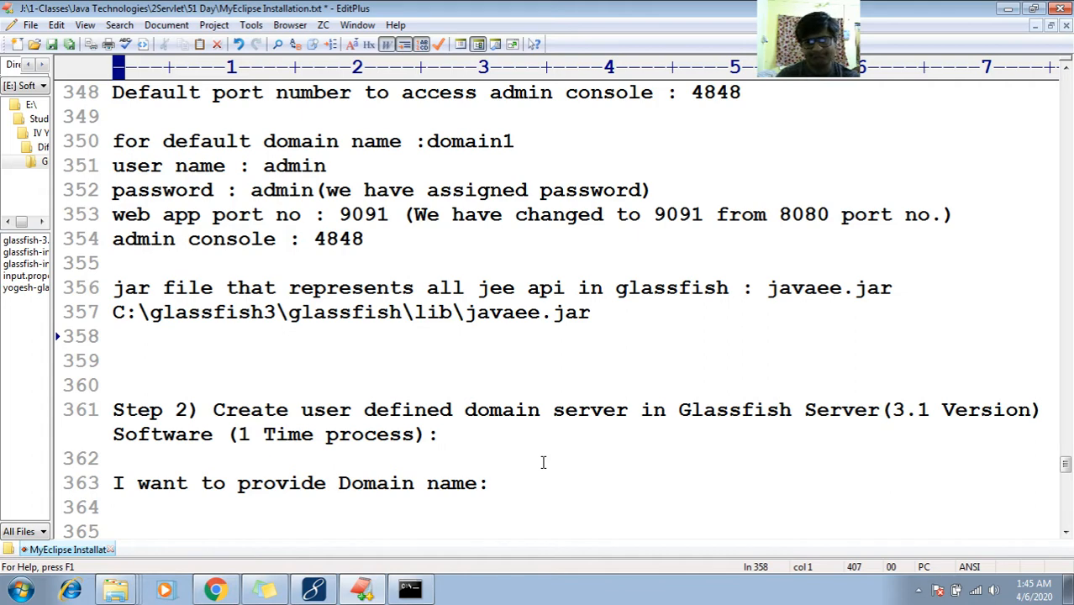
pyautogui.press('Down')
pyautogui.press('Down')
pyautogui.press('Up')
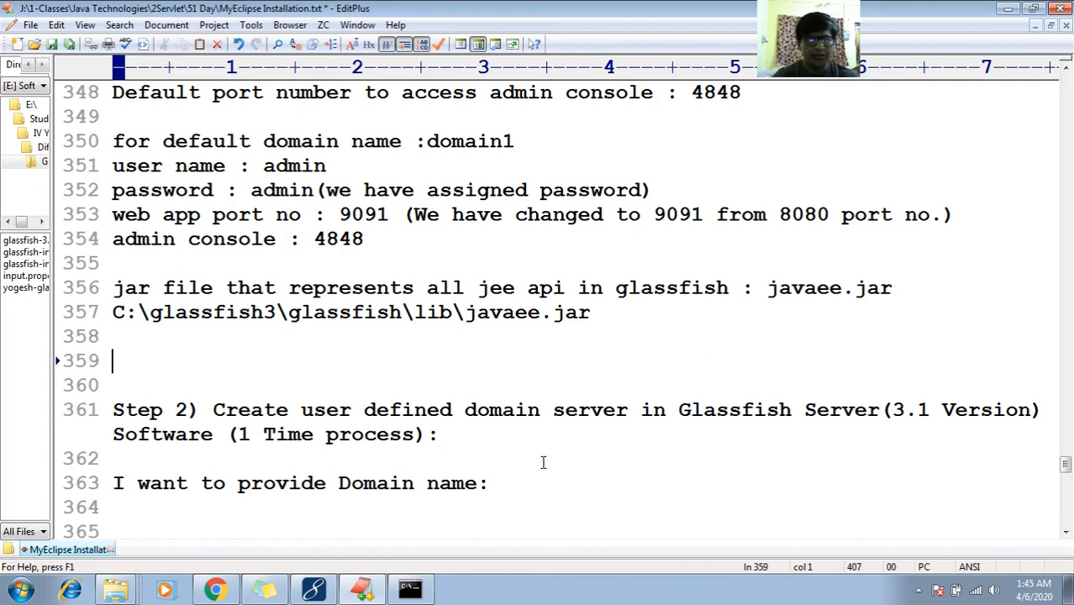
pyautogui.write('Test the ser')
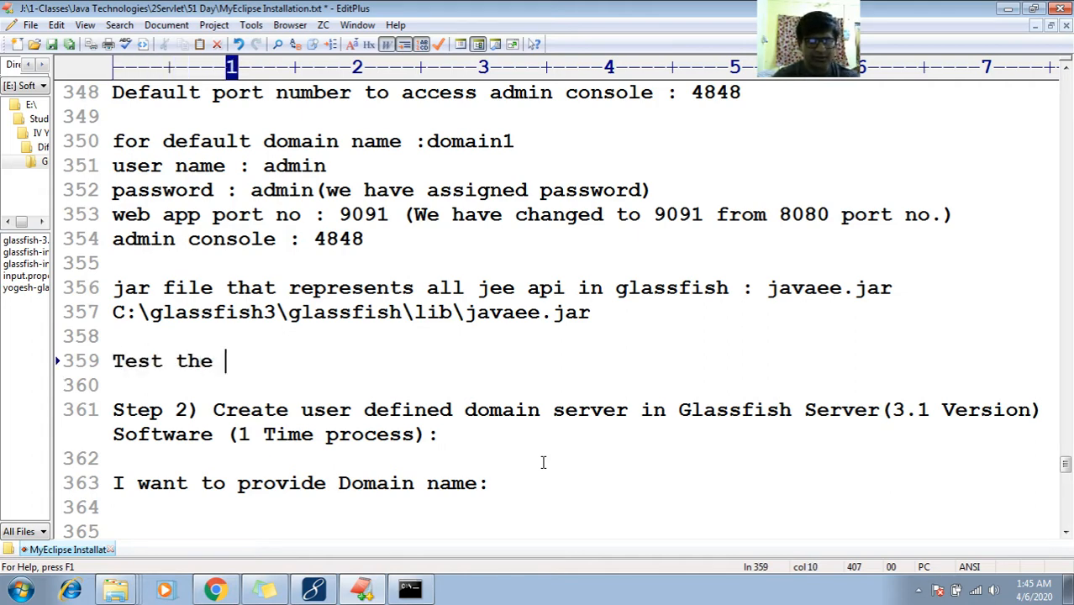
pyautogui.press('BackSpace')
pyautogui.press('BackSpace')
pyautogui.press('BackSpace')
pyautogui.press('BackSpace')
pyautogui.press('BackSpace')
pyautogui.press('BackSpace')
pyautogui.press('BackSpace')
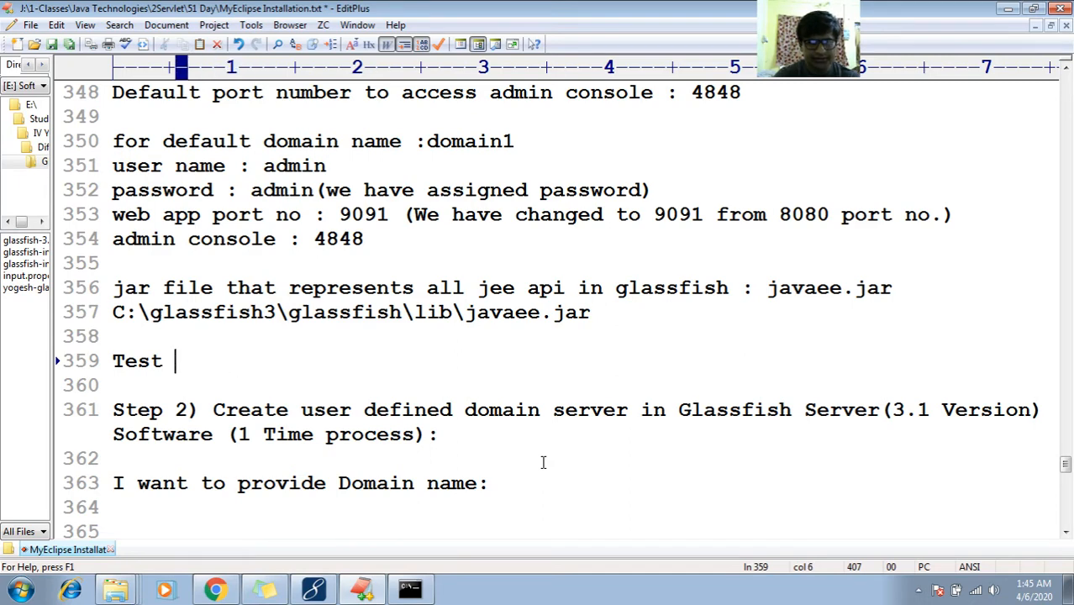
pyautogui.write(': start t')
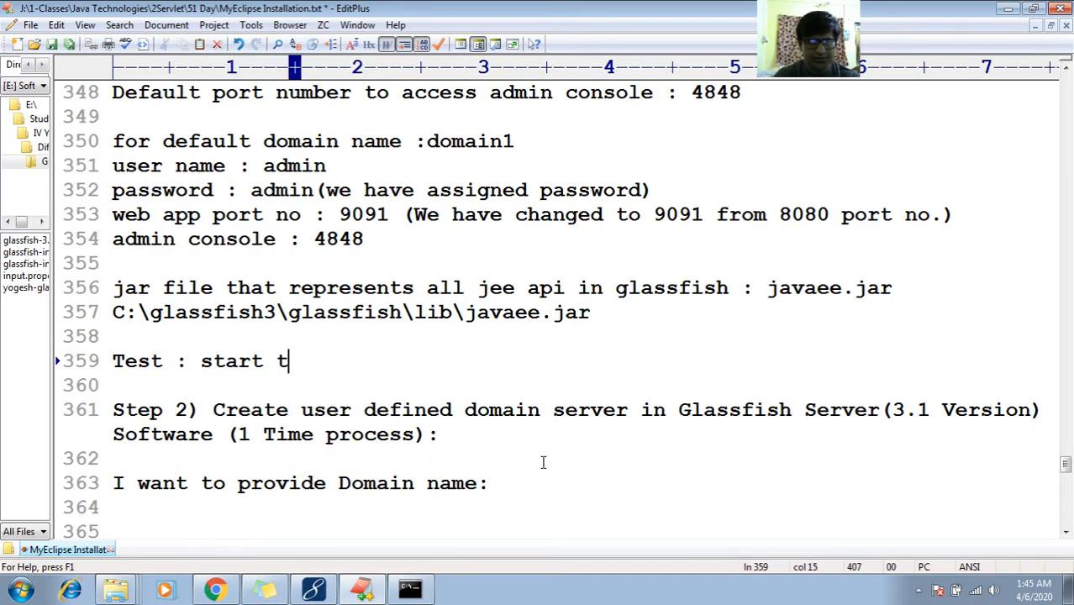
pyautogui.write('he domain 1')
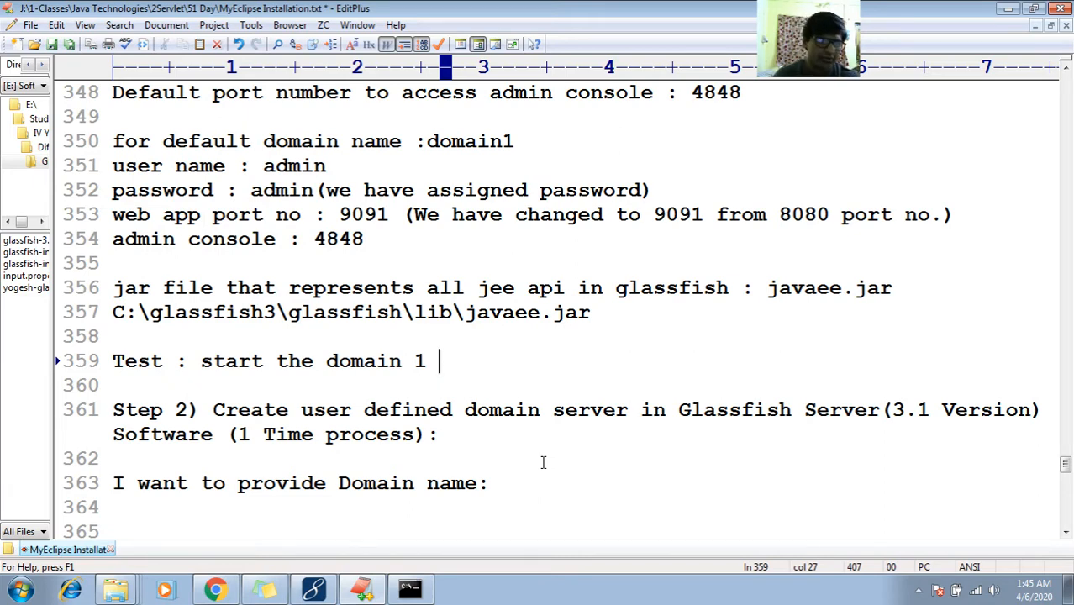
# Change 'want' to 'need' in the Step 2 domain name sentence and add a blank line above it
pyautogui.click(433, 463)
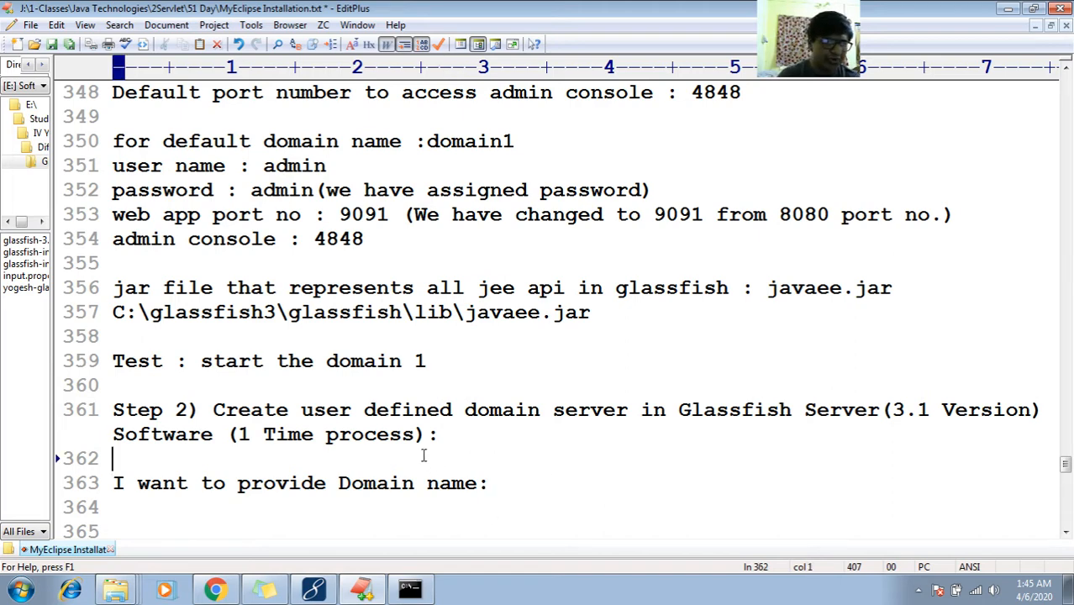
pyautogui.press('Up')
pyautogui.press('Up')
pyautogui.press('Right')
pyautogui.press('Right')
pyautogui.press('Right')
pyautogui.press('Right')
pyautogui.press('Right')
pyautogui.press('Right')
pyautogui.press('Right')
pyautogui.press('Right')
pyautogui.press('Right')
pyautogui.press('Right')
pyautogui.press('Right')
pyautogui.press('Right')
pyautogui.press('Right')
pyautogui.press('Right')
pyautogui.press('Right')
pyautogui.press('Right')
pyautogui.press('Right')
pyautogui.press('Right')
pyautogui.press('Right')
pyautogui.press('Right')
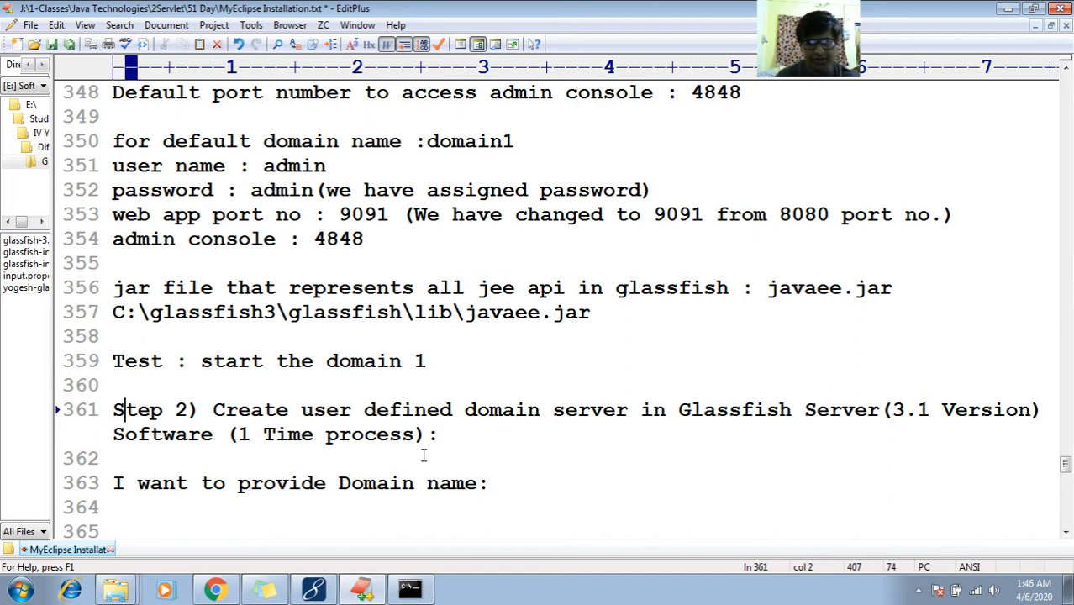
pyautogui.press('Right')
pyautogui.press('Right')
pyautogui.press('Right')
pyautogui.press('Right')
pyautogui.press('Right')
pyautogui.press('Right')
pyautogui.press('Right')
pyautogui.press('Right')
pyautogui.press('Right')
pyautogui.press('Right')
pyautogui.press('Right')
pyautogui.press('Right')
pyautogui.press('Right')
pyautogui.press('Right')
pyautogui.press('Right')
pyautogui.press('Right')
pyautogui.press('Right')
pyautogui.press('Right')
pyautogui.press('Right')
pyautogui.press('Down')
pyautogui.press('Down')
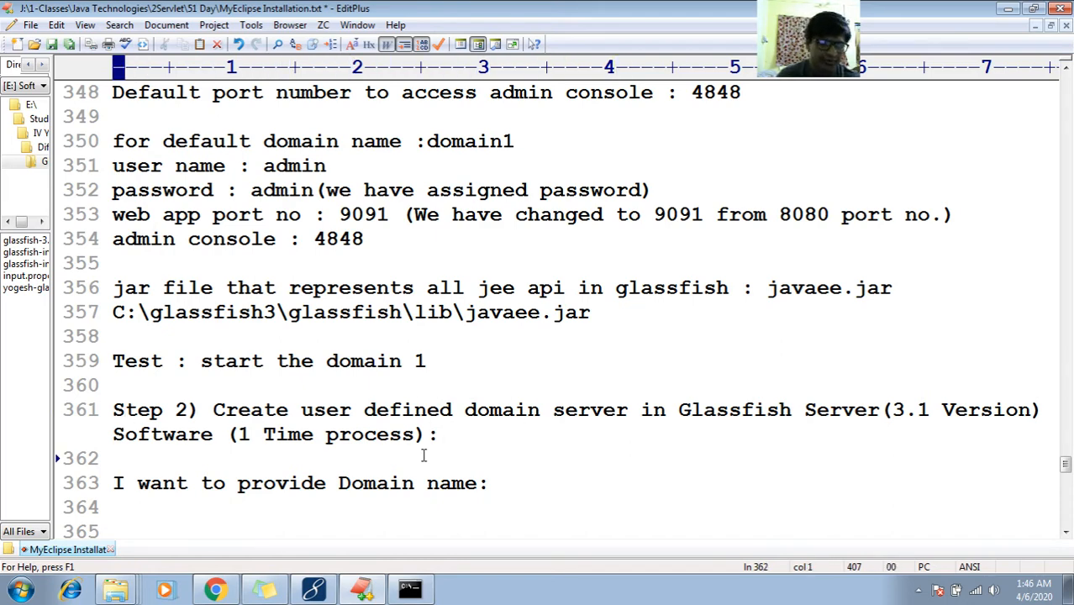
pyautogui.press('Down')
pyautogui.press('Left')
pyautogui.press('Left')
pyautogui.press('Left')
pyautogui.press('Left')
pyautogui.press('Left')
pyautogui.press('Left')
pyautogui.press('Left')
pyautogui.press('Left')
pyautogui.press('Left')
pyautogui.press('Left')
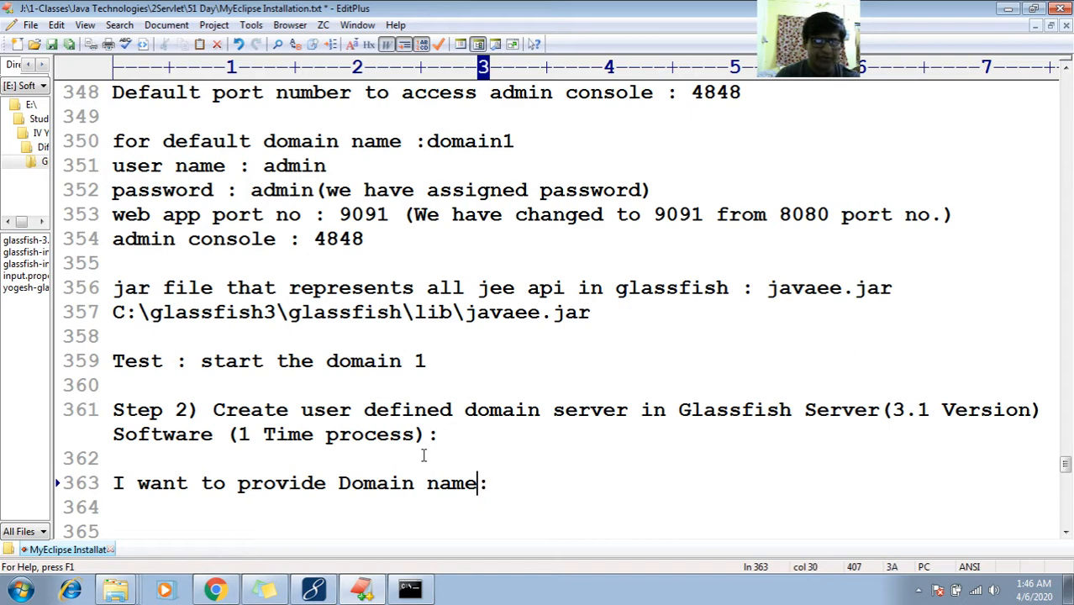
pyautogui.press('Left')
pyautogui.press('Left')
pyautogui.press('Left')
pyautogui.press('Left')
pyautogui.press('Left')
pyautogui.press('Left')
pyautogui.press('Left')
pyautogui.press('Left')
pyautogui.press('Left')
pyautogui.press('Left')
pyautogui.press('Left')
pyautogui.press('Left')
pyautogui.press('Left')
pyautogui.press('Left')
pyautogui.press('Left')
pyautogui.press('Left')
pyautogui.press('Left')
pyautogui.press('Left')
pyautogui.hotkey('shift', 'Right')
pyautogui.hotkey('shift', 'Right')
pyautogui.hotkey('shift', 'Right')
pyautogui.hotkey('shift', 'Right')
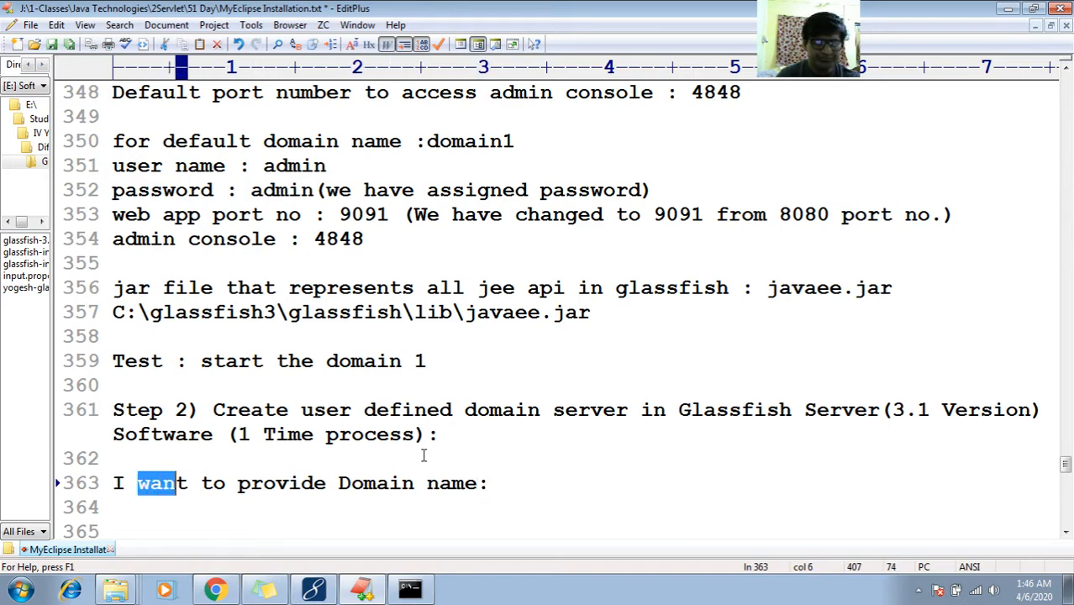
pyautogui.write('need')
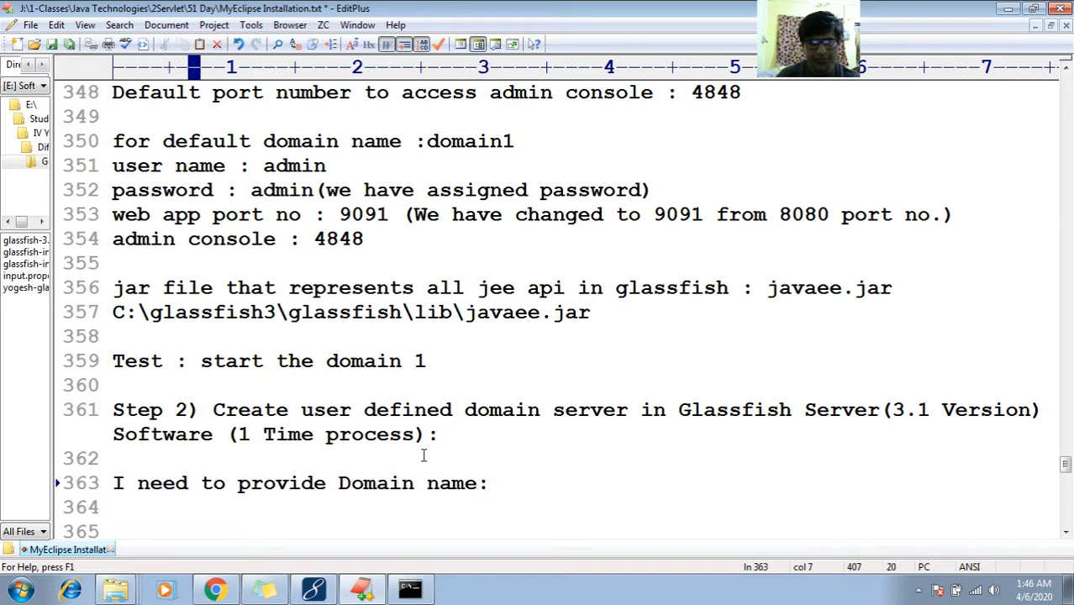
pyautogui.press('End')
pyautogui.press('Up')
pyautogui.press('Up')
pyautogui.press('Up')
pyautogui.press('Down')
pyautogui.press('Down')
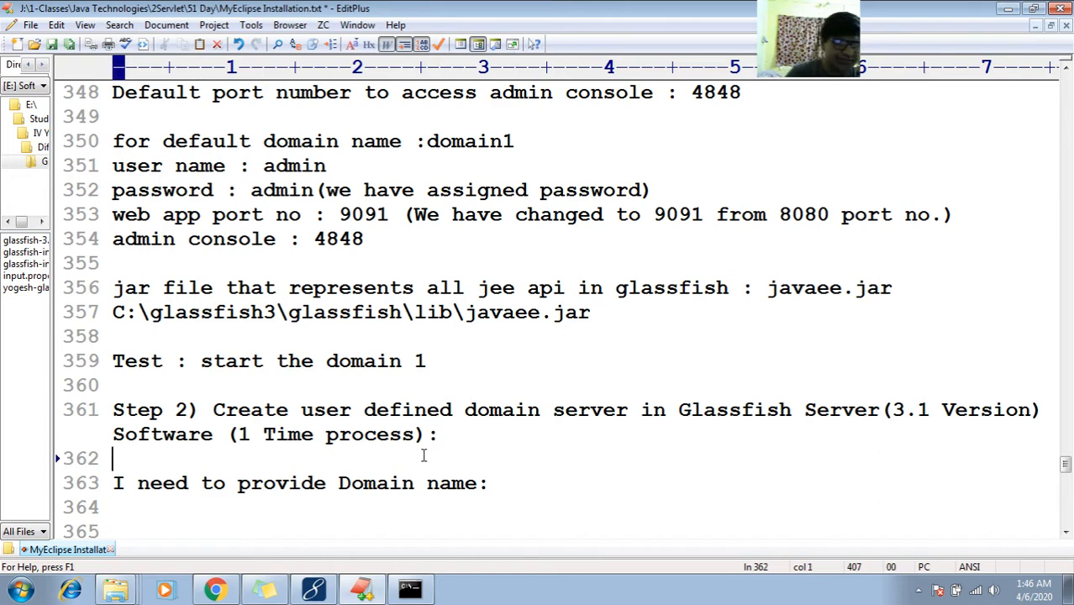
pyautogui.press('Return')
pyautogui.press('Return')
pyautogui.press('Up')
pyautogui.press('Up')
pyautogui.press('Up')
pyautogui.press('Up')
pyautogui.press('Up')
pyautogui.press('Up')
pyautogui.press('End')
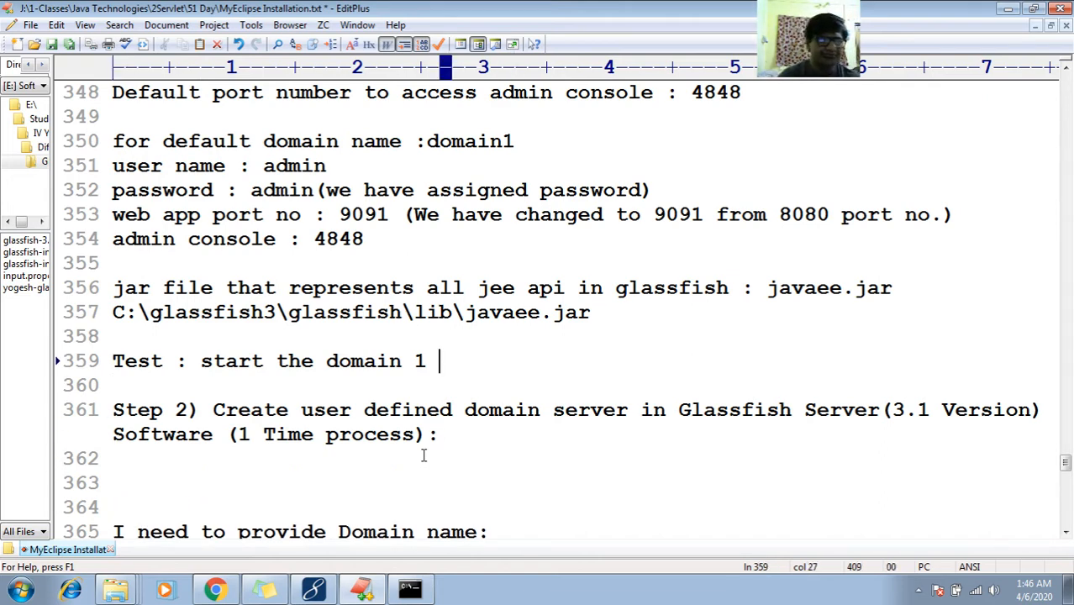
# Go from the lib folder up to glassfish and open its bin folder
pyautogui.click(95, 558)
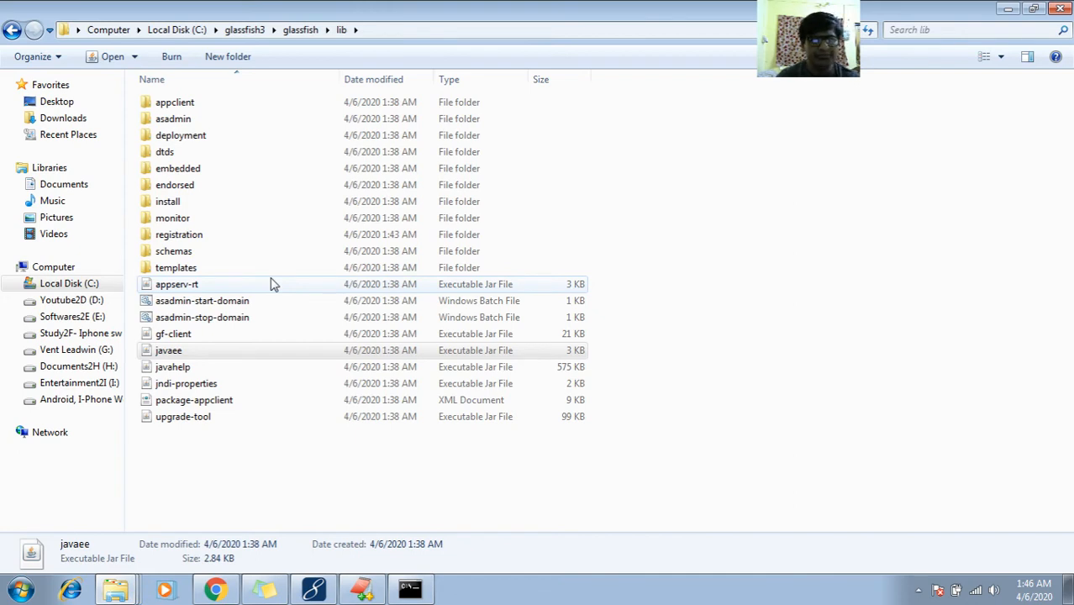
pyautogui.press('Up')
pyautogui.press('Up')
pyautogui.press('Up')
pyautogui.press('Up')
pyautogui.press('Up')
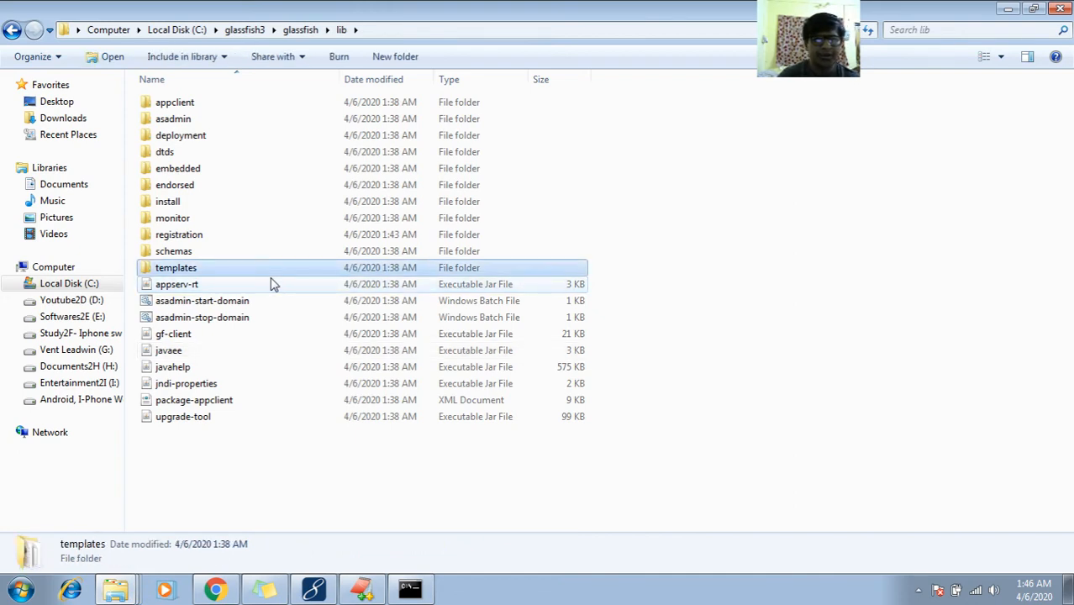
pyautogui.press('BackSpace')
pyautogui.press('Up')
pyautogui.press('Up')
pyautogui.press('Up')
pyautogui.press('Up')
pyautogui.press('Up')
pyautogui.press('Up')
pyautogui.press('Return')
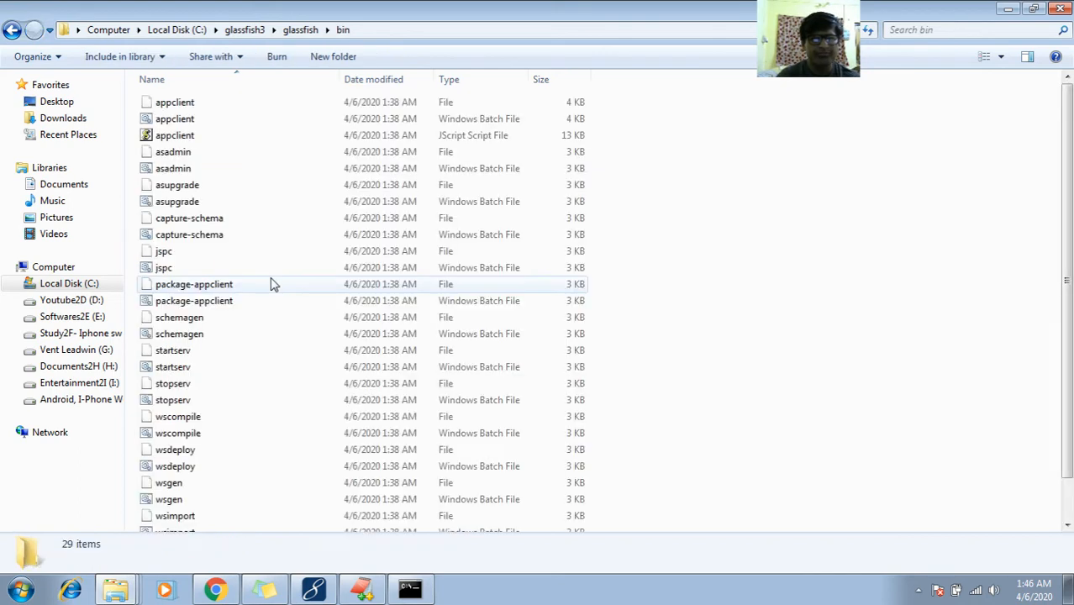
# Open a command prompt in bin, run 'asadmin start-domain domain1' and allow Java through the firewall
pyautogui.click(453, 34)
pyautogui.write('cmd')
pyautogui.press('Return')
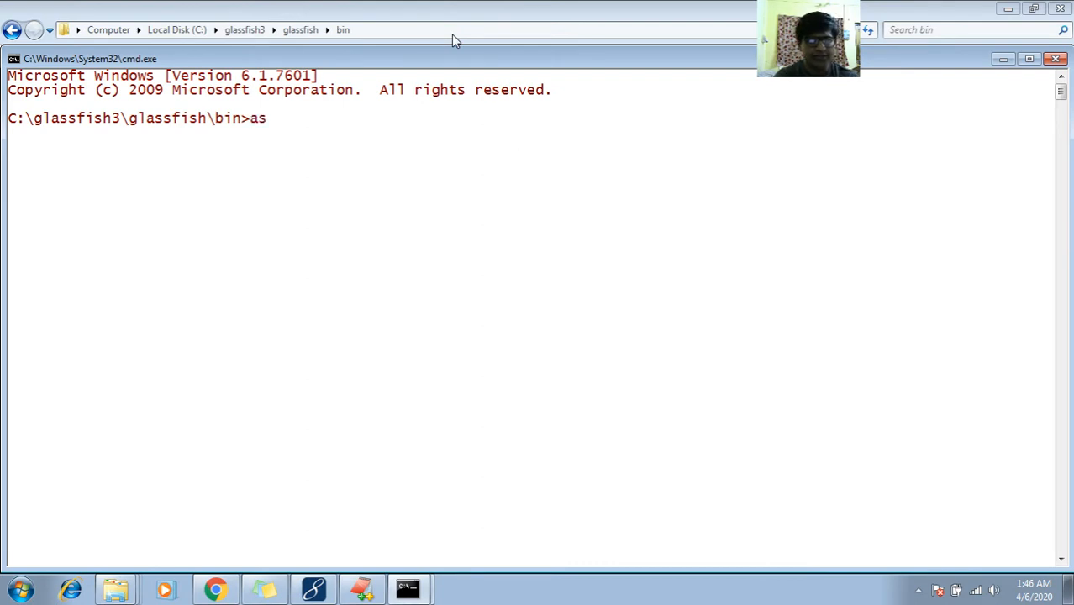
pyautogui.write('asadmin ')
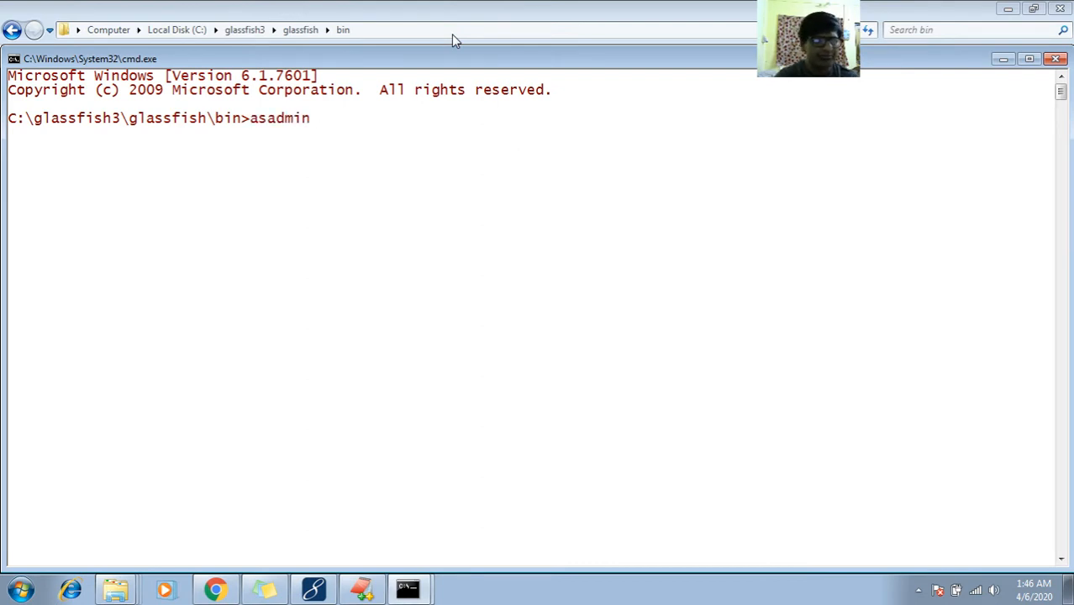
pyautogui.write('c')
pyautogui.press('BackSpace')
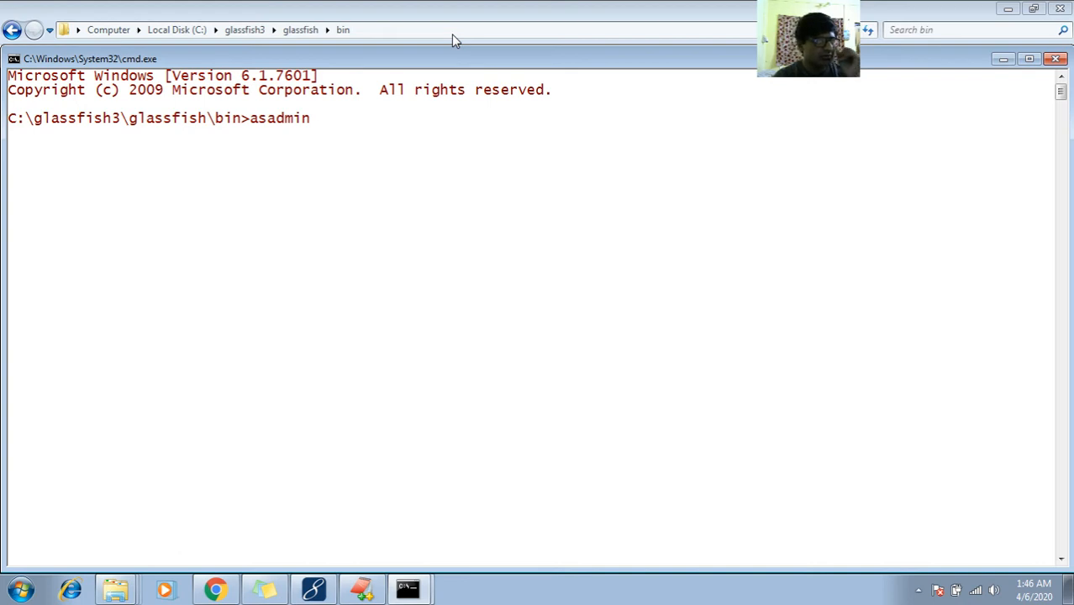
pyautogui.write('s')
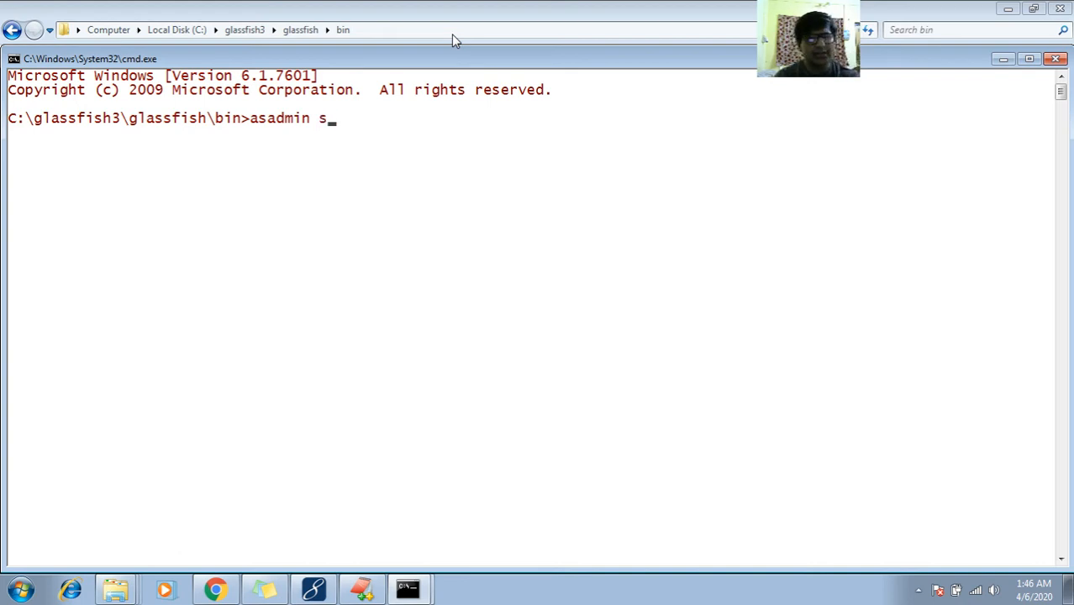
pyautogui.write('tart-domain')
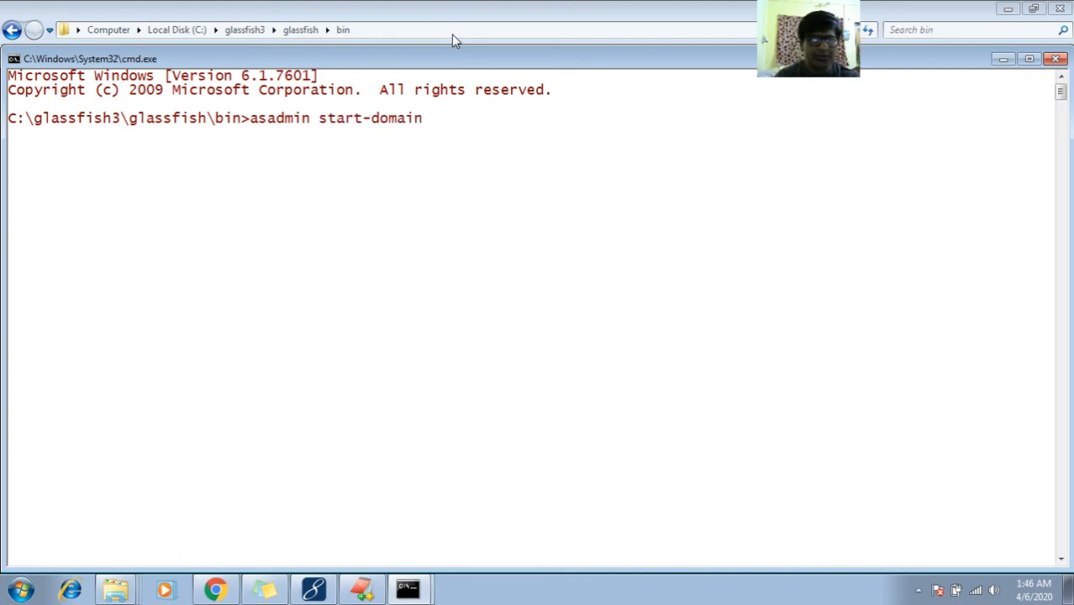
pyautogui.write(' domain')
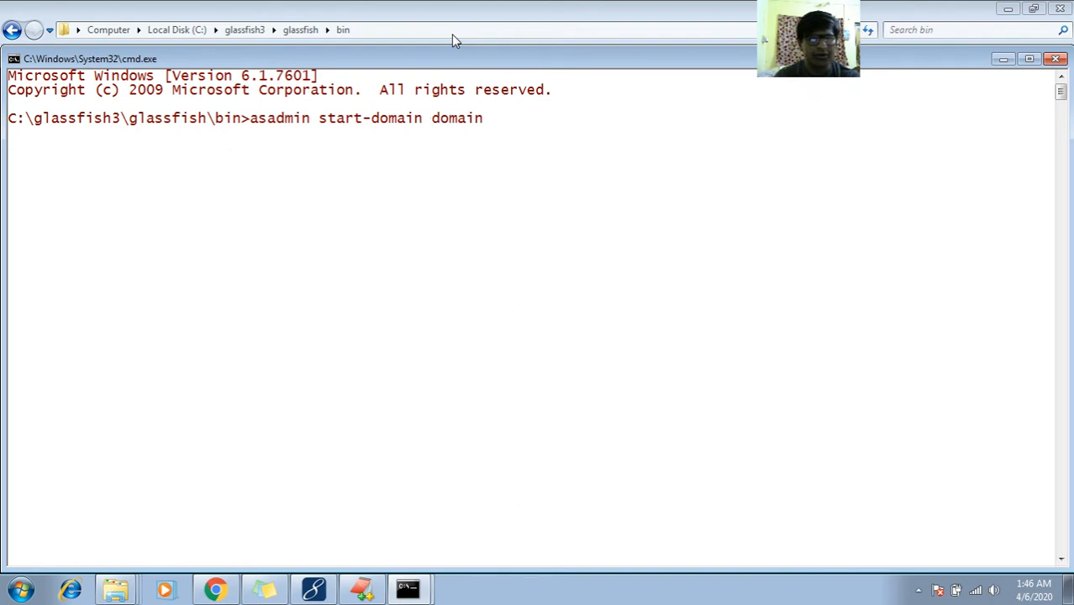
pyautogui.write('1')
pyautogui.press('Return')
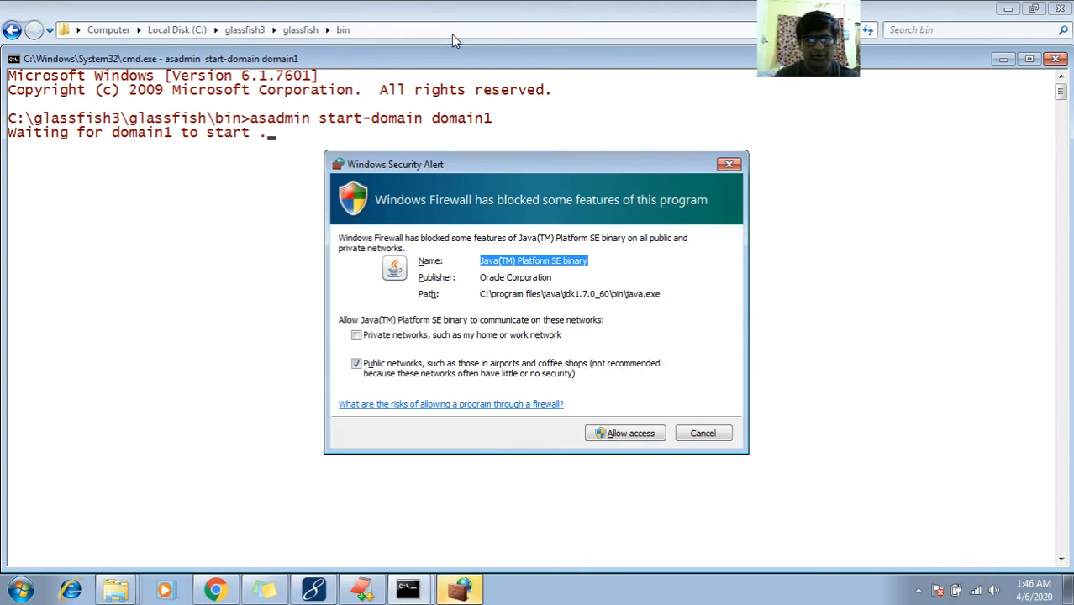
pyautogui.click(645, 435)
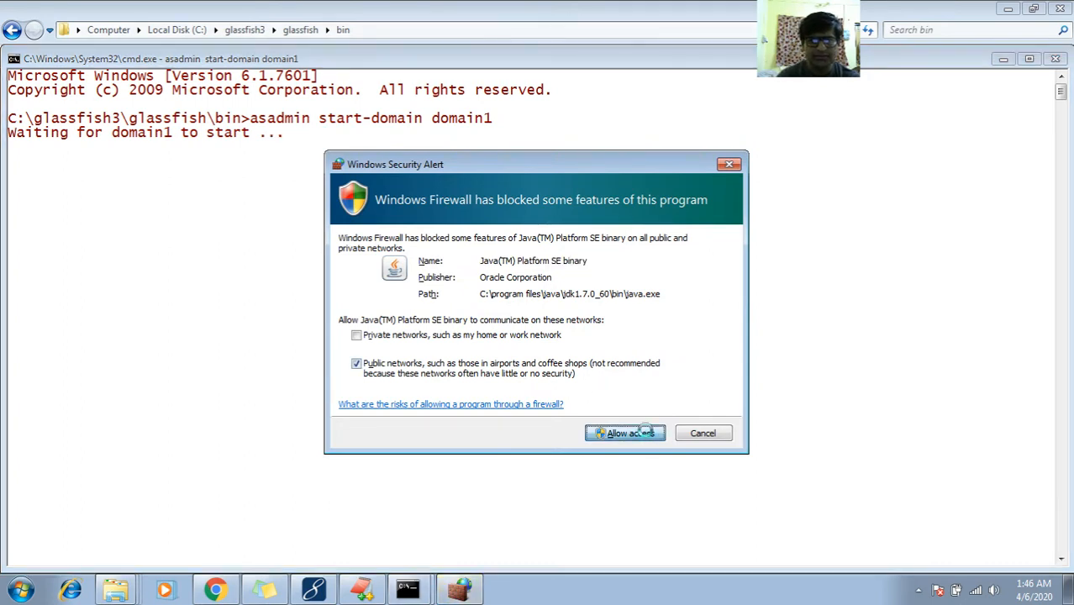
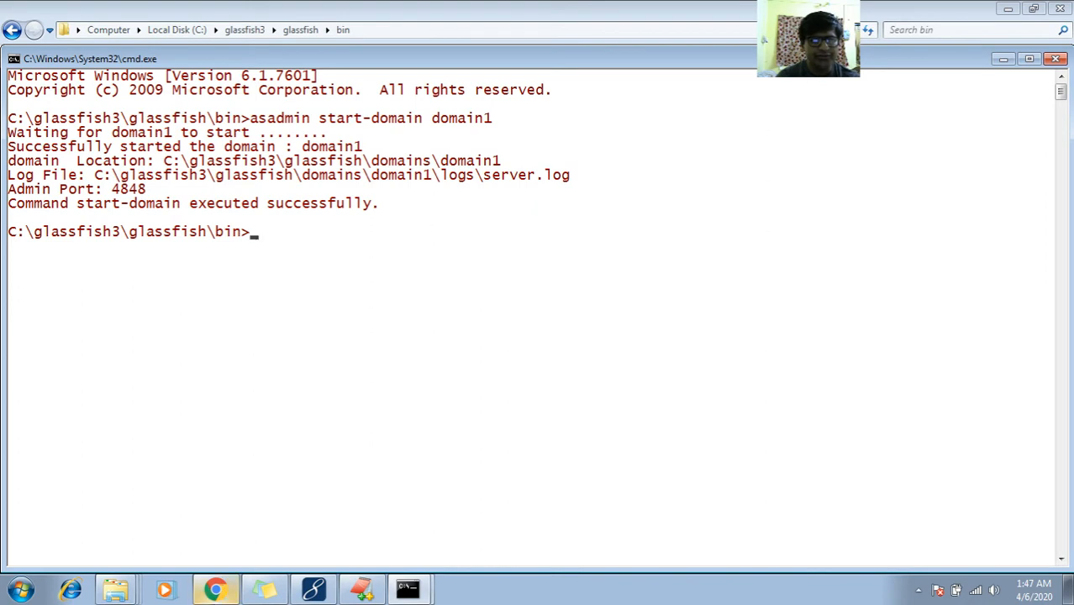
# Switch from the command prompt to Chrome, which shows the GlassFish registration page
pyautogui.hotkey('alt', 'Tab')
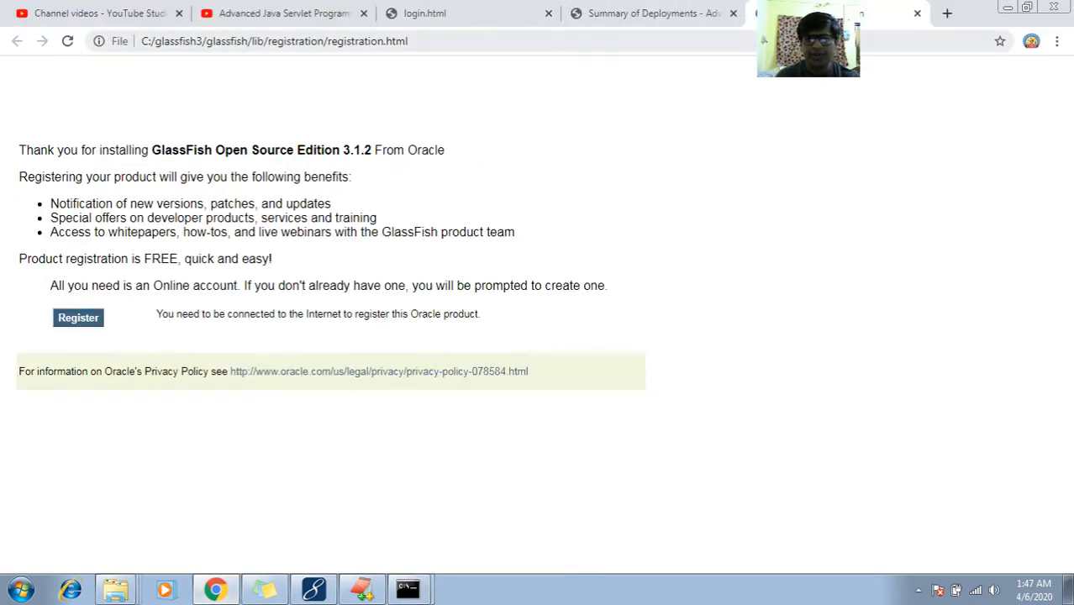
# Load the admin console at 127.0.0.1:4848 in Chrome
pyautogui.click(798, 41)
pyautogui.write('lo')
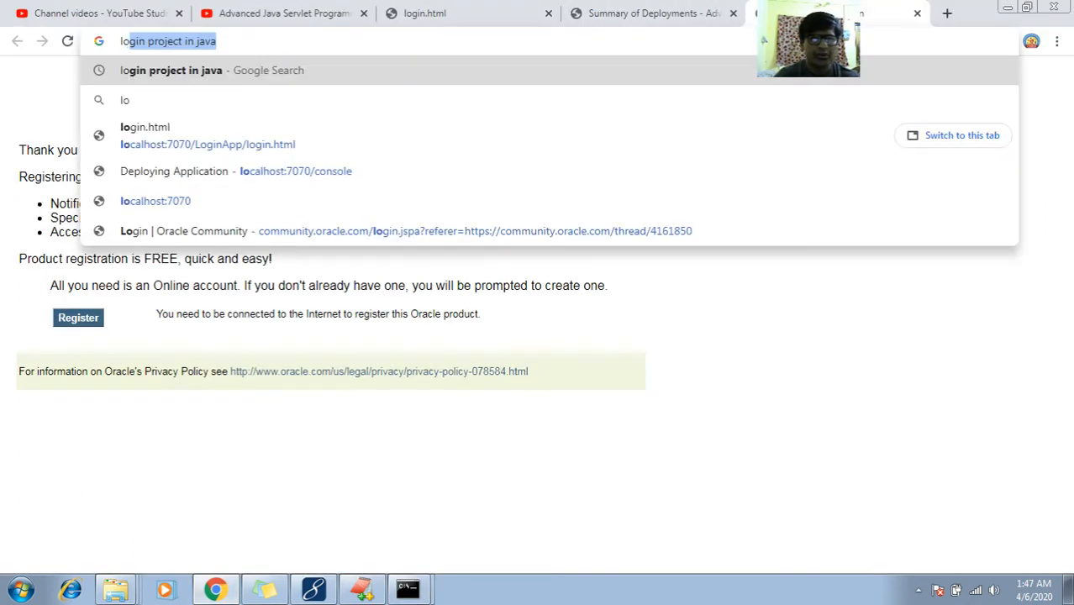
pyautogui.write('g')
pyautogui.press('BackSpace')
pyautogui.press('BackSpace')
pyautogui.press('BackSpace')
pyautogui.write('1')
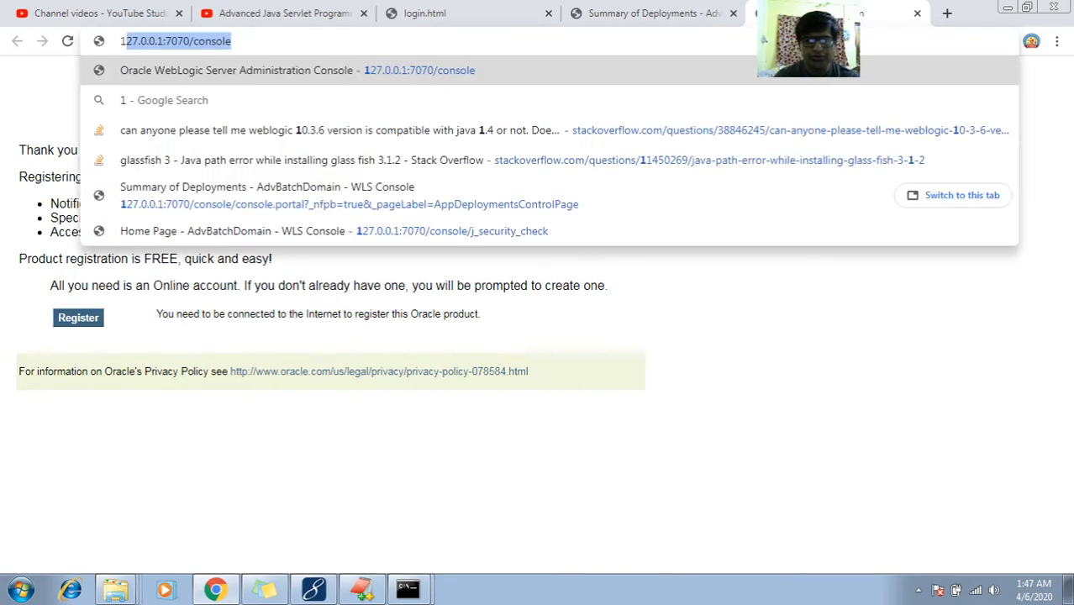
pyautogui.write('27')
pyautogui.write('.0')
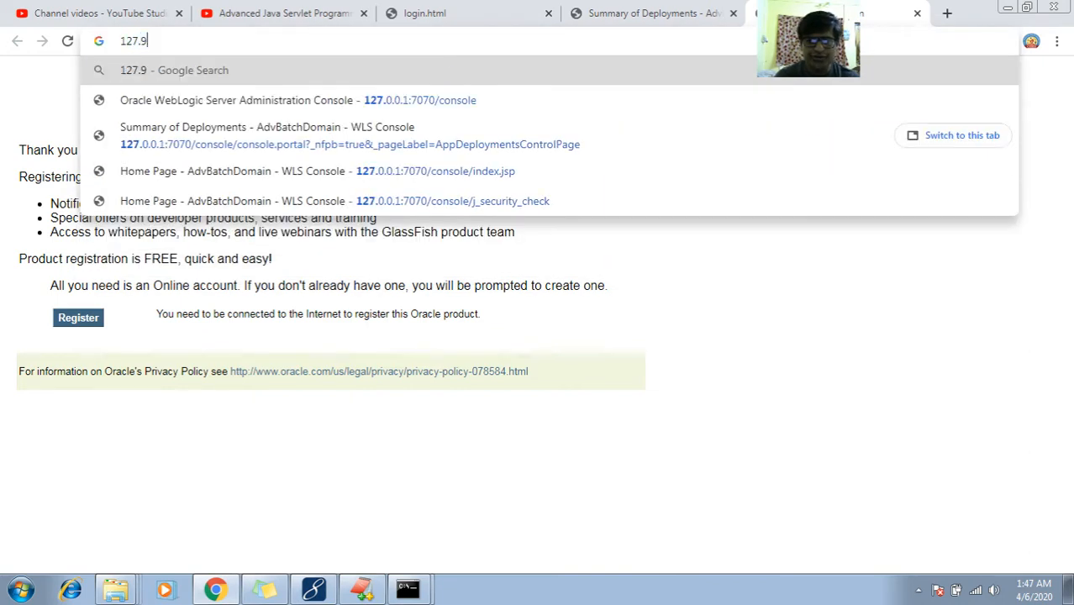
pyautogui.press('BackSpace')
pyautogui.write('0.0.')
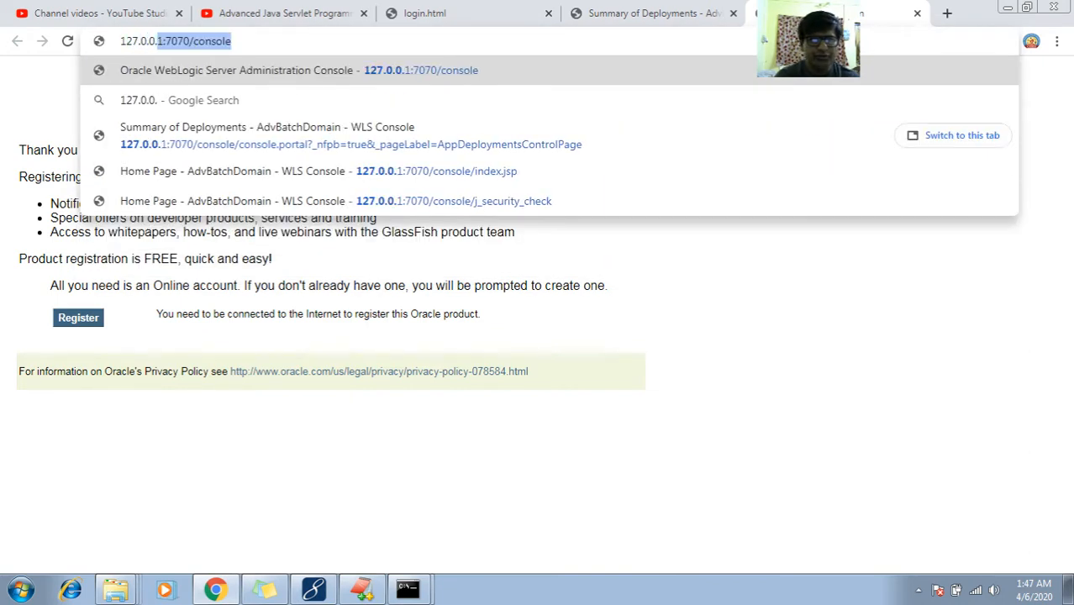
pyautogui.write('1:')
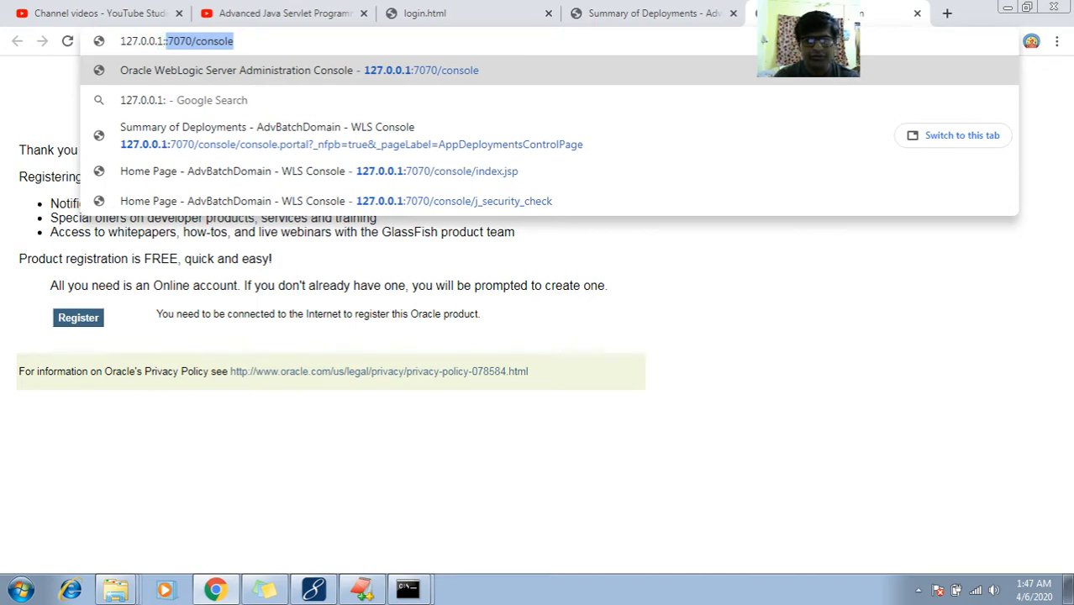
pyautogui.write('4848')
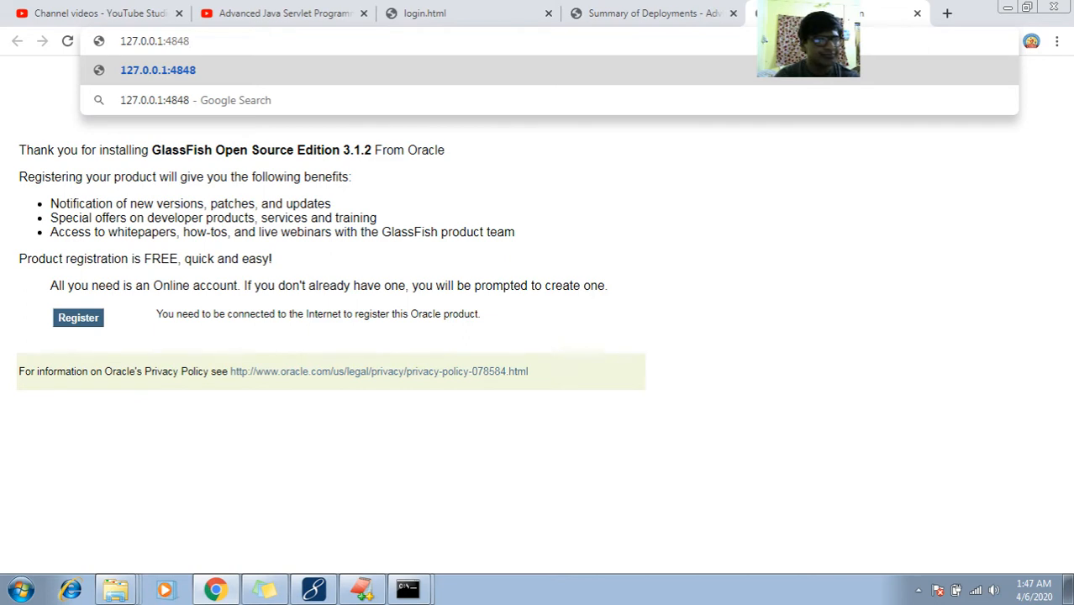
pyautogui.press('Return')
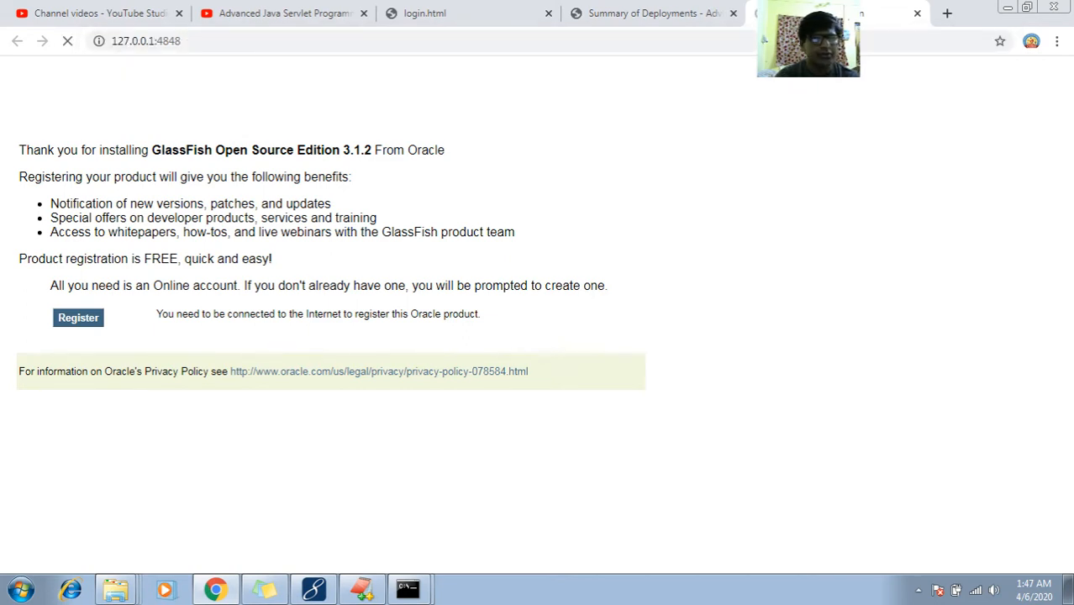
# Open 127.0.0.1:4848/login.jsf in a new tab and copy its address
pyautogui.click(219, 41)
pyautogui.click(219, 41)
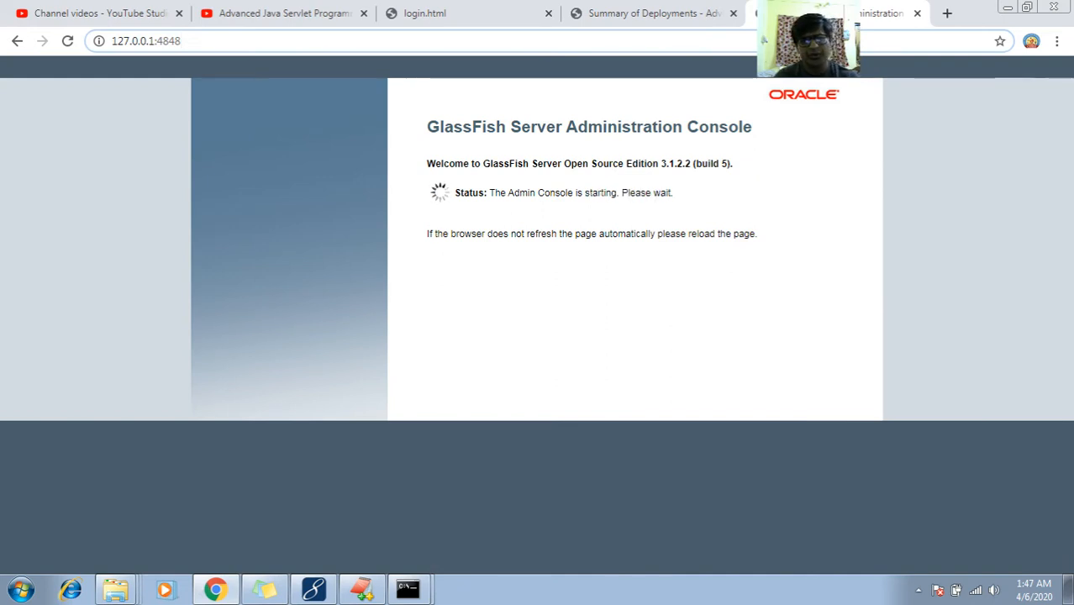
pyautogui.hotkey('ctrl', 'a')
pyautogui.hotkey('ctrl', 'c')
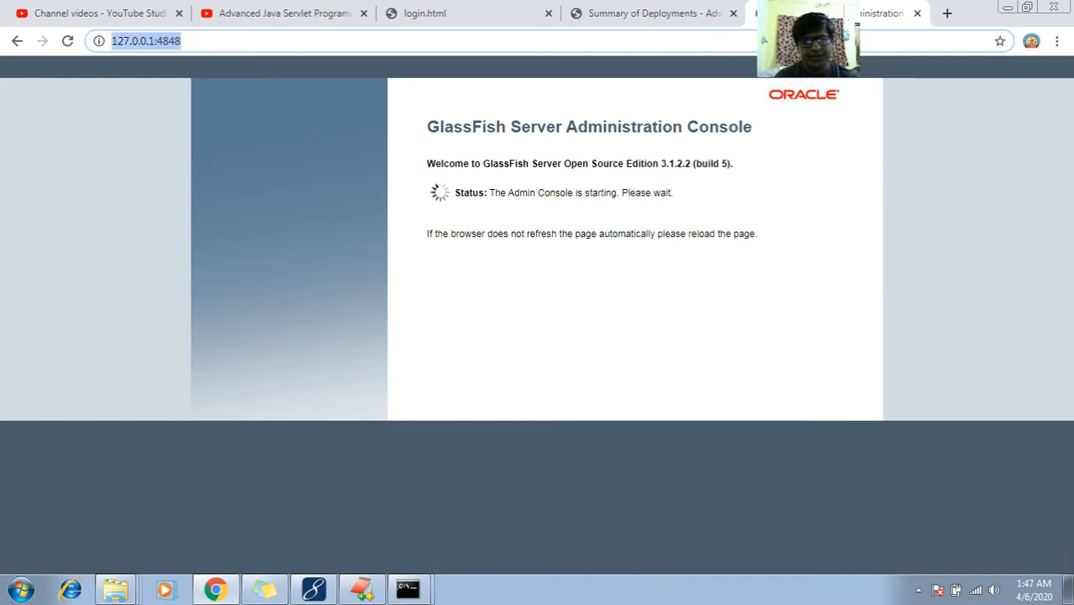
pyautogui.click(947, 13)
pyautogui.hotkey('ctrl', 'v')
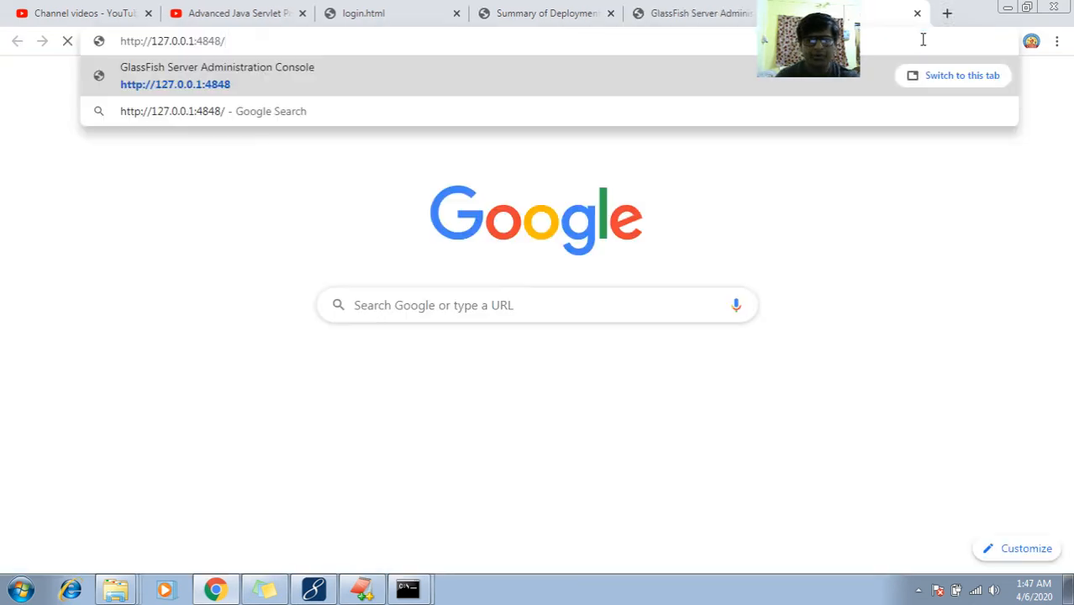
pyautogui.write('login')
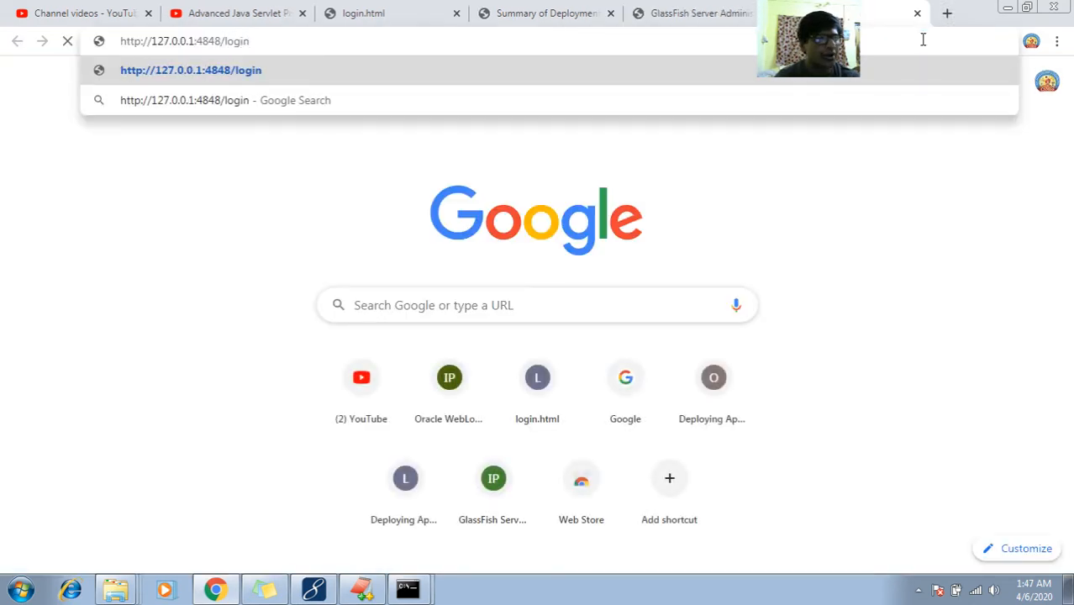
pyautogui.write('.jsf')
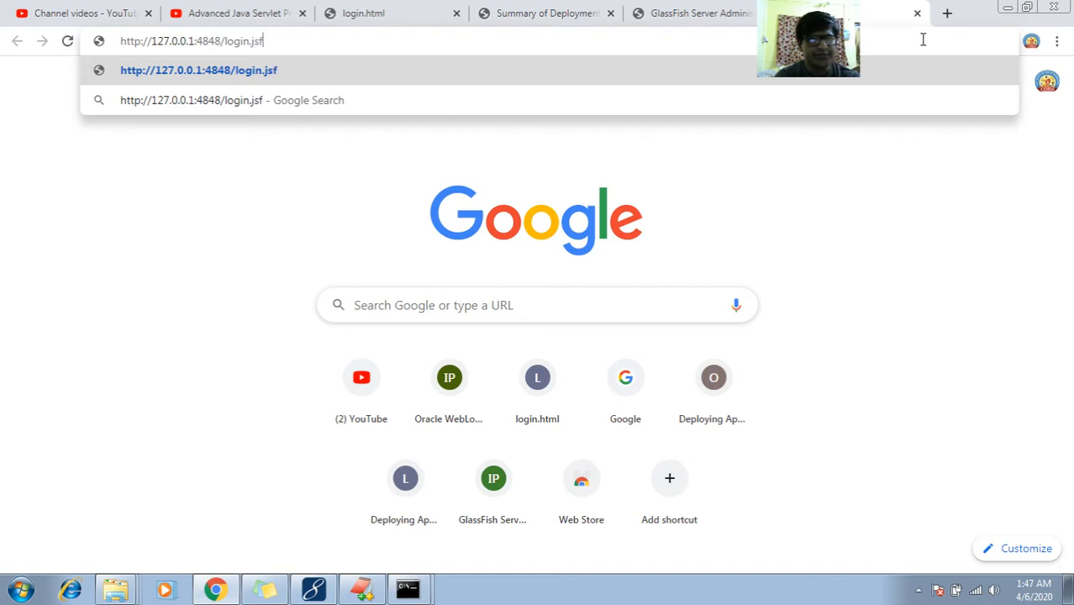
pyautogui.press('Return')
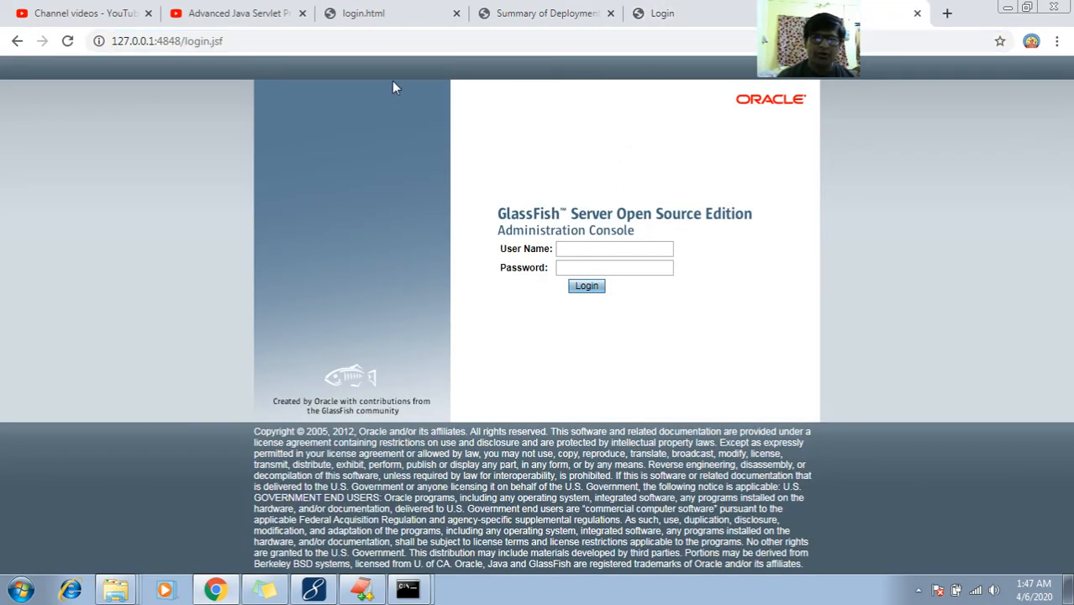
pyautogui.click(381, 47)
pyautogui.hotkey('ctrl', 'c')
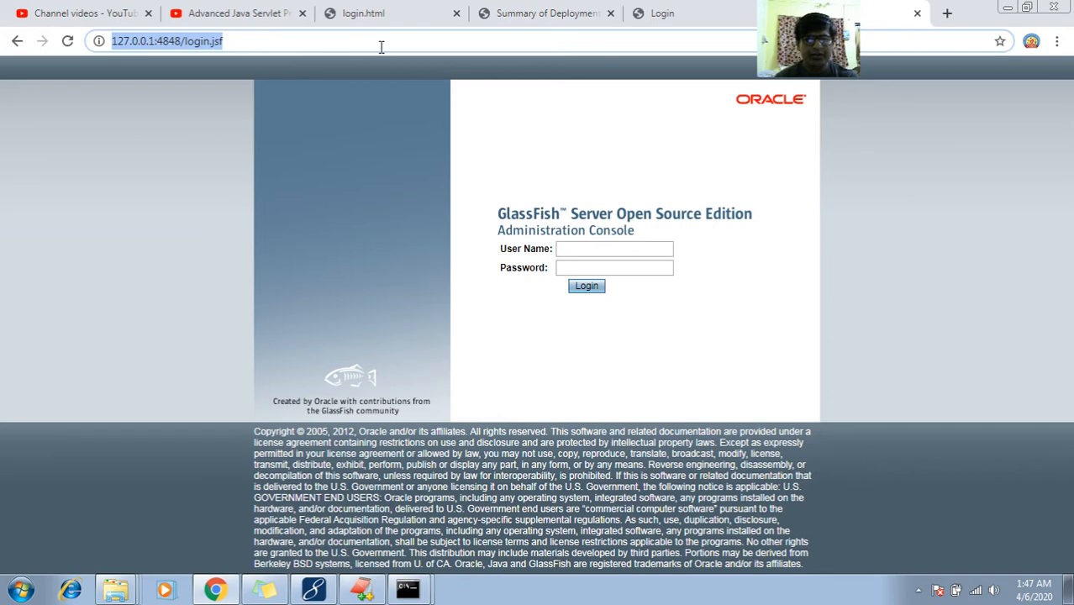
pyautogui.click(356, 584)
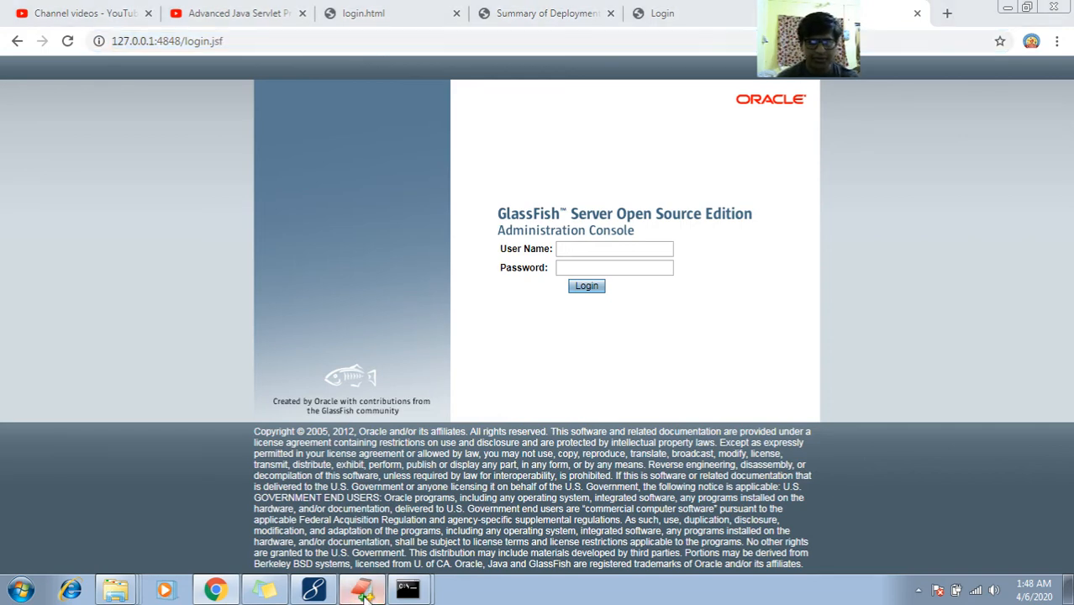
# Paste the console login address into the notes below the Test line
pyautogui.press('Return')
pyautogui.press('Return')
pyautogui.press('Return')
pyautogui.press('Return')
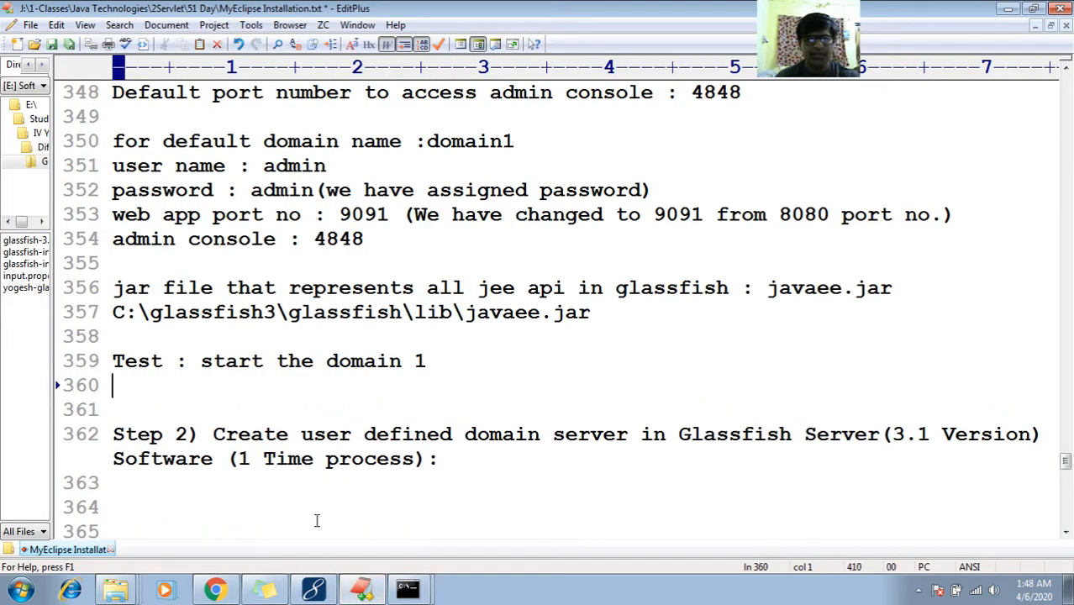
pyautogui.hotkey('ctrl', 'v')
pyautogui.press('Up')
pyautogui.press('Up')
pyautogui.press('Up')
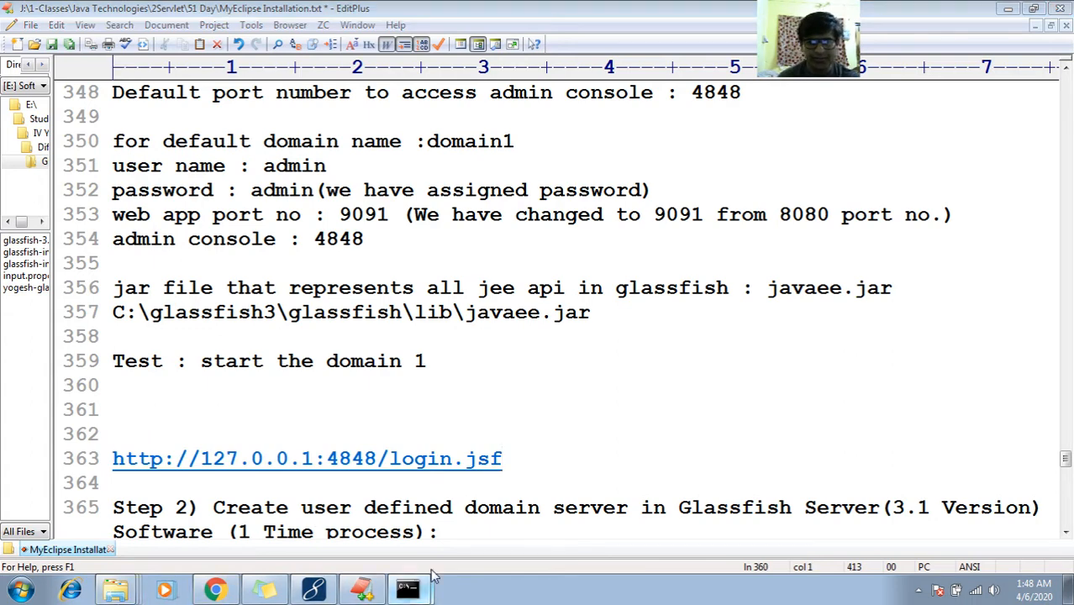
# Copy 'asadmin start-domain domain1' from the command prompt into the notes under Test
pyautogui.click(433, 576)
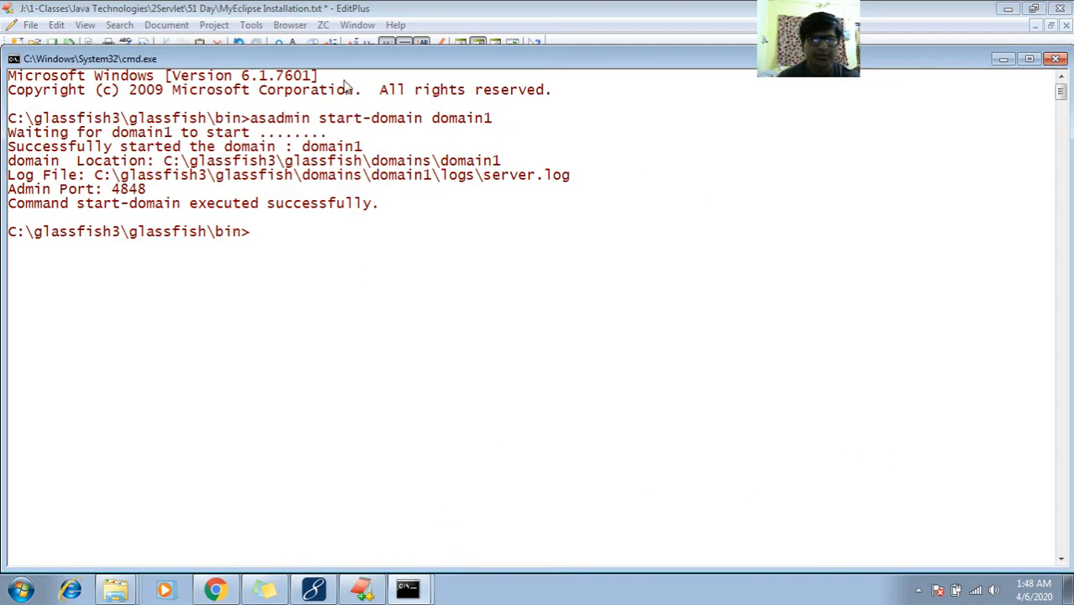
pyautogui.rightClick(348, 60)
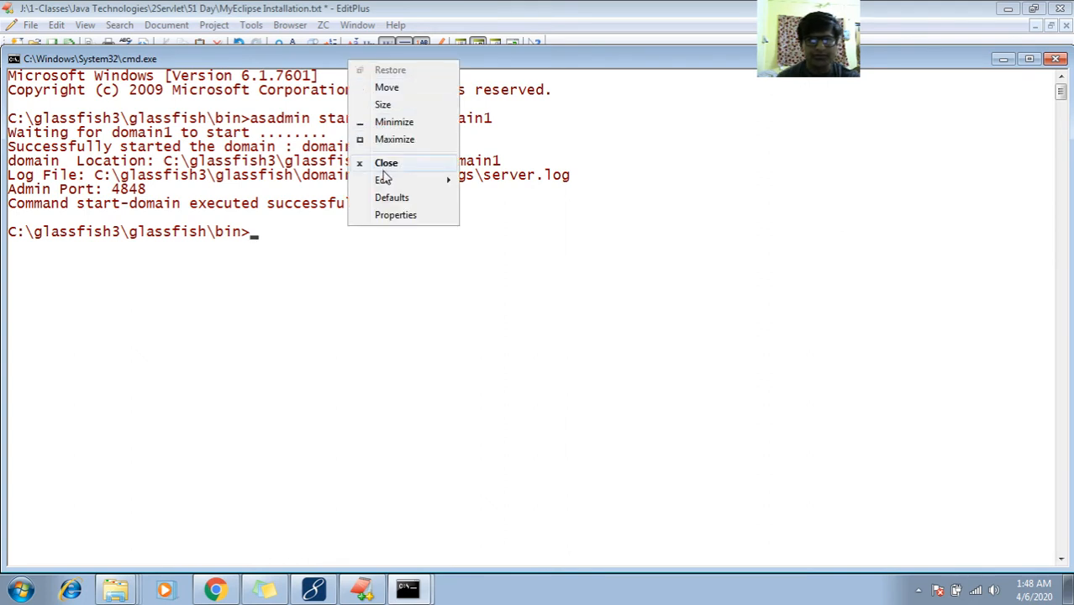
pyautogui.moveTo(383, 178)
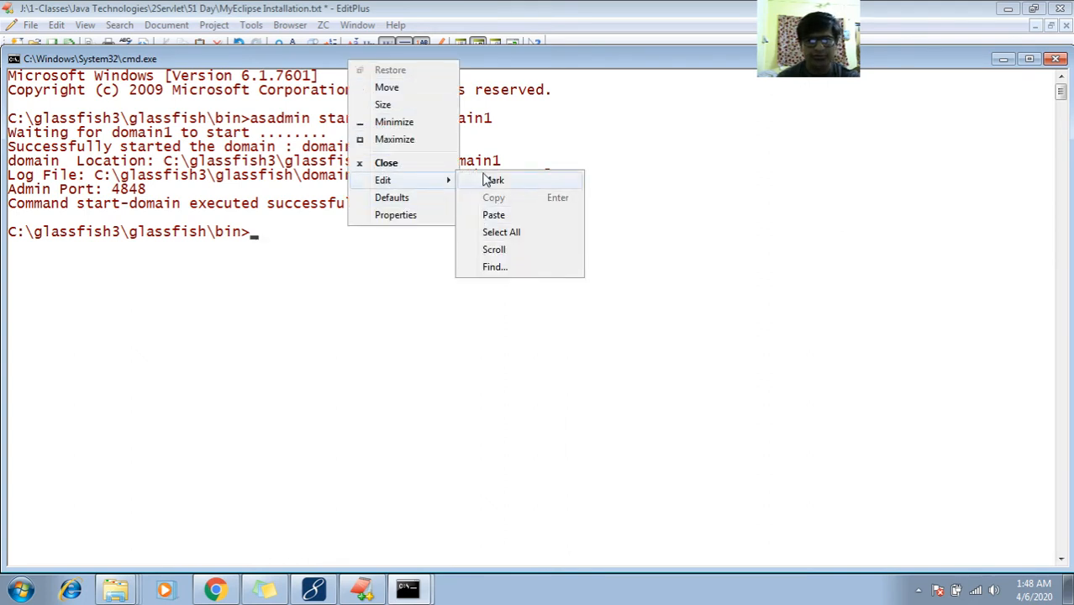
pyautogui.click(487, 181)
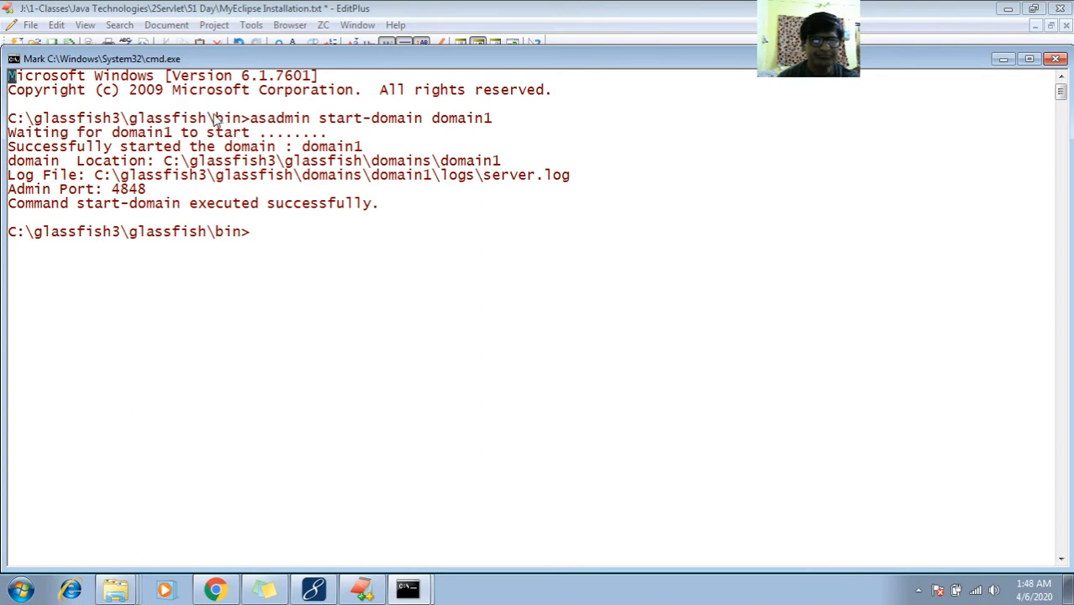
pyautogui.moveTo(10, 121); pyautogui.dragTo(494, 123)
pyautogui.hotkey('ctrl', 'c')
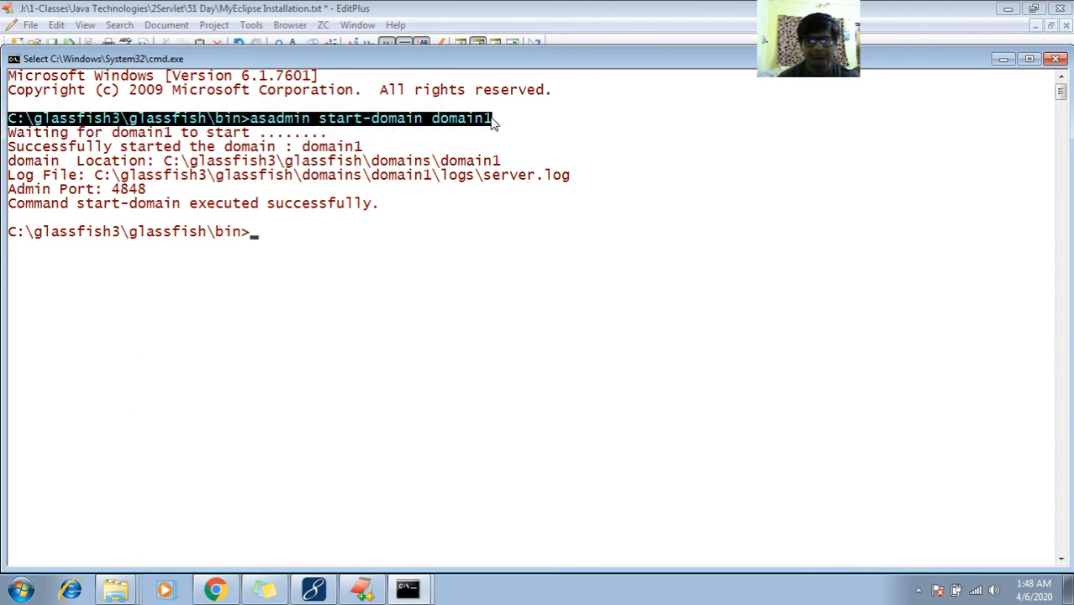
pyautogui.press('Return')
pyautogui.click(361, 588)
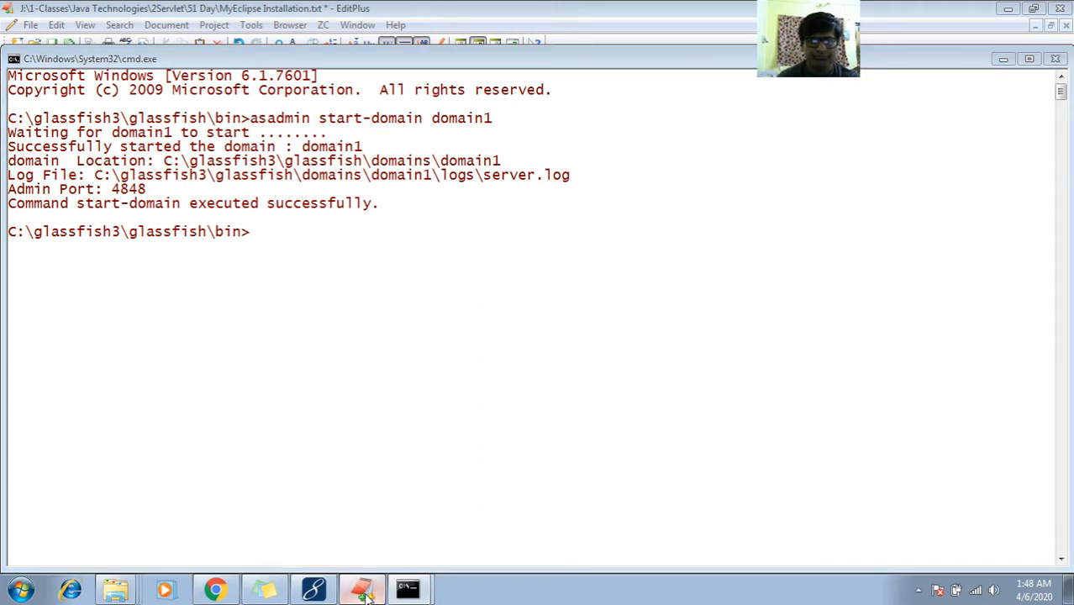
pyautogui.hotkey('ctrl', 'v')
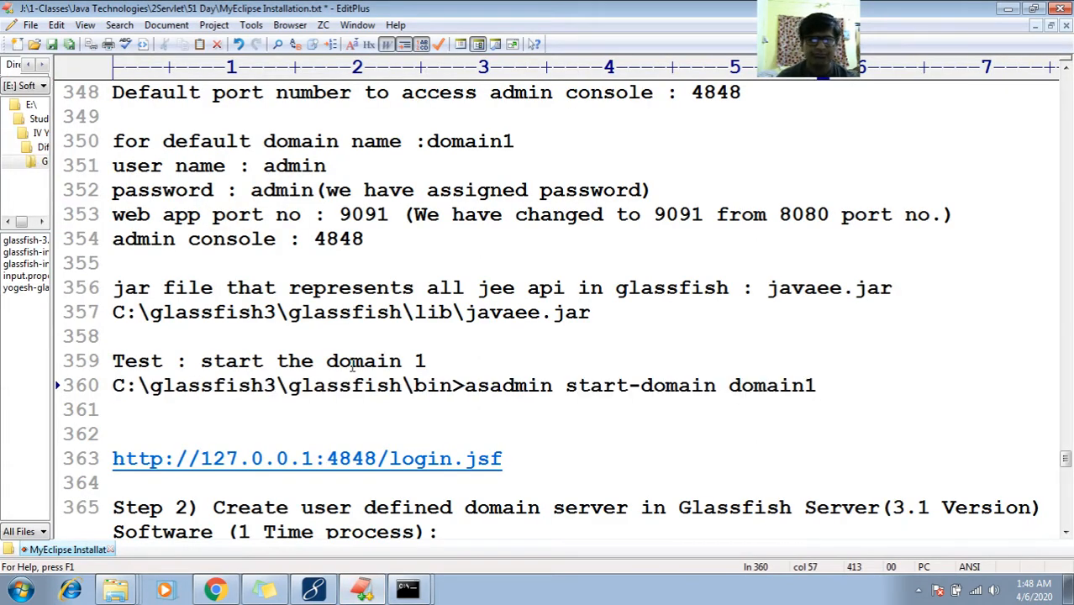
# Add a 'Browser:' label line above the login URL
pyautogui.press('Return')
pyautogui.press('Down')
pyautogui.press('Down')
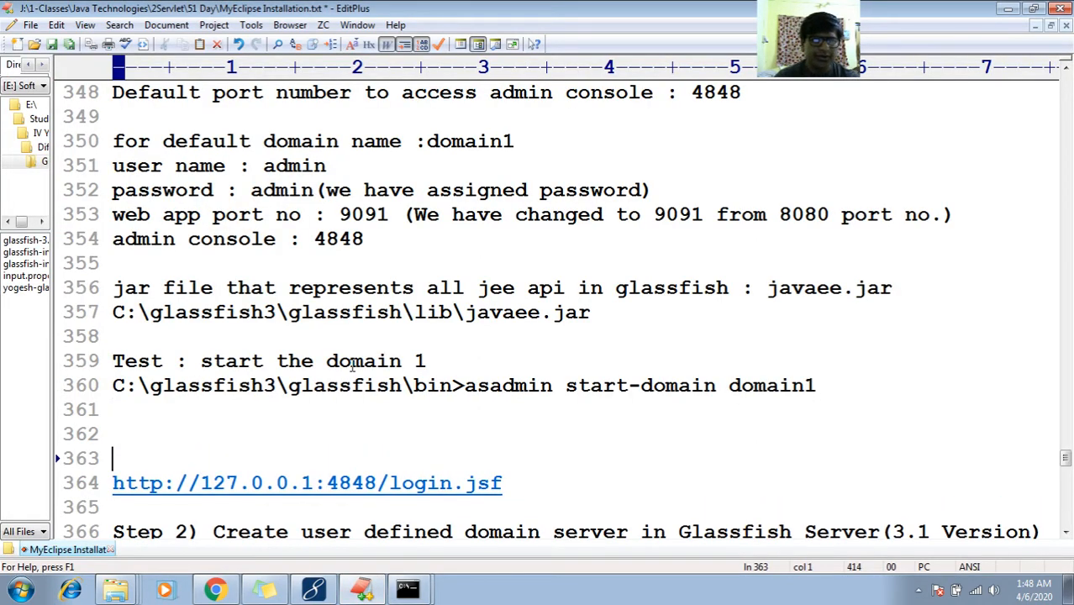
pyautogui.write('Bro')
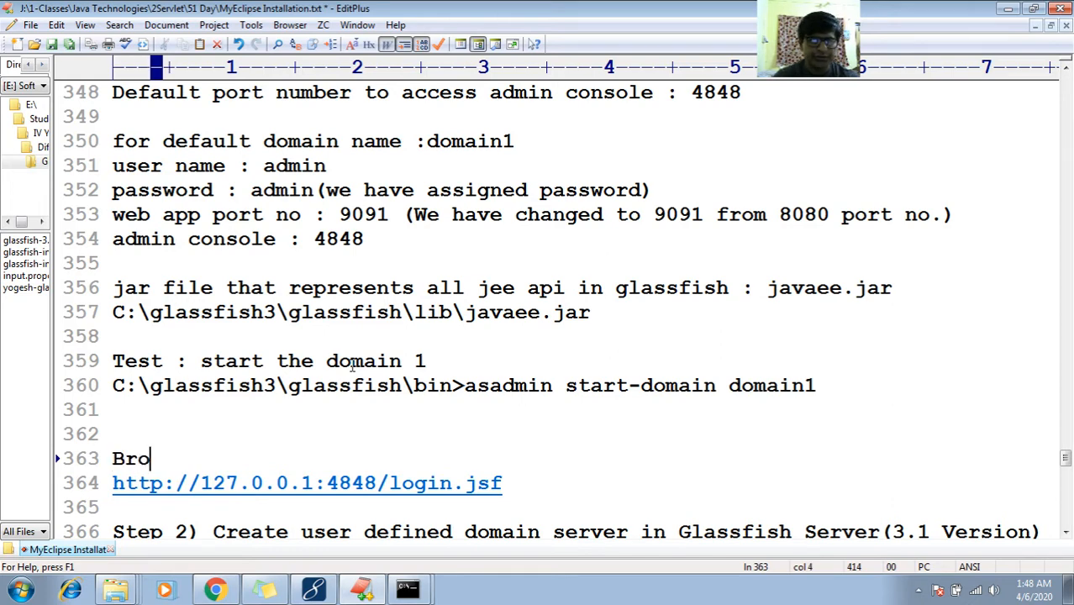
pyautogui.write('ser')
pyautogui.press('BackSpace')
pyautogui.press('BackSpace')
pyautogui.press('BackSpace')
pyautogui.write('wser:')
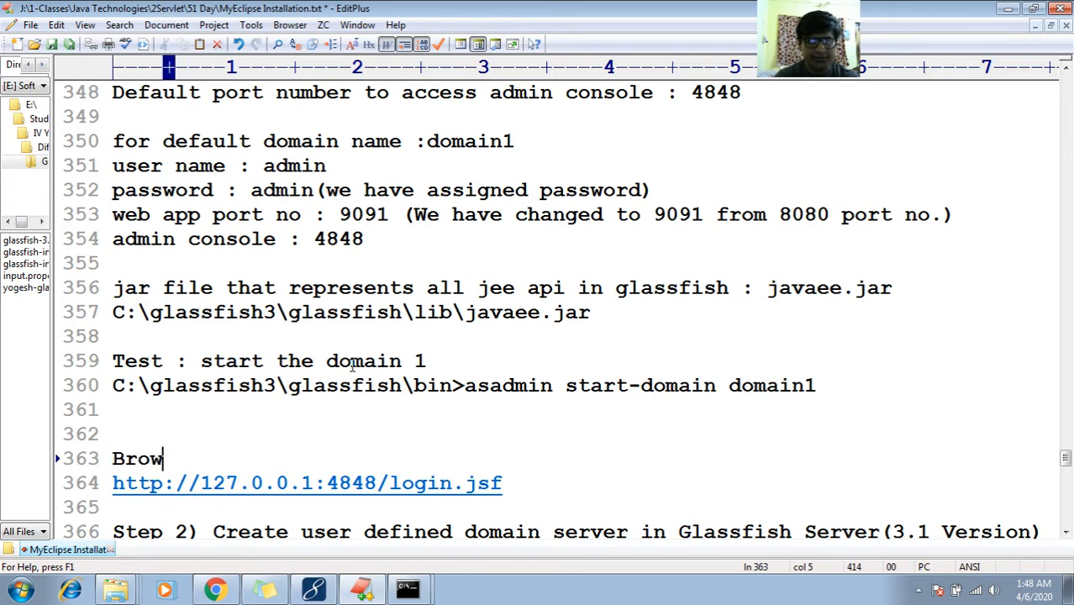
pyautogui.press('Down')
pyautogui.press('Down')
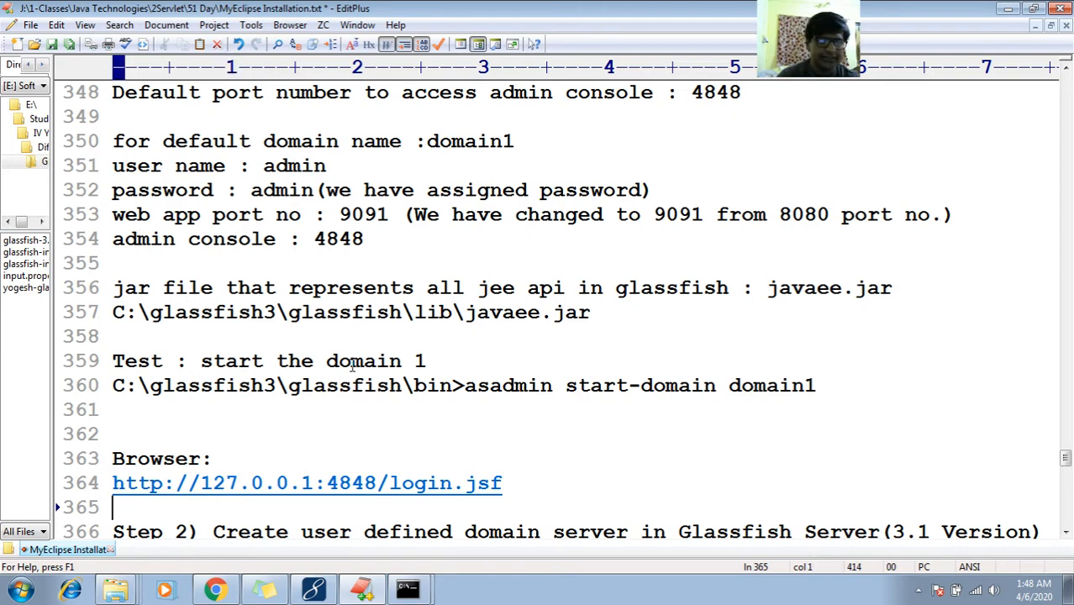
pyautogui.press('Down')
pyautogui.press('Up')
pyautogui.press('Up')
pyautogui.press('Right')
pyautogui.press('Right')
pyautogui.press('Right')
pyautogui.press('Right')
pyautogui.press('Right')
pyautogui.press('Right')
pyautogui.press('Right')
pyautogui.press('Right')
pyautogui.press('Right')
pyautogui.press('Right')
pyautogui.press('Right')
pyautogui.press('Right')
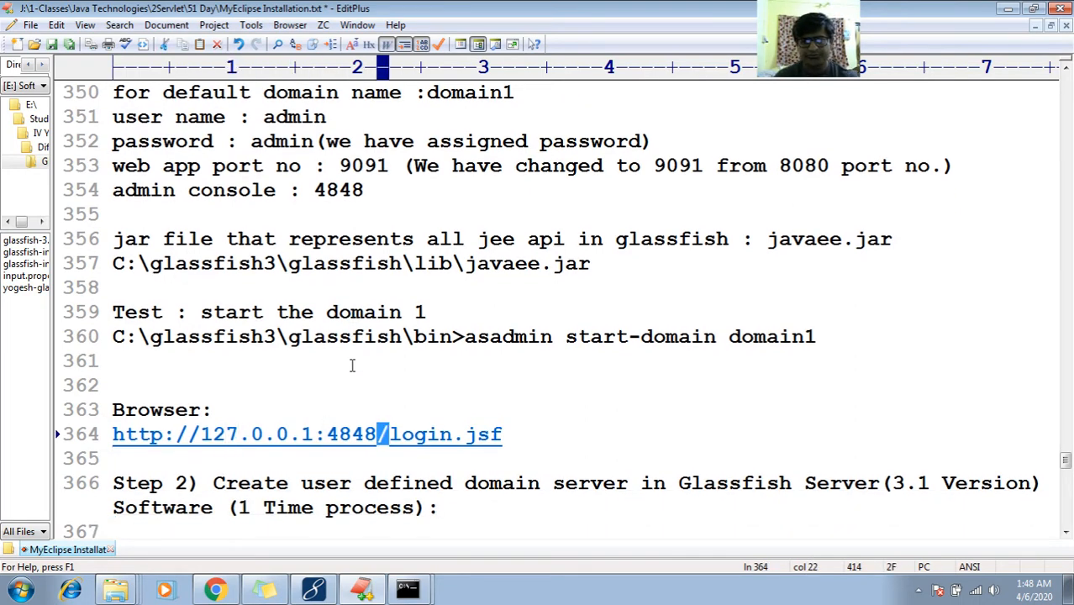
pyautogui.hotkey('shift', 'Home')
pyautogui.hotkey('ctrl', 'c')
pyautogui.press('Up')
pyautogui.press('End')
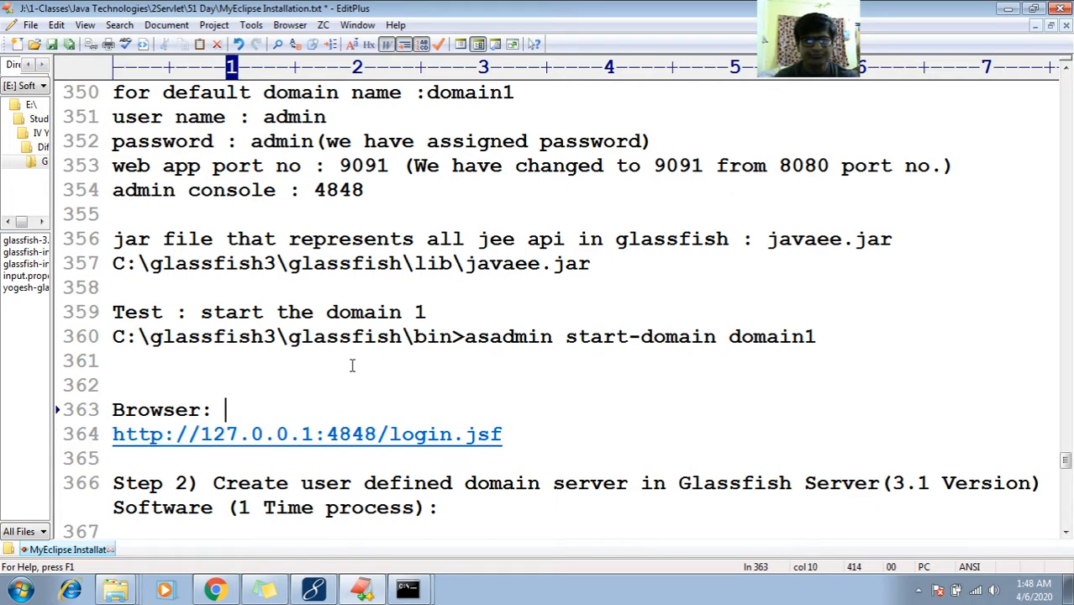
pyautogui.press('Return')
pyautogui.hotkey('ctrl', 'v')
pyautogui.press('Return')
pyautogui.write('OR')
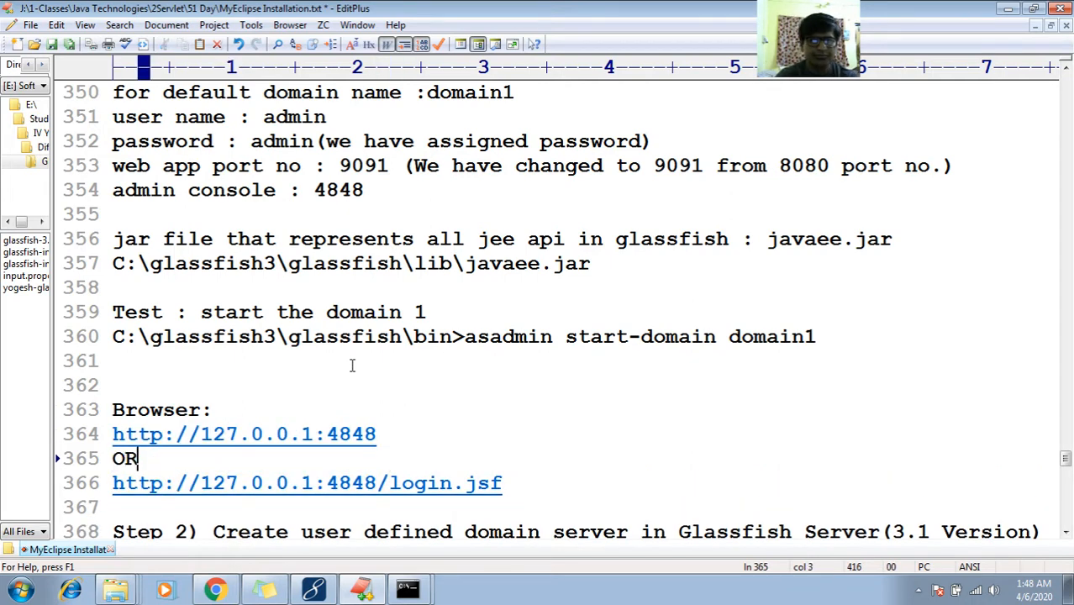
# Add blank lines above the Step 2) heading
pyautogui.press('Down')
pyautogui.press('Down')
pyautogui.press('Down')
pyautogui.press('Down')
pyautogui.press('Up')
pyautogui.press('Up')
pyautogui.press('Return')
pyautogui.press('Return')
pyautogui.press('Return')
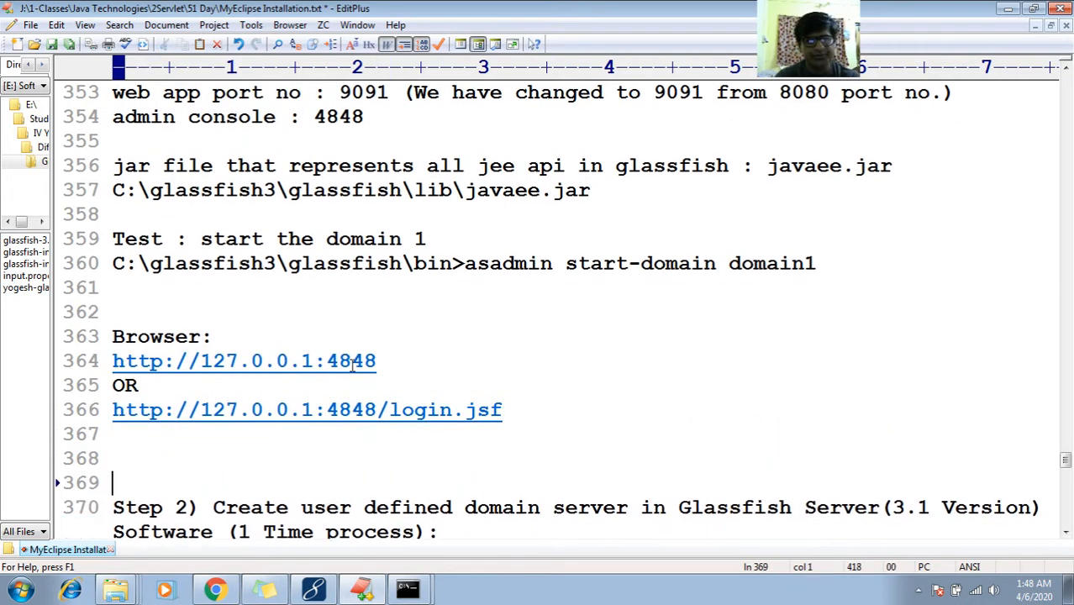
pyautogui.press('Up')
pyautogui.press('Up')
pyautogui.press('Up')
pyautogui.press('Up')
pyautogui.press('Up')
pyautogui.press('Up')
pyautogui.press('Up')
pyautogui.press('Up')
pyautogui.press('Up')
pyautogui.press('Up')
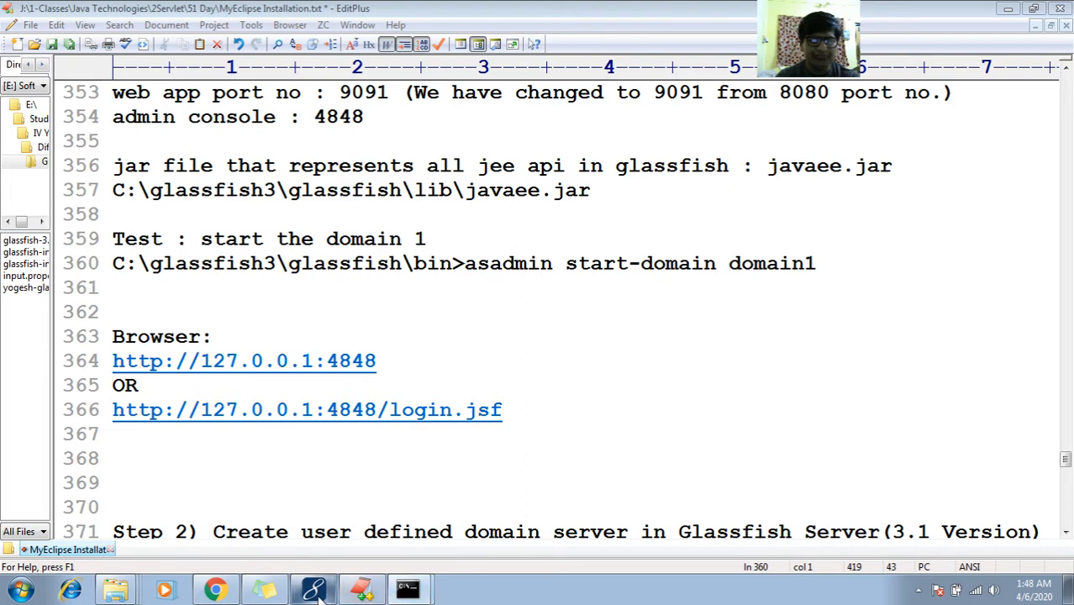
pyautogui.click(215, 590)
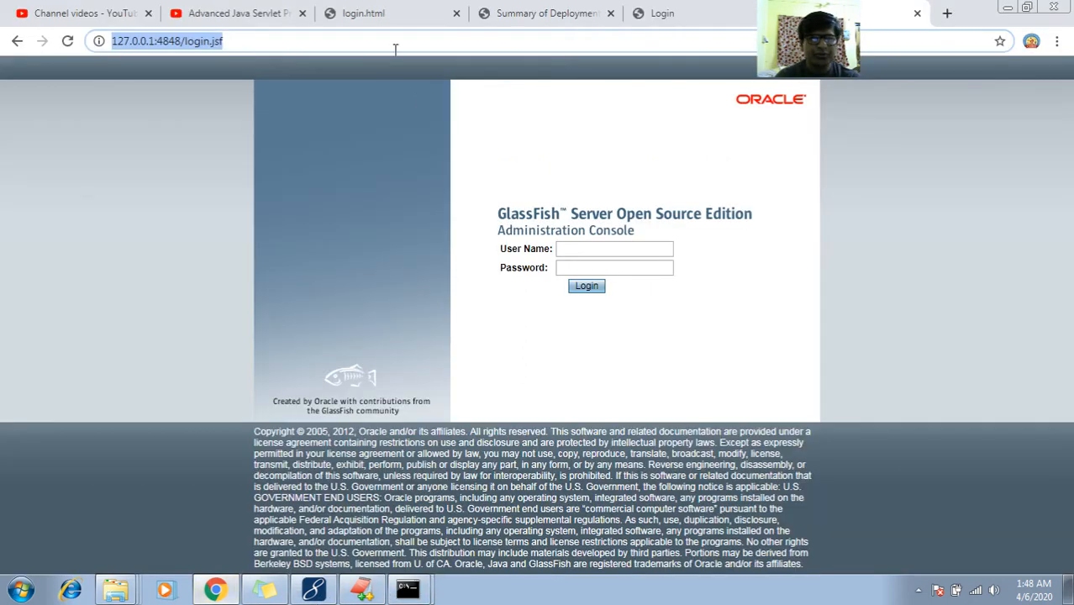
# Enter the administrator user name in the console login form
pyautogui.click(586, 248)
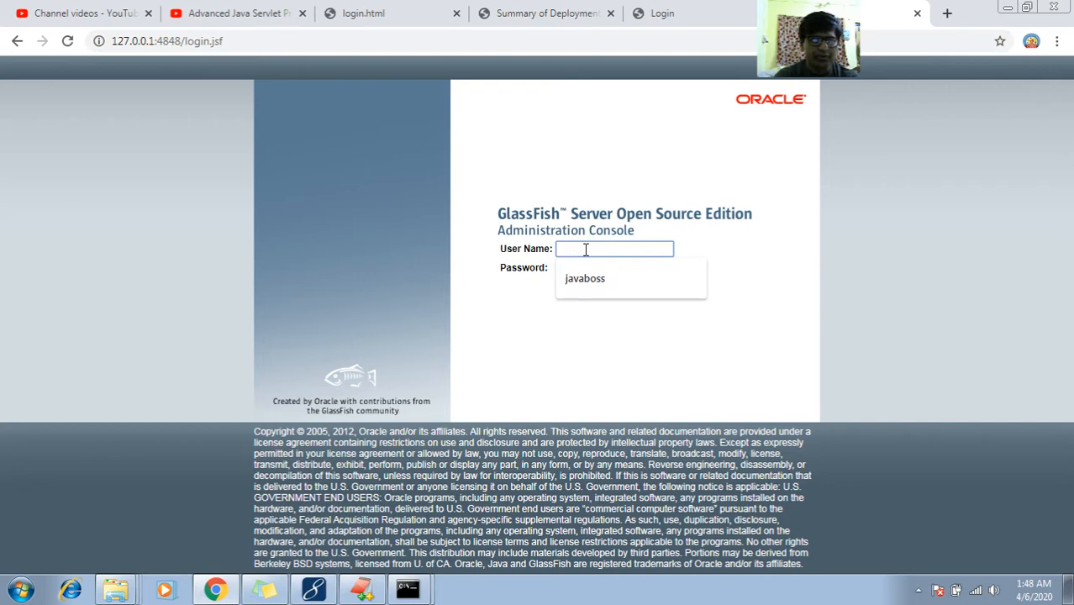
pyautogui.write('admin')
pyautogui.press('Tab')
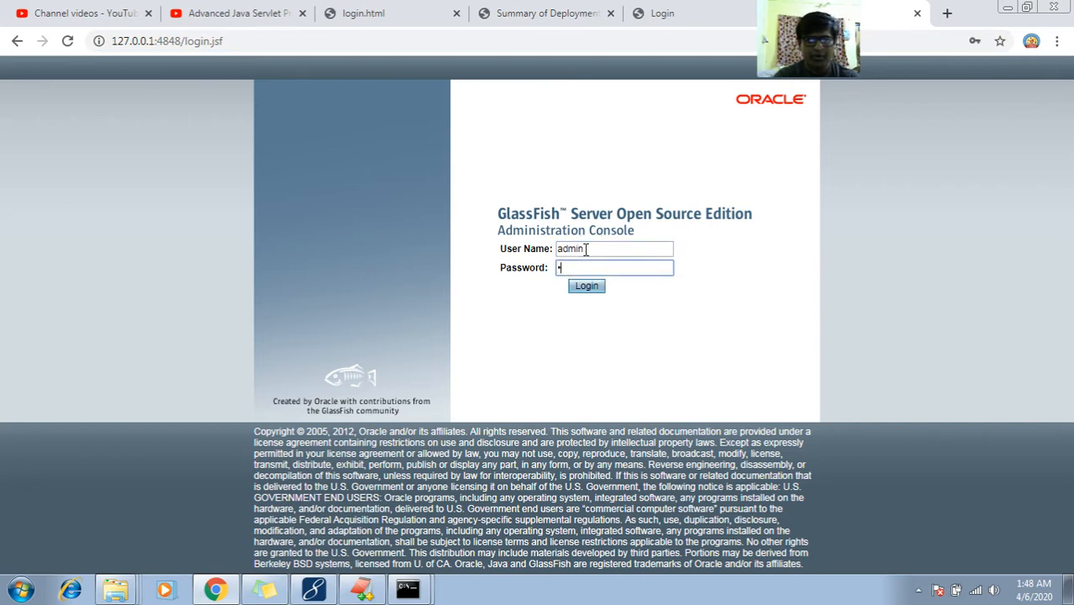
# Insert spacing after the password value, before its '(we have assigned password)' remark
pyautogui.click(363, 588)
pyautogui.click(263, 245)
pyautogui.press('Up')
pyautogui.press('Up')
pyautogui.press('Up')
pyautogui.press('Up')
pyautogui.press('Up')
pyautogui.press('Up')
pyautogui.press('Up')
pyautogui.press('Up')
pyautogui.press('Up')
pyautogui.press('Up')
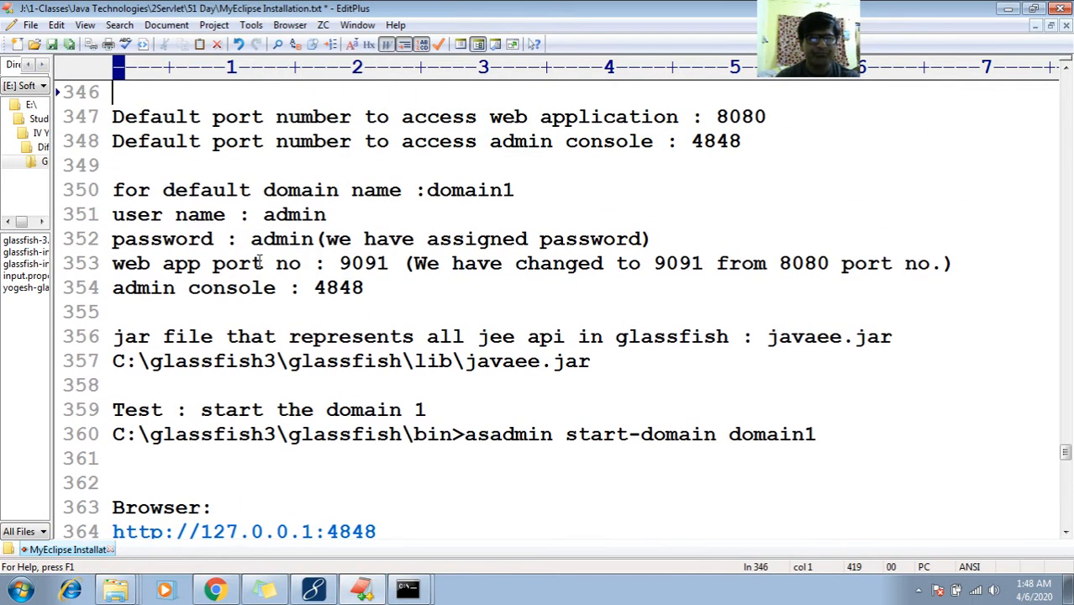
pyautogui.press('Down')
pyautogui.press('Down')
pyautogui.hotkey('shift', 'End')
pyautogui.press('Down')
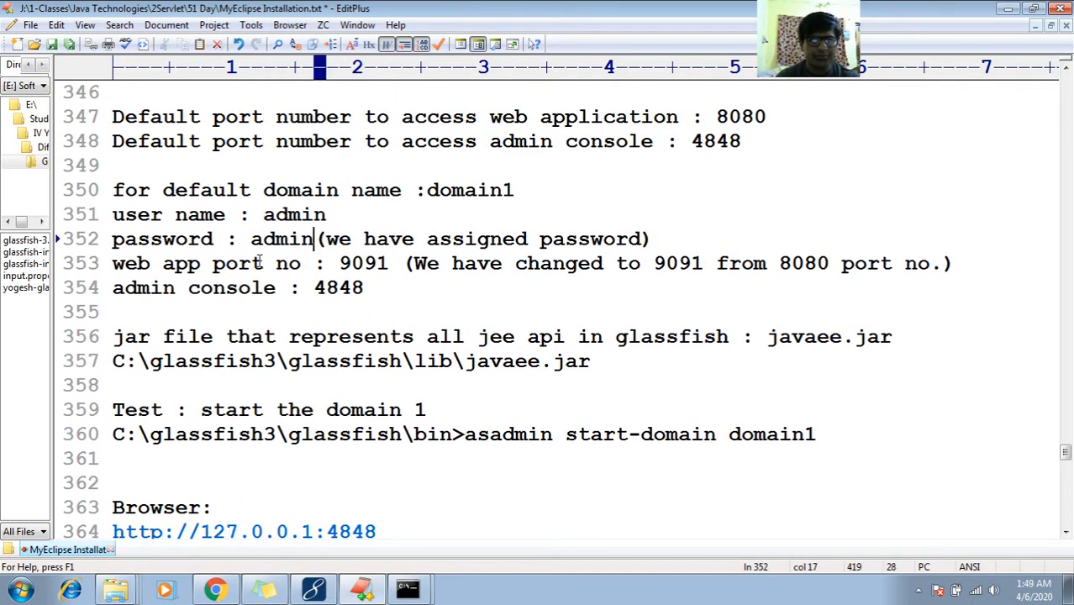
pyautogui.hotkey('shift', 'Left')
pyautogui.hotkey('shift', 'Left')
pyautogui.hotkey('shift', 'Left')
pyautogui.hotkey('shift', 'Left')
pyautogui.hotkey('shift', 'Left')
pyautogui.hotkey('shift', 'Left')
pyautogui.press('Right')
pyautogui.press('Left')
pyautogui.write('v')
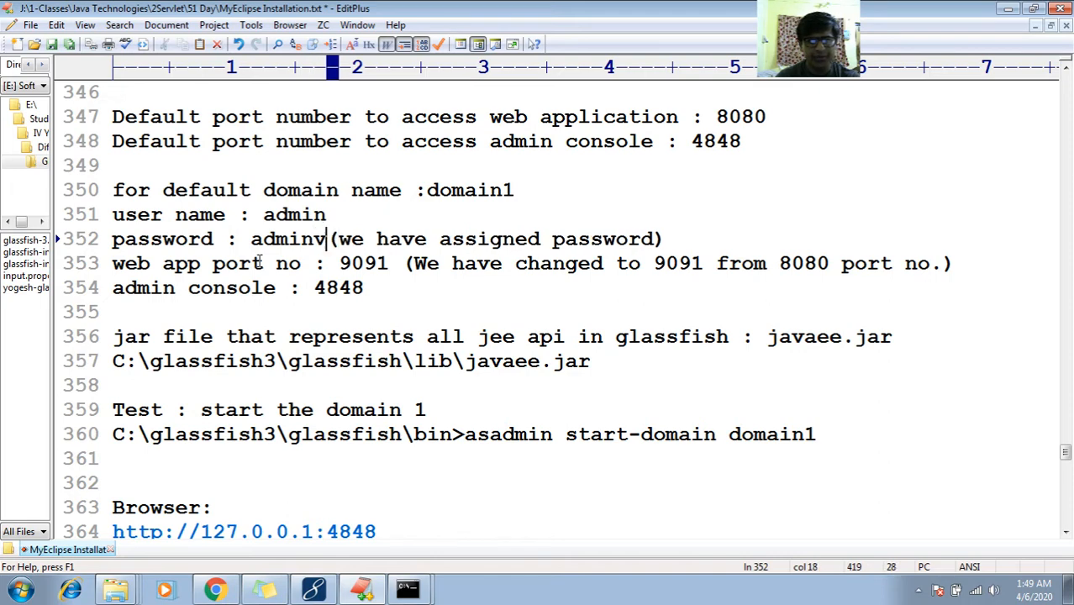
pyautogui.press('BackSpace')
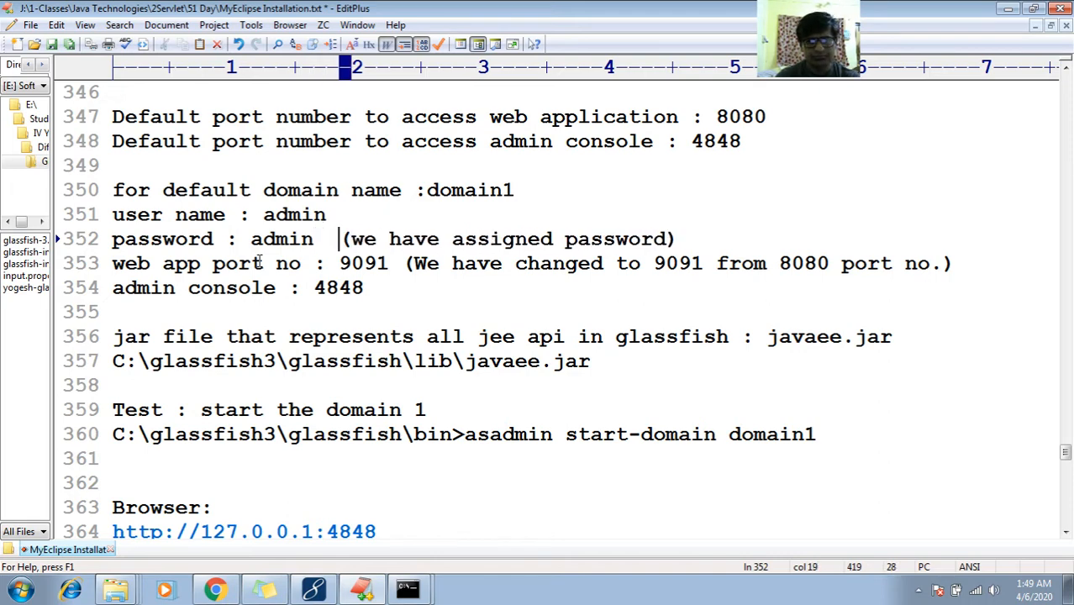
pyautogui.click(215, 589)
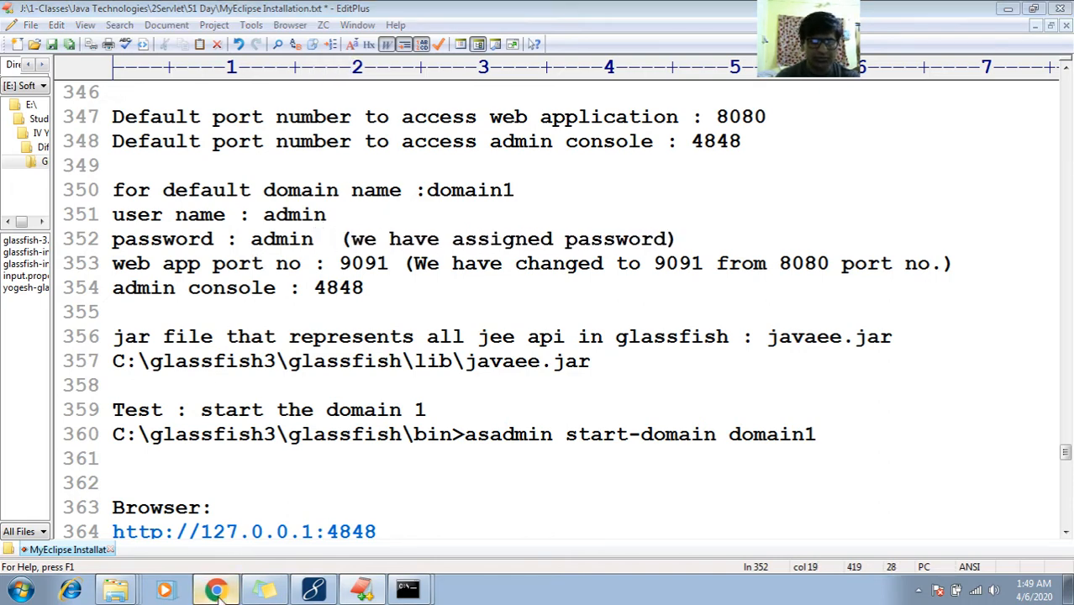
# Log in to the console, reload 127.0.0.1:4848 in the other tab, and dismiss the save-password offer
pyautogui.click(587, 288)
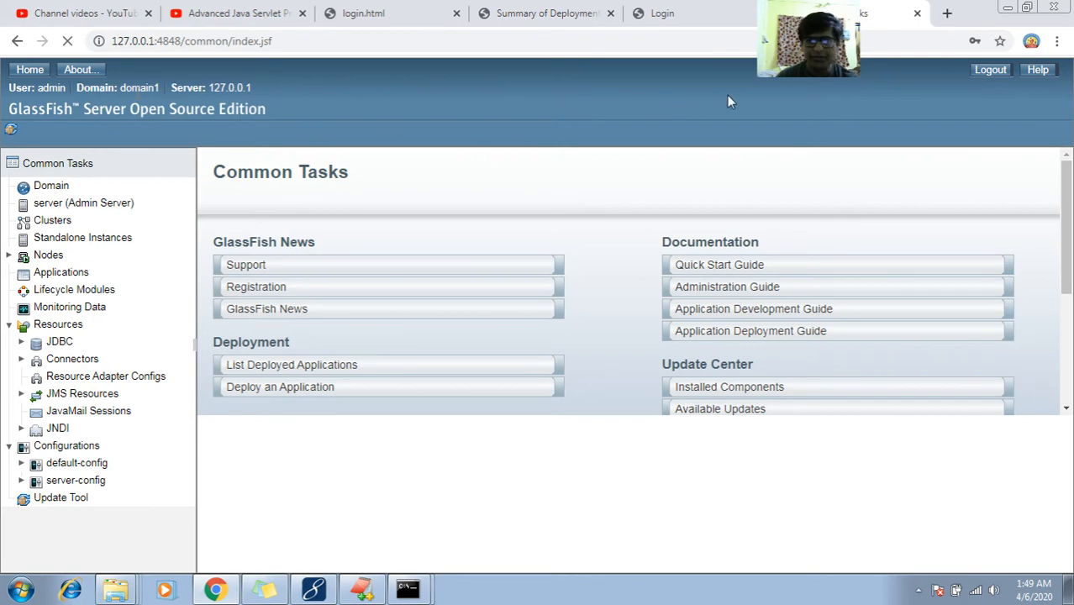
pyautogui.click(700, 8)
pyautogui.press('Return')
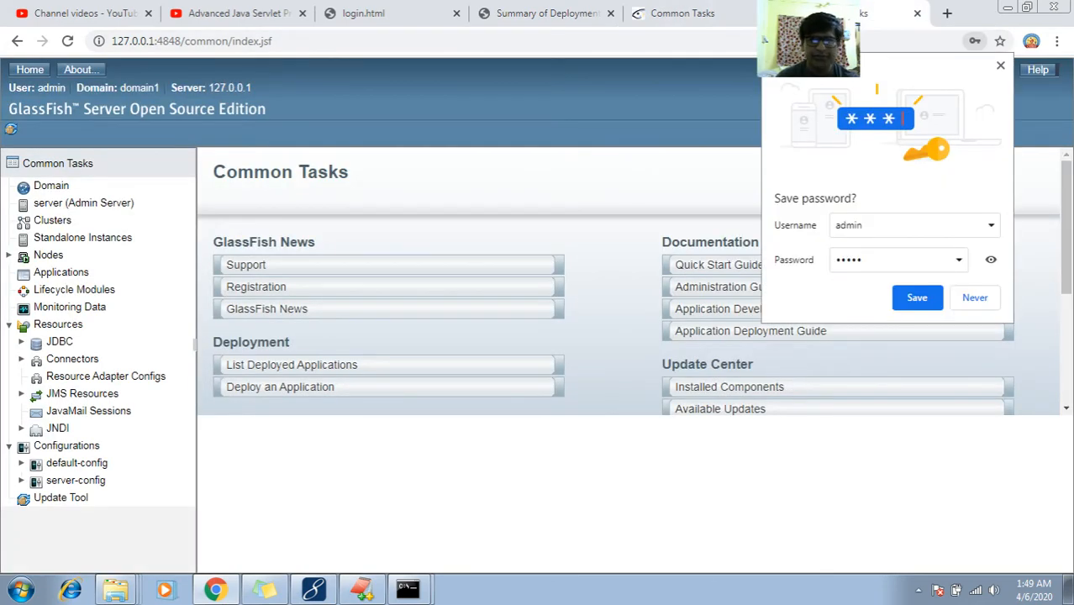
pyautogui.click(720, 7)
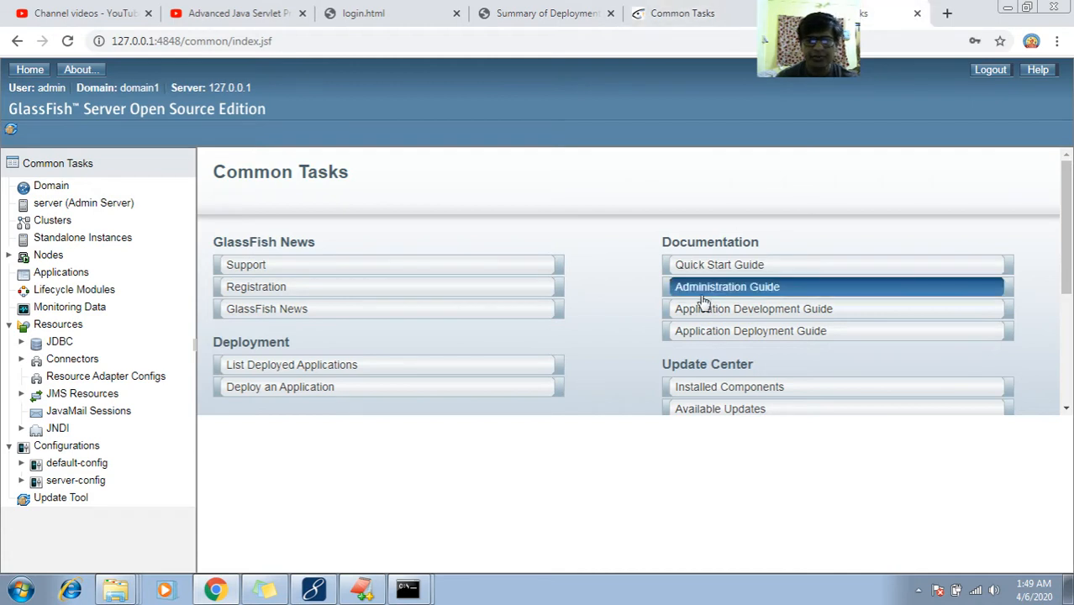
pyautogui.click(408, 591)
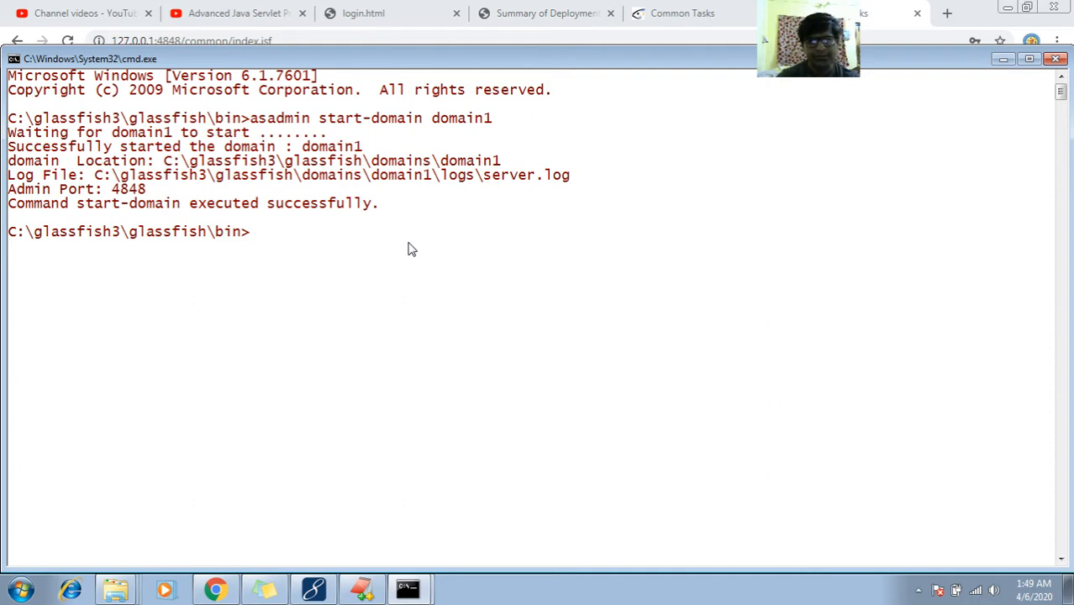
# Run 'asadmin stop-domain domain1' by editing the recalled start-domain command
pyautogui.press('Up')
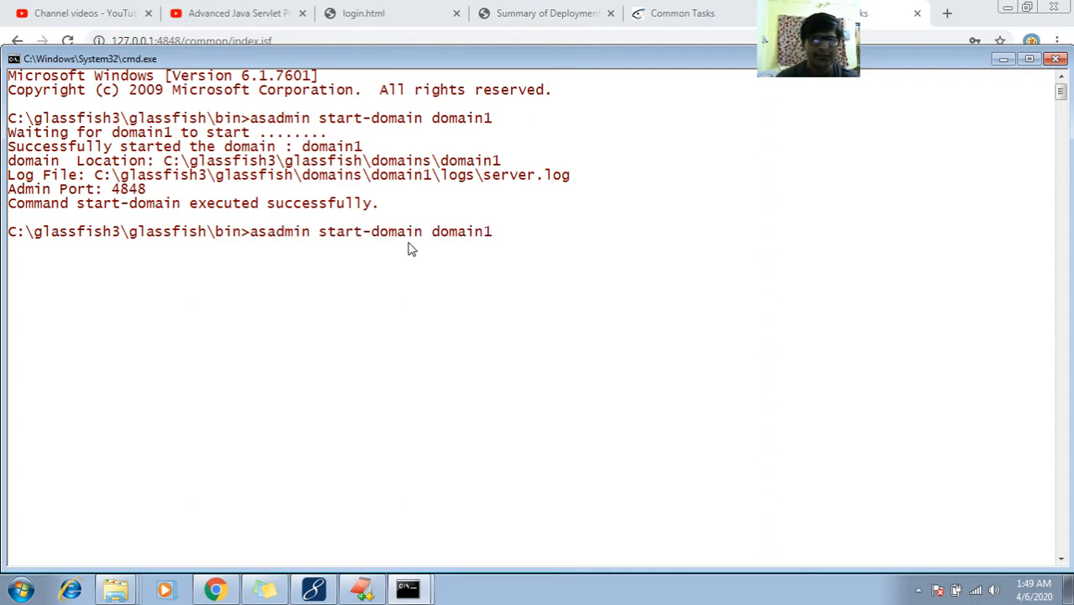
pyautogui.press('Left')
pyautogui.press('Left')
pyautogui.press('Left')
pyautogui.press('Left')
pyautogui.press('Left')
pyautogui.press('Left')
pyautogui.press('Left')
pyautogui.press('Left')
pyautogui.press('Left')
pyautogui.press('Left')
pyautogui.press('Left')
pyautogui.press('Left')
pyautogui.press('Left')
pyautogui.press('Left')
pyautogui.press('Left')
pyautogui.press('BackSpace')
pyautogui.press('BackSpace')
pyautogui.press('BackSpace')
pyautogui.press('BackSpace')
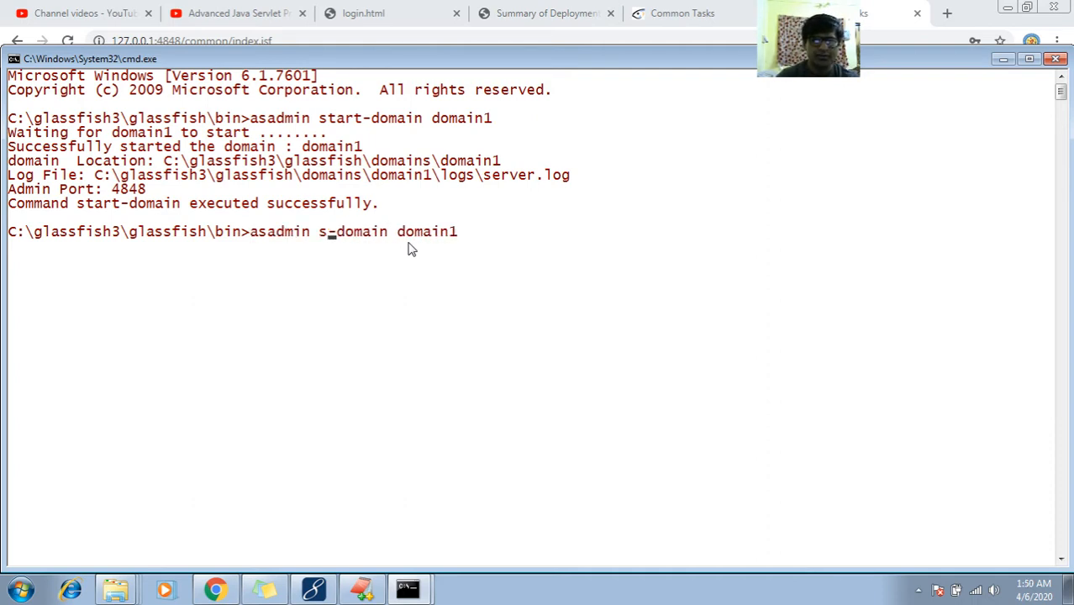
pyautogui.write('top')
pyautogui.press('Return')
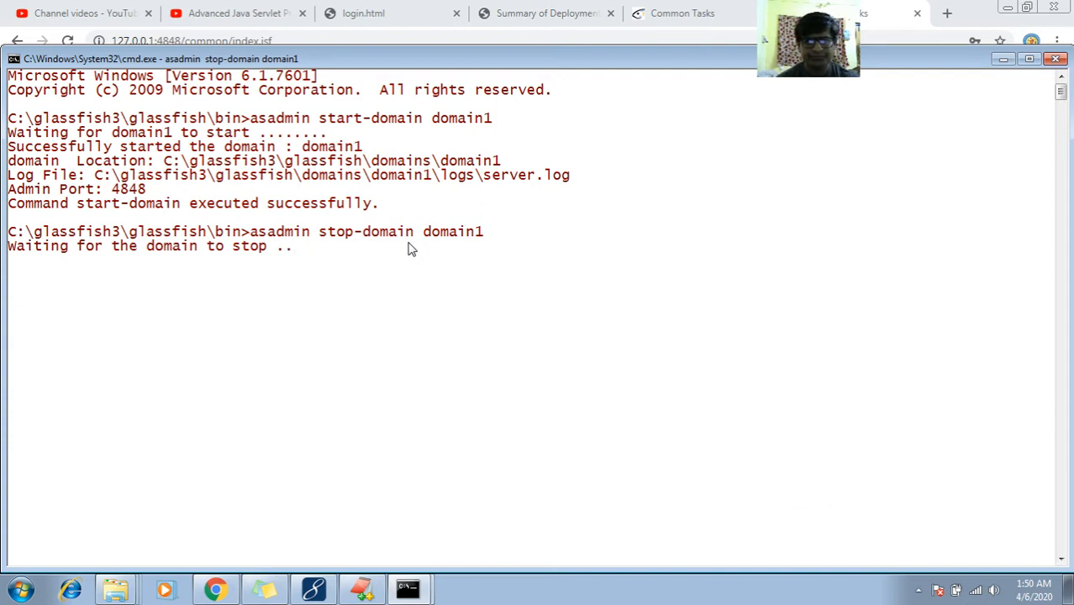
pyautogui.click(682, 9)
# Log out of the admin console and close the now-unreachable console tab
pyautogui.click(989, 73)
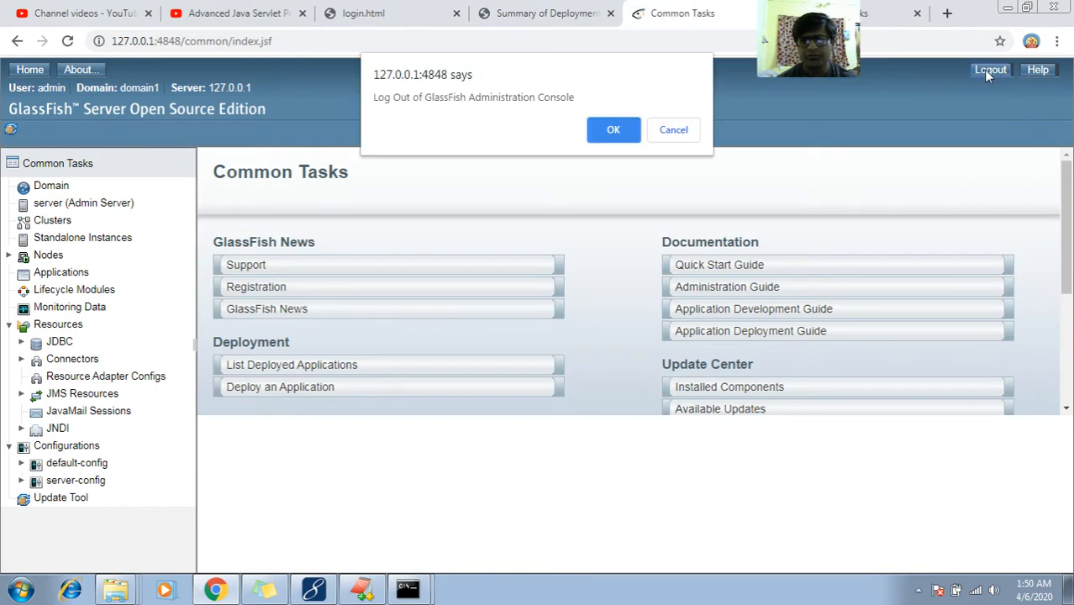
pyautogui.click(636, 132)
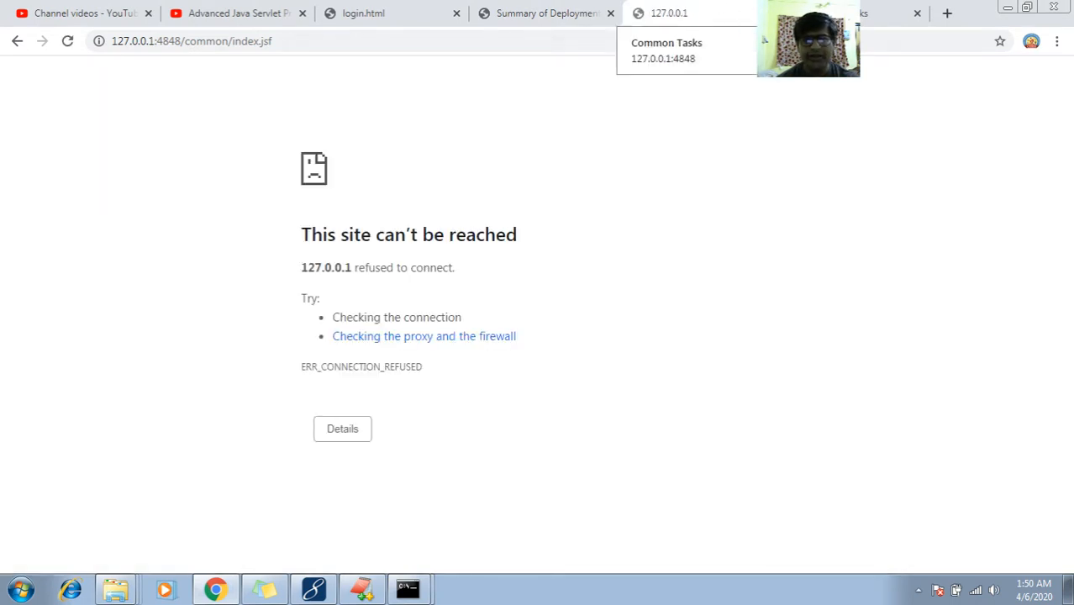
pyautogui.click(765, 14)
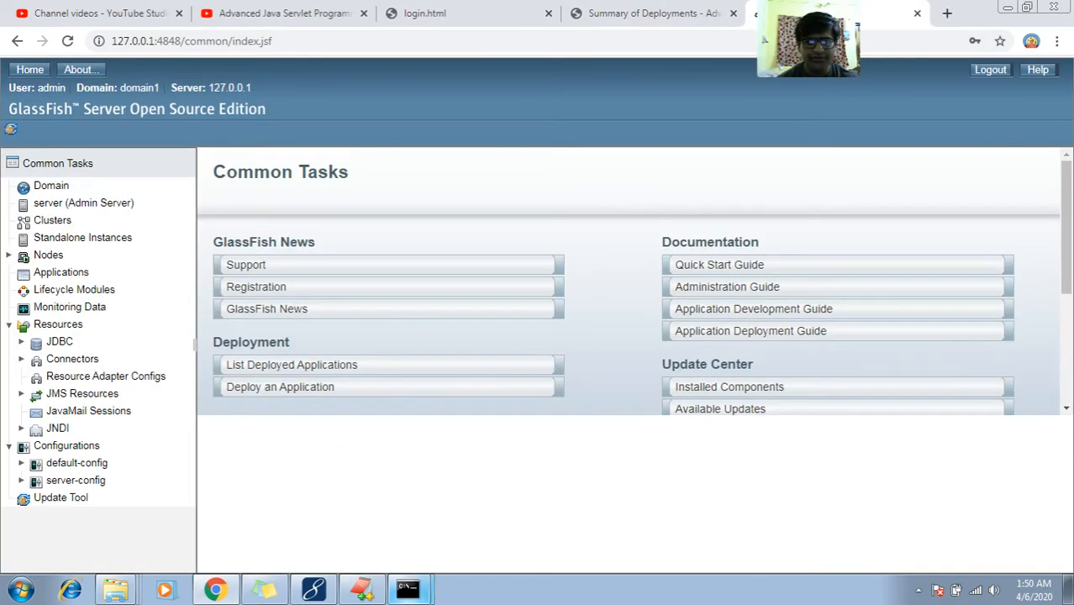
pyautogui.click(408, 589)
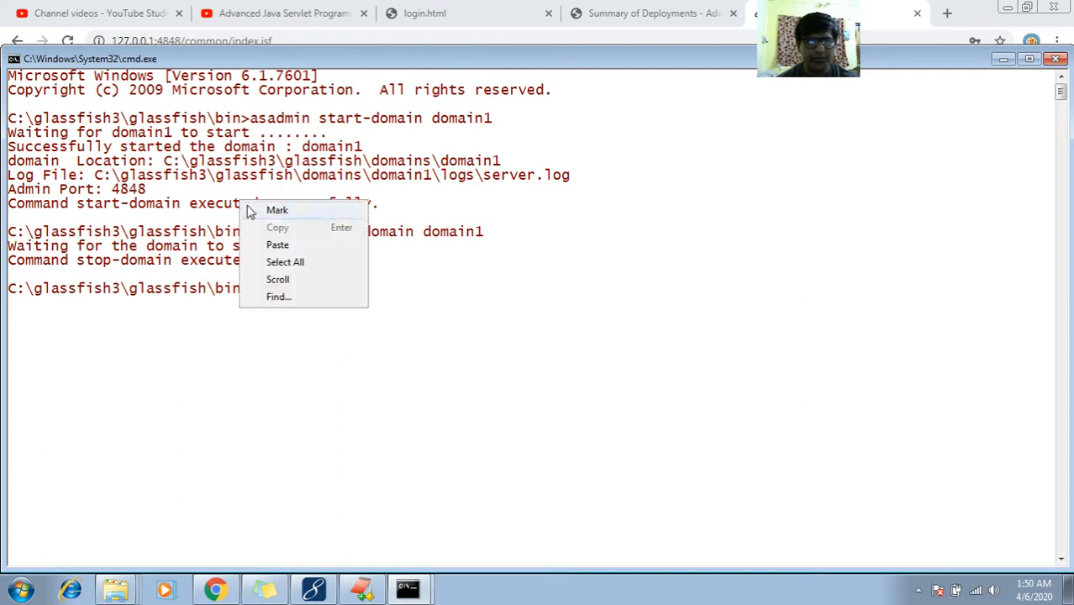
# Copy the stop-domain command and its output from the command prompt
pyautogui.rightClick(240, 200)
pyautogui.click(277, 210)
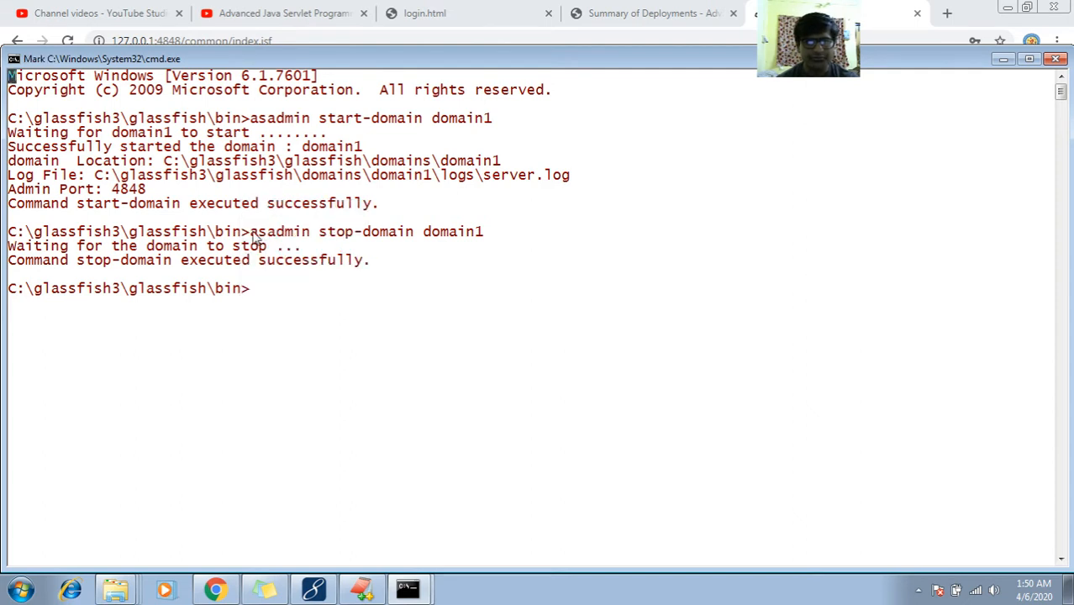
pyautogui.moveTo(8, 228); pyautogui.dragTo(483, 235)
pyautogui.hotkey('ctrl', 'c')
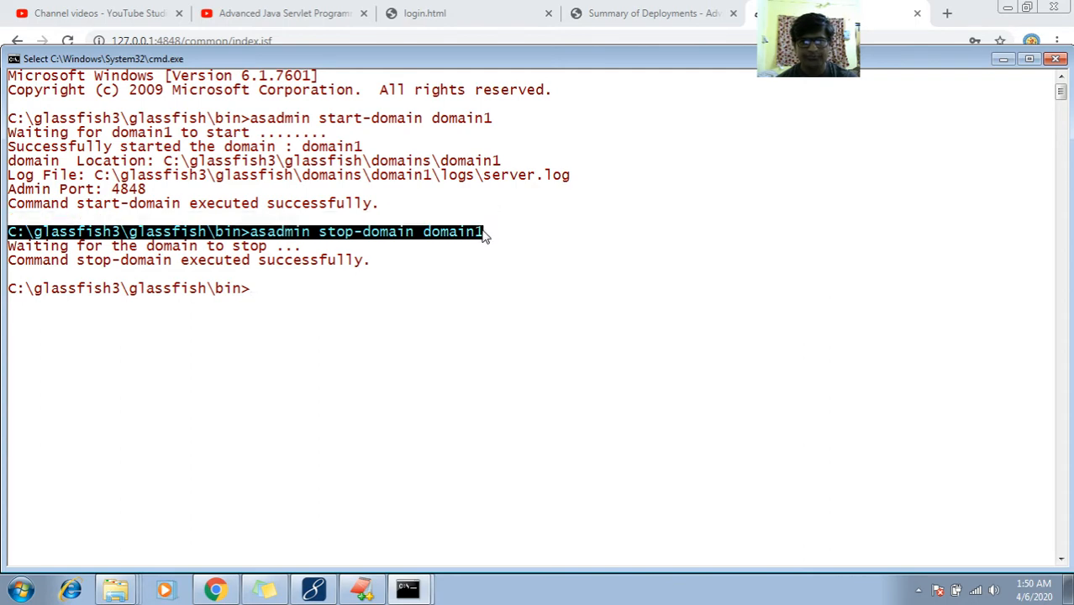
pyautogui.press('Return')
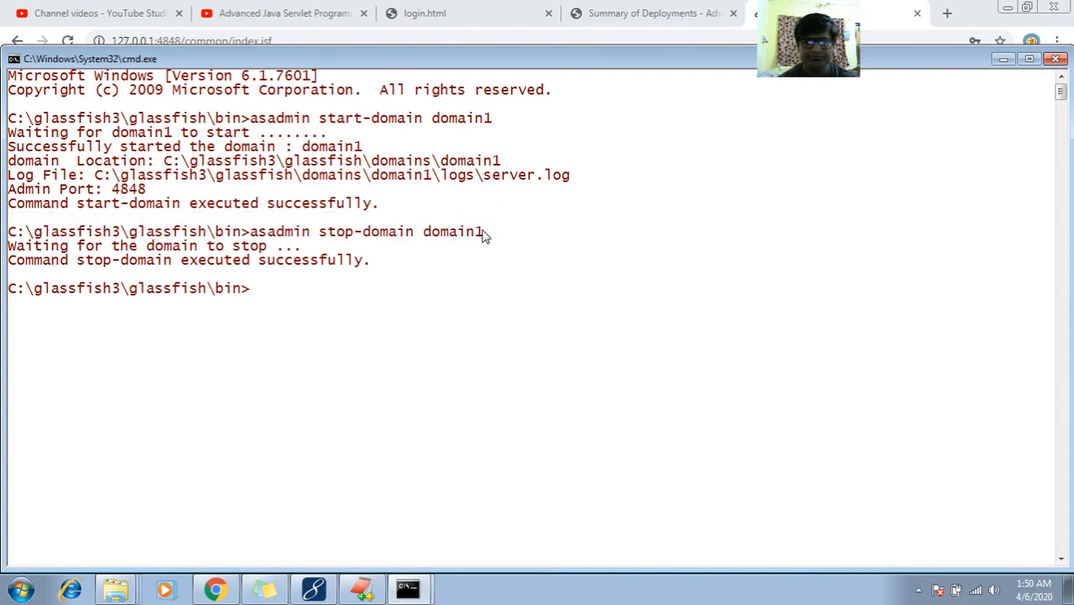
# Caption the start command 'To start the domain 1' and paste the stop-domain command below it
pyautogui.click(361, 590)
pyautogui.click(294, 404)
pyautogui.press('Up')
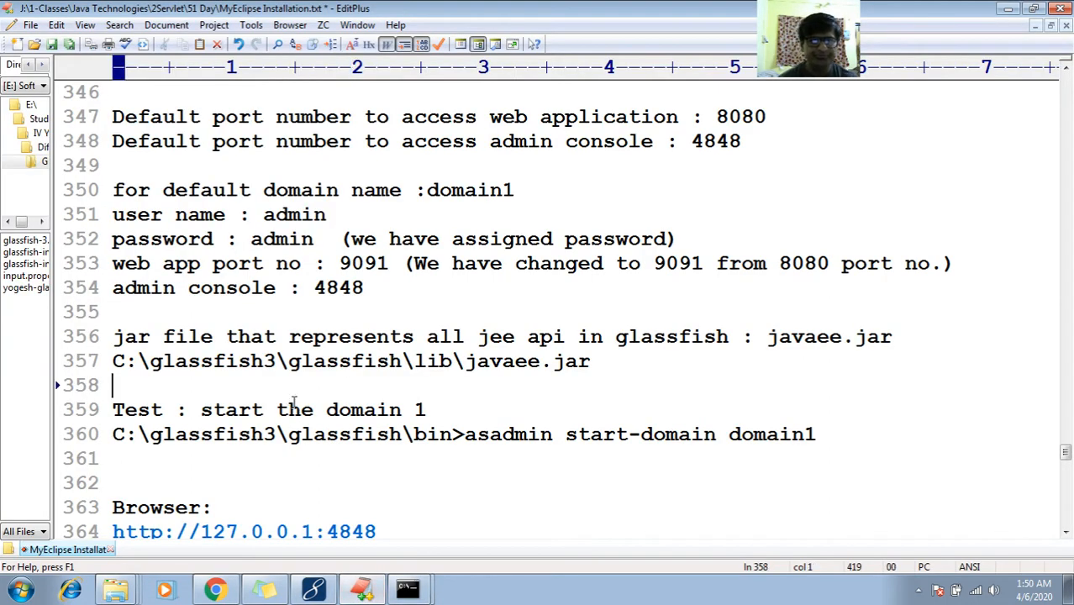
pyautogui.press('Up')
pyautogui.press('Down')
pyautogui.press('Down')
pyautogui.press('Down')
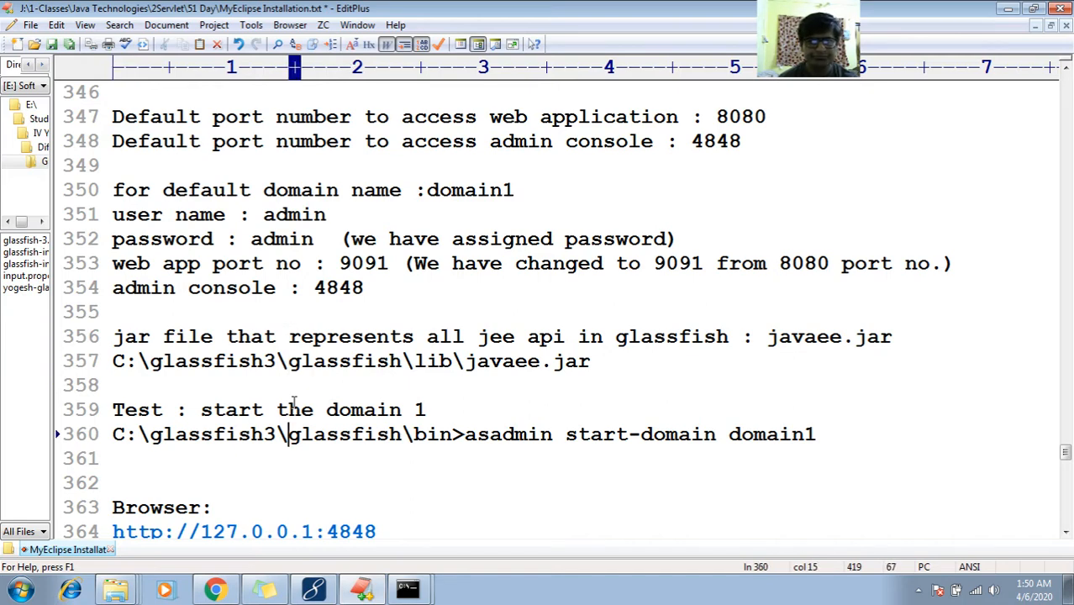
pyautogui.press('End')
pyautogui.press('Return')
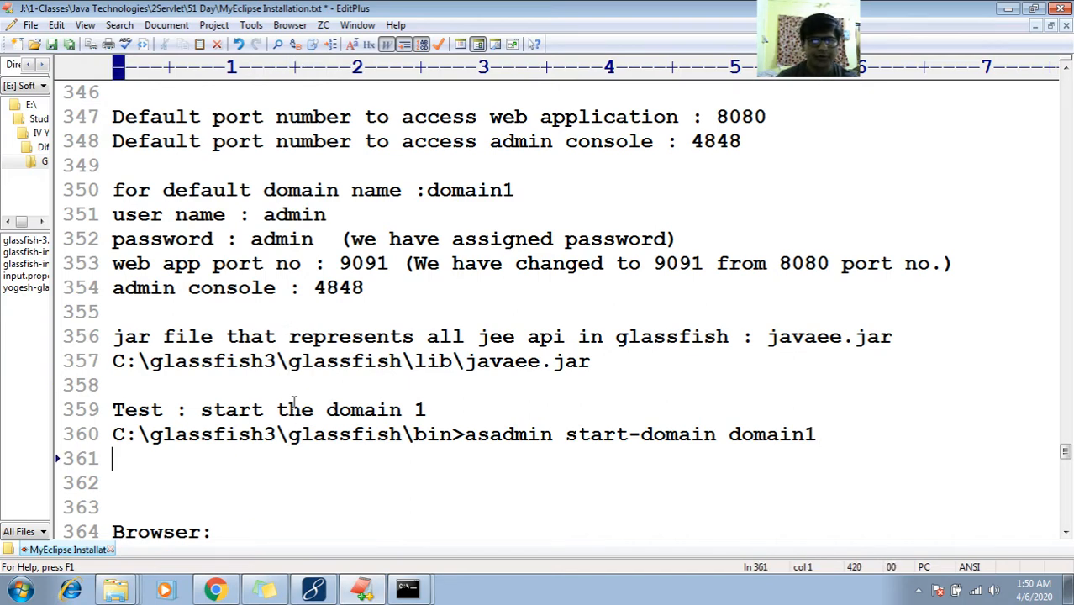
pyautogui.press('Up')
pyautogui.press('Up')
pyautogui.press('Right')
pyautogui.press('Right')
pyautogui.press('Right')
pyautogui.press('Right')
pyautogui.press('Right')
pyautogui.press('Right')
pyautogui.write('T')
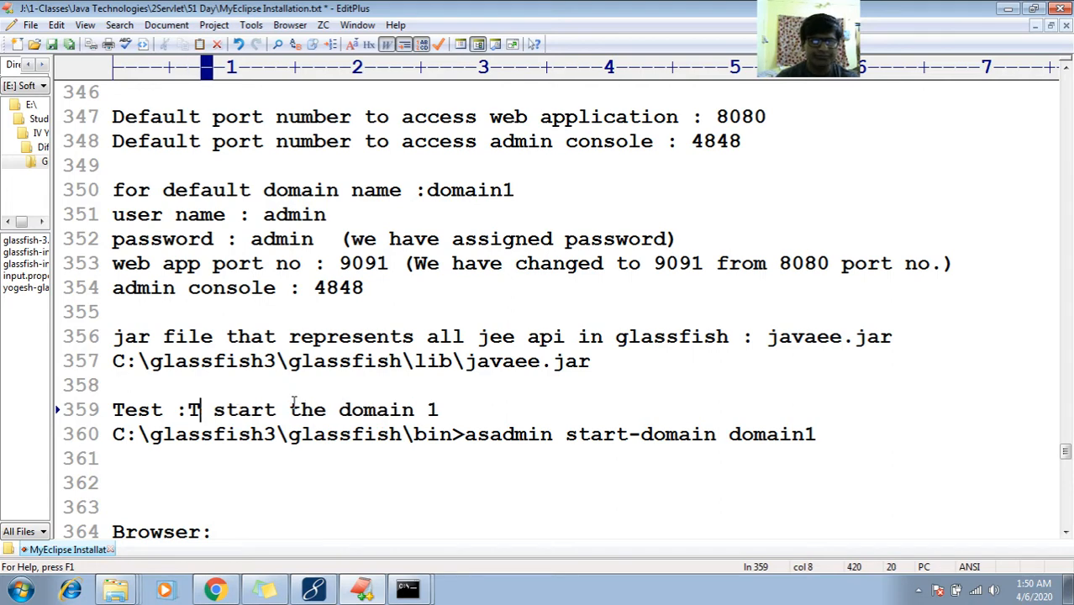
pyautogui.write('o')
pyautogui.press('Down')
pyautogui.press('Down')
pyautogui.press('Return')
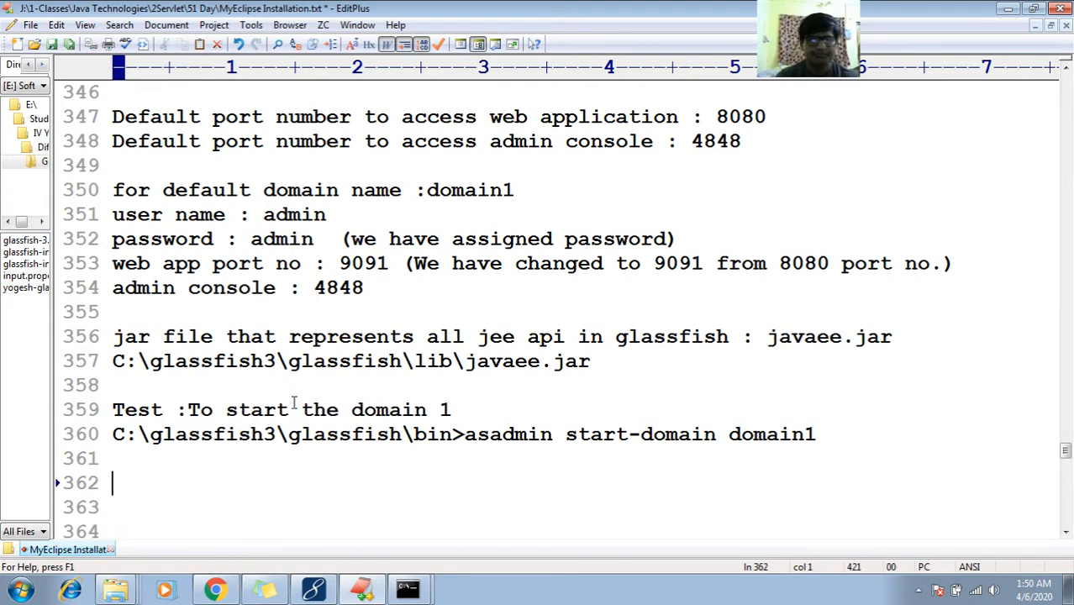
pyautogui.hotkey('ctrl', 'v')
# Copy the caption above the stop command and separate the two commands with a blank line
pyautogui.press('Up')
pyautogui.press('Up')
pyautogui.press('Up')
pyautogui.hotkey('shift', 'Left')
pyautogui.hotkey('shift', 'Left')
pyautogui.hotkey('shift', 'Left')
pyautogui.hotkey('shift', 'Left')
pyautogui.hotkey('shift', 'Left')
pyautogui.hotkey('shift', 'Left')
pyautogui.hotkey('shift', 'Left')
pyautogui.hotkey('shift', 'Left')
pyautogui.hotkey('shift', 'Left')
pyautogui.hotkey('shift', 'Left')
pyautogui.hotkey('shift', 'Left')
pyautogui.hotkey('shift', 'Left')
pyautogui.hotkey('shift', 'Left')
pyautogui.hotkey('shift', 'Left')
pyautogui.hotkey('shift', 'Left')
pyautogui.hotkey('shift', 'Left')
pyautogui.hotkey('shift', 'Left')
pyautogui.hotkey('shift', 'Left')
pyautogui.hotkey('shift', 'Left')
pyautogui.hotkey('shift', 'Left')
pyautogui.hotkey('shift', 'Left')
pyautogui.hotkey('ctrl', 'c')
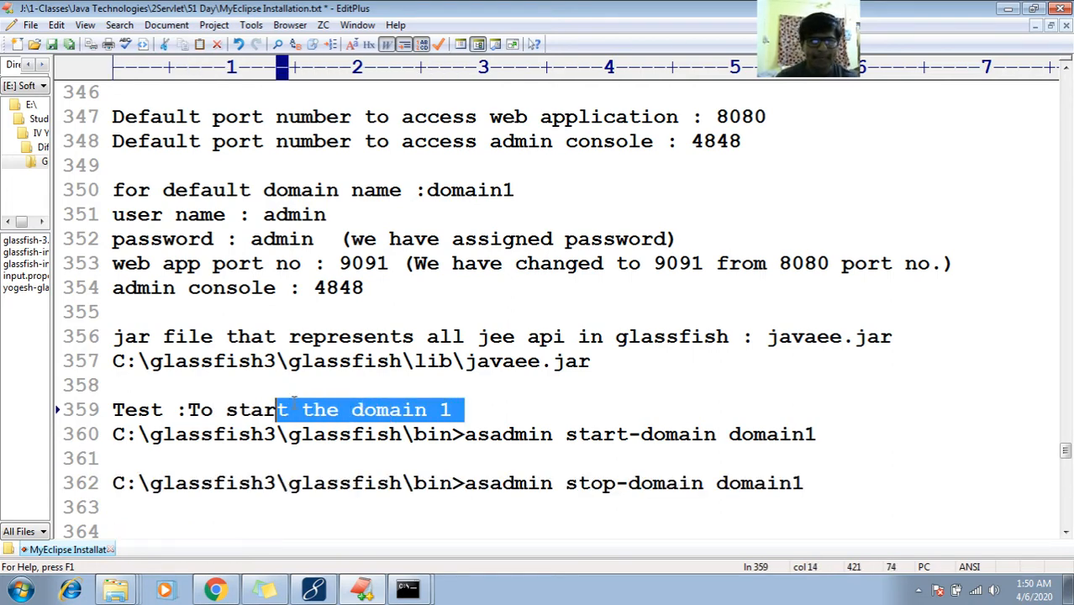
pyautogui.press('Down')
pyautogui.press('Down')
pyautogui.hotkey('ctrl', 'v')
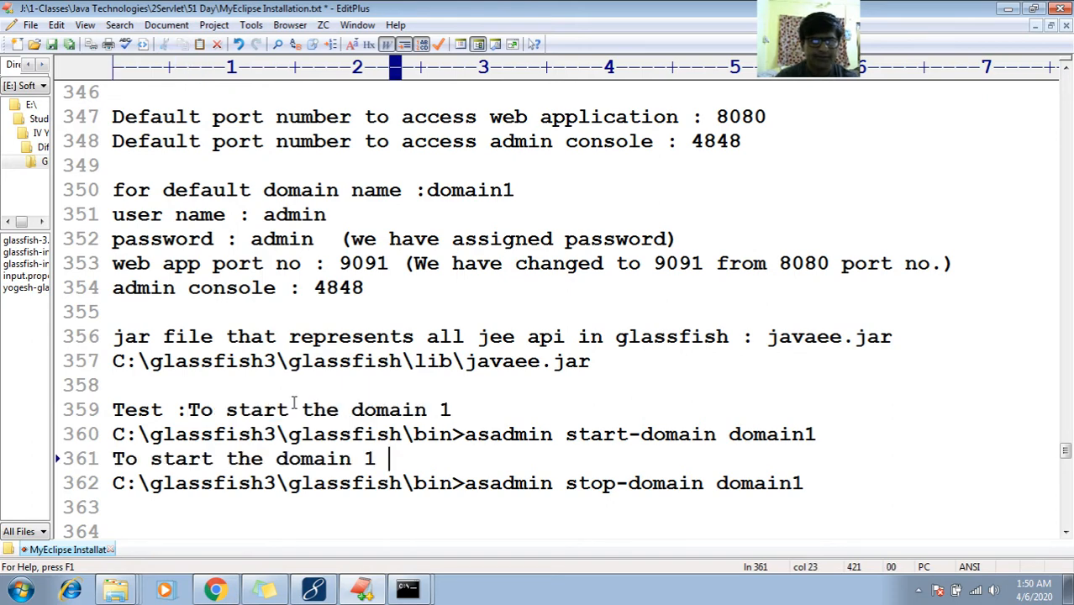
pyautogui.press('Up')
pyautogui.press('End')
pyautogui.press('Return')
pyautogui.press('Down')
pyautogui.press('Down')
pyautogui.press('Down')
pyautogui.press('Down')
pyautogui.press('Down')
pyautogui.press('Down')
pyautogui.press('Down')
pyautogui.press('Down')
pyautogui.press('Down')
pyautogui.press('Down')
pyautogui.press('Down')
pyautogui.press('Down')
pyautogui.press('Down')
pyautogui.press('Down')
pyautogui.press('Down')
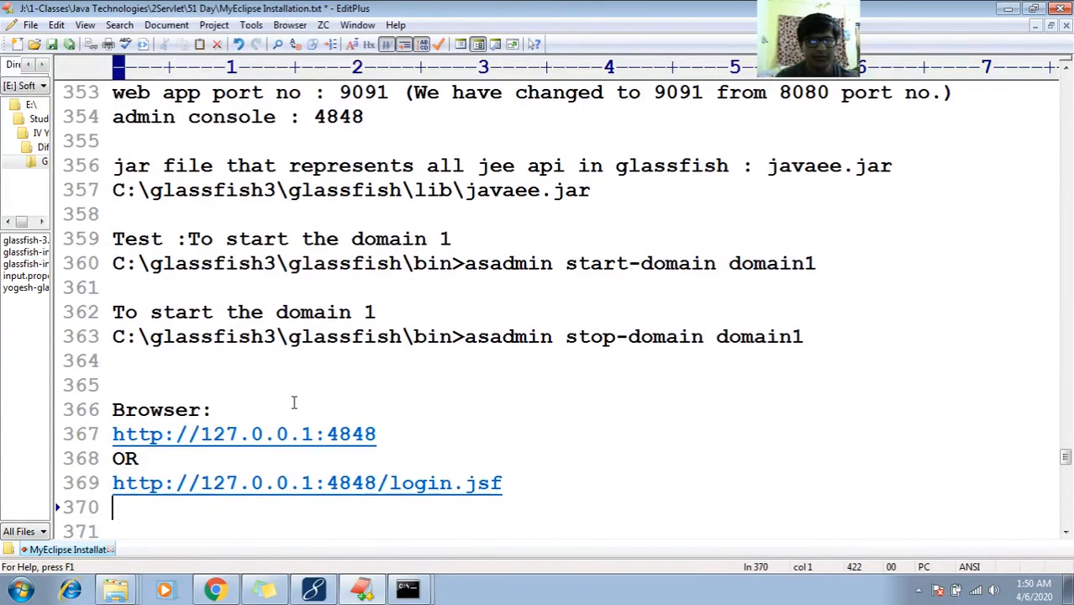
pyautogui.press('Up')
pyautogui.press('Up')
pyautogui.press('Up')
pyautogui.press('Up')
pyautogui.press('Up')
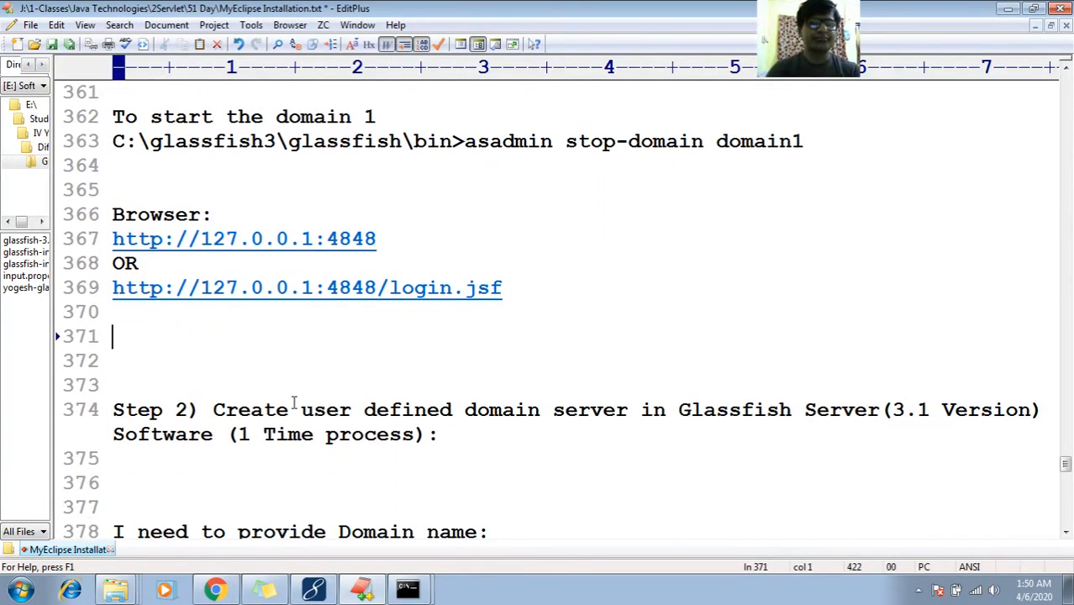
# Delete the extra blank lines above the Step 2) heading
pyautogui.press('Delete')
pyautogui.press('Delete')
pyautogui.press('Delete')
pyautogui.press('End')
pyautogui.press('Down')
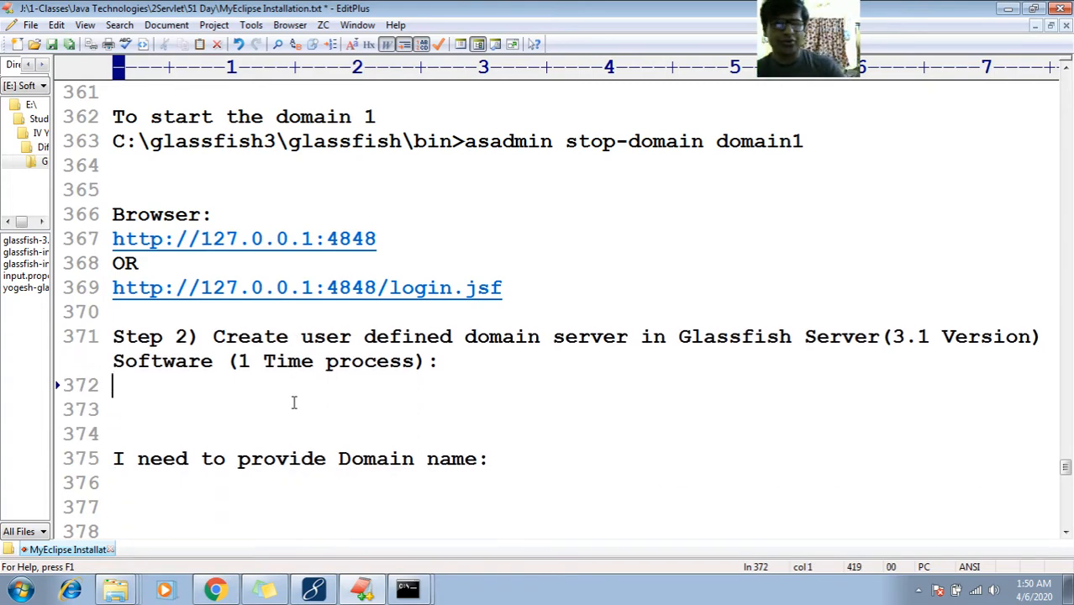
pyautogui.press('Up')
pyautogui.press('Up')
pyautogui.press('Up')
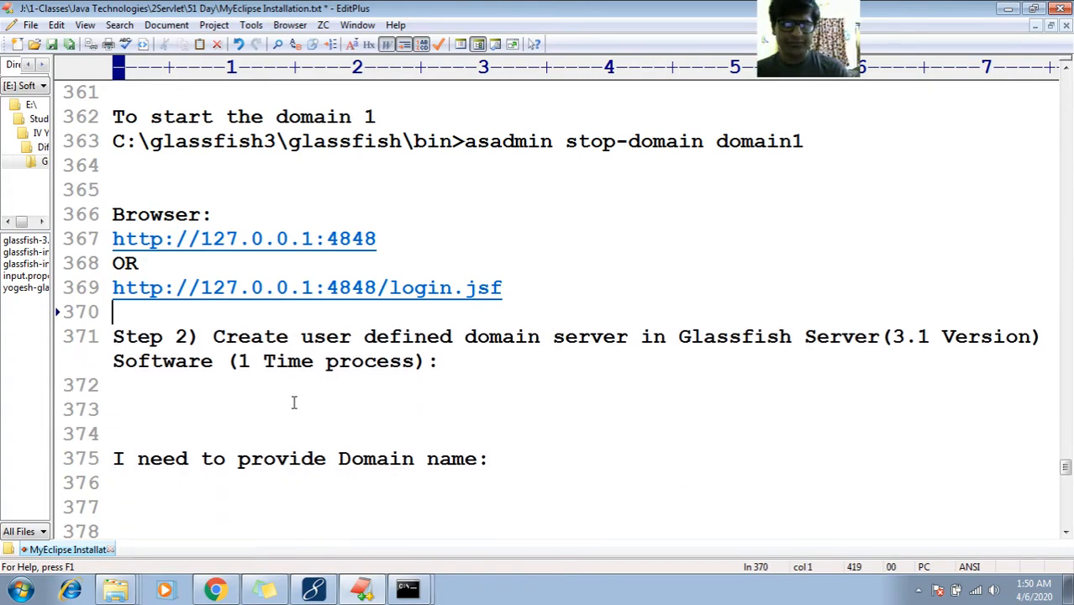
pyautogui.press('Down')
pyautogui.press('Down')
pyautogui.press('Up')
pyautogui.press('Up')
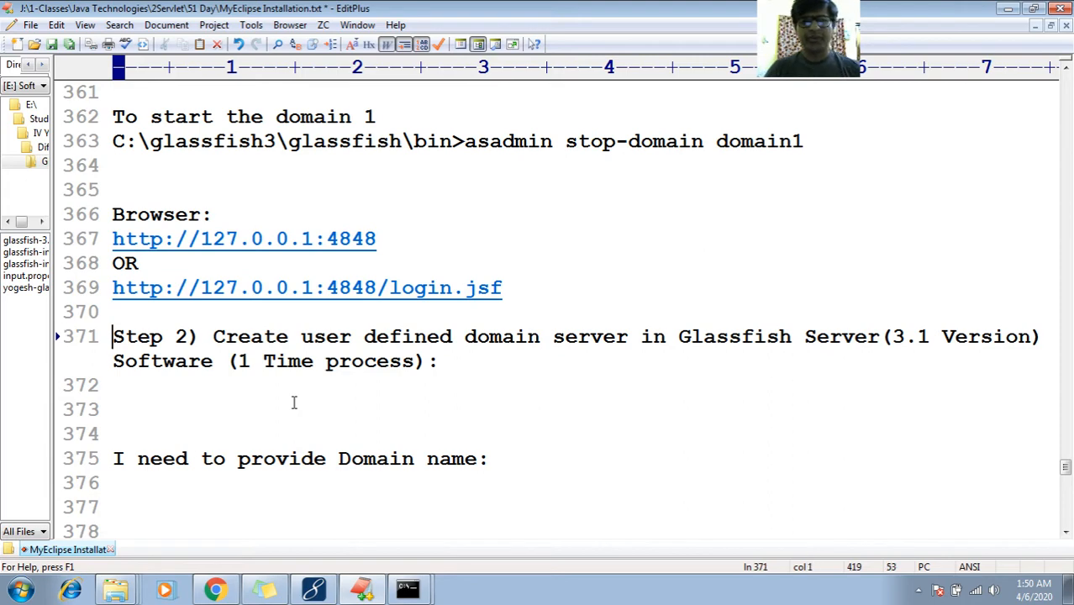
pyautogui.press('Right')
pyautogui.press('Right')
pyautogui.press('Right')
pyautogui.press('Right')
pyautogui.press('Right')
pyautogui.press('Right')
pyautogui.press('Right')
pyautogui.press('Right')
pyautogui.press('Right')
pyautogui.press('Right')
pyautogui.press('Right')
pyautogui.press('Left')
pyautogui.press('Left')
pyautogui.press('Left')
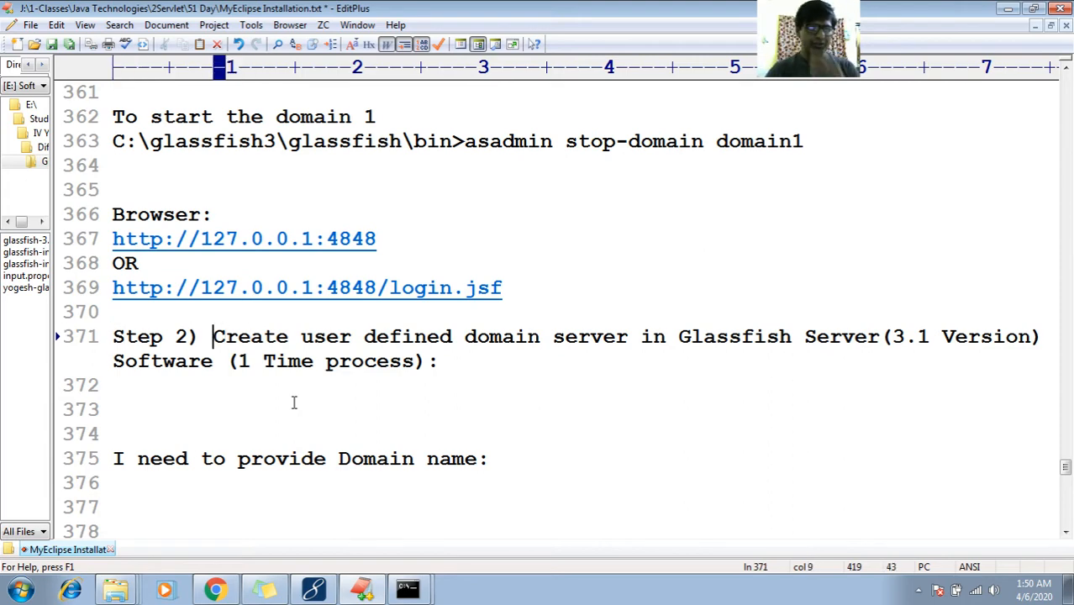
pyautogui.press('Down')
pyautogui.press('Down')
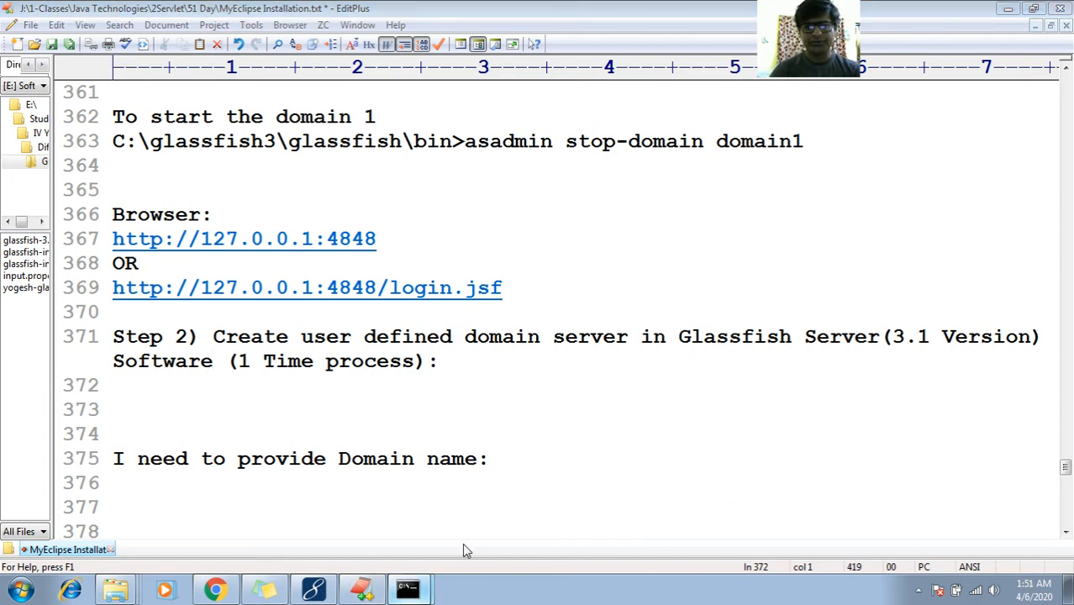
# Close the old command prompt and browse Explorer to C:\glassfish3\glassfish\bin
pyautogui.click(407, 588)
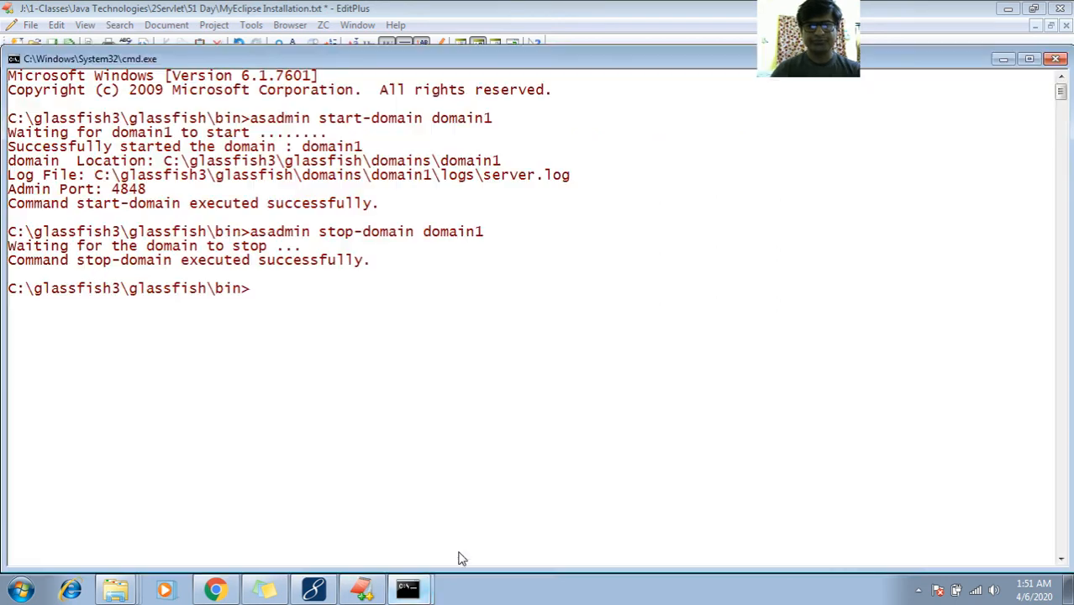
pyautogui.click(1056, 60)
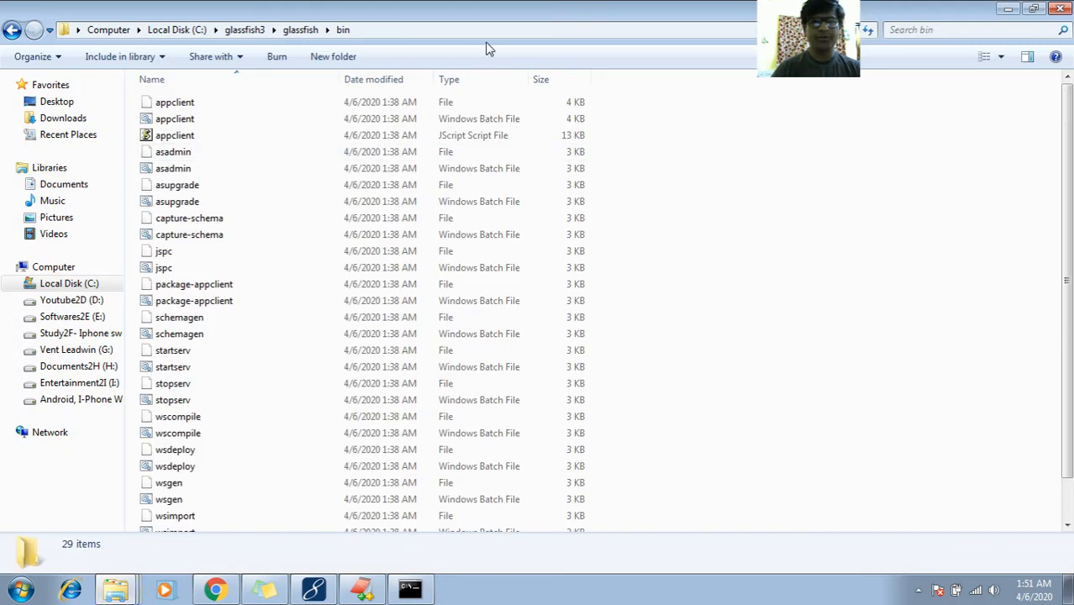
pyautogui.click(500, 30)
pyautogui.click(500, 29)
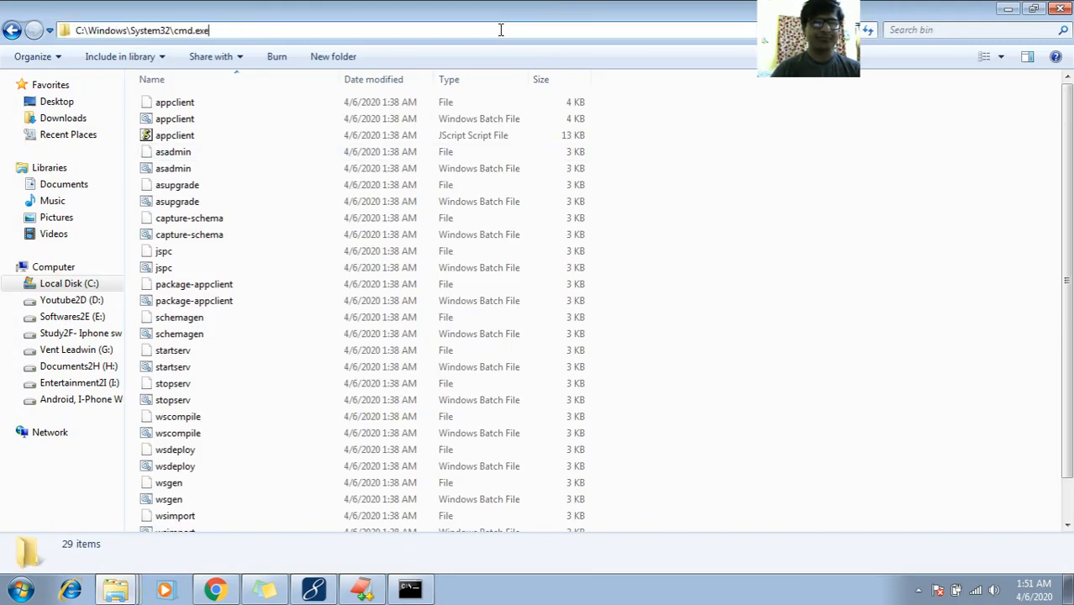
pyautogui.click(13, 31)
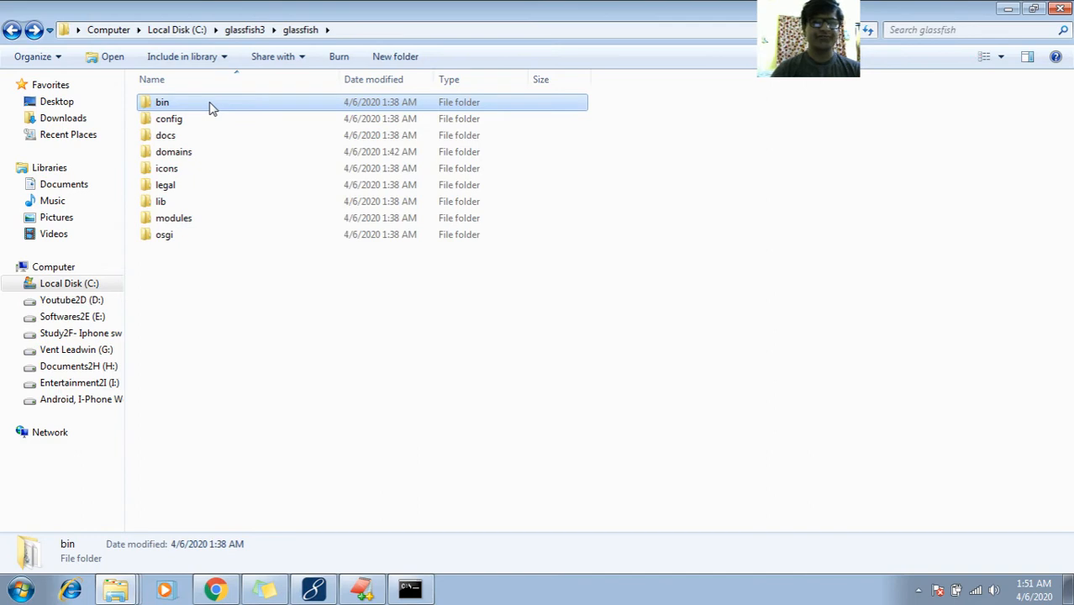
pyautogui.press('BackSpace')
pyautogui.press('BackSpace')
pyautogui.press('BackSpace')
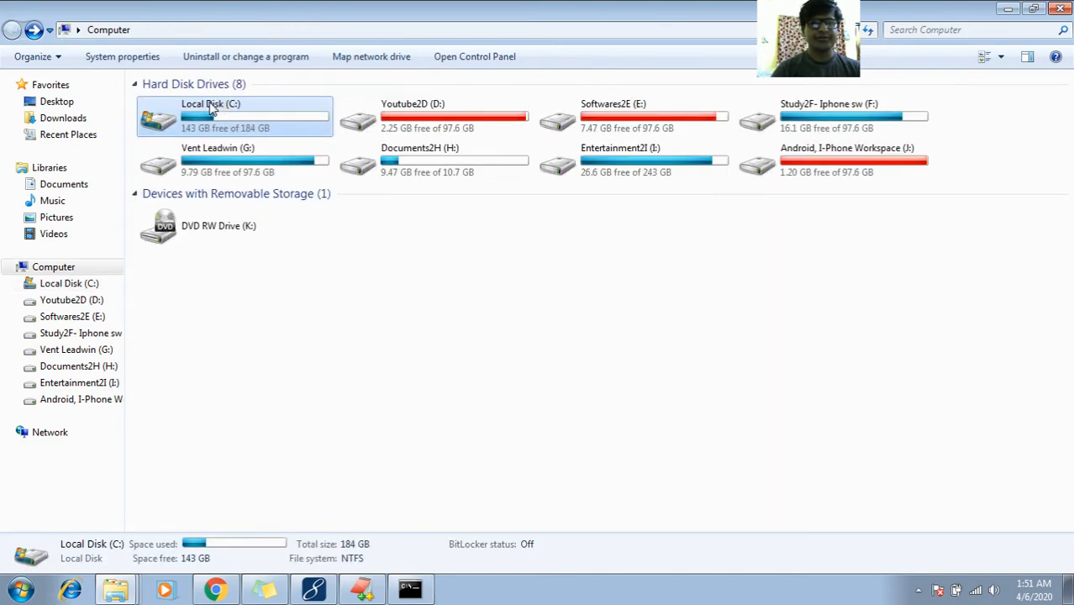
pyautogui.doubleClick(233, 122)
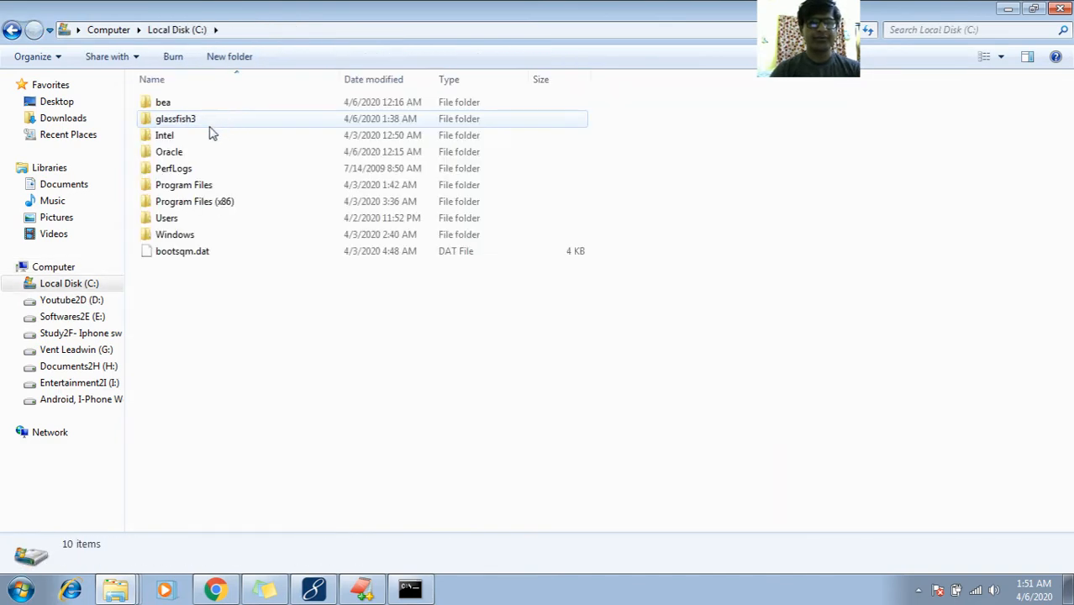
pyautogui.doubleClick(195, 127)
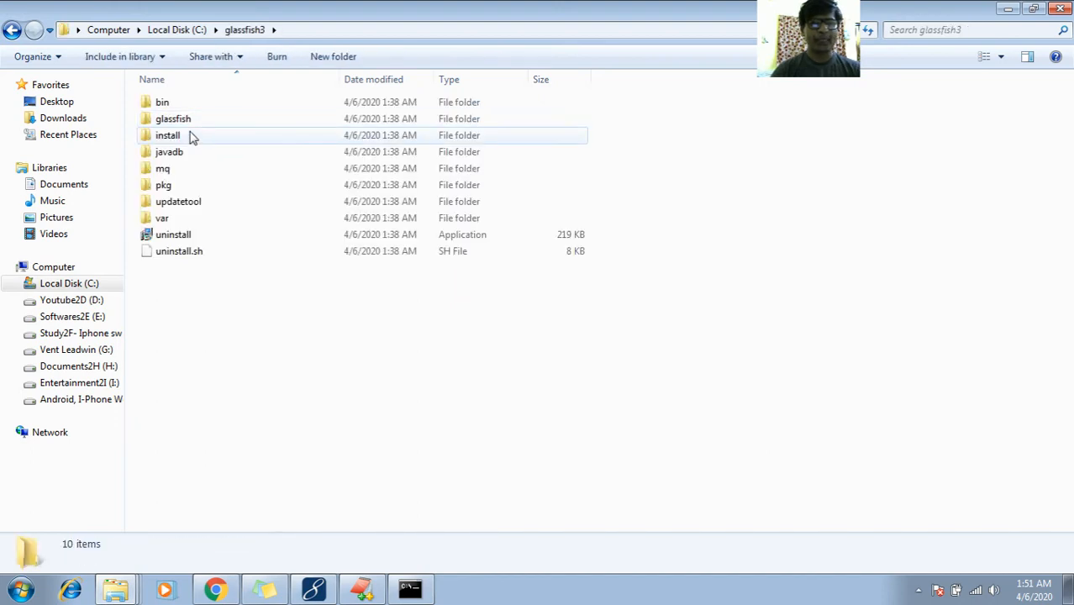
pyautogui.doubleClick(194, 123)
pyautogui.click(193, 111)
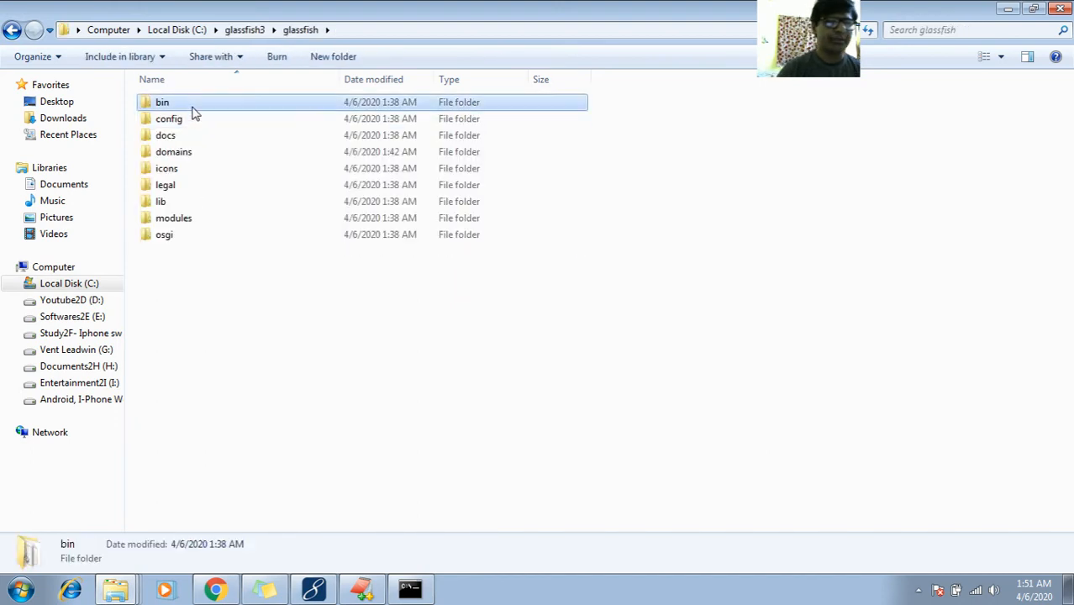
pyautogui.doubleClick(194, 112)
# Launch a command prompt in the bin folder by entering cmd in the address bar
pyautogui.click(402, 32)
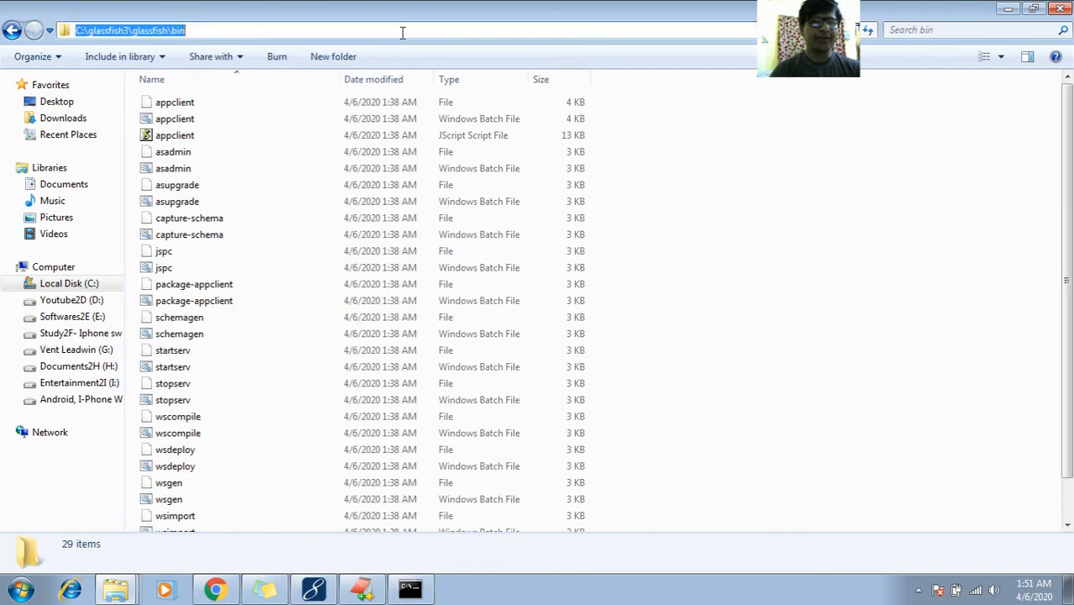
pyautogui.write('cmd')
pyautogui.press('Return')
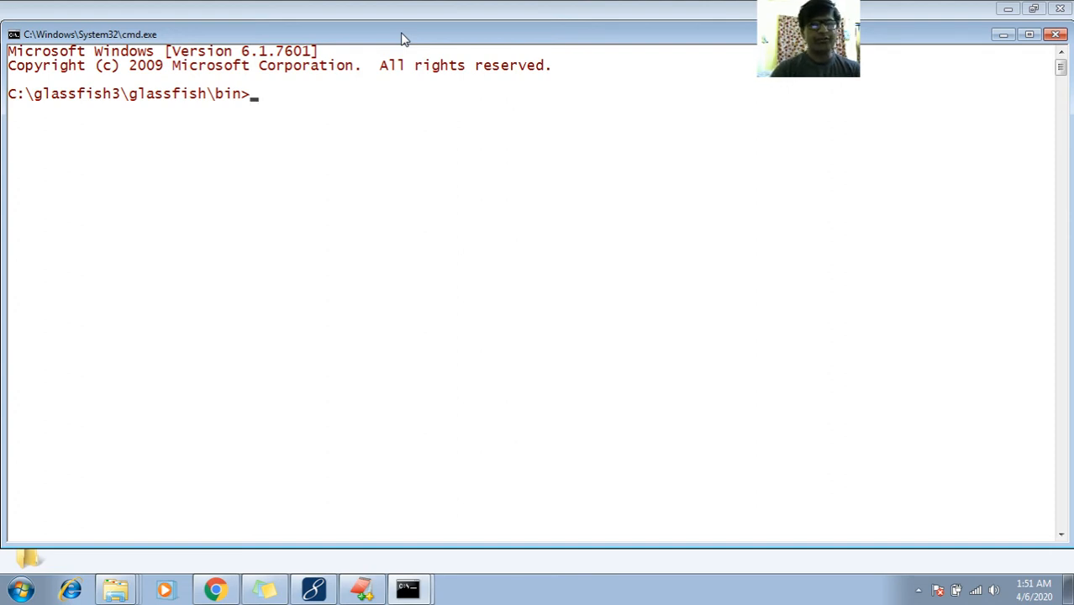
# Run 'asadmin create-domain --admin-port 4242' in Command Prompt
pyautogui.write('asad')
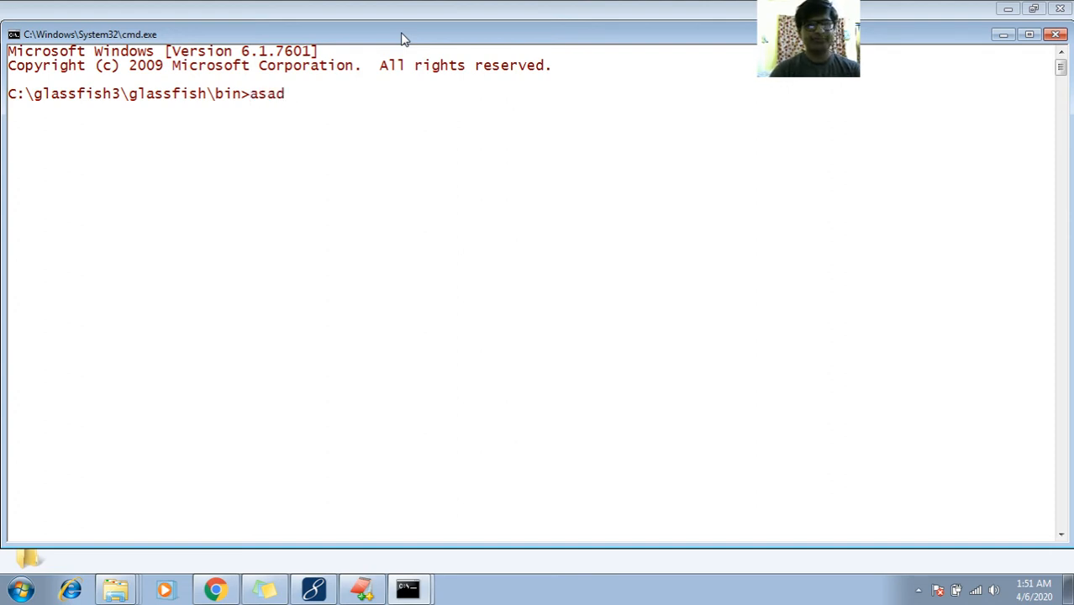
pyautogui.write('min cre')
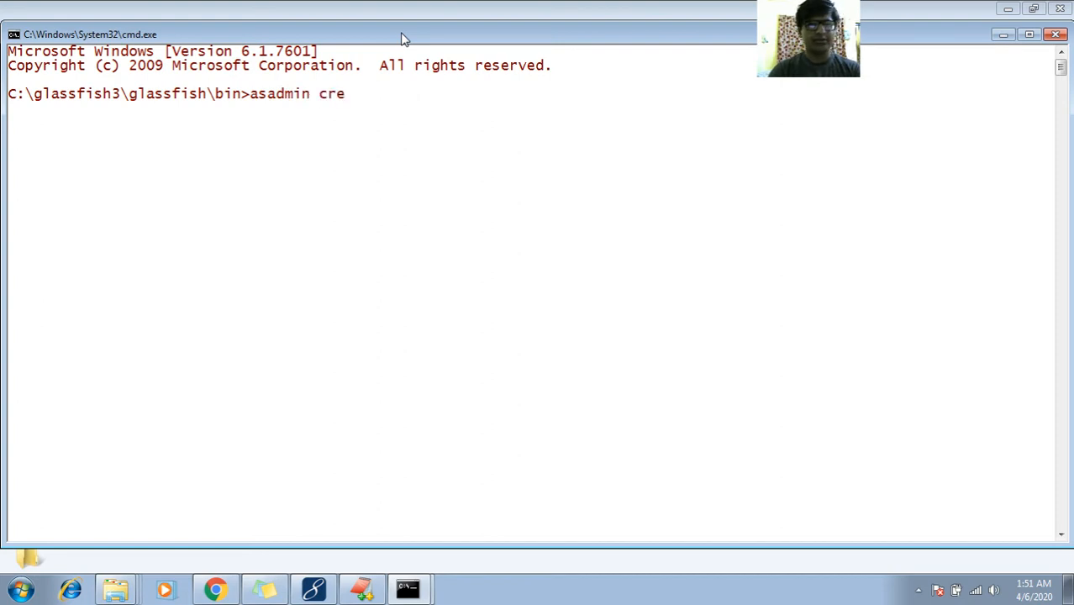
pyautogui.write('ate=domain')
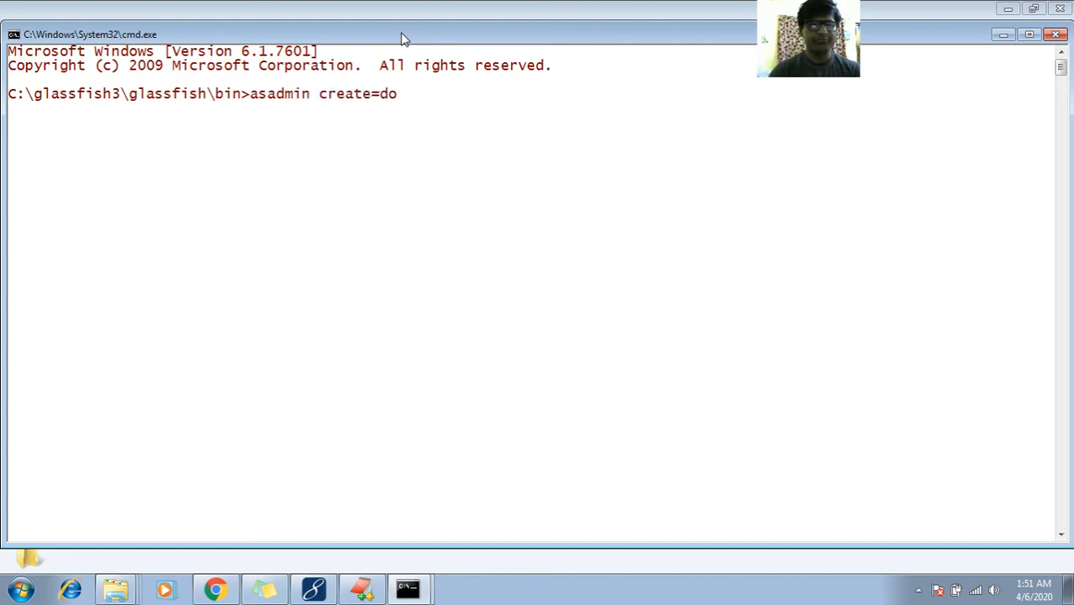
pyautogui.press('BackSpace')
pyautogui.press('BackSpace')
pyautogui.press('BackSpace')
pyautogui.press('BackSpace')
pyautogui.press('BackSpace')
pyautogui.press('BackSpace')
pyautogui.press('BackSpace')
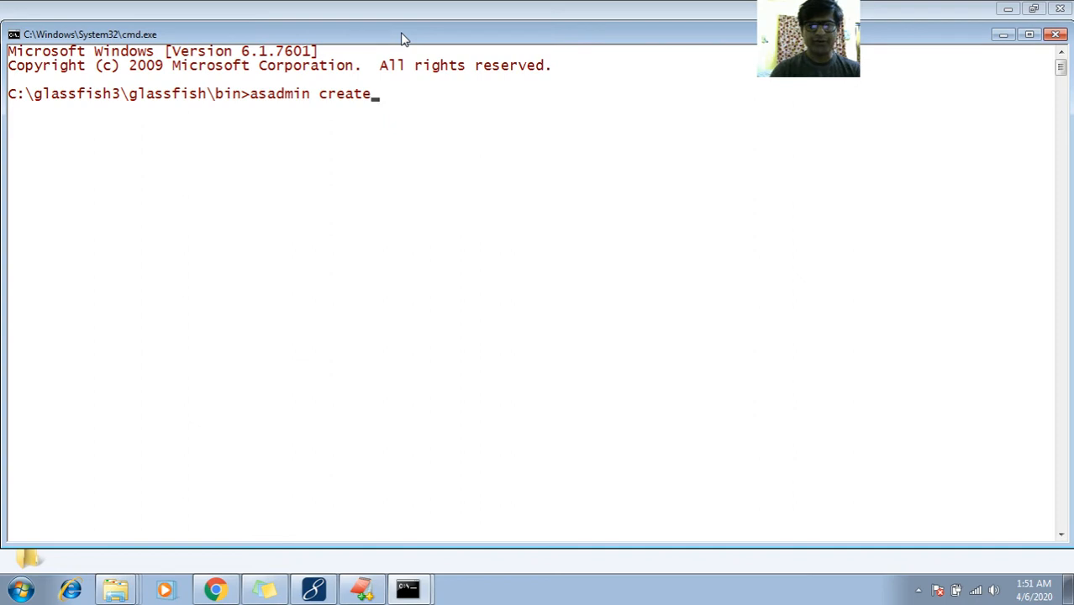
pyautogui.write('-domain')
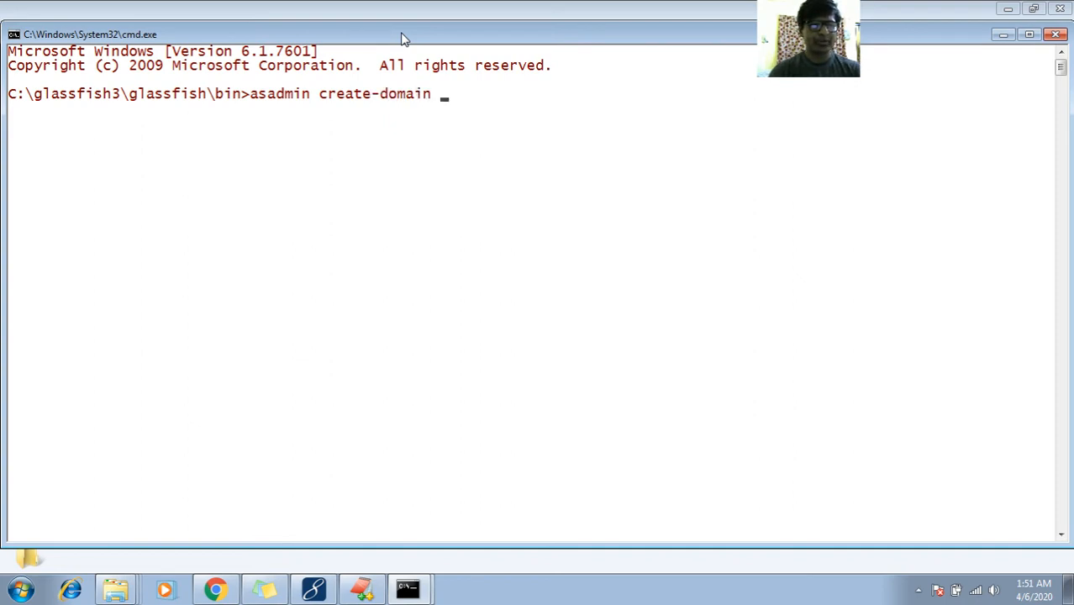
pyautogui.write(' --admin')
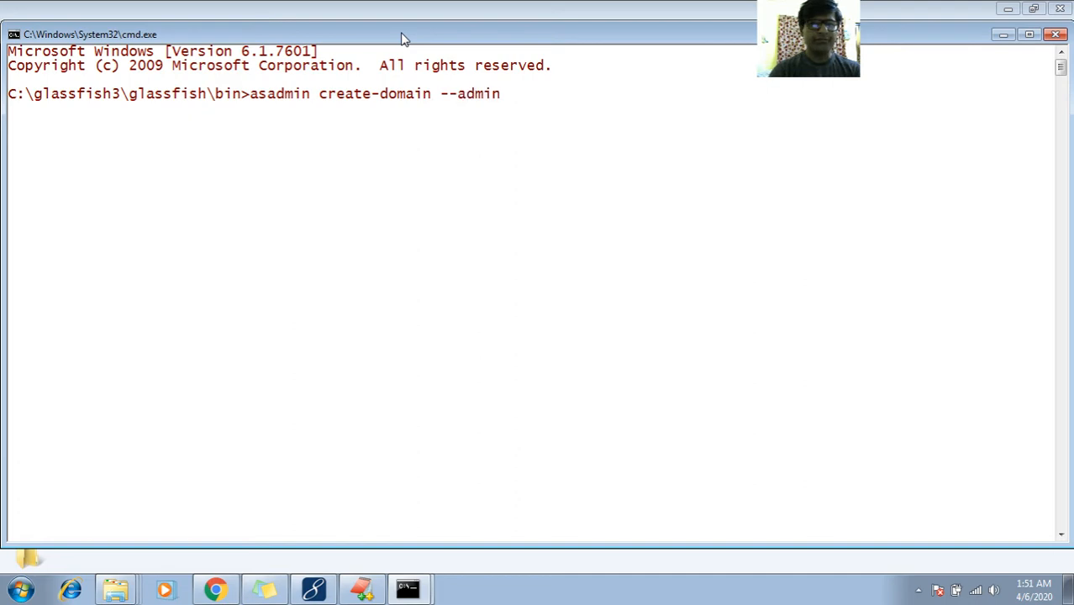
pyautogui.write('-port')
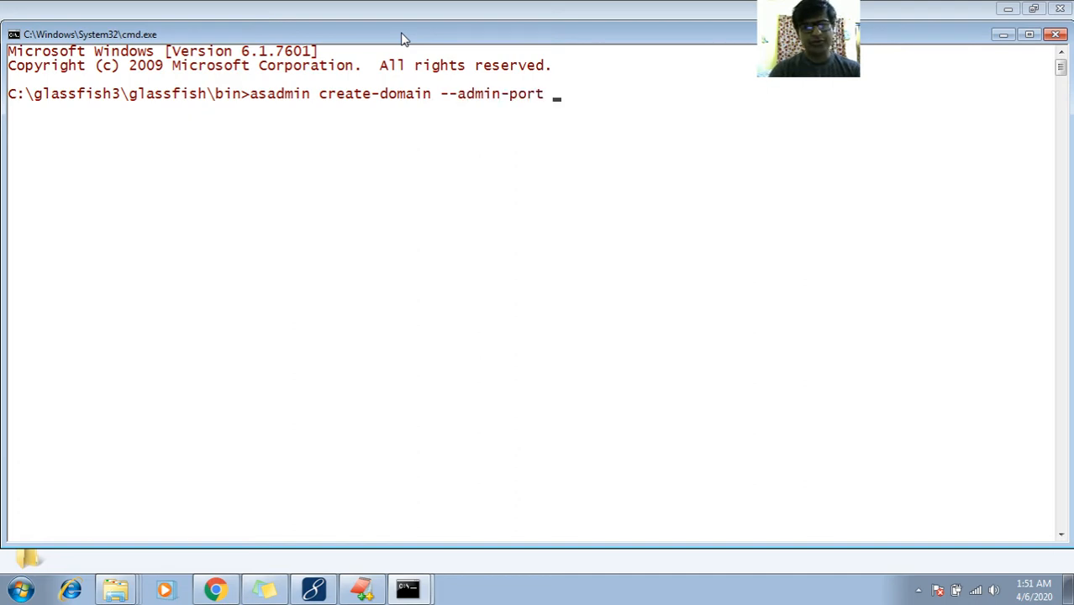
pyautogui.write(' 4242')
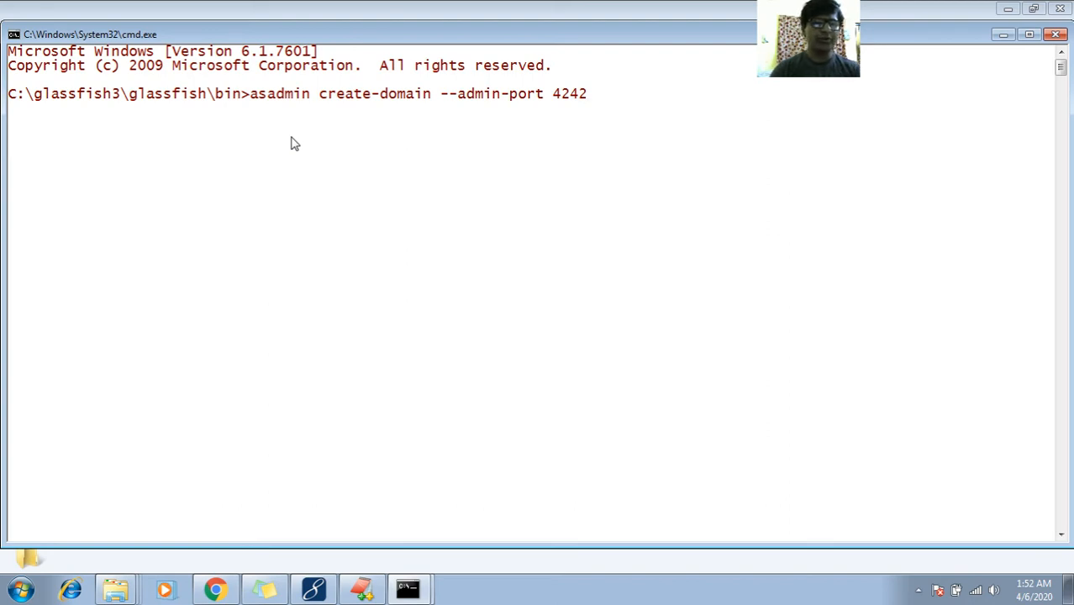
pyautogui.press('Return')
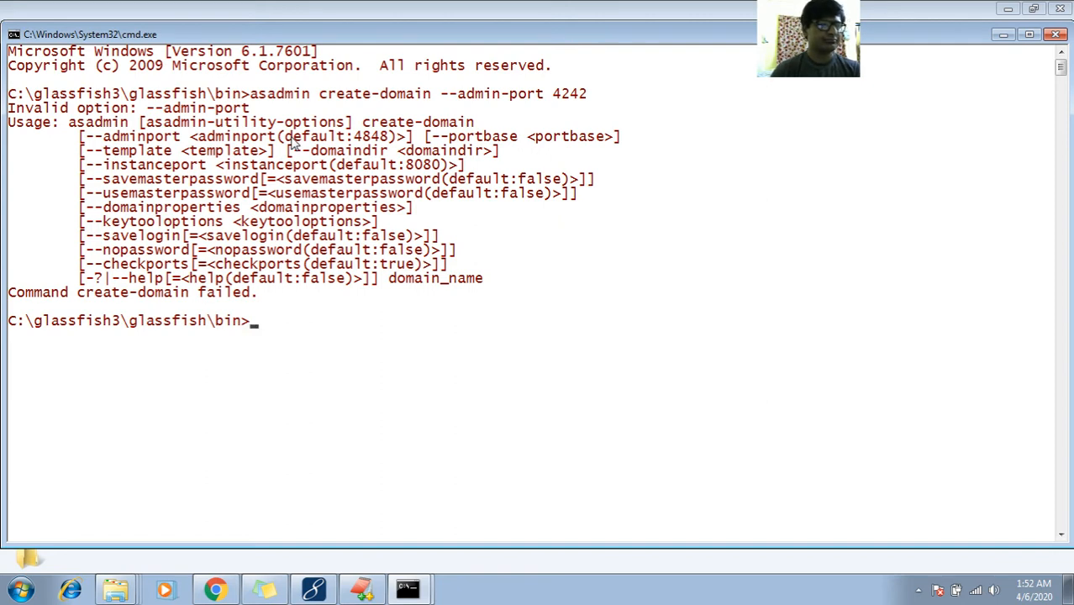
# Rerun it with '--user testuser mydomain1' added; it fails with 'Invalid option: --admin-port'
pyautogui.press('Up')
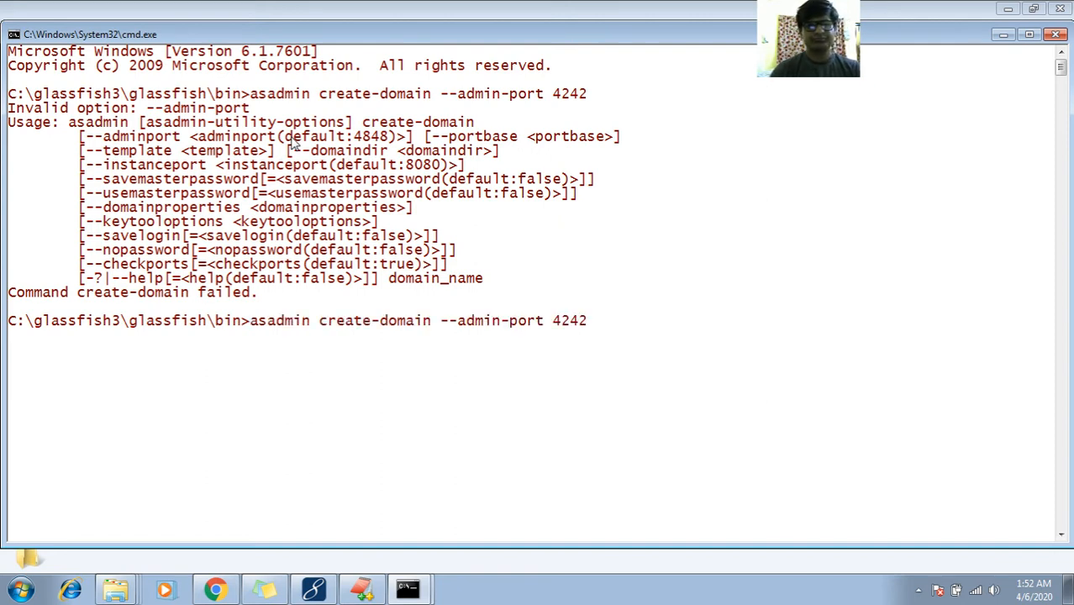
pyautogui.press('BackSpace')
pyautogui.press('BackSpace')
pyautogui.press('BackSpace')
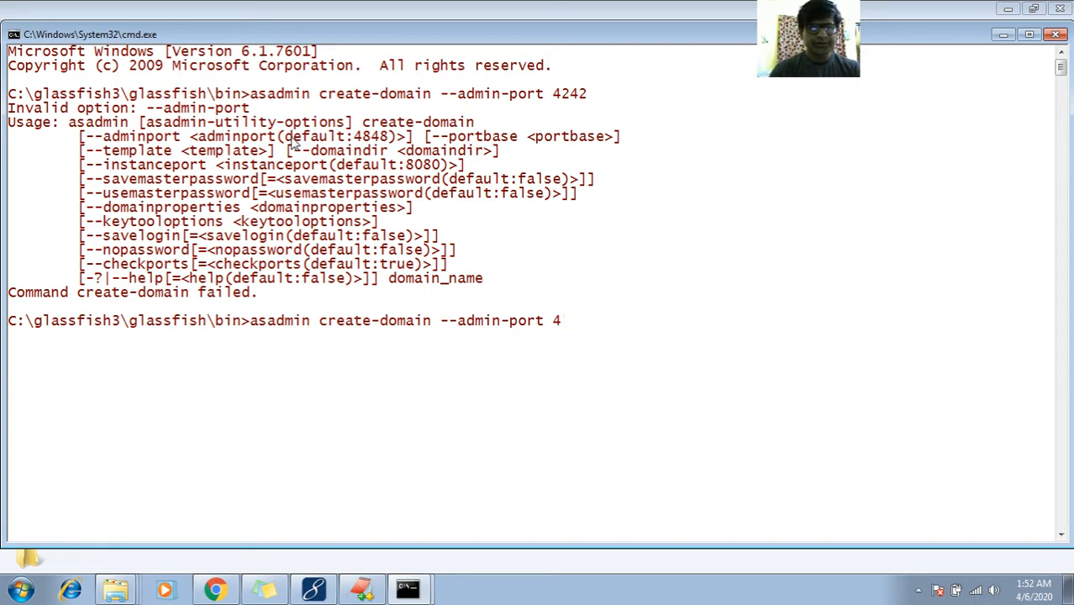
pyautogui.write('2')
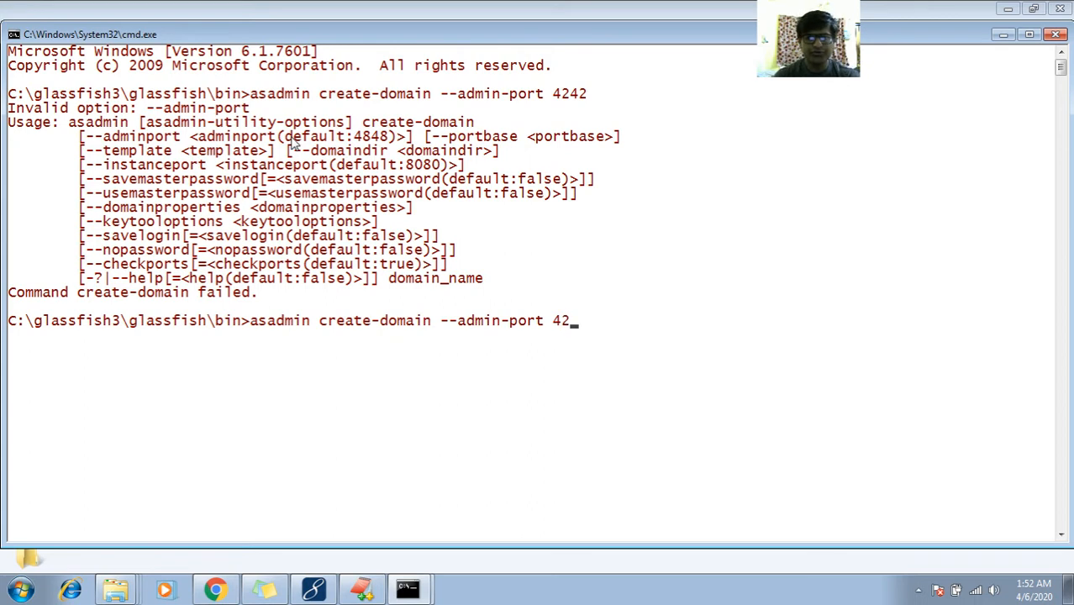
pyautogui.write('42')
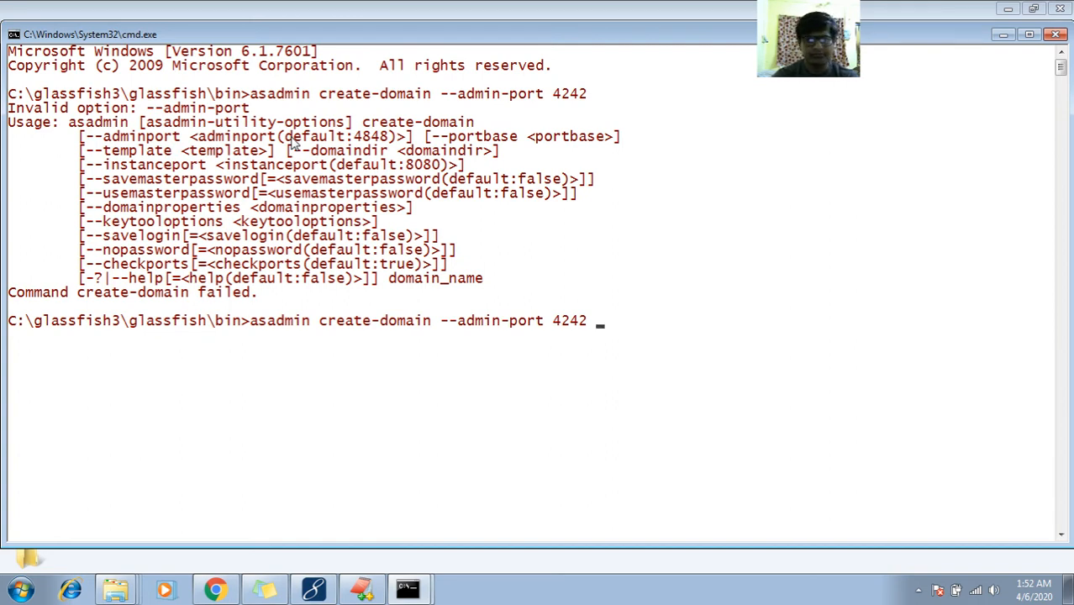
pyautogui.write('--')
pyautogui.write('use')
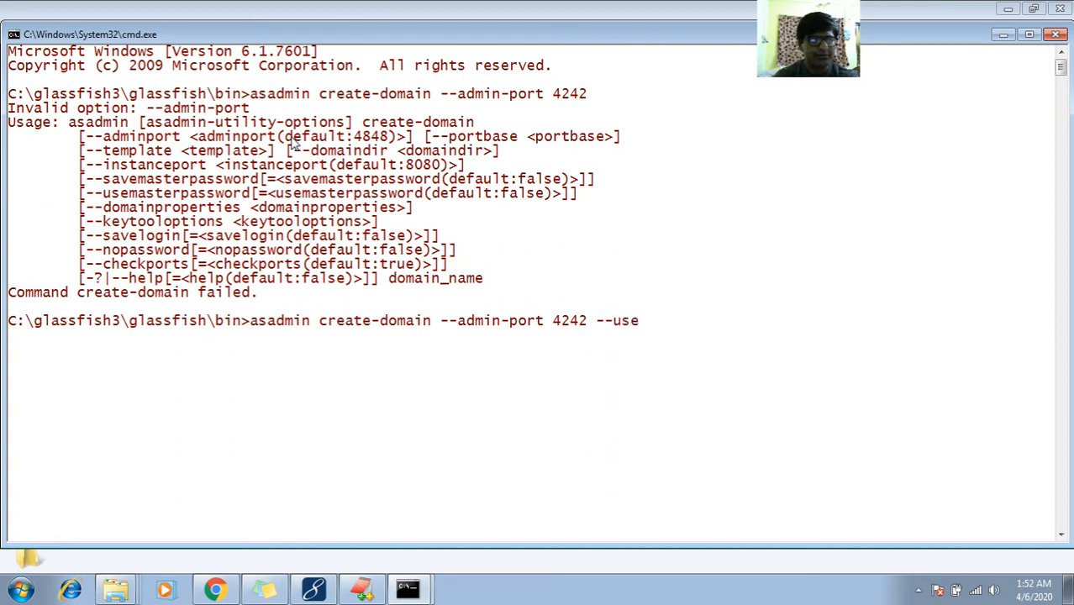
pyautogui.write('r tes')
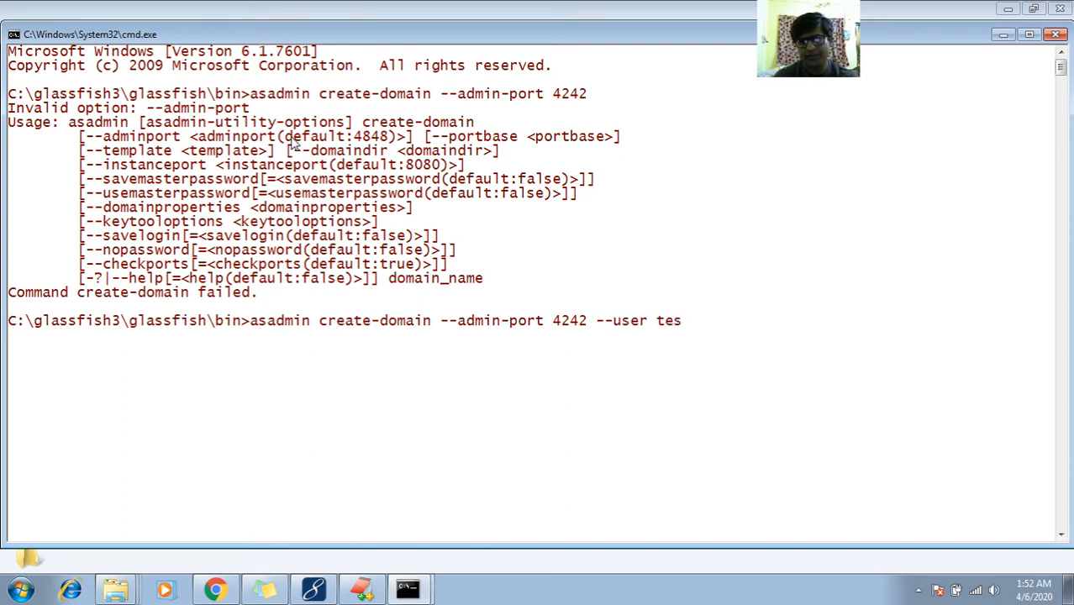
pyautogui.write('tuser')
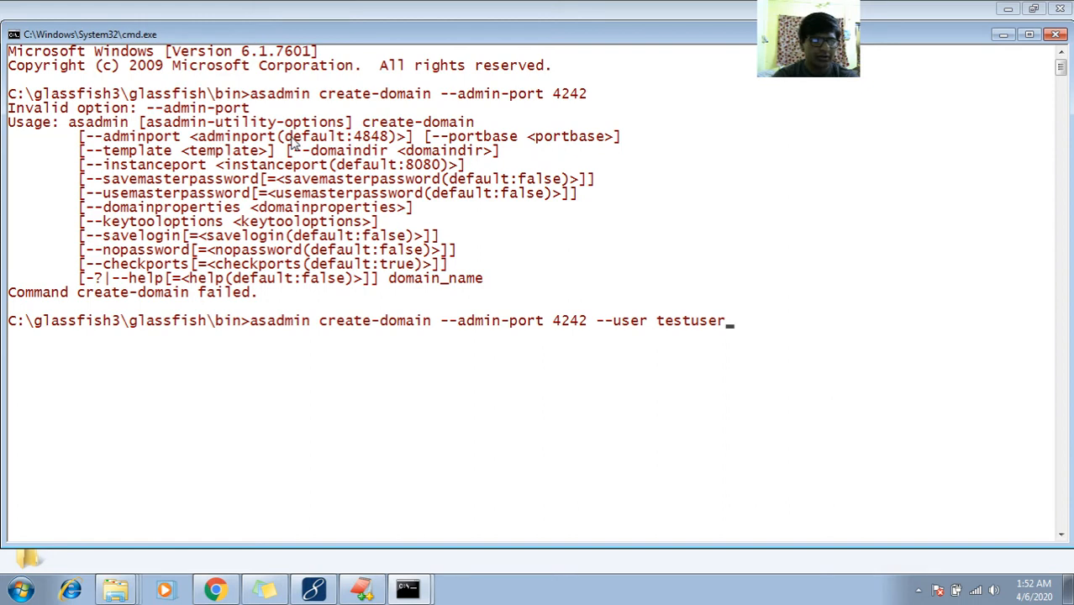
pyautogui.write(' my')
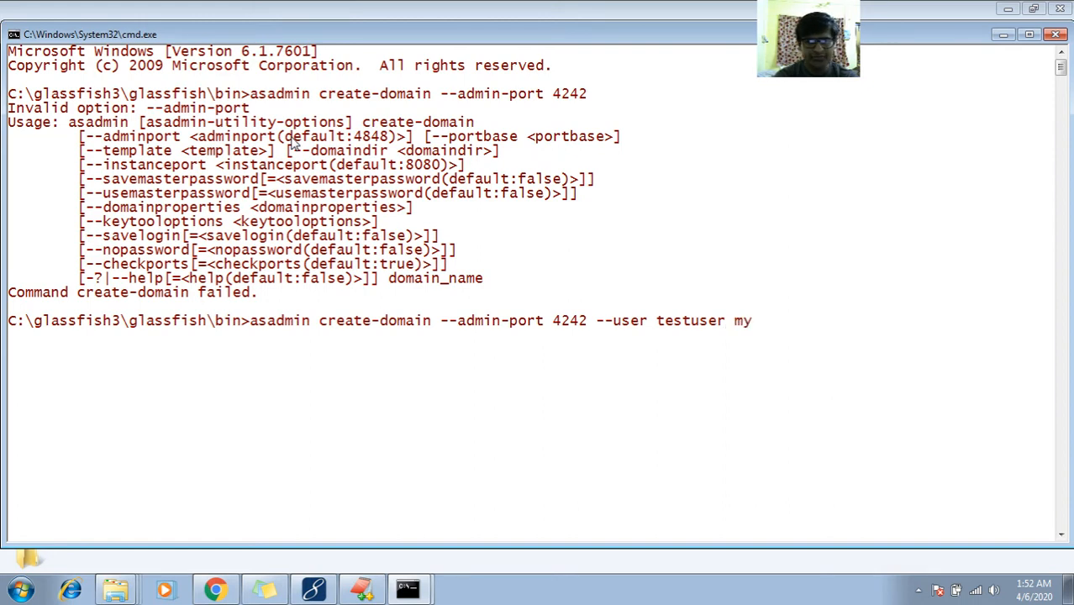
pyautogui.write('domain1')
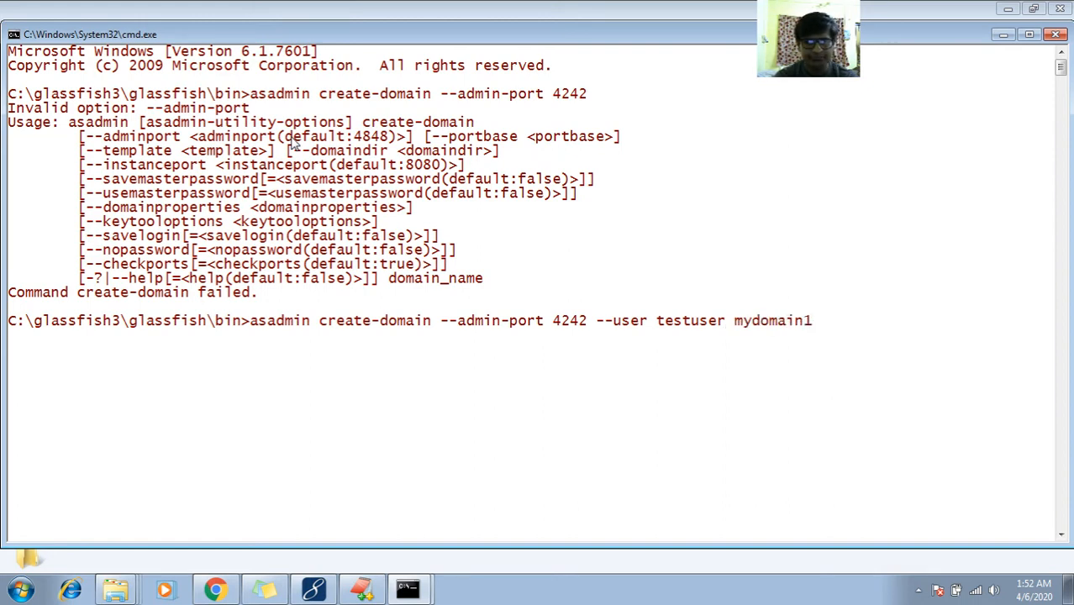
pyautogui.press('Return')
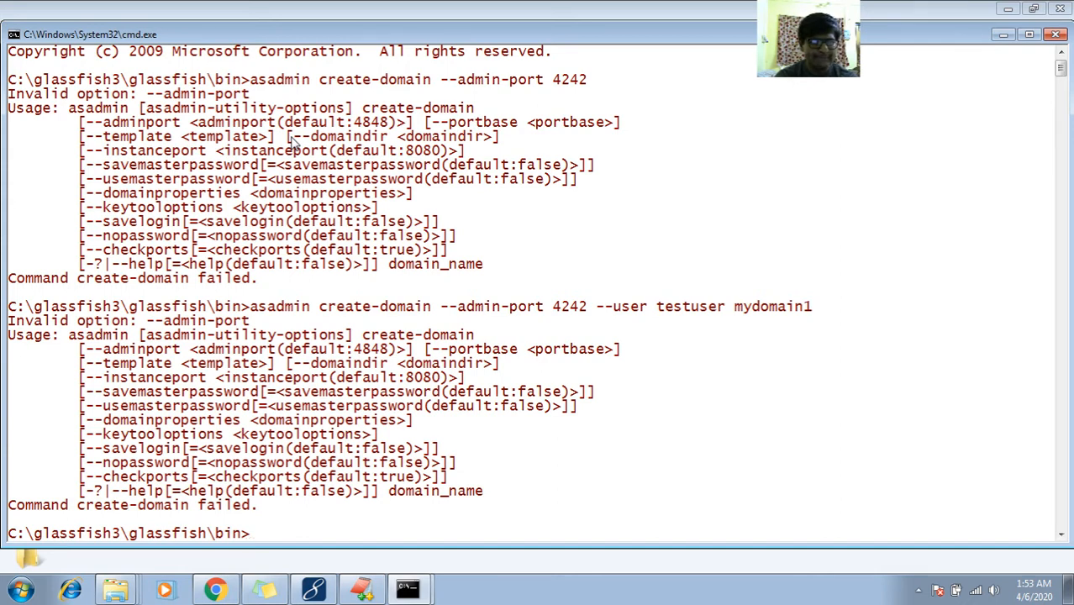
# Recall the last create-domain command and erase it from the command line
pyautogui.press('Up')
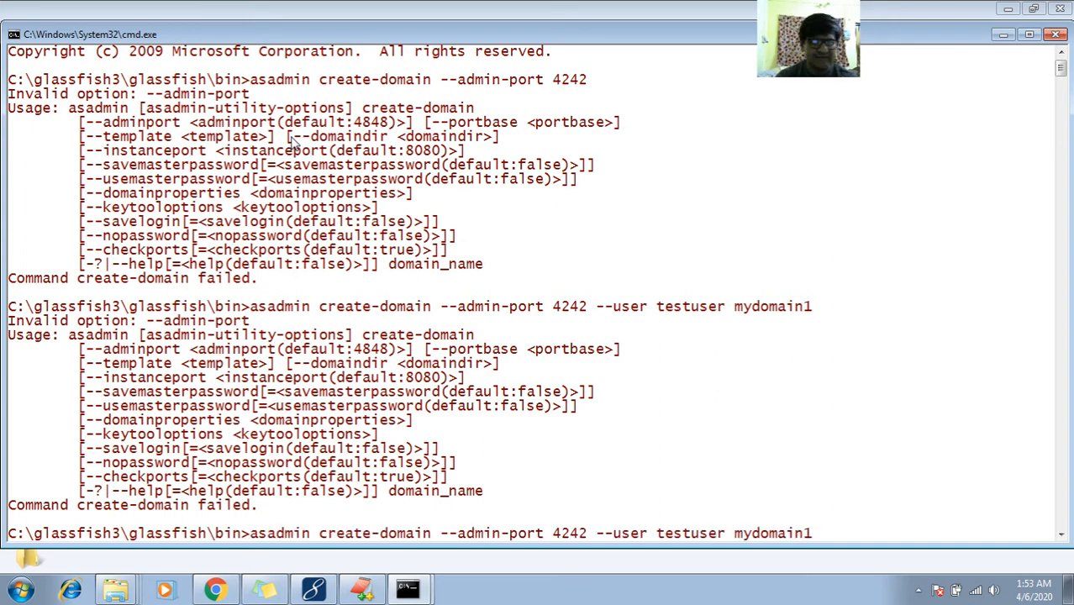
pyautogui.press('Left')
pyautogui.press('Left')
pyautogui.press('Left')
pyautogui.press('Left')
pyautogui.press('Left')
pyautogui.press('Left')
pyautogui.press('Left')
pyautogui.press('Left')
pyautogui.press('Left')
pyautogui.press('Left')
pyautogui.press('Left')
pyautogui.press('Left')
pyautogui.press('Left')
pyautogui.press('Left')
pyautogui.press('Left')
pyautogui.press('Left')
pyautogui.press('End')
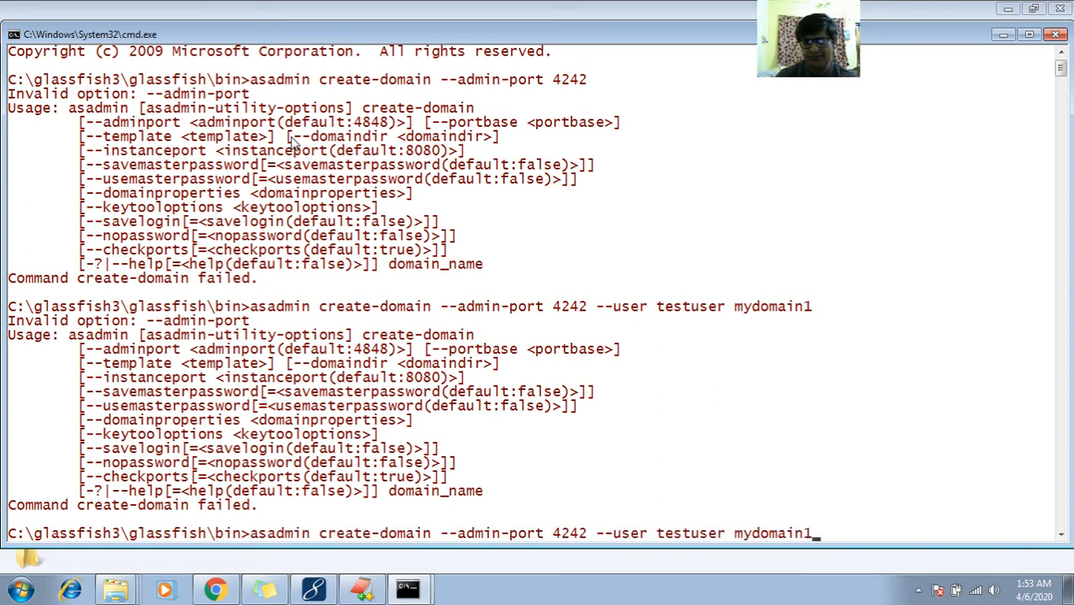
pyautogui.press('BackSpace')
pyautogui.press('BackSpace')
pyautogui.press('BackSpace')
pyautogui.press('BackSpace')
pyautogui.press('BackSpace')
pyautogui.press('BackSpace')
pyautogui.press('BackSpace')
pyautogui.press('BackSpace')
pyautogui.press('BackSpace')
pyautogui.press('BackSpace')
pyautogui.press('BackSpace')
pyautogui.press('BackSpace')
pyautogui.press('BackSpace')
pyautogui.press('BackSpace')
pyautogui.press('BackSpace')
pyautogui.press('BackSpace')
pyautogui.press('BackSpace')
pyautogui.press('BackSpace')
pyautogui.press('BackSpace')
pyautogui.press('BackSpace')
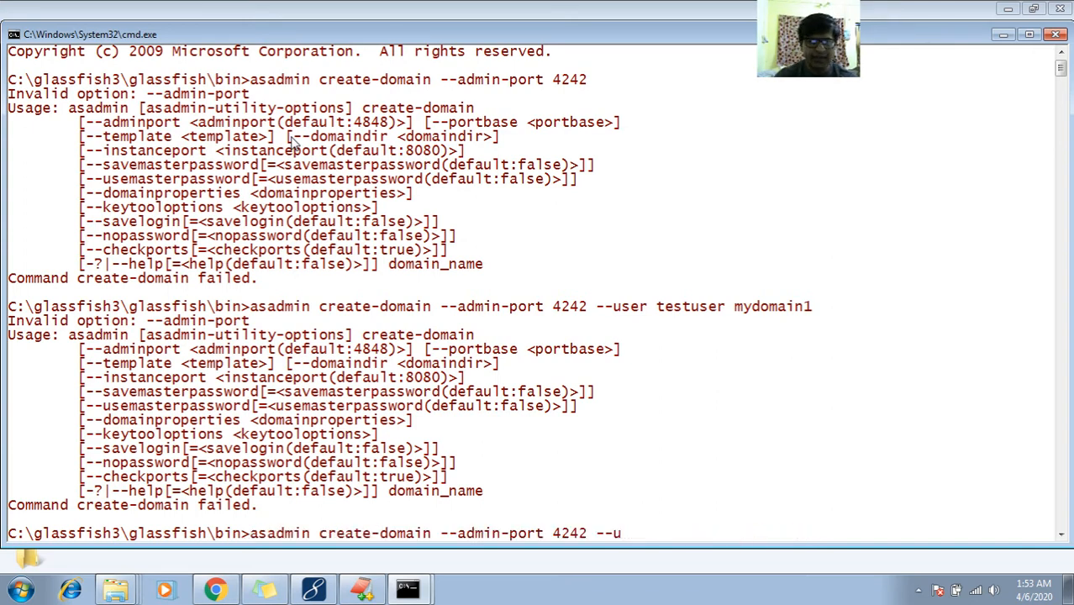
pyautogui.press('BackSpace')
pyautogui.press('BackSpace')
pyautogui.press('BackSpace')
pyautogui.press('BackSpace')
pyautogui.press('BackSpace')
pyautogui.press('BackSpace')
pyautogui.press('BackSpace')
pyautogui.press('BackSpace')
pyautogui.press('BackSpace')
pyautogui.press('BackSpace')
pyautogui.press('BackSpace')
pyautogui.press('BackSpace')
pyautogui.press('BackSpace')
pyautogui.press('BackSpace')
pyautogui.press('BackSpace')
pyautogui.press('BackSpace')
pyautogui.press('BackSpace')
pyautogui.press('BackSpace')
pyautogui.press('BackSpace')
pyautogui.press('BackSpace')
# Clear the console with cls and rerun create-domain using --adminport 4242 --user testuser mydomain1
pyautogui.write('cls')
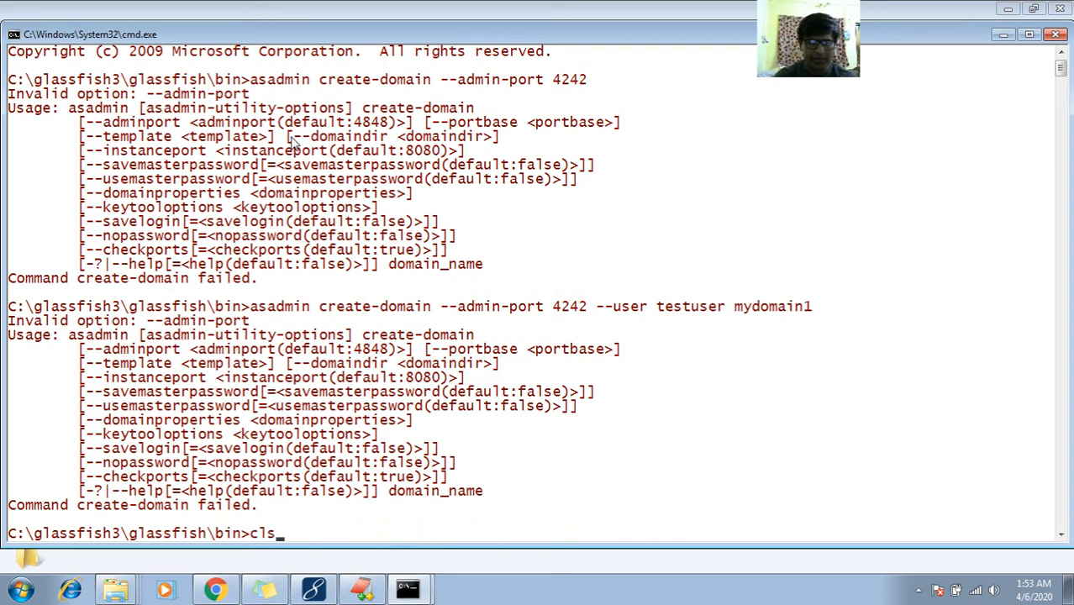
pyautogui.press('Return')
pyautogui.press('Up')
pyautogui.press('Up')
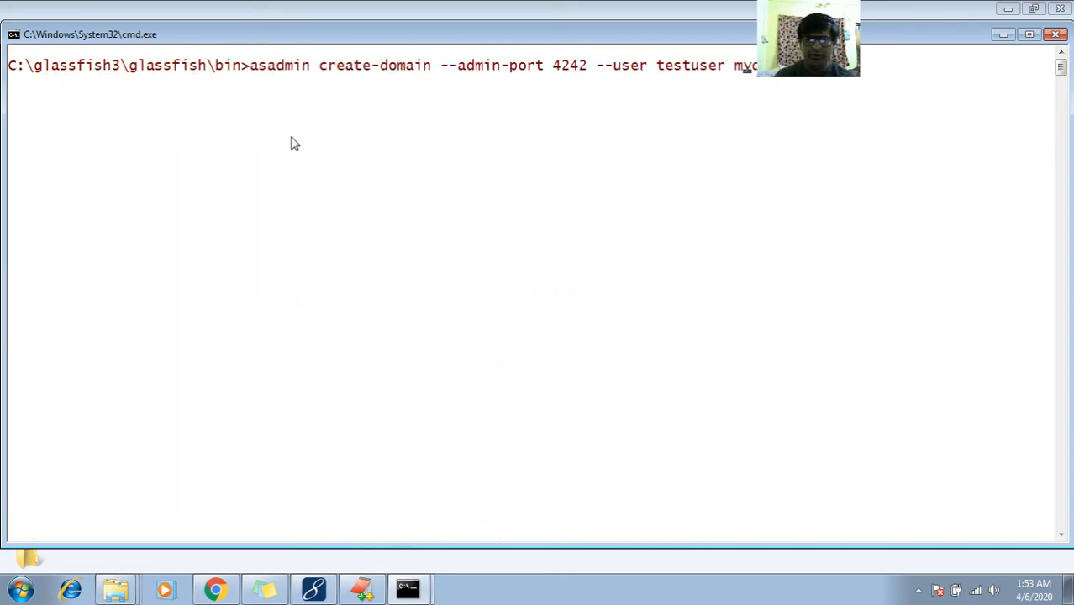
pyautogui.press('Left')
pyautogui.press('Left')
pyautogui.press('Left')
pyautogui.press('Left')
pyautogui.press('Left')
pyautogui.press('Left')
pyautogui.press('Left')
pyautogui.press('Left')
pyautogui.press('Left')
pyautogui.press('Left')
pyautogui.press('Left')
pyautogui.press('Left')
pyautogui.press('Left')
pyautogui.press('Left')
pyautogui.press('Left')
pyautogui.press('Left')
pyautogui.press('Left')
pyautogui.press('Left')
pyautogui.press('Left')
pyautogui.press('Left')
pyautogui.press('BackSpace')
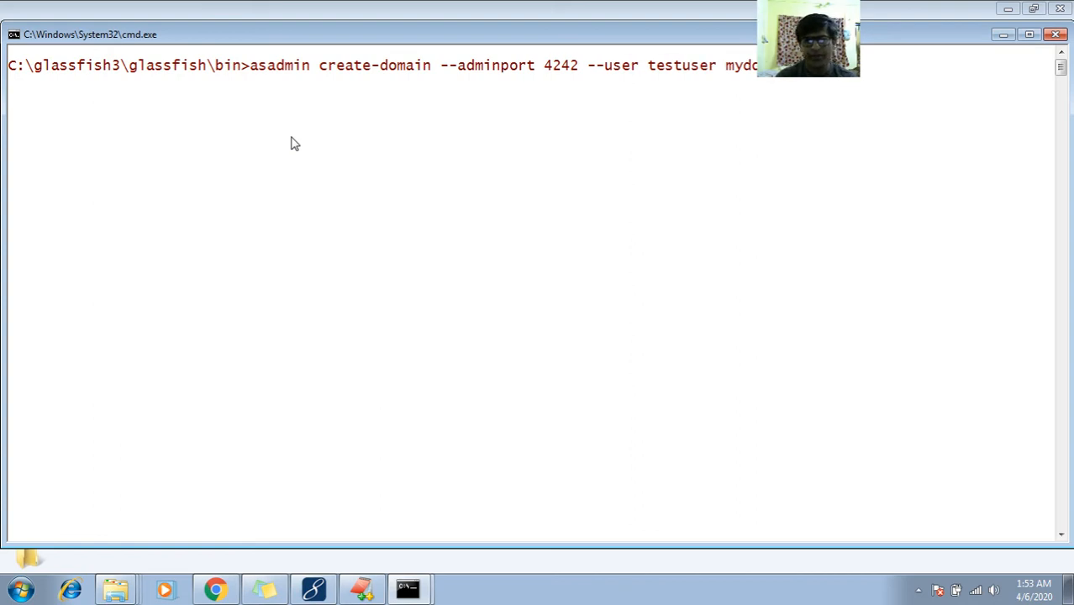
pyautogui.press('Return')
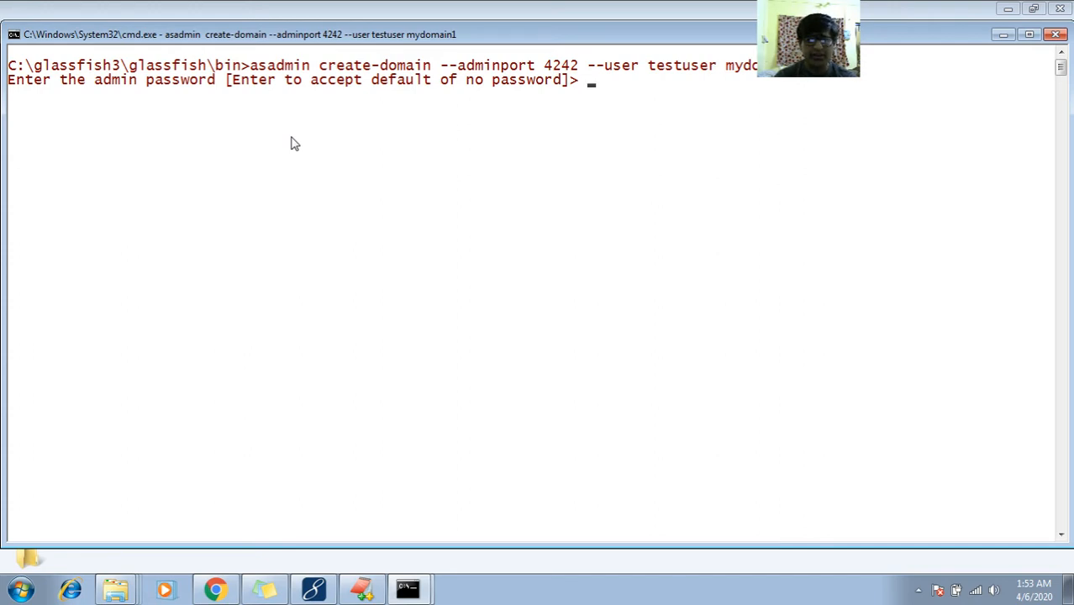
# Launch the On-Screen Keyboard from the Start search and move it over the console
pyautogui.press('super')
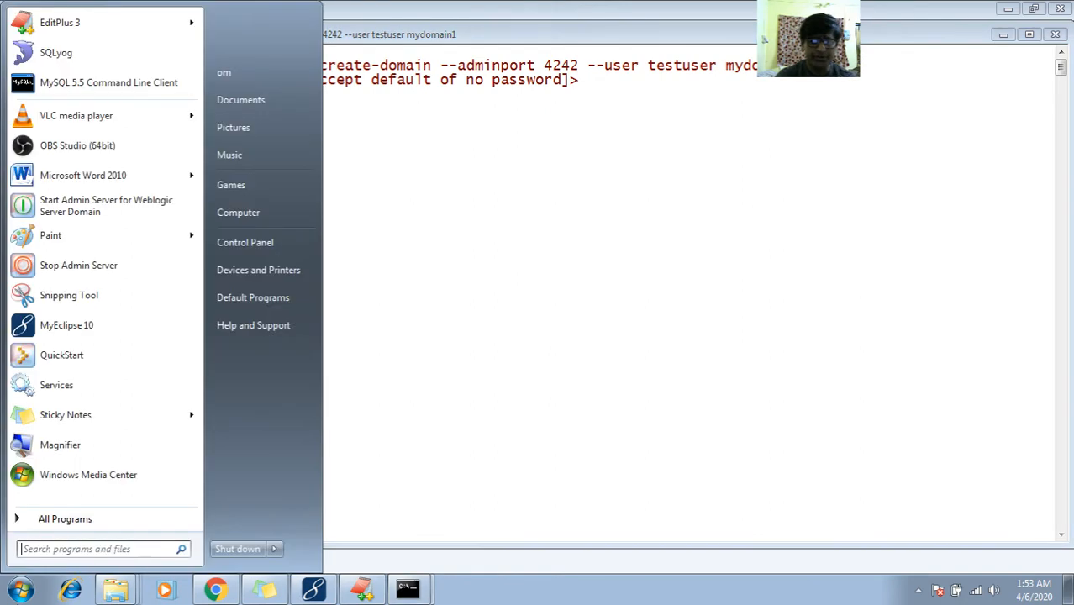
pyautogui.write('kyeb')
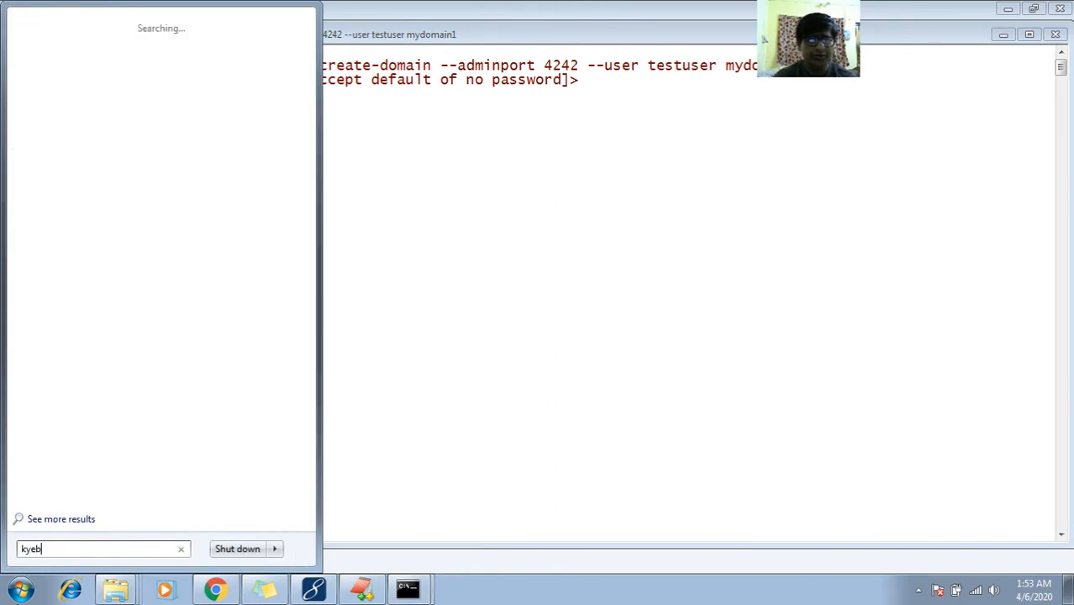
pyautogui.press('BackSpace')
pyautogui.press('BackSpace')
pyautogui.press('BackSpace')
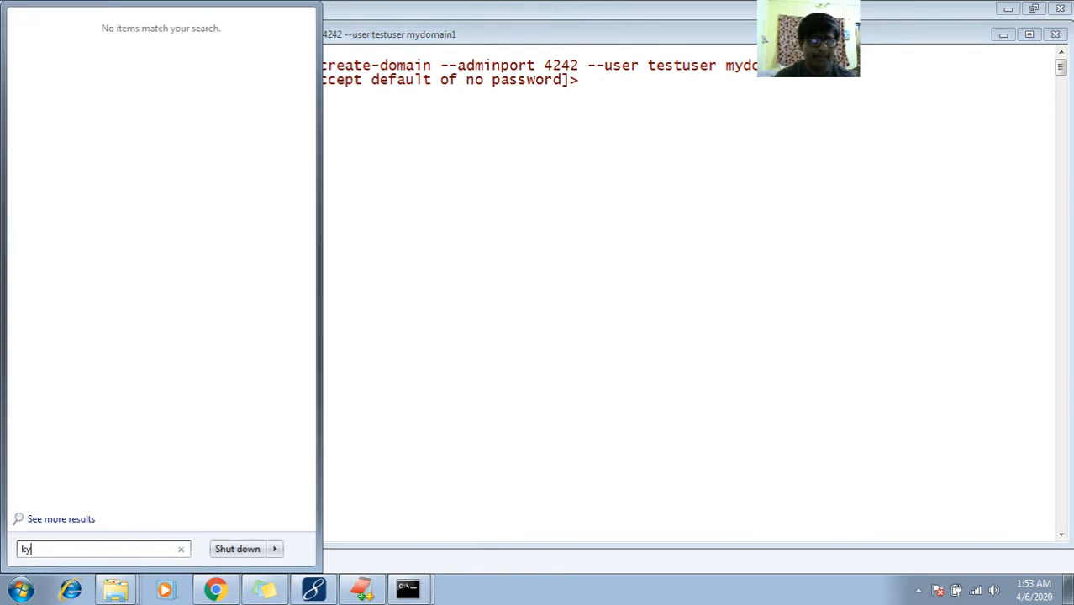
pyautogui.write('ey')
pyautogui.press('Return')
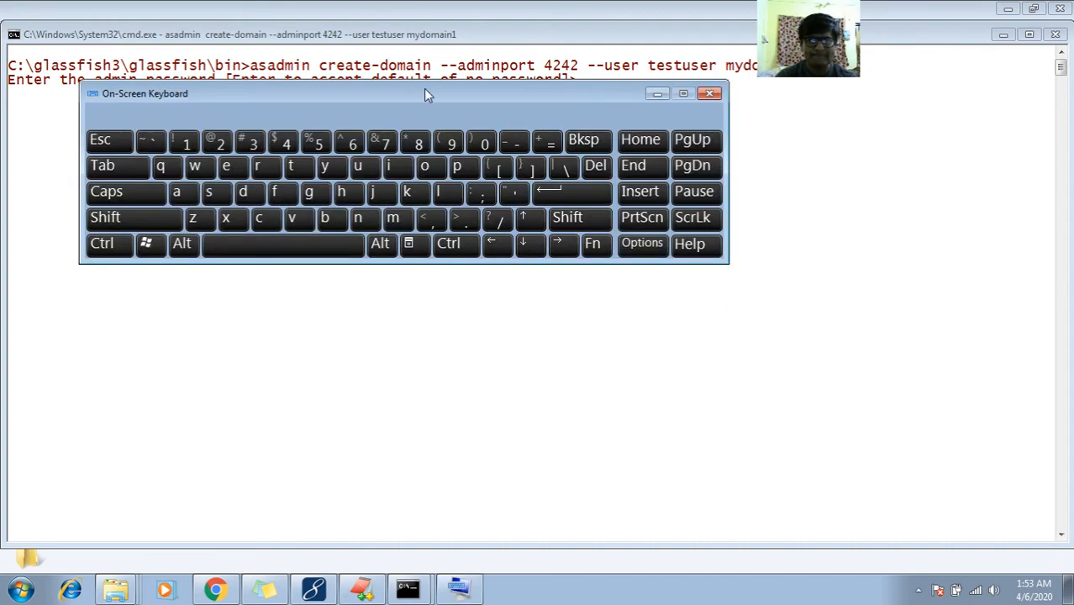
pyautogui.moveTo(424, 93); pyautogui.dragTo(537, 264)
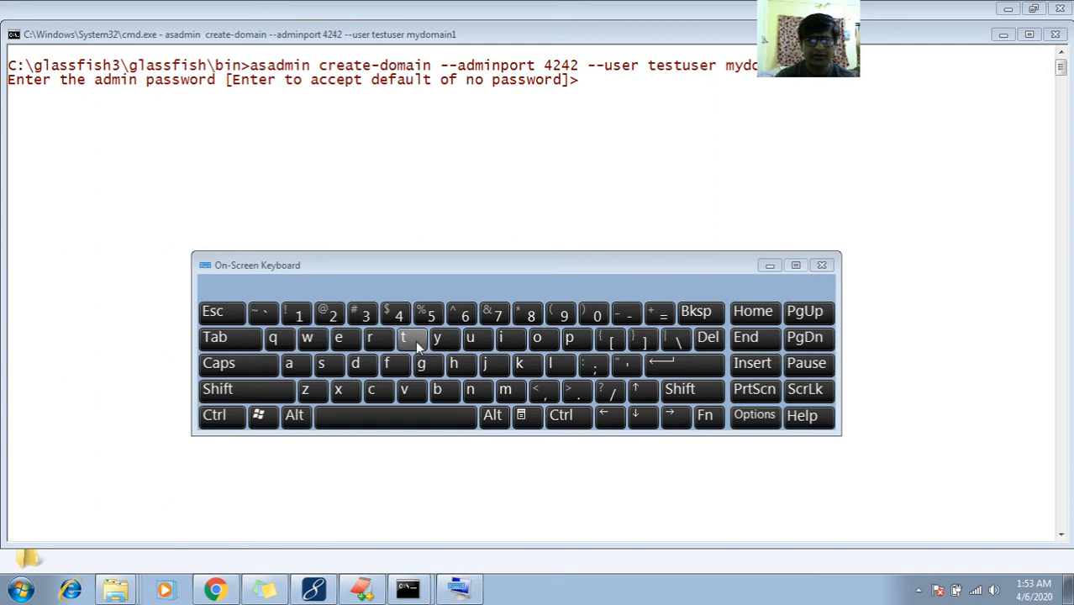
# Enter the admin password at the first prompt using the On-Screen Keyboard
pyautogui.click(561, 156)
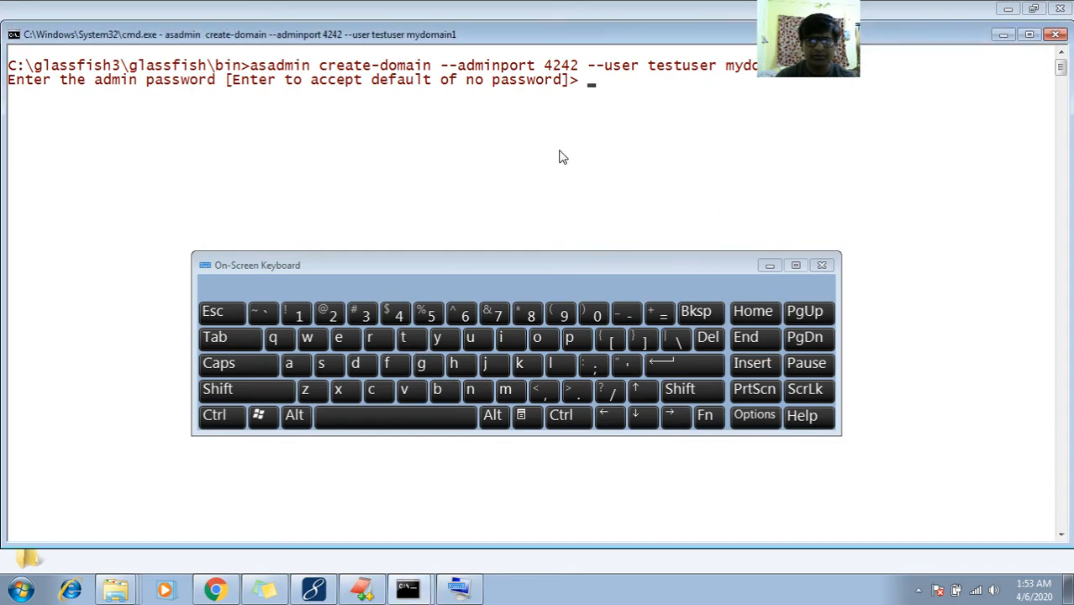
pyautogui.click(414, 340)
pyautogui.click(344, 339)
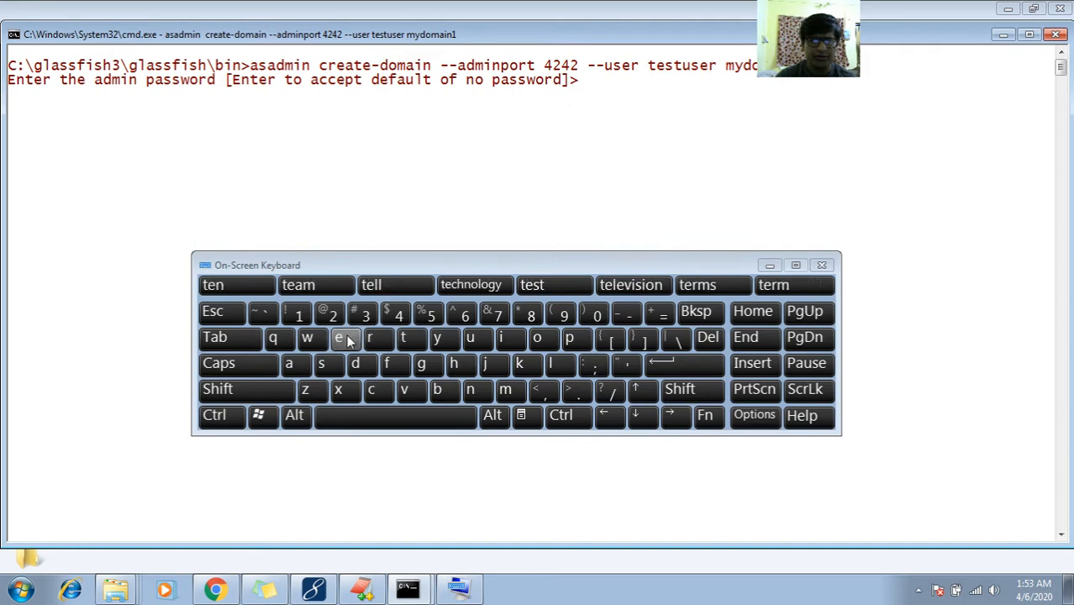
pyautogui.click(328, 367)
pyautogui.click(407, 339)
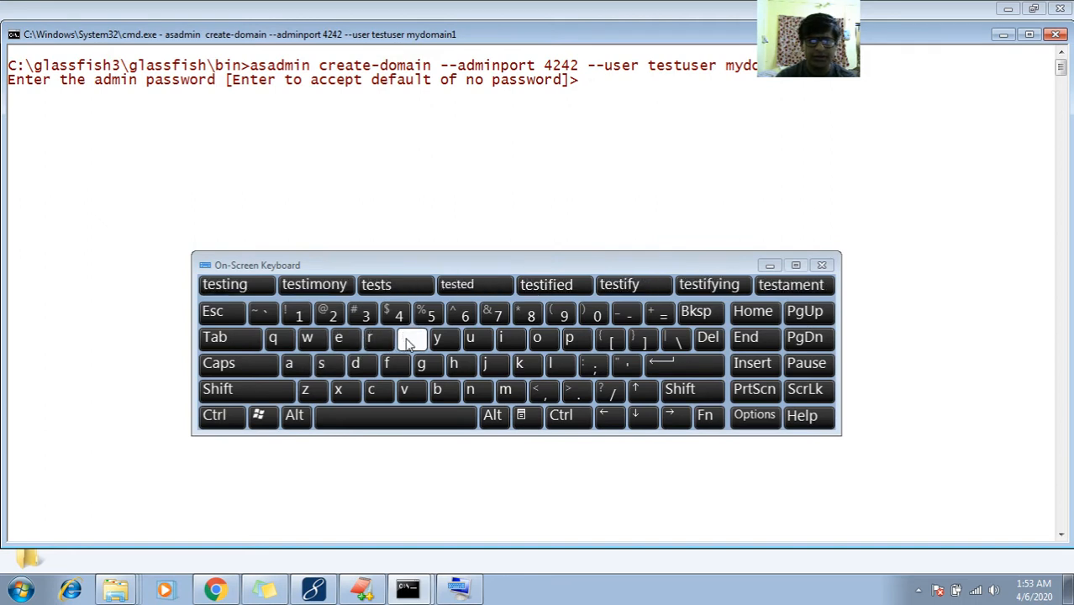
pyautogui.click(471, 340)
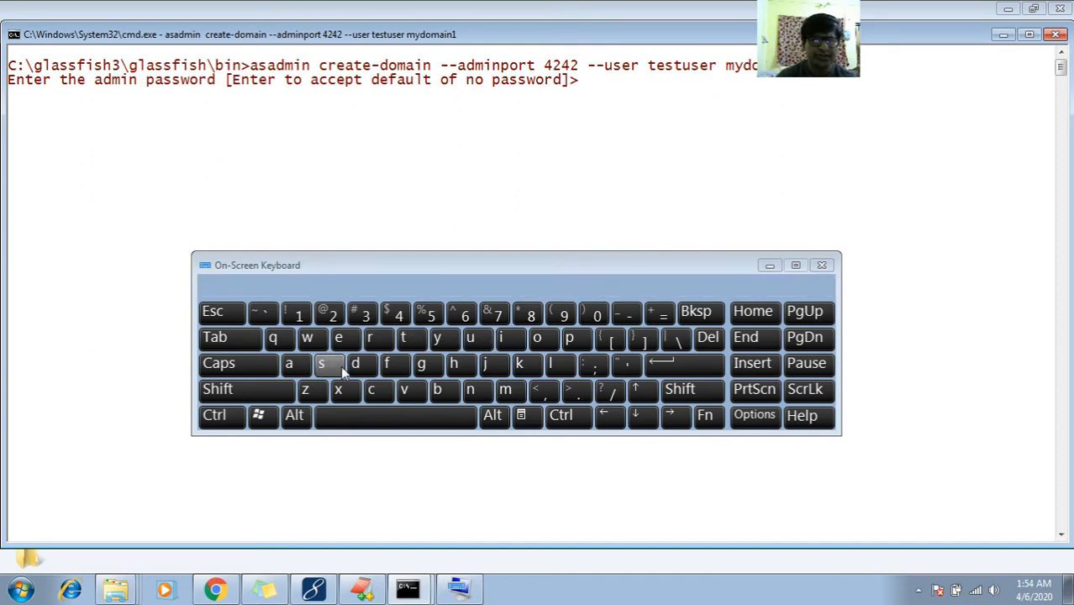
pyautogui.click(378, 339)
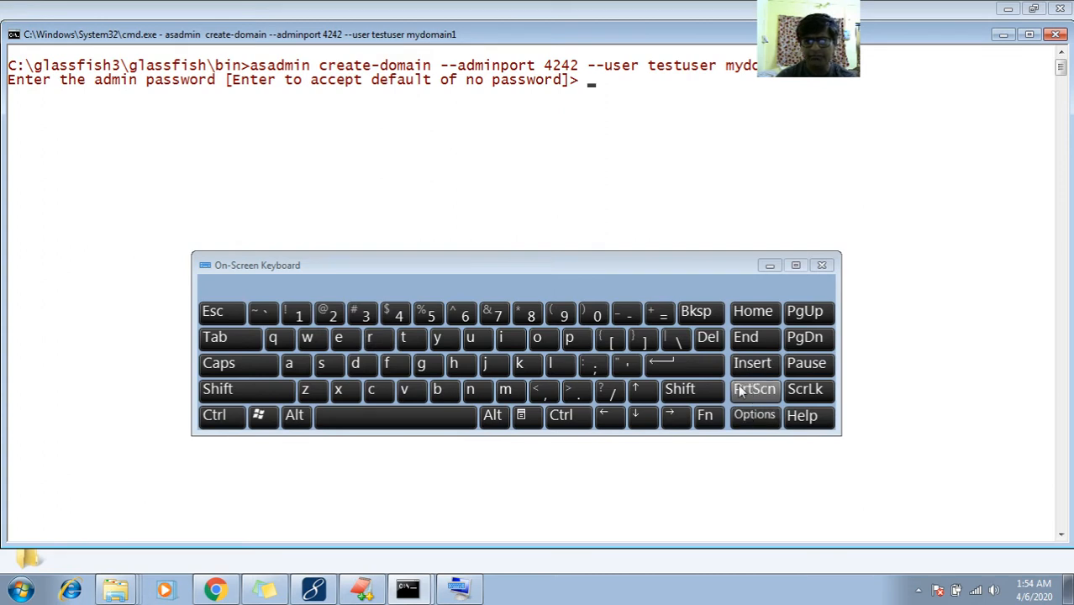
pyautogui.click(694, 379)
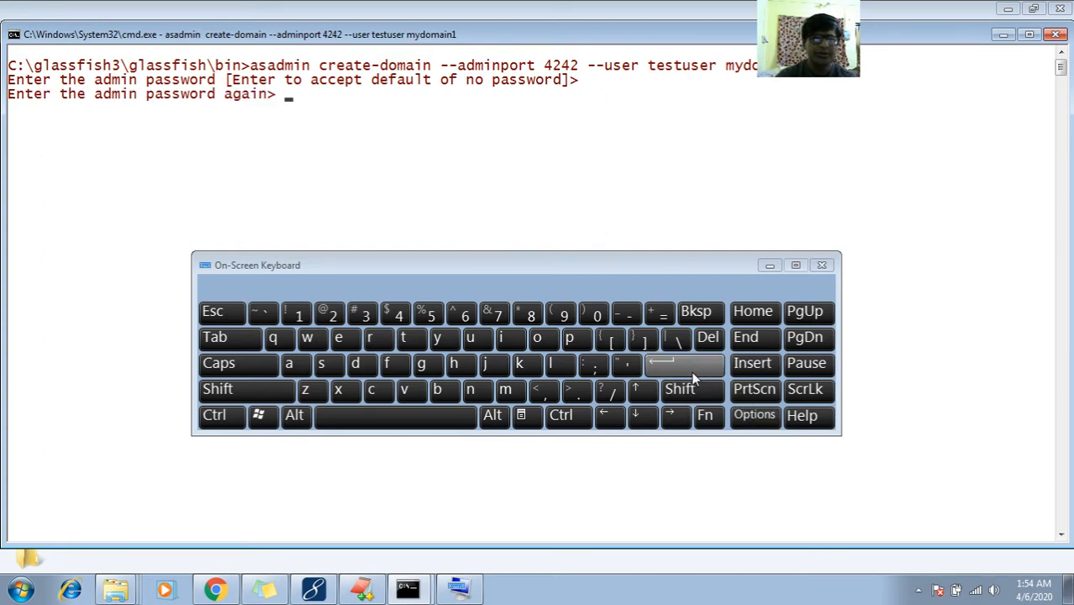
# Re-enter the admin password to confirm it
pyautogui.click(410, 340)
pyautogui.click(339, 338)
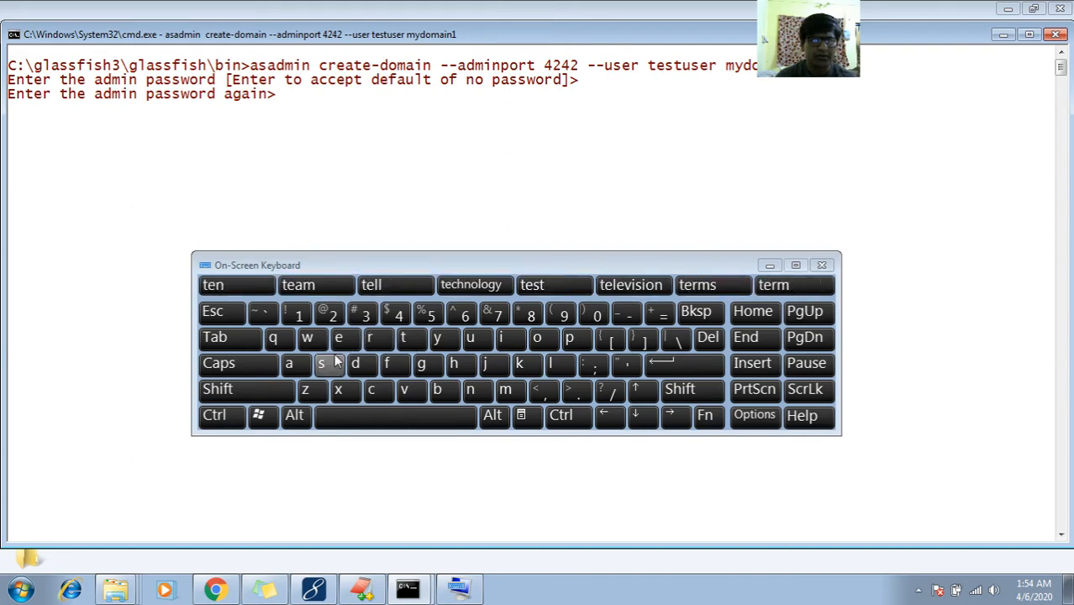
pyautogui.click(333, 361)
pyautogui.click(408, 339)
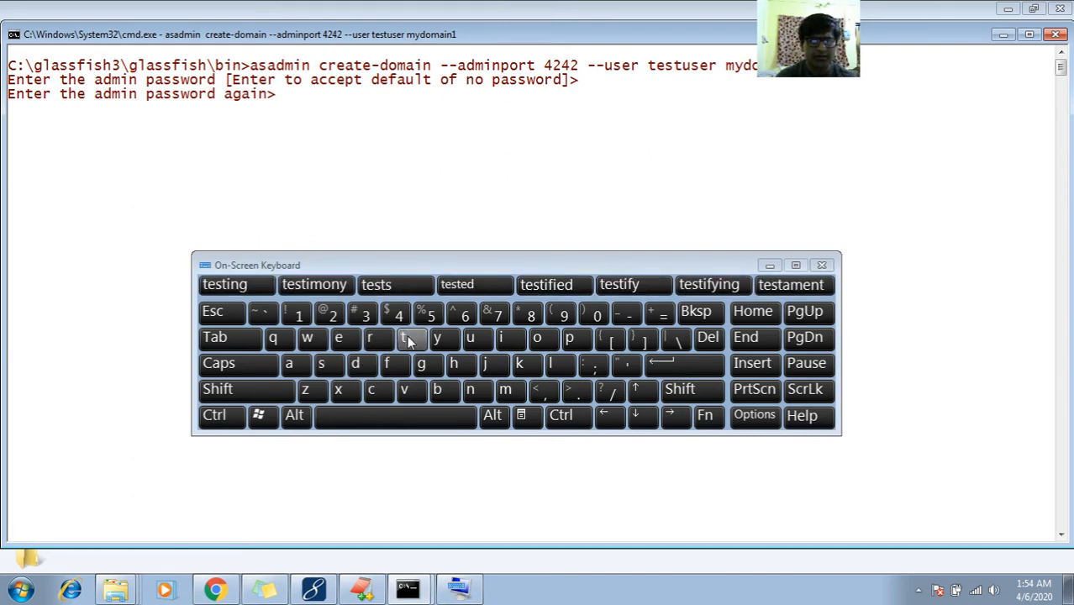
pyautogui.click(472, 339)
pyautogui.click(336, 369)
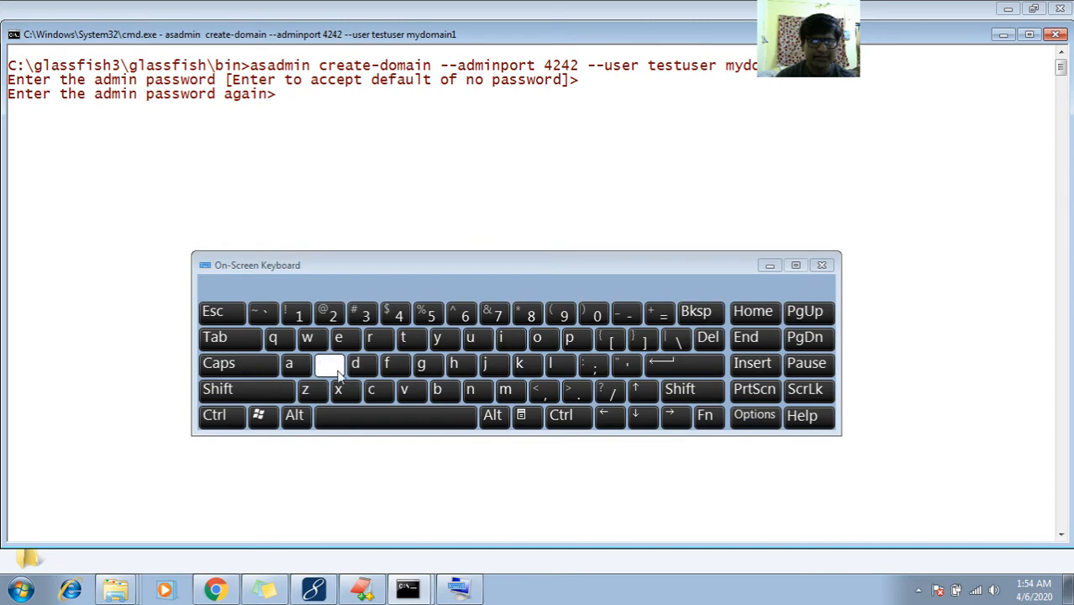
pyautogui.click(338, 338)
pyautogui.click(682, 365)
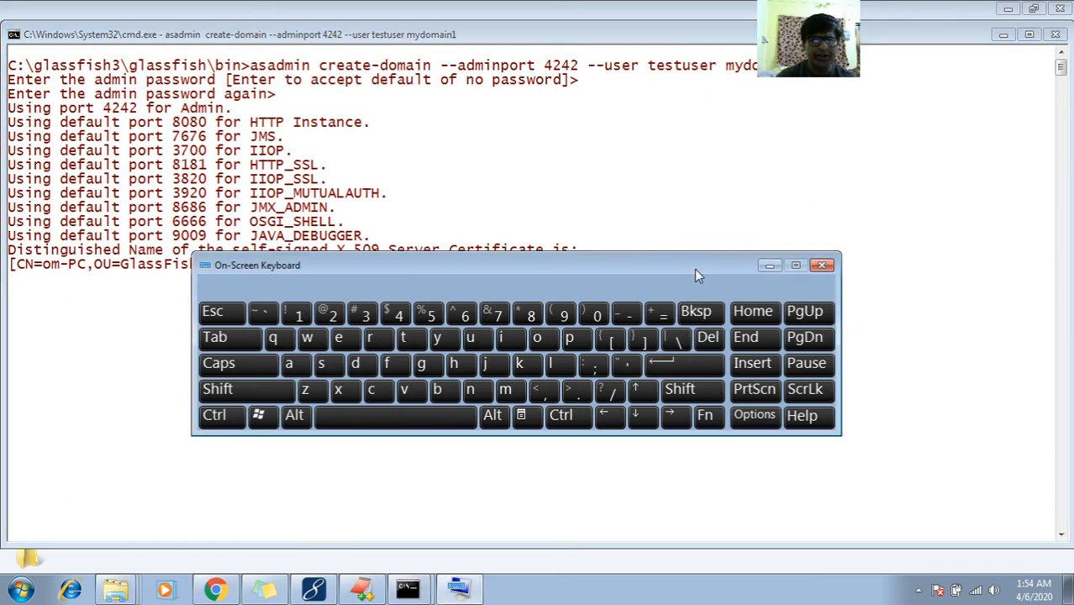
# Hide the On-Screen Keyboard and copy the first create-domain command line from the console
pyautogui.moveTo(693, 269); pyautogui.dragTo(694, 373)
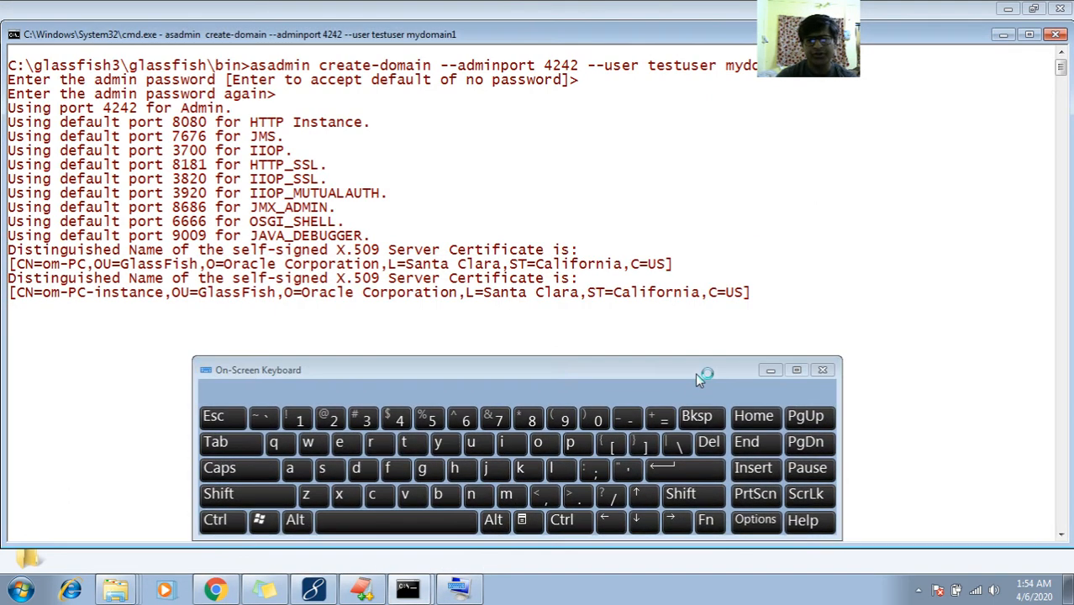
pyautogui.click(774, 370)
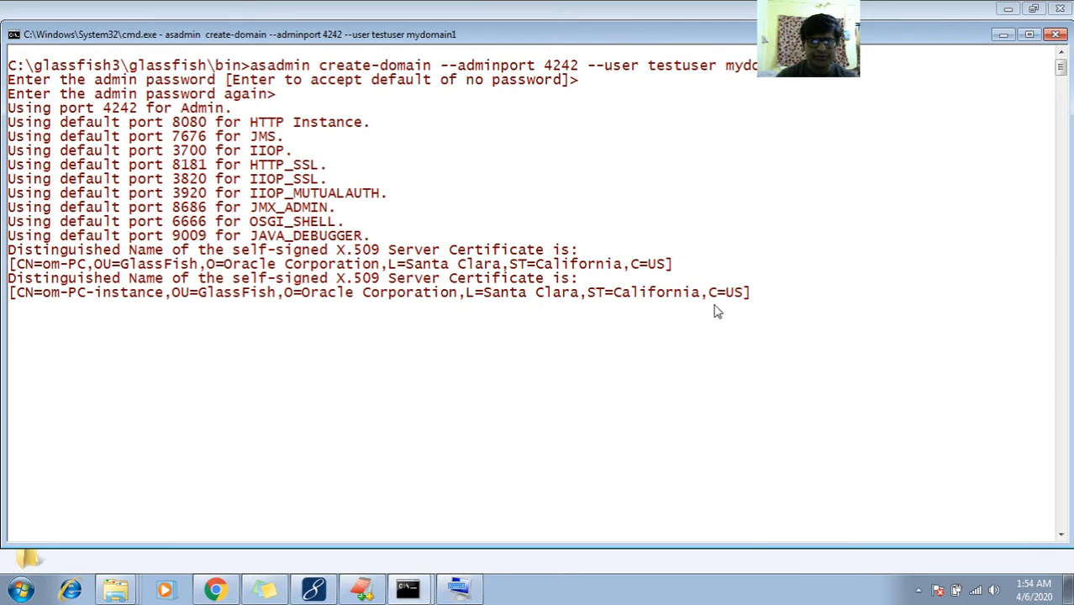
pyautogui.rightClick(524, 87)
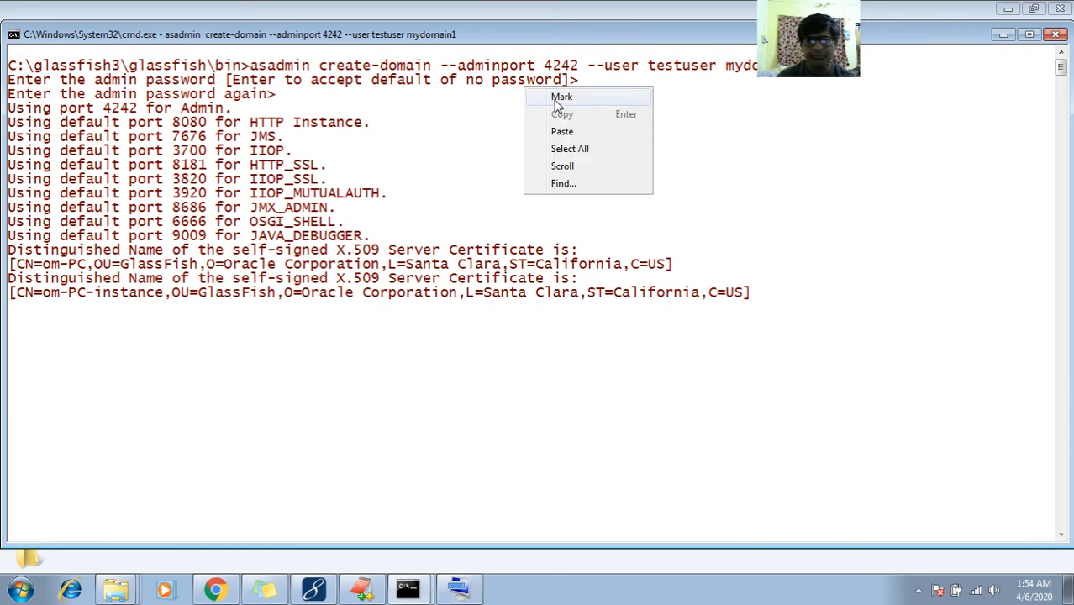
pyautogui.click(558, 98)
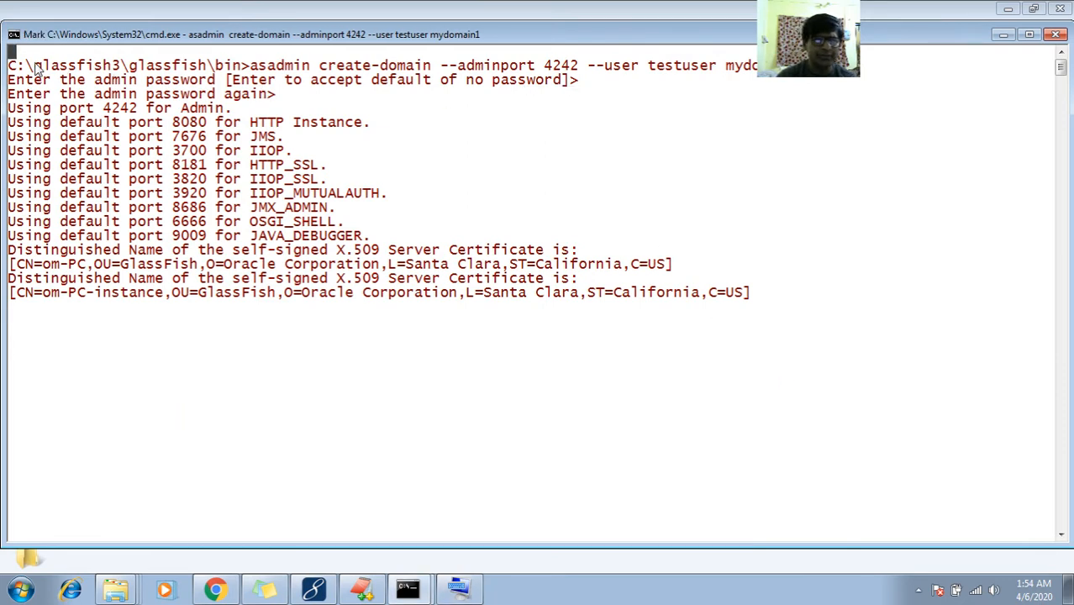
pyautogui.moveTo(11, 67); pyautogui.dragTo(774, 74)
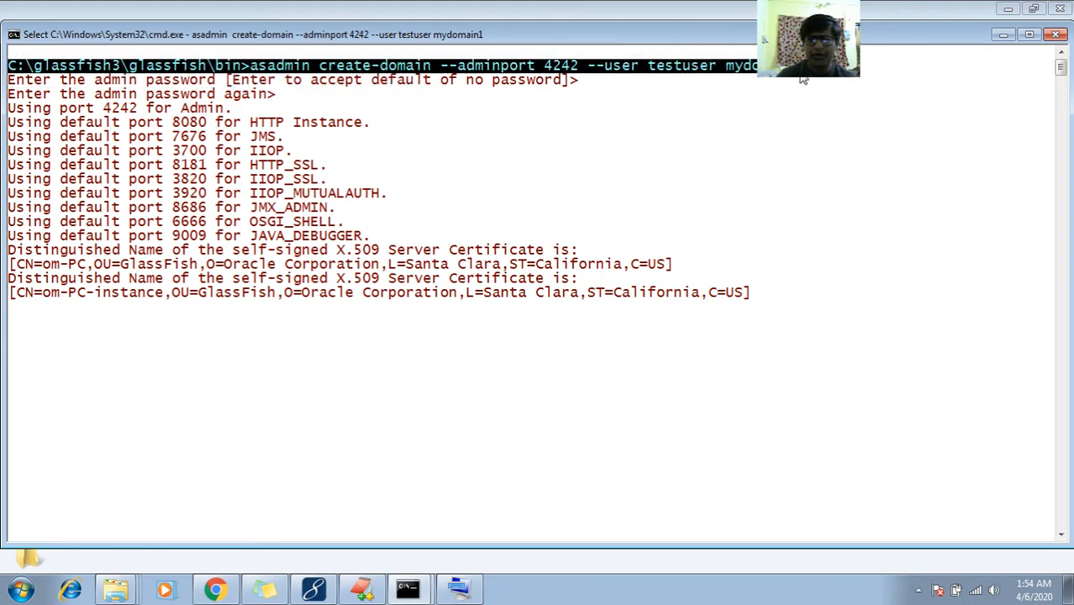
pyautogui.press('Return')
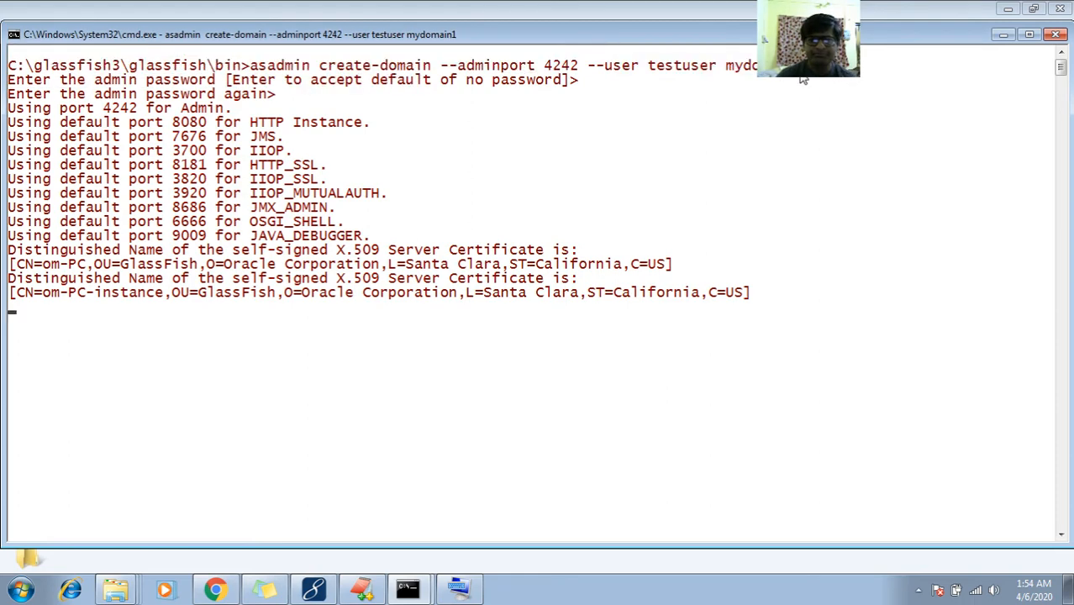
# Paste the create-domain command into the notes under a 'To create domain:' heading
pyautogui.click(363, 592)
pyautogui.press('Return')
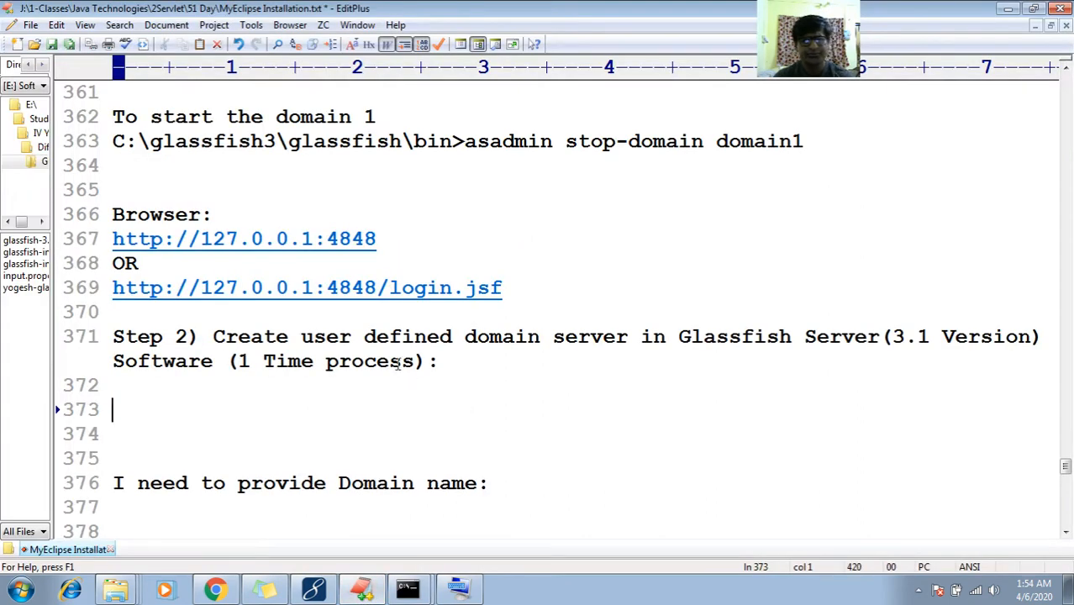
pyautogui.write('C:\\glassfish3\\glassfish\\bin>asadmin create-domain --adminport 4242 --user testuser mydomain1')
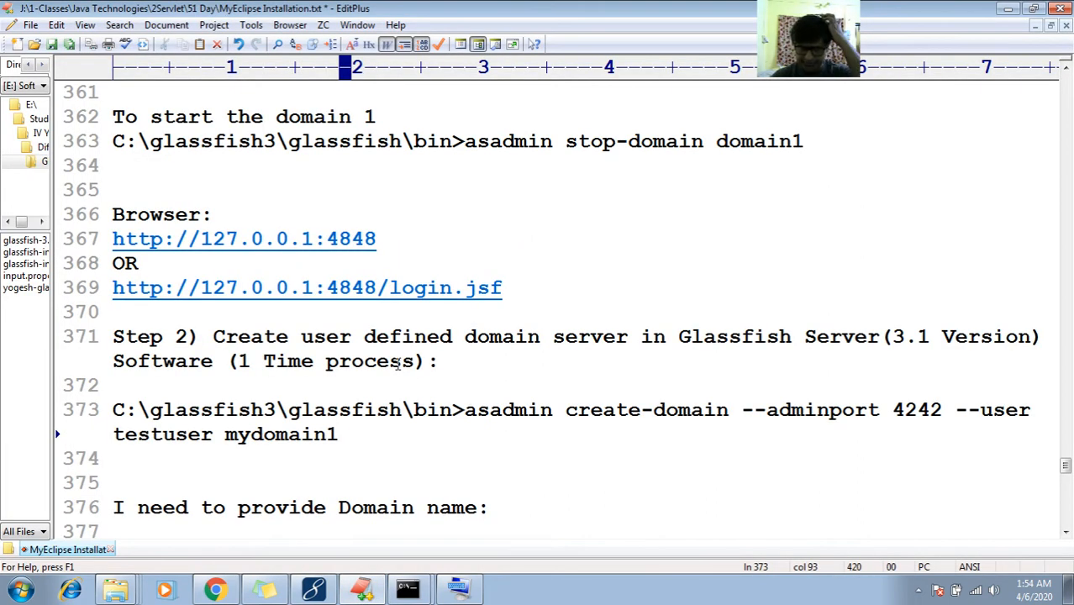
pyautogui.press('Home')
pyautogui.press('Return')
pyautogui.press('Up')
pyautogui.write('To ')
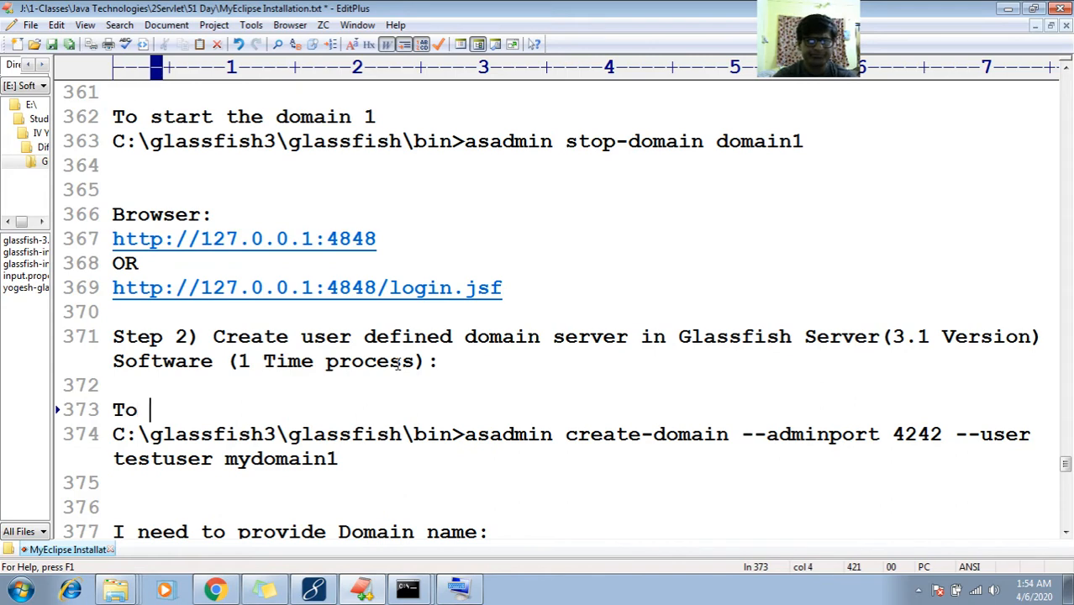
pyautogui.write('create domain')
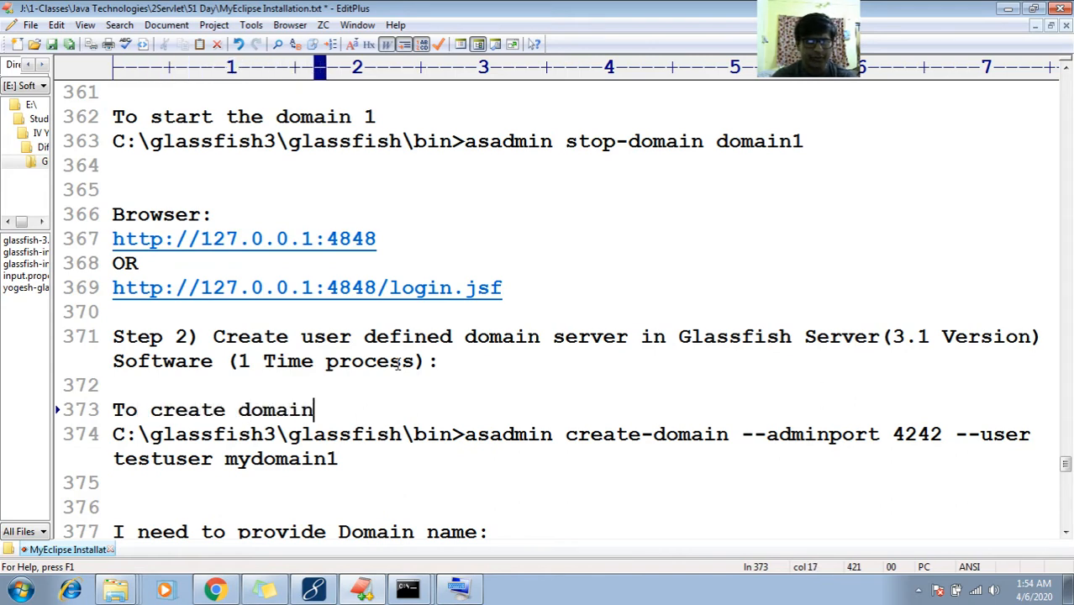
pyautogui.write(':')
pyautogui.press('Down')
pyautogui.press('Down')
pyautogui.press('Down')
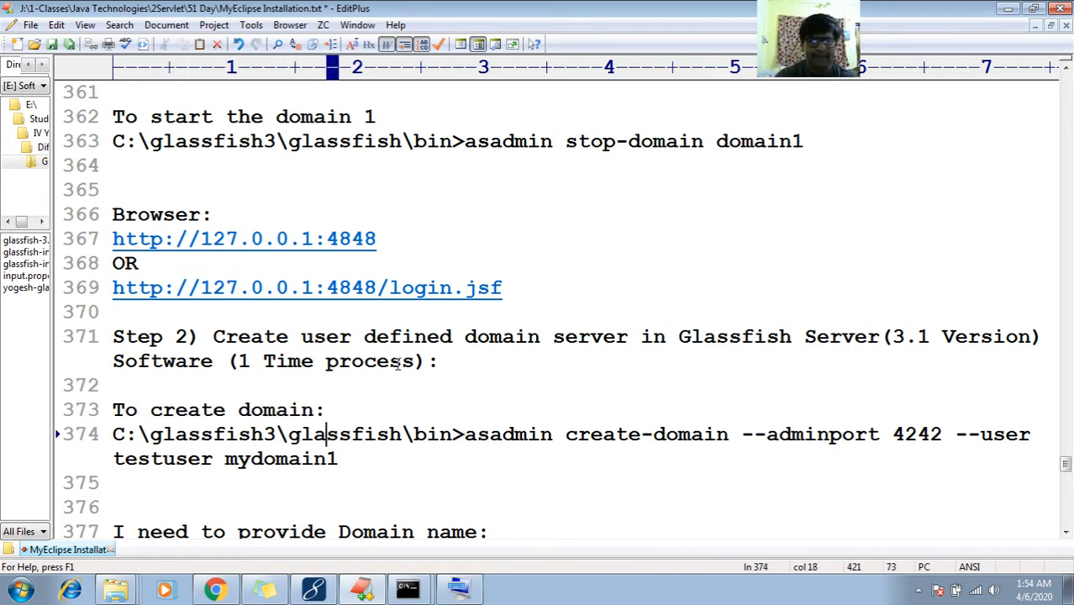
pyautogui.press('Up')
# Add 'enter the password' and 'confirm password' note lines below the command
pyautogui.press('End')
pyautogui.press('Return')
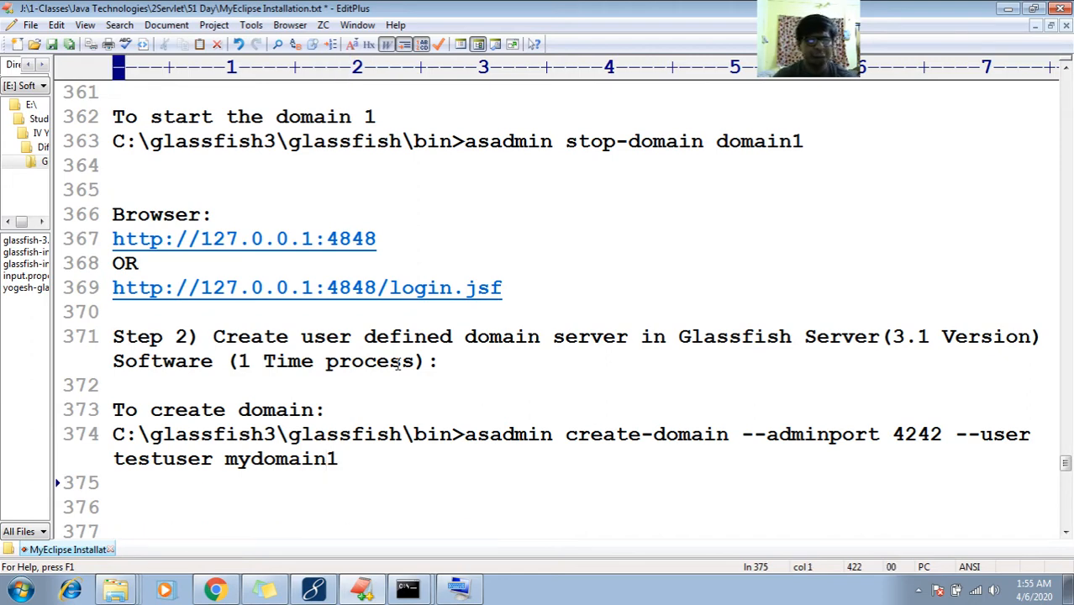
pyautogui.write('ente')
pyautogui.press('BackSpace')
pyautogui.press('BackSpace')
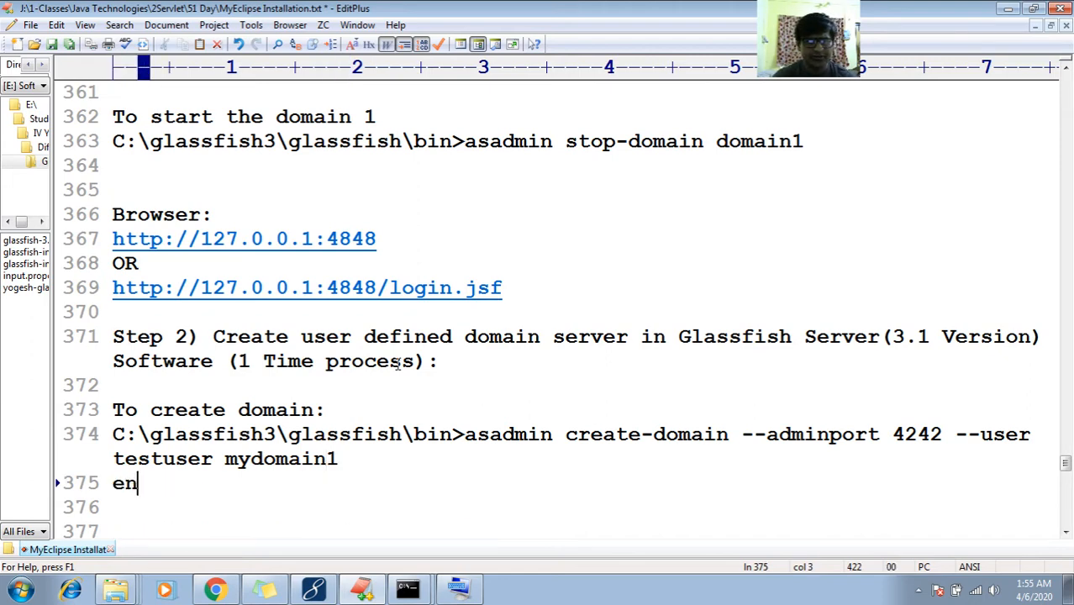
pyautogui.write('nte')
pyautogui.press('BackSpace')
pyautogui.press('BackSpace')
pyautogui.press('BackSpace')
pyautogui.press('BackSpace')
pyautogui.write('nter he')
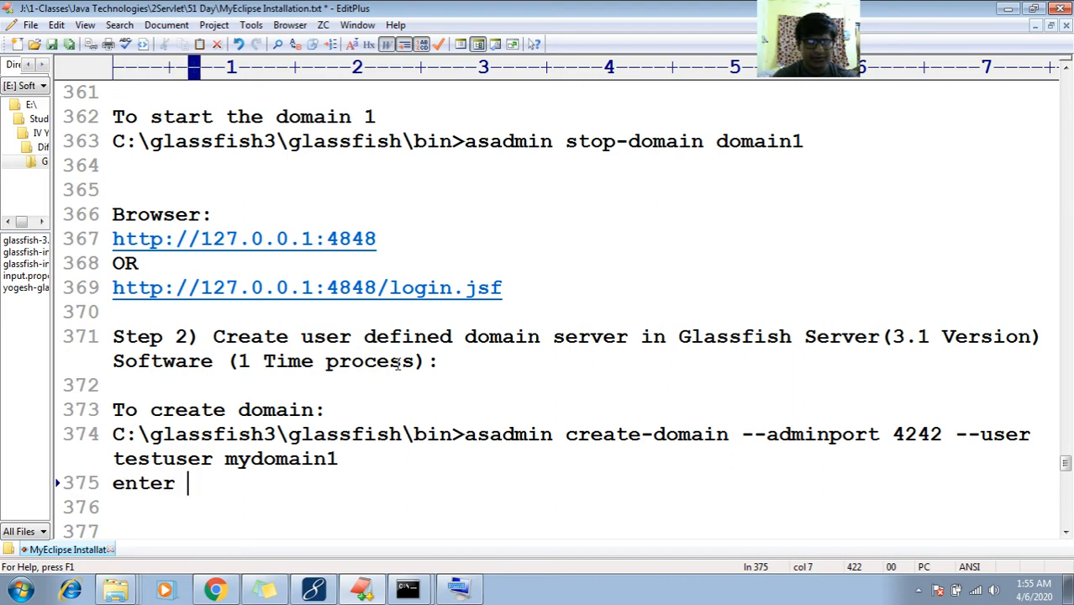
pyautogui.press('BackSpace')
pyautogui.press('BackSpace')
pyautogui.press('BackSpace')
pyautogui.write('the ')
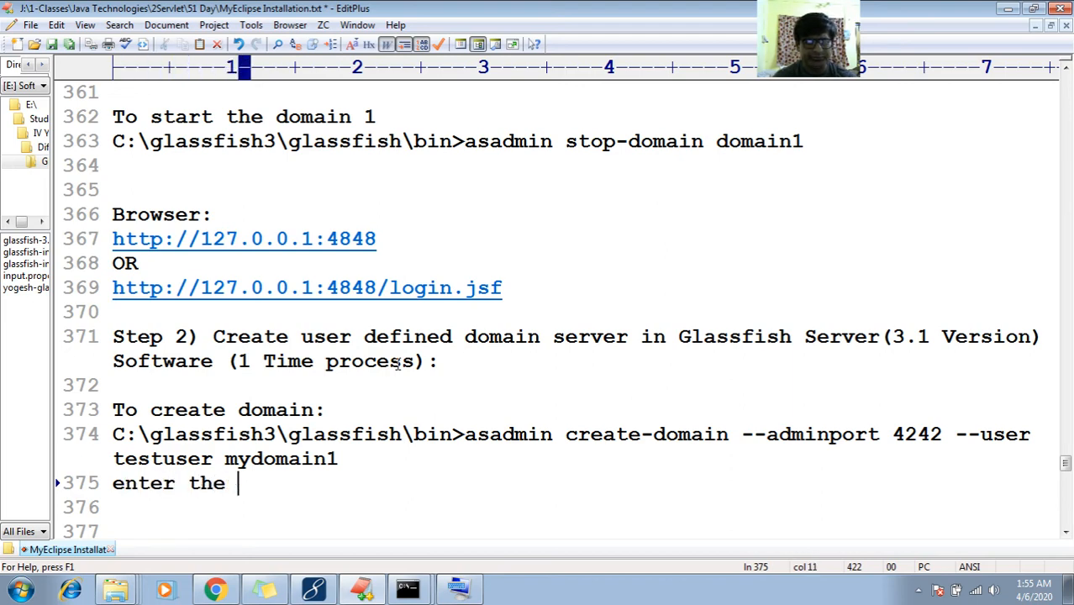
pyautogui.write('password ')
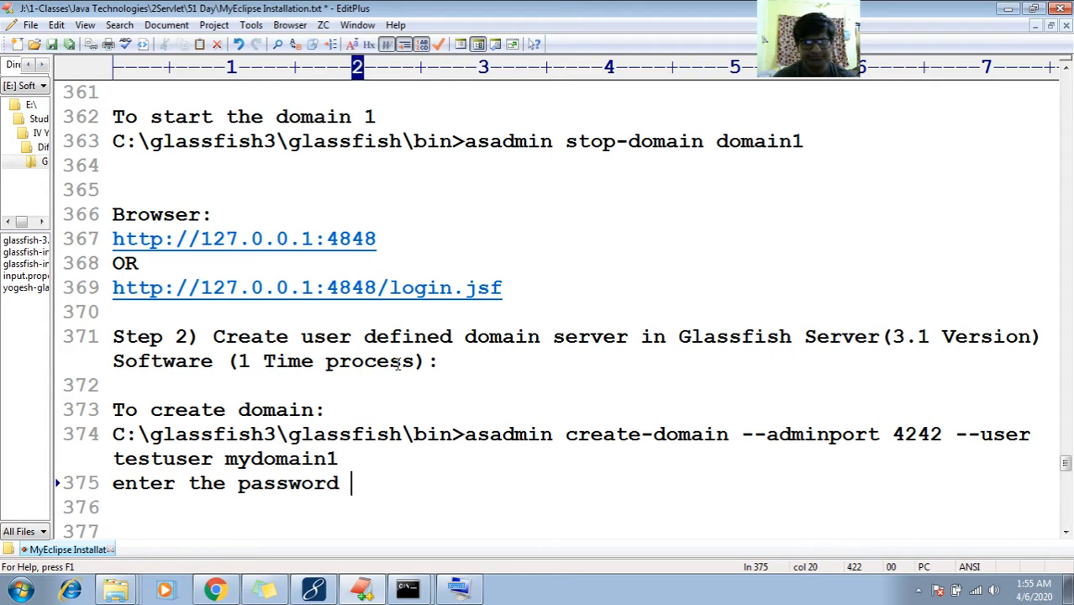
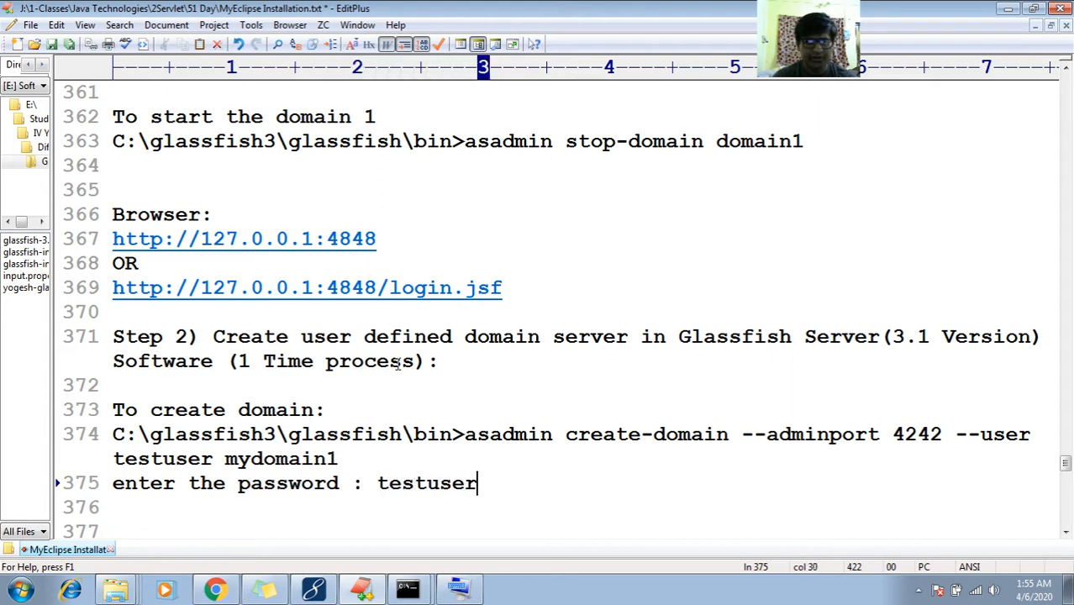
pyautogui.press('Return')
pyautogui.write('confir')
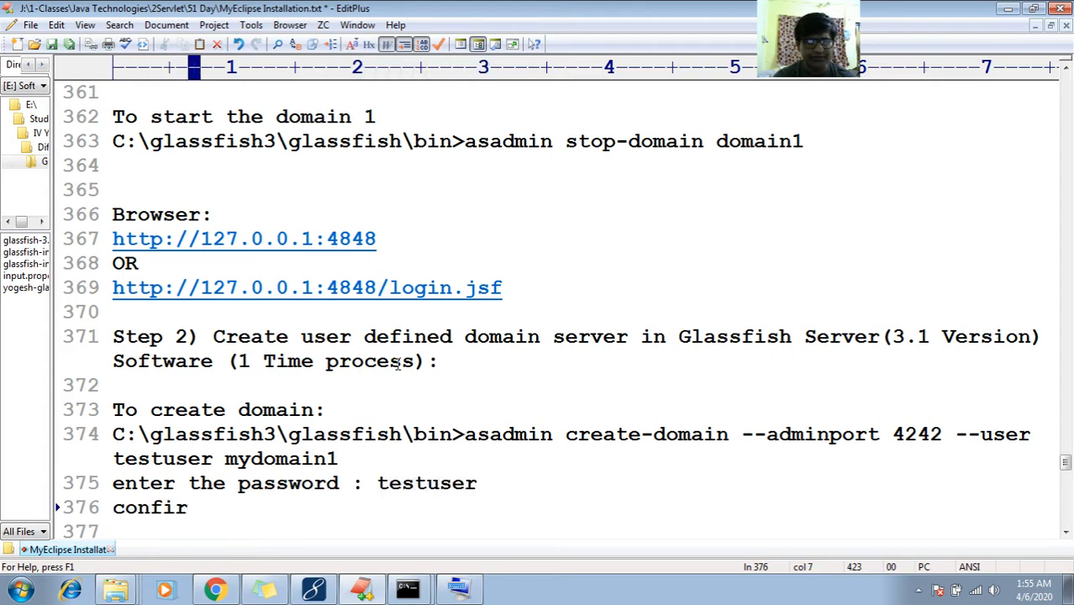
pyautogui.write('m password : ')
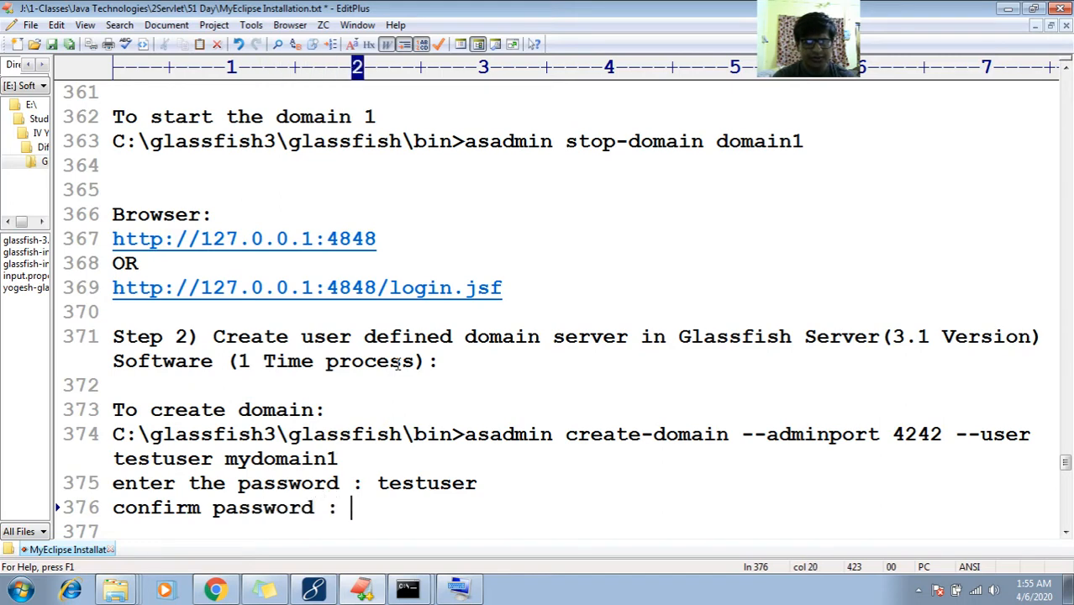
pyautogui.press('Return')
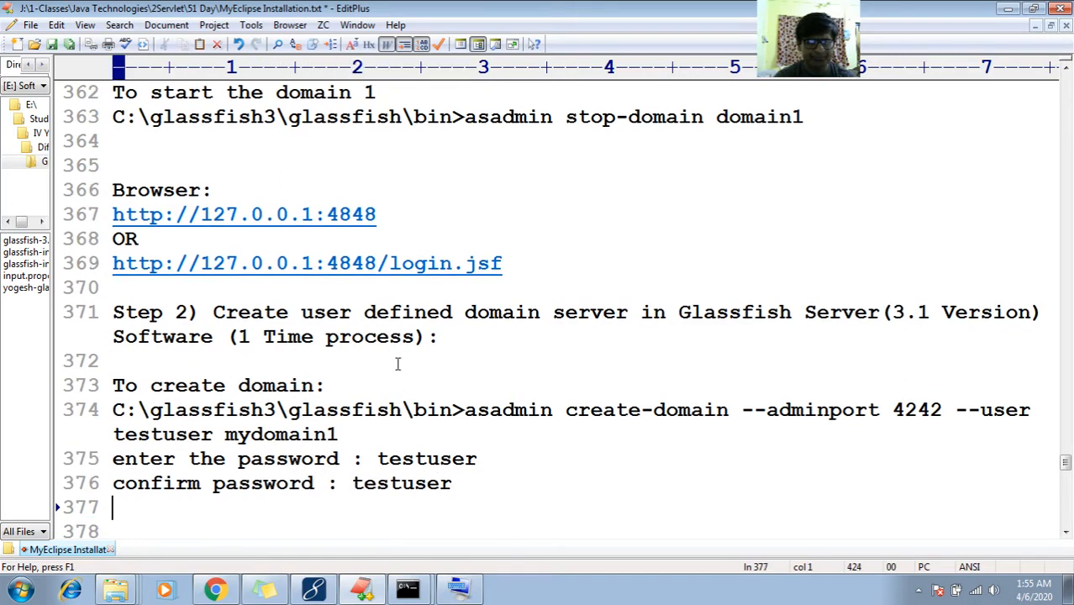
# Add the line 'master password (Just pressed Enter key)' followed by a blank line
pyautogui.scroll(-1, 397, 363)
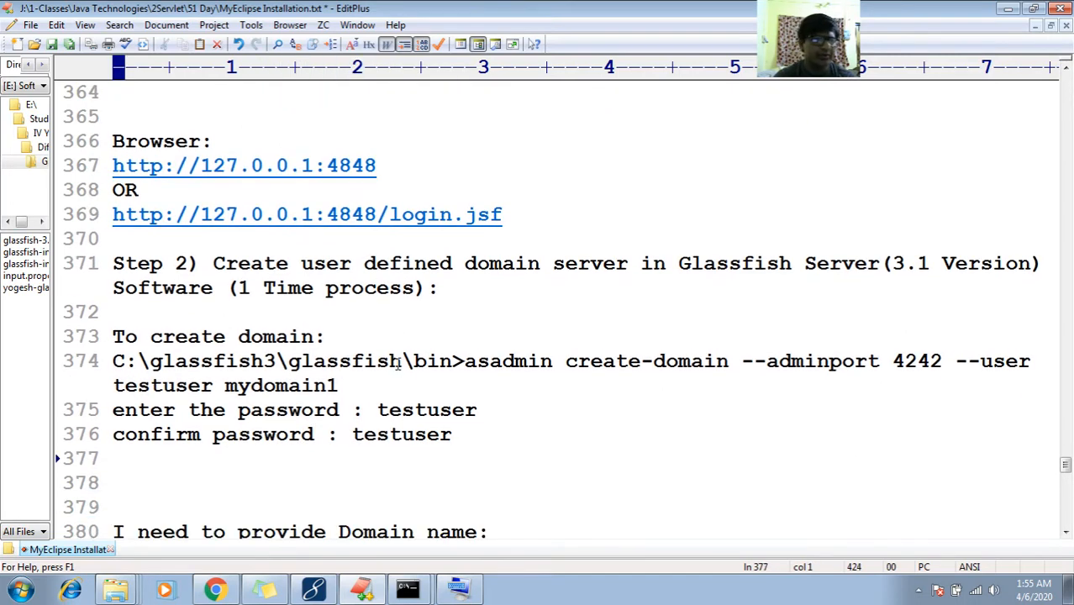
pyautogui.write('maste')
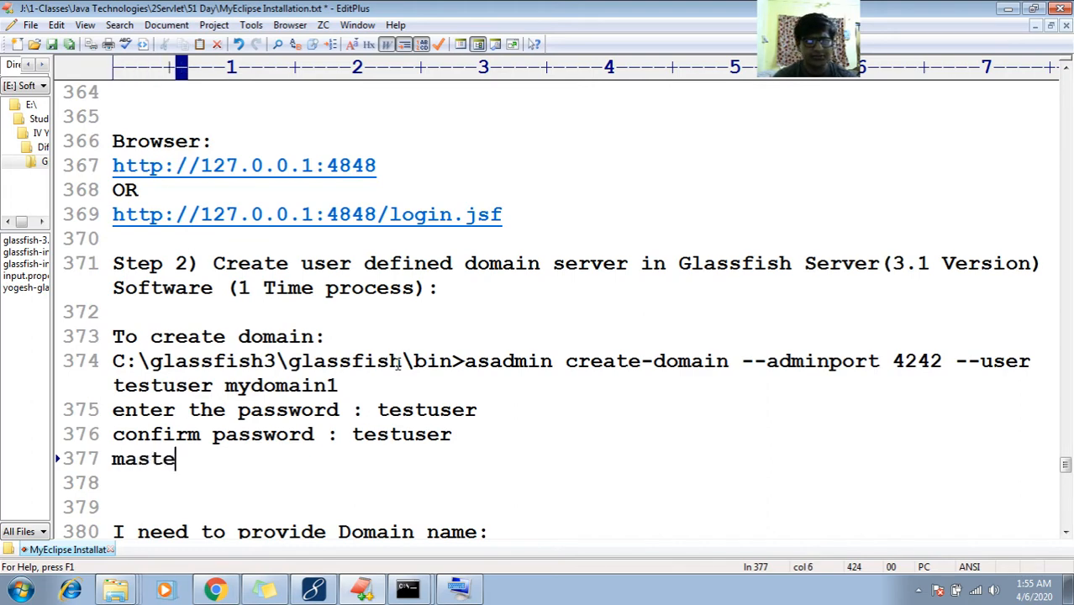
pyautogui.write('r password')
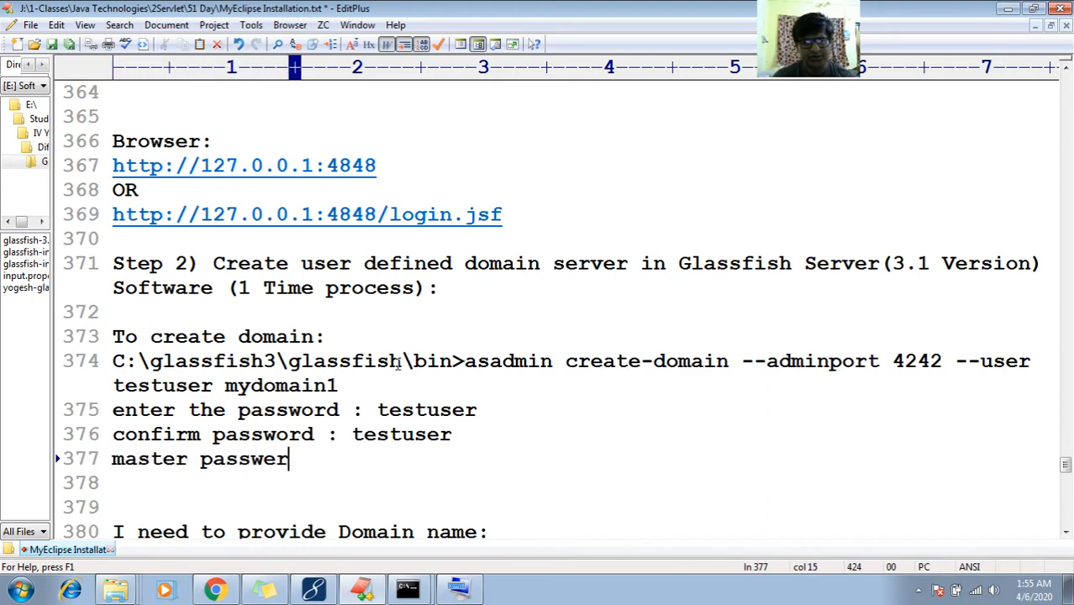
pyautogui.write(' (Enter')
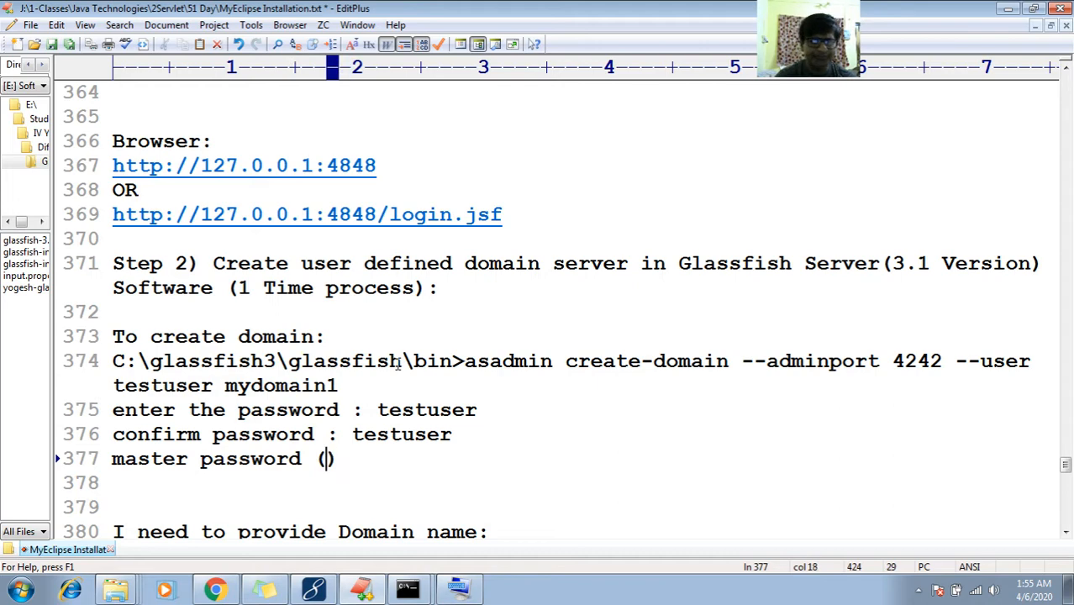
pyautogui.write(' key')
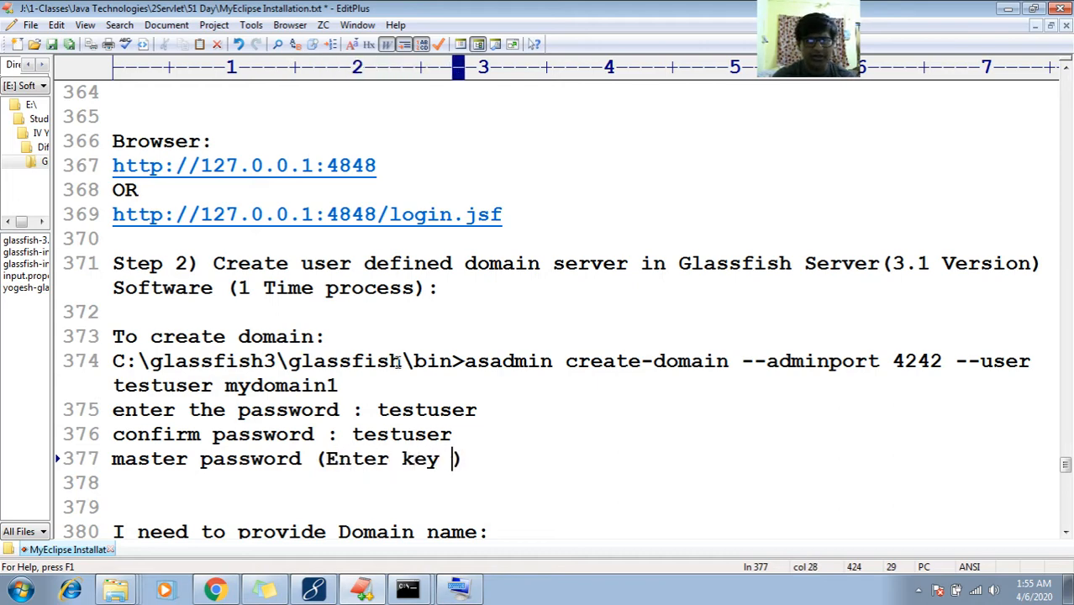
pyautogui.press('Left')
pyautogui.press('Left')
pyautogui.press('Left')
pyautogui.press('Left')
pyautogui.press('Left')
pyautogui.press('Left')
pyautogui.press('Left')
pyautogui.press('Left')
pyautogui.press('Left')
pyautogui.press('Left')
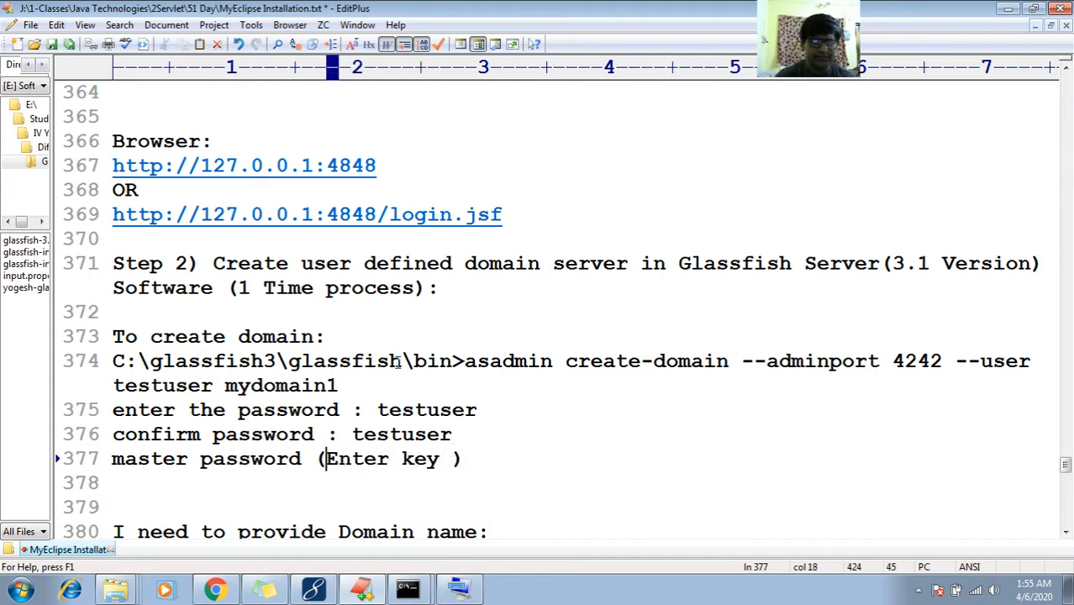
pyautogui.write('Just pressed')
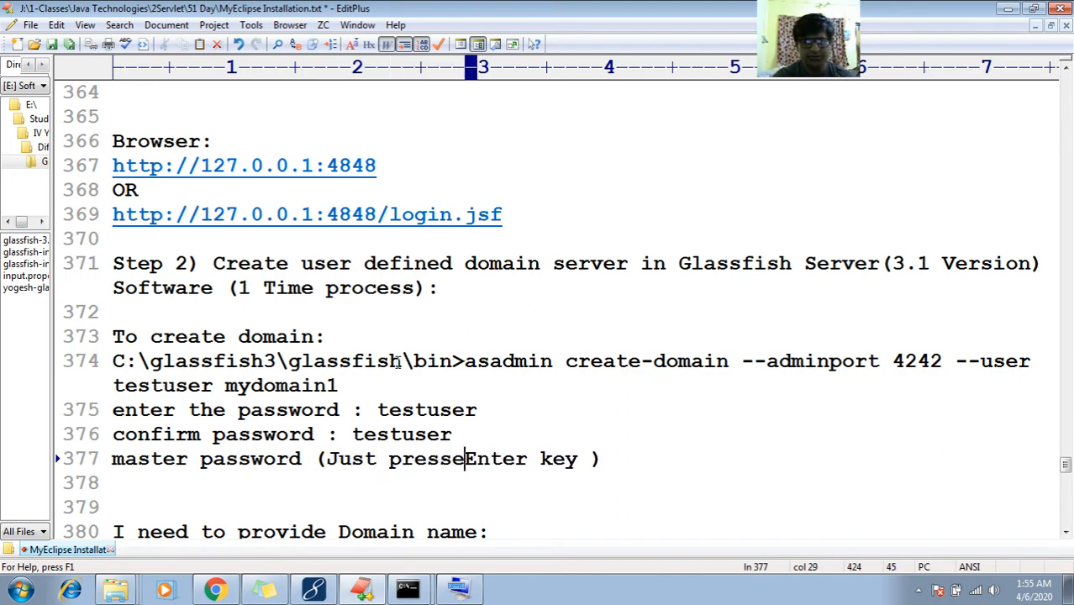
pyautogui.press('End')
pyautogui.press('Left')
pyautogui.press('BackSpace')
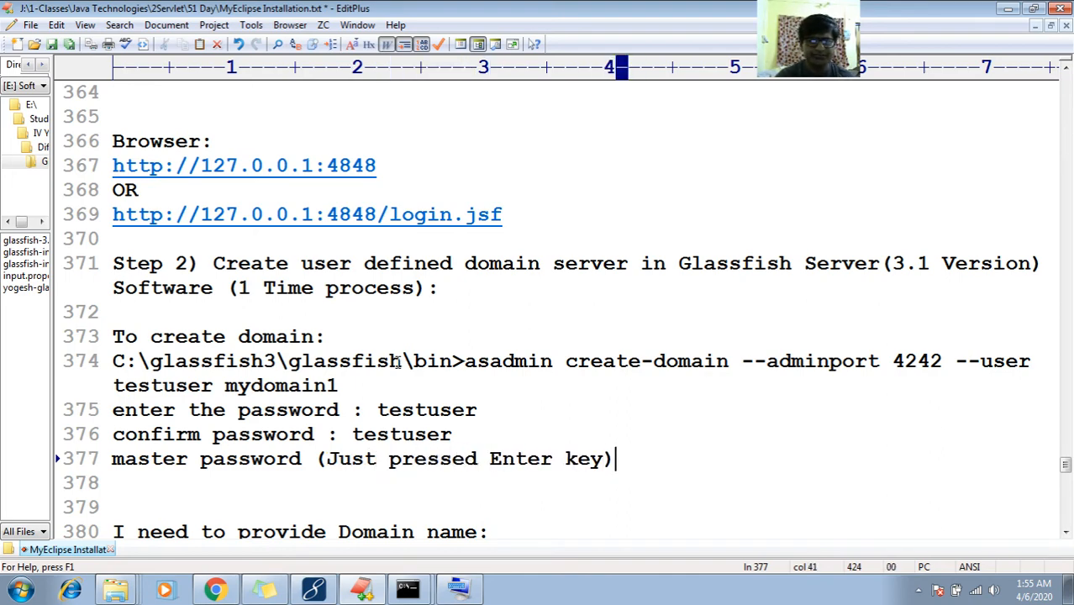
pyautogui.press('End')
pyautogui.press('Return')
pyautogui.press('Down')
pyautogui.press('Down')
pyautogui.press('Down')
pyautogui.press('Down')
pyautogui.press('Down')
pyautogui.press('Up')
pyautogui.press('Up')
pyautogui.press('Up')
pyautogui.press('Up')
pyautogui.press('Up')
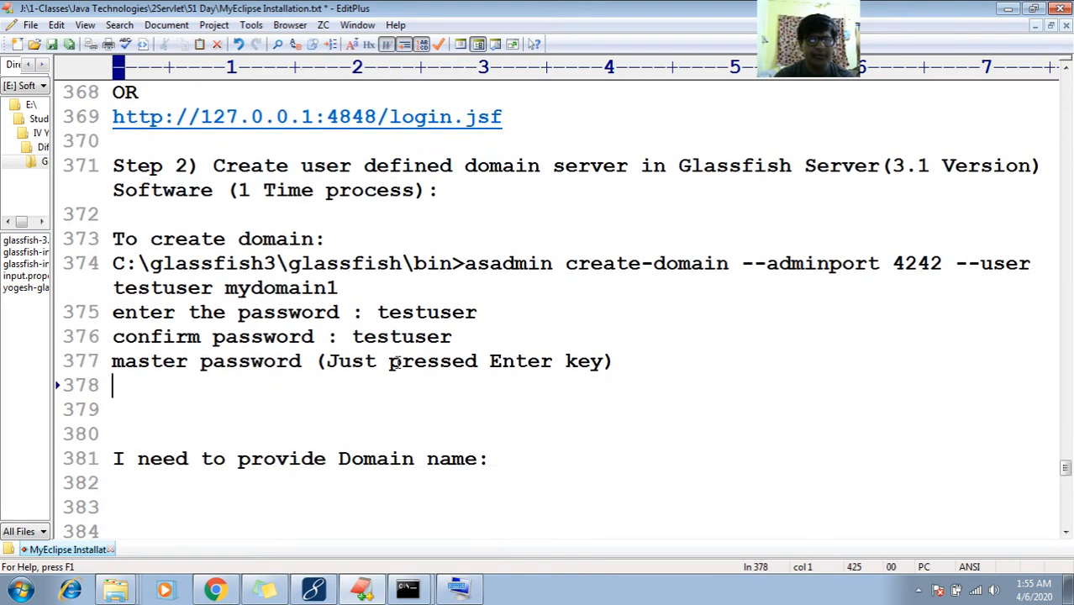
# Mark and copy the create-domain output, from 'Using port 4242' through the admin user line
pyautogui.click(436, 565)
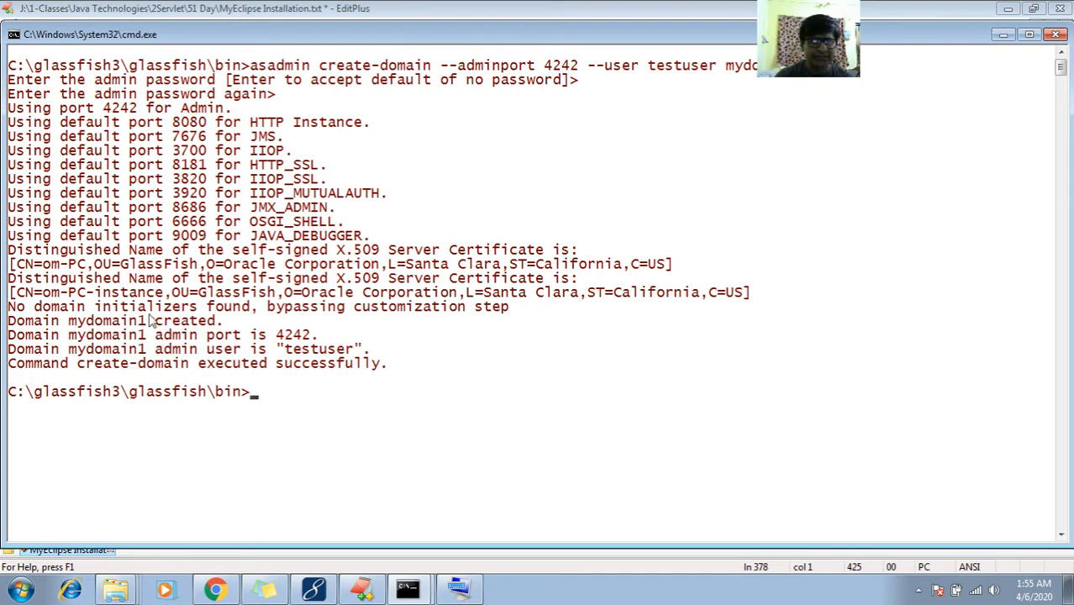
pyautogui.rightClick(101, 107)
pyautogui.click(111, 115)
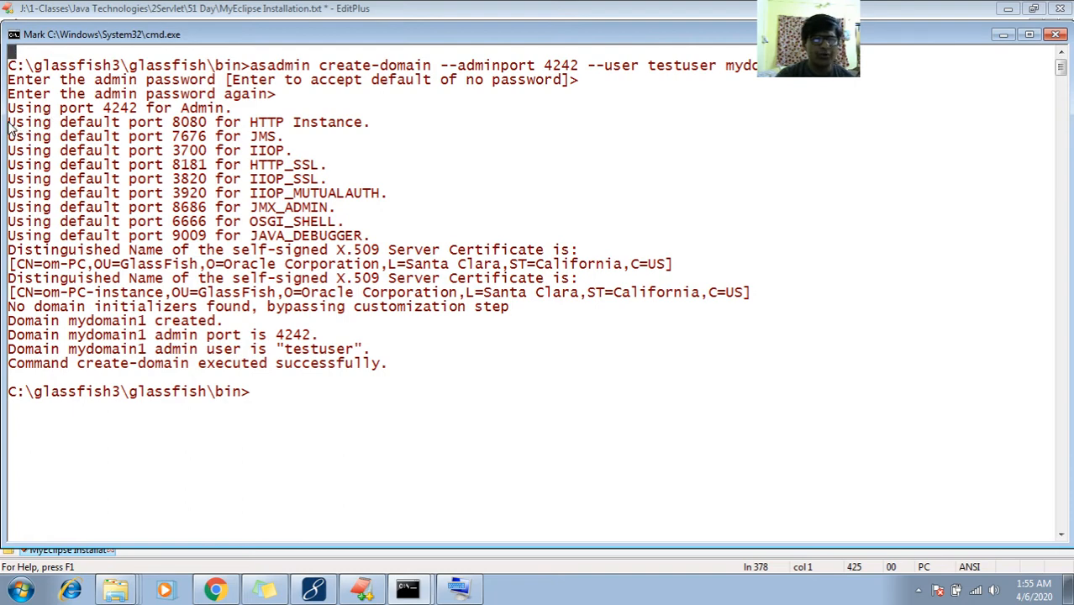
pyautogui.moveTo(10, 121); pyautogui.dragTo(758, 367)
pyautogui.hotkey('ctrl', 'c')
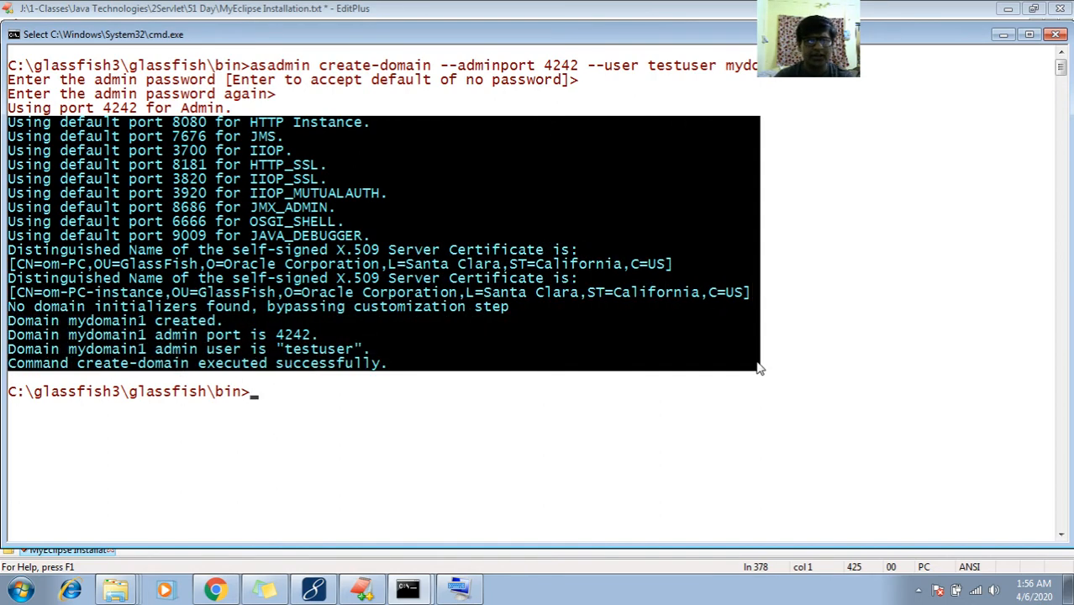
pyautogui.rightClick(754, 367)
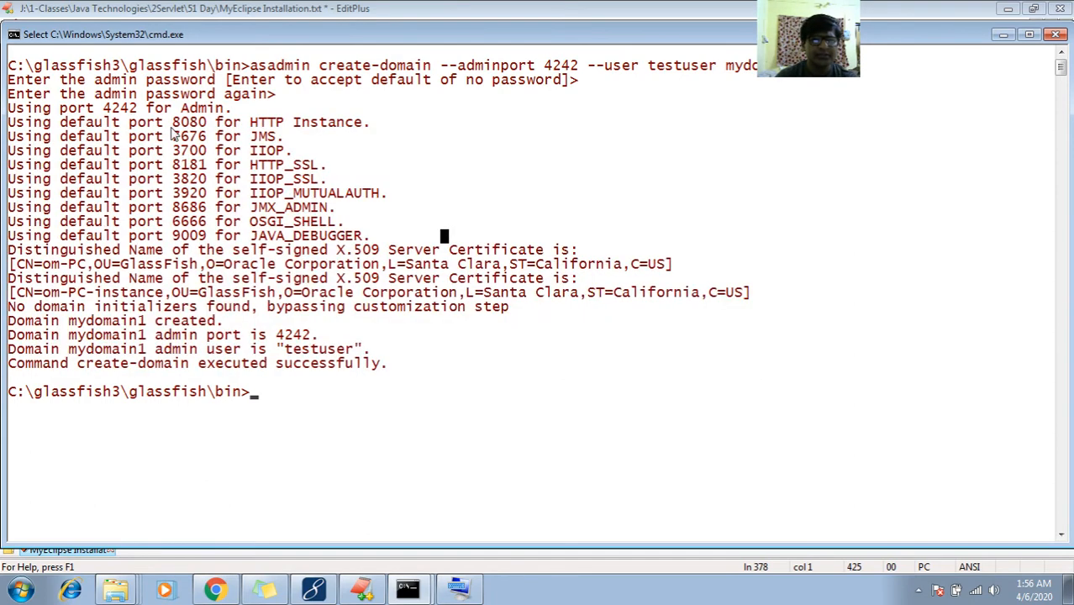
pyautogui.moveTo(11, 109); pyautogui.dragTo(767, 375)
pyautogui.rightClick(766, 375)
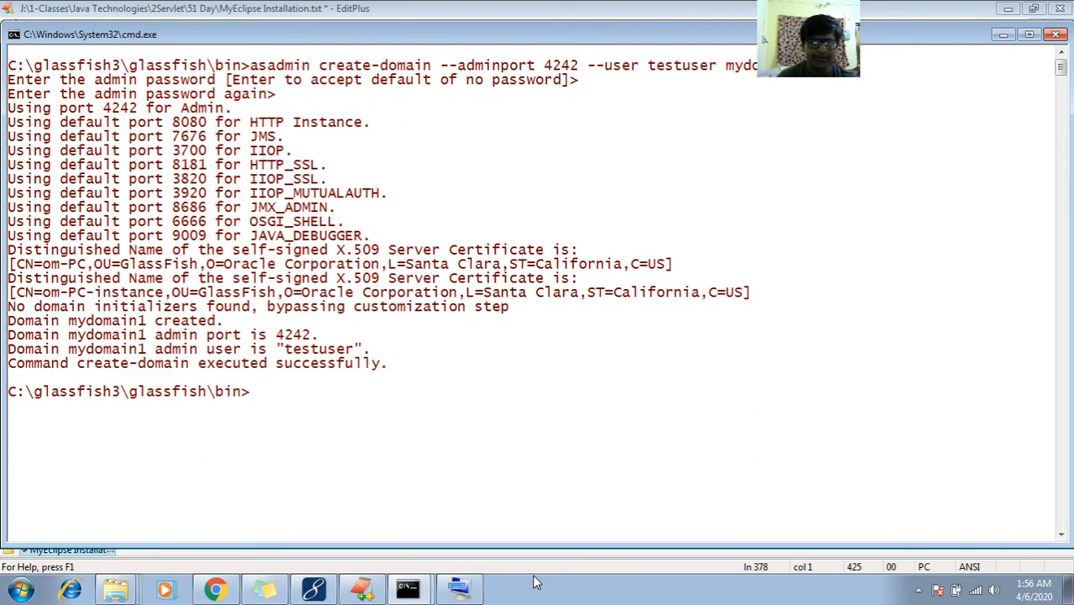
pyautogui.click(361, 590)
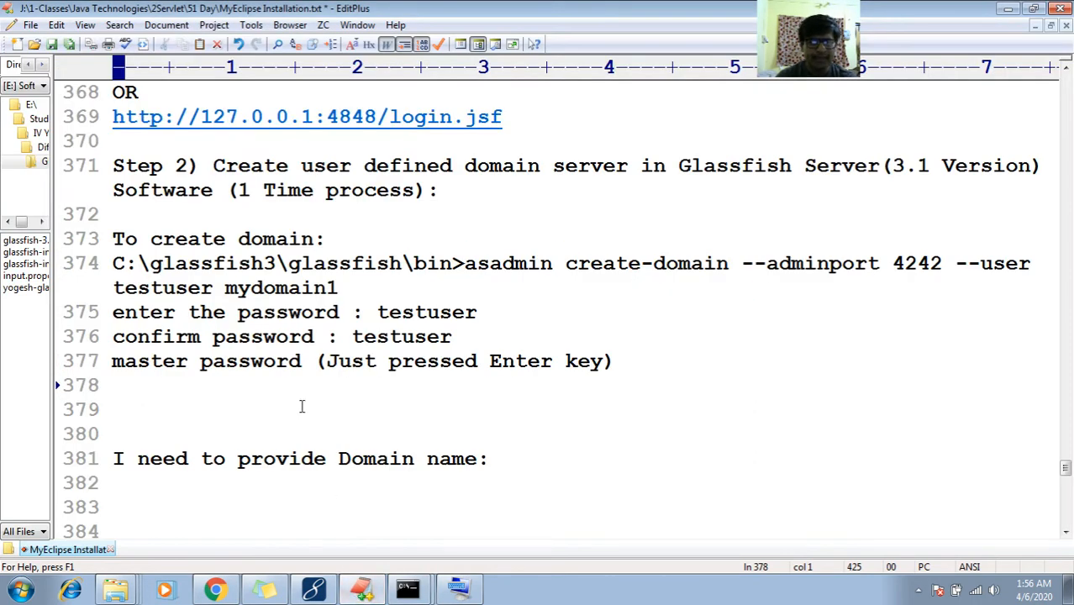
# Type the heading 'we will get the response like below:' and paste the create-domain output beneath it
pyautogui.press('Return')
pyautogui.write('we gi')
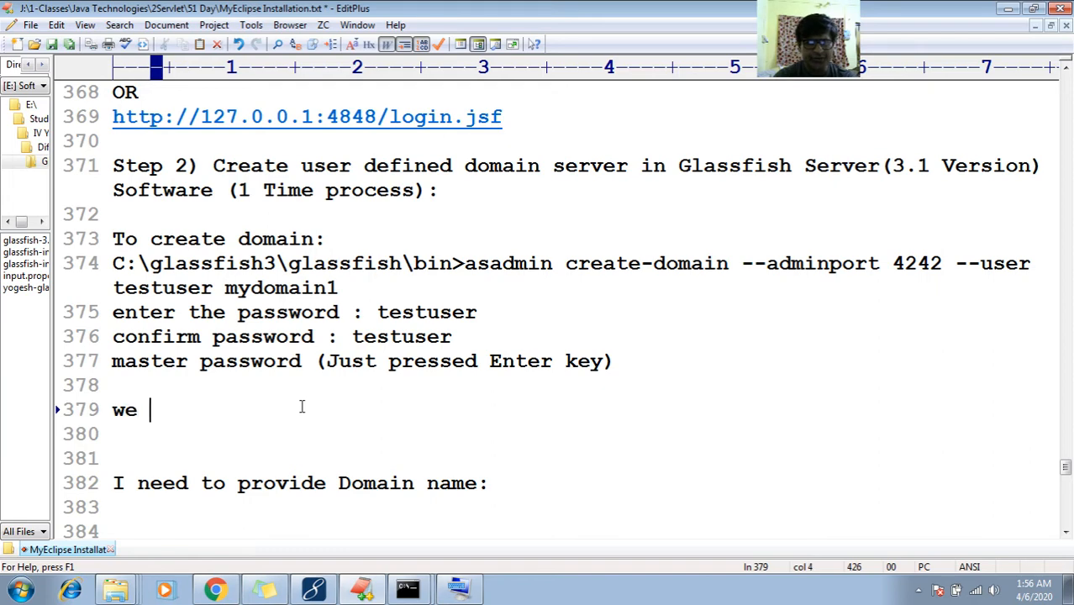
pyautogui.press('BackSpace')
pyautogui.press('BackSpace')
pyautogui.write('will get h')
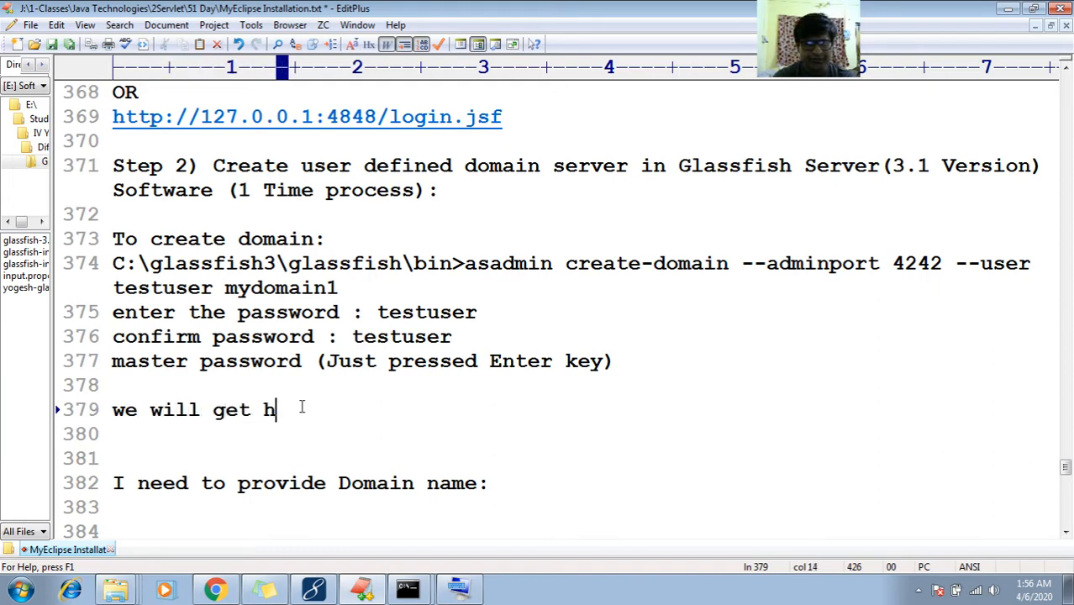
pyautogui.press('BackSpace')
pyautogui.write('the')
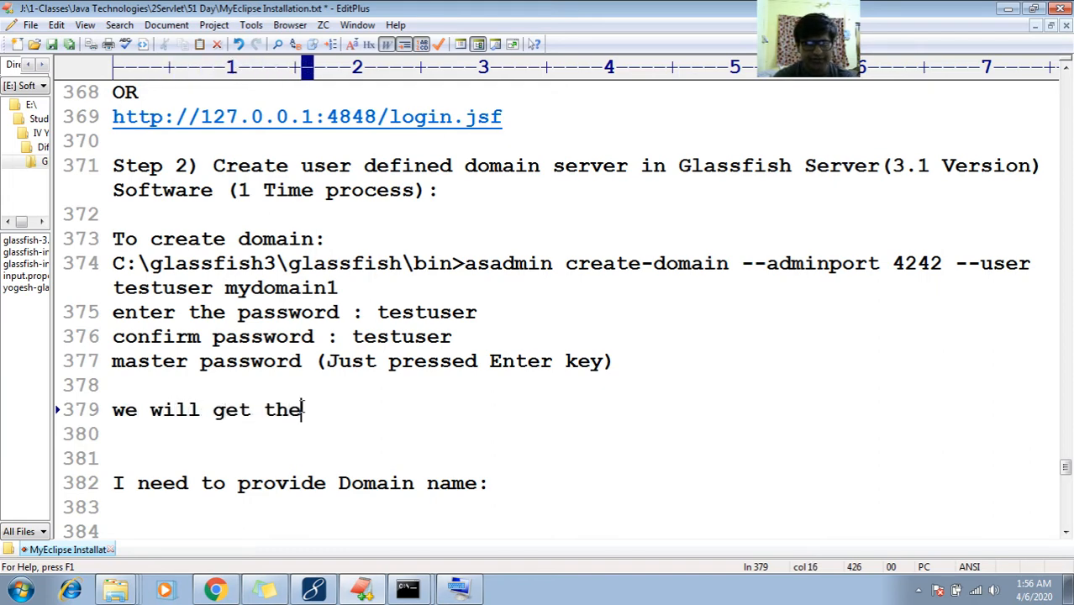
pyautogui.write(' response like bewlo')
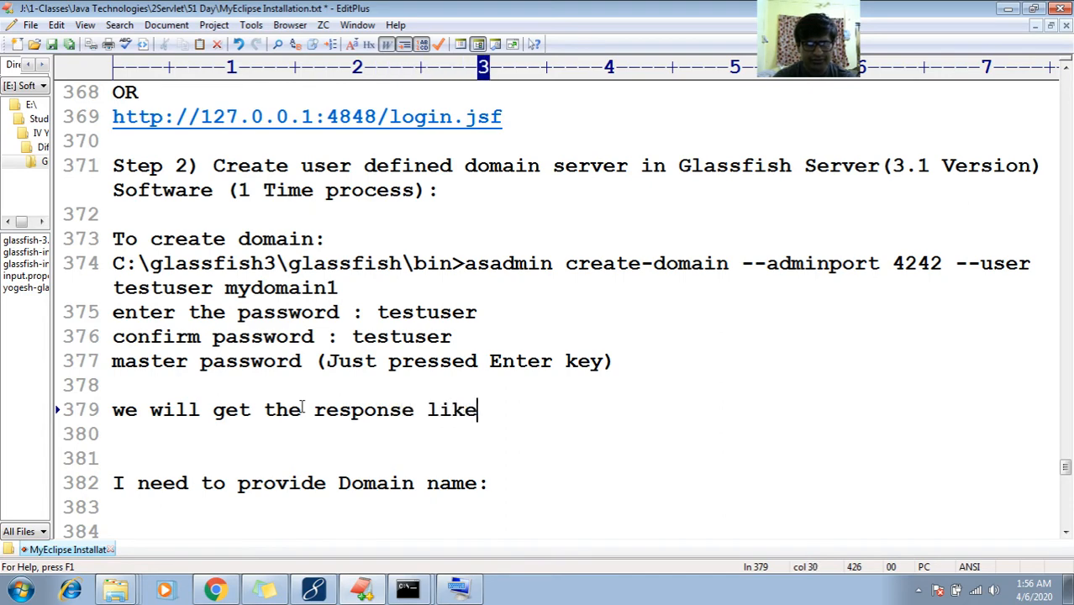
pyautogui.press('BackSpace')
pyautogui.press('BackSpace')
pyautogui.write('low:')
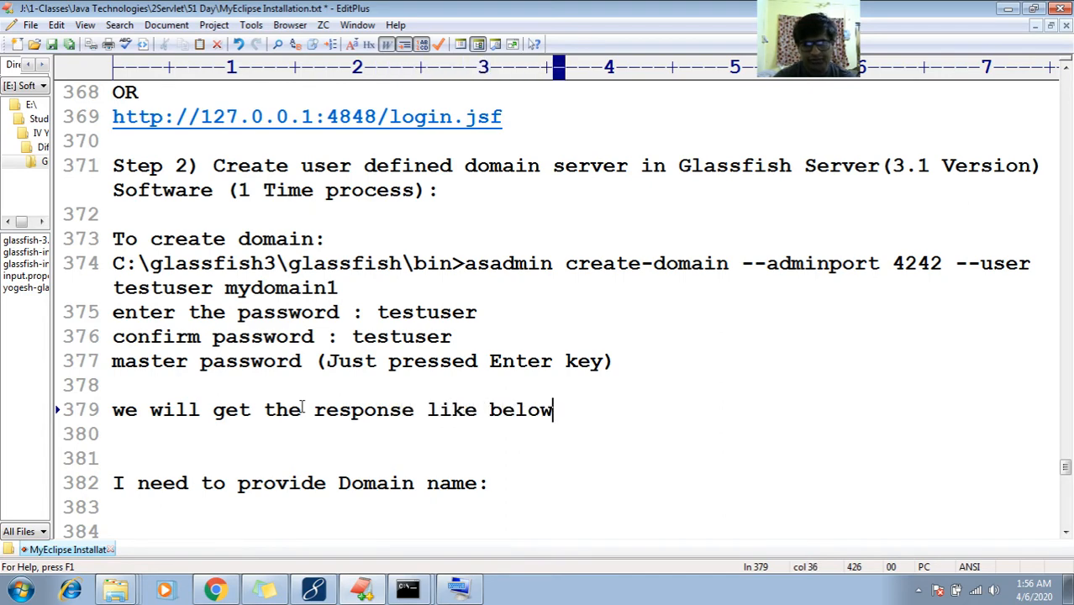
pyautogui.press('Return')
pyautogui.hotkey('ctrl', 'v')
# Add a dashed rule line directly under the heading
pyautogui.press('Up')
pyautogui.press('Up')
pyautogui.press('Up')
pyautogui.press('Up')
pyautogui.press('Up')
pyautogui.press('Up')
pyautogui.press('Up')
pyautogui.press('Up')
pyautogui.press('Up')
pyautogui.press('Up')
pyautogui.press('Up')
pyautogui.press('Up')
pyautogui.press('Up')
pyautogui.press('Up')
pyautogui.press('Up')
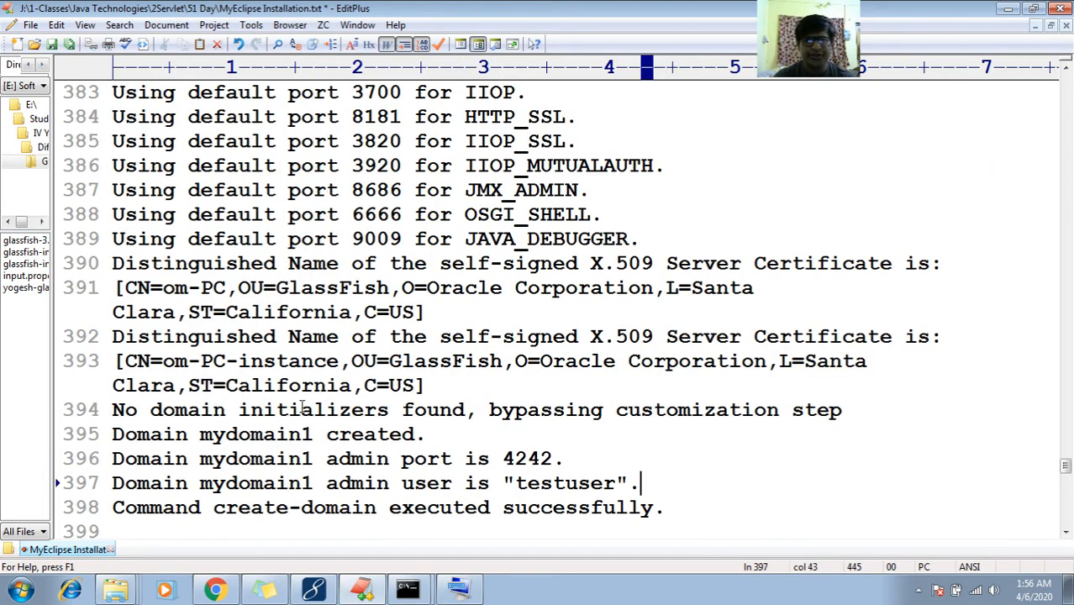
pyautogui.press('Up')
pyautogui.press('Up')
pyautogui.press('Up')
pyautogui.press('Up')
pyautogui.press('Up')
pyautogui.press('Down')
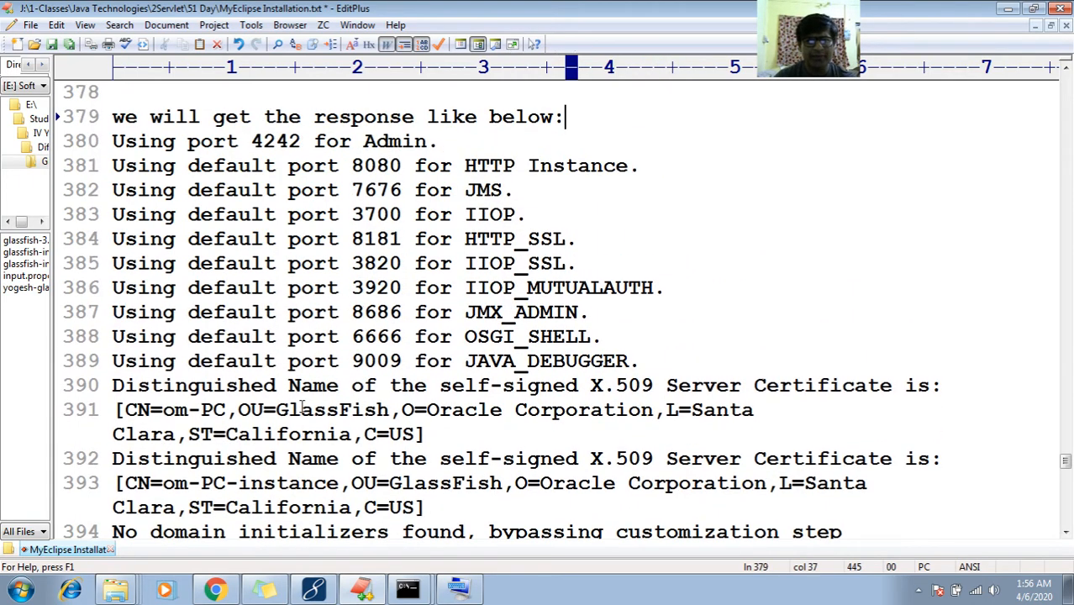
pyautogui.press('Down')
pyautogui.press('Up')
pyautogui.press('Return')
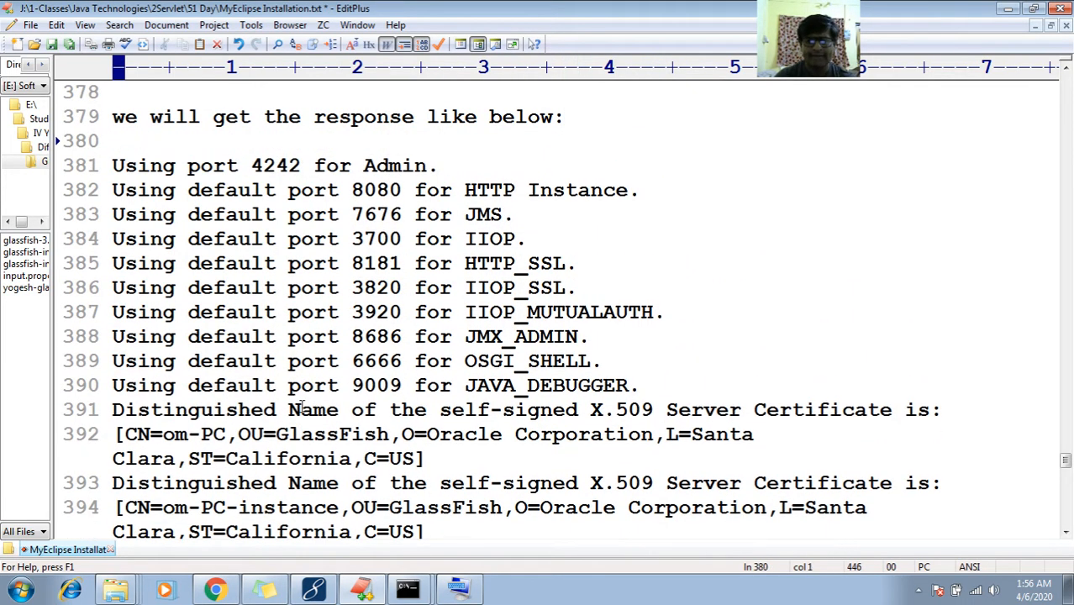
pyautogui.write('--------------------------------')
# Select the pasted port lines, from HTTP Instance through HTTP_SSL
pyautogui.press('Down')
pyautogui.press('Down')
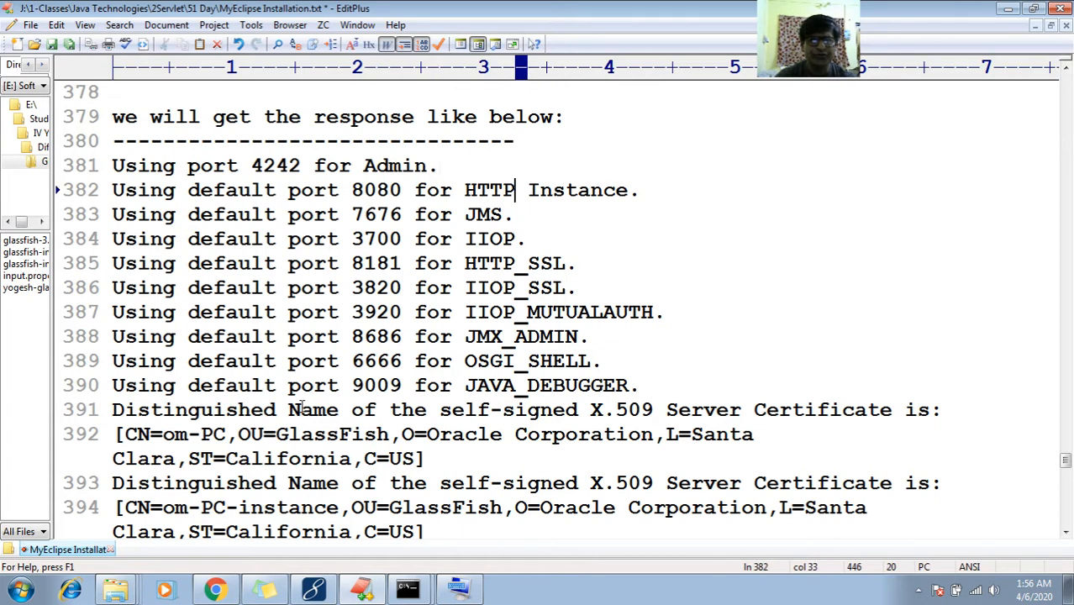
pyautogui.press('End')
pyautogui.hotkey('shift', 'Home')
pyautogui.press('Down')
pyautogui.press('End')
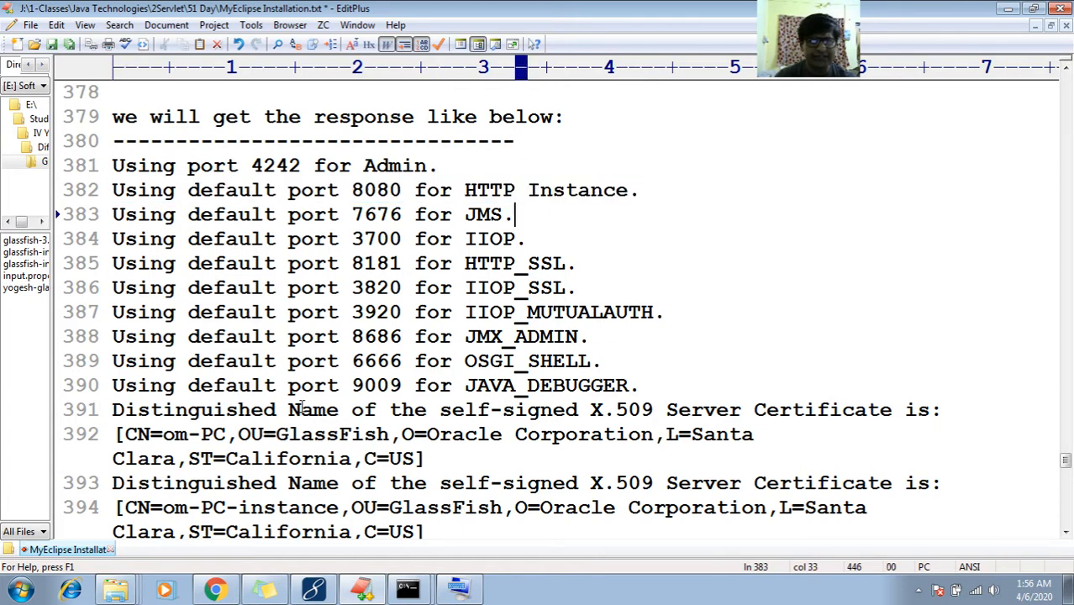
pyautogui.hotkey('shift', 'Down')
pyautogui.hotkey('shift', 'Down')
pyautogui.hotkey('shift', 'End')
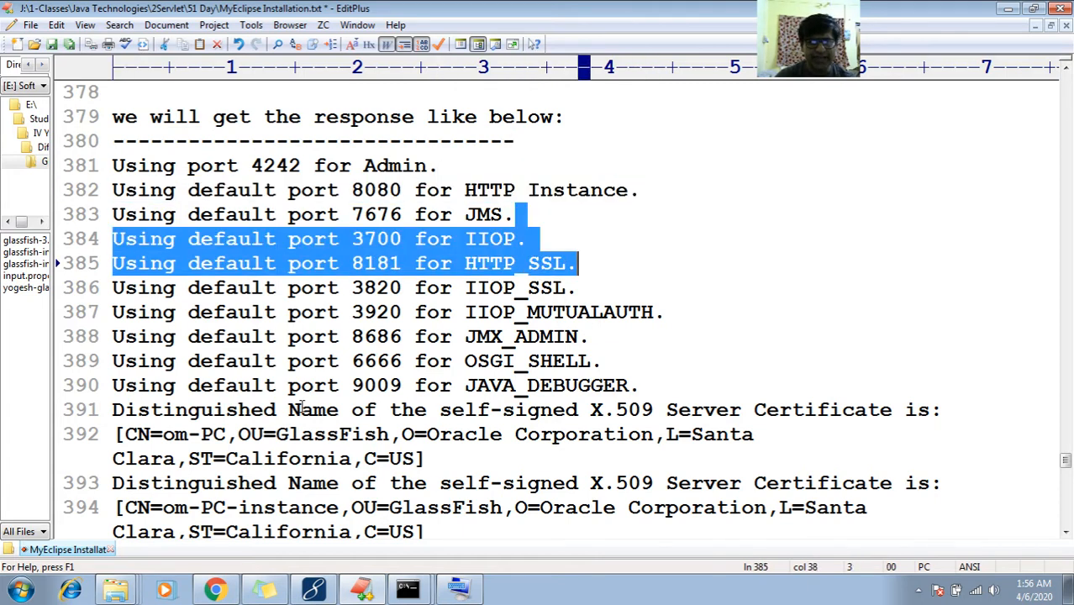
pyautogui.hotkey('shift', 'Down')
pyautogui.hotkey('shift', 'Down')
pyautogui.hotkey('shift', 'Down')
pyautogui.hotkey('shift', 'Down')
pyautogui.hotkey('shift', 'Down')
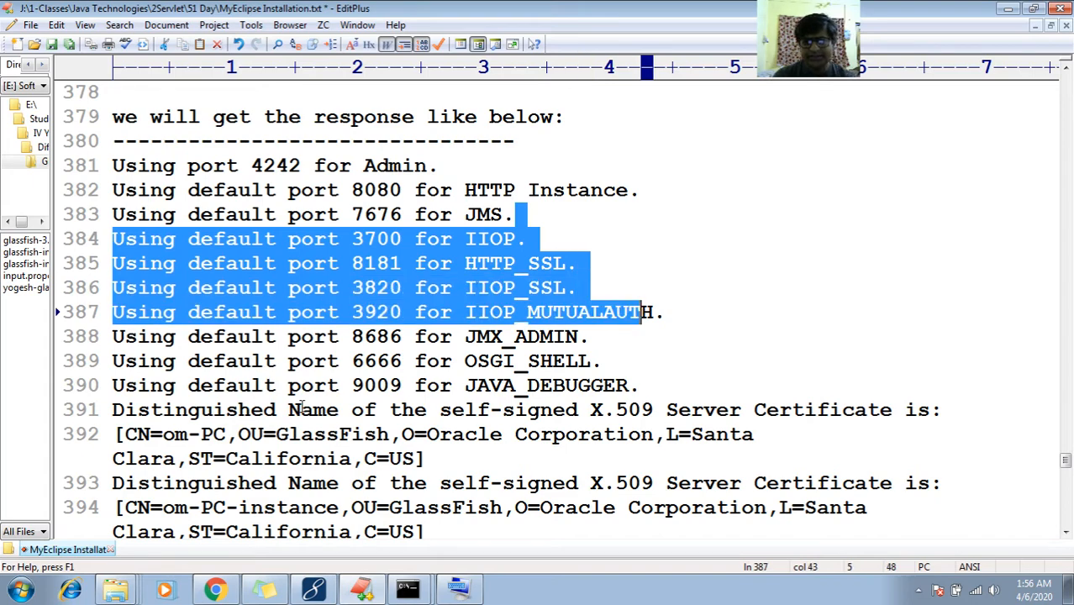
pyautogui.hotkey('shift', 'End')
pyautogui.press('Down')
pyautogui.press('Down')
pyautogui.press('Down')
pyautogui.press('Down')
pyautogui.press('Down')
pyautogui.press('Down')
pyautogui.press('Down')
pyautogui.press('Down')
pyautogui.press('Down')
pyautogui.press('Down')
pyautogui.press('Down')
pyautogui.press('Down')
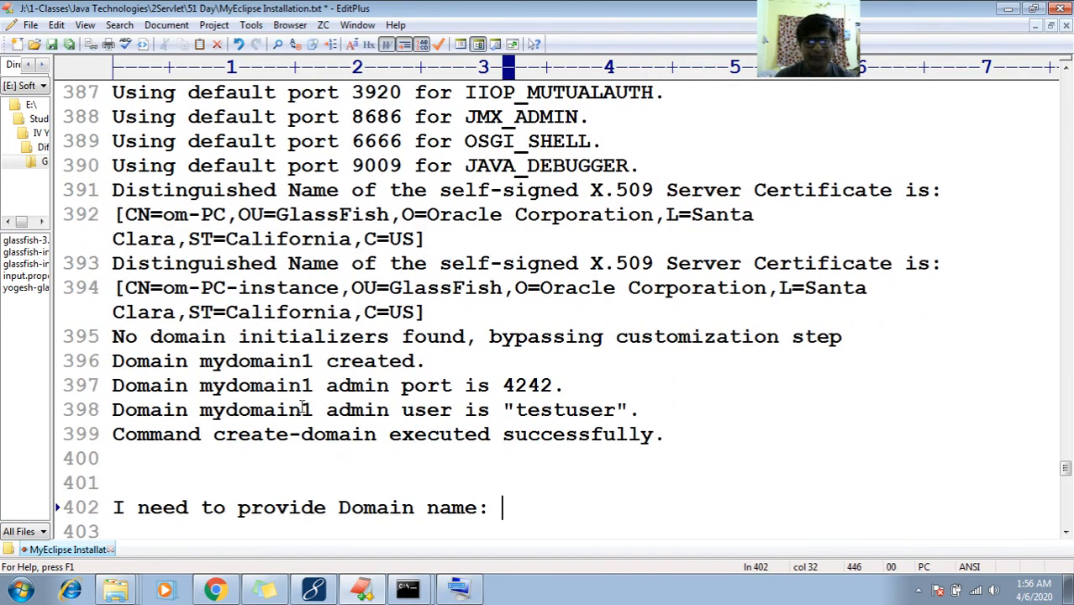
# Complete the Domain name line with 'mydomain1'
pyautogui.press('Up')
pyautogui.press('Up')
pyautogui.press('Down')
pyautogui.press('Down')
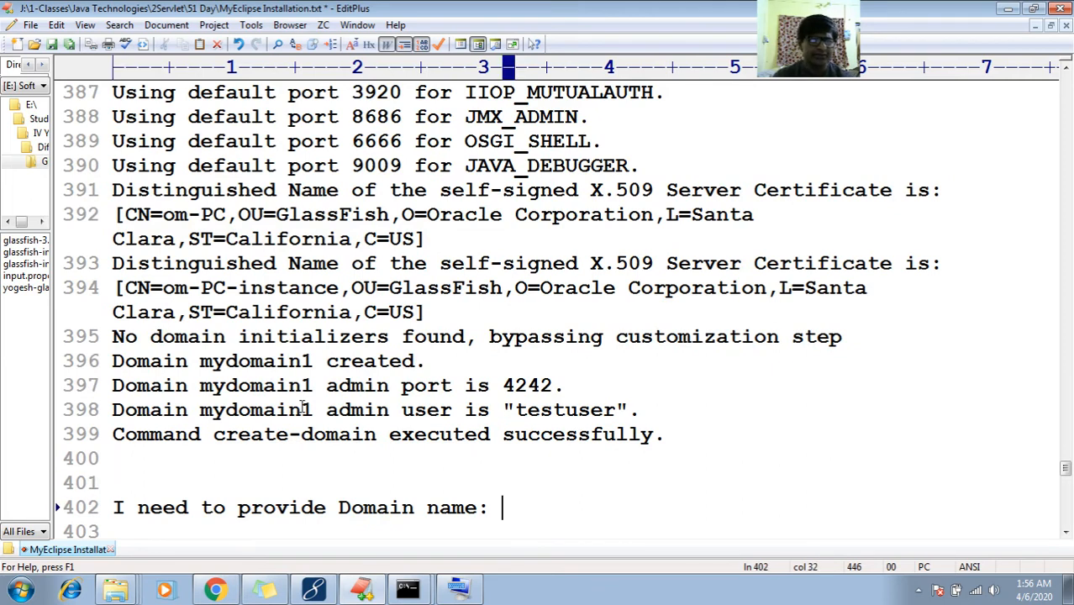
pyautogui.hotkey('shift', 'Home')
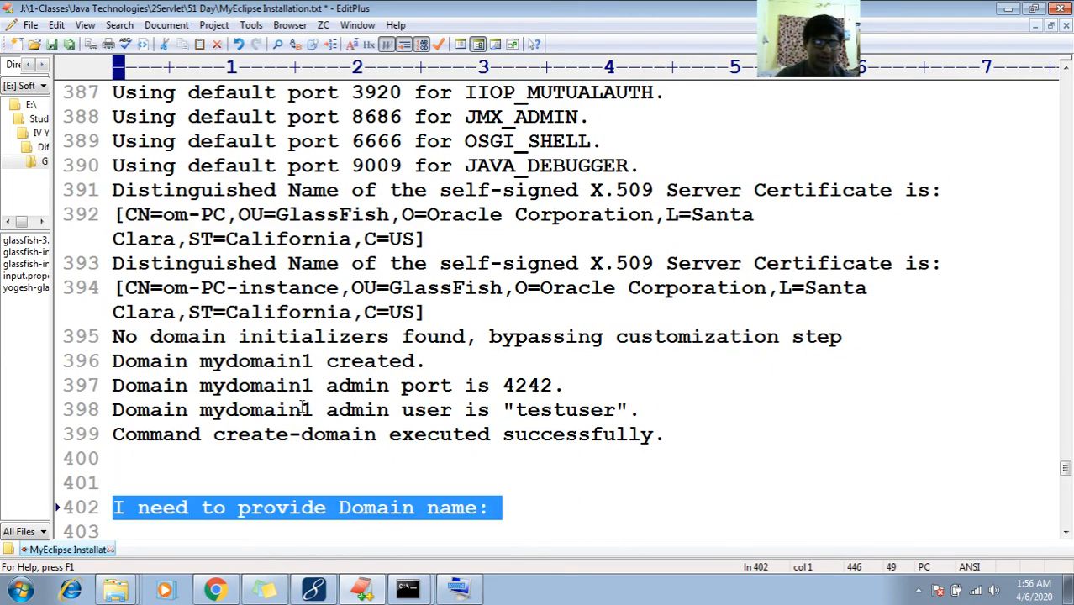
pyautogui.press('End')
pyautogui.write('m')
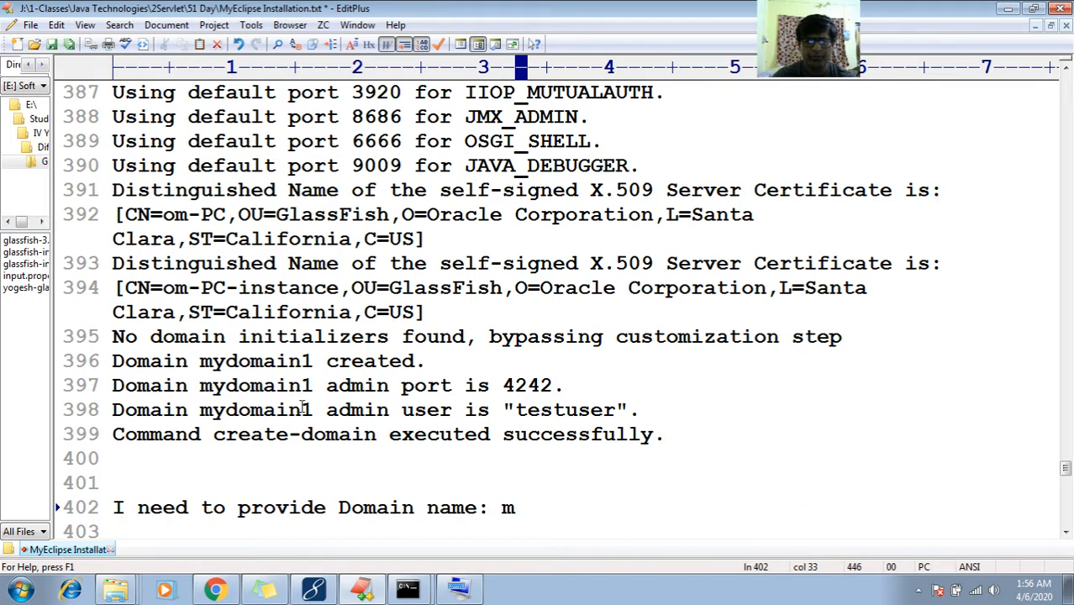
pyautogui.write('ydomain')
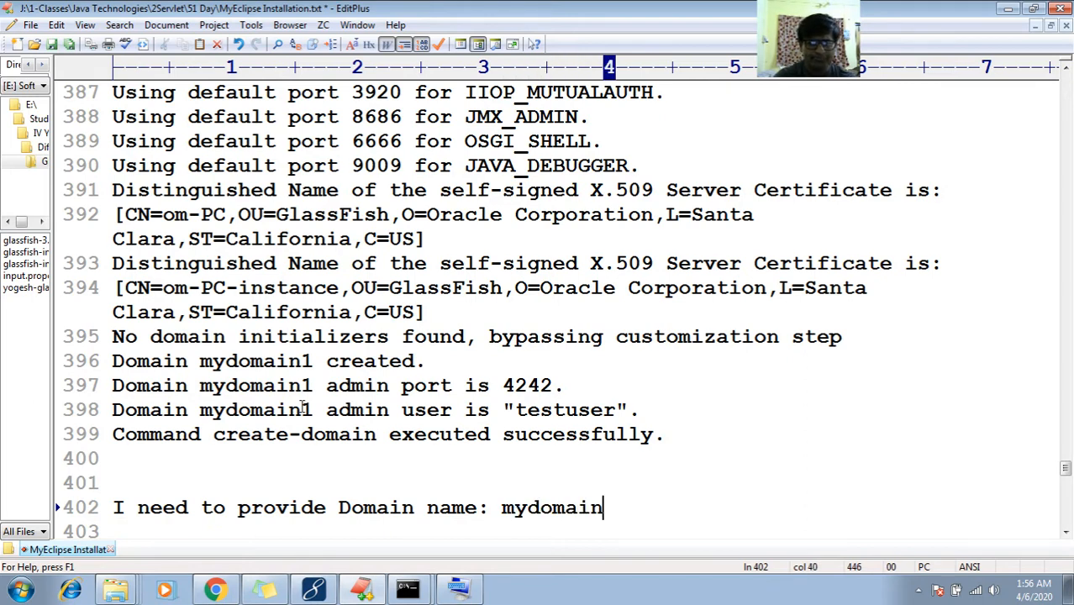
pyautogui.write('1')
pyautogui.press('Return')
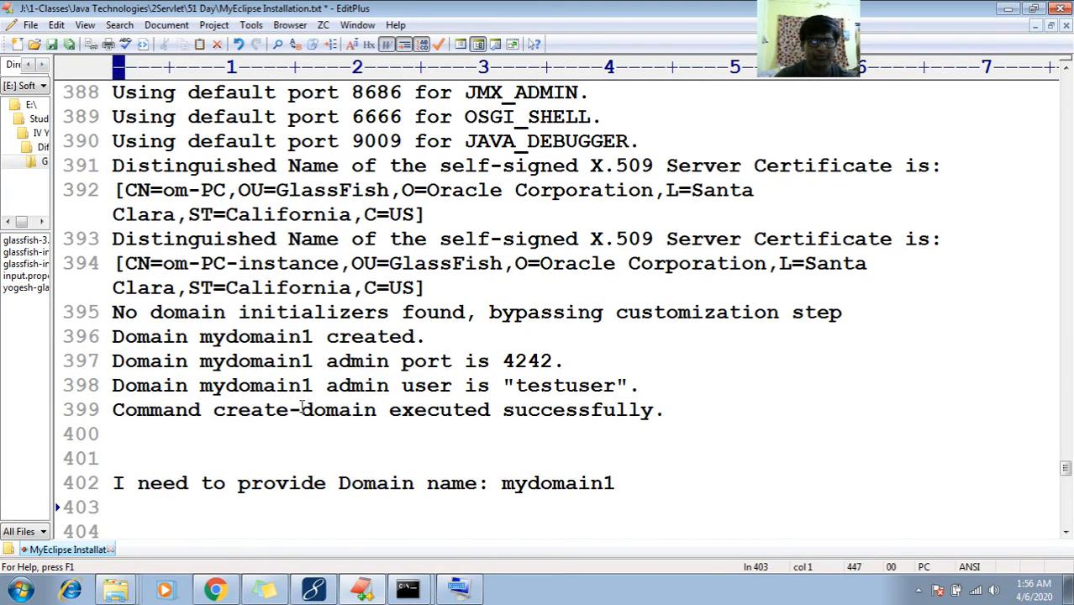
# Add a 'username :' line recording mydomain1's admin username
pyautogui.write('username ')
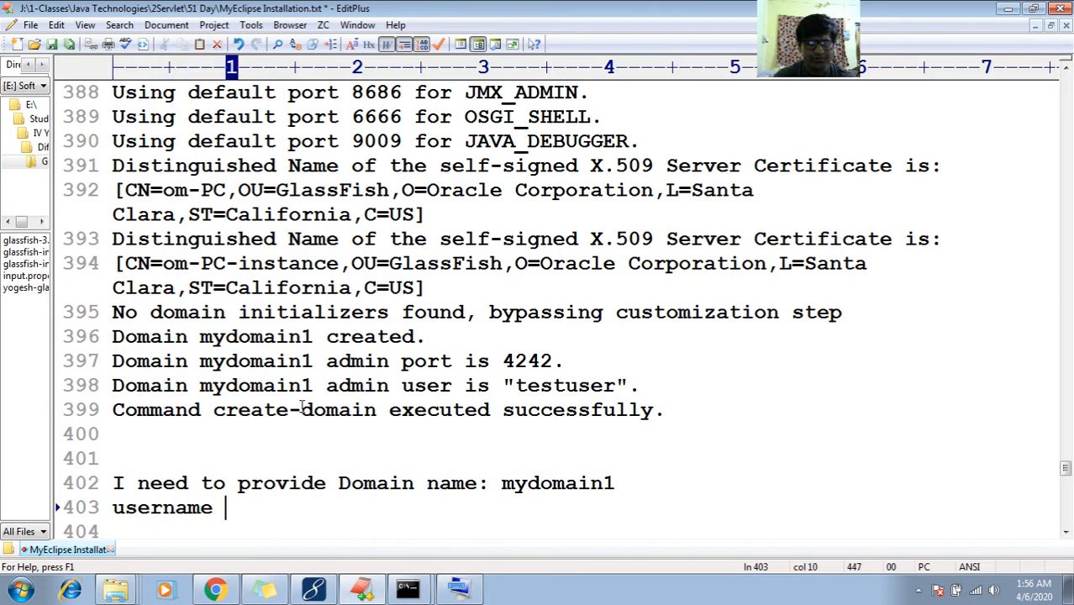
pyautogui.write(';')
pyautogui.press('BackSpace')
pyautogui.press('BackSpace')
pyautogui.write('L')
pyautogui.press('BackSpace')
pyautogui.press('BackSpace')
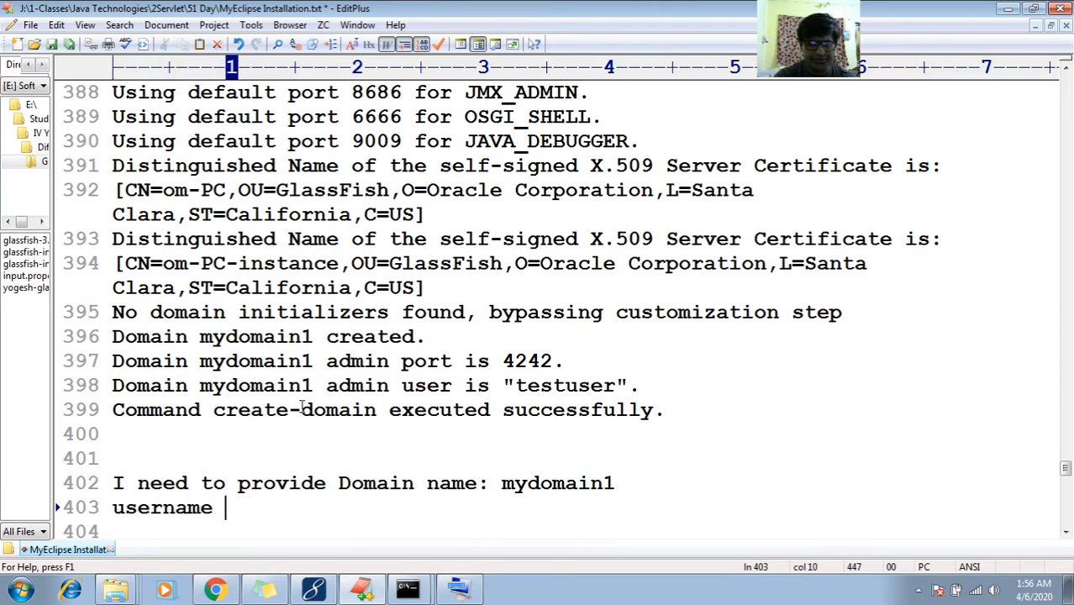
pyautogui.write('L')
pyautogui.press('BackSpace')
pyautogui.write(': testus')
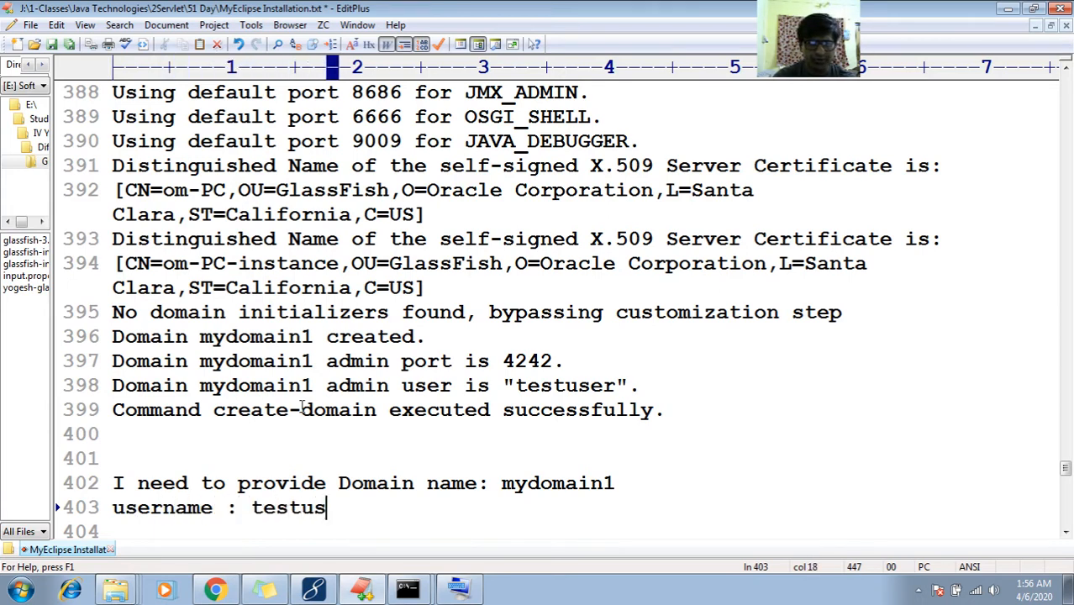
pyautogui.write('er')
# Add a 'password :' line recording the admin password
pyautogui.press('Return')
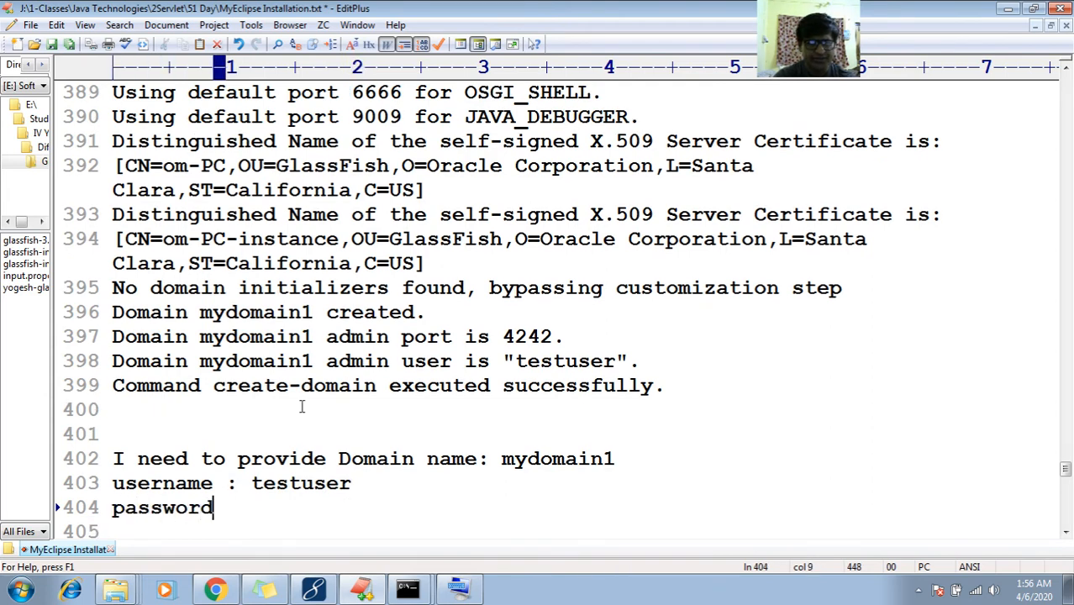
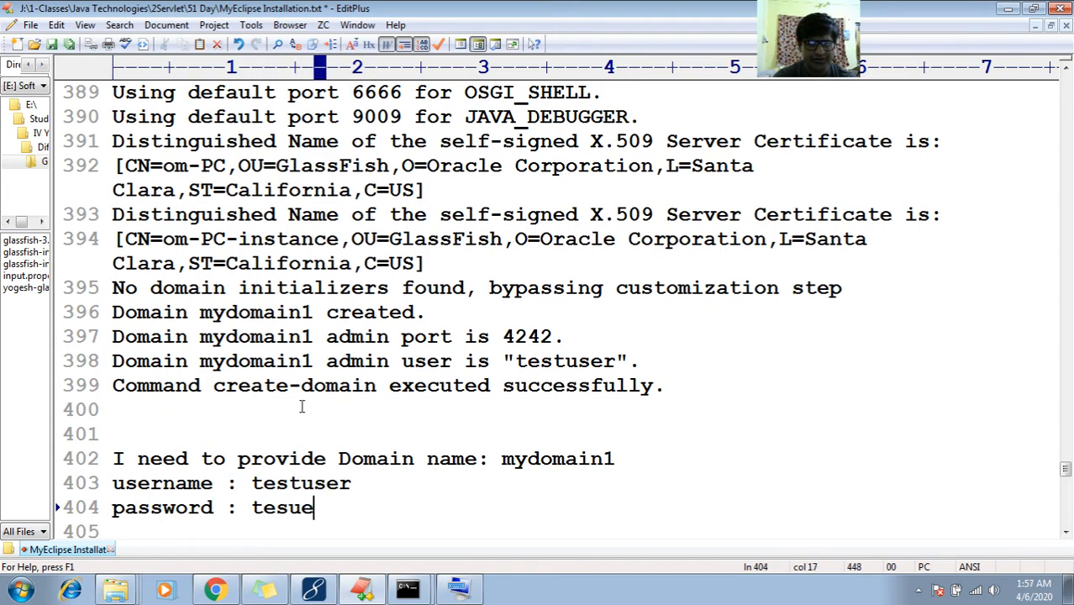
pyautogui.press('BackSpace')
pyautogui.press('BackSpace')
pyautogui.press('BackSpace')
pyautogui.press('BackSpace')
pyautogui.press('BackSpace')
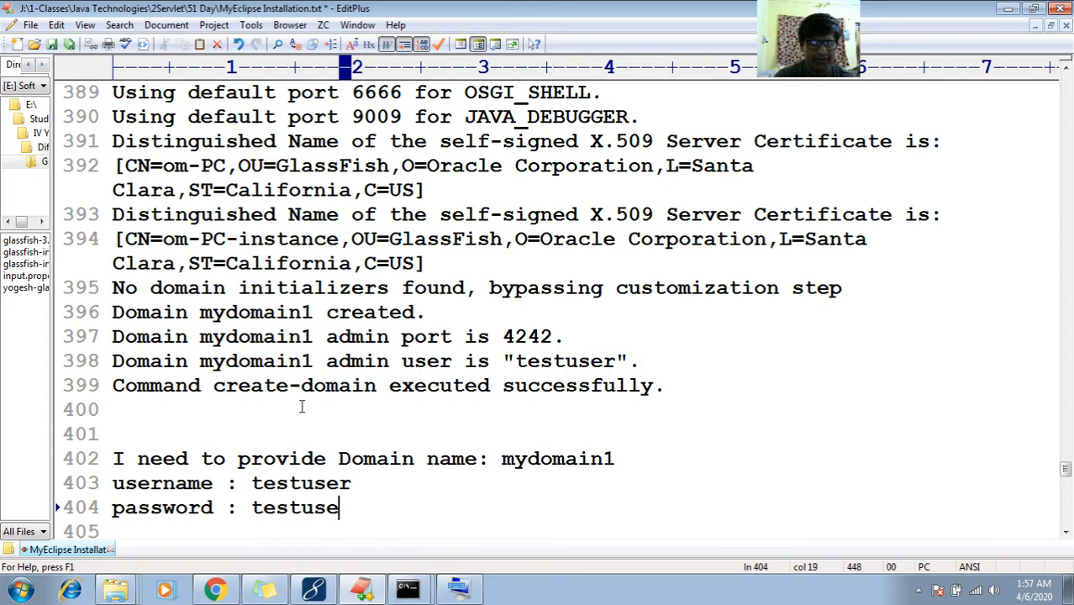
# Copy the 'Using port 4242 for Admin.' line below the password line
pyautogui.press('Up')
pyautogui.press('Up')
pyautogui.press('Down')
pyautogui.press('Down')
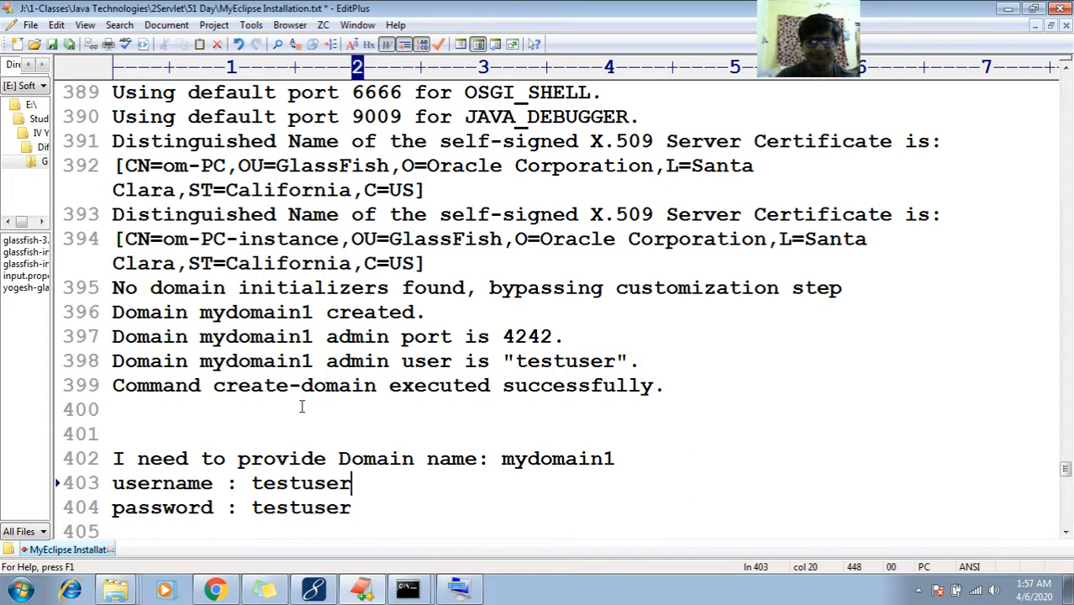
pyautogui.press('Return')
pyautogui.press('Up')
pyautogui.press('Up')
pyautogui.press('Up')
pyautogui.press('Up')
pyautogui.press('Up')
pyautogui.press('Up')
pyautogui.press('Up')
pyautogui.press('Up')
pyautogui.press('Up')
pyautogui.press('Up')
pyautogui.press('Up')
pyautogui.press('Up')
pyautogui.press('Up')
pyautogui.press('Up')
pyautogui.press('Up')
pyautogui.press('Up')
pyautogui.press('Up')
pyautogui.press('Up')
pyautogui.press('Up')
pyautogui.press('Up')
pyautogui.press('Up')
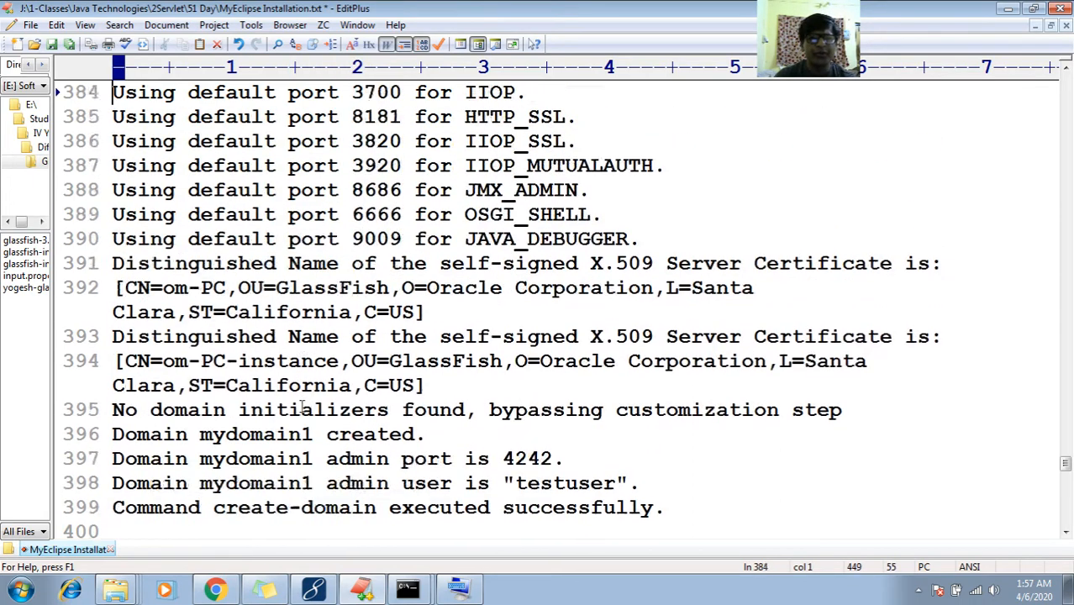
pyautogui.press('Down')
pyautogui.press('Up')
pyautogui.hotkey('shift', 'End')
pyautogui.hotkey('ctrl', 'c')
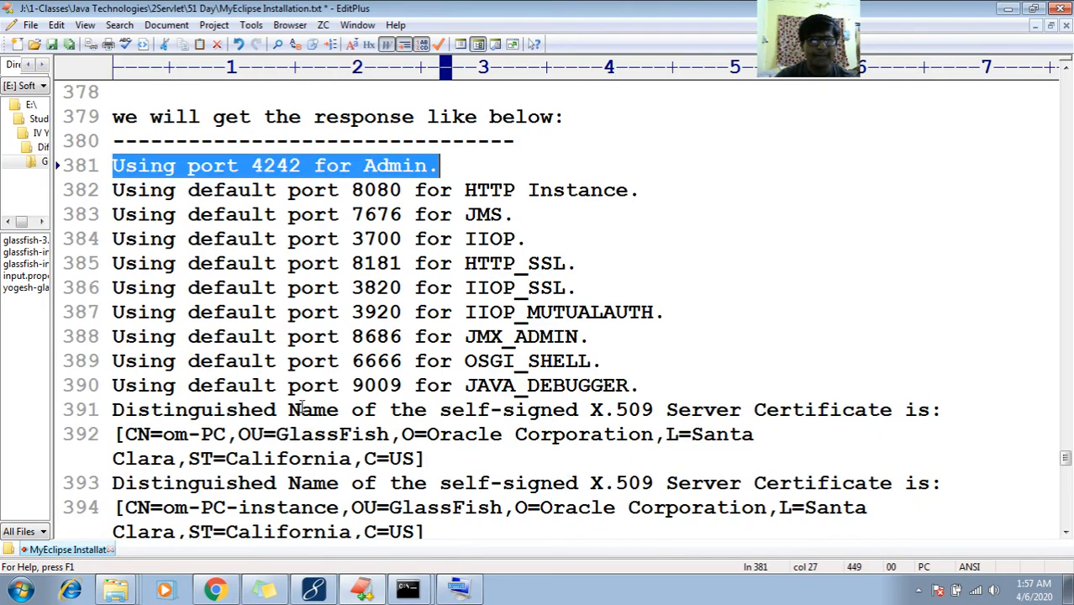
pyautogui.press('Down')
pyautogui.press('Down')
pyautogui.press('Down')
pyautogui.press('Down')
pyautogui.press('Down')
pyautogui.press('Down')
pyautogui.press('Down')
pyautogui.press('Down')
pyautogui.press('Down')
pyautogui.press('Down')
pyautogui.press('Down')
pyautogui.press('Down')
pyautogui.press('Down')
pyautogui.press('Down')
pyautogui.press('Down')
pyautogui.press('Down')
pyautogui.press('Down')
pyautogui.press('Down')
pyautogui.press('Down')
pyautogui.press('Down')
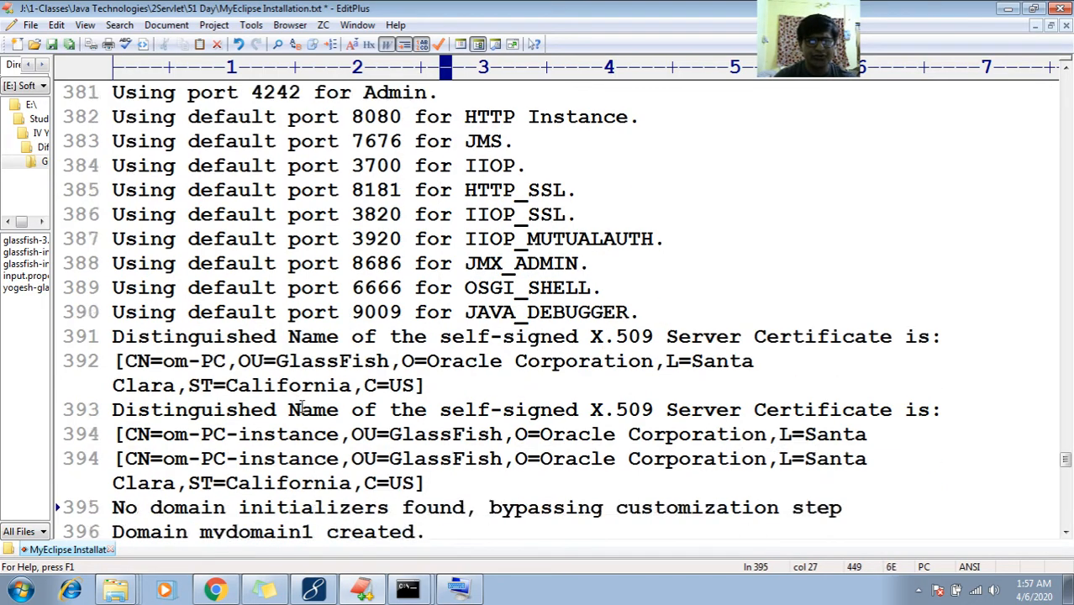
pyautogui.press('Up')
pyautogui.press('Up')
pyautogui.press('Up')
pyautogui.press('Return')
pyautogui.hotkey('ctrl', 'v')
# Copy the HTTP Instance port 8080 line below it and append '(We can change)'
pyautogui.press('Down')
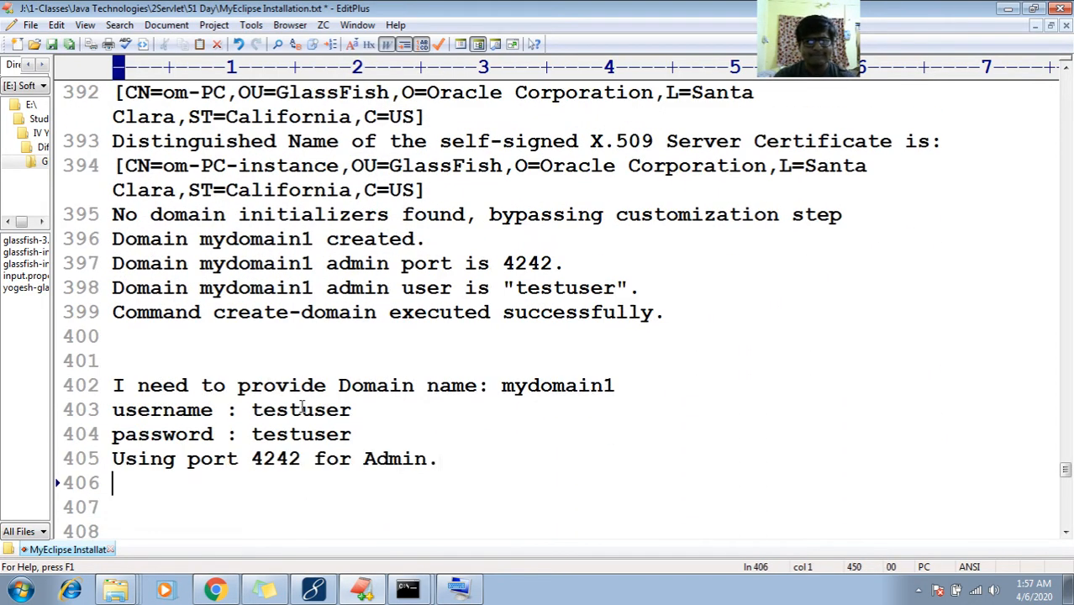
pyautogui.press('Up')
pyautogui.press('Up')
pyautogui.press('Up')
pyautogui.press('Up')
pyautogui.press('Up')
pyautogui.press('Up')
pyautogui.press('Up')
pyautogui.press('Up')
pyautogui.press('Up')
pyautogui.press('Up')
pyautogui.press('Up')
pyautogui.press('Up')
pyautogui.press('Up')
pyautogui.press('Up')
pyautogui.press('Up')
pyautogui.press('Up')
pyautogui.press('Up')
pyautogui.press('Up')
pyautogui.press('Up')
pyautogui.press('Up')
pyautogui.press('Up')
pyautogui.press('Up')
pyautogui.press('Up')
pyautogui.press('Up')
pyautogui.press('Up')
pyautogui.press('Up')
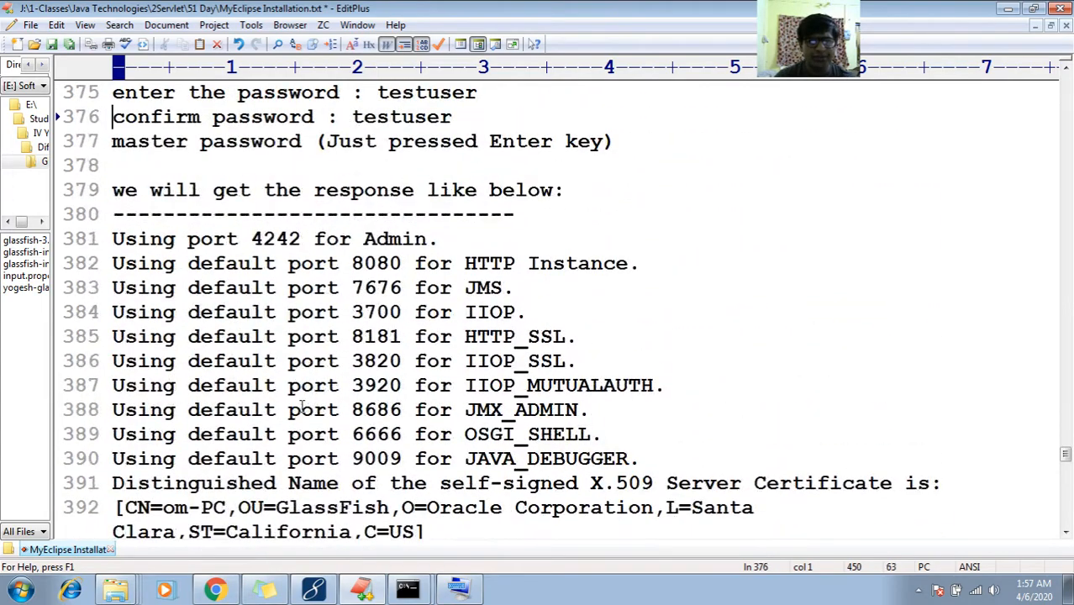
pyautogui.press('Down')
pyautogui.press('Down')
pyautogui.press('Down')
pyautogui.press('Down')
pyautogui.press('Down')
pyautogui.hotkey('shift', 'End')
pyautogui.hotkey('ctrl', 'c')
pyautogui.press('Down')
pyautogui.press('Down')
pyautogui.press('Down')
pyautogui.press('Down')
pyautogui.press('Down')
pyautogui.press('Down')
pyautogui.press('Down')
pyautogui.press('Down')
pyautogui.press('Down')
pyautogui.press('Down')
pyautogui.press('Down')
pyautogui.press('Down')
pyautogui.press('Down')
pyautogui.press('Down')
pyautogui.press('Down')
pyautogui.press('Down')
pyautogui.press('Down')
pyautogui.press('Down')
pyautogui.press('Down')
pyautogui.press('Down')
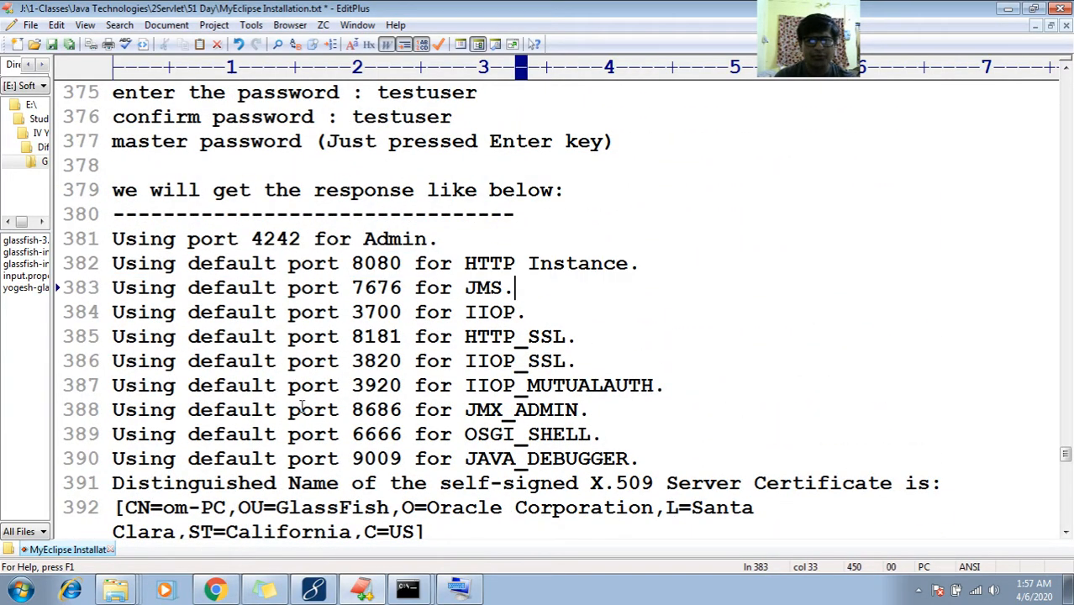
pyautogui.press('Down')
pyautogui.press('Down')
pyautogui.press('Down')
pyautogui.press('Down')
pyautogui.press('Down')
pyautogui.press('Down')
pyautogui.press('Down')
pyautogui.press('Down')
pyautogui.press('Down')
pyautogui.press('Down')
pyautogui.press('Down')
pyautogui.press('Up')
pyautogui.press('Up')
pyautogui.press('Up')
pyautogui.press('Up')
pyautogui.press('Up')
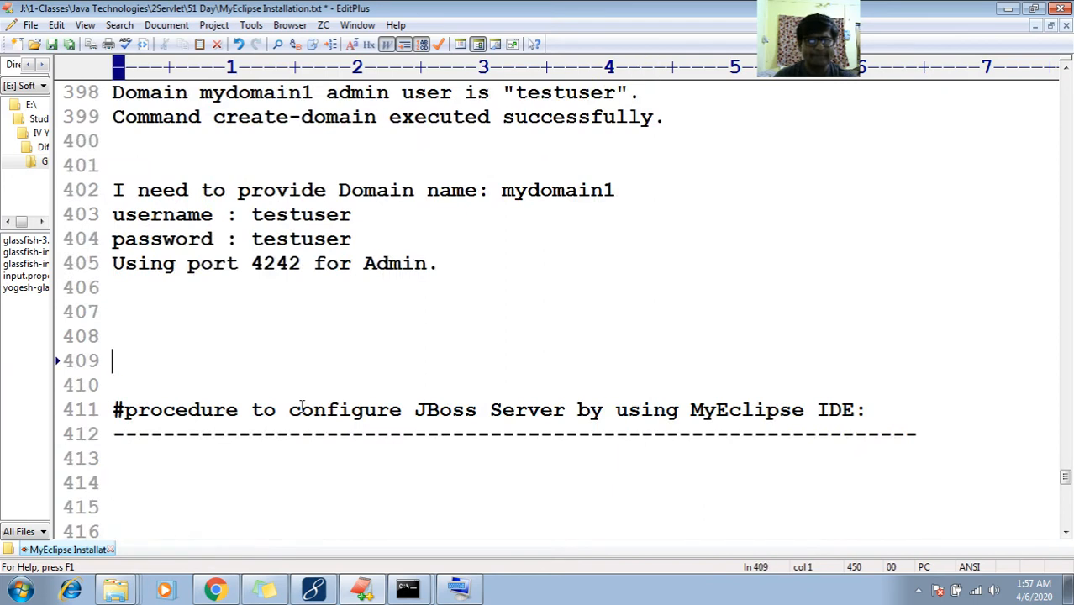
pyautogui.press('Up')
pyautogui.press('Up')
pyautogui.press('Up')
pyautogui.press('Up')
pyautogui.press('End')
pyautogui.press('Down')
pyautogui.hotkey('ctrl', 'v')
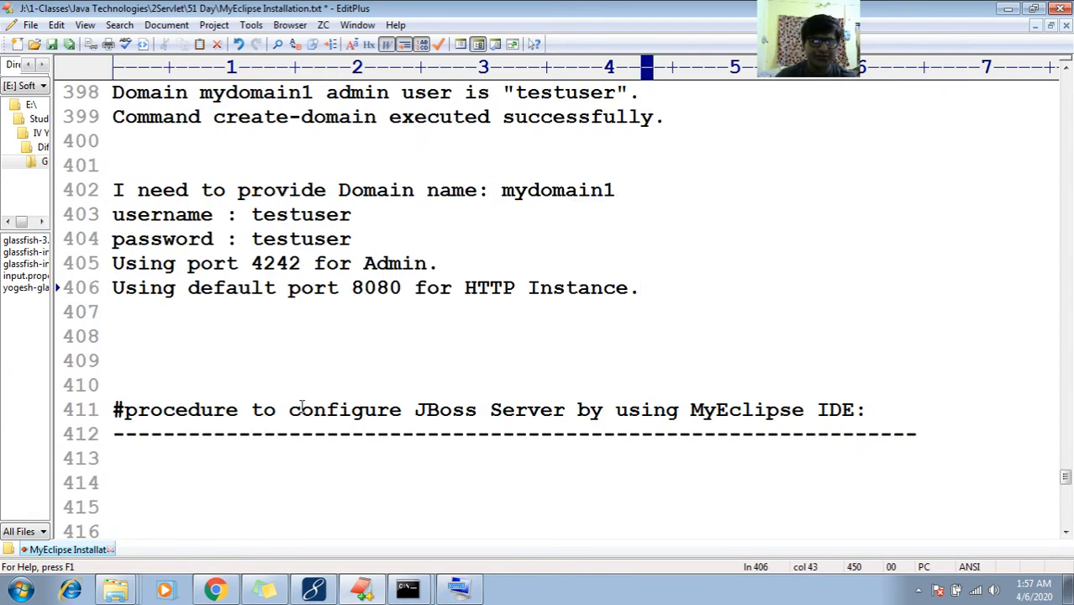
pyautogui.write('(We can ')
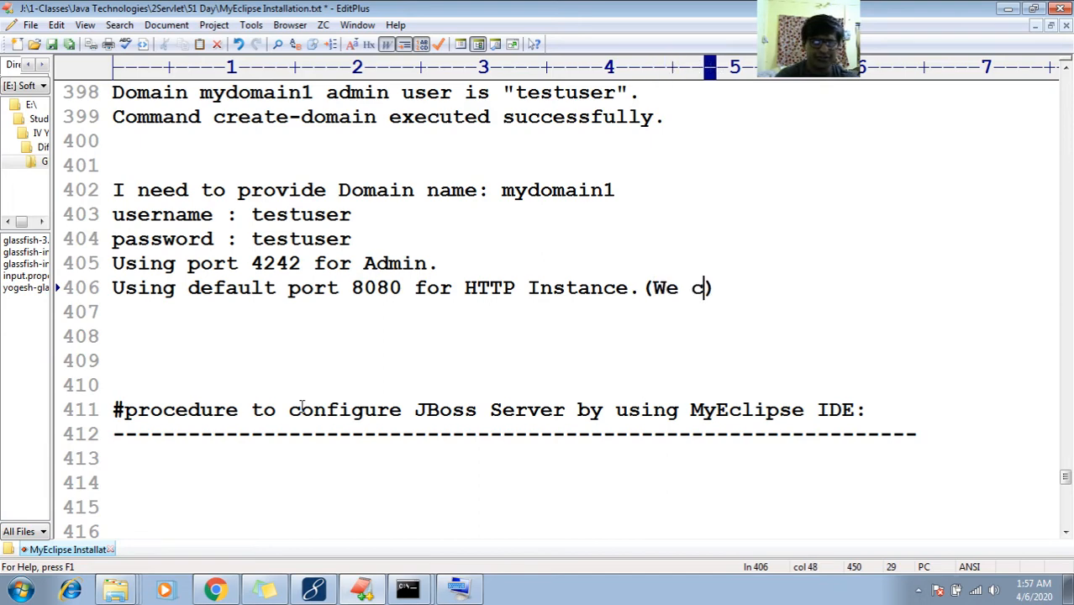
pyautogui.write('change)')
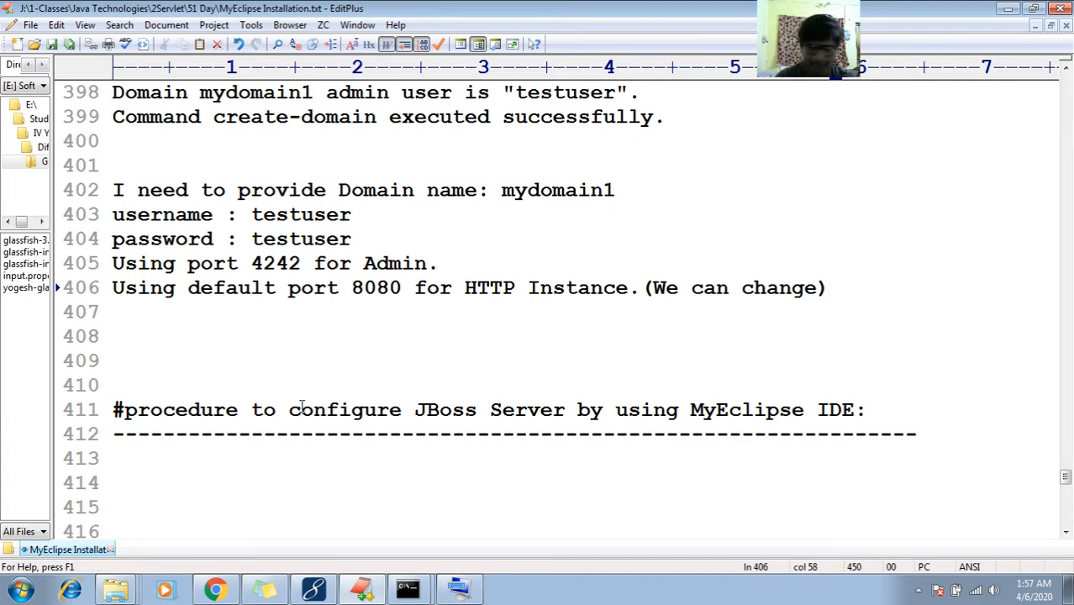
pyautogui.click(199, 373)
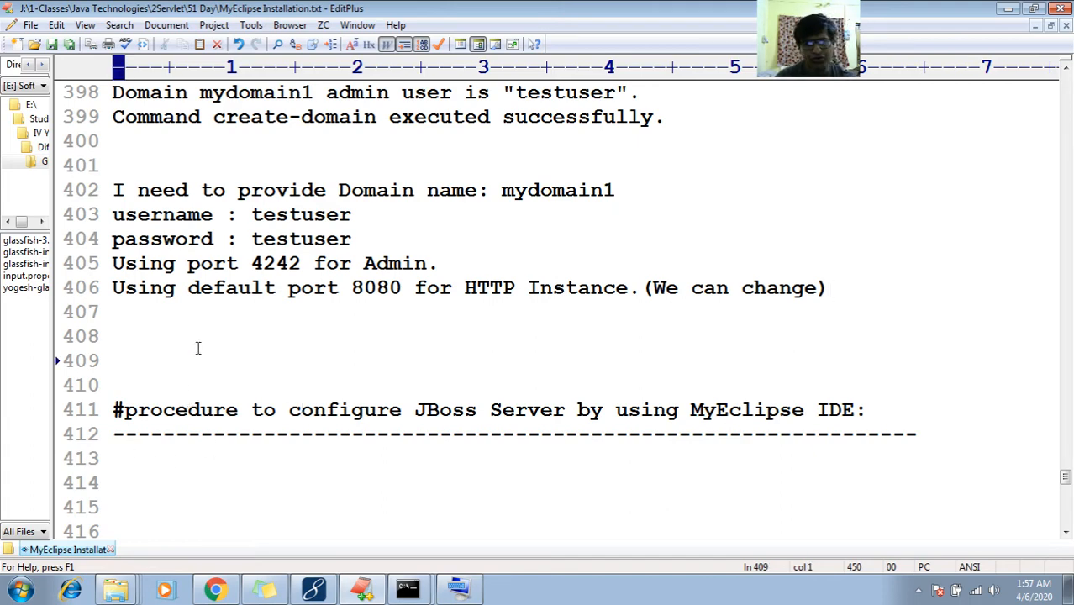
pyautogui.click(162, 330)
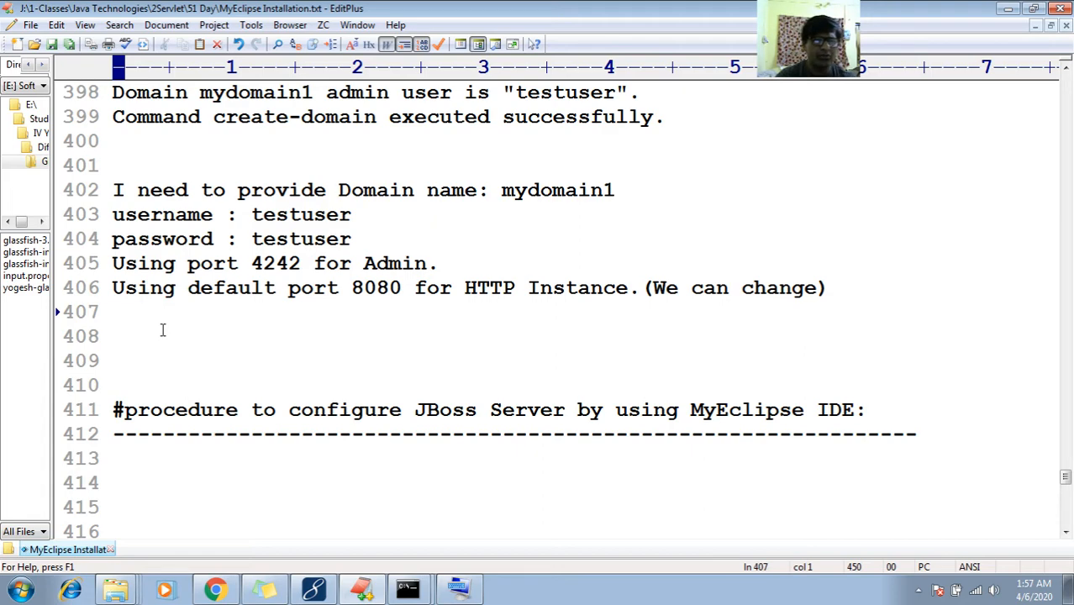
# Add the note 'To change the default port 8080 for HTTP to 6060:'
pyautogui.press('Return')
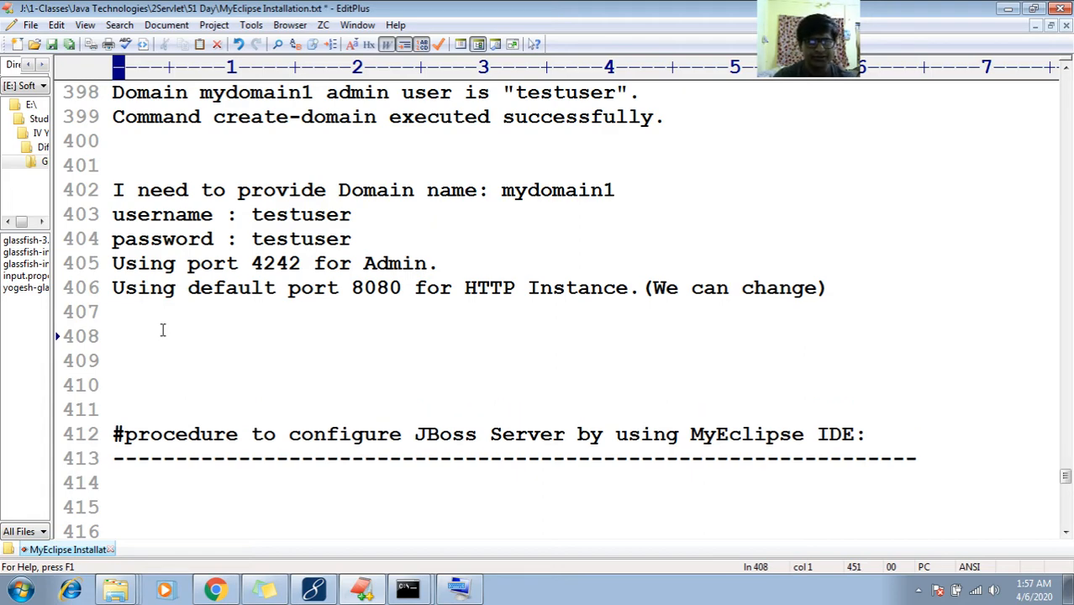
pyautogui.write('To change t')
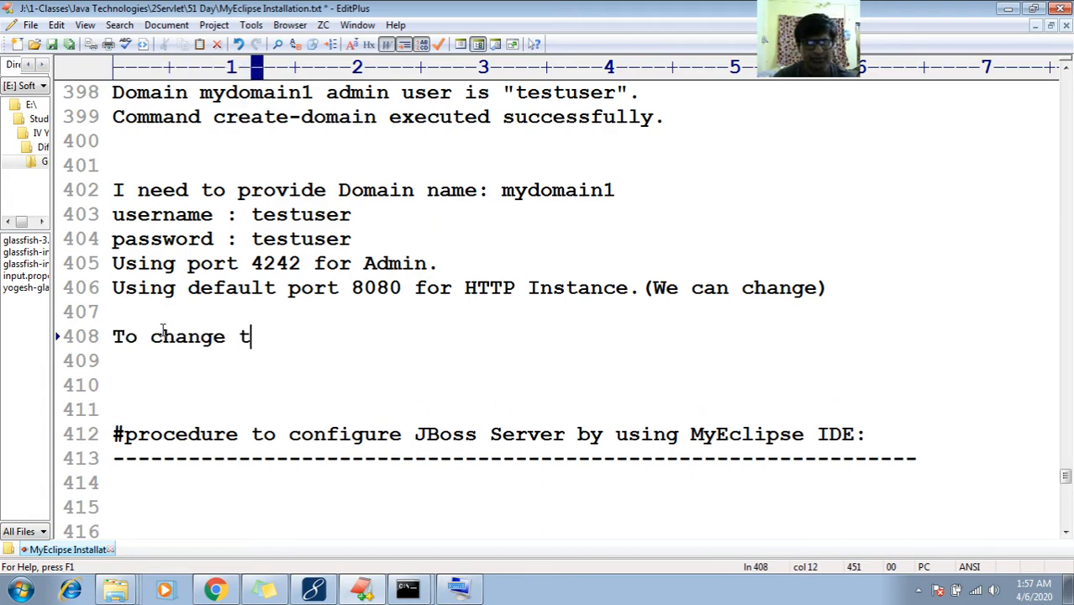
pyautogui.write('he de')
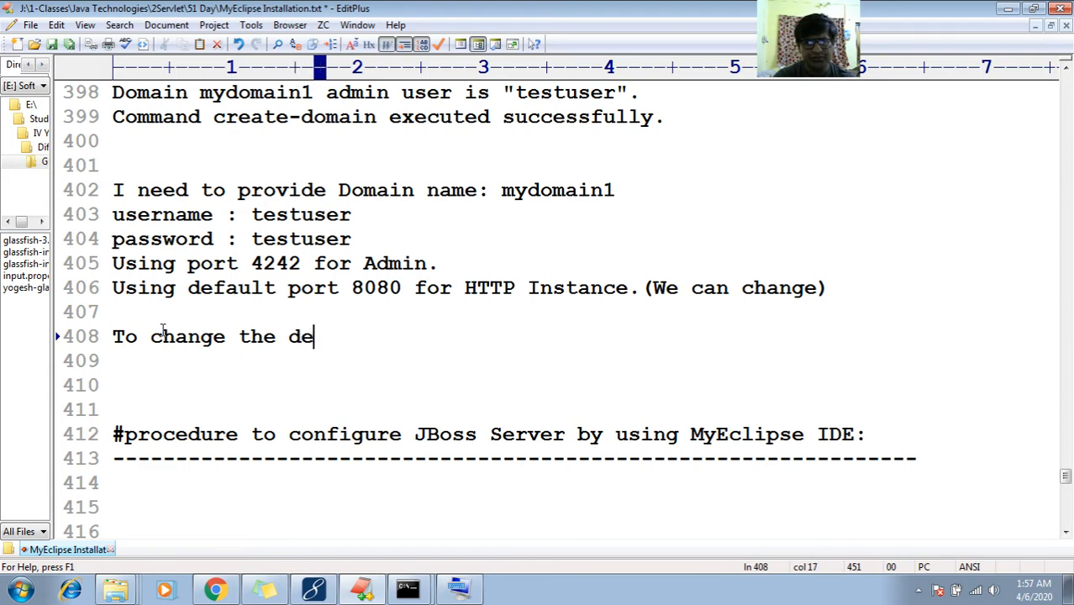
pyautogui.press('BackSpace')
pyautogui.press('Up')
pyautogui.press('Up')
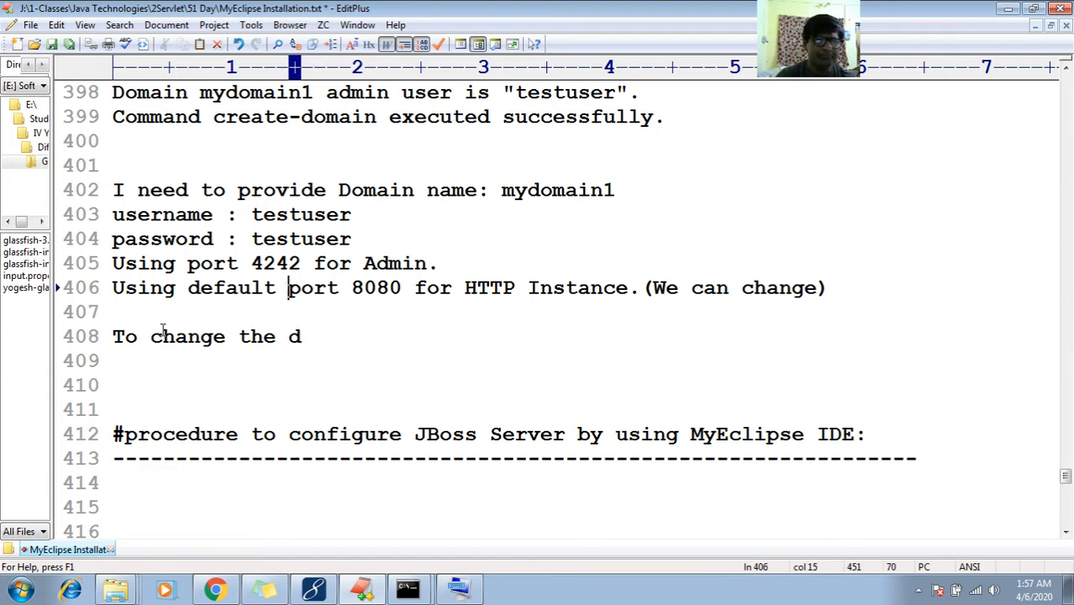
pyautogui.press('Left')
pyautogui.press('Left')
pyautogui.press('Left')
pyautogui.press('Left')
pyautogui.press('Left')
pyautogui.press('Left')
pyautogui.press('Left')
pyautogui.press('Left')
pyautogui.hotkey('shift', 'Right')
pyautogui.hotkey('shift', 'Right')
pyautogui.hotkey('shift', 'Right')
pyautogui.hotkey('shift', 'Right')
pyautogui.hotkey('shift', 'Right')
pyautogui.hotkey('shift', 'Right')
pyautogui.hotkey('shift', 'Right')
pyautogui.hotkey('shift', 'Right')
pyautogui.hotkey('shift', 'Right')
pyautogui.hotkey('shift', 'Right')
pyautogui.hotkey('shift', 'Right')
pyautogui.hotkey('shift', 'Right')
pyautogui.hotkey('shift', 'Right')
pyautogui.hotkey('shift', 'Right')
pyautogui.hotkey('shift', 'Right')
pyautogui.hotkey('shift', 'Right')
pyautogui.hotkey('shift', 'Right')
pyautogui.hotkey('shift', 'Right')
pyautogui.hotkey('shift', 'Right')
pyautogui.hotkey('shift', 'Right')
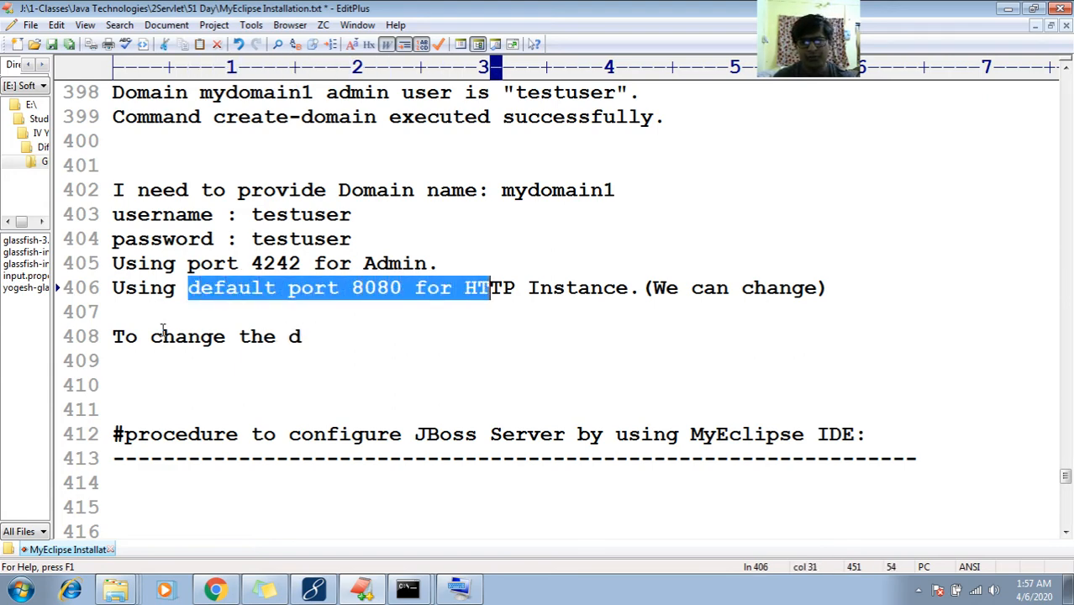
pyautogui.hotkey('shift', 'Right')
pyautogui.hotkey('shift', 'Right')
pyautogui.hotkey('ctrl', 'c')
pyautogui.press('Down')
pyautogui.press('Down')
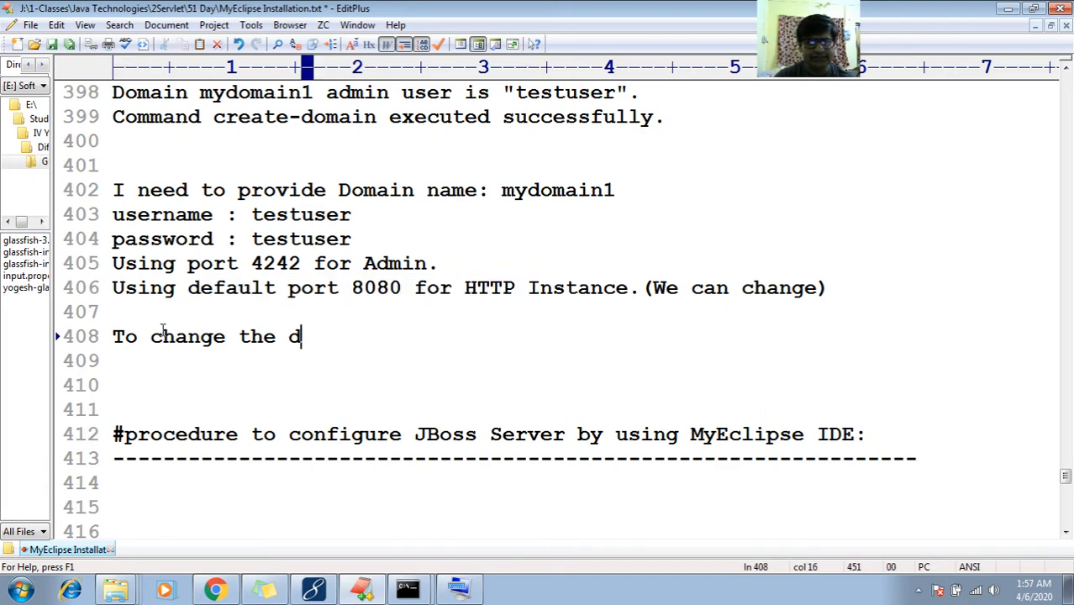
pyautogui.hotkey('ctrl', 'v')
pyautogui.press('Left')
pyautogui.press('Left')
pyautogui.press('Left')
pyautogui.press('Left')
pyautogui.press('Left')
pyautogui.press('Left')
pyautogui.press('Left')
pyautogui.press('Left')
pyautogui.press('Left')
pyautogui.press('Left')
pyautogui.press('Left')
pyautogui.press('Left')
pyautogui.press('Left')
pyautogui.press('Left')
pyautogui.press('Left')
pyautogui.press('Left')
pyautogui.press('Left')
pyautogui.press('Left')
pyautogui.press('Left')
pyautogui.press('Left')
pyautogui.press('Left')
pyautogui.press('Left')
pyautogui.press('Left')
pyautogui.press('Left')
pyautogui.press('Left')
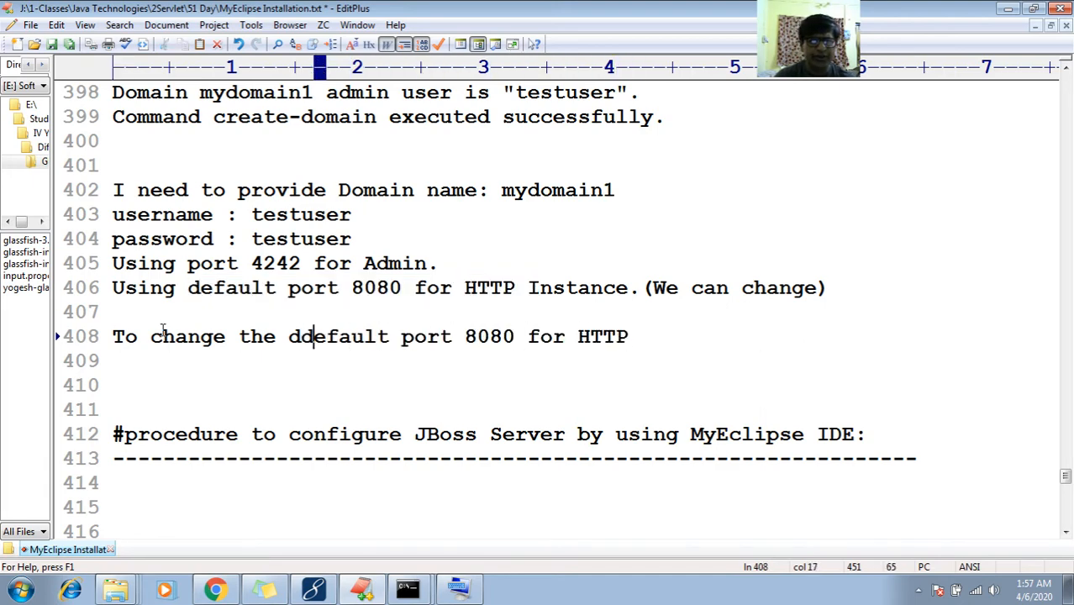
pyautogui.press('BackSpace')
pyautogui.press('End')
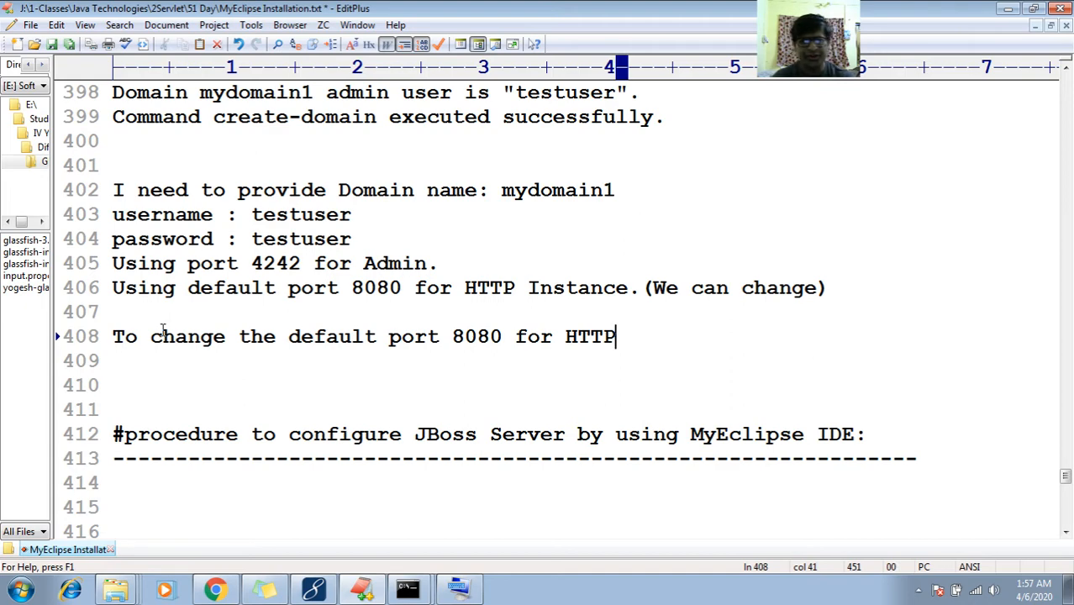
pyautogui.write('to ')
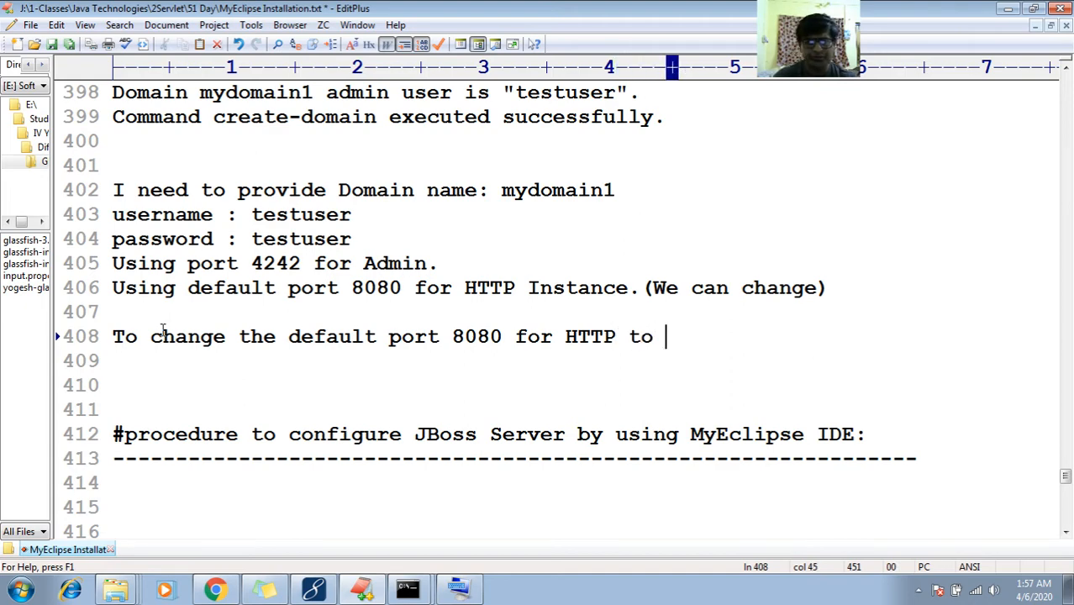
pyautogui.write('6060:')
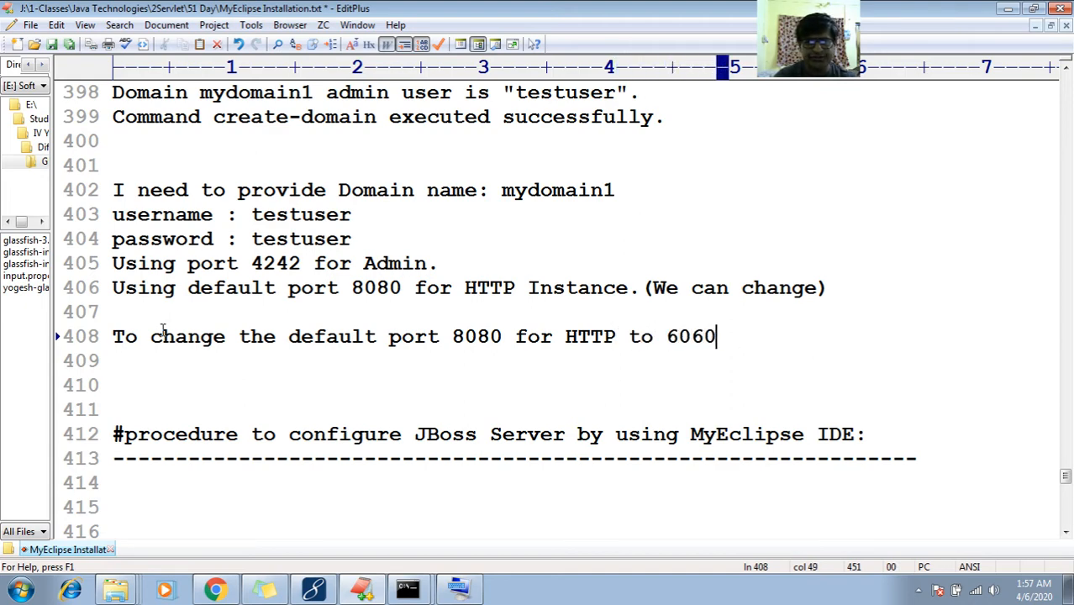
pyautogui.press('Return')
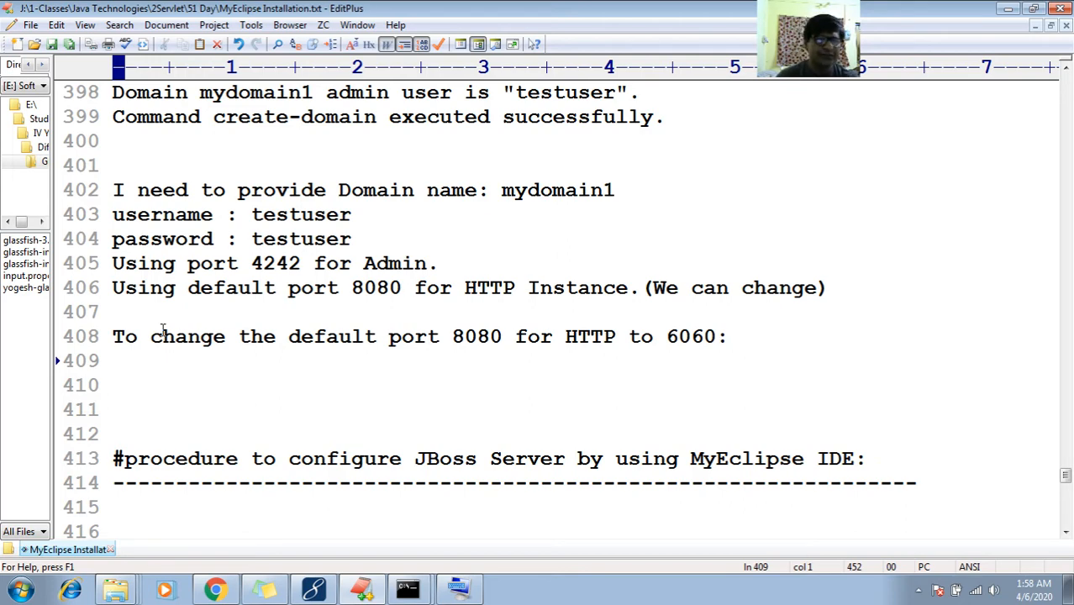
# Switch to Command Prompt and recall the earlier create-domain command
pyautogui.press('Up')
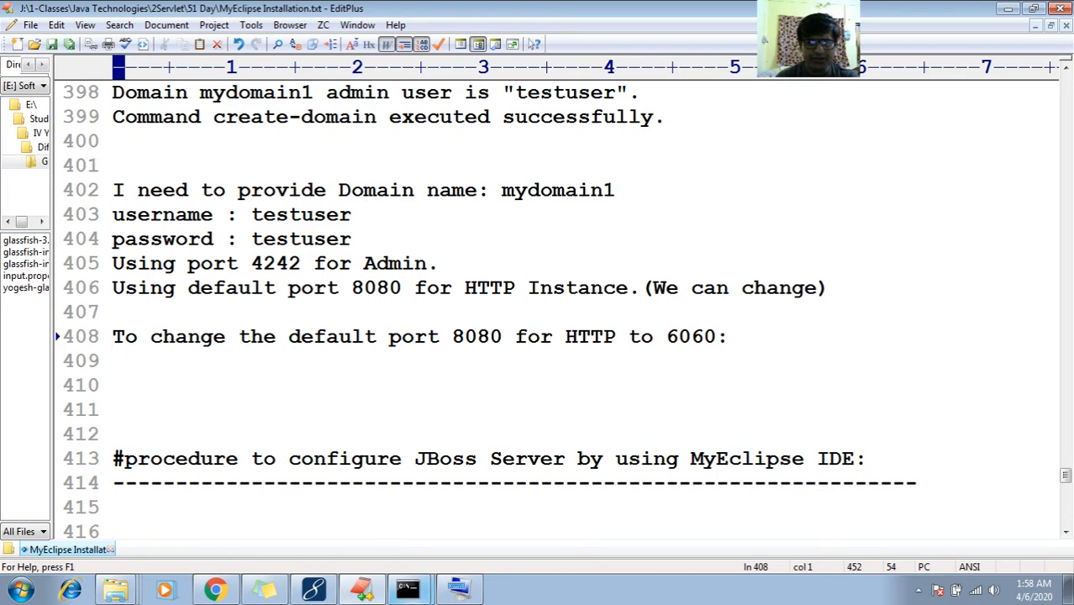
pyautogui.hotkey('alt', 'Tab')
pyautogui.press('Up')
pyautogui.press('Up')
pyautogui.press('Up')
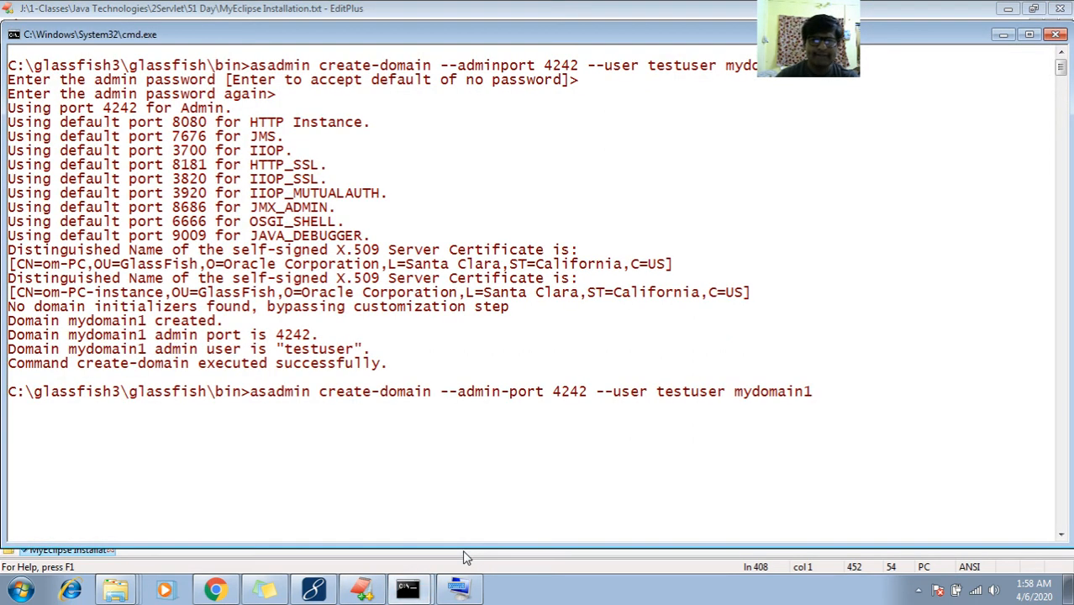
# Run 'asadmin start-domain mydomain1' in Command Prompt
pyautogui.press('BackSpace')
pyautogui.press('BackSpace')
pyautogui.press('BackSpace')
pyautogui.press('BackSpace')
pyautogui.press('BackSpace')
pyautogui.press('BackSpace')
pyautogui.press('BackSpace')
pyautogui.press('BackSpace')
pyautogui.press('BackSpace')
pyautogui.press('BackSpace')
pyautogui.press('BackSpace')
pyautogui.press('BackSpace')
pyautogui.press('BackSpace')
pyautogui.press('BackSpace')
pyautogui.press('BackSpace')
pyautogui.press('BackSpace')
pyautogui.press('BackSpace')
pyautogui.press('BackSpace')
pyautogui.press('BackSpace')
pyautogui.press('BackSpace')
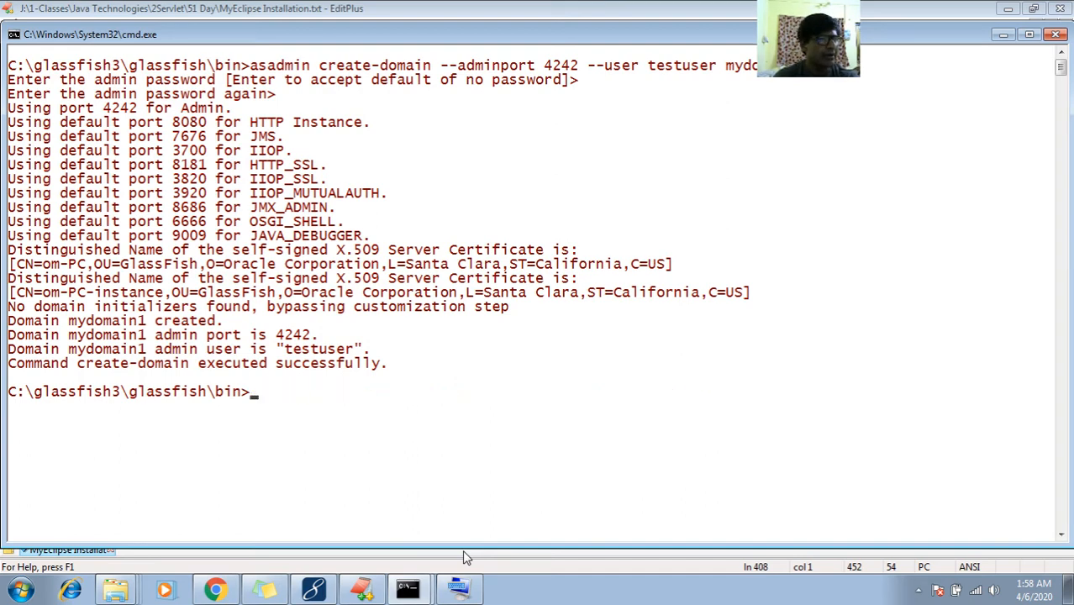
pyautogui.write('asa')
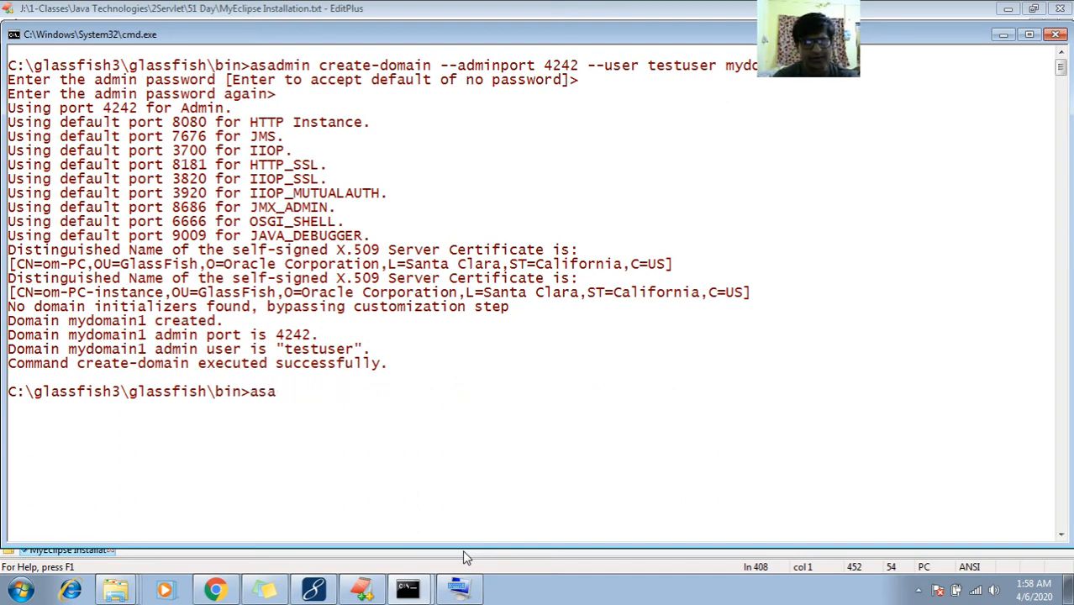
pyautogui.write('dmin s')
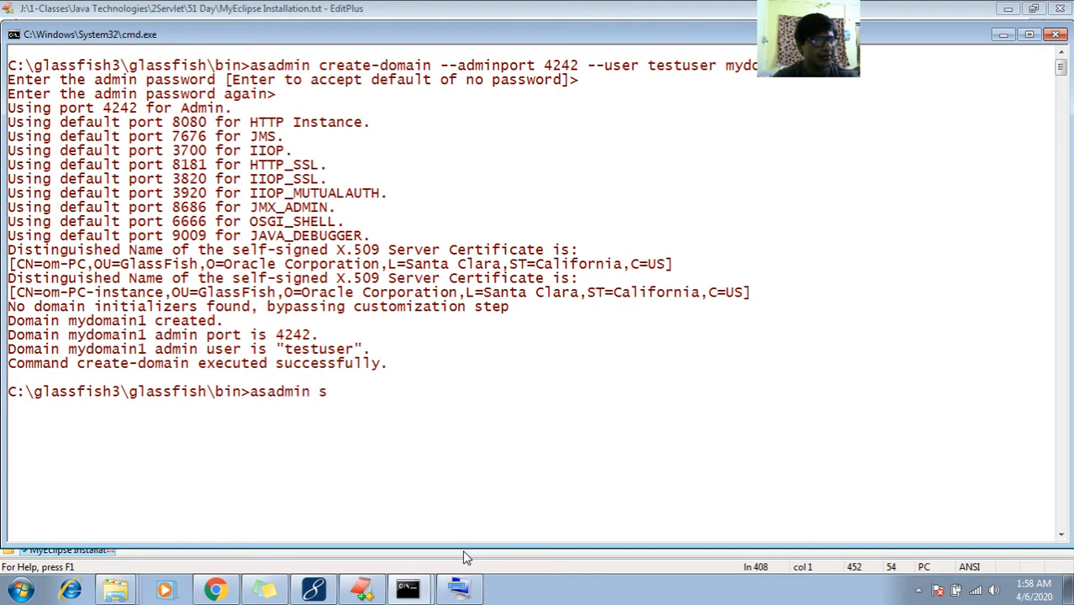
pyautogui.write('tart-doma')
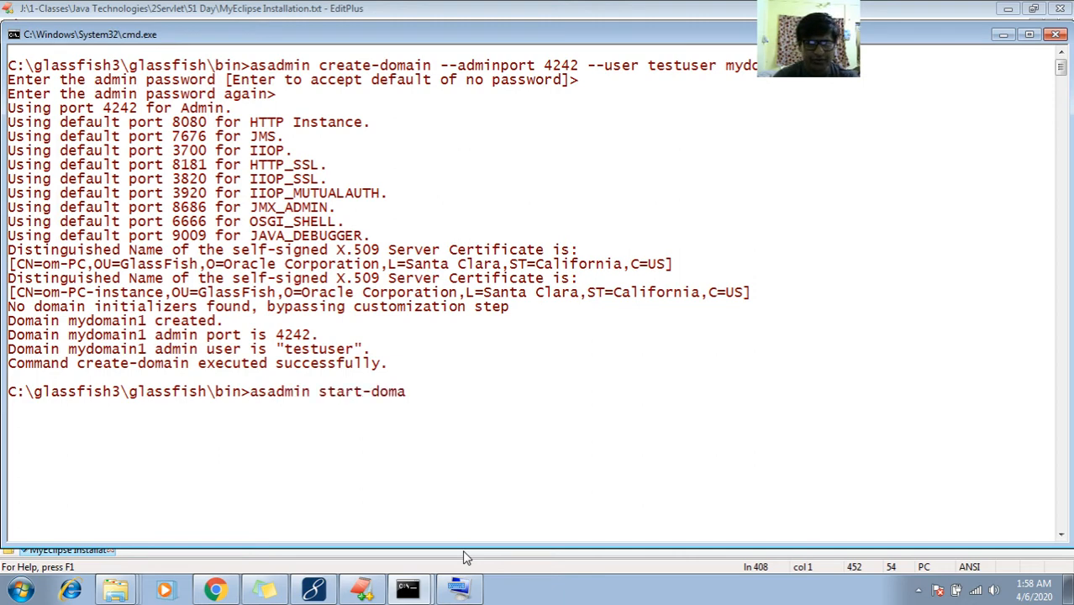
pyautogui.write('in myda')
pyautogui.press('BackSpace')
pyautogui.write('omain')
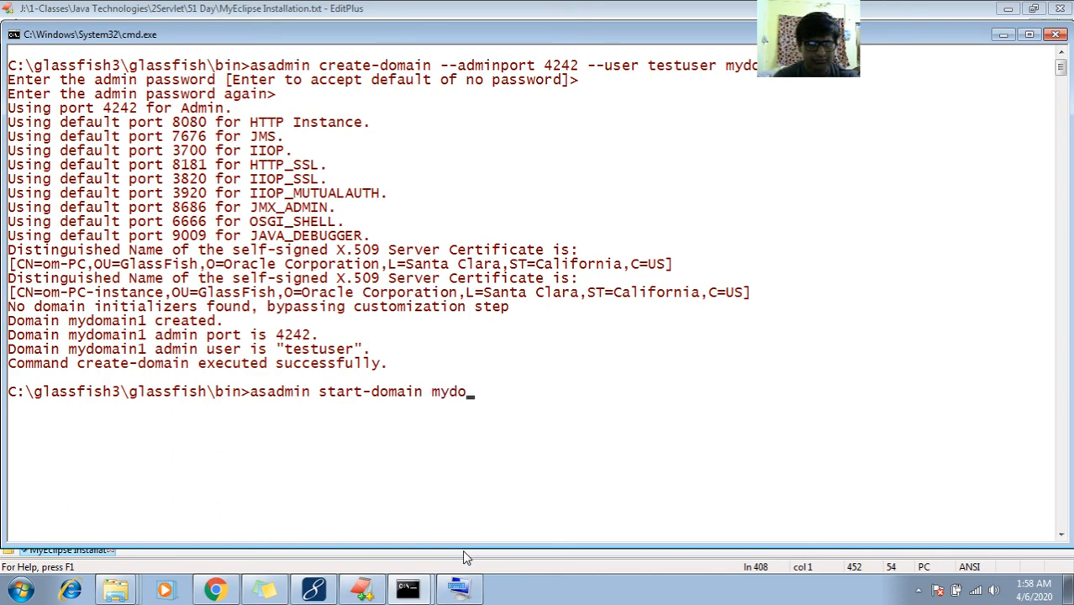
pyautogui.write('1')
pyautogui.press('Return')
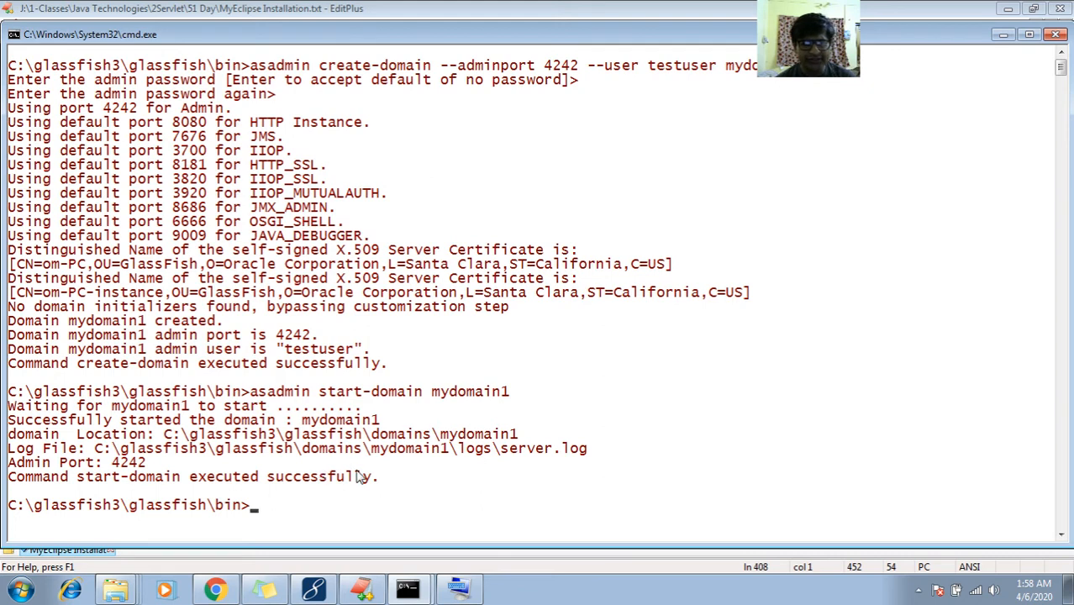
# Close the WebLogic Summary of Deployments and login.html tabs in Chrome
pyautogui.click(215, 591)
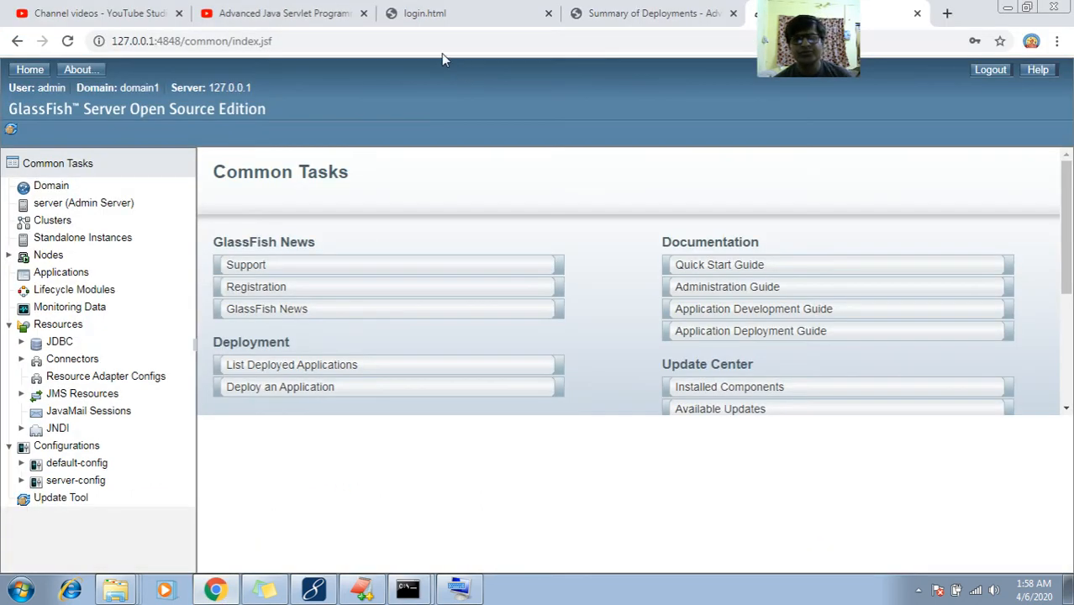
pyautogui.click(388, 37)
pyautogui.click(388, 37)
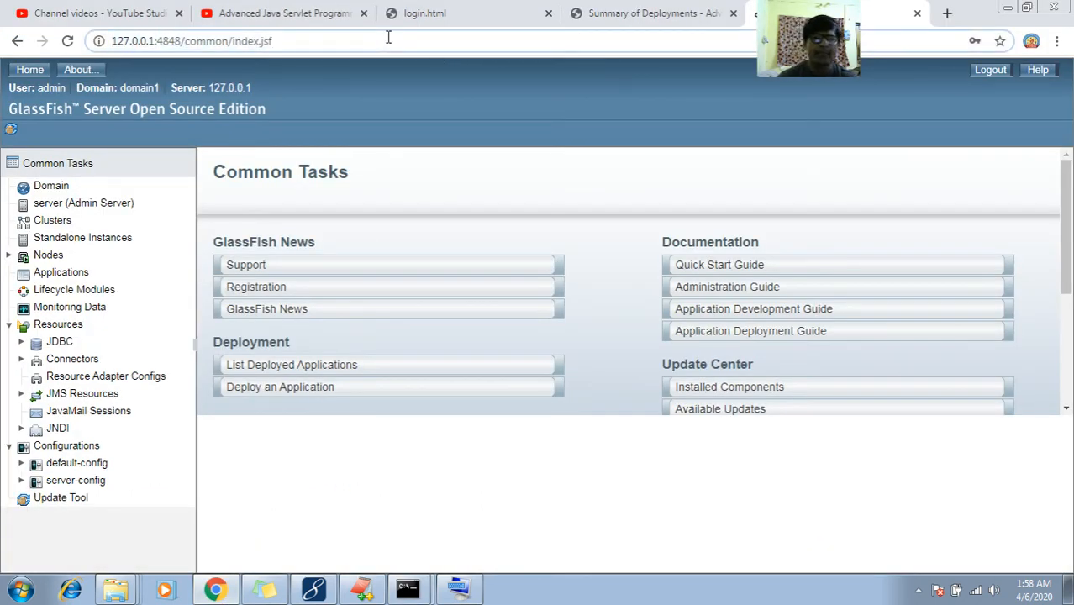
pyautogui.click(612, 11)
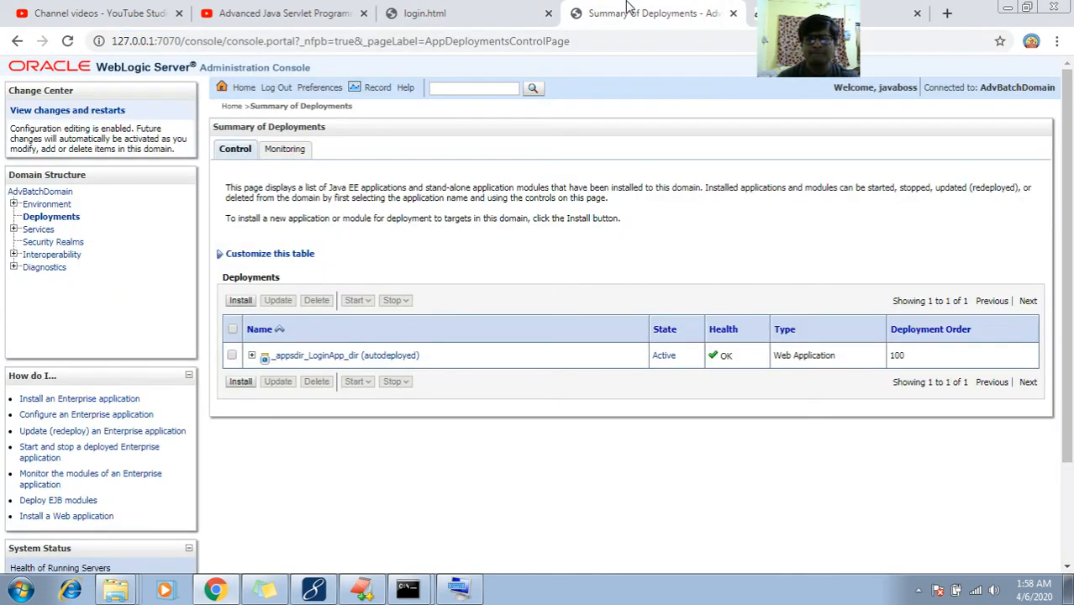
pyautogui.click(652, 40)
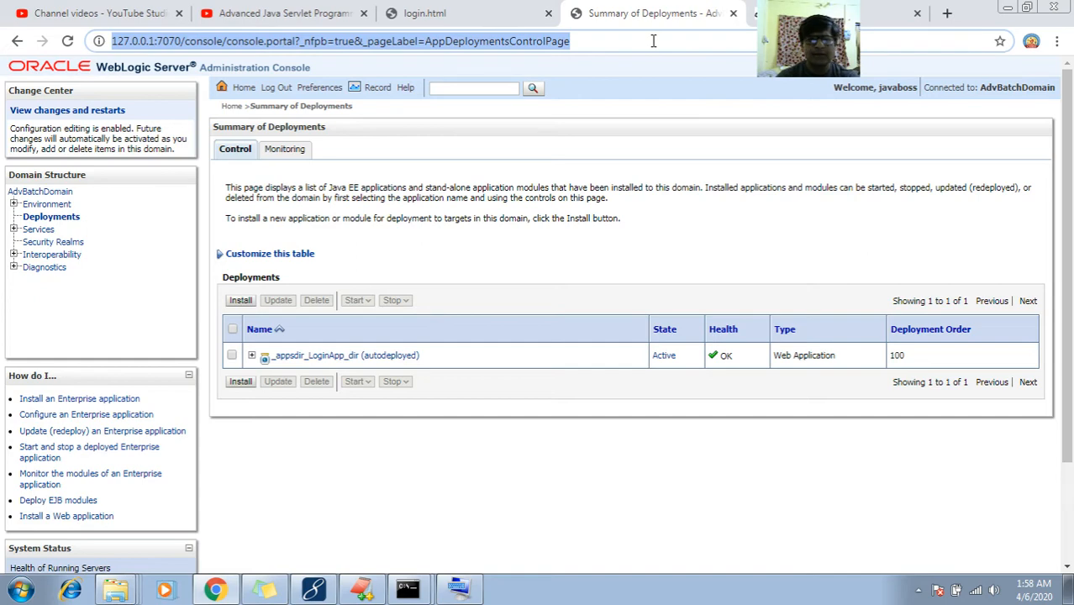
pyautogui.click(890, 13)
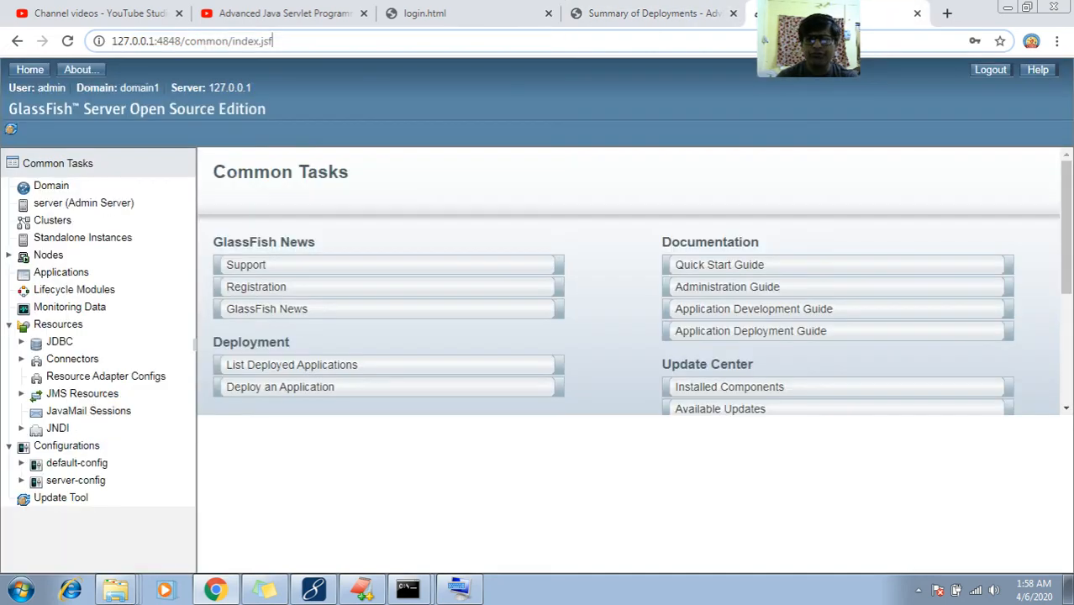
pyautogui.click(727, 16)
pyautogui.click(746, 13)
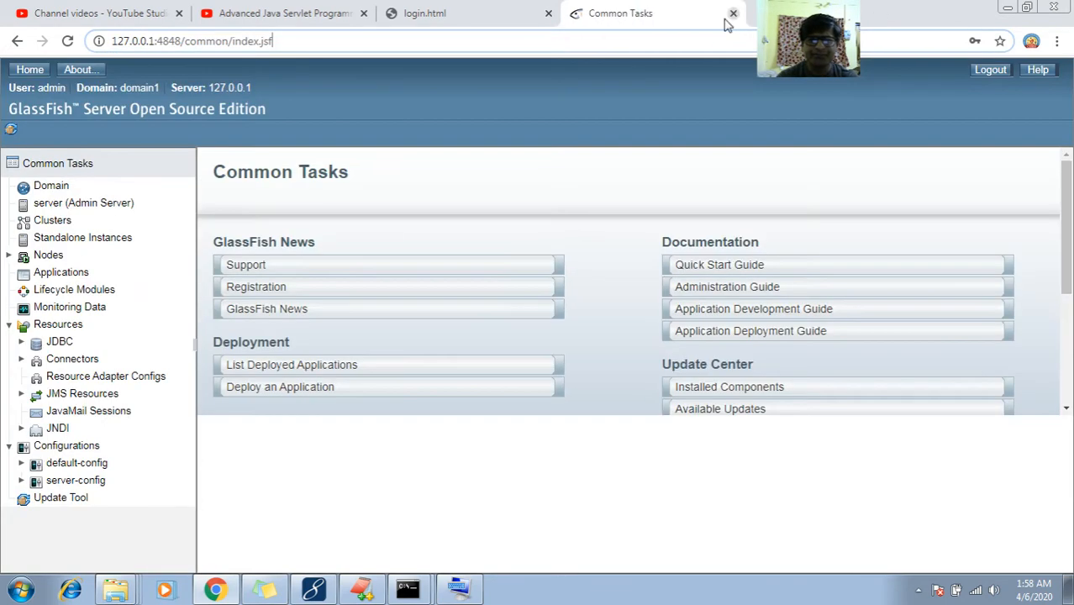
pyautogui.click(546, 14)
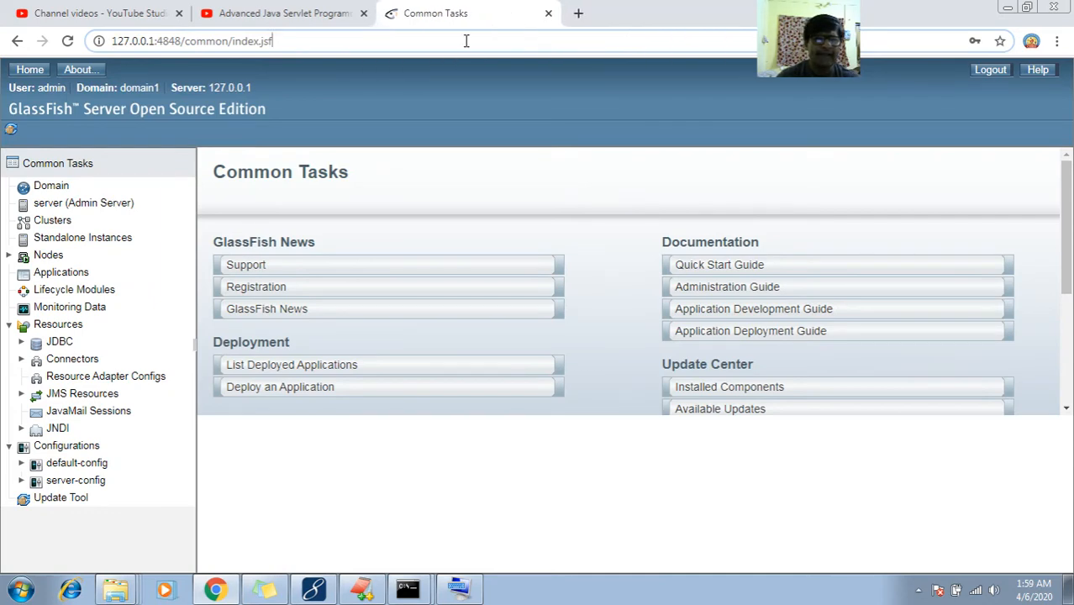
# Reload the admin console at 127.0.0.1:4848
pyautogui.press('BackSpace')
pyautogui.press('BackSpace')
pyautogui.press('BackSpace')
pyautogui.press('BackSpace')
pyautogui.press('BackSpace')
pyautogui.press('BackSpace')
pyautogui.press('BackSpace')
pyautogui.press('BackSpace')
pyautogui.press('BackSpace')
pyautogui.press('BackSpace')
pyautogui.press('BackSpace')
pyautogui.press('BackSpace')
pyautogui.press('BackSpace')
pyautogui.press('BackSpace')
pyautogui.press('BackSpace')
pyautogui.press('BackSpace')
pyautogui.press('BackSpace')
pyautogui.press('BackSpace')
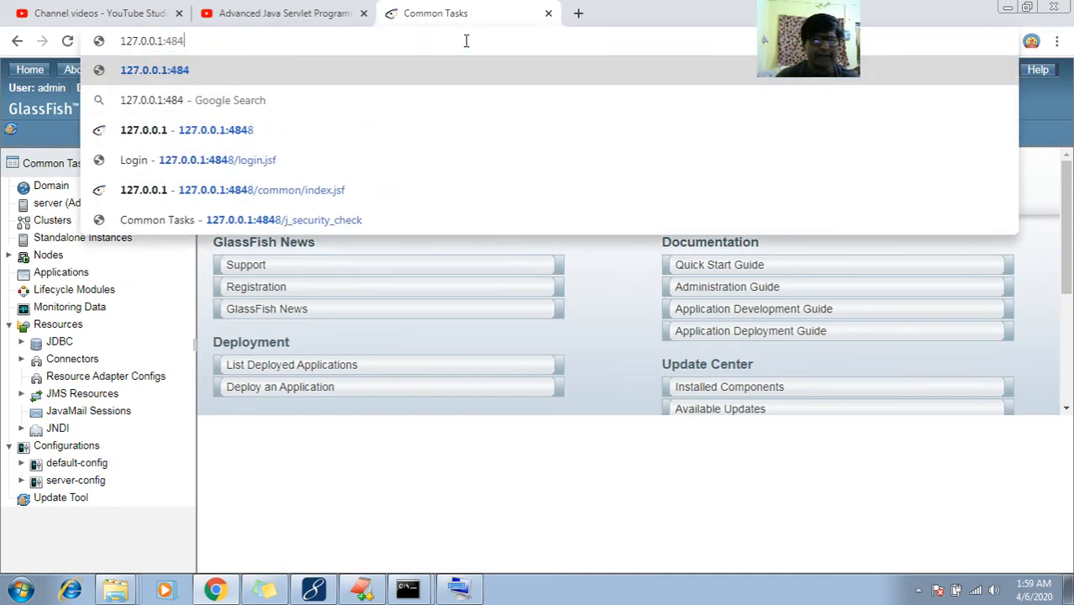
pyautogui.write('8')
pyautogui.press('Return')
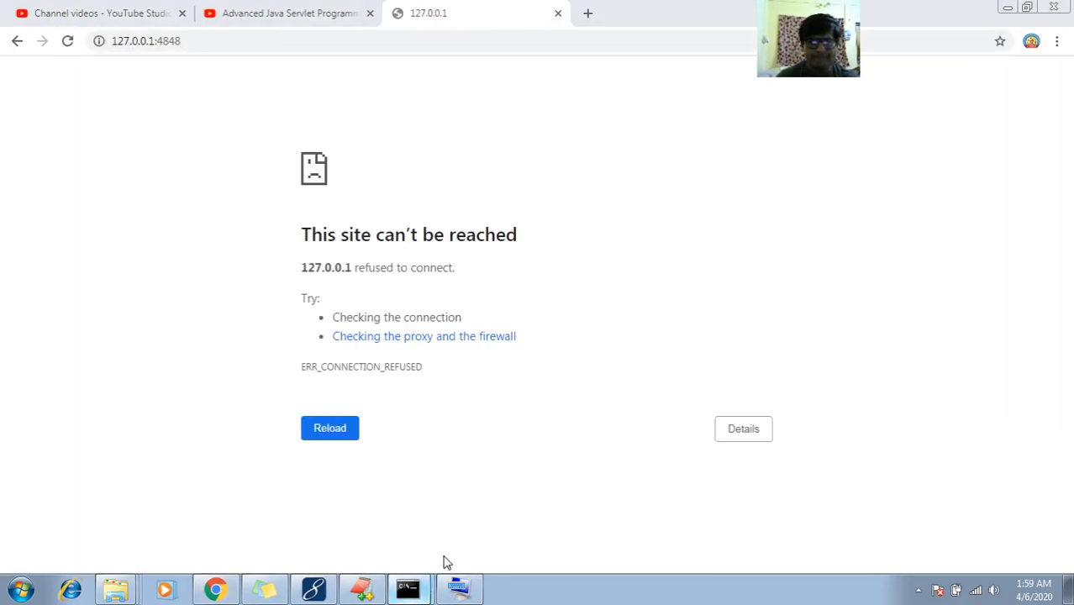
# After checking cmd and the notes, load mydomain1's admin console at 127.0.0.1:4242
pyautogui.click(447, 561)
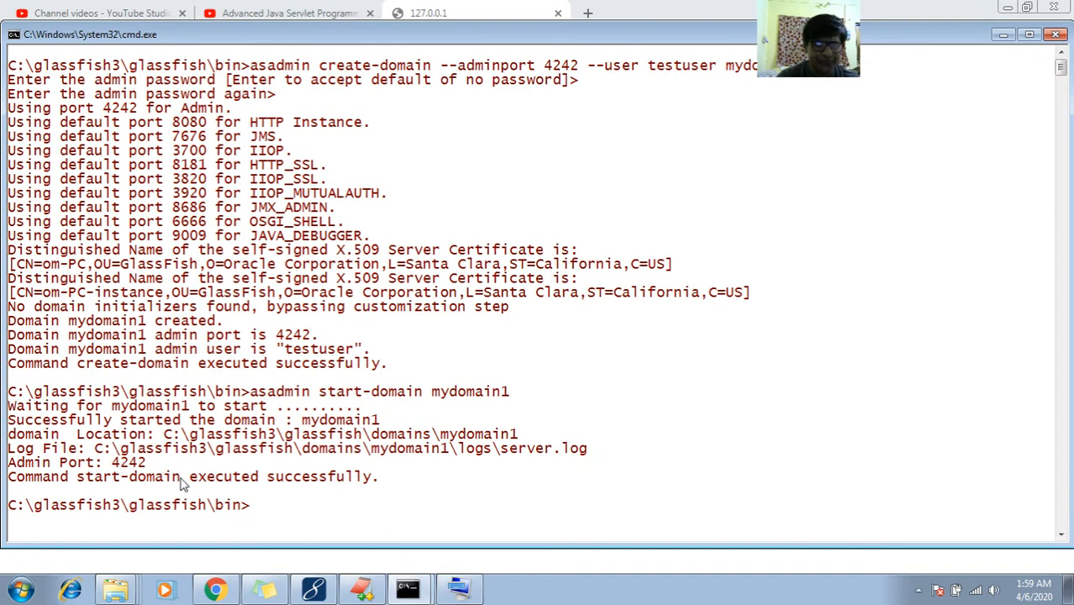
pyautogui.click(353, 593)
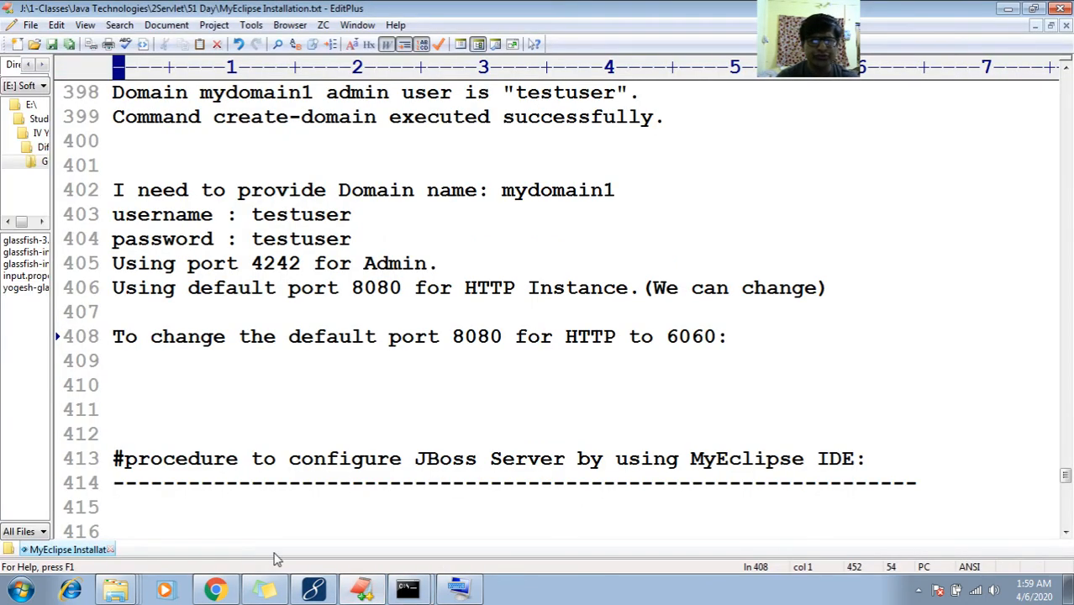
pyautogui.click(216, 591)
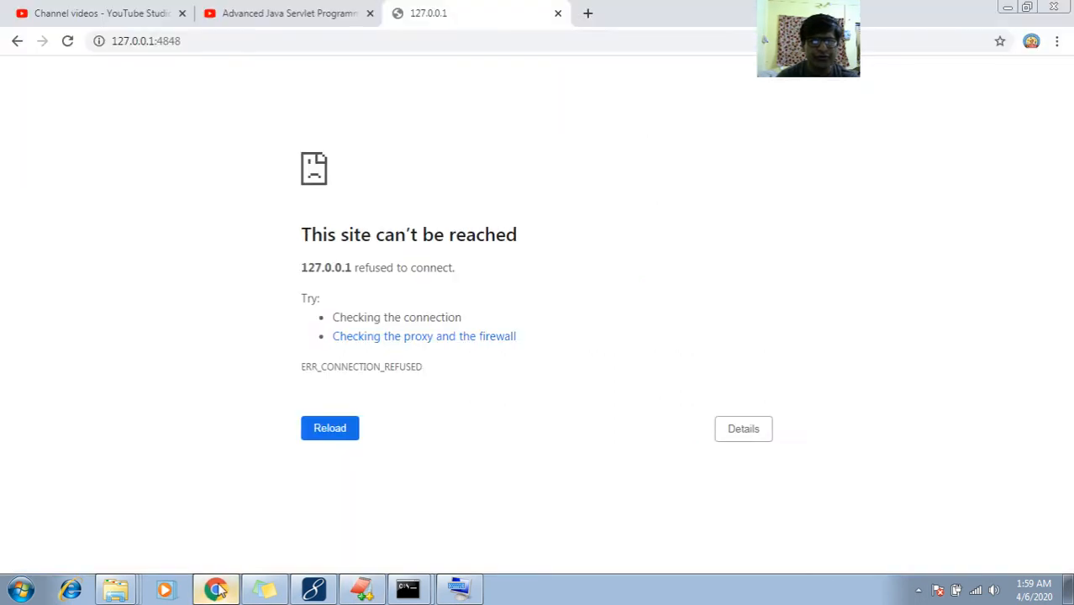
pyautogui.click(260, 40)
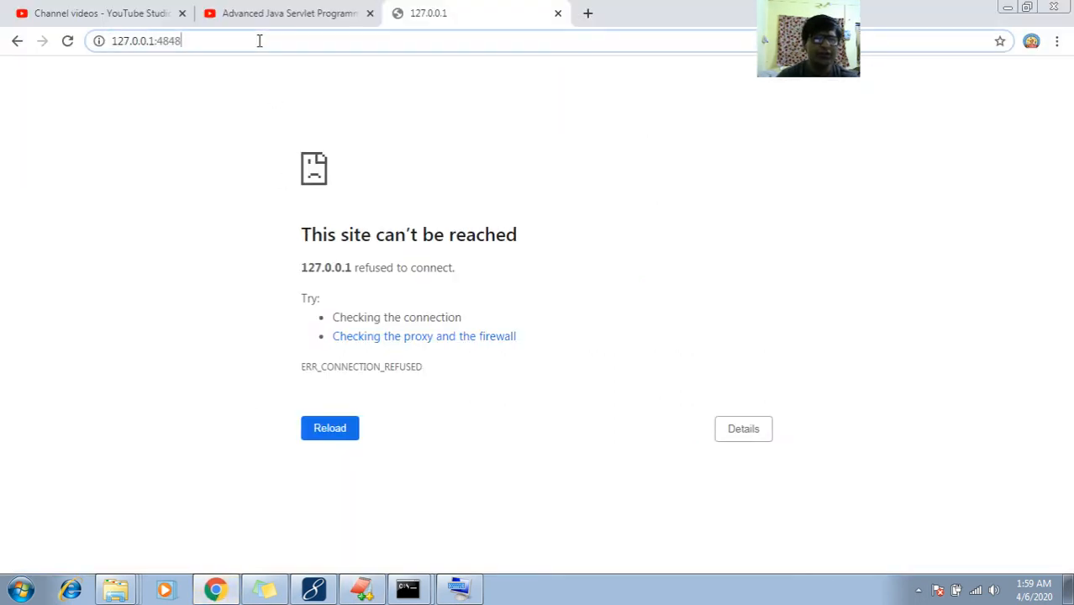
pyautogui.press('BackSpace')
pyautogui.press('BackSpace')
pyautogui.press('BackSpace')
pyautogui.press('BackSpace')
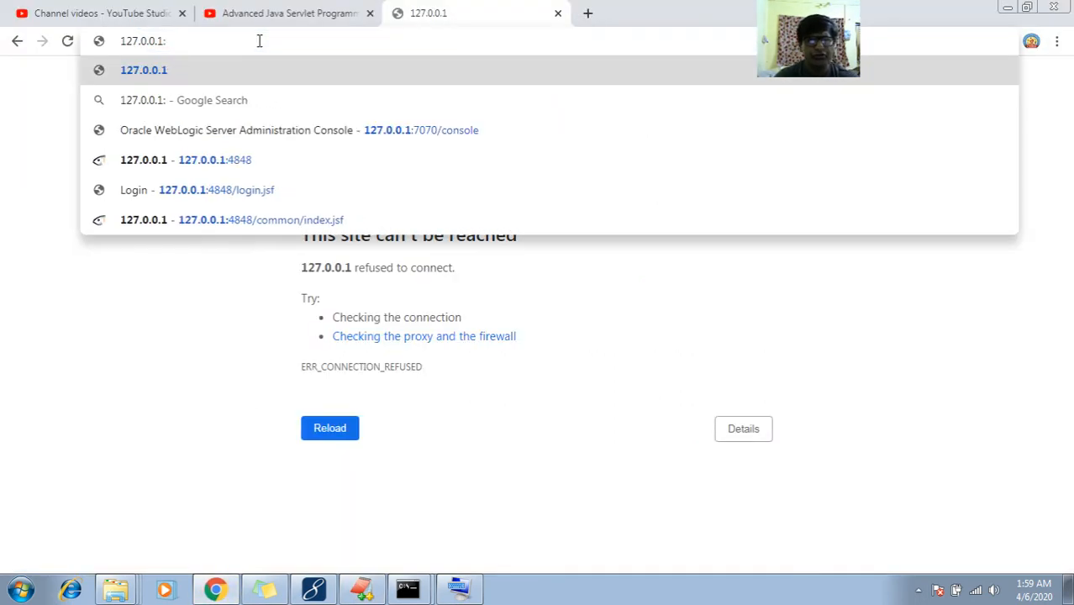
pyautogui.write('4')
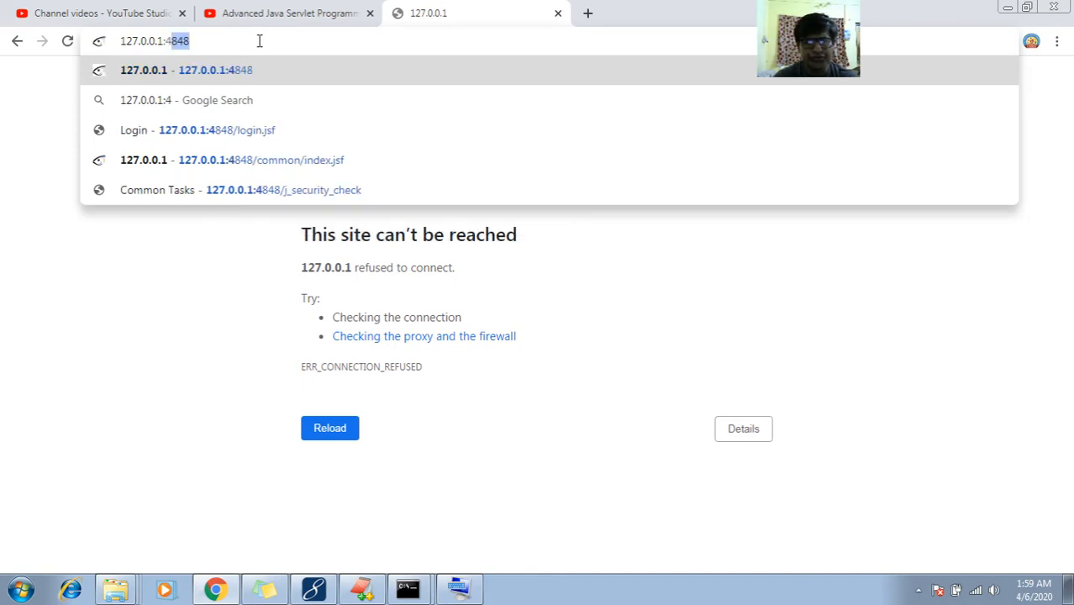
pyautogui.write('242')
pyautogui.press('Return')
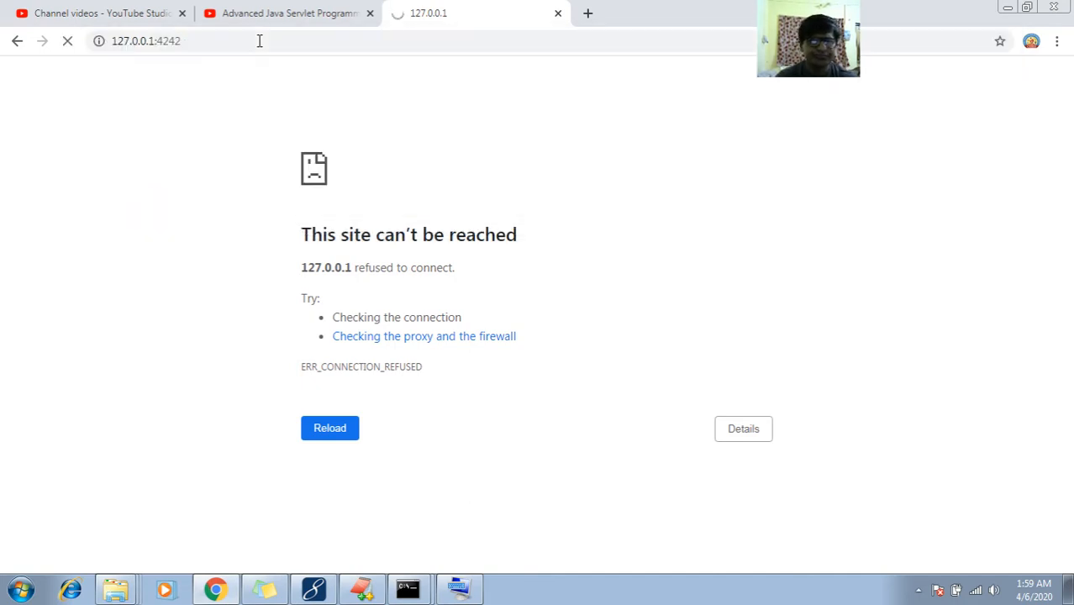
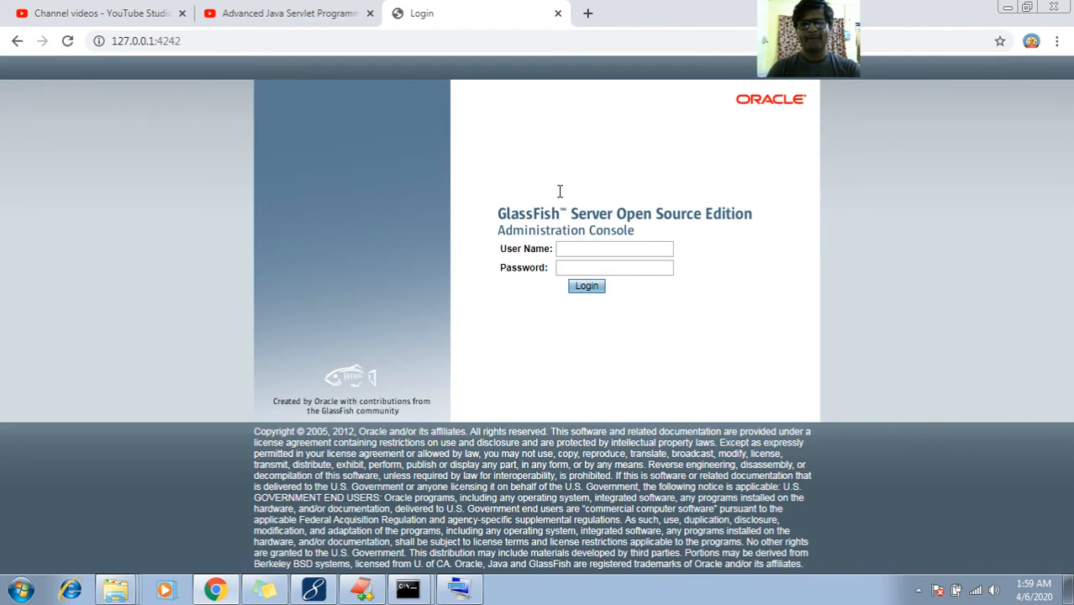
# Once the console loads, put the cursor in the User Name field of the login page
pyautogui.click(575, 249)
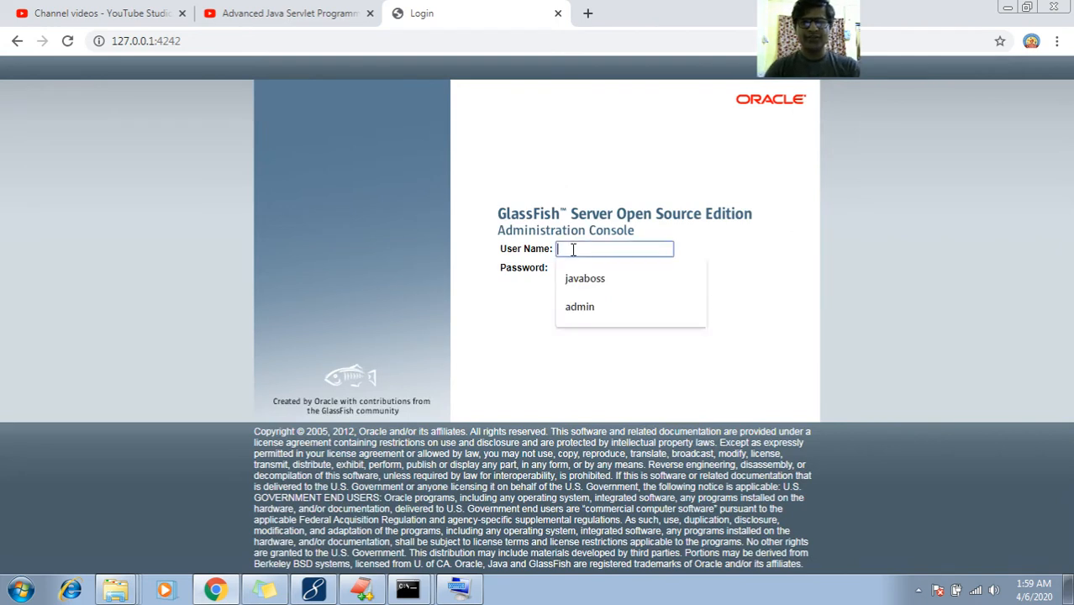
# Sign in to the mydomain1 admin console with the admin user name and password
pyautogui.write('testuser')
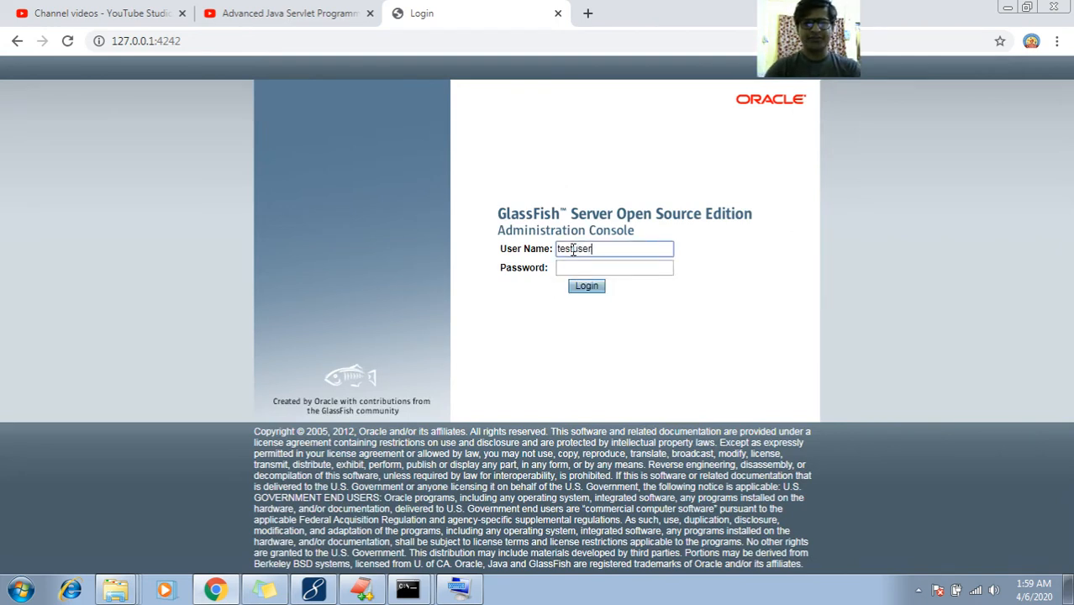
pyautogui.press('Tab')
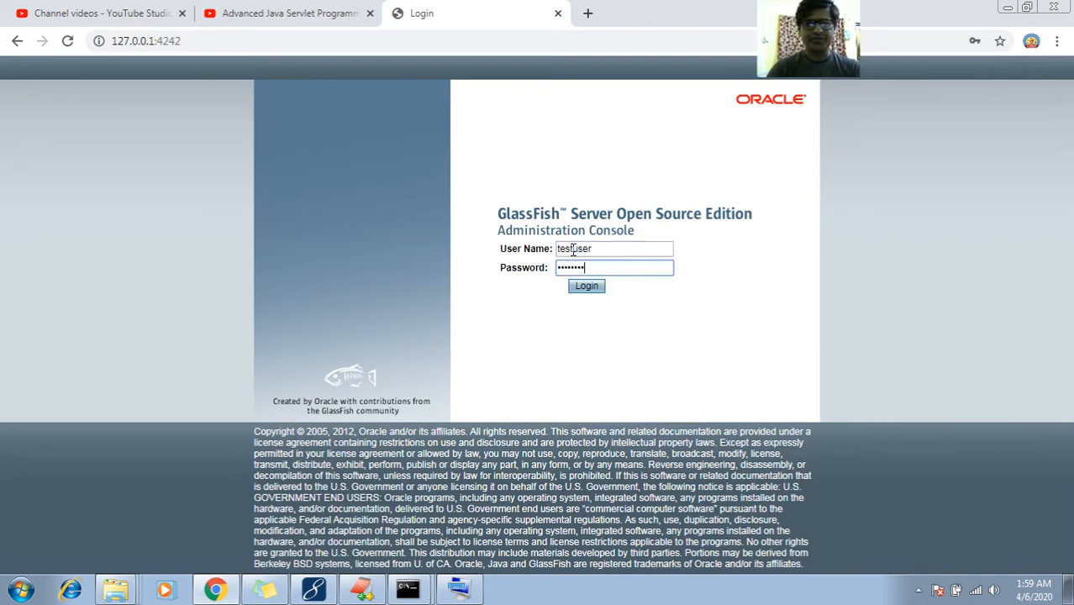
pyautogui.click(598, 293)
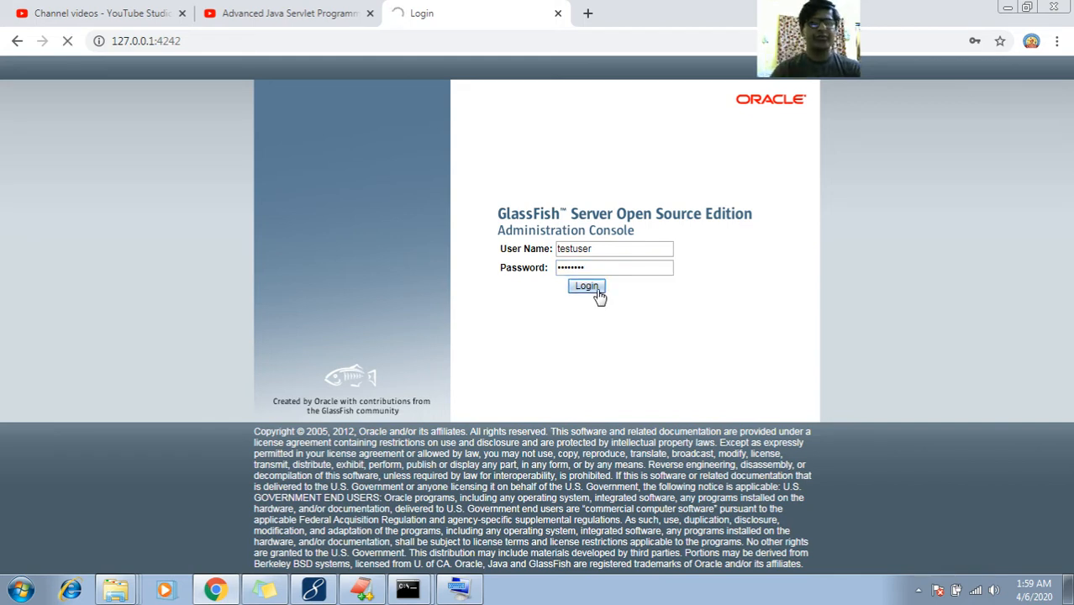
# Load the /login.jsf address and reload the admin console until it appears
pyautogui.click(413, 43)
pyautogui.click(413, 43)
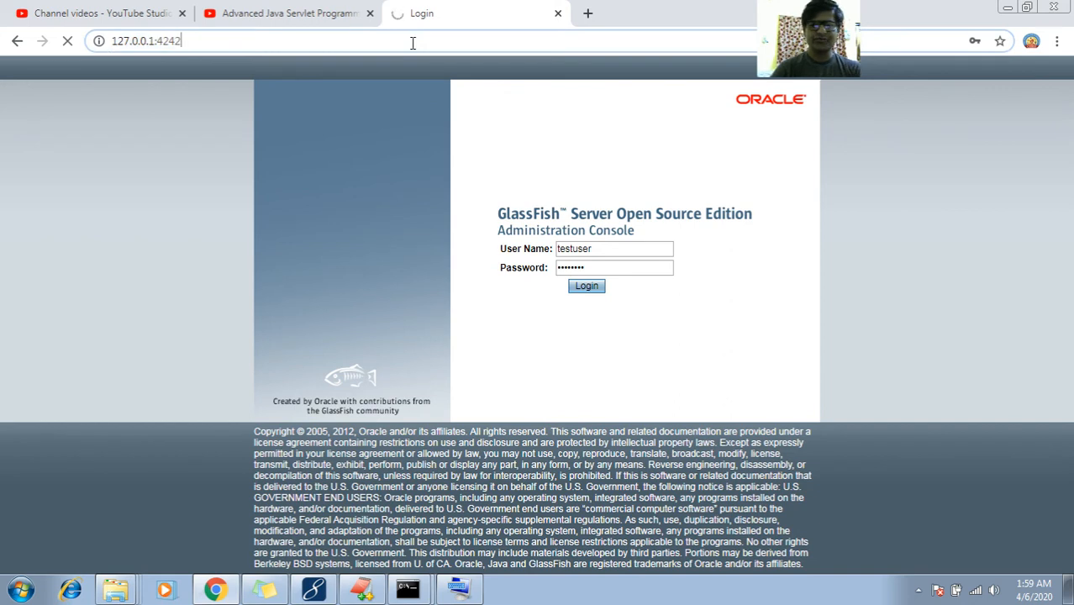
pyautogui.write('/login.jsf')
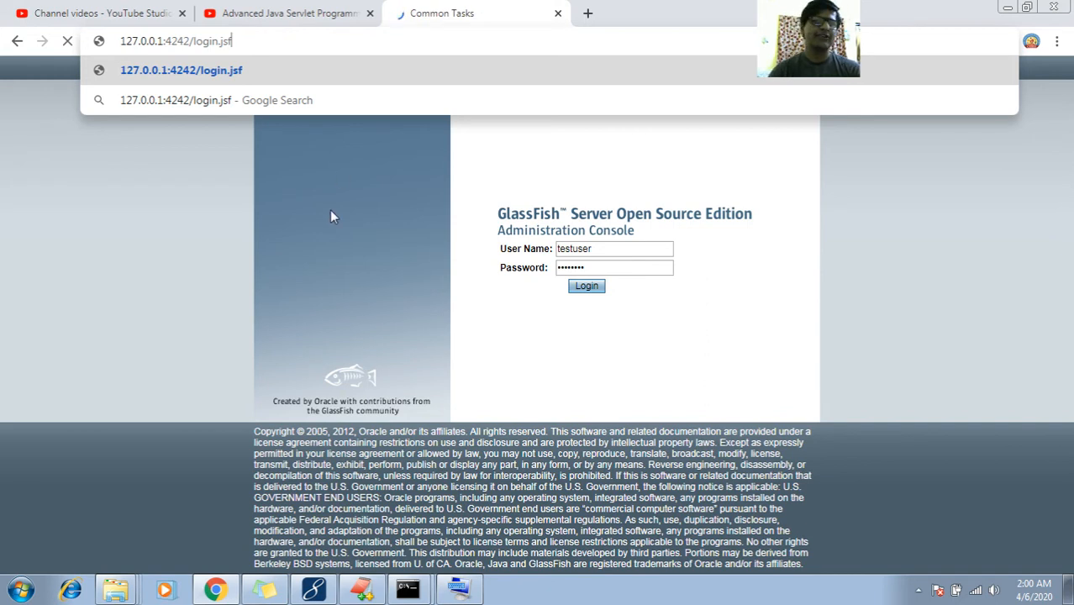
pyautogui.press('Return')
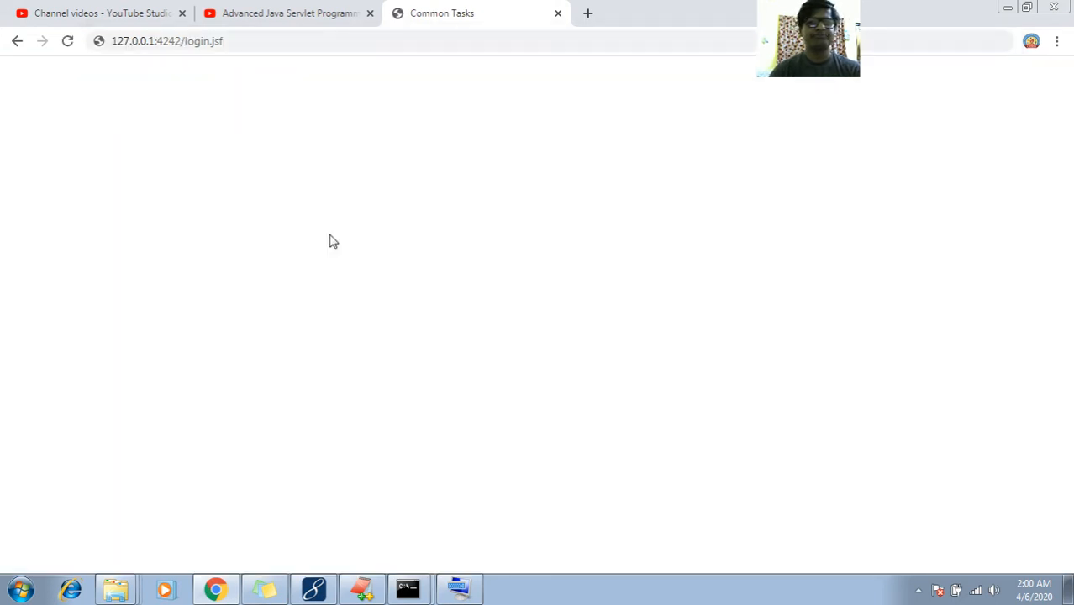
pyautogui.click(281, 40)
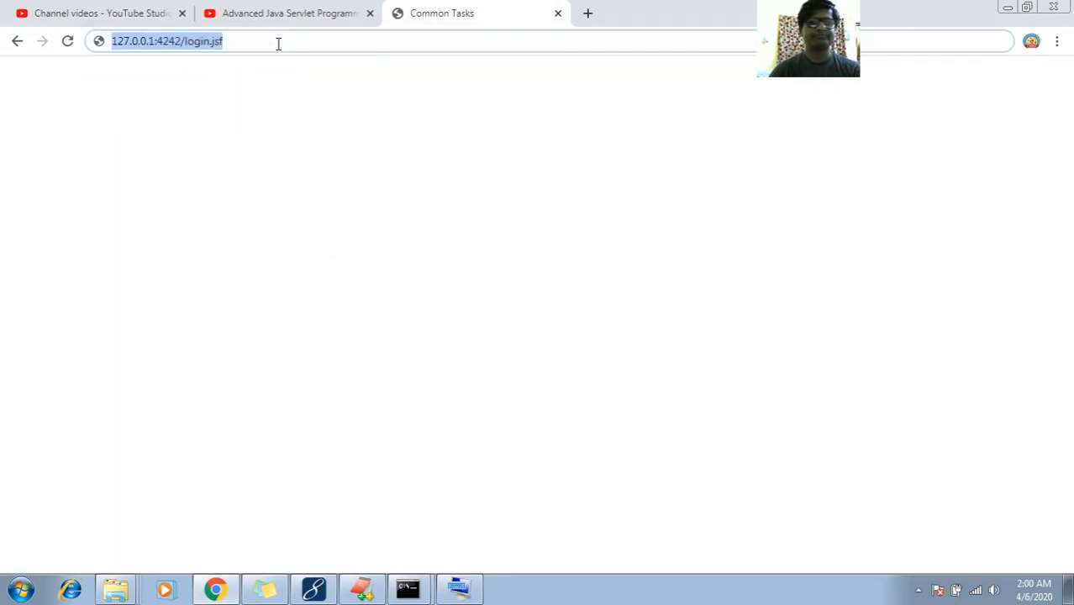
pyautogui.click(259, 158)
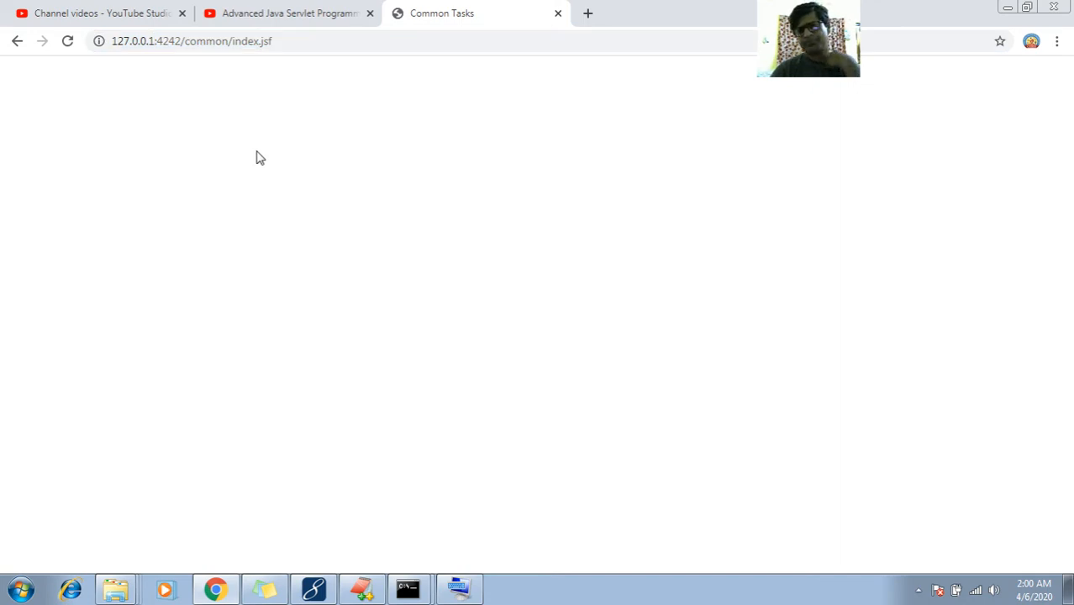
pyautogui.click(289, 44)
pyautogui.press('Return')
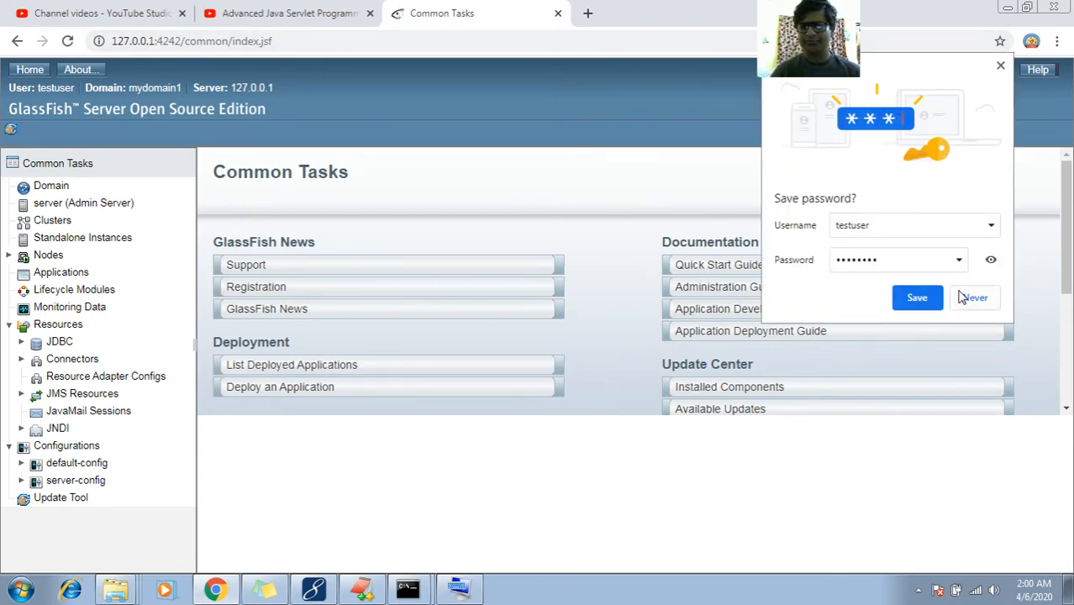
# Decline Chrome's save-password offer, then log out of the console and confirm
pyautogui.click(965, 298)
pyautogui.click(989, 70)
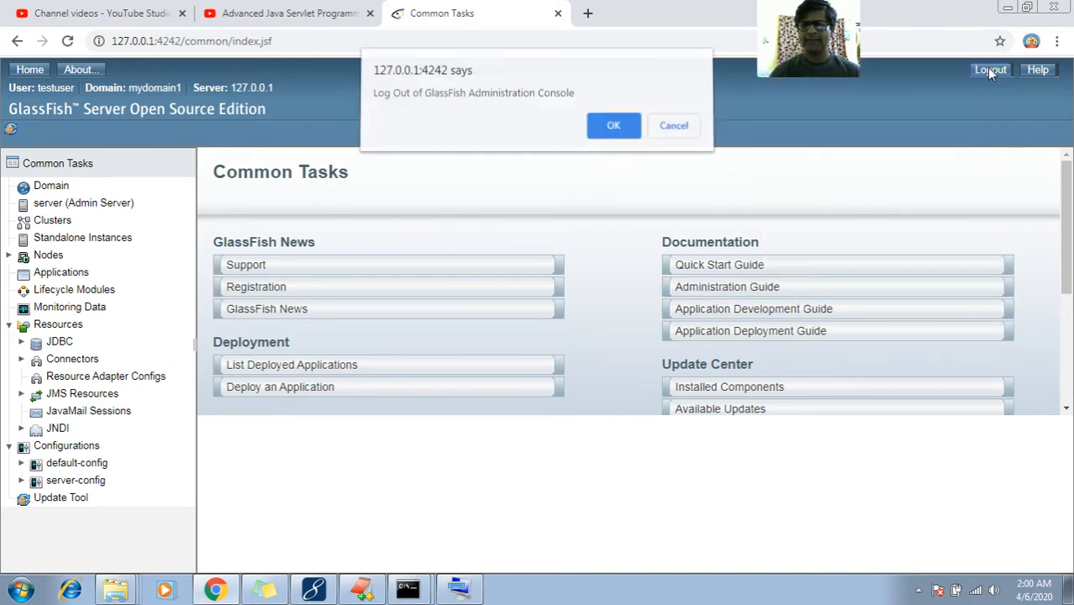
pyautogui.click(614, 133)
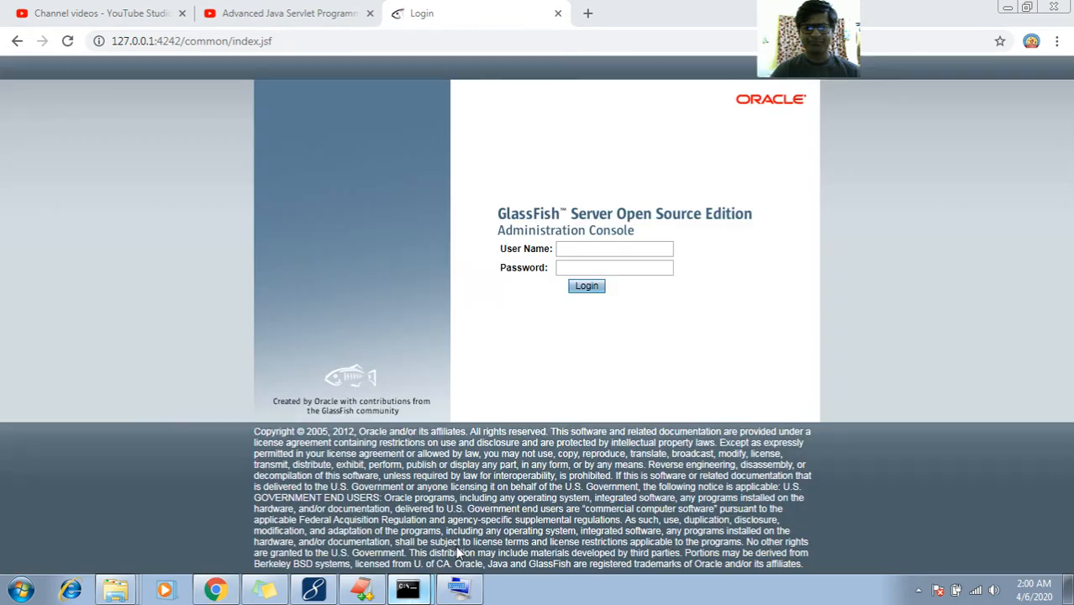
# Run asadmin stop-domain mydomain1 in the command prompt
pyautogui.click(408, 592)
pyautogui.press('Up')
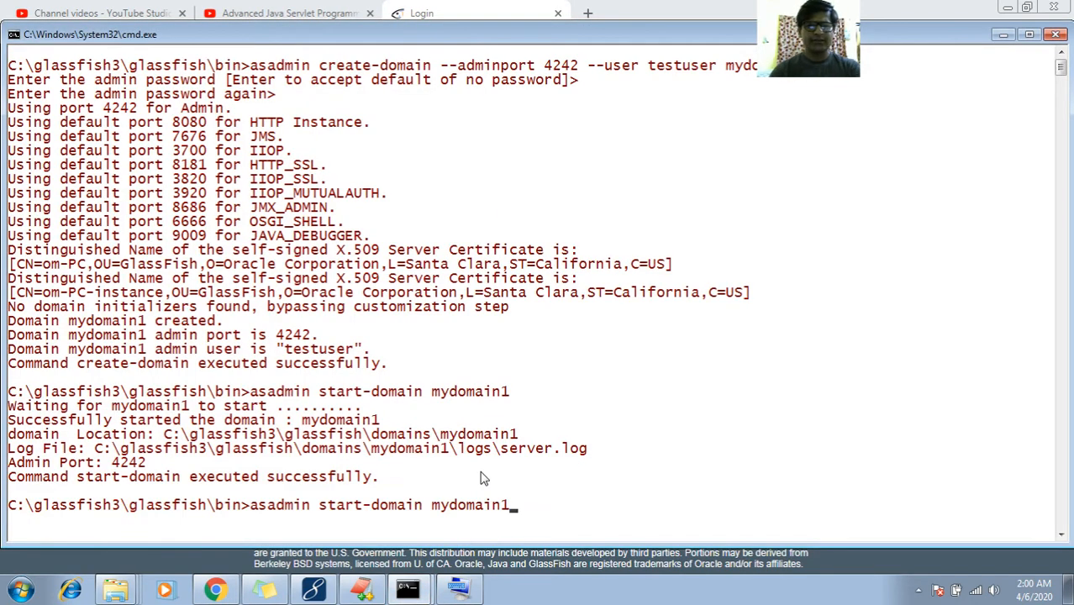
pyautogui.press('Left')
pyautogui.press('Left')
pyautogui.press('Left')
pyautogui.press('Left')
pyautogui.press('Left')
pyautogui.press('Left')
pyautogui.press('Left')
pyautogui.press('Left')
pyautogui.press('Left')
pyautogui.press('Left')
pyautogui.press('Left')
pyautogui.press('Left')
pyautogui.press('Left')
pyautogui.press('Left')
pyautogui.press('Left')
pyautogui.press('Left')
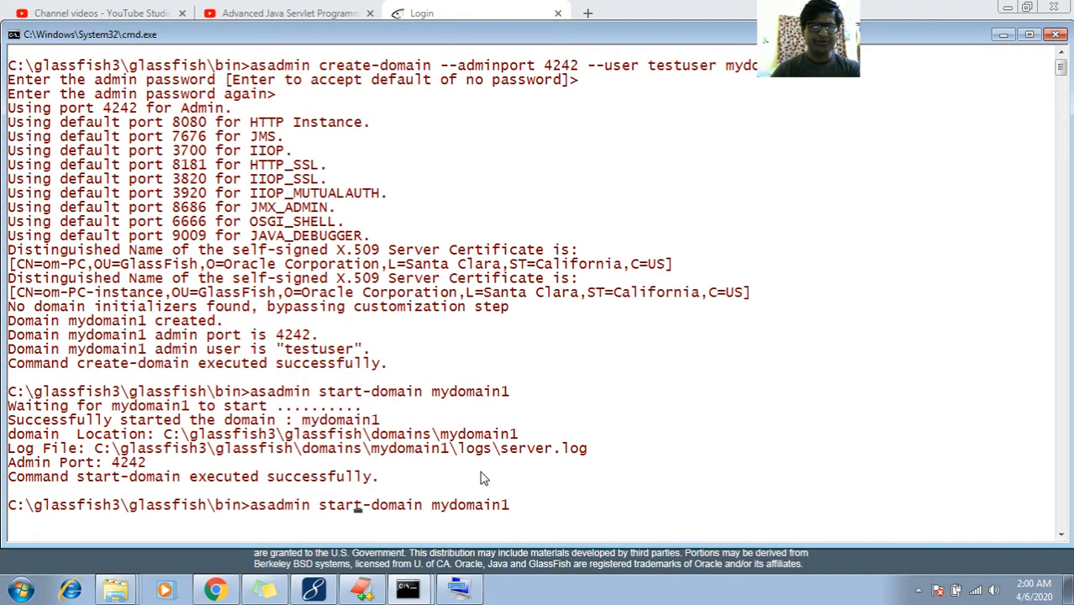
pyautogui.press('Right')
pyautogui.press('BackSpace')
pyautogui.press('BackSpace')
pyautogui.press('BackSpace')
pyautogui.press('BackSpace')
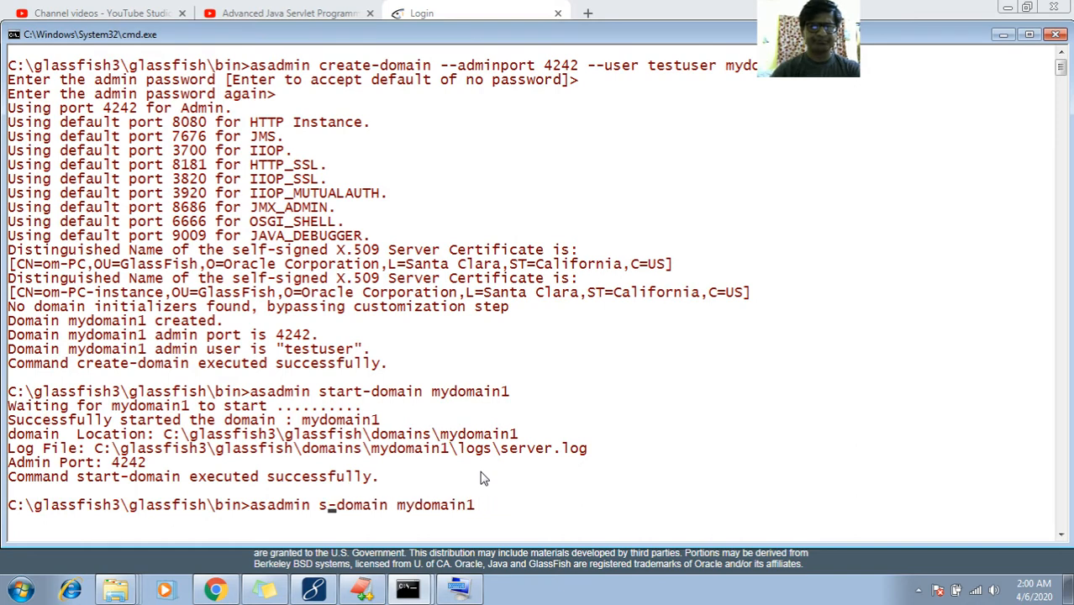
pyautogui.write('top')
pyautogui.press('Return')
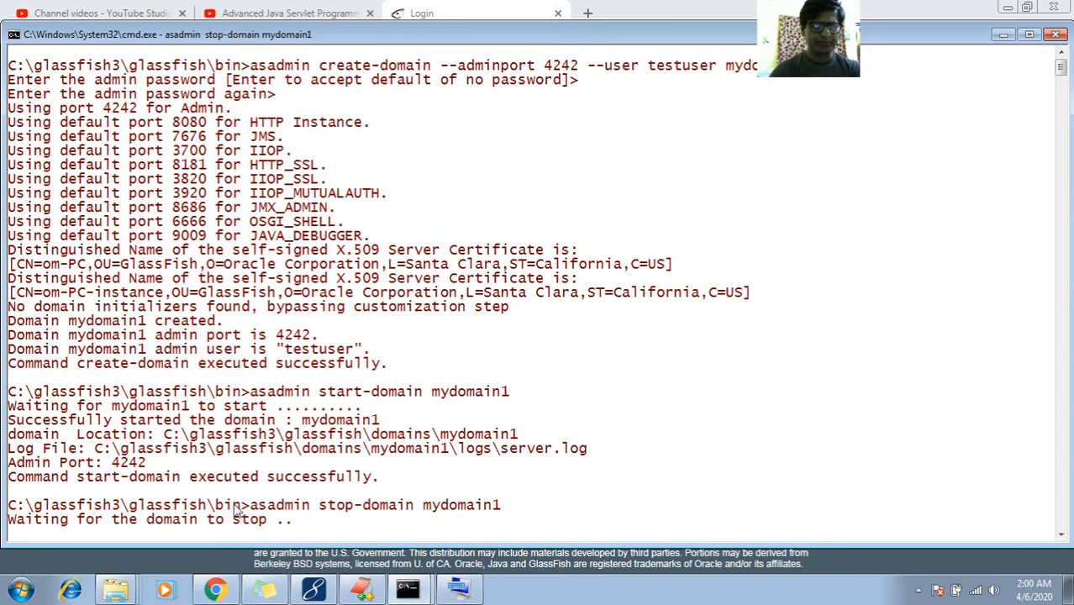
# Reload the port 4242 console in Chrome to confirm the server has stopped
pyautogui.click(1061, 534)
pyautogui.click(1061, 534)
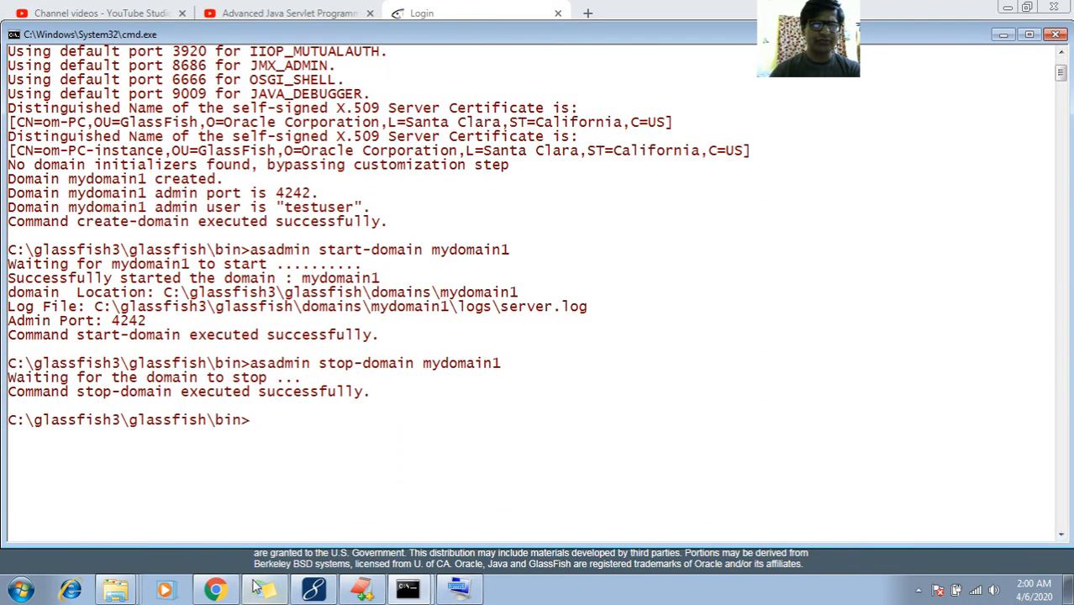
pyautogui.click(215, 590)
pyautogui.click(366, 36)
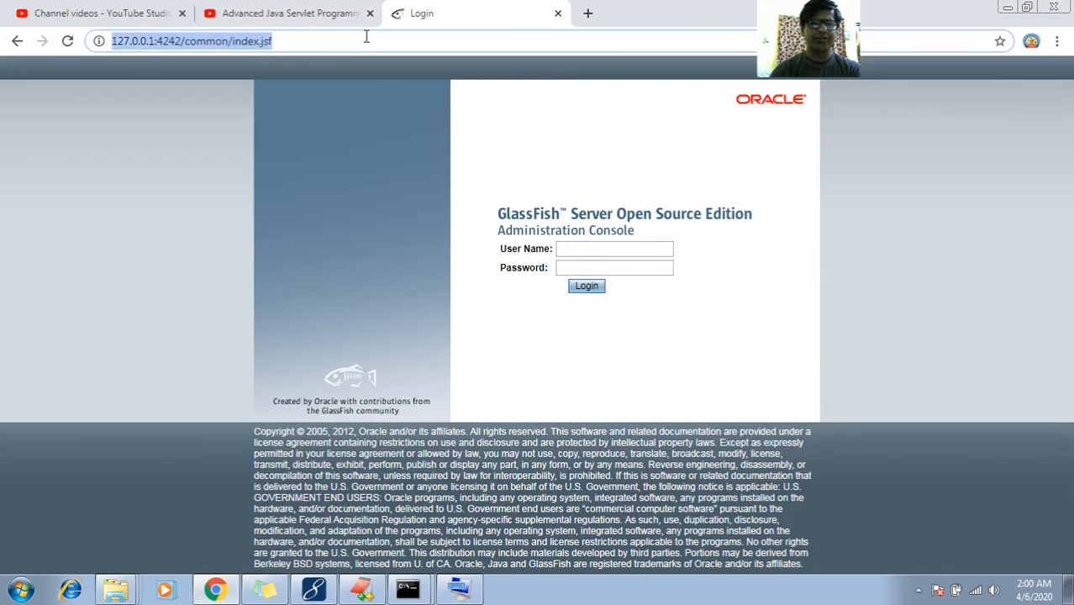
pyautogui.press('Return')
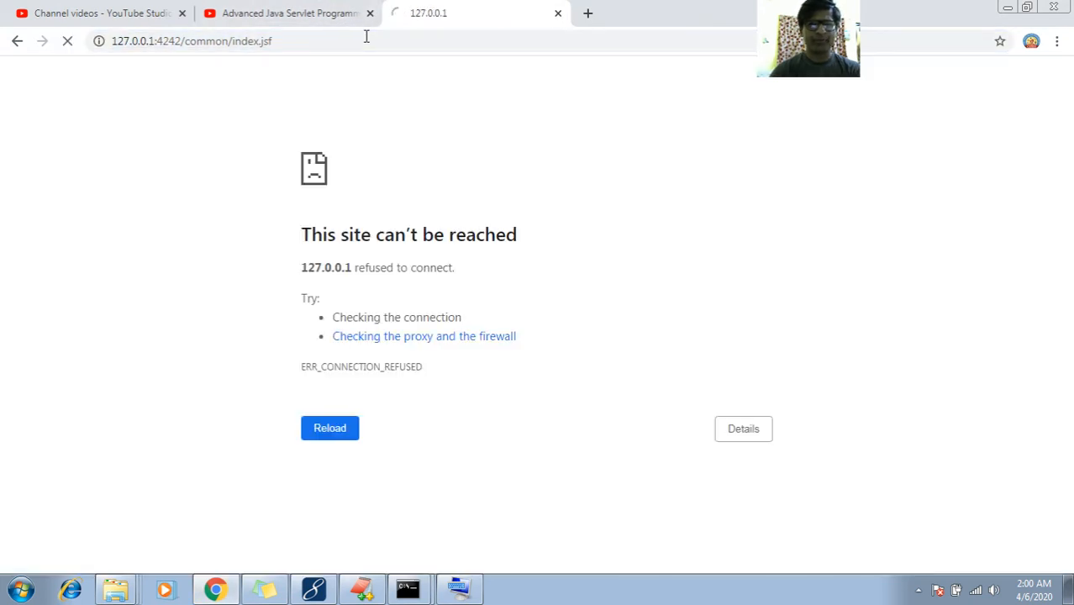
pyautogui.click(1006, 8)
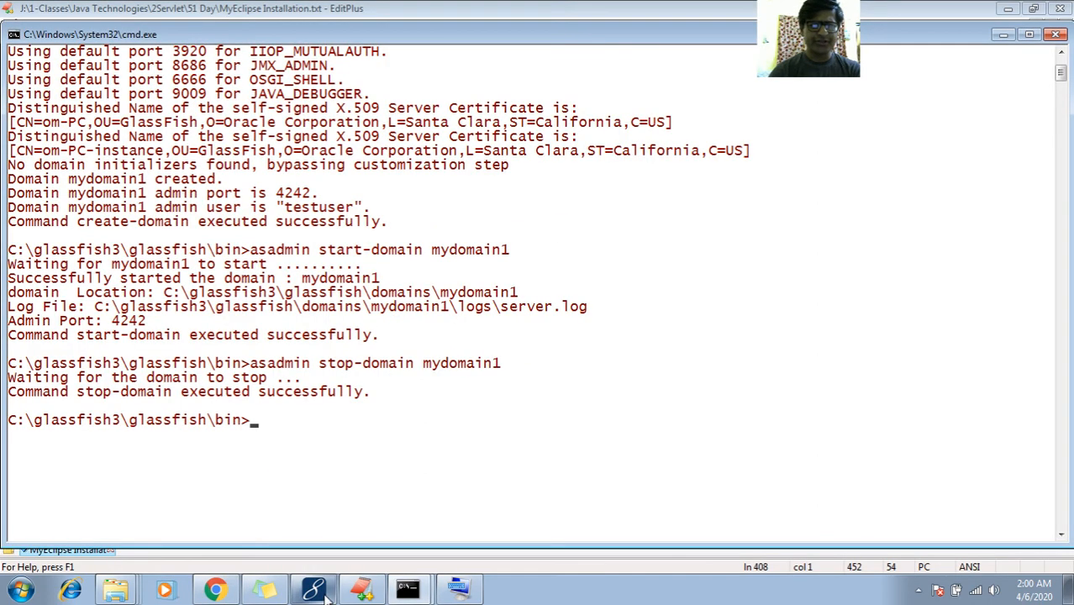
# Turn line 408 into a 'procedure' heading with a dashed underline, then return Explorer to the glassfish folder
pyautogui.click(362, 590)
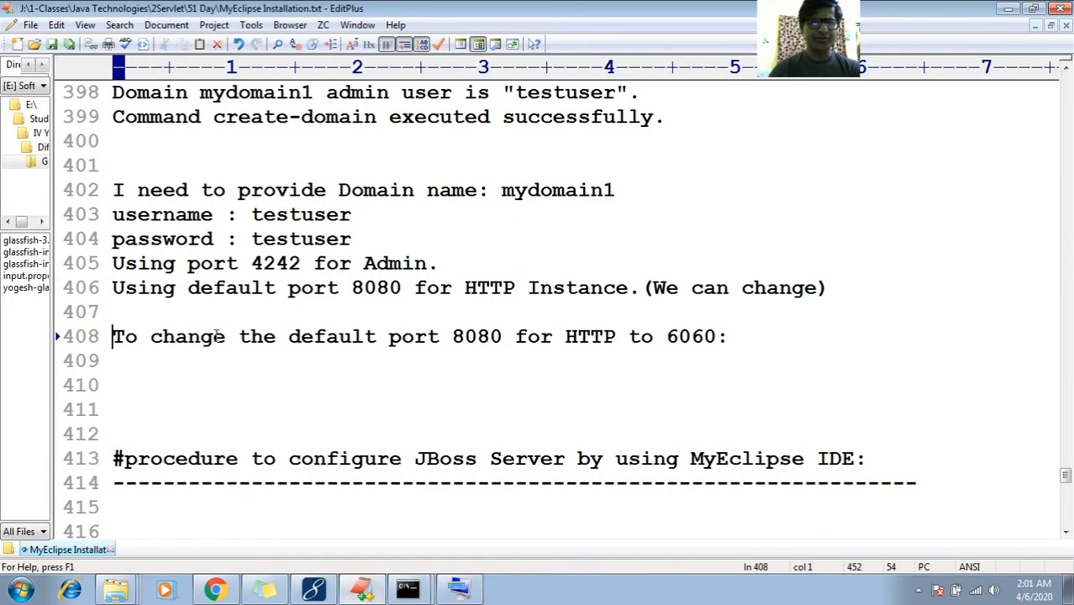
pyautogui.write('procedure')
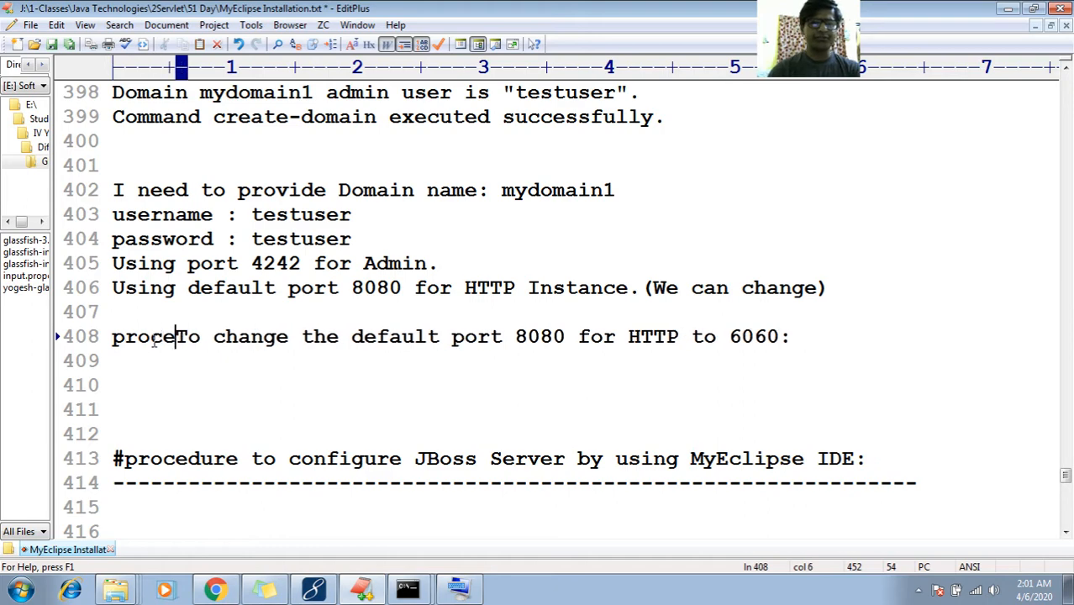
pyautogui.press('Right')
pyautogui.press('Right')
pyautogui.press('Right')
pyautogui.press('Right')
pyautogui.press('Right')
pyautogui.press('Right')
pyautogui.press('Right')
pyautogui.press('Right')
pyautogui.press('Right')
pyautogui.press('Right')
pyautogui.press('Right')
pyautogui.press('Right')
pyautogui.press('Right')
pyautogui.press('Right')
pyautogui.press('Right')
pyautogui.press('Right')
pyautogui.press('Right')
pyautogui.press('Right')
pyautogui.press('Right')
pyautogui.press('Right')
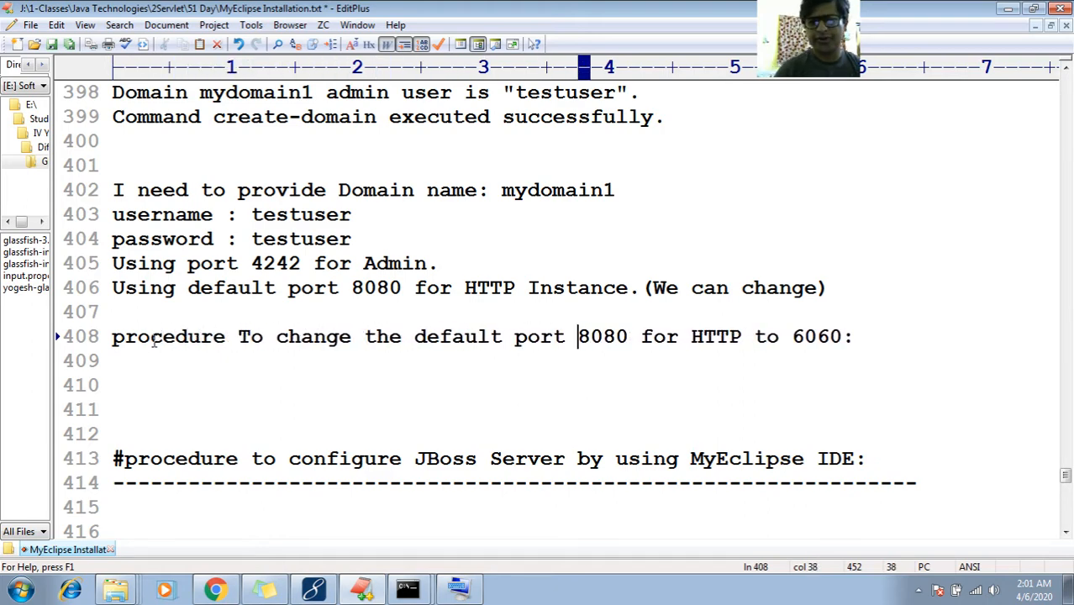
pyautogui.press('End')
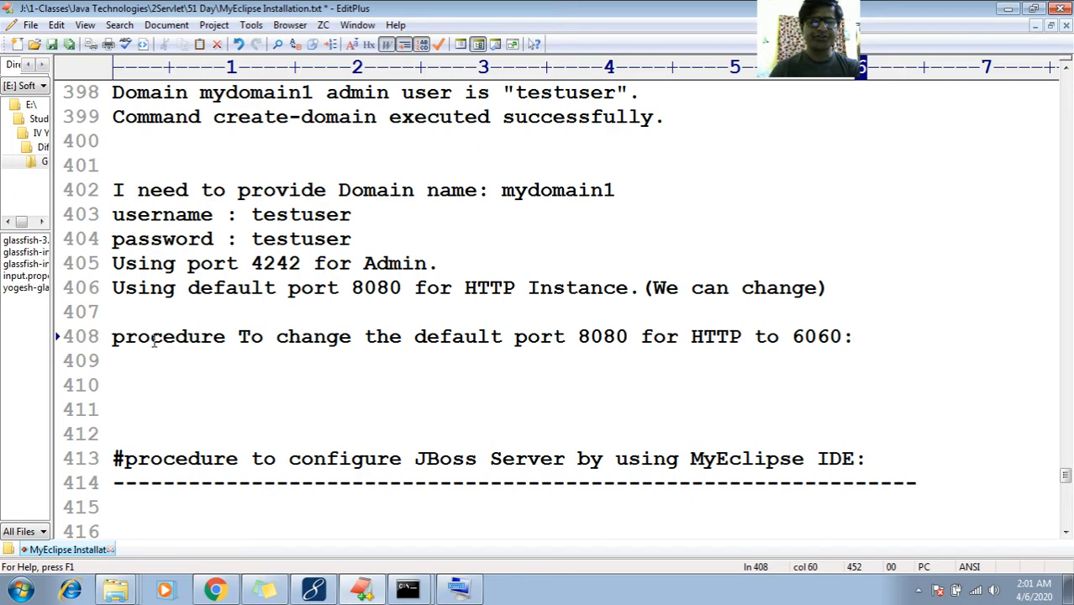
pyautogui.press('Return')
pyautogui.write('----------------------------------------------------------')
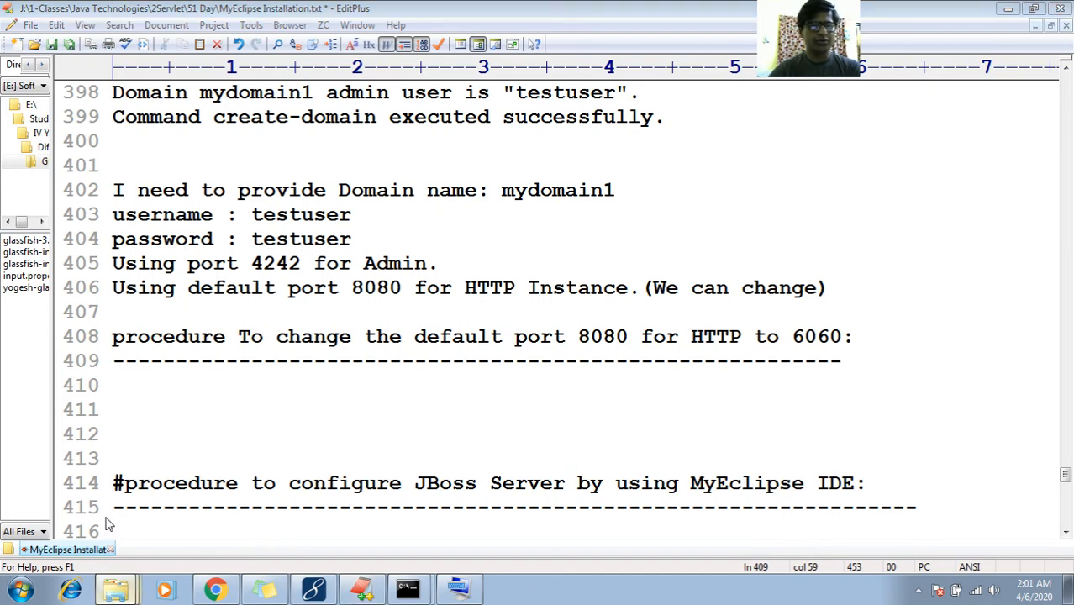
pyautogui.click(115, 590)
pyautogui.press('BackSpace')
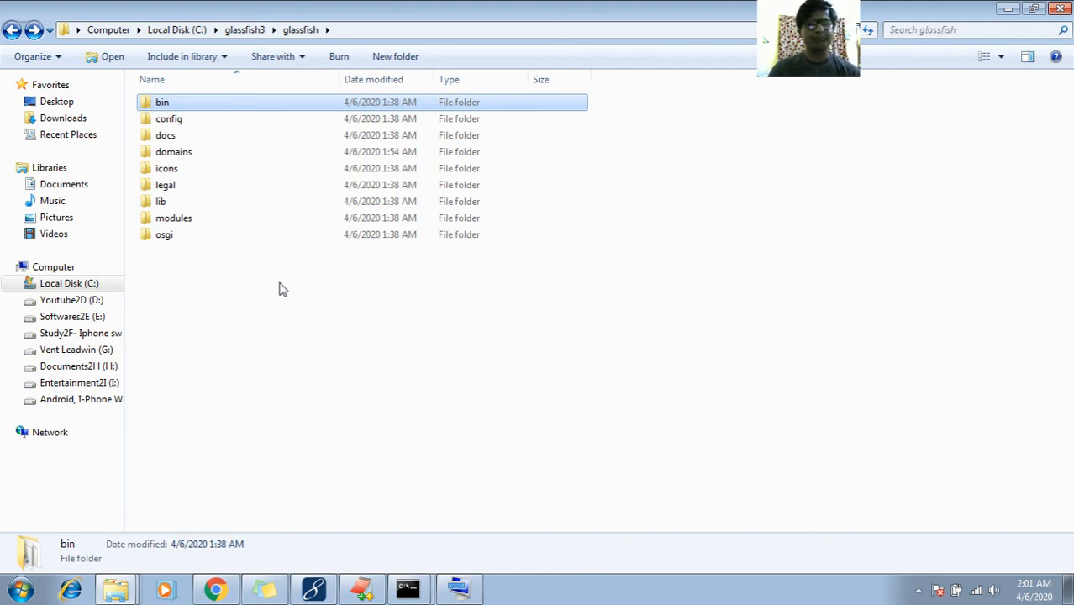
# Navigate Explorer to C:\glassfish3\glassfish\domains
pyautogui.press('BackSpace')
pyautogui.press('BackSpace')
pyautogui.press('BackSpace')
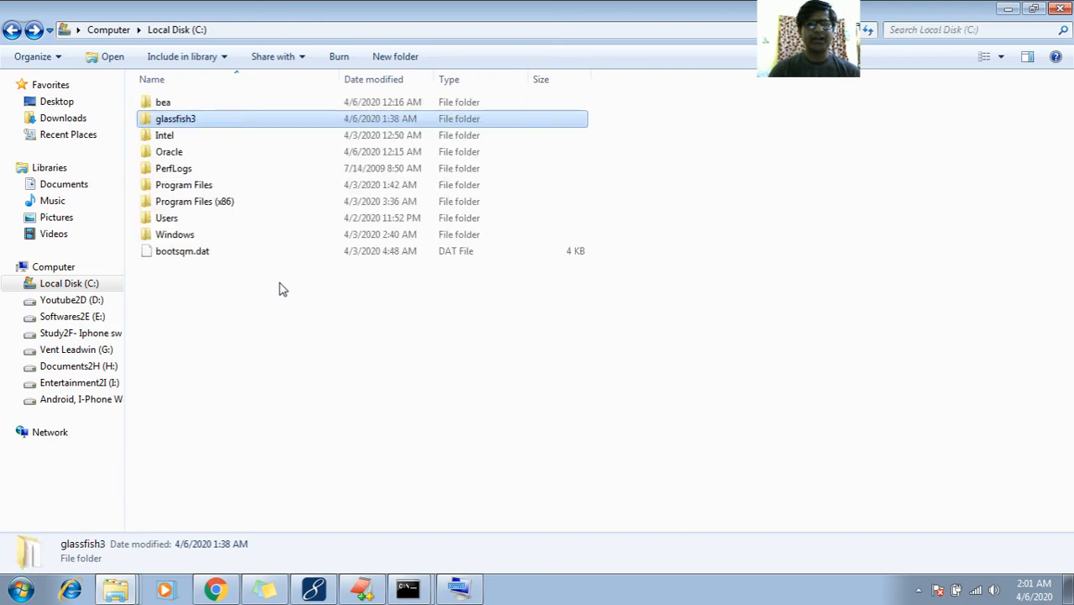
pyautogui.press('Return')
pyautogui.press('g')
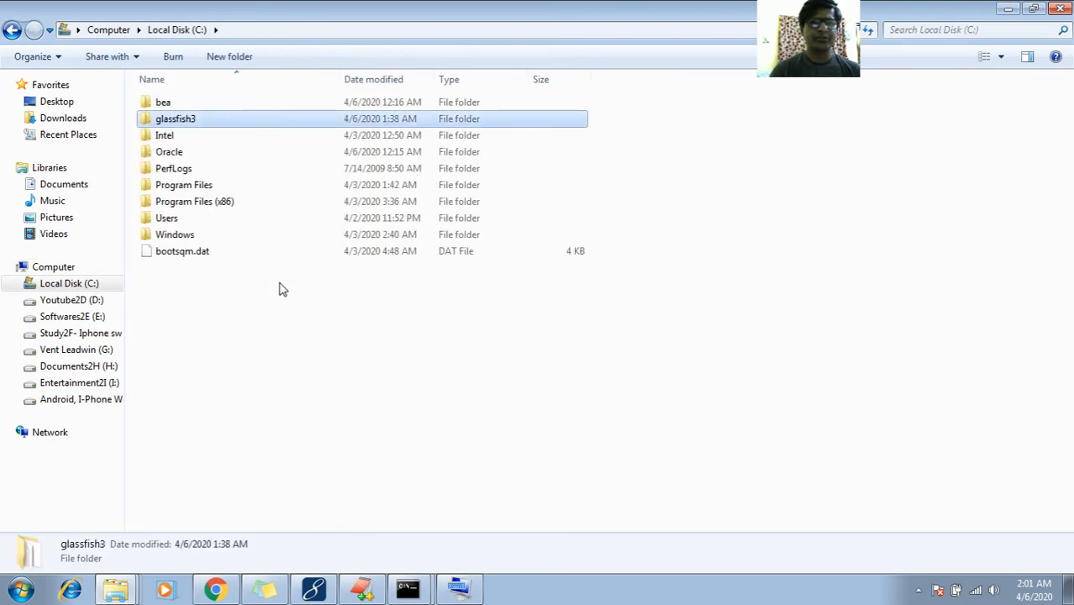
pyautogui.press('Return')
pyautogui.press('Down')
pyautogui.press('Down')
pyautogui.press('Down')
pyautogui.press('Down')
pyautogui.press('Down')
pyautogui.press('Down')
pyautogui.press('Up')
pyautogui.press('Up')
pyautogui.press('Up')
pyautogui.press('Up')
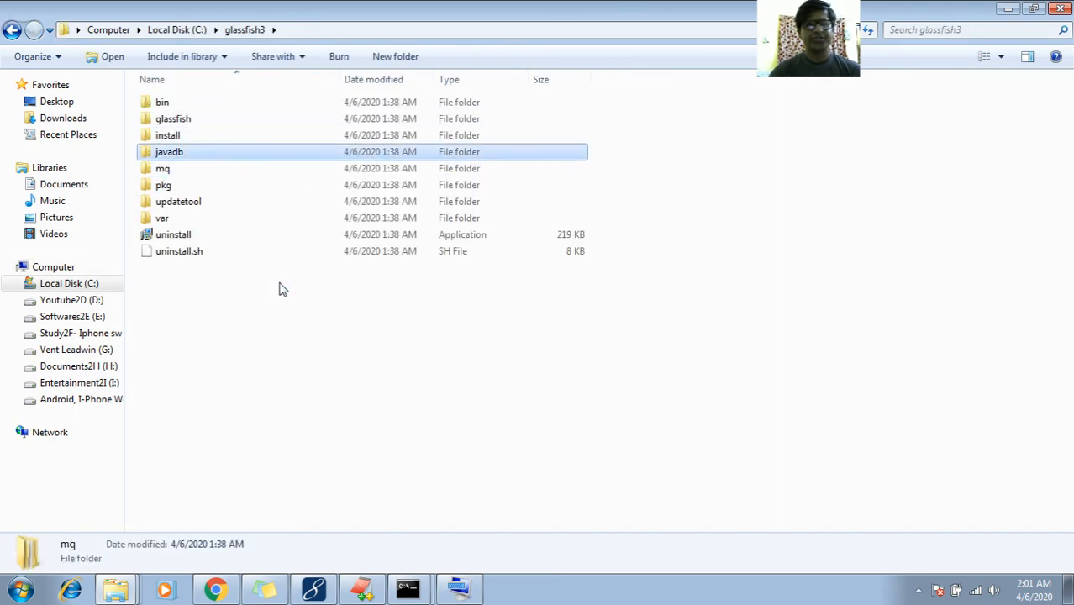
pyautogui.press('Return')
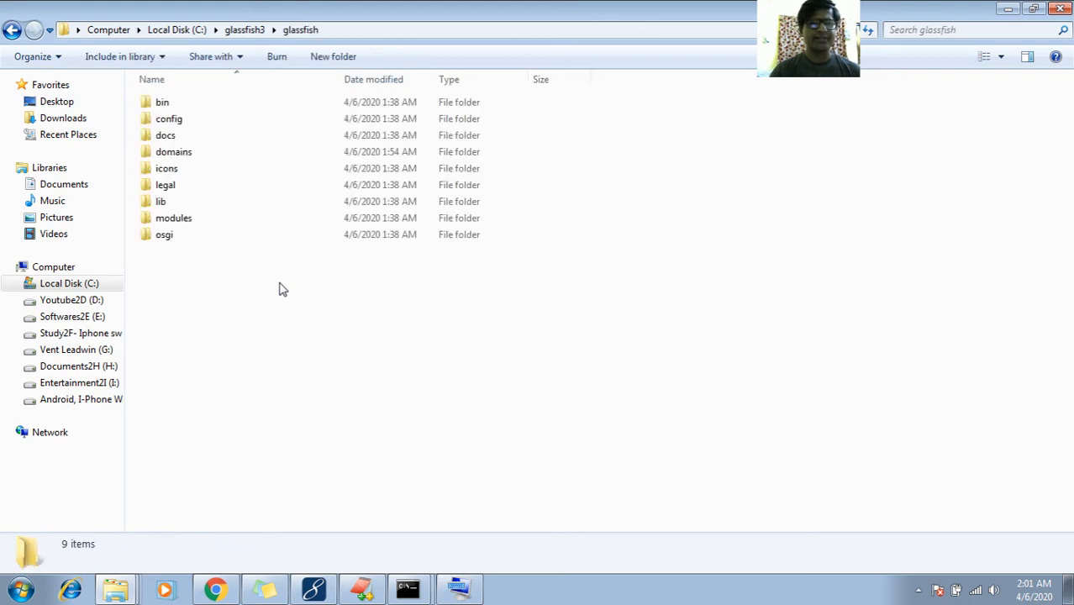
pyautogui.press('Down')
pyautogui.press('Down')
pyautogui.press('Down')
pyautogui.press('Down')
pyautogui.press('Down')
pyautogui.press('Down')
pyautogui.press('Up')
pyautogui.press('Up')
pyautogui.press('Return')
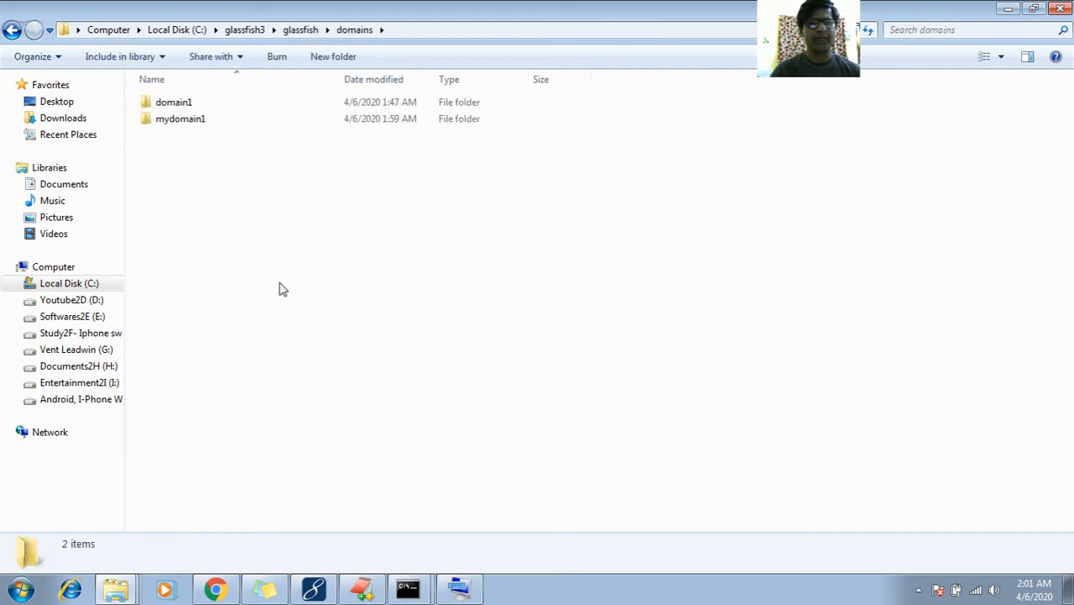
# Open mydomain1's config folder, leaving domain1 alone, and select domain.xml
pyautogui.press('Down')
pyautogui.press('Up')
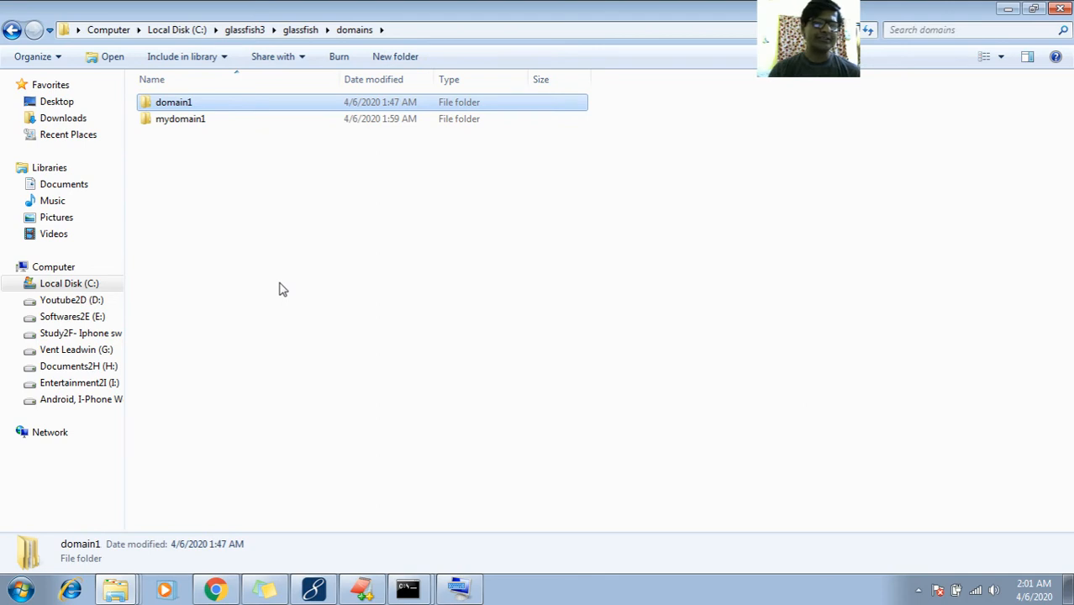
pyautogui.press('Down')
pyautogui.press('Up')
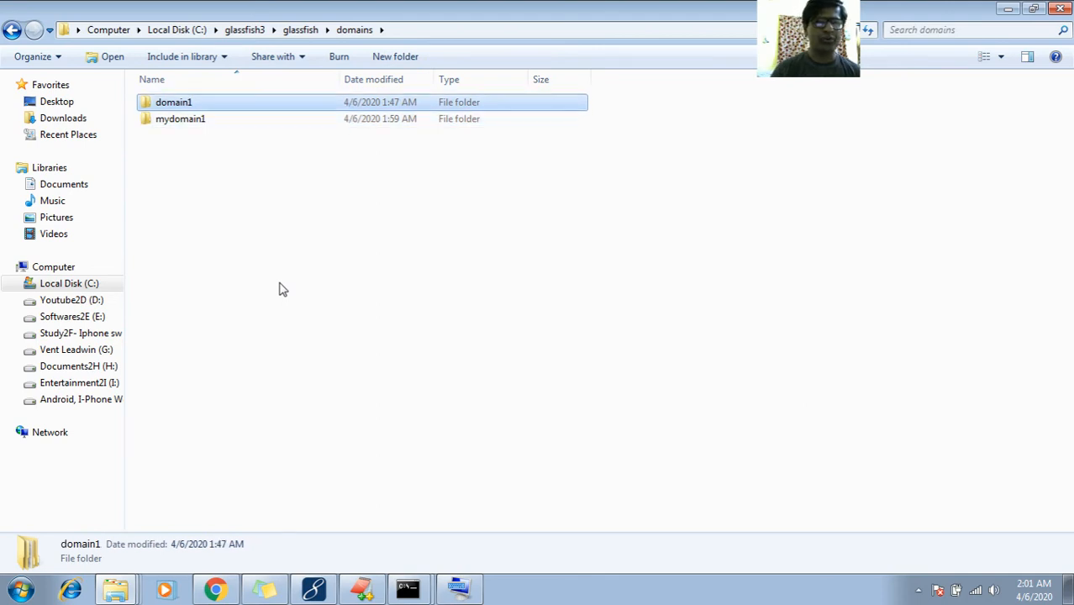
pyautogui.press('Down')
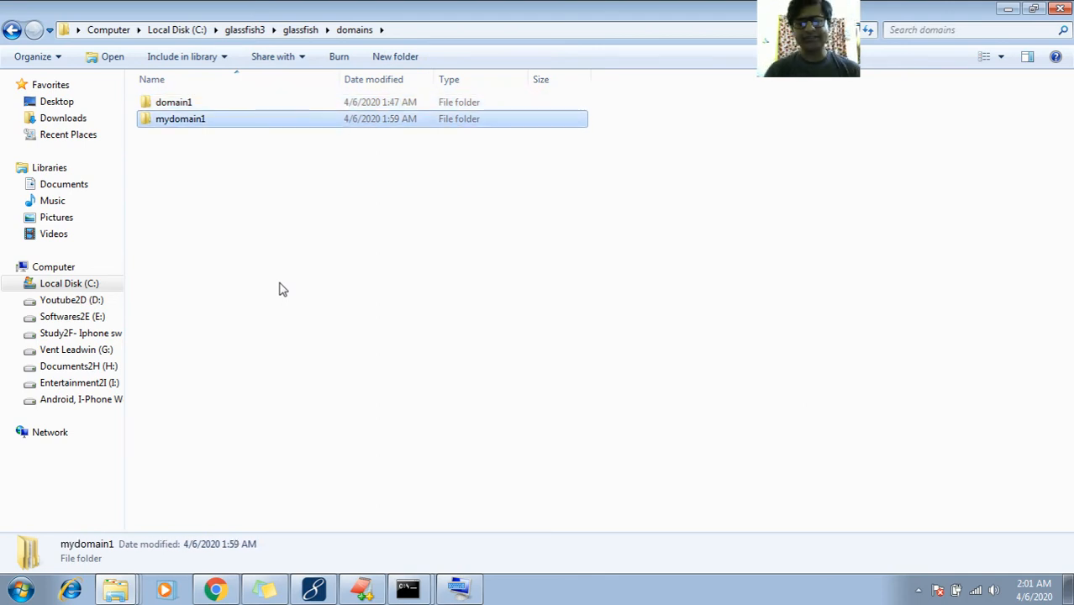
pyautogui.press('Return')
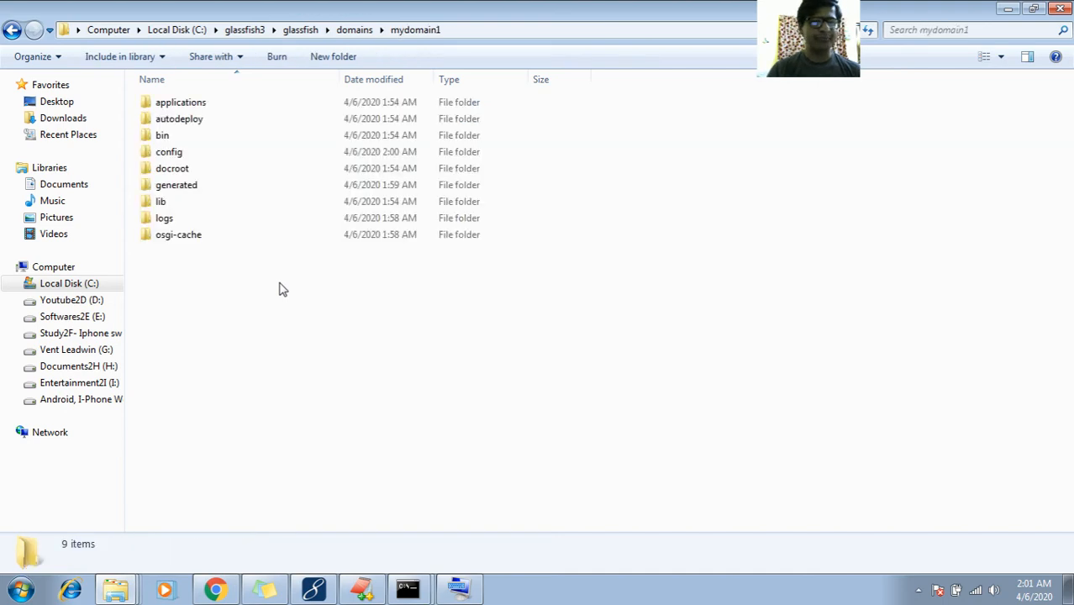
pyautogui.press('Down')
pyautogui.press('Down')
pyautogui.press('Down')
pyautogui.press('Up')
pyautogui.press('Up')
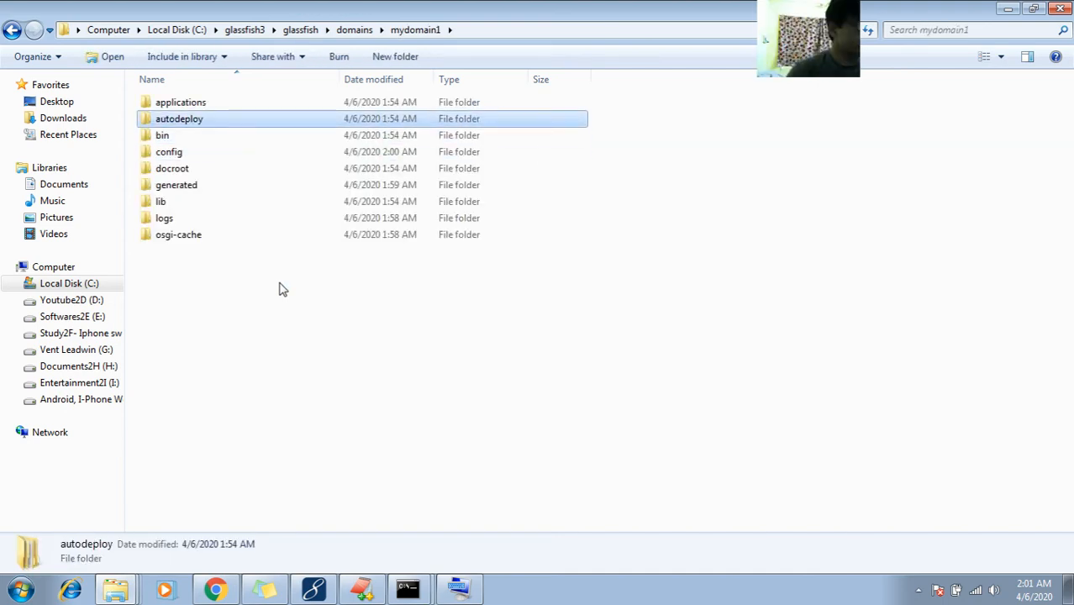
pyautogui.press('Down')
pyautogui.press('Down')
pyautogui.press('Down')
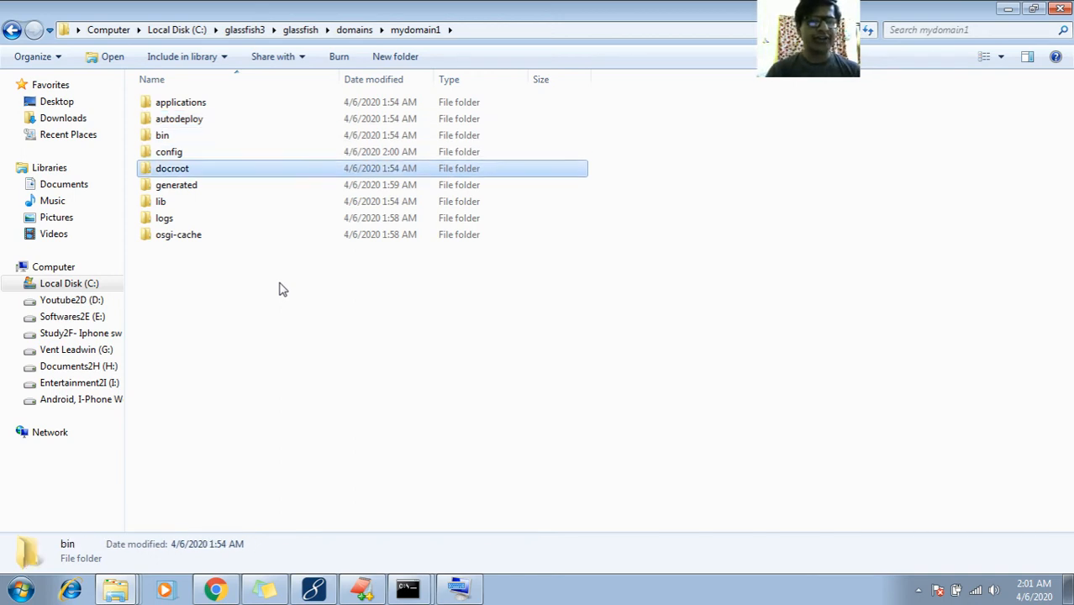
pyautogui.press('Down')
pyautogui.press('Down')
pyautogui.press('Up')
pyautogui.press('Up')
pyautogui.press('Up')
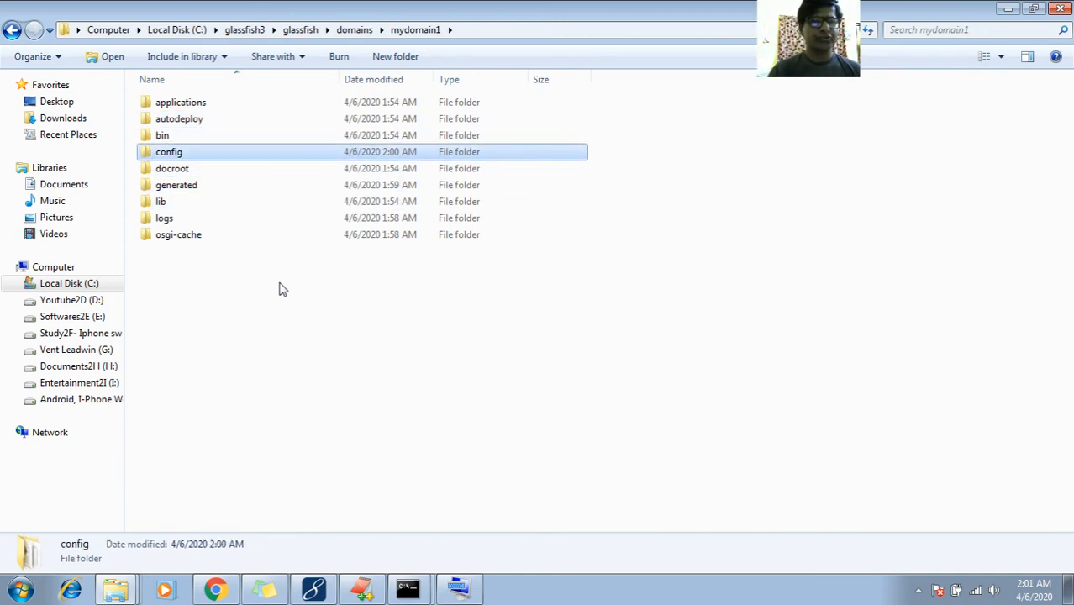
pyautogui.press('Return')
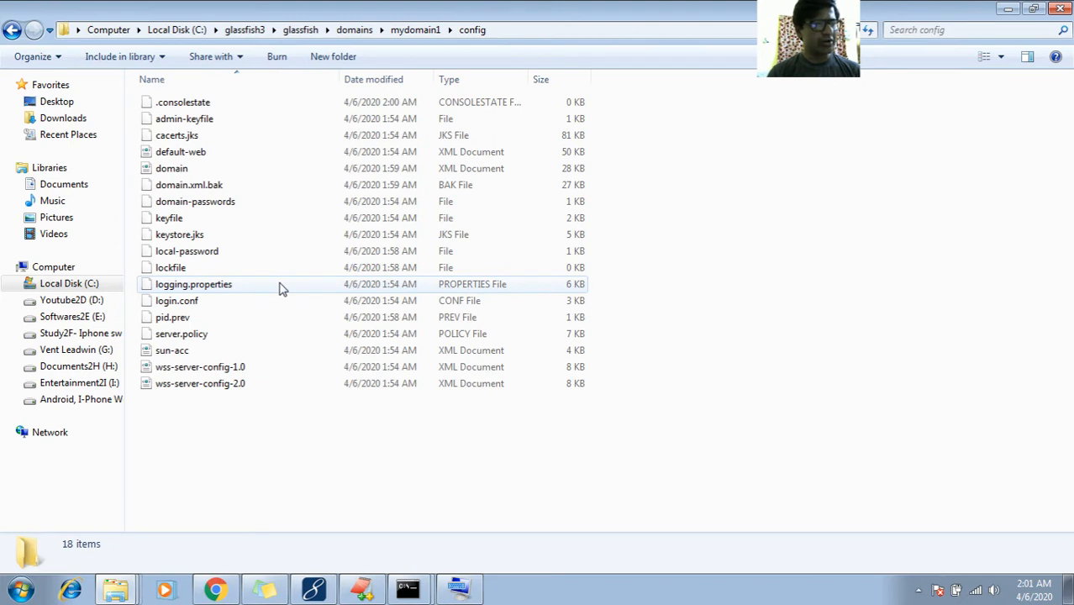
pyautogui.press('Down')
pyautogui.press('Down')
pyautogui.press('Down')
pyautogui.press('Down')
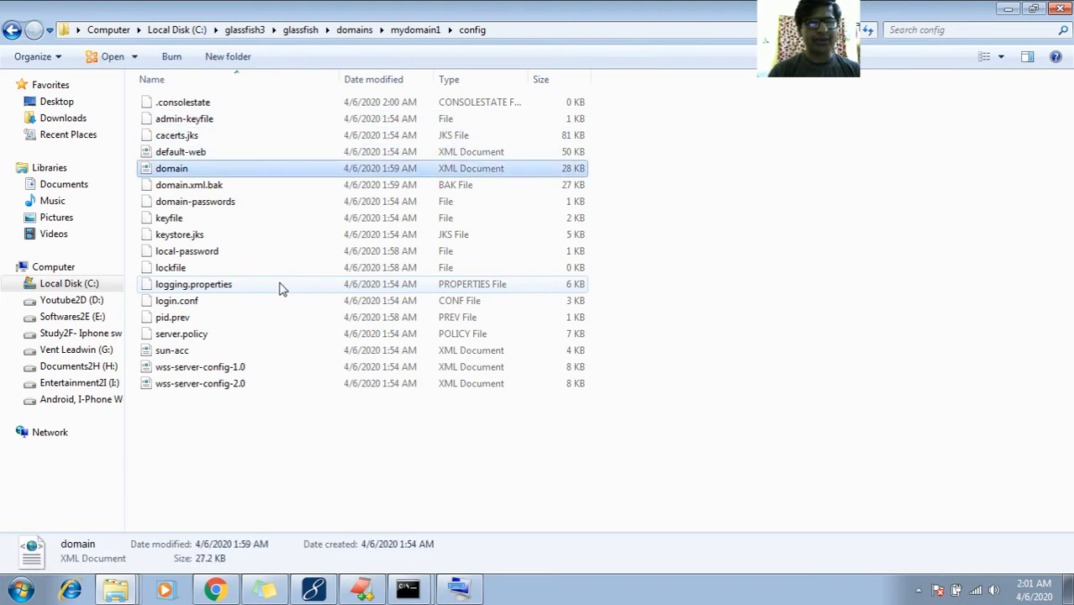
# Open domain.xml in the text editor and search for 8080
pyautogui.press('Menu')
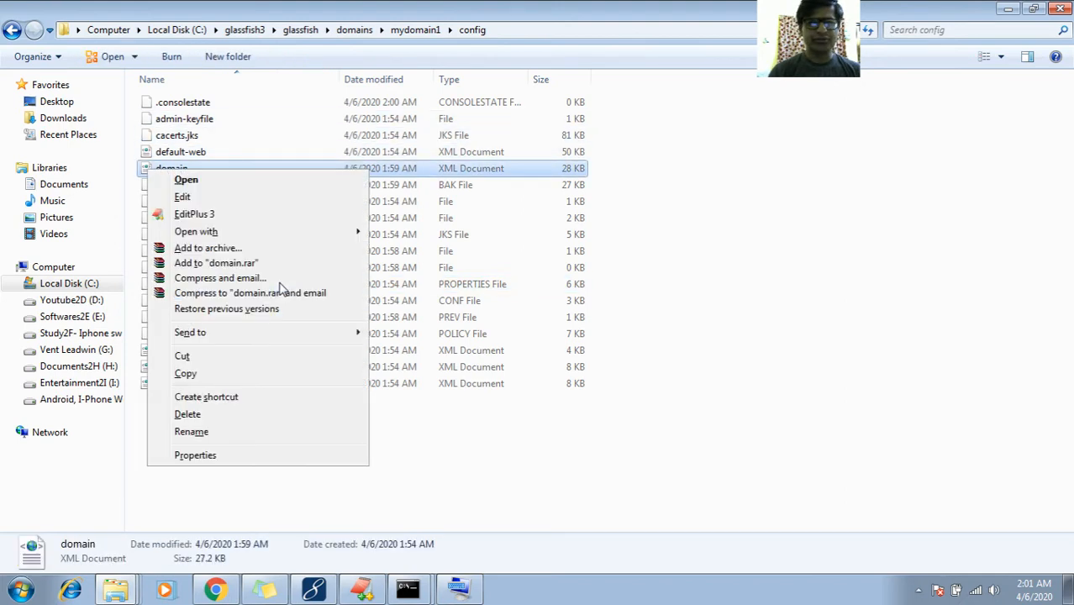
pyautogui.press('Down')
pyautogui.press('Down')
pyautogui.press('Down')
pyautogui.press('Return')
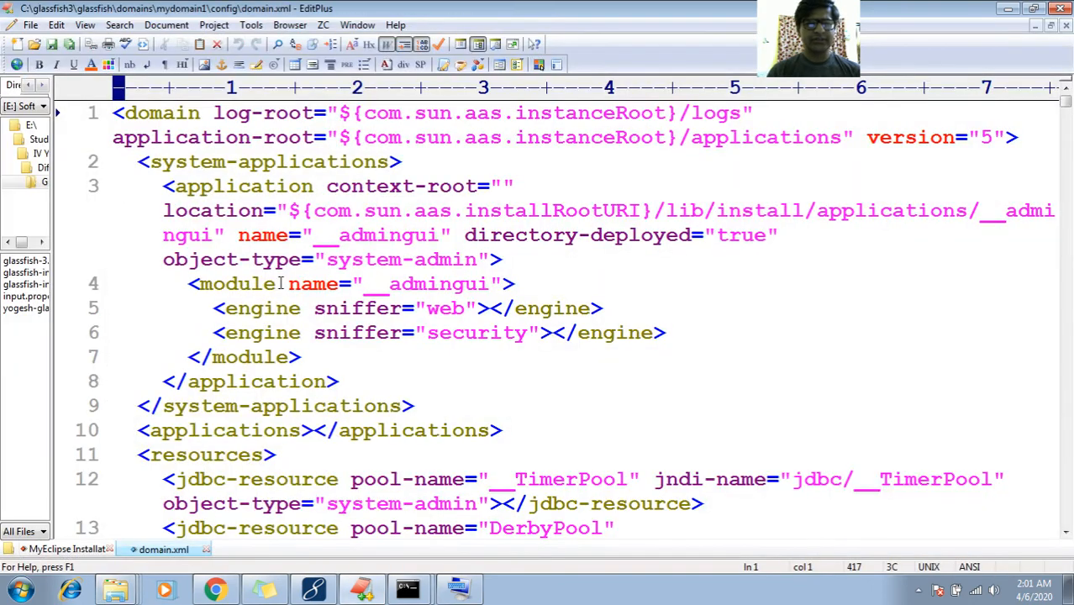
pyautogui.hotkey('ctrl', 'f')
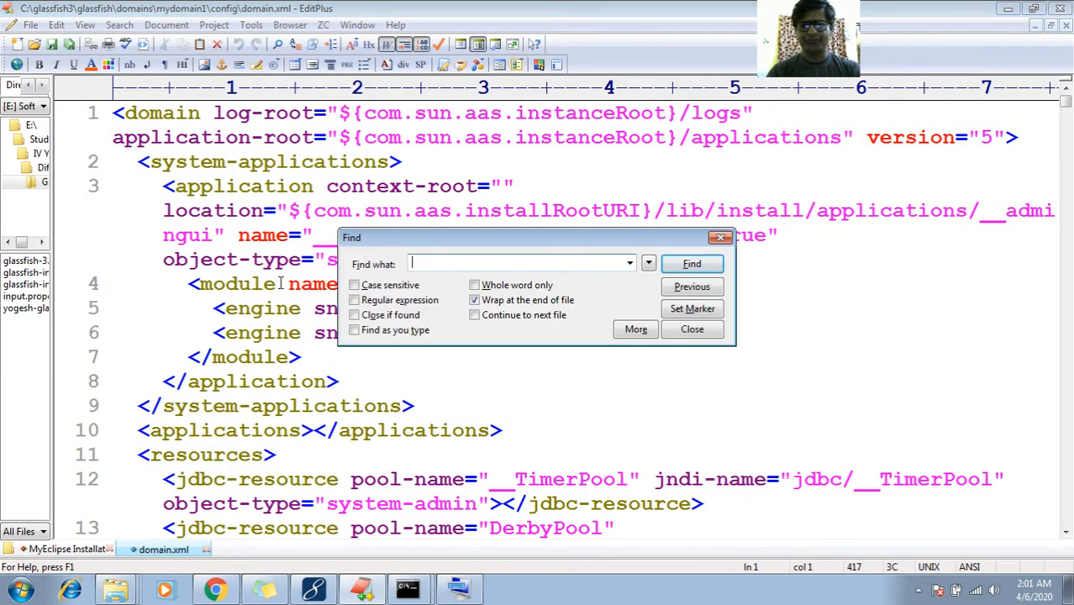
pyautogui.press('Return')
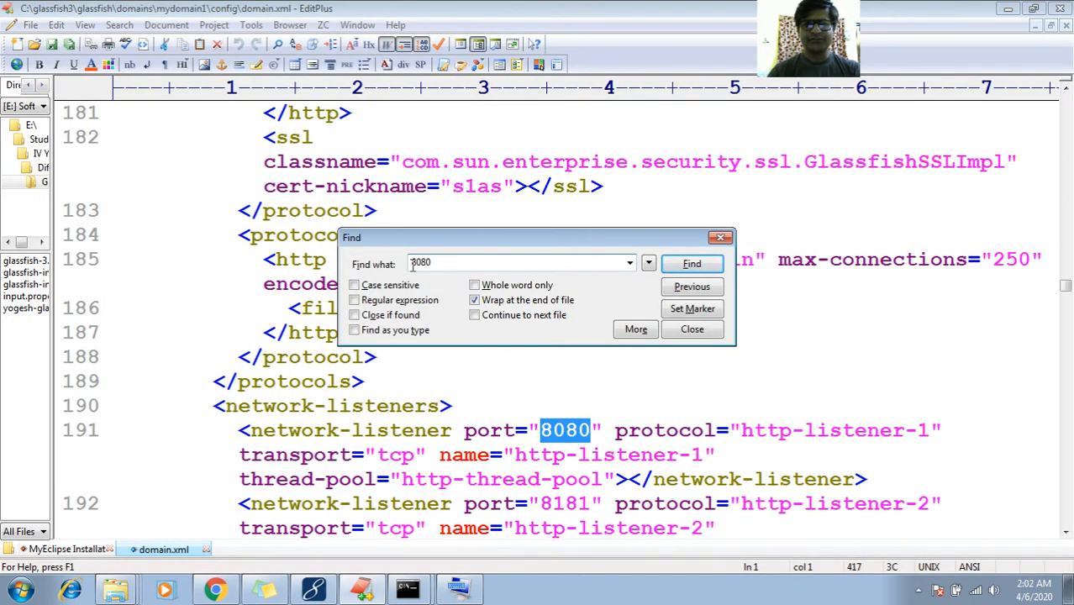
pyautogui.click(720, 238)
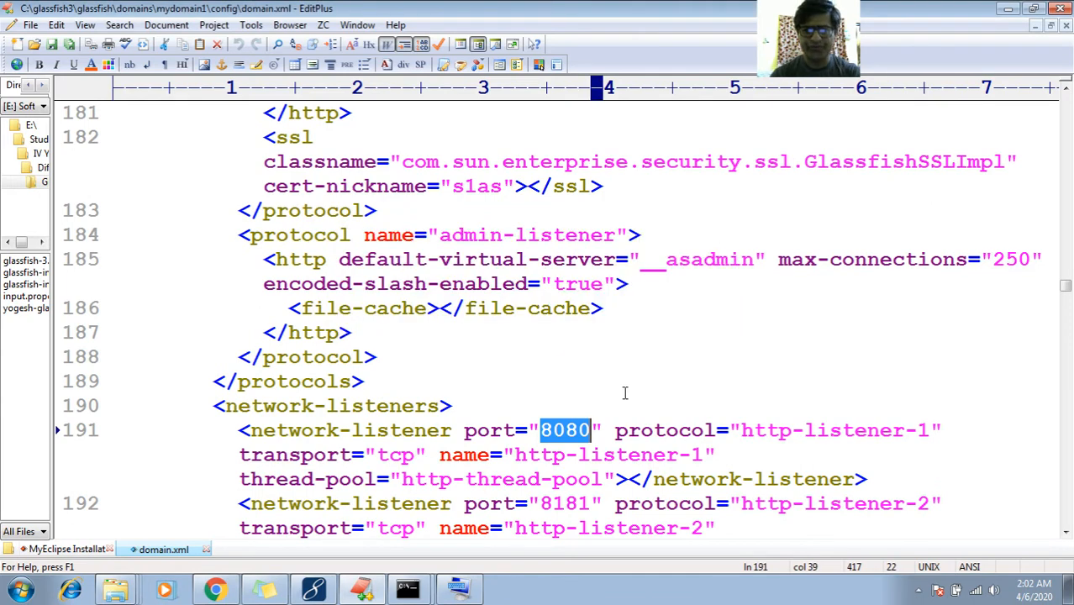
# Change the http-listener-1 port value from 8080 to 6060
pyautogui.click(515, 456)
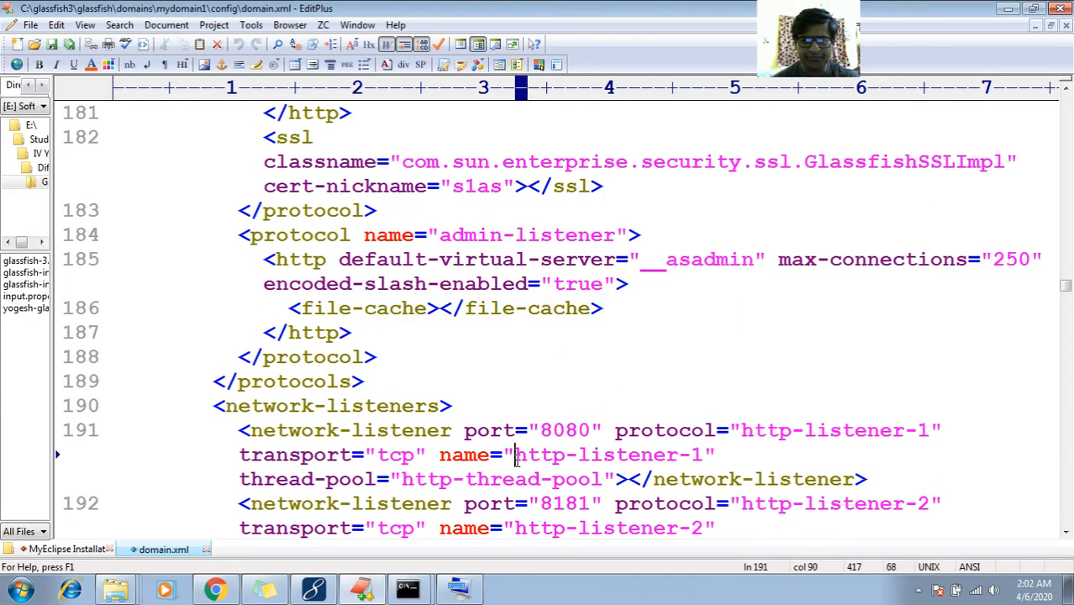
pyautogui.hotkey('shift', 'Right')
pyautogui.hotkey('shift', 'Right')
pyautogui.hotkey('shift', 'Right')
pyautogui.hotkey('shift', 'Right')
pyautogui.hotkey('shift', 'Right')
pyautogui.hotkey('shift', 'Right')
pyautogui.hotkey('shift', 'Right')
pyautogui.hotkey('shift', 'Right')
pyautogui.hotkey('shift', 'Right')
pyautogui.hotkey('shift', 'Right')
pyautogui.hotkey('shift', 'Right')
pyautogui.hotkey('shift', 'Right')
pyautogui.hotkey('shift', 'Right')
pyautogui.hotkey('shift', 'Right')
pyautogui.hotkey('shift', 'Right')
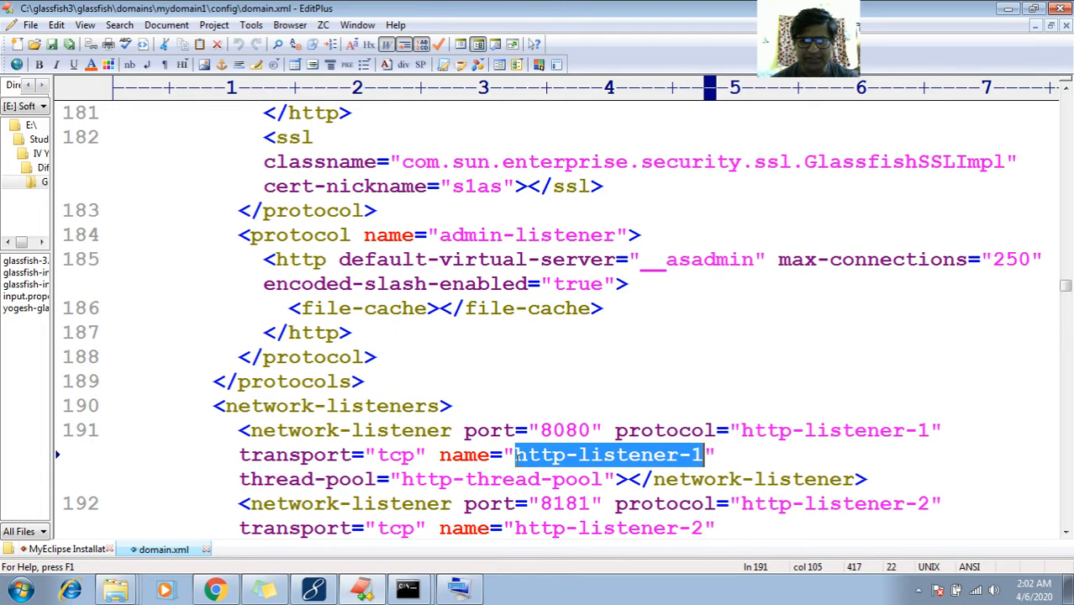
pyautogui.doubleClick(565, 431)
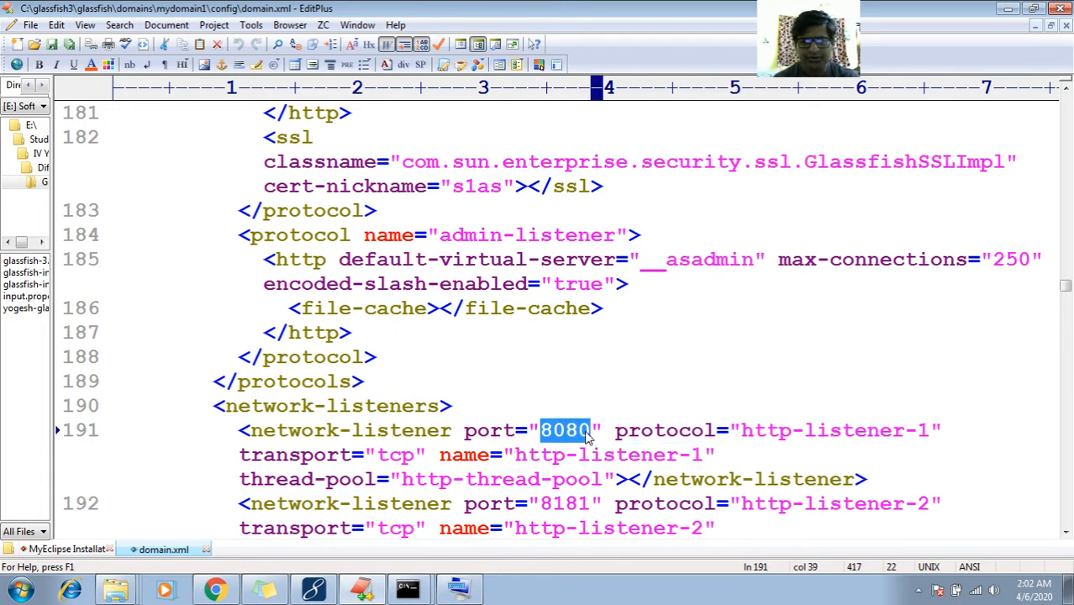
pyautogui.write('6060')
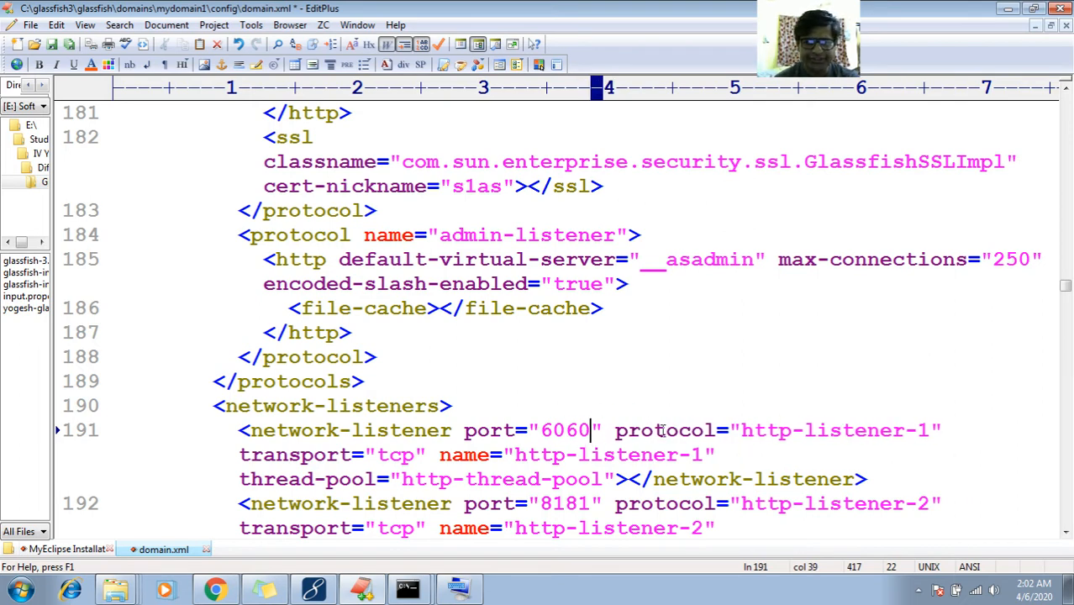
pyautogui.scroll(-1, 614, 225)
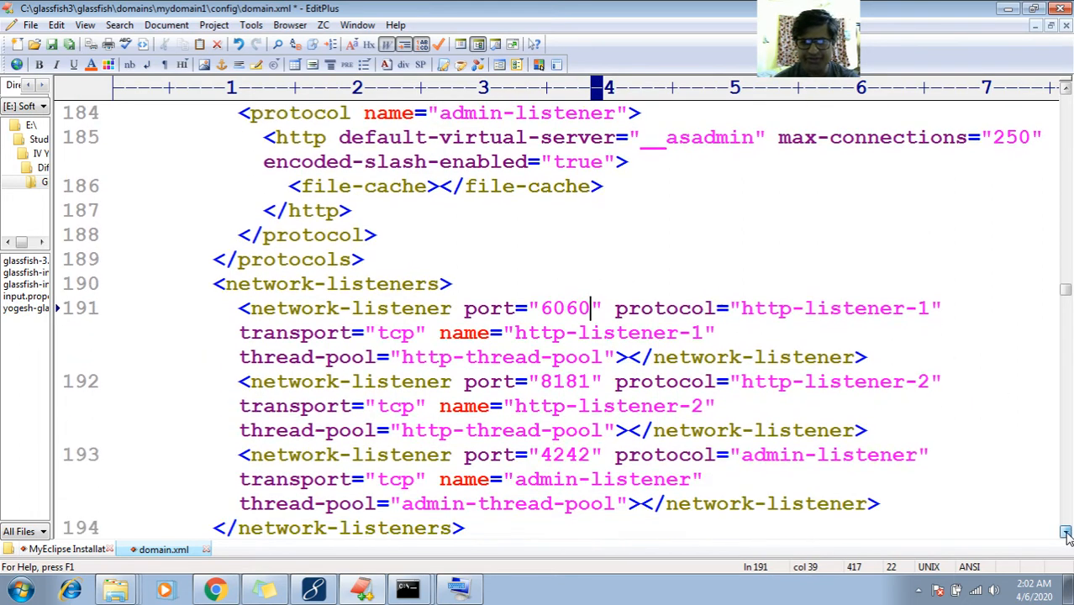
# Save domain.xml and close its tab
pyautogui.click(69, 44)
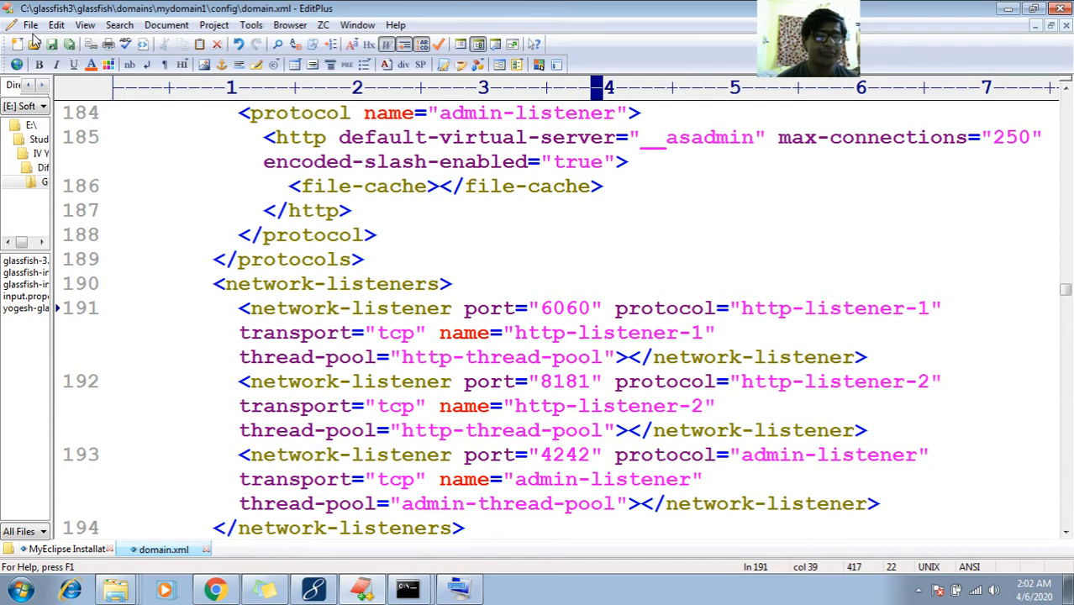
pyautogui.click(31, 26)
pyautogui.click(51, 122)
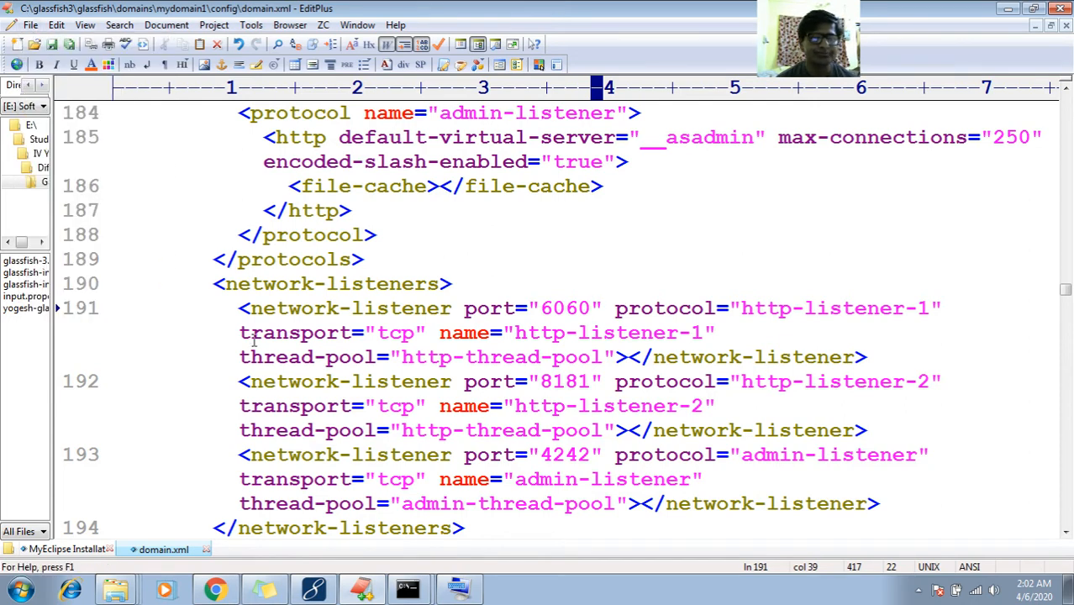
pyautogui.click(206, 549)
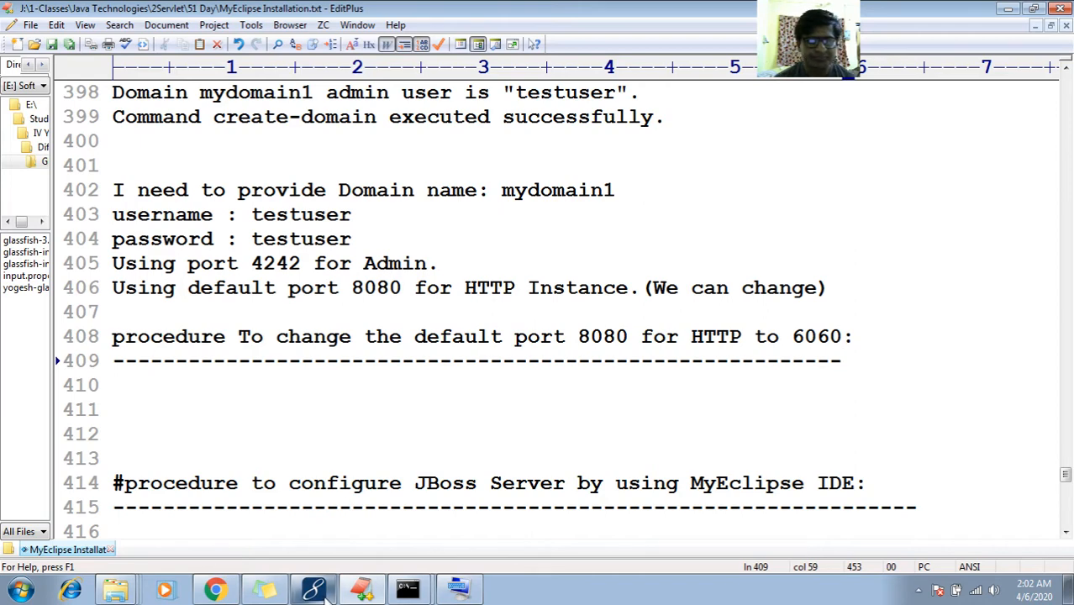
# Copy the path C:\glassfish3\glassfish\domains\mydomain1\config\domain.xml from Explorer and paste it on line 410
pyautogui.click(215, 392)
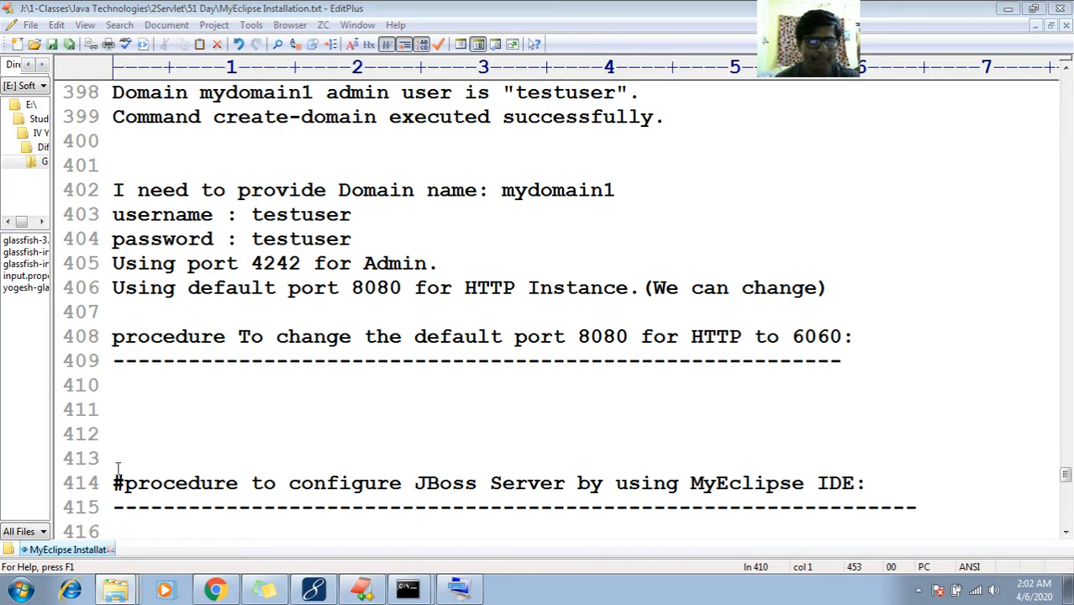
pyautogui.click(100, 560)
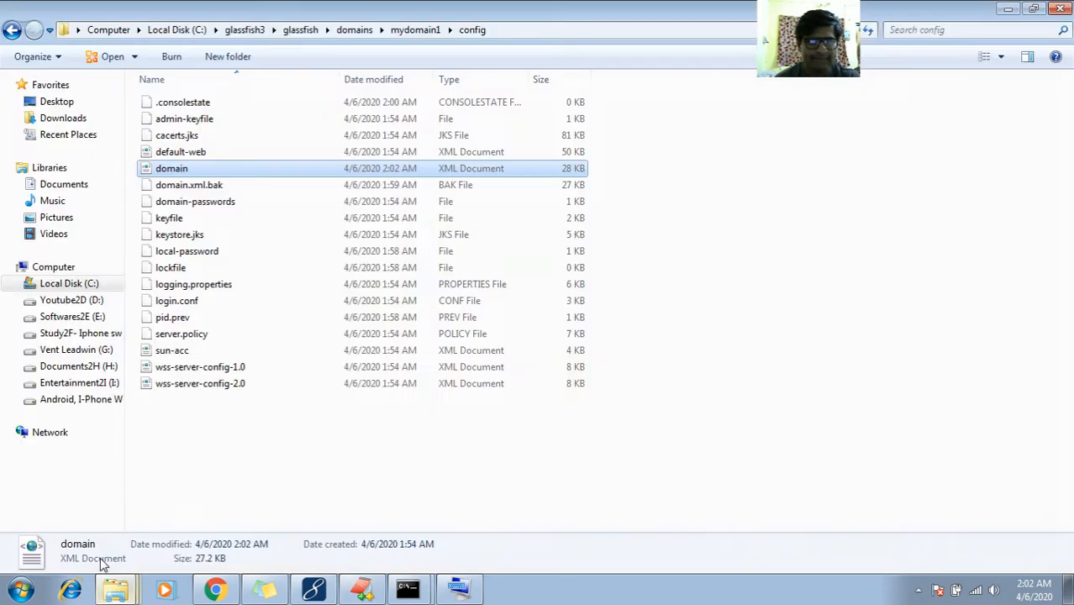
pyautogui.click(525, 30)
pyautogui.write('\\domains\\mydomain1\\config\\do')
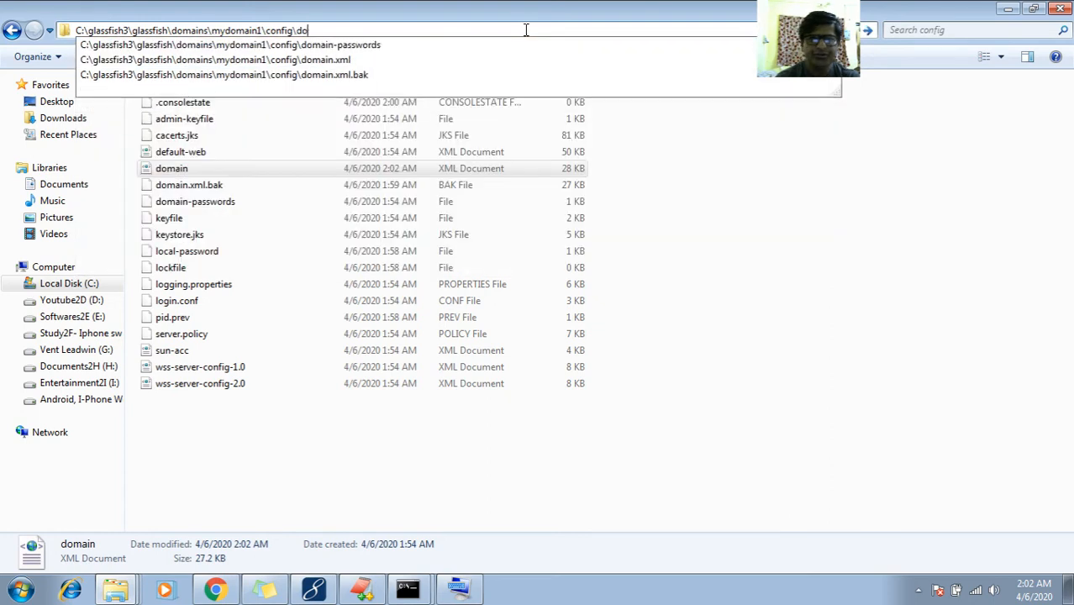
pyautogui.write('m')
pyautogui.press('Down')
pyautogui.press('Down')
pyautogui.hotkey('ctrl', 'c')
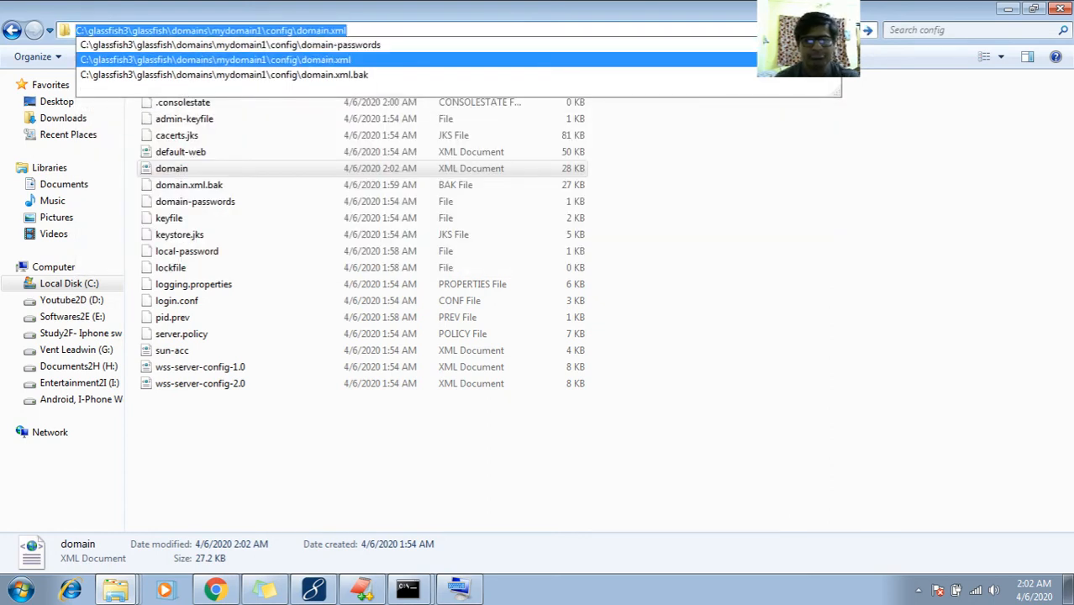
pyautogui.click(498, 206)
pyautogui.click(498, 205)
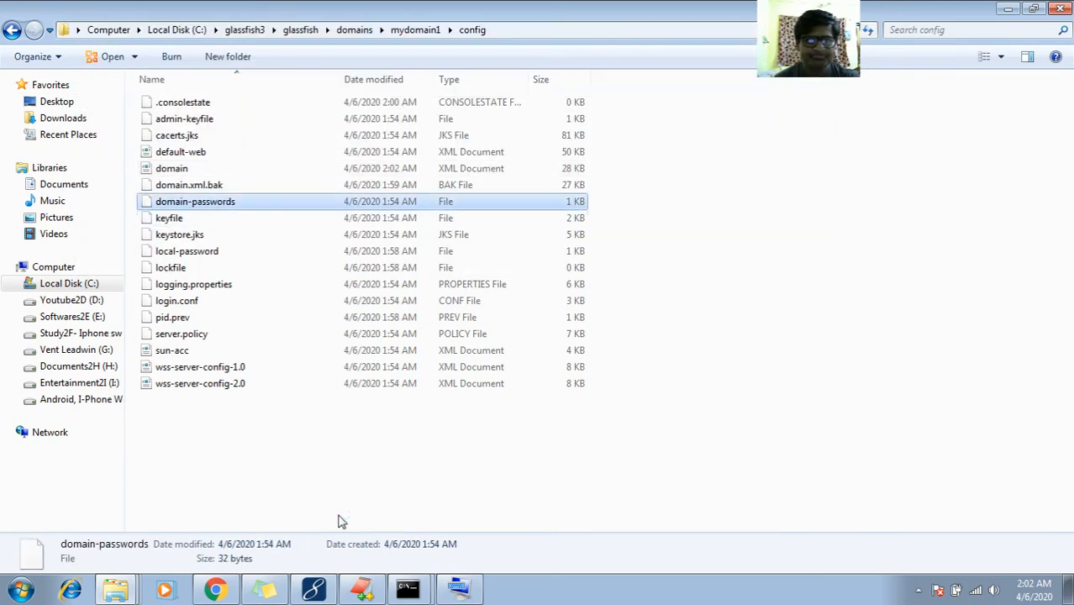
pyautogui.click(361, 590)
pyautogui.hotkey('ctrl', 'v')
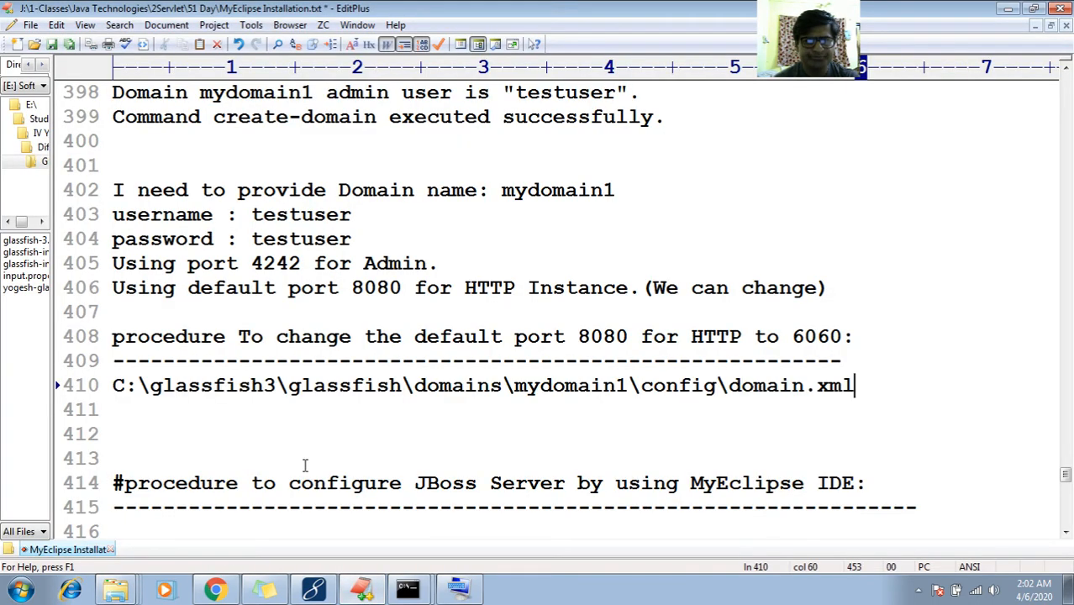
# Add a note to change the first http-listener port number 8080 to 6060
pyautogui.press('Return')
pyautogui.press('Return')
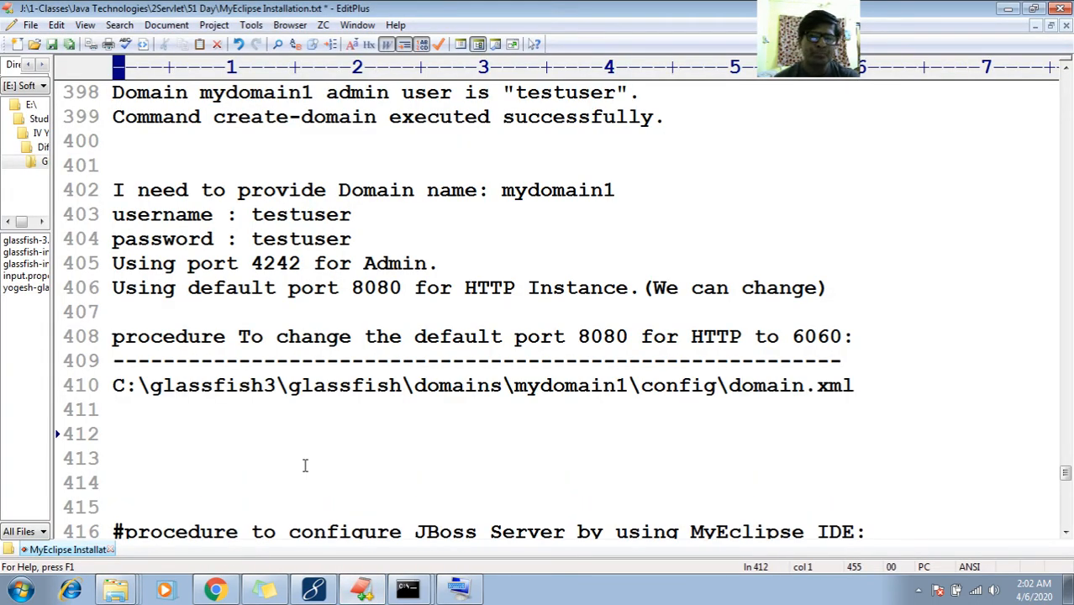
pyautogui.write('Change ')
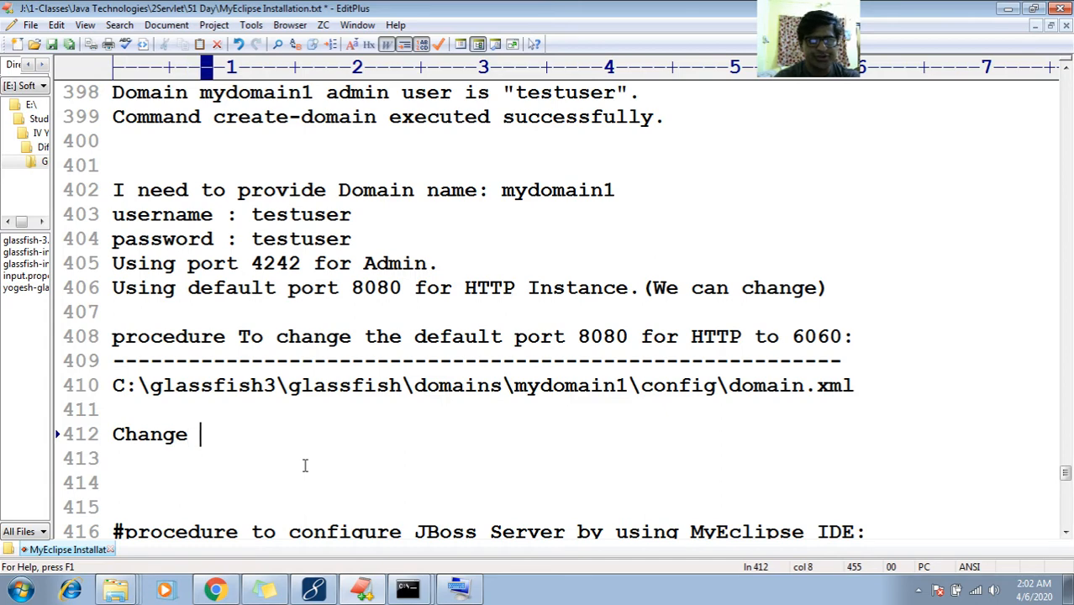
pyautogui.write('First H')
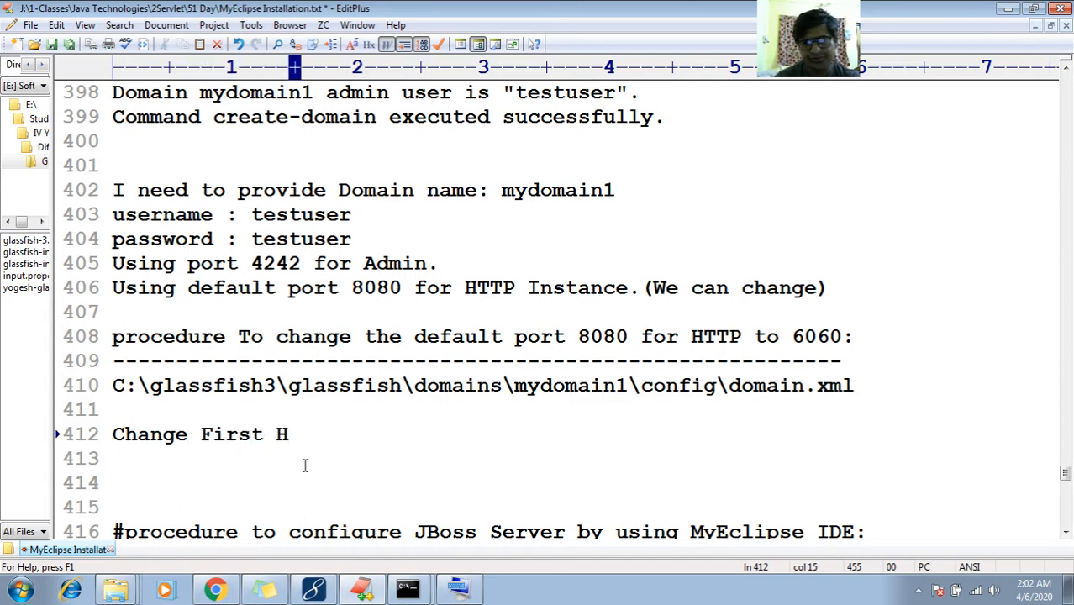
pyautogui.press('BackSpace')
pyautogui.write('http')
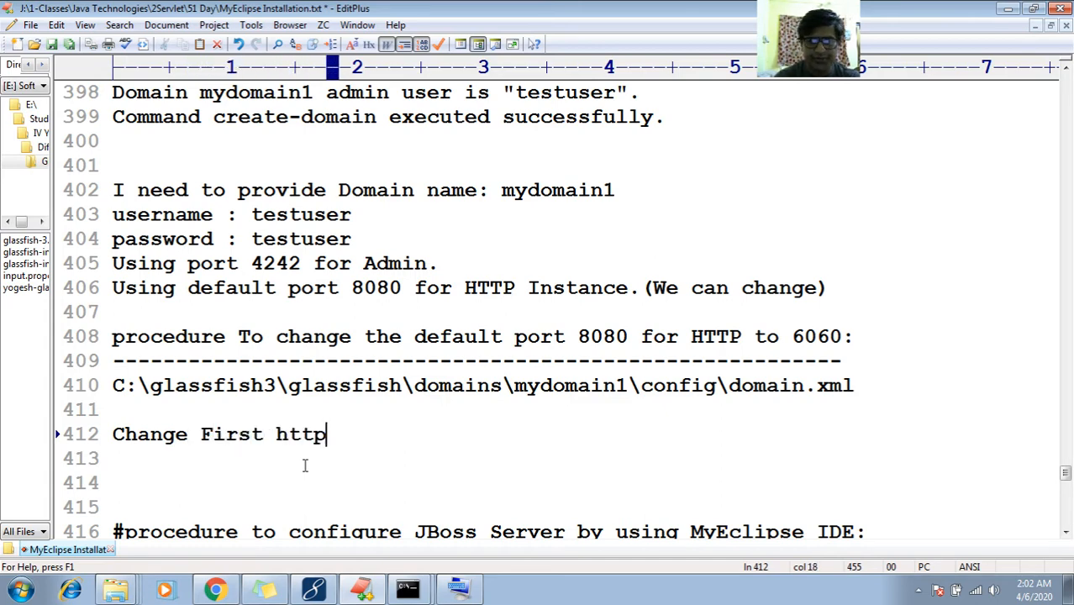
pyautogui.write('-listener')
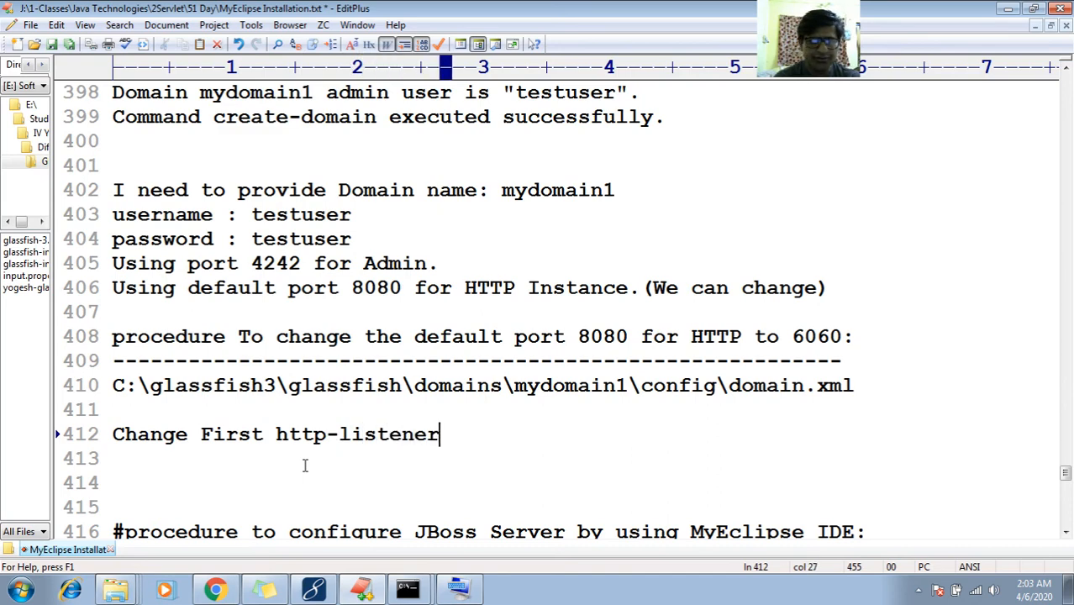
pyautogui.write(' port number ')
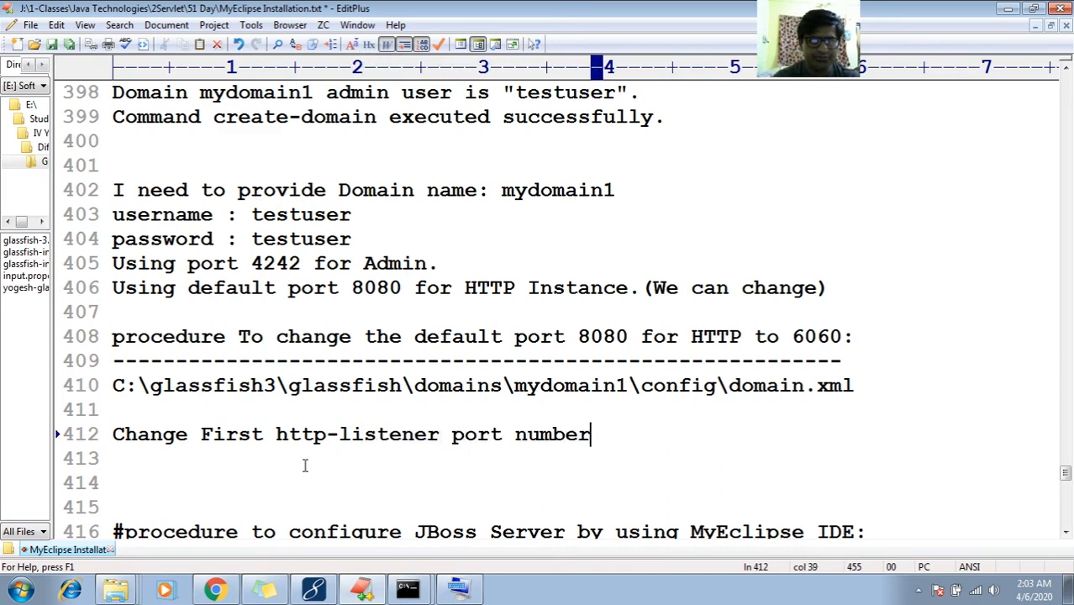
pyautogui.write('8080 to ')
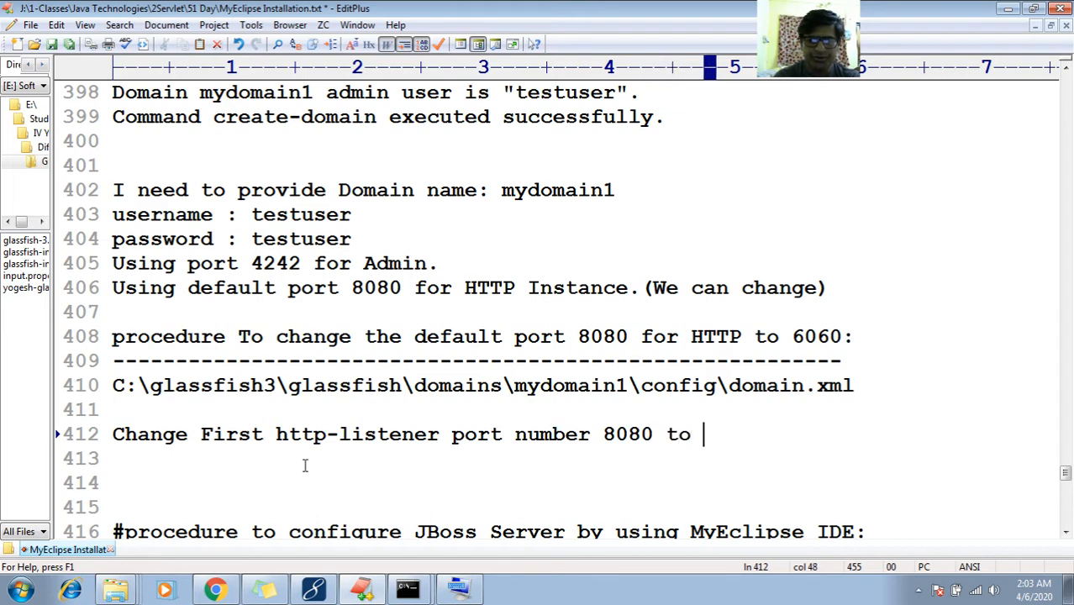
pyautogui.write('6060(')
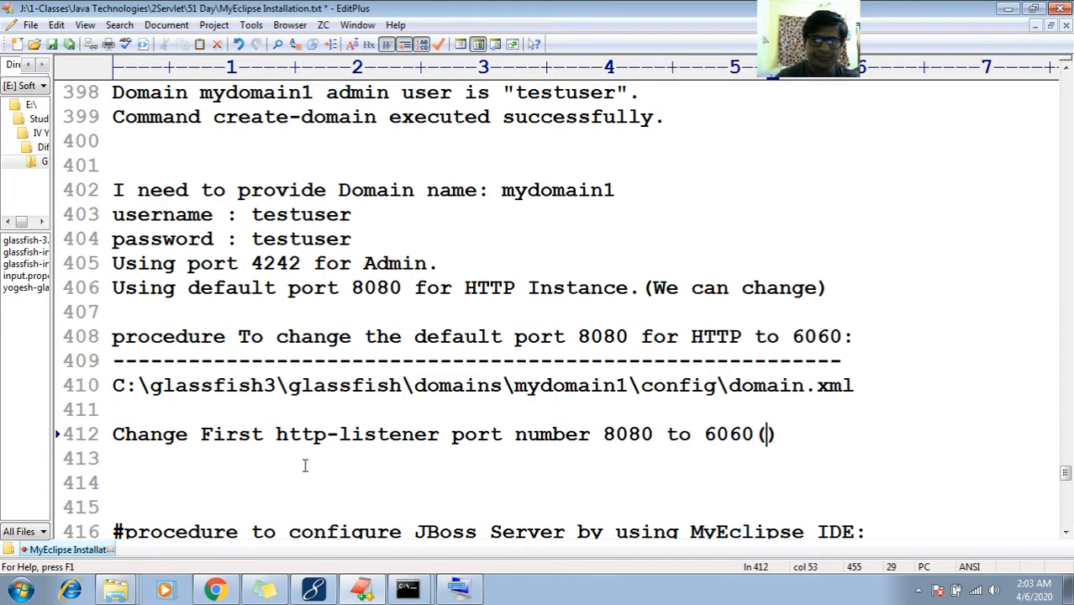
pyautogui.write('UR choic')
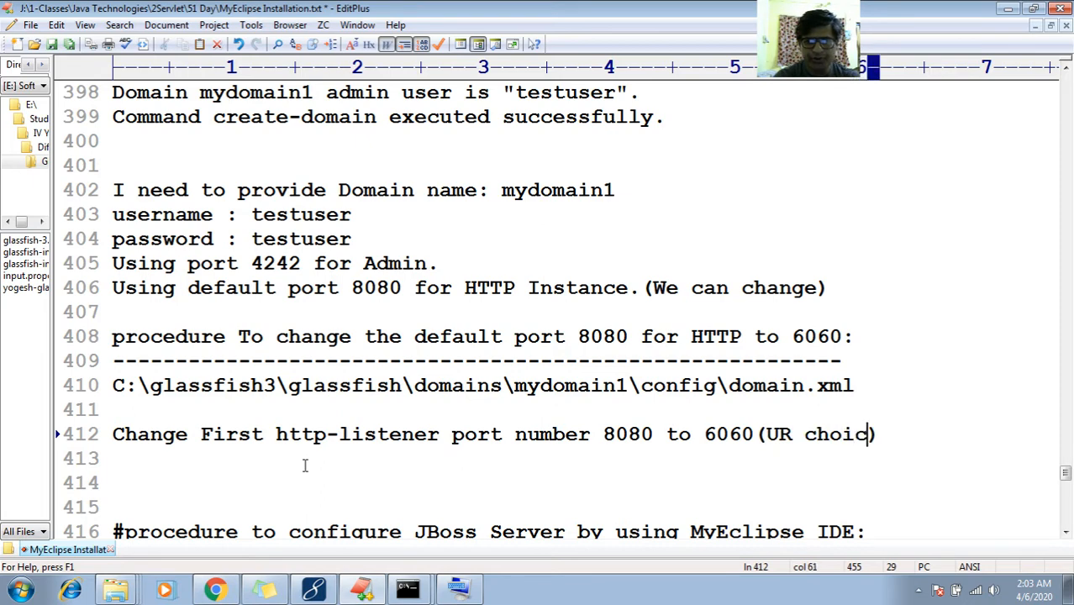
pyautogui.write('e post')
pyautogui.press('BackSpace')
pyautogui.press('BackSpace')
pyautogui.press('BackSpace')
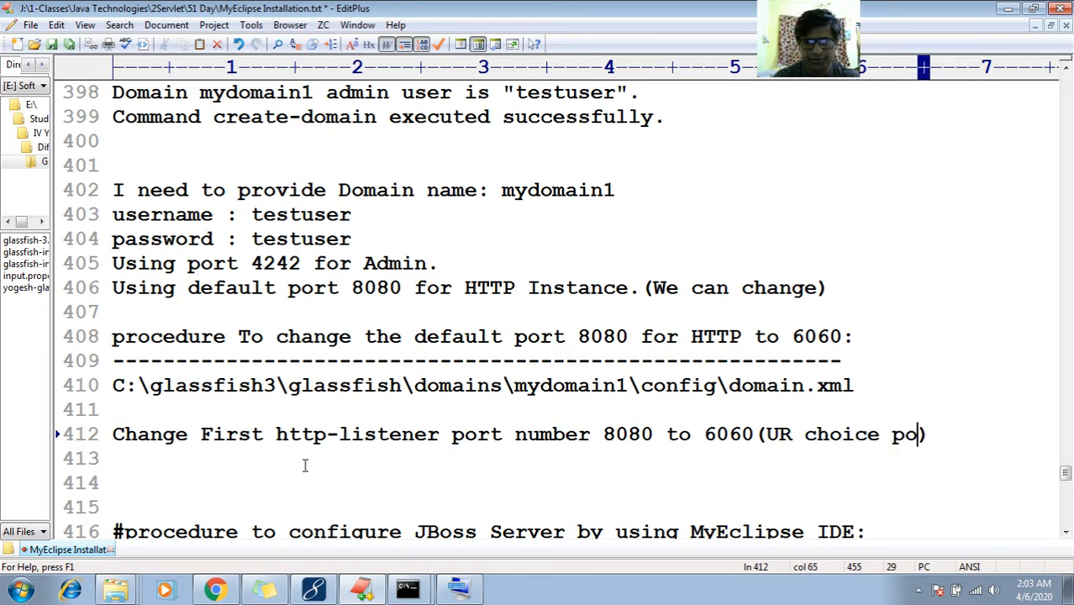
pyautogui.write('r ')
pyautogui.write(' no.')
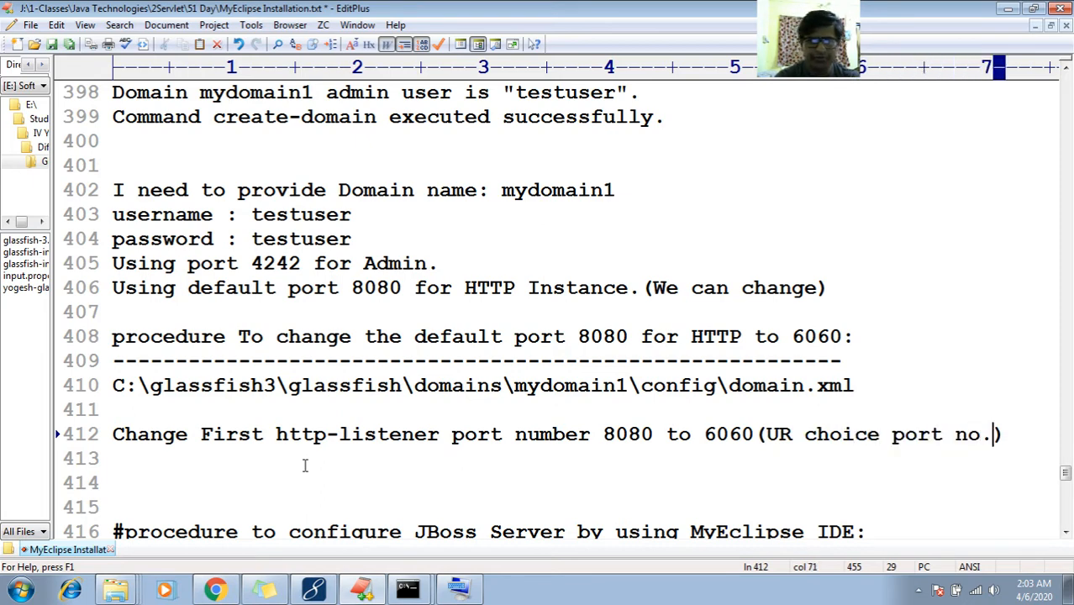
# Add the line 'and save the domain.xml file.' below the port note
pyautogui.press('Return')
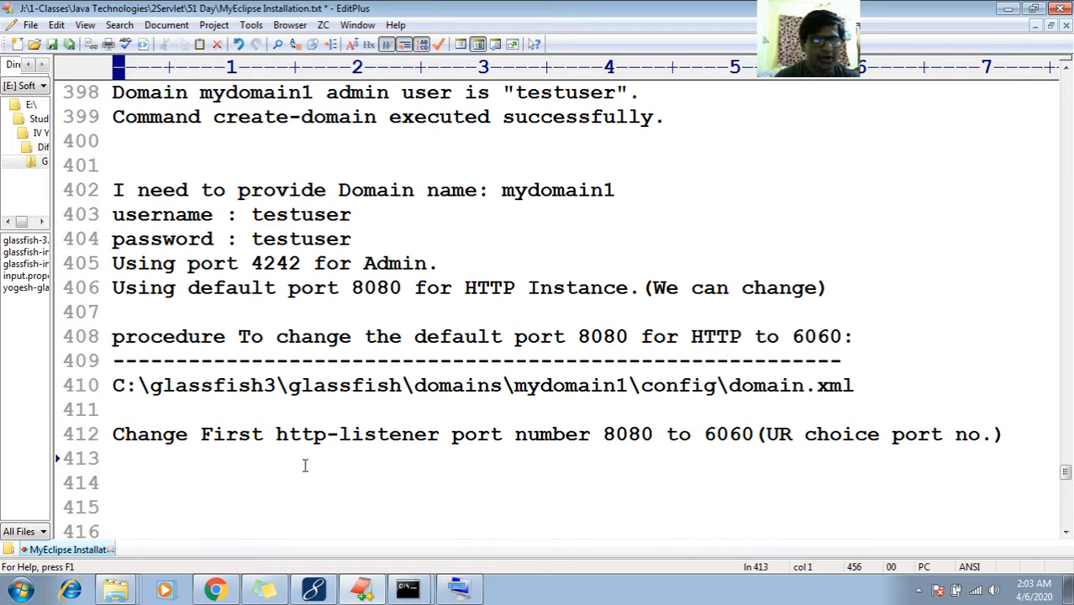
pyautogui.write('and sva')
pyautogui.press('BackSpace')
pyautogui.press('BackSpace')
pyautogui.write('a')
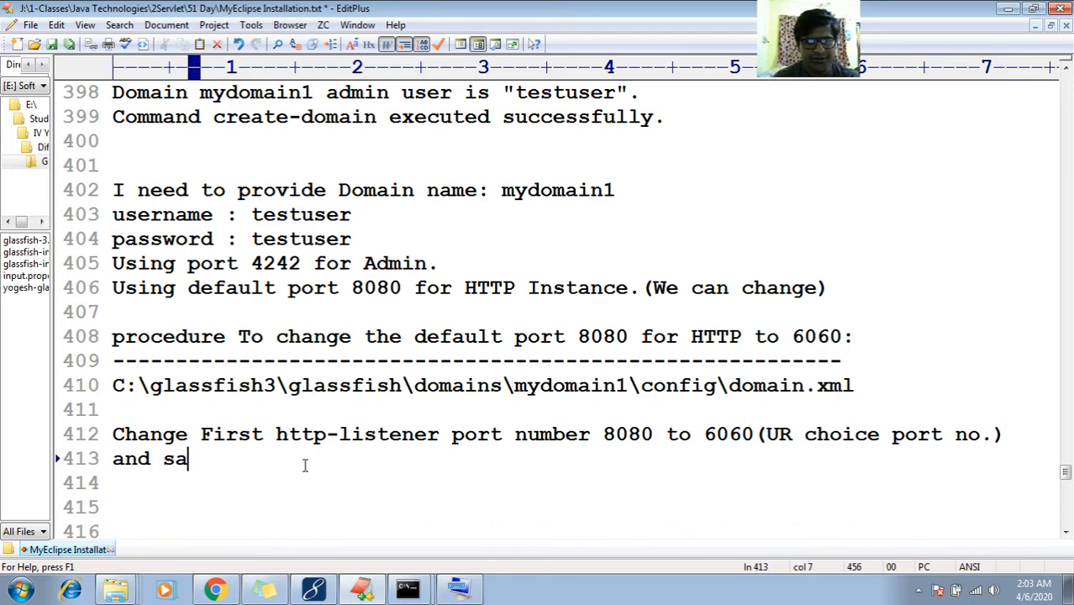
pyautogui.write('ve the domain')
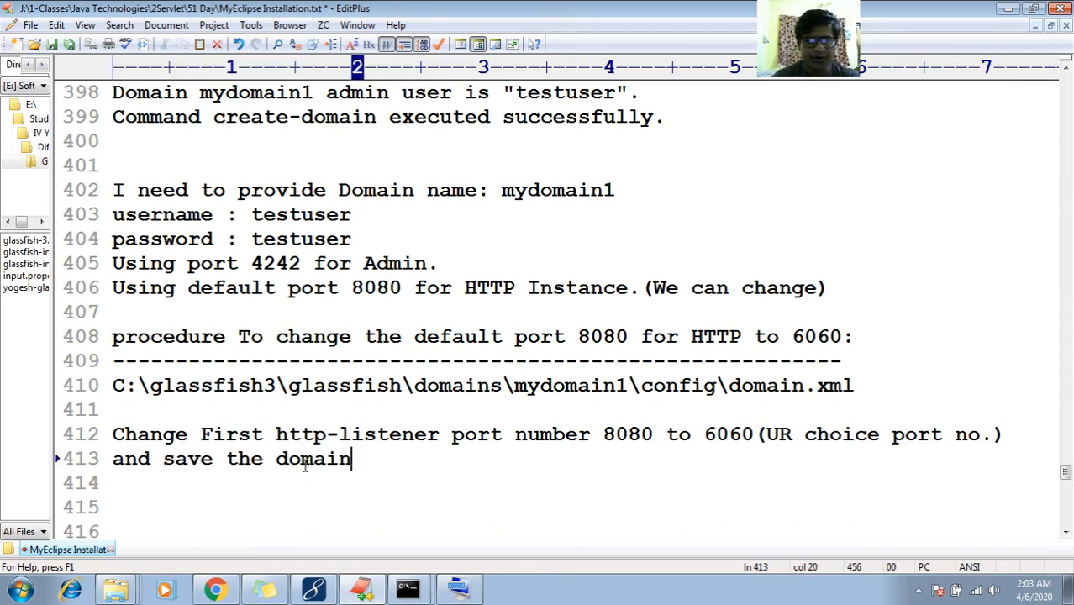
pyautogui.write('.xml file')
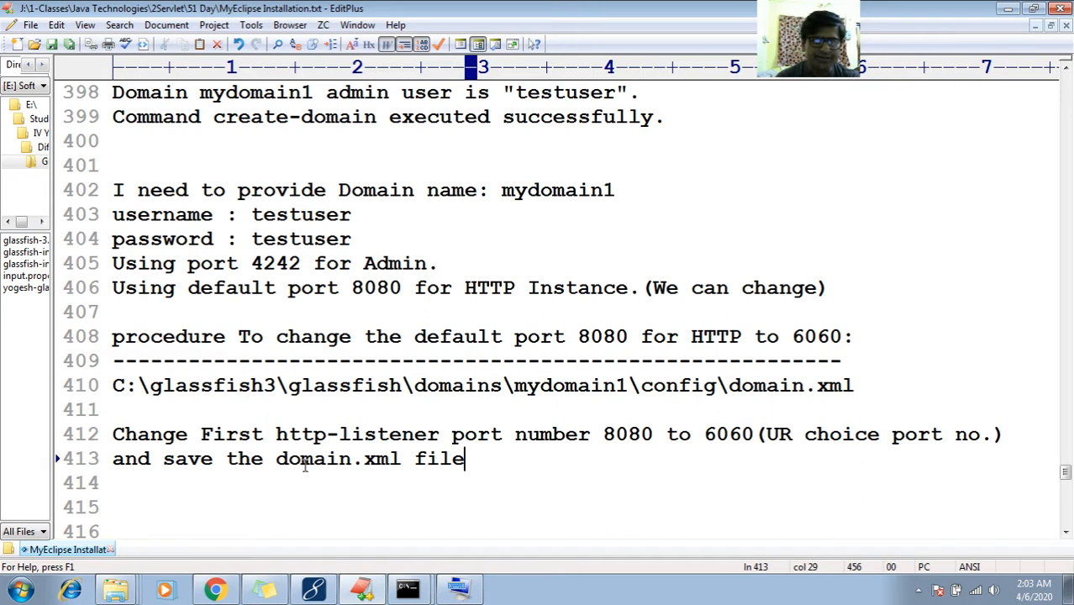
pyautogui.write('.')
# Insert blank lines before the JBoss procedure for a new heading
pyautogui.press('Down')
pyautogui.press('Down')
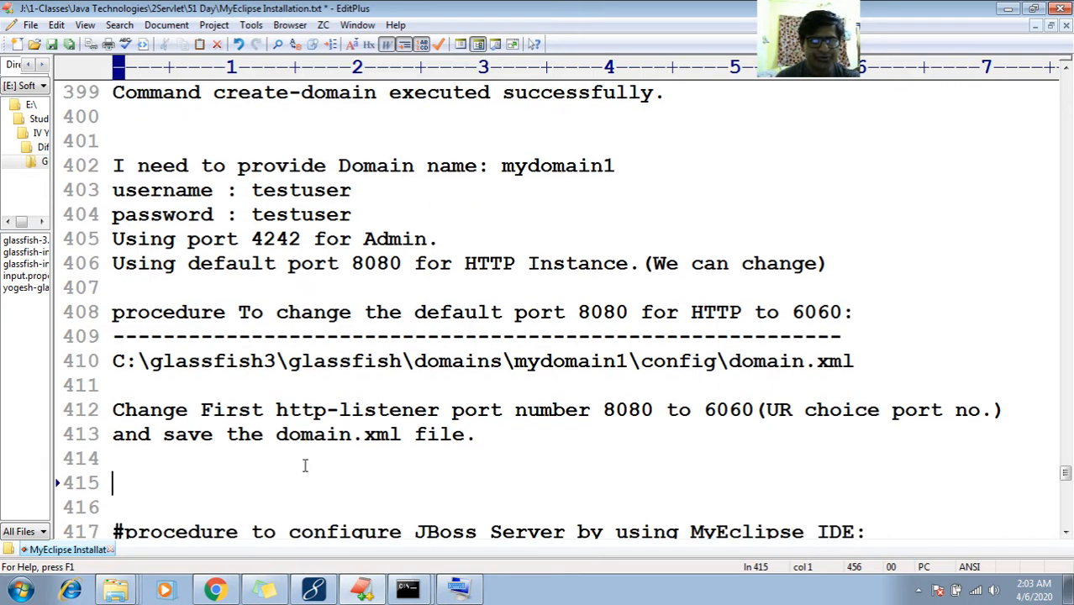
pyautogui.scroll(-1, 305, 465)
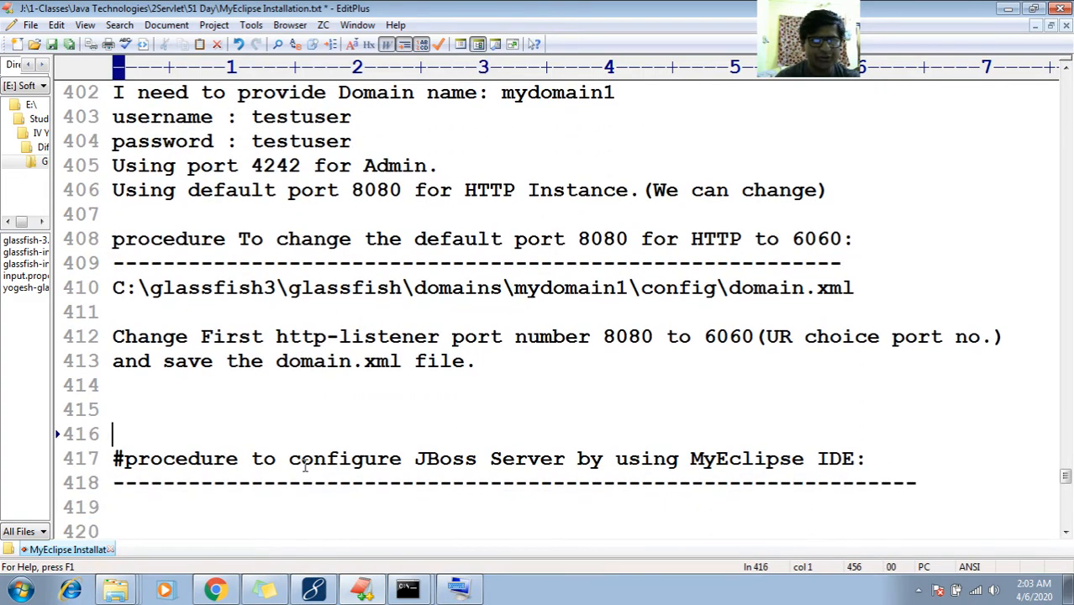
pyautogui.press('Return')
pyautogui.press('Return')
pyautogui.press('Return')
pyautogui.press('Up')
pyautogui.press('Up')
pyautogui.press('Up')
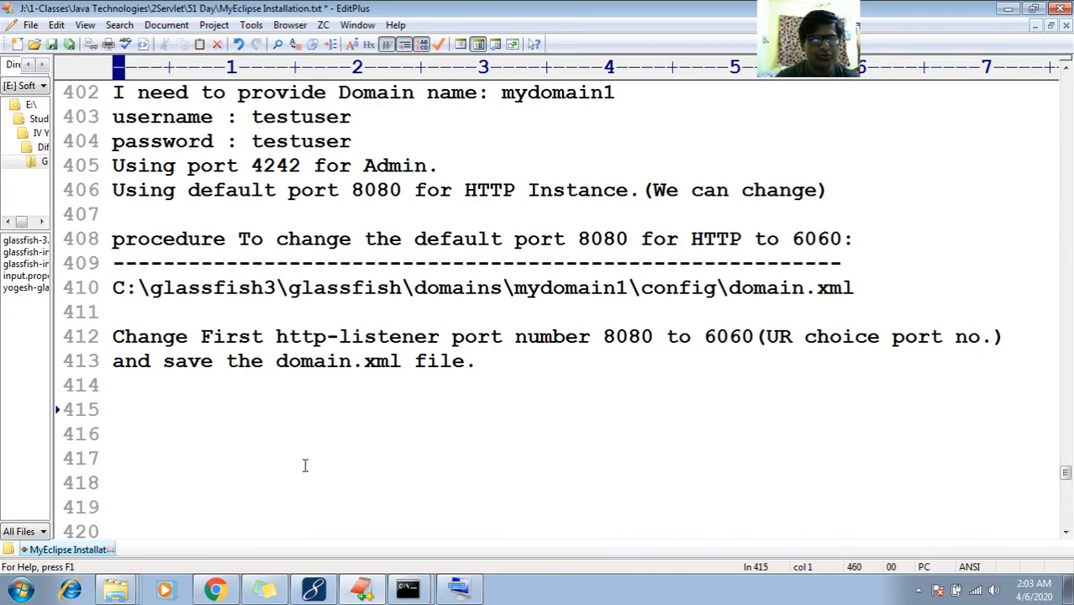
pyautogui.press('Return')
# Type 'Step 3)' and select the earlier procedure heading's text after 'to'
pyautogui.write('Step 3)')
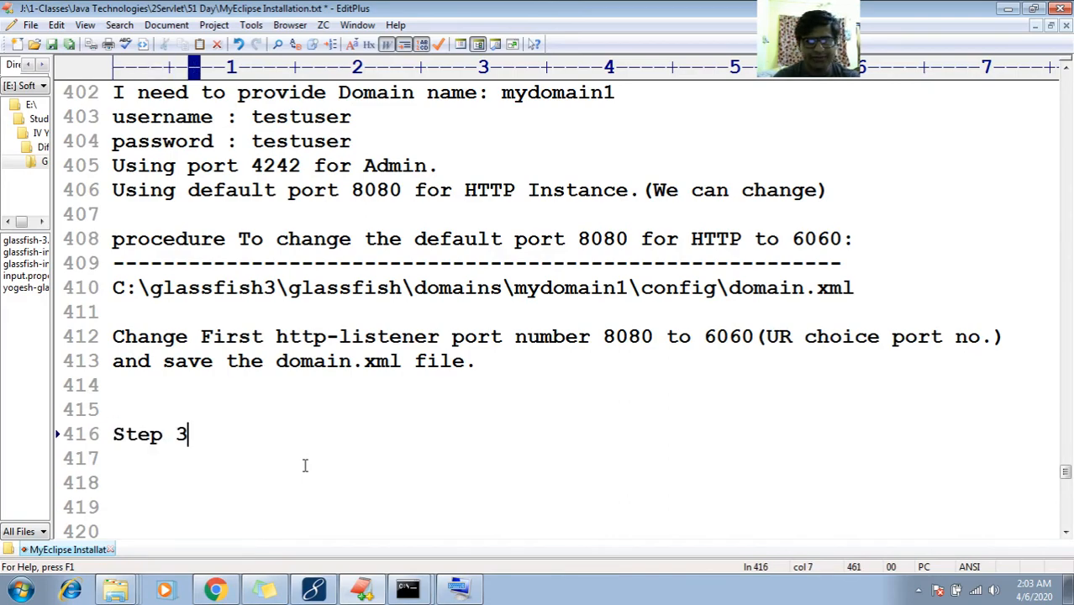
pyautogui.press('Up')
pyautogui.press('Up')
pyautogui.press('Up')
pyautogui.press('Up')
pyautogui.press('Up')
pyautogui.press('Up')
pyautogui.press('Up')
pyautogui.press('Up')
pyautogui.press('Up')
pyautogui.press('Up')
pyautogui.press('Up')
pyautogui.press('Up')
pyautogui.press('Up')
pyautogui.press('Up')
pyautogui.press('Up')
pyautogui.press('Up')
pyautogui.press('Up')
pyautogui.press('Up')
pyautogui.press('Up')
pyautogui.press('Up')
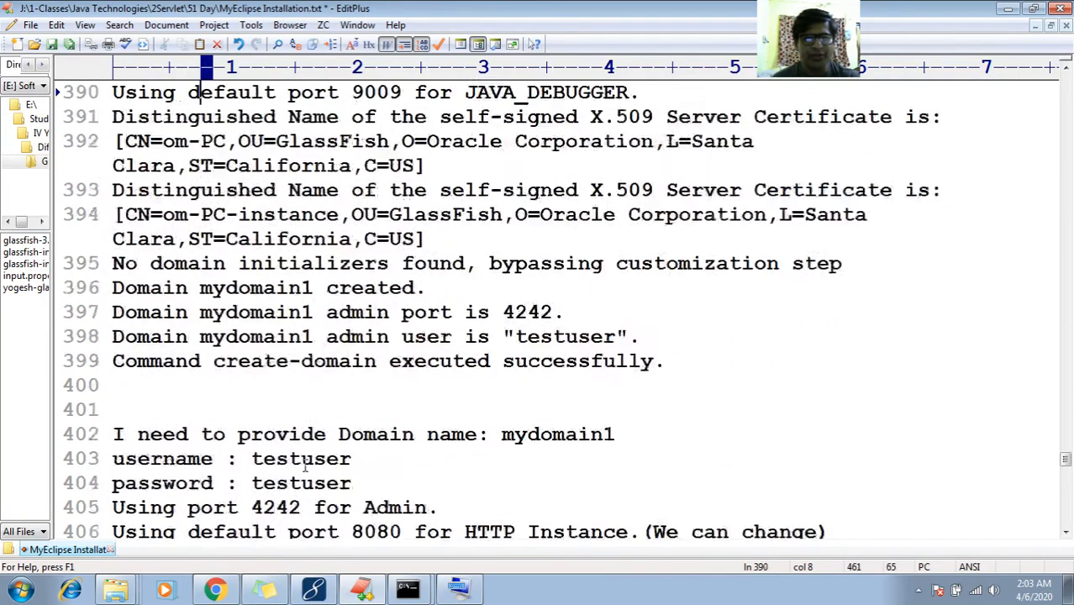
pyautogui.press('Up')
pyautogui.press('Up')
pyautogui.press('Up')
pyautogui.press('Up')
pyautogui.press('Up')
pyautogui.press('Up')
pyautogui.press('Up')
pyautogui.press('Up')
pyautogui.press('Up')
pyautogui.press('Up')
pyautogui.press('Up')
pyautogui.press('Up')
pyautogui.press('Up')
pyautogui.press('Up')
pyautogui.press('Up')
pyautogui.press('Up')
pyautogui.press('Up')
pyautogui.press('Up')
pyautogui.press('Up')
pyautogui.press('Up')
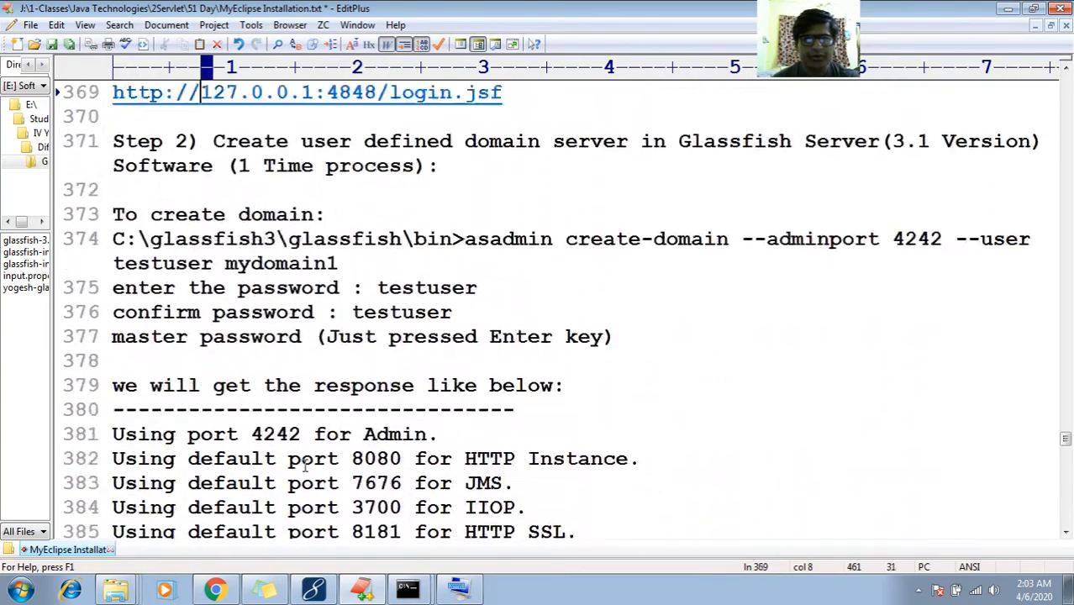
pyautogui.press('Up')
pyautogui.press('Up')
pyautogui.press('Up')
pyautogui.press('Up')
pyautogui.press('Up')
pyautogui.press('Up')
pyautogui.press('Up')
pyautogui.press('Up')
pyautogui.press('Up')
pyautogui.press('Up')
pyautogui.press('Up')
pyautogui.press('Up')
pyautogui.press('Up')
pyautogui.press('Up')
pyautogui.press('Up')
pyautogui.press('Up')
pyautogui.press('Up')
pyautogui.press('Up')
pyautogui.press('Up')
pyautogui.press('Up')
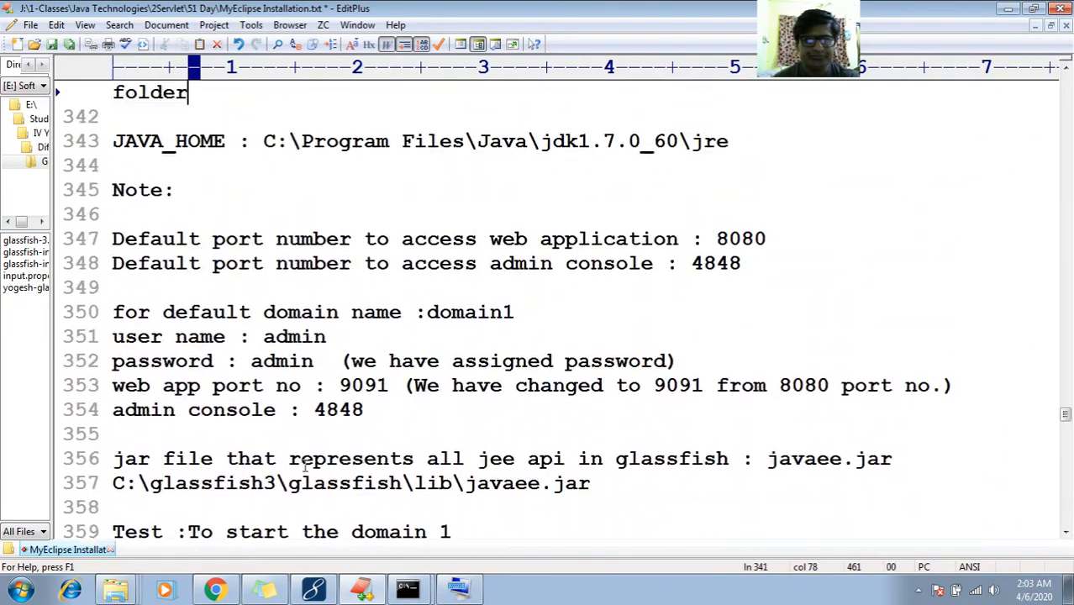
pyautogui.press('Up')
pyautogui.press('Up')
pyautogui.press('Up')
pyautogui.press('Up')
pyautogui.press('Up')
pyautogui.press('Up')
pyautogui.press('Up')
pyautogui.press('Up')
pyautogui.press('Up')
pyautogui.press('Up')
pyautogui.press('Up')
pyautogui.press('Up')
pyautogui.press('Up')
pyautogui.press('Up')
pyautogui.press('Up')
pyautogui.press('Up')
pyautogui.press('Up')
pyautogui.press('Up')
pyautogui.press('Up')
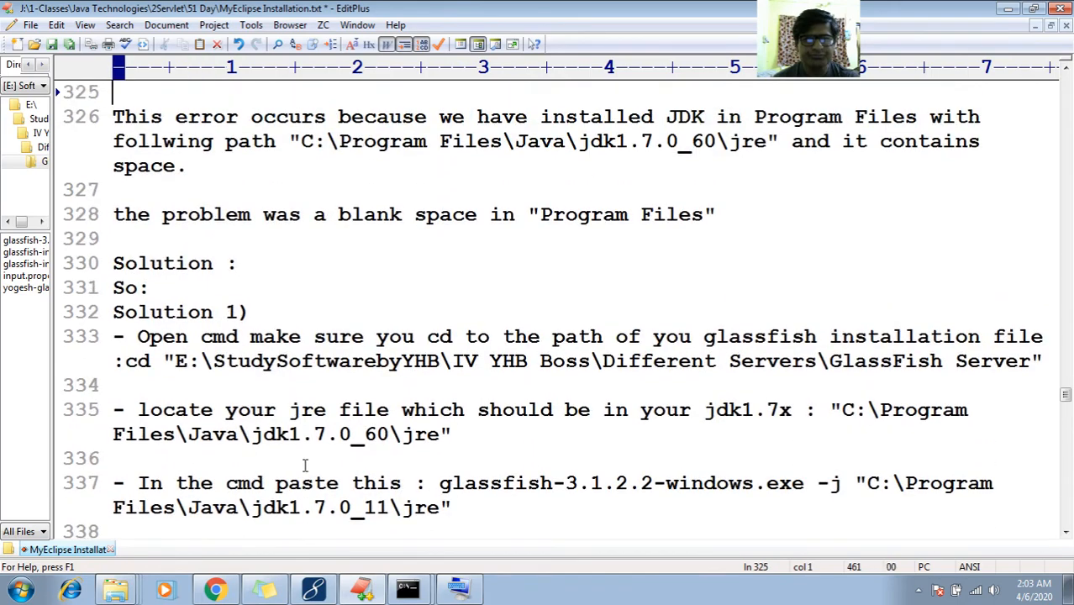
pyautogui.press('Up')
pyautogui.press('Up')
pyautogui.press('Up')
pyautogui.press('Up')
pyautogui.press('Up')
pyautogui.press('Up')
pyautogui.press('Up')
pyautogui.press('Up')
pyautogui.press('Up')
pyautogui.press('Up')
pyautogui.press('Up')
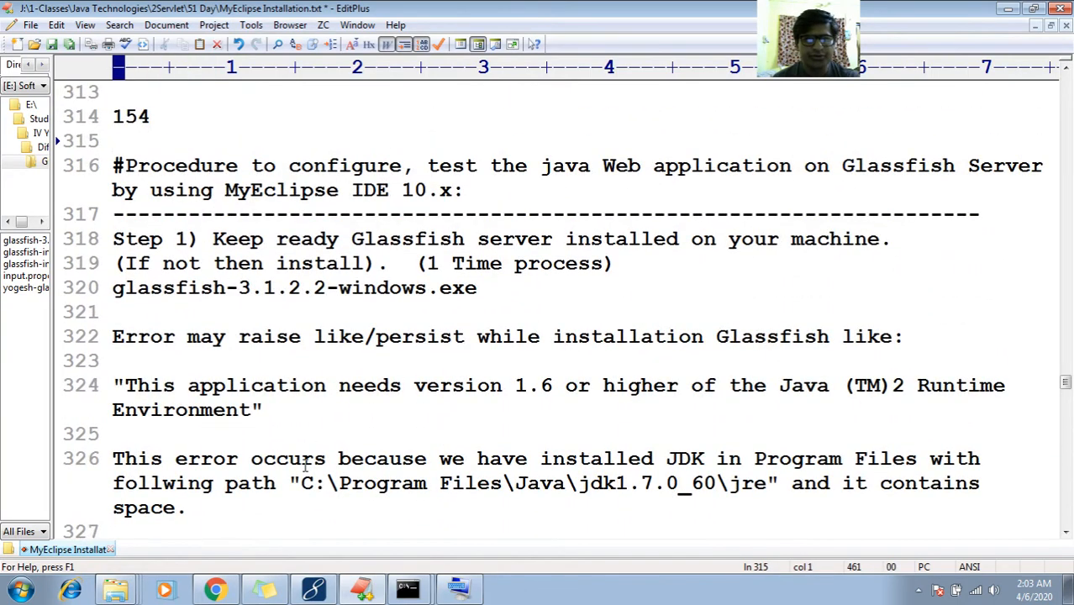
pyautogui.press('Down')
pyautogui.press('Right')
pyautogui.press('Right')
pyautogui.press('Right')
pyautogui.press('Right')
pyautogui.press('Right')
pyautogui.press('Right')
pyautogui.press('Right')
pyautogui.press('Right')
pyautogui.press('Right')
pyautogui.press('Right')
pyautogui.press('Right')
pyautogui.press('Right')
pyautogui.press('Right')
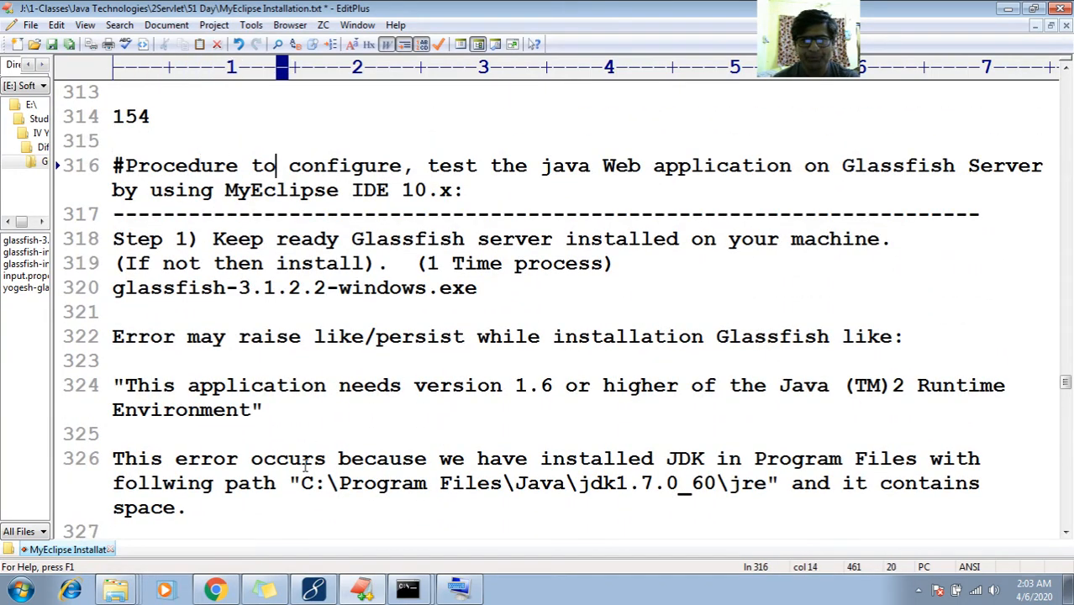
pyautogui.hotkey('shift', 'End')
pyautogui.hotkey('ctrl', 'c')
# Paste 'configure, test the java Web application on Glassfish Server…' after 'Step 3)' on line 416
pyautogui.press('Down')
pyautogui.press('Down')
pyautogui.press('Down')
pyautogui.press('Down')
pyautogui.press('Down')
pyautogui.press('Down')
pyautogui.press('Down')
pyautogui.press('Down')
pyautogui.press('Down')
pyautogui.press('Down')
pyautogui.press('Down')
pyautogui.press('Down')
pyautogui.press('Down')
pyautogui.press('Down')
pyautogui.press('Down')
pyautogui.press('Down')
pyautogui.press('Down')
pyautogui.press('Down')
pyautogui.press('Down')
pyautogui.press('Down')
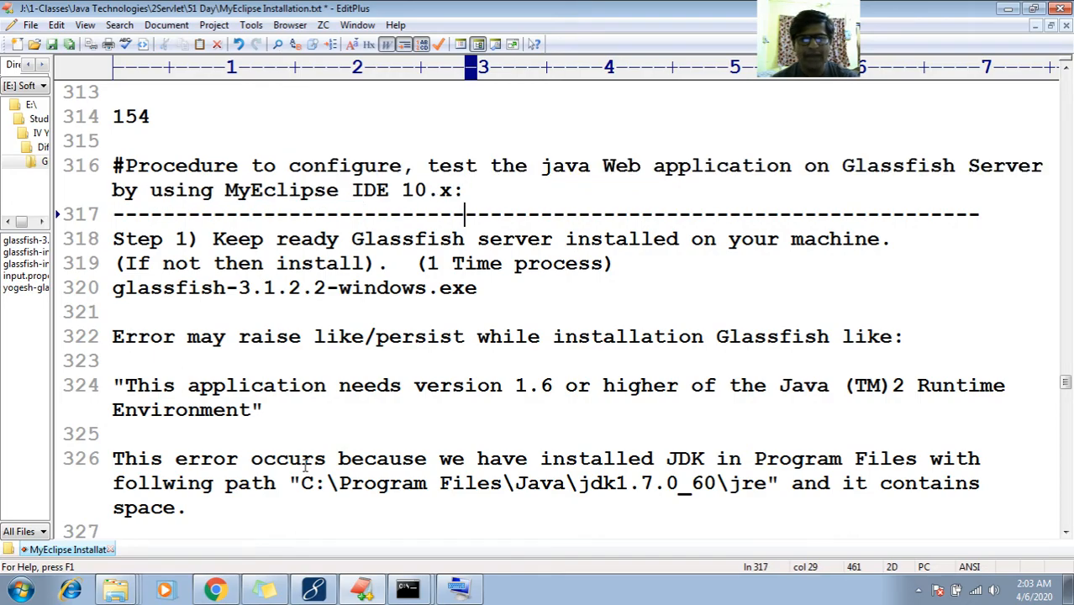
pyautogui.press('Down')
pyautogui.press('Down')
pyautogui.press('Down')
pyautogui.press('Down')
pyautogui.press('Down')
pyautogui.press('Down')
pyautogui.press('Down')
pyautogui.press('Down')
pyautogui.press('Down')
pyautogui.press('Down')
pyautogui.press('Down')
pyautogui.press('Down')
pyautogui.press('Down')
pyautogui.press('Down')
pyautogui.press('Down')
pyautogui.press('Down')
pyautogui.press('Down')
pyautogui.press('Down')
pyautogui.press('Down')
pyautogui.press('Down')
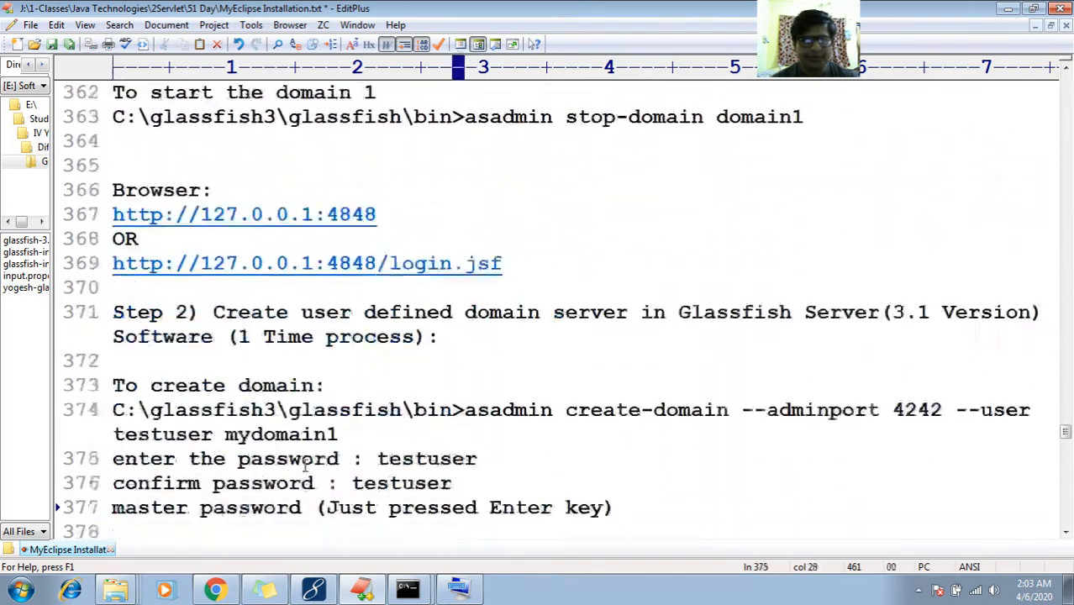
pyautogui.press('Down')
pyautogui.press('Down')
pyautogui.press('Down')
pyautogui.press('Down')
pyautogui.press('Down')
pyautogui.press('Down')
pyautogui.press('Down')
pyautogui.press('Down')
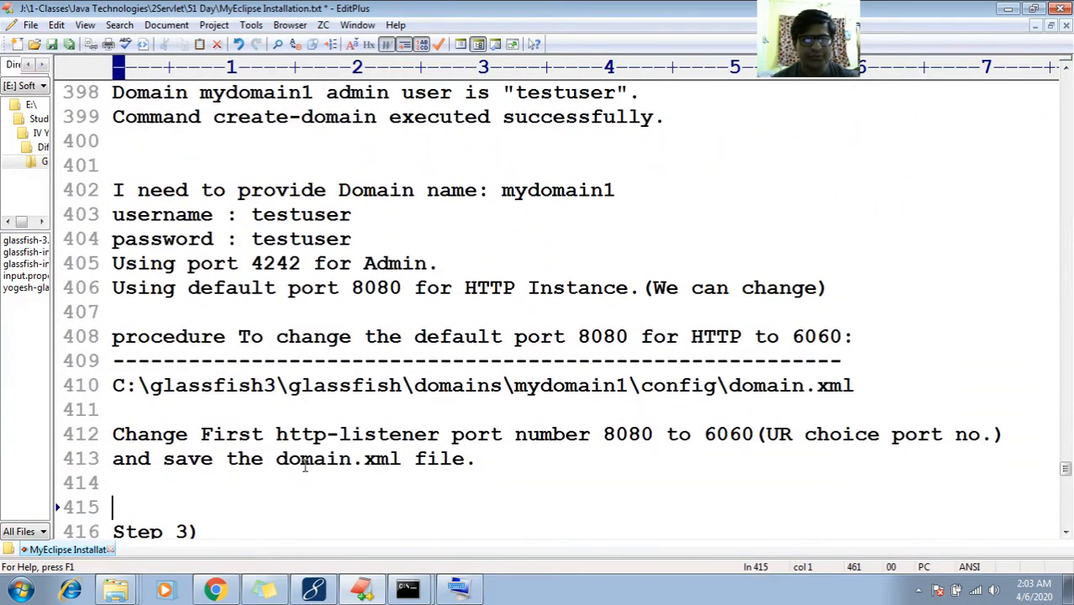
pyautogui.press('Up')
pyautogui.press('Up')
pyautogui.press('Up')
pyautogui.press('Up')
pyautogui.press('Up')
pyautogui.press('Up')
pyautogui.press('End')
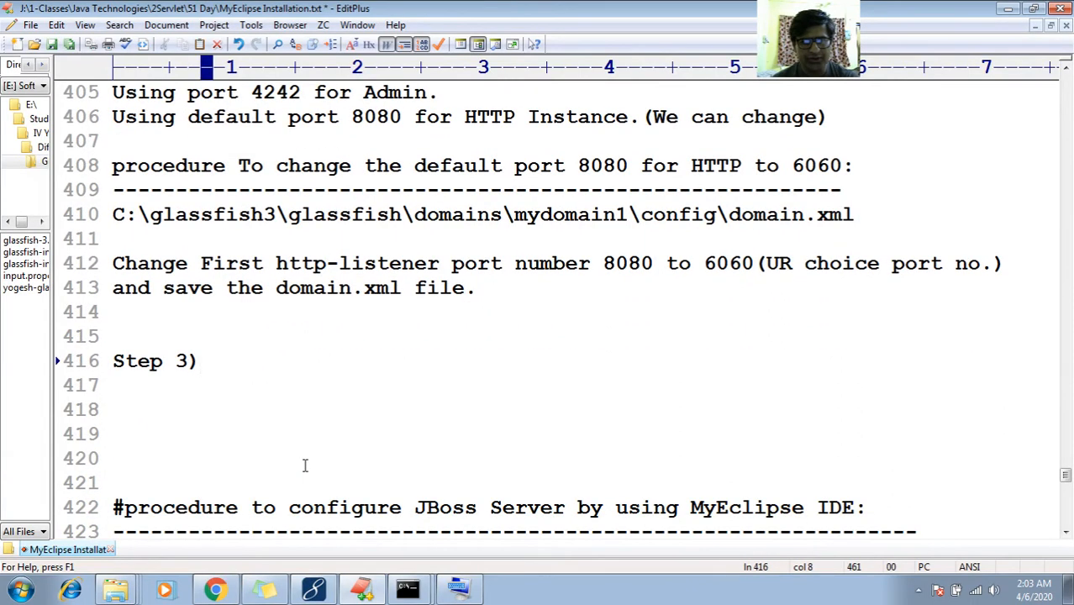
pyautogui.hotkey('ctrl', 'v')
pyautogui.press('Up')
pyautogui.press('Left')
pyautogui.press('Left')
pyautogui.press('Left')
pyautogui.press('Left')
pyautogui.press('Left')
pyautogui.press('Left')
pyautogui.press('Left')
pyautogui.press('Left')
pyautogui.press('Left')
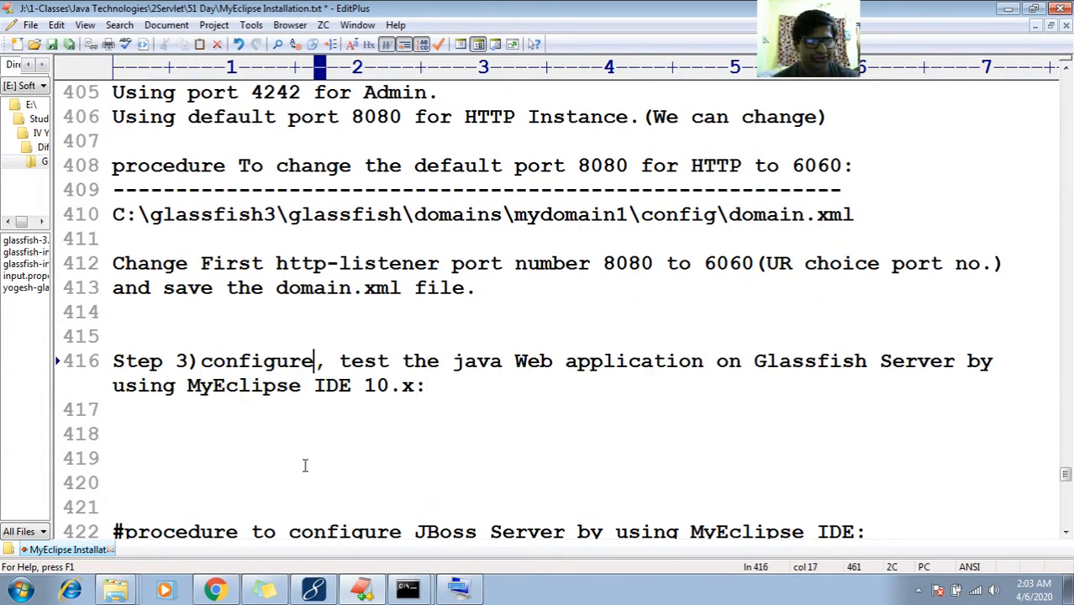
# Extend the Step 3 heading to read 'mydomain1 (Just now we have create) or domain1'
pyautogui.press('Right')
pyautogui.press('Right')
pyautogui.press('Left')
pyautogui.press('Left')
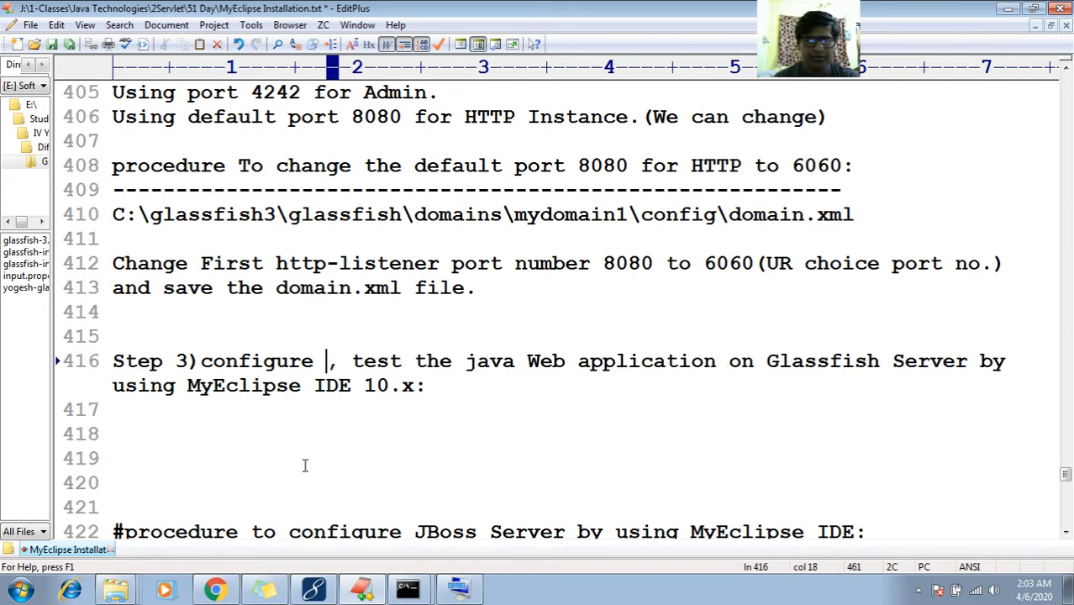
pyautogui.write('mydona')
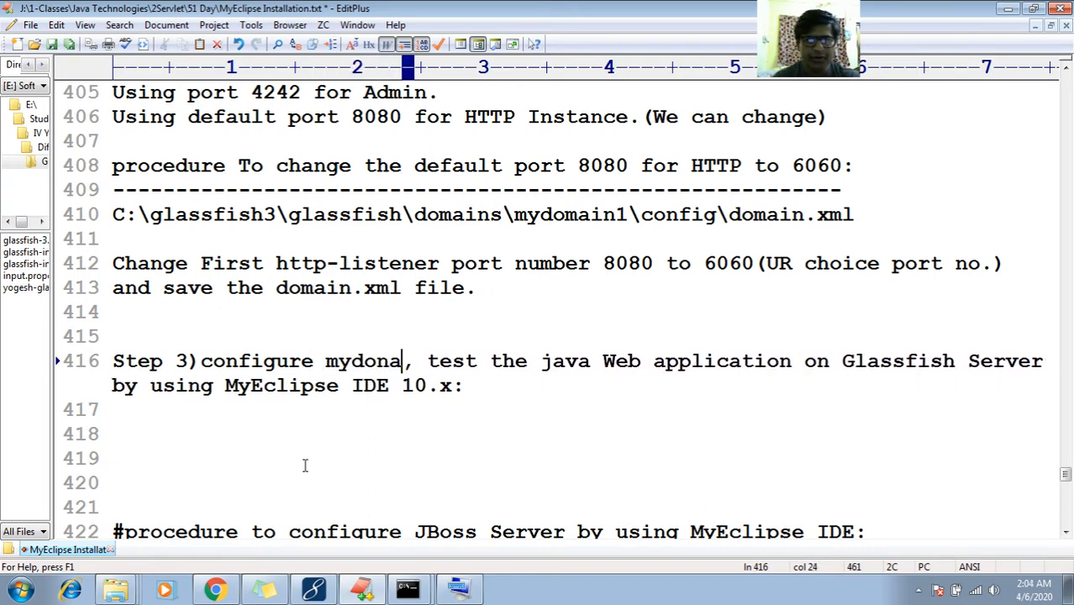
pyautogui.press('BackSpace')
pyautogui.press('BackSpace')
pyautogui.press('BackSpace')
pyautogui.write('m')
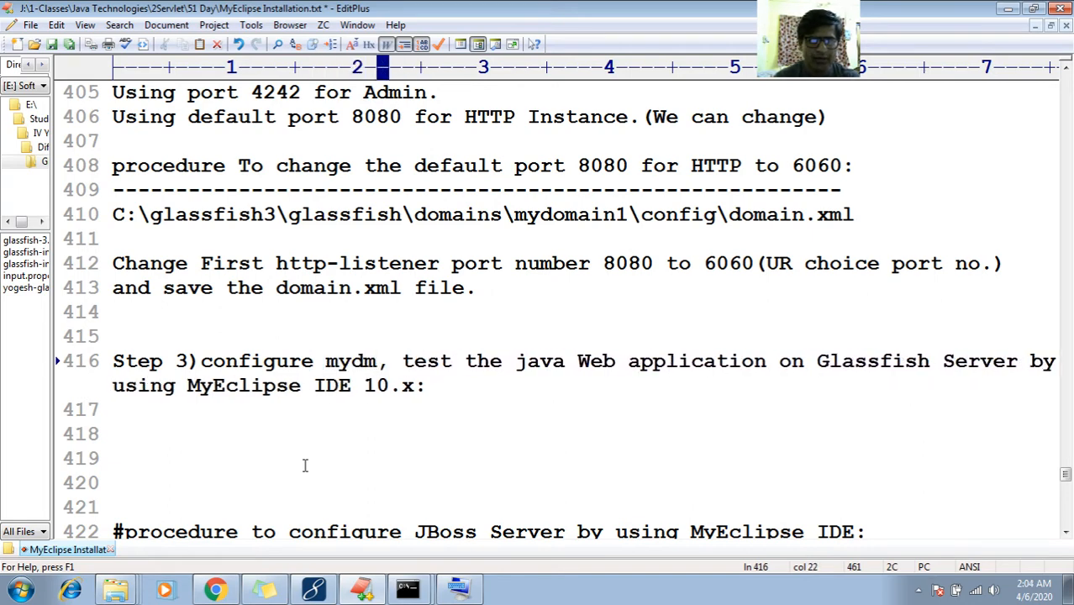
pyautogui.press('BackSpace')
pyautogui.write('omain')
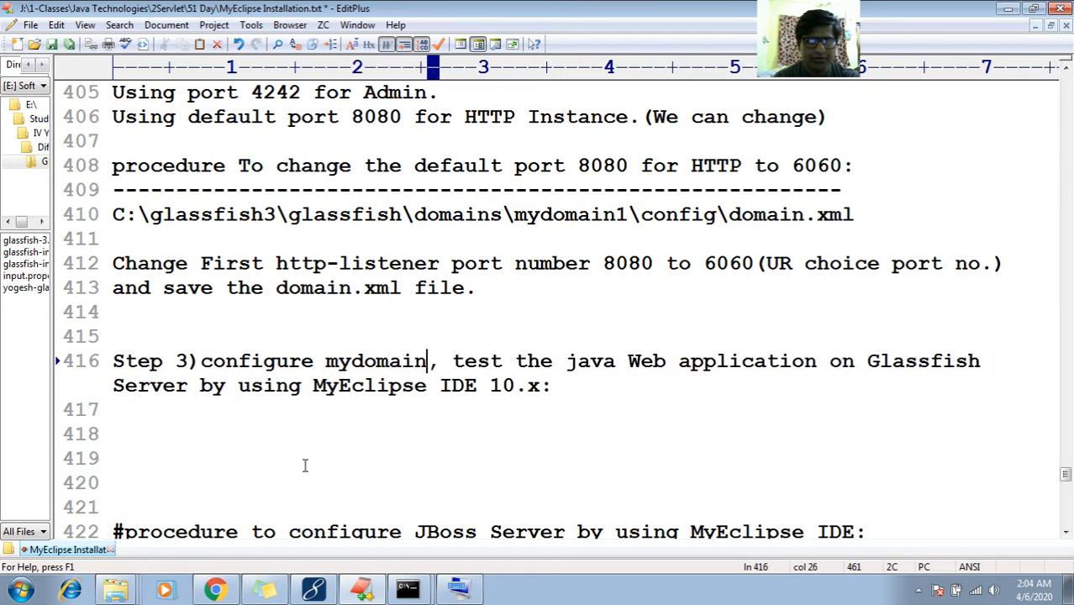
pyautogui.write('1 or')
pyautogui.press('BackSpace')
pyautogui.press('BackSpace')
pyautogui.write('or ')
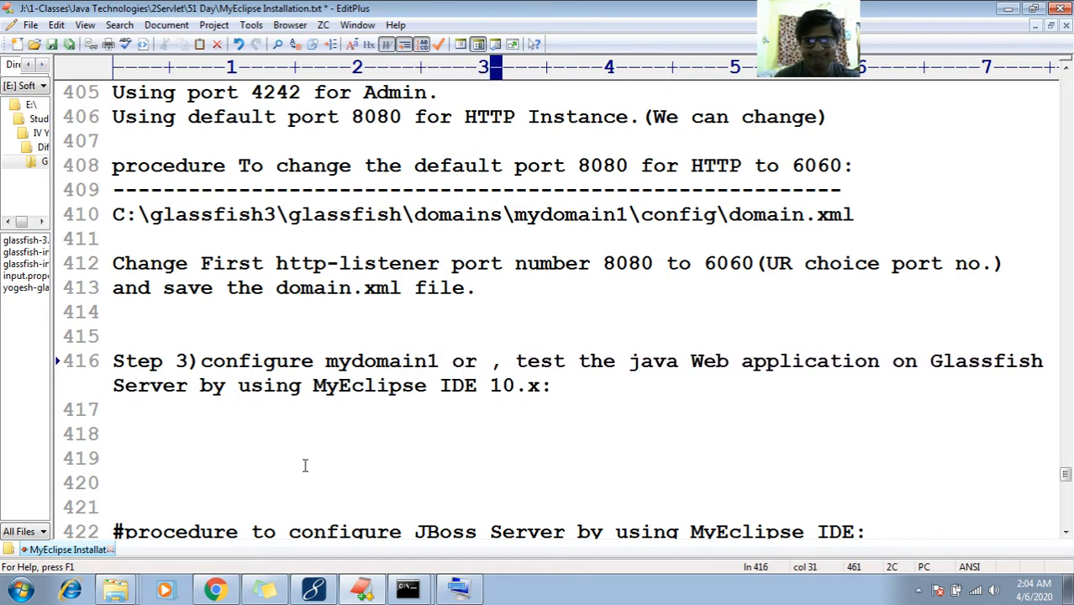
pyautogui.write('dmon')
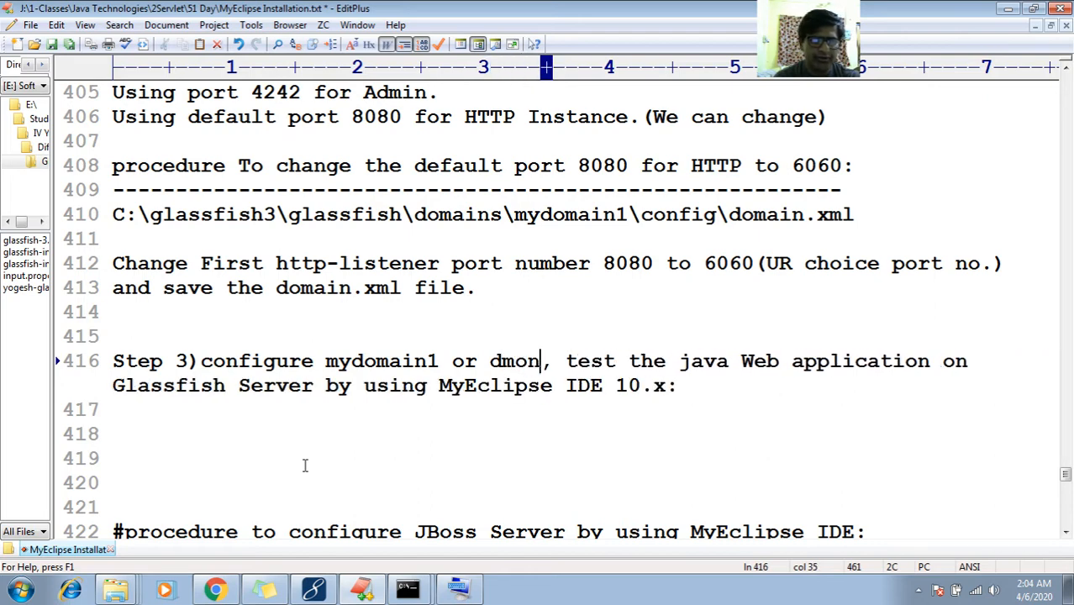
pyautogui.press('BackSpace')
pyautogui.press('BackSpace')
pyautogui.press('BackSpace')
pyautogui.write('omain1')
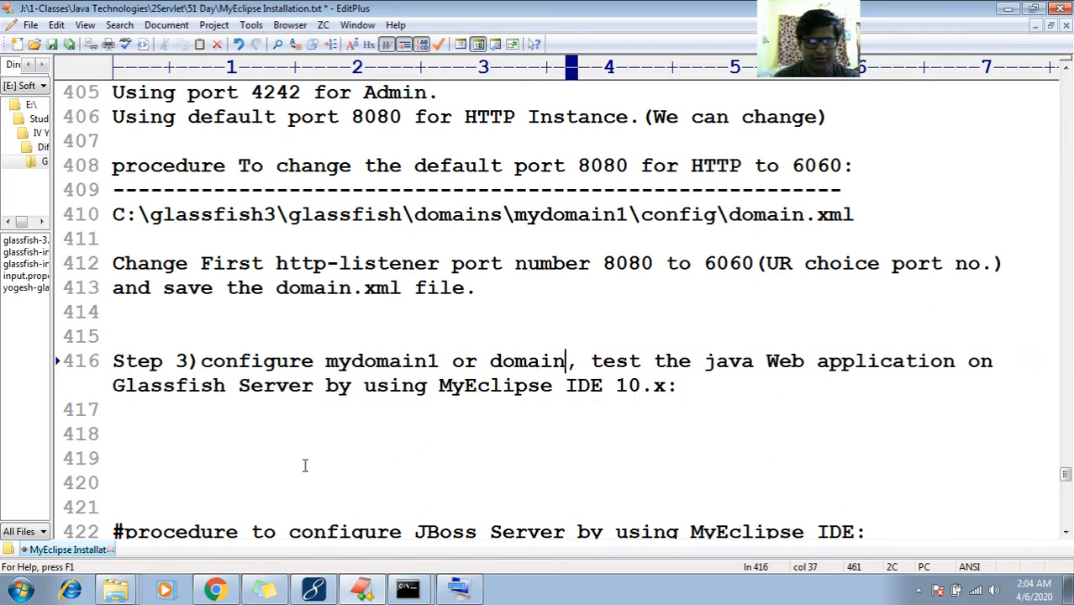
pyautogui.press('Left')
pyautogui.press('Left')
pyautogui.press('Left')
pyautogui.press('Left')
pyautogui.press('Left')
pyautogui.press('Left')
pyautogui.press('Left')
pyautogui.press('Left')
pyautogui.press('Left')
pyautogui.press('Left')
pyautogui.press('Left')
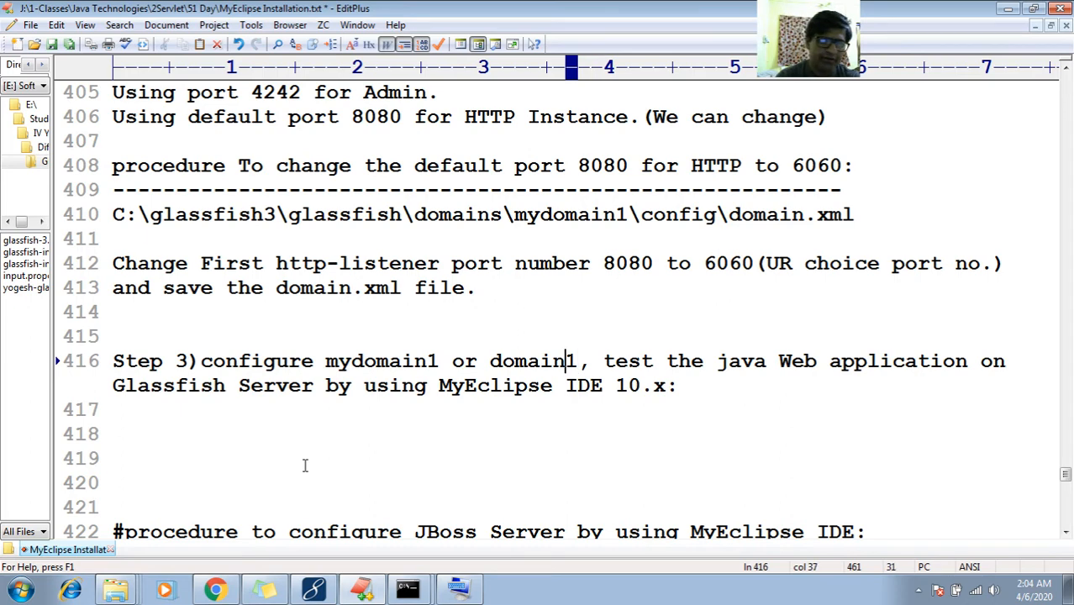
pyautogui.write('(')
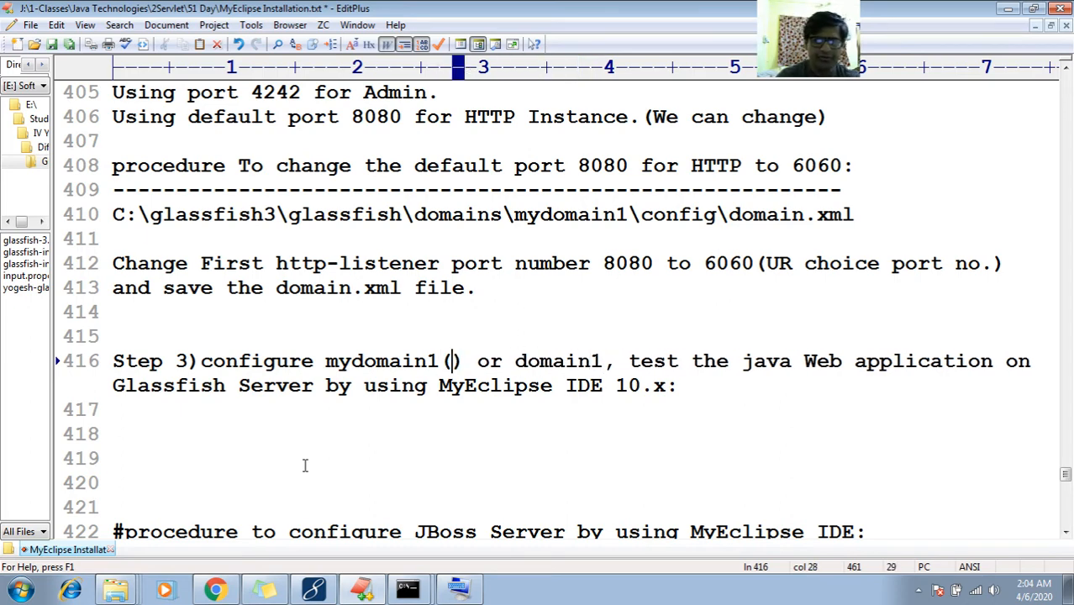
pyautogui.write('Just now ')
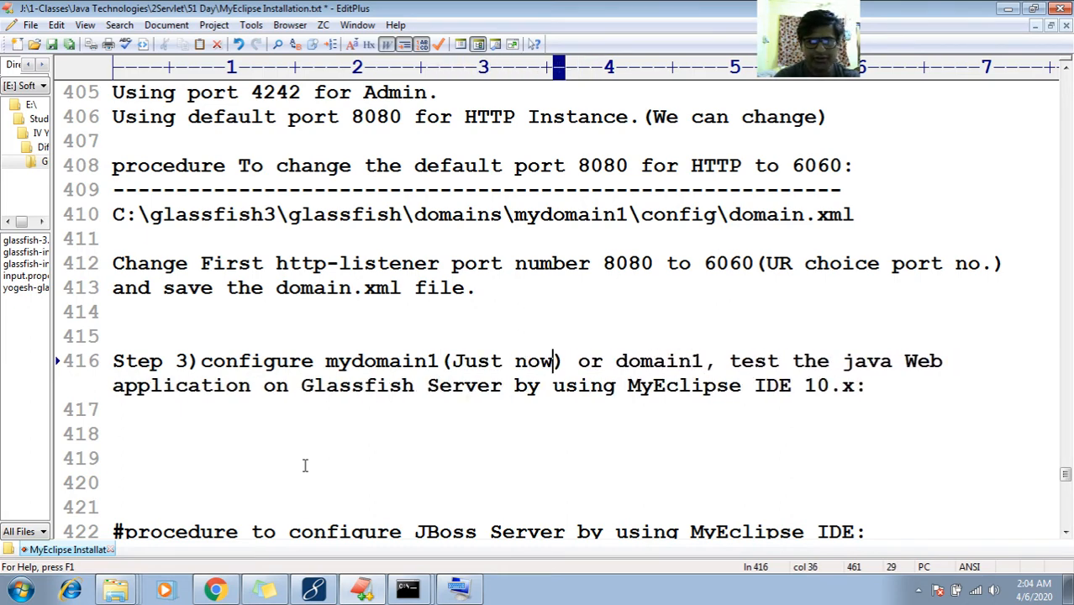
pyautogui.write('we ')
pyautogui.write('have create')
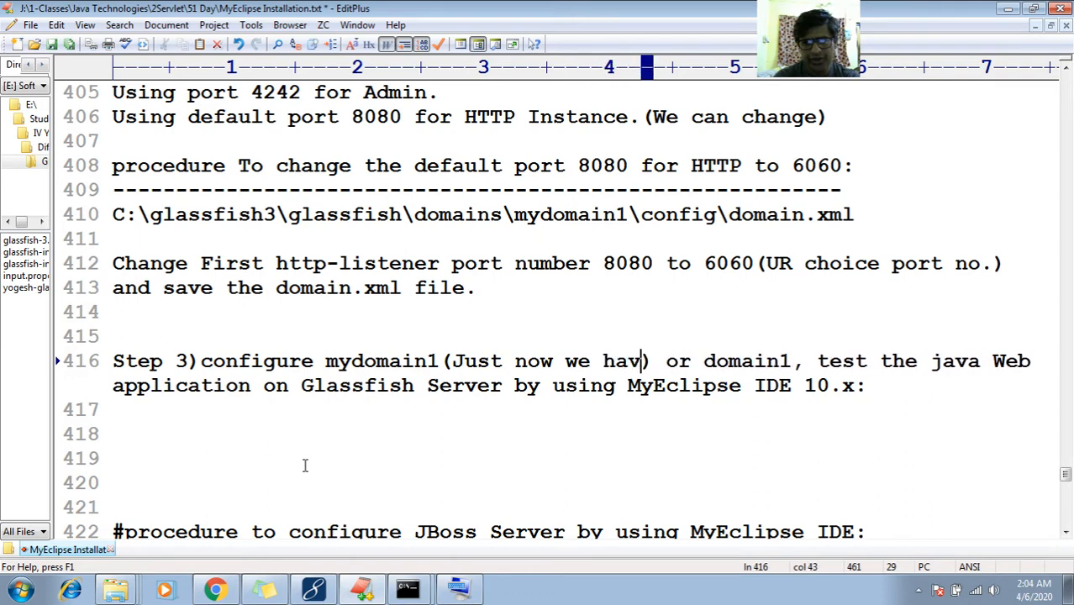
# Add '(Default domain given by glassfish)' after domain1 and insert a blank line below the heading
pyautogui.press('Right')
pyautogui.press('Right')
pyautogui.press('Right')
pyautogui.press('Right')
pyautogui.press('Right')
pyautogui.press('Right')
pyautogui.press('Right')
pyautogui.press('Right')
pyautogui.press('Right')
pyautogui.press('Right')
pyautogui.press('Right')
pyautogui.press('Right')
pyautogui.press('Right')
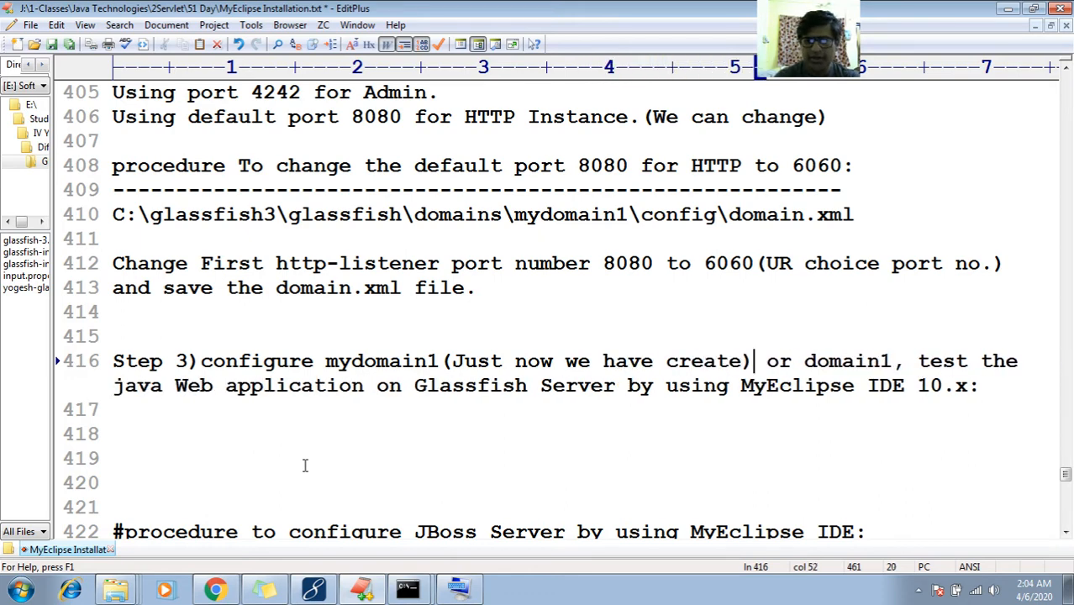
pyautogui.press('Left')
pyautogui.write('()')
pyautogui.press('Left')
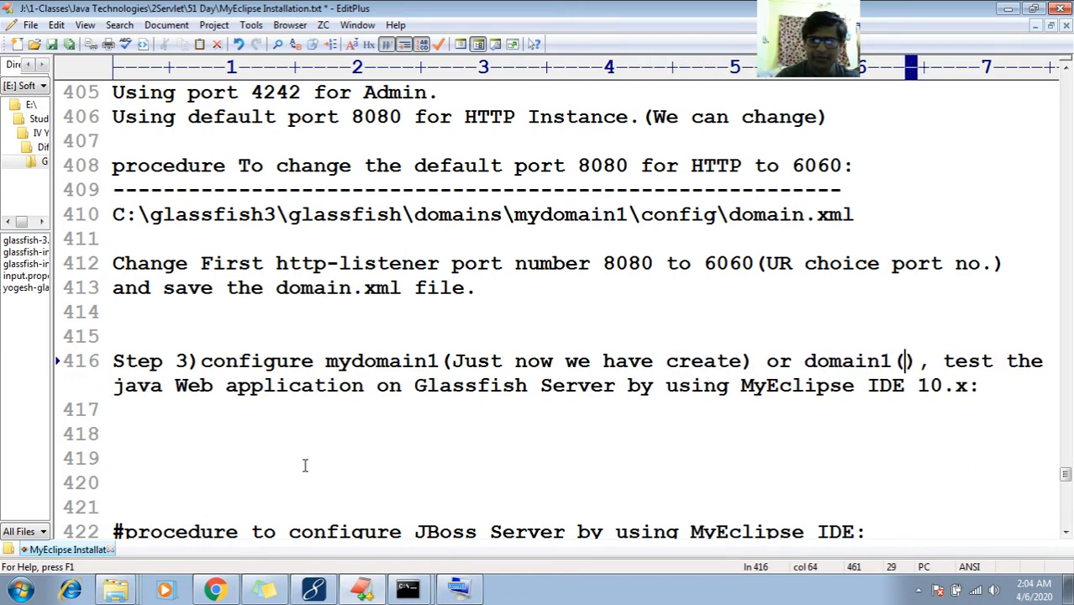
pyautogui.write('Defualut')
pyautogui.press('BackSpace')
pyautogui.press('BackSpace')
pyautogui.press('BackSpace')
pyautogui.press('BackSpace')
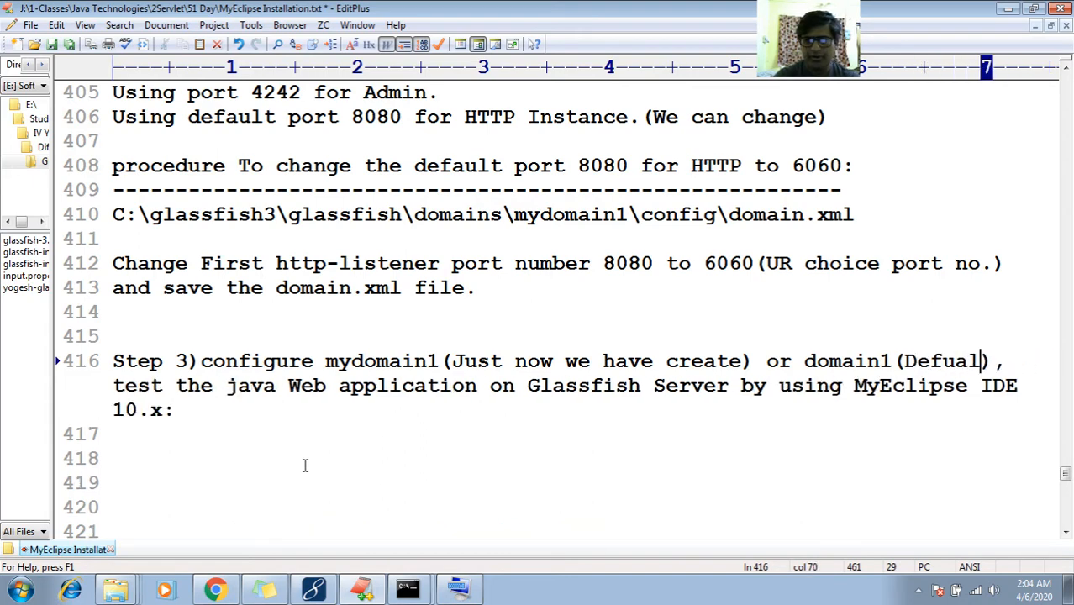
pyautogui.press('BackSpace')
pyautogui.write('ault domain')
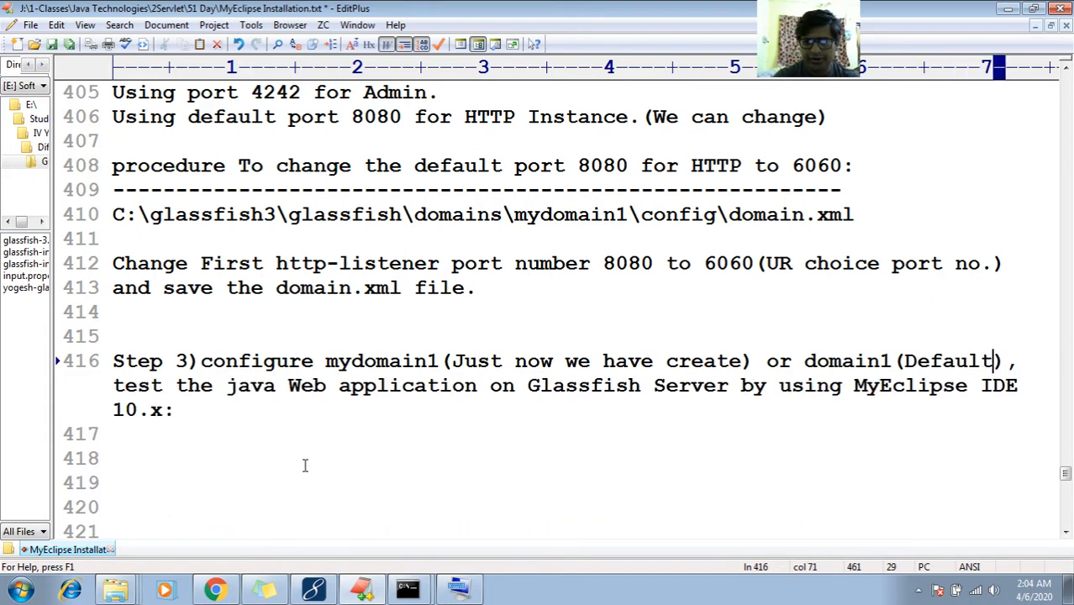
pyautogui.write('given by ')
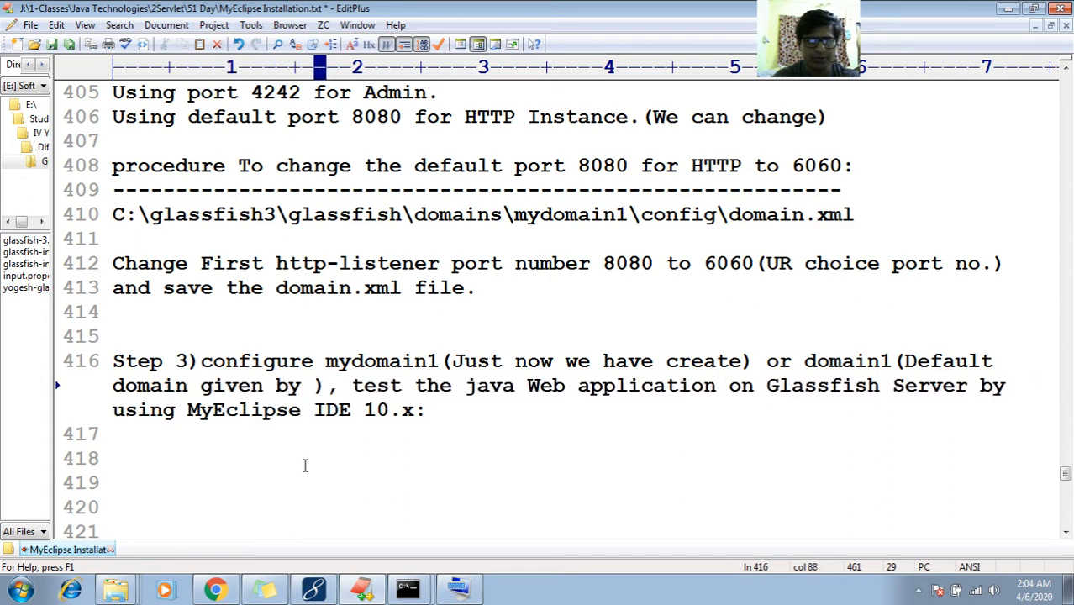
pyautogui.write('glassfish')
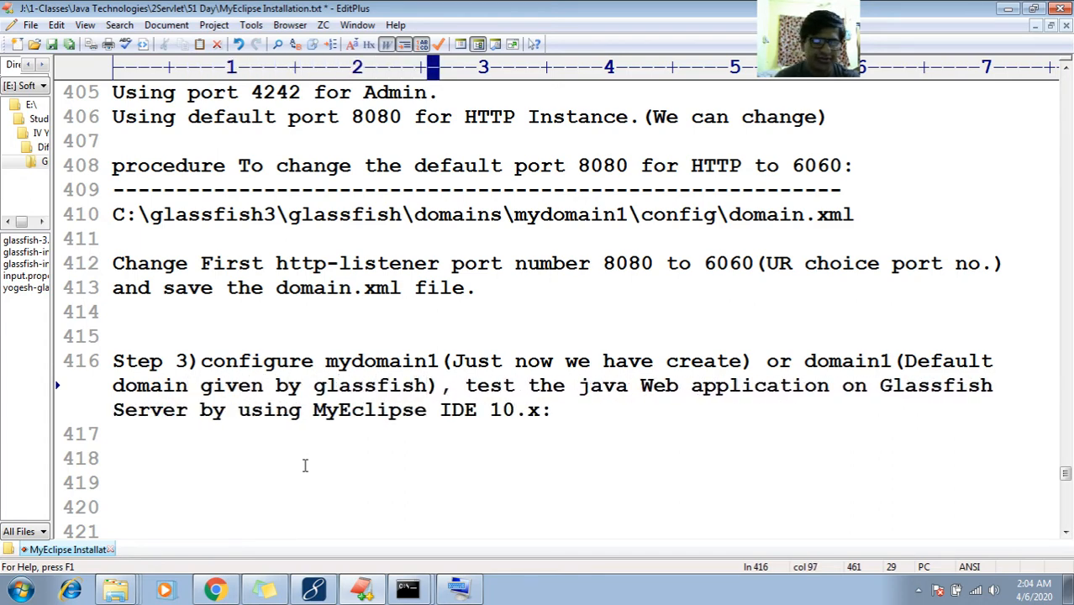
pyautogui.press('Right')
pyautogui.press('Right')
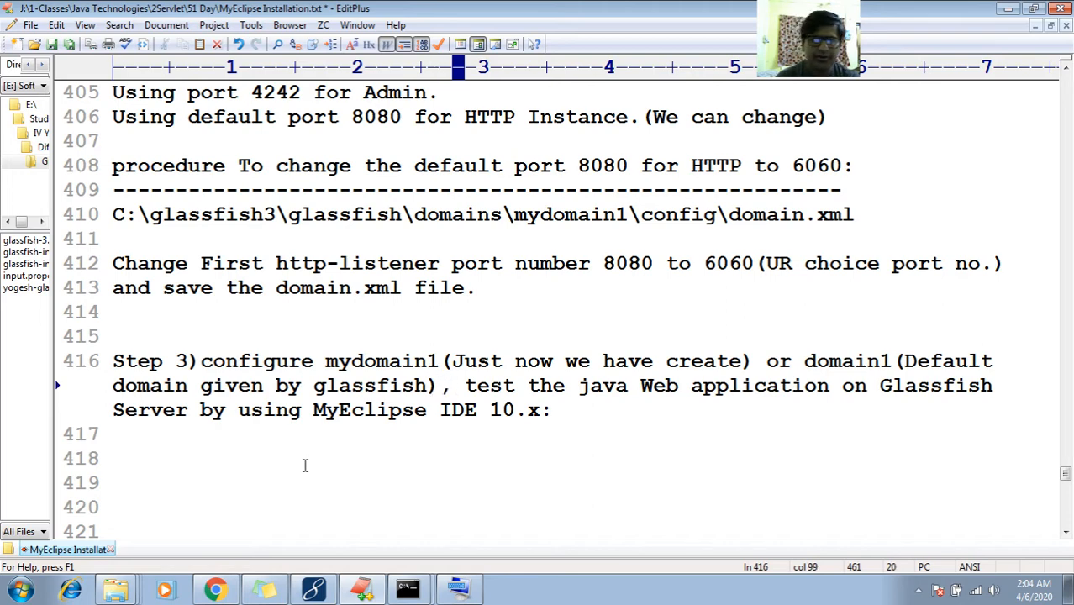
pyautogui.press('Right')
pyautogui.press('Right')
pyautogui.press('Right')
pyautogui.press('Right')
pyautogui.press('Right')
pyautogui.press('Right')
pyautogui.press('Right')
pyautogui.press('Right')
pyautogui.press('Right')
pyautogui.press('Right')
pyautogui.press('Right')
pyautogui.press('Right')
pyautogui.press('Right')
pyautogui.press('Right')
pyautogui.press('Right')
pyautogui.press('Right')
pyautogui.press('Right')
pyautogui.press('Right')
pyautogui.press('Right')
pyautogui.press('Right')
pyautogui.press('Right')
pyautogui.press('Right')
pyautogui.press('Right')
pyautogui.press('Right')
pyautogui.press('Right')
pyautogui.press('Right')
pyautogui.press('Right')
pyautogui.press('Right')
pyautogui.press('Right')
pyautogui.press('Right')
pyautogui.press('Right')
pyautogui.press('Right')
pyautogui.press('Right')
pyautogui.press('Right')
pyautogui.press('Right')
pyautogui.press('Right')
pyautogui.press('Right')
pyautogui.press('Right')
pyautogui.press('Right')
pyautogui.press('Right')
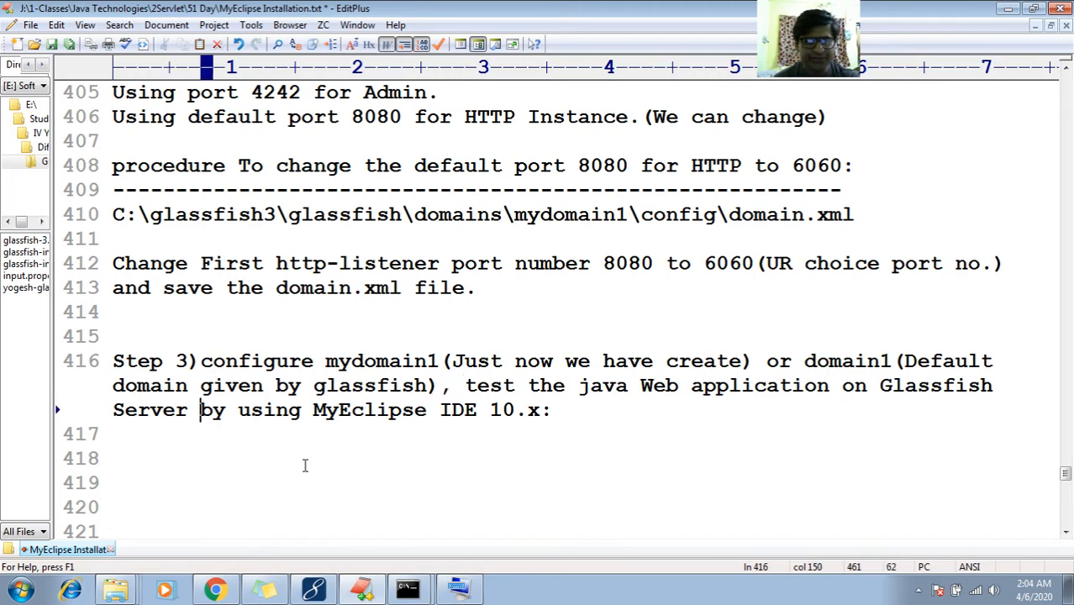
pyautogui.press('End')
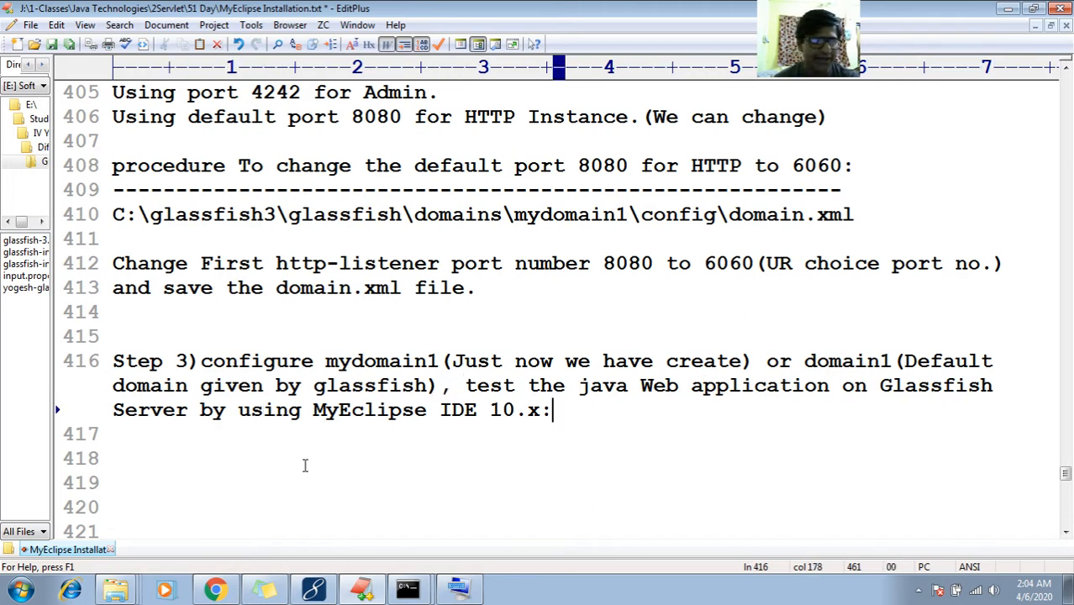
pyautogui.press('Return')
pyautogui.press('Down')
pyautogui.press('Down')
pyautogui.press('Down')
pyautogui.press('Down')
pyautogui.press('Up')
pyautogui.press('Up')
pyautogui.press('Up')
pyautogui.press('Up')
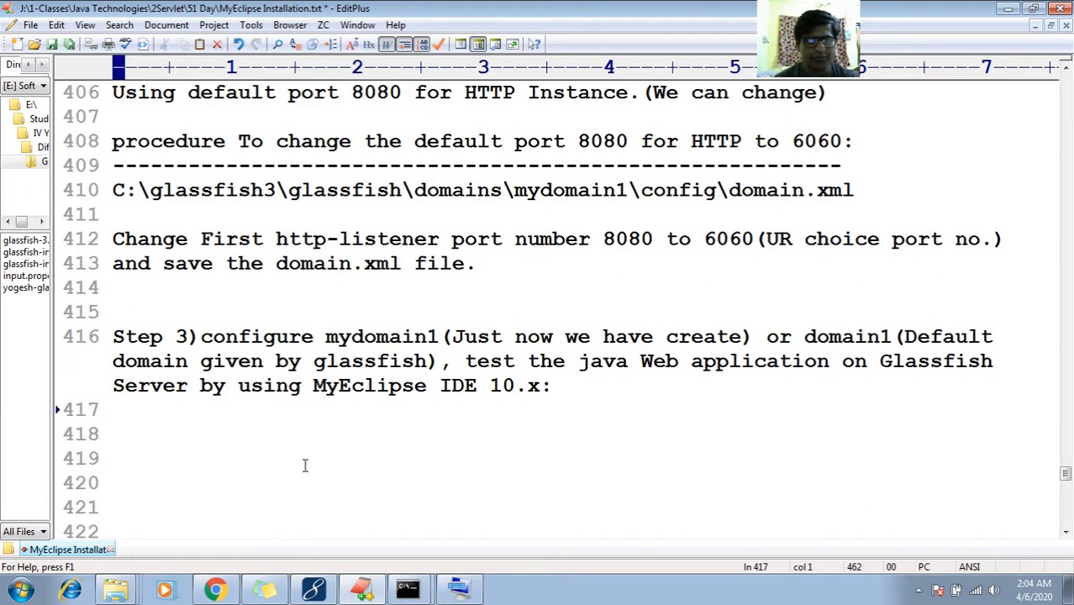
pyautogui.press('Down')
pyautogui.press('Down')
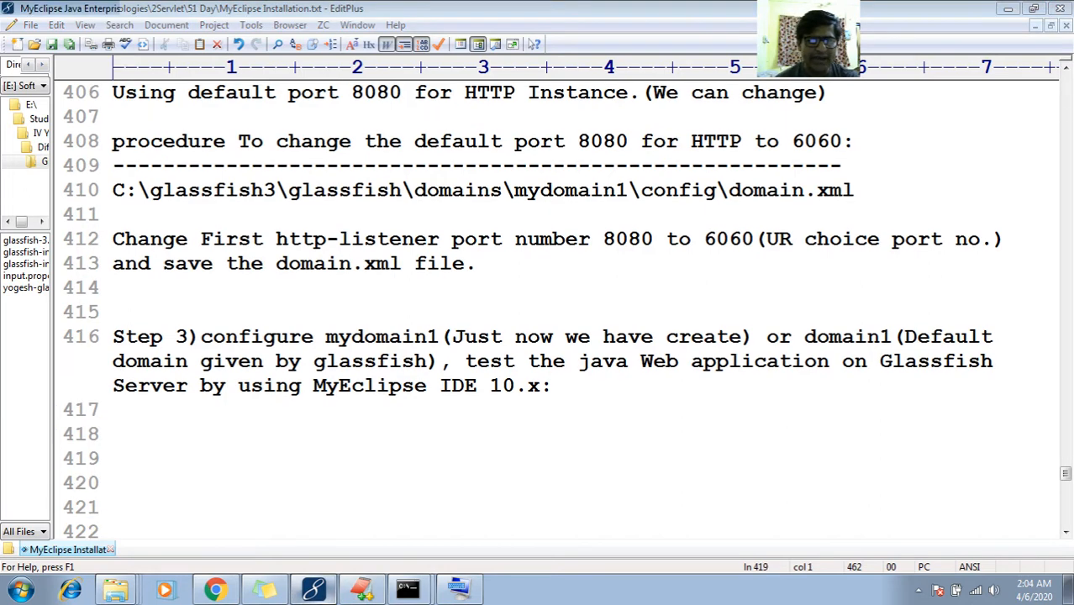
# In MyEclipse Preferences, navigate to MyEclipse > Servers > Glassfish > Glassfish 3.x
pyautogui.hotkey('alt', 'Tab')
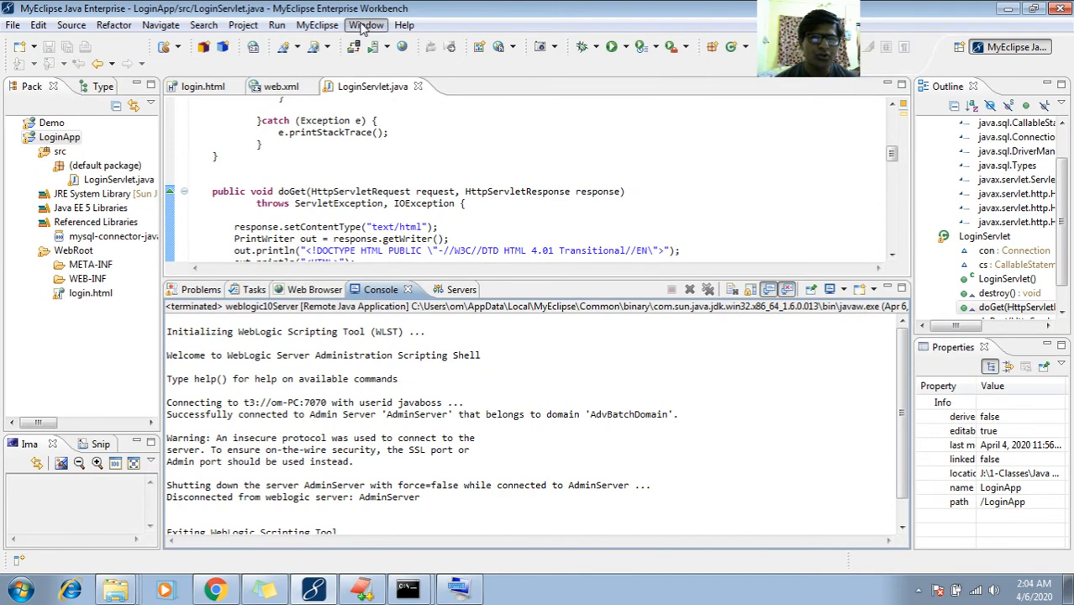
pyautogui.click(363, 26)
pyautogui.click(203, 168)
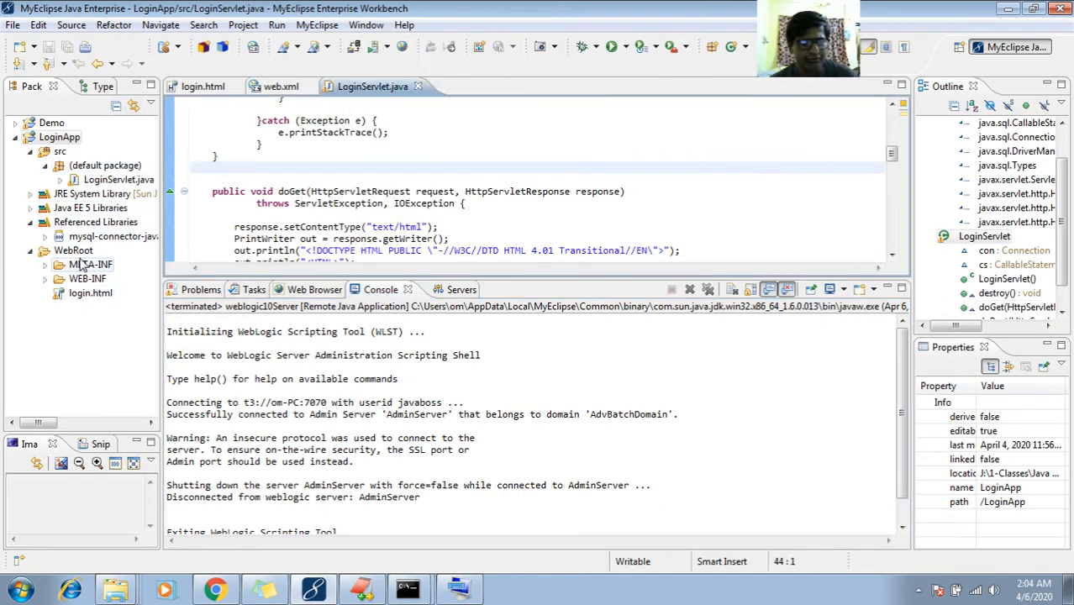
pyautogui.click(366, 25)
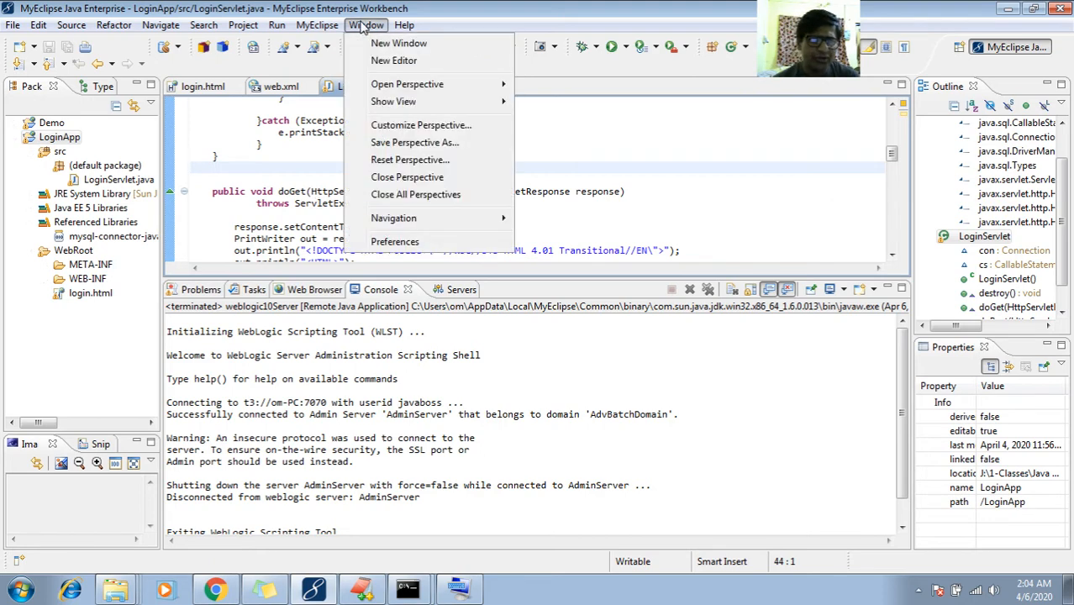
pyautogui.click(402, 242)
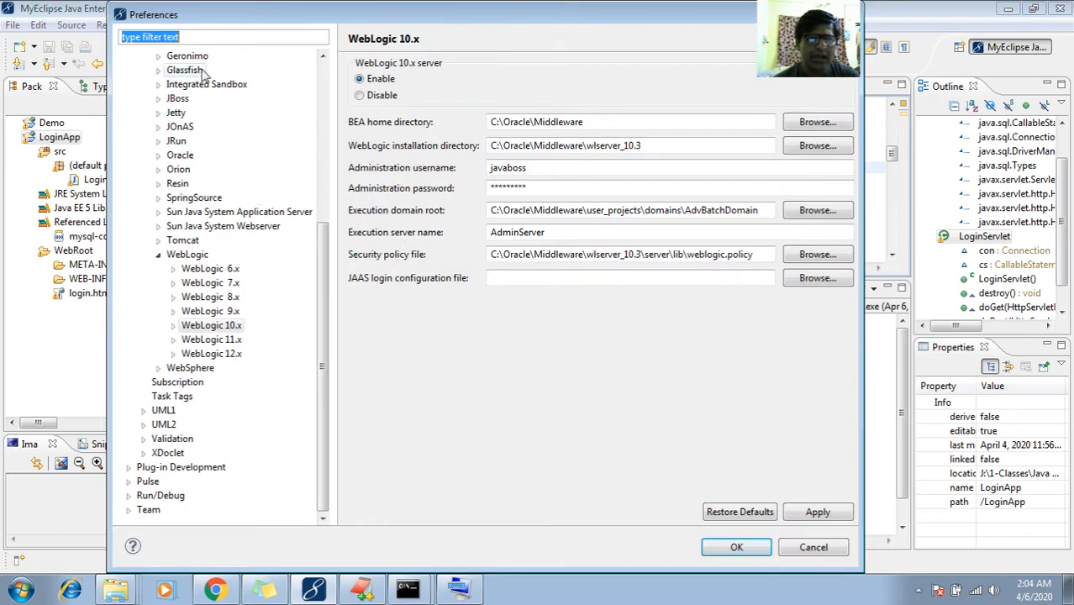
pyautogui.click(158, 254)
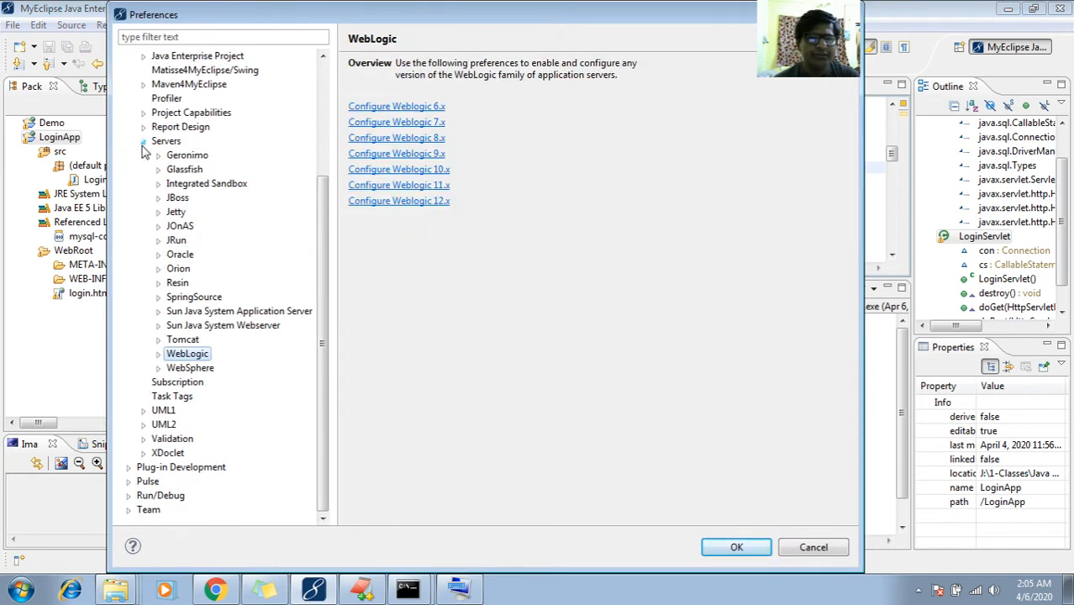
pyautogui.click(144, 140)
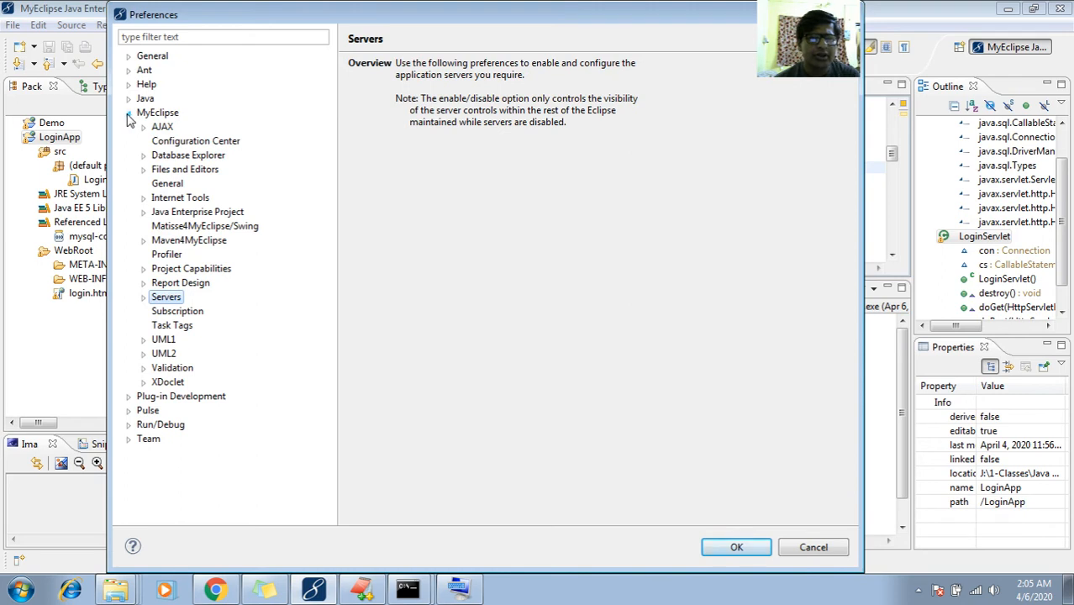
pyautogui.click(128, 114)
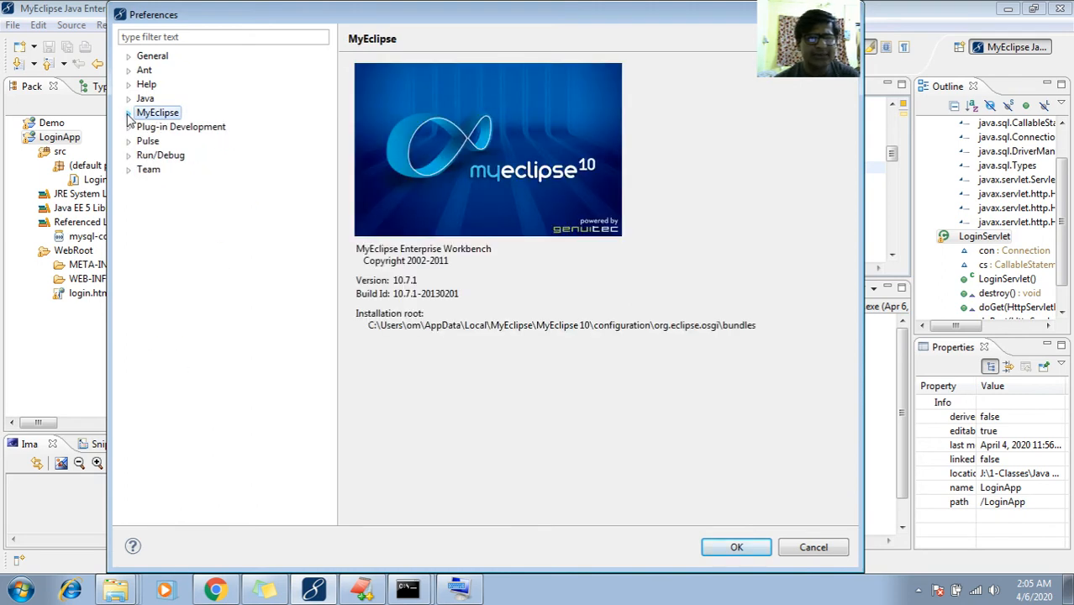
pyautogui.click(128, 113)
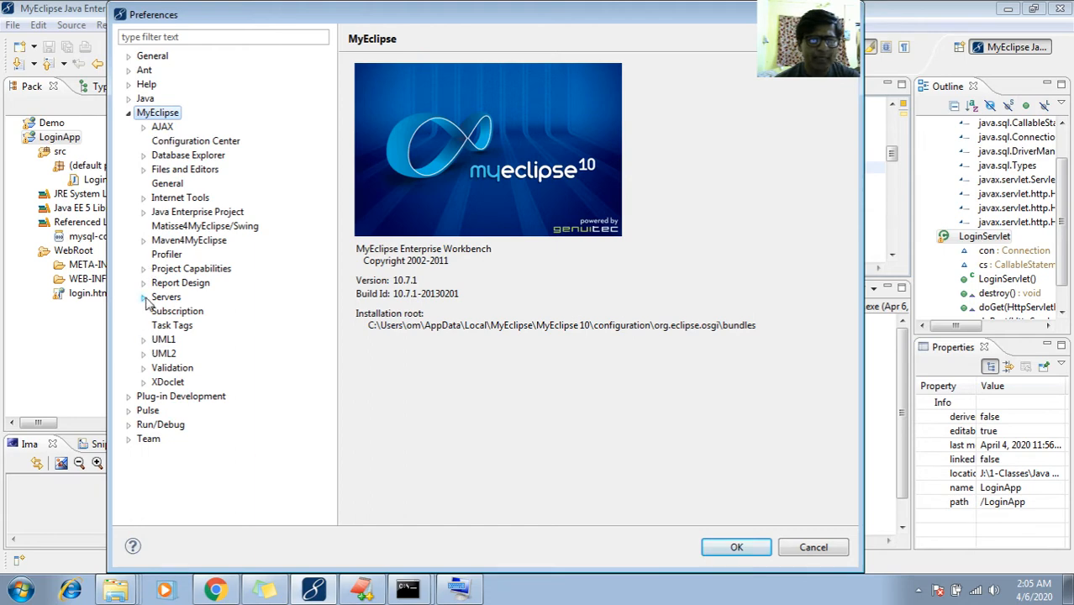
pyautogui.click(143, 297)
pyautogui.scroll(-4, 323, 483)
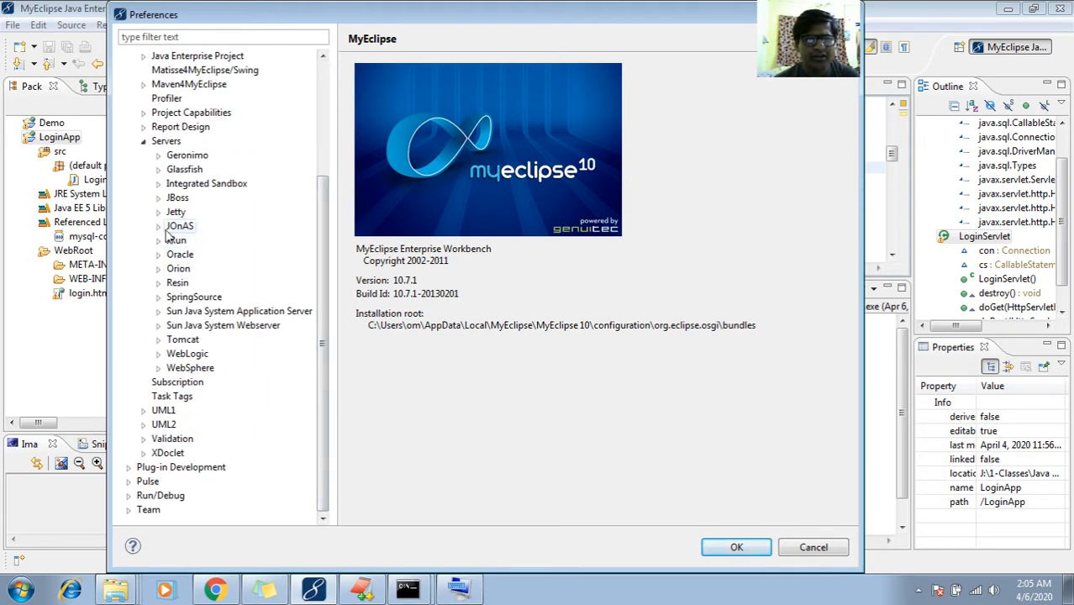
pyautogui.click(159, 170)
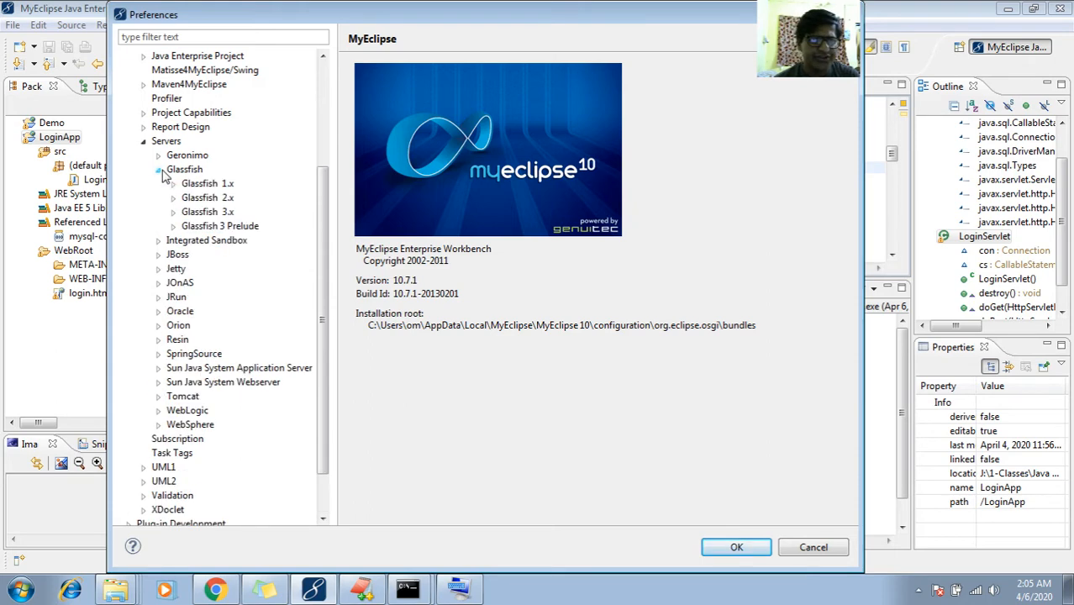
pyautogui.doubleClick(190, 214)
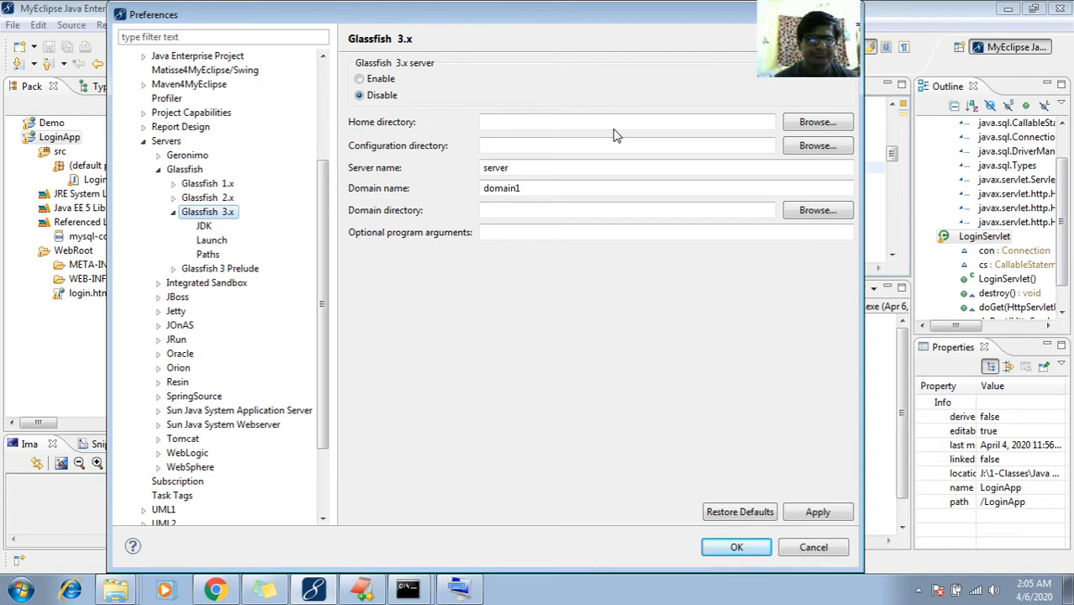
# Enable the Glassfish 3.x connector and start browsing for its home directory
pyautogui.click(239, 201)
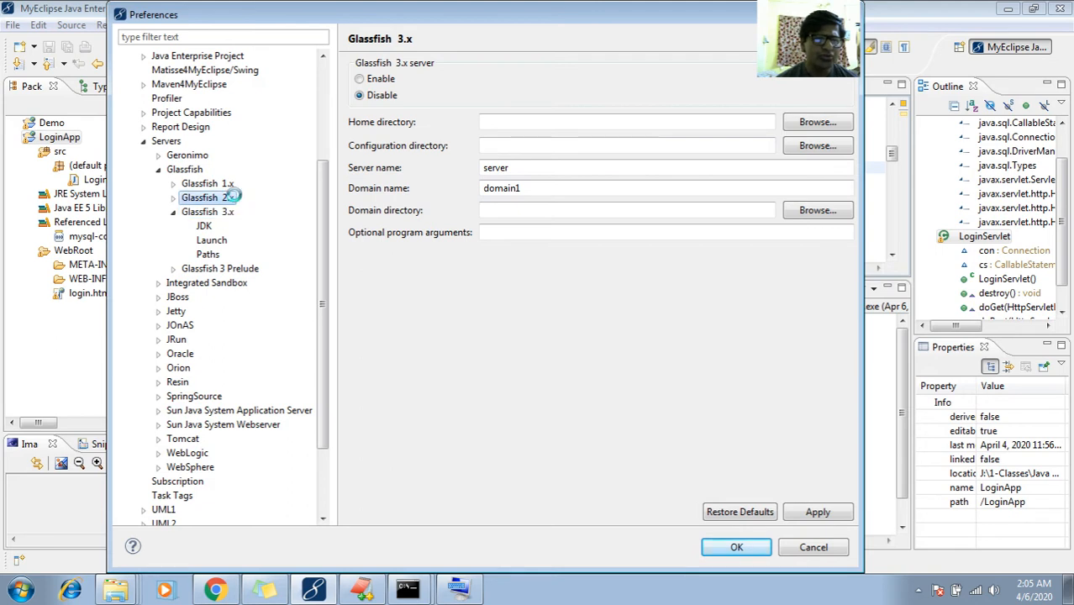
pyautogui.click(229, 185)
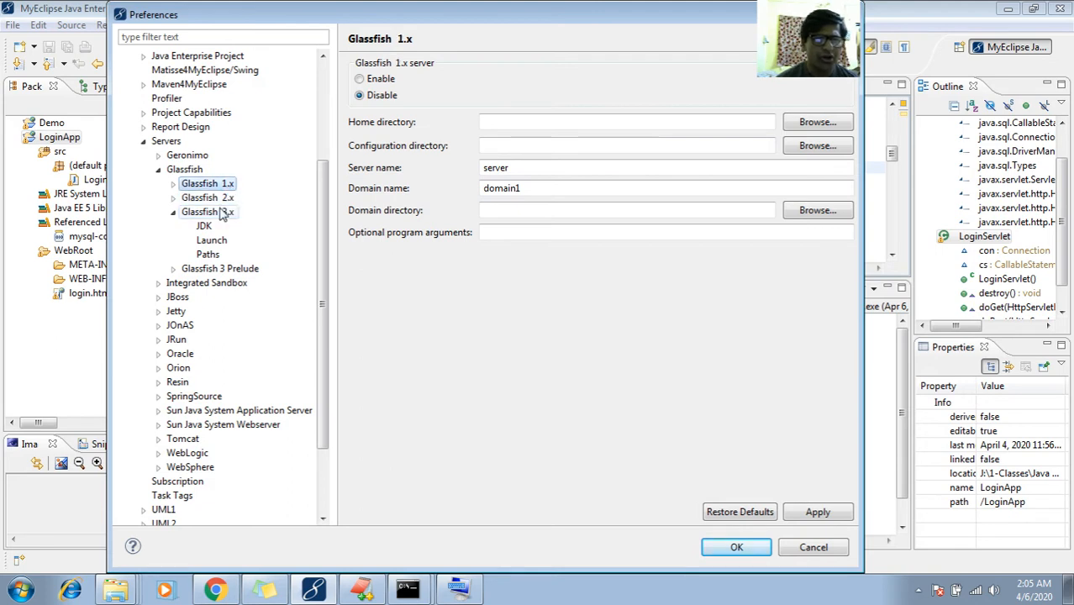
pyautogui.click(222, 213)
pyautogui.click(548, 118)
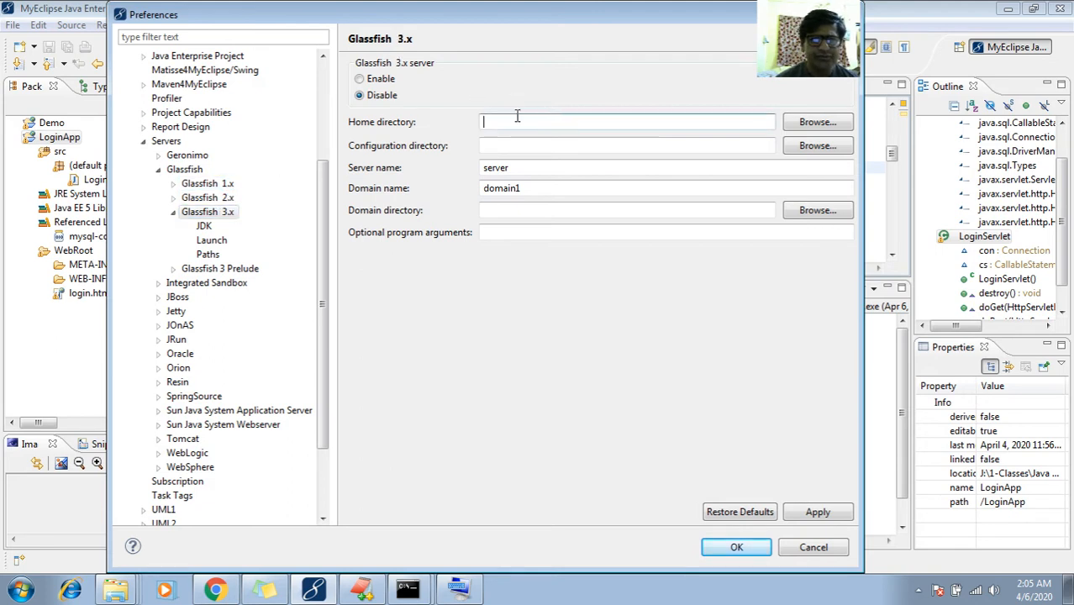
pyautogui.click(362, 79)
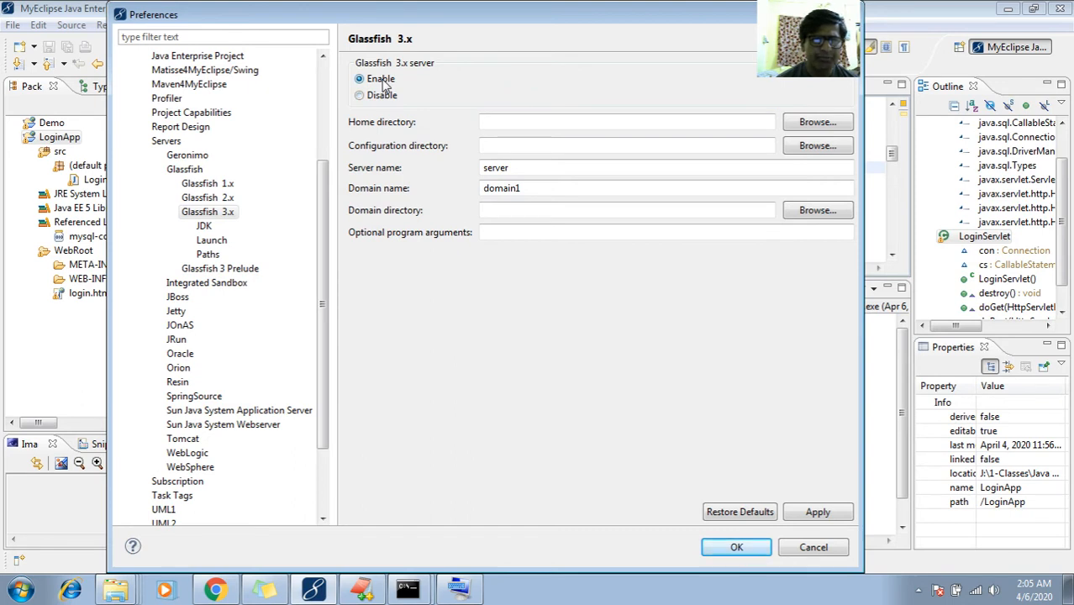
pyautogui.click(809, 123)
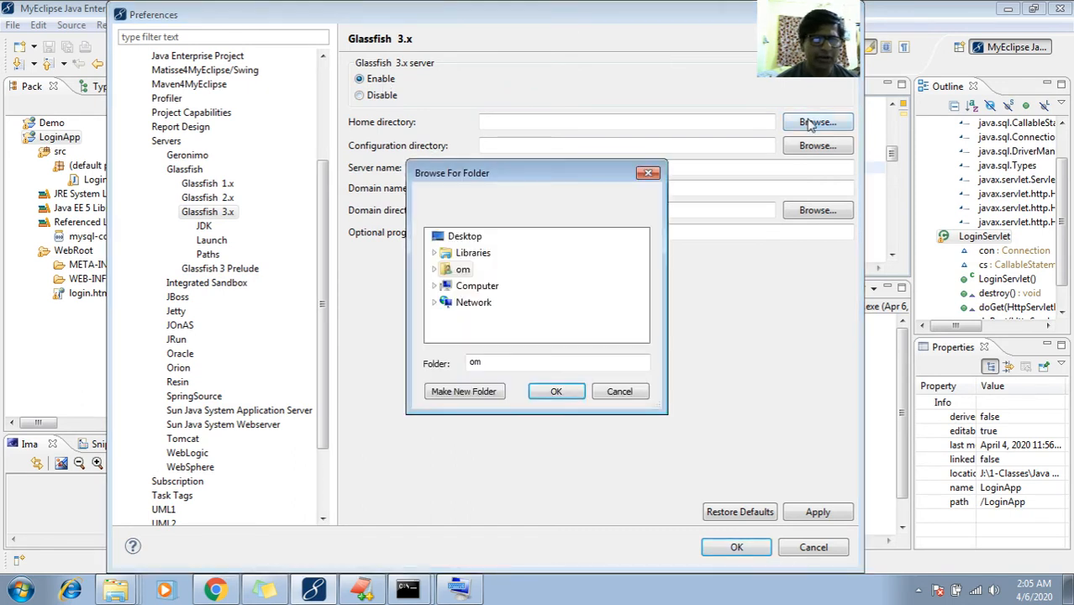
# Expand C:\glassfish3\glassfish\domains in the folder browser to inspect domain1 and mydomain1
pyautogui.click(434, 287)
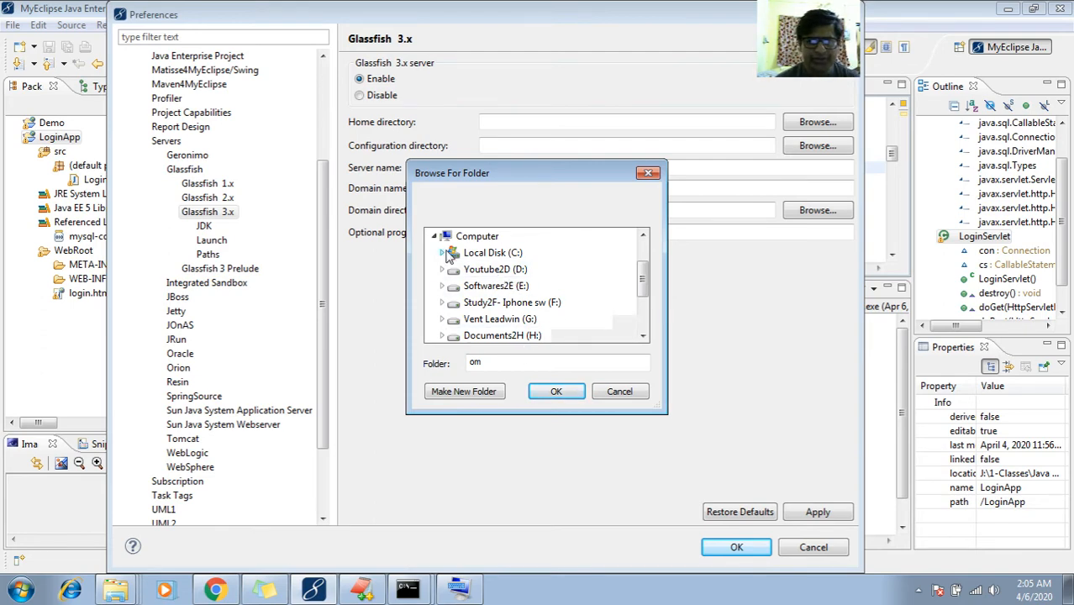
pyautogui.click(443, 253)
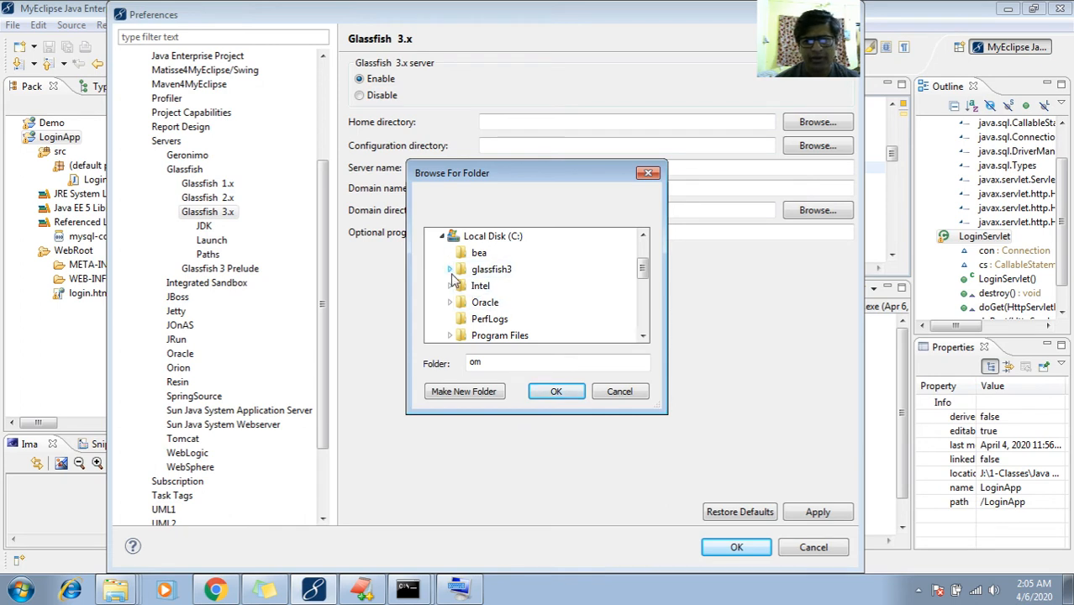
pyautogui.click(449, 270)
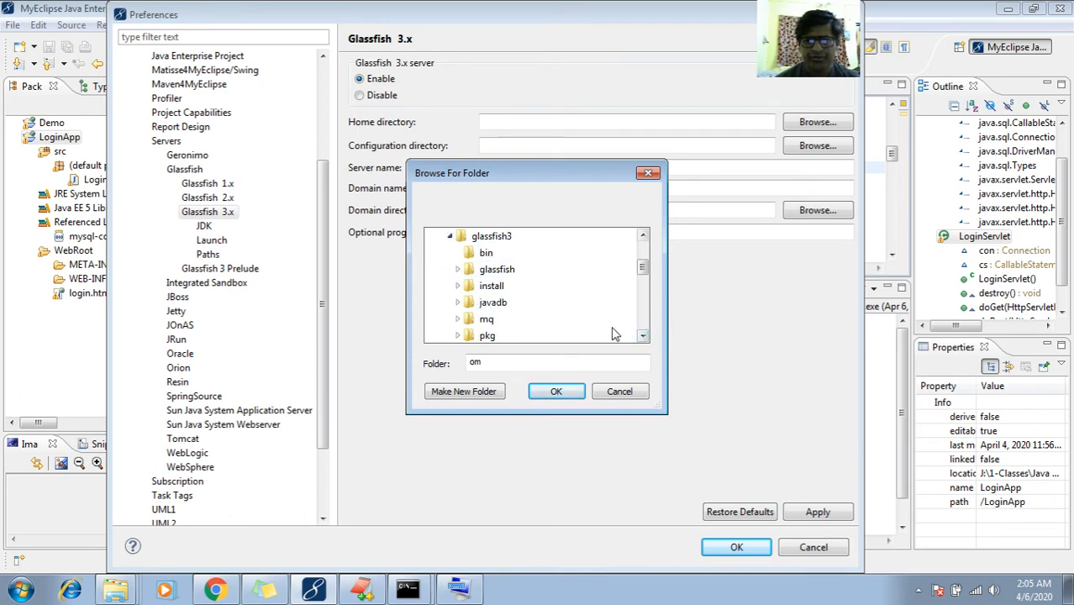
pyautogui.click(457, 269)
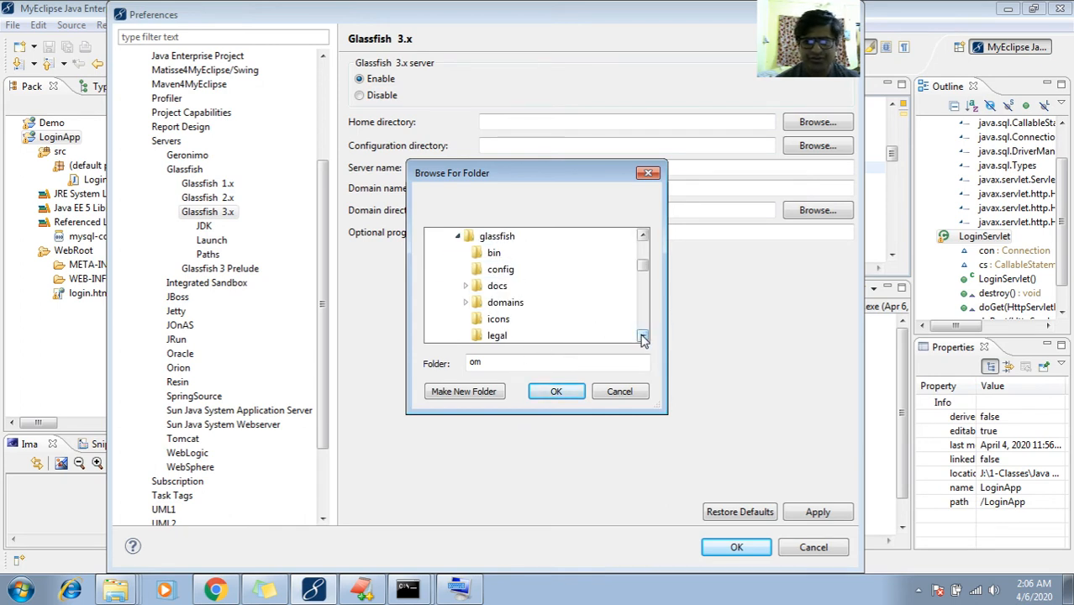
pyautogui.click(643, 338)
pyautogui.click(466, 286)
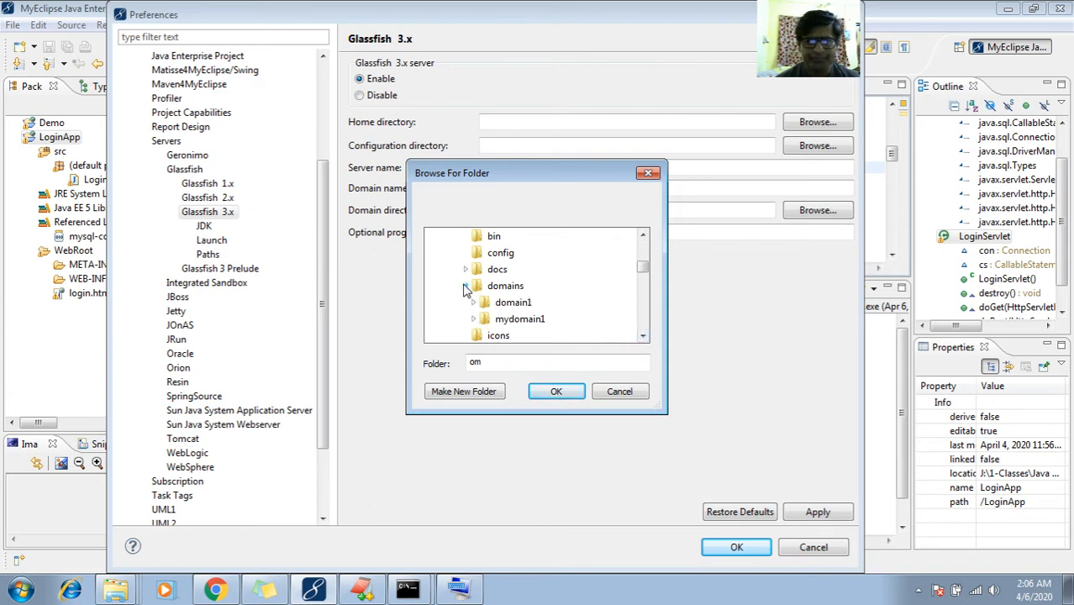
pyautogui.click(642, 338)
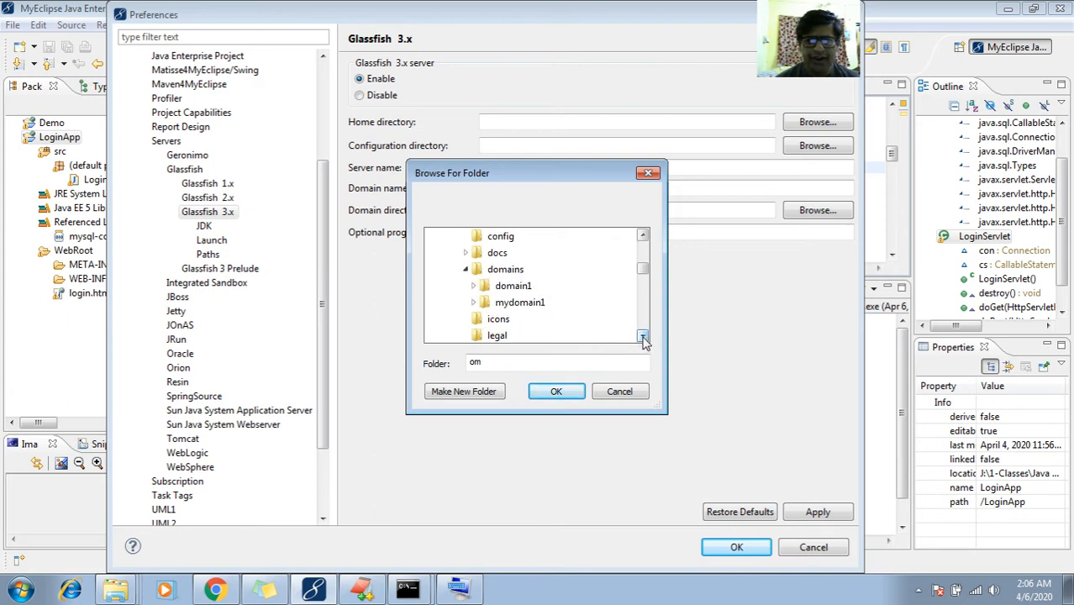
pyautogui.doubleClick(511, 287)
pyautogui.click(642, 335)
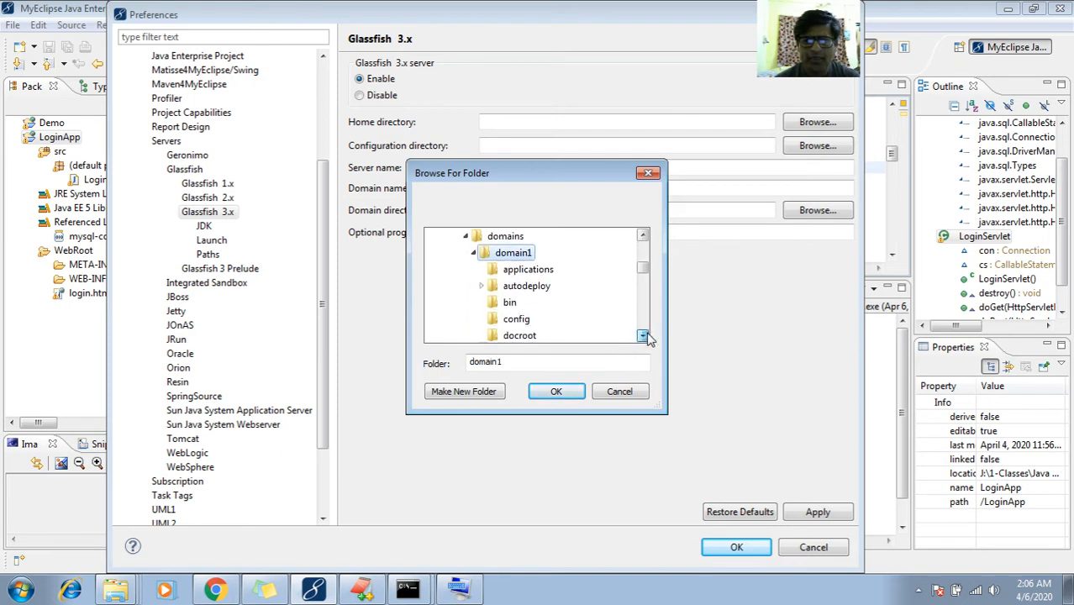
pyautogui.click(644, 336)
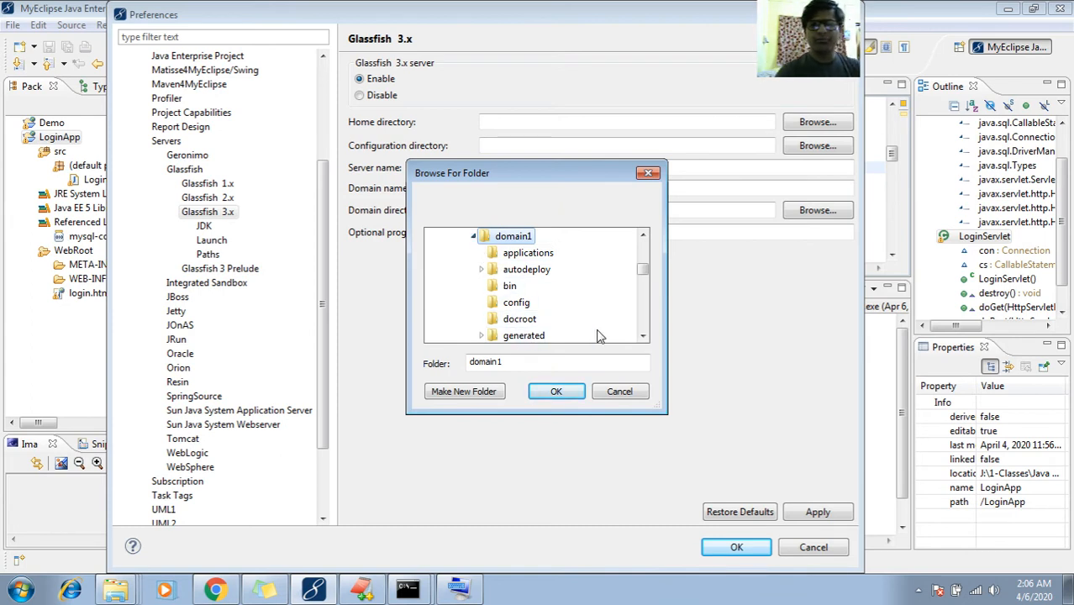
pyautogui.click(473, 236)
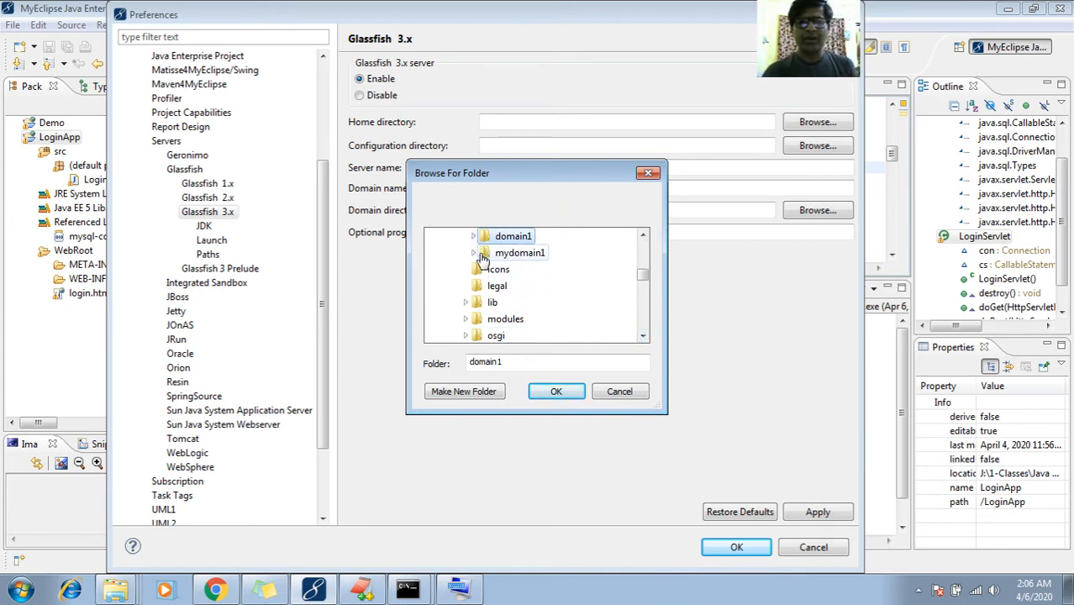
pyautogui.click(473, 253)
pyautogui.click(518, 237)
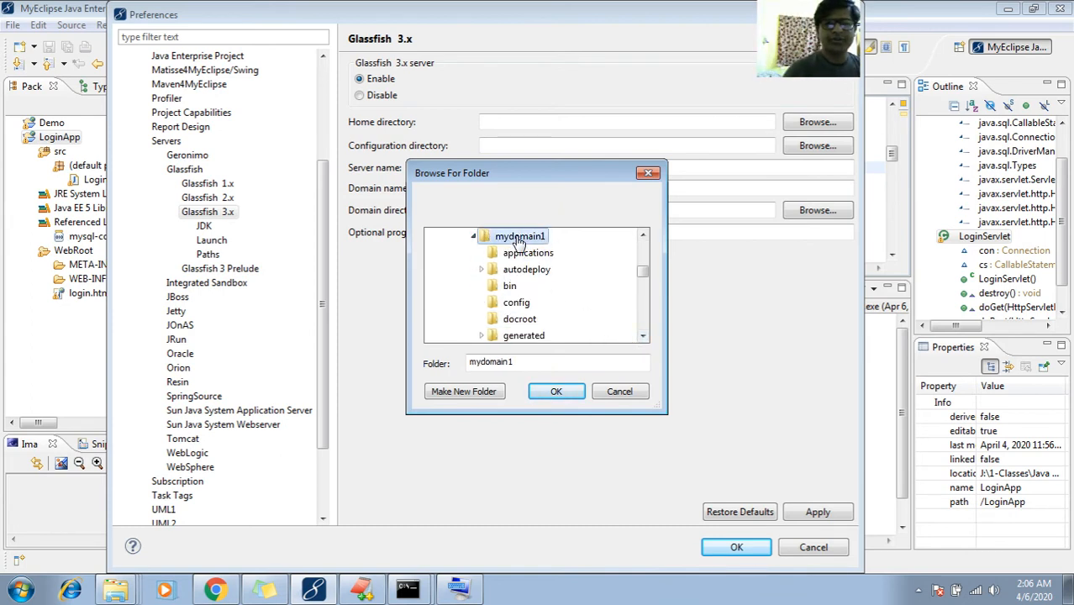
pyautogui.click(642, 236)
pyautogui.doubleClick(519, 237)
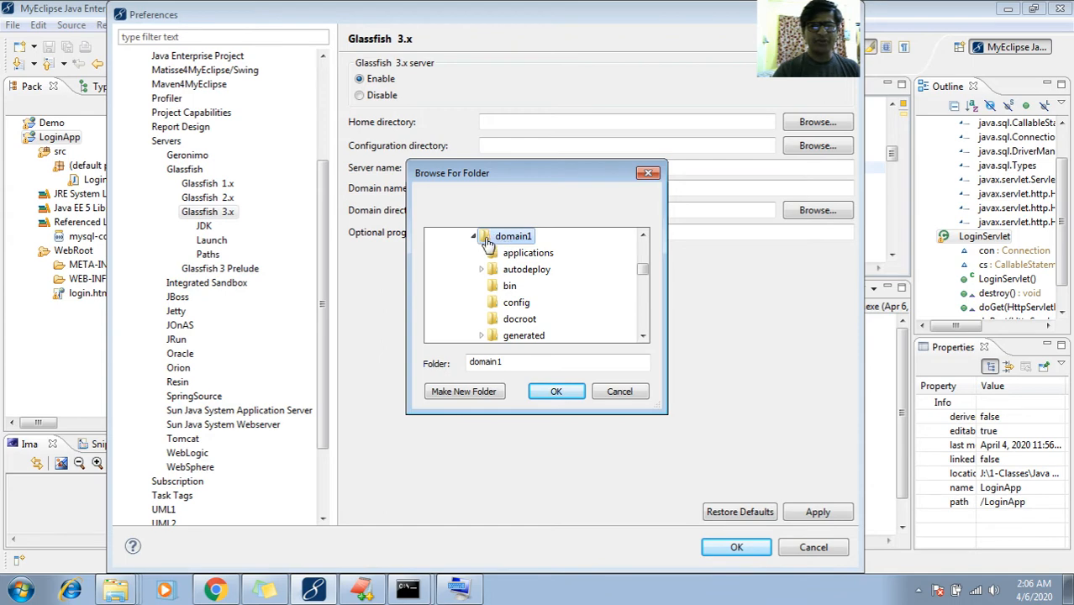
pyautogui.click(475, 239)
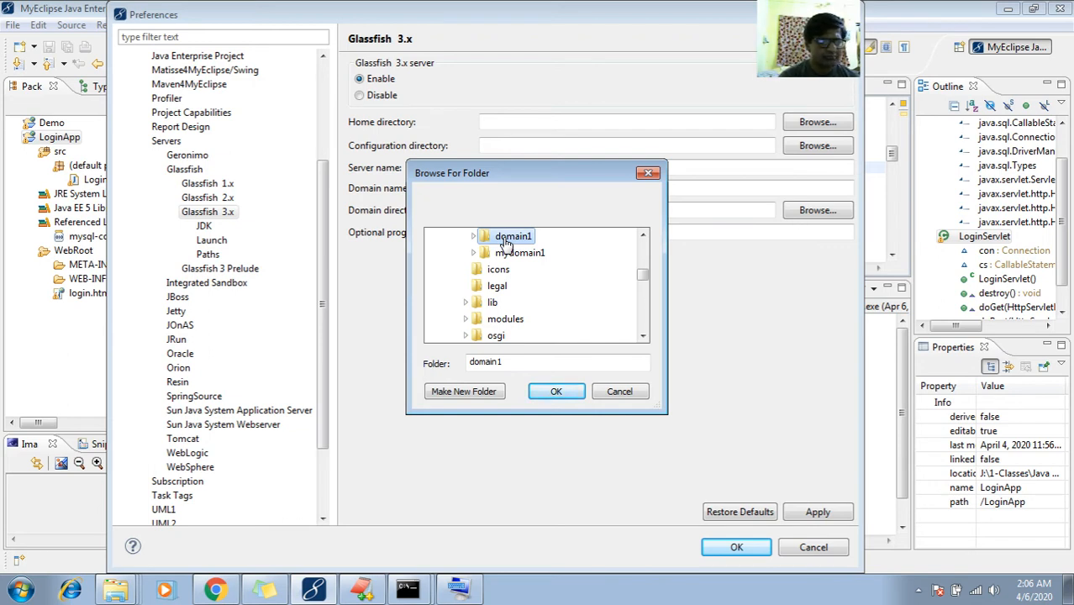
# Choose C:\glassfish3\glassfish as the Glassfish 3.x home directory
pyautogui.click(643, 252)
pyautogui.click(458, 238)
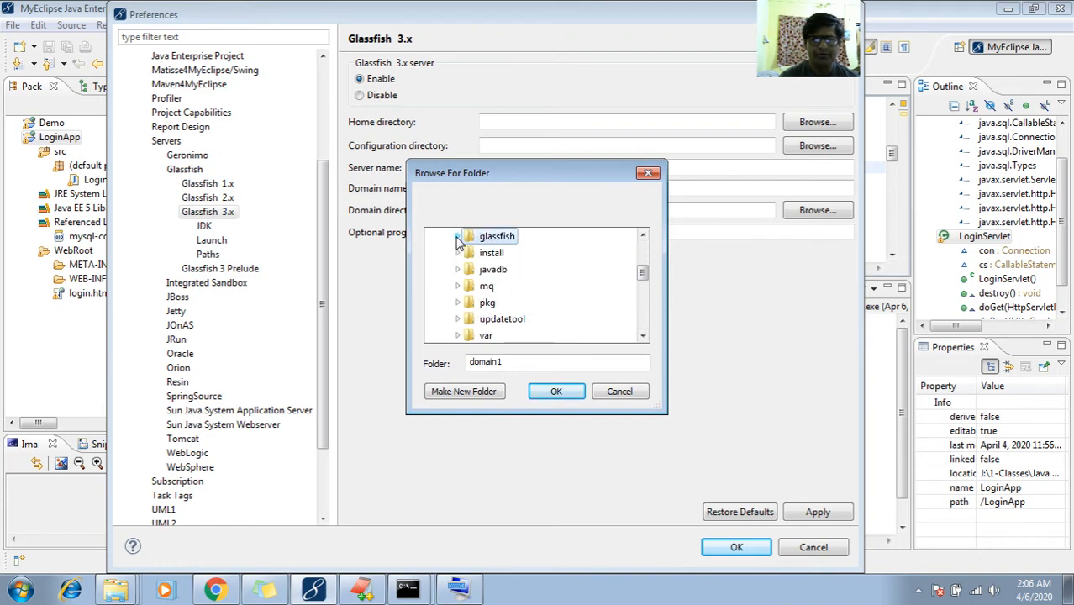
pyautogui.click(646, 251)
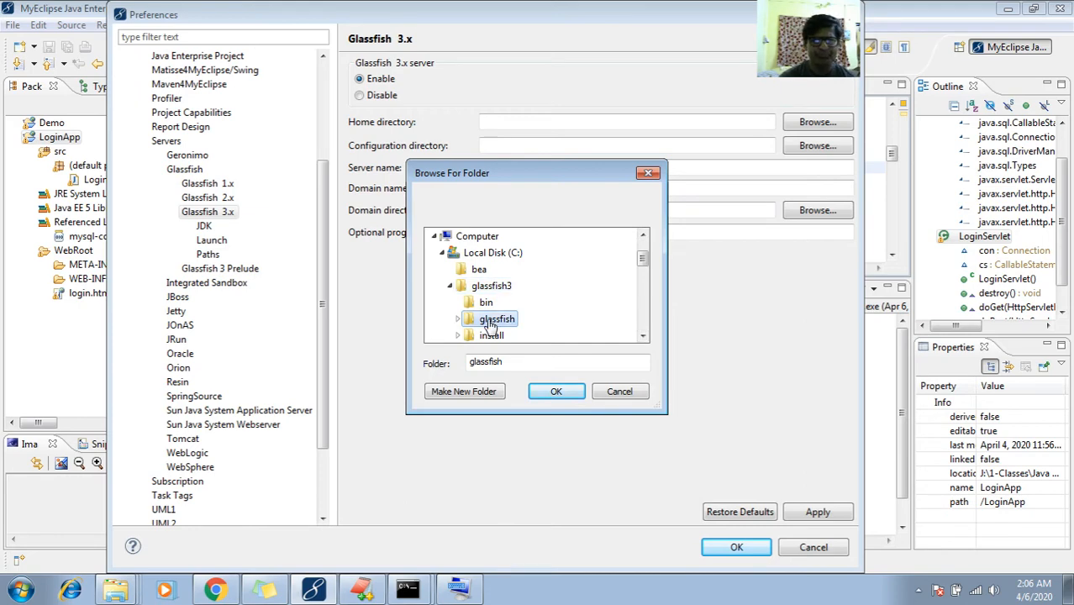
pyautogui.click(457, 318)
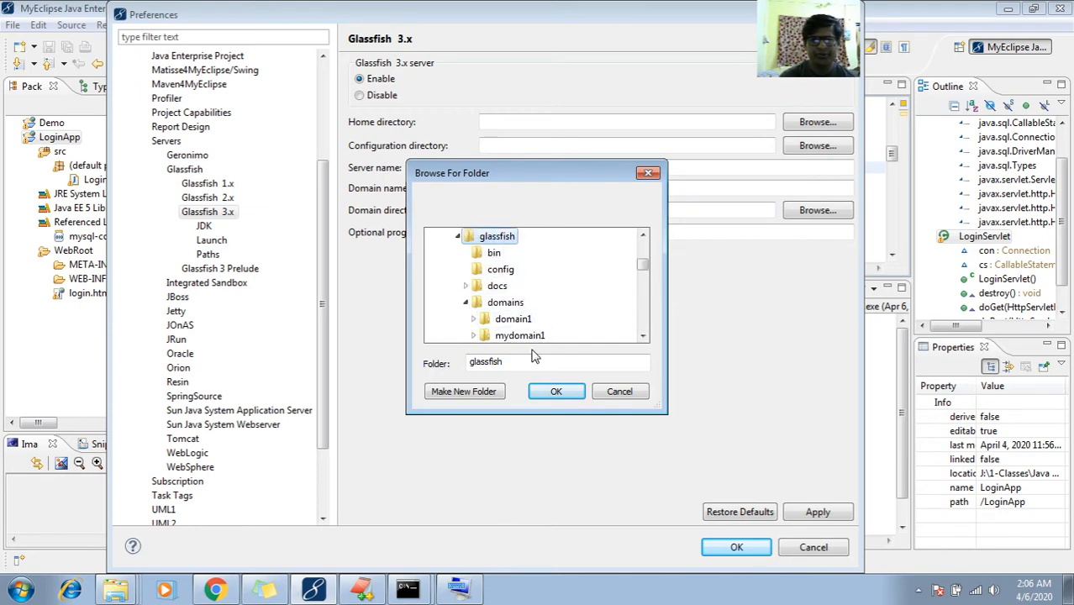
pyautogui.click(553, 392)
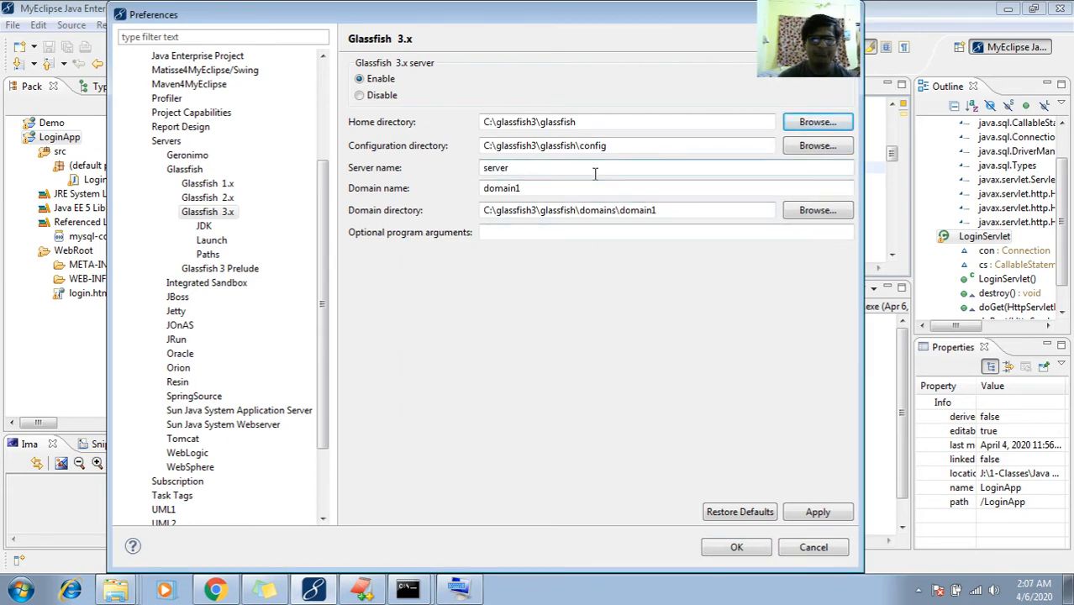
pyautogui.click(569, 188)
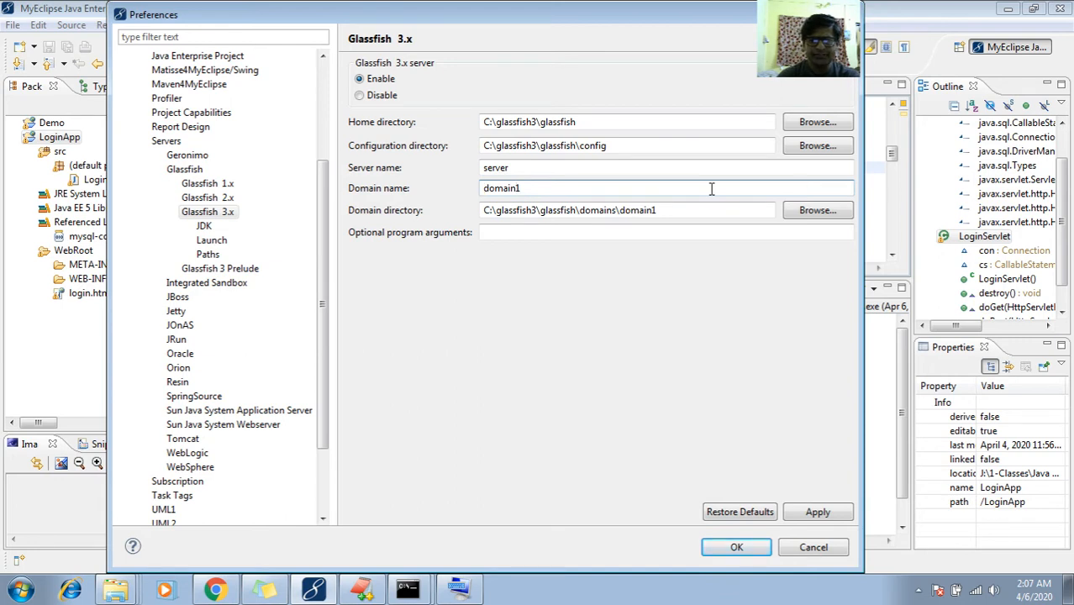
pyautogui.write('my')
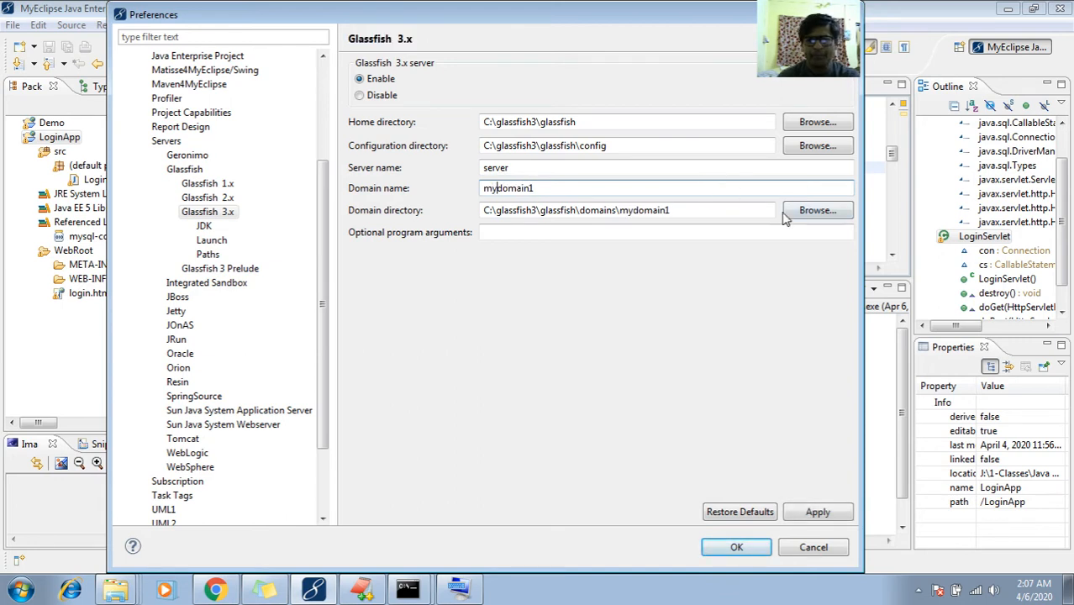
pyautogui.doubleClick(692, 209)
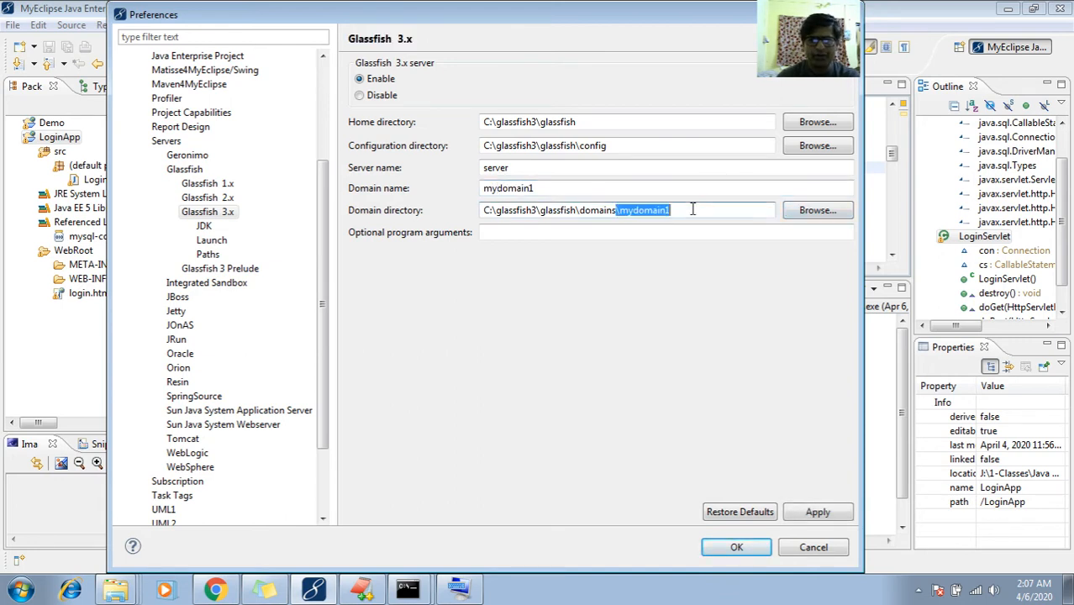
pyautogui.click(692, 209)
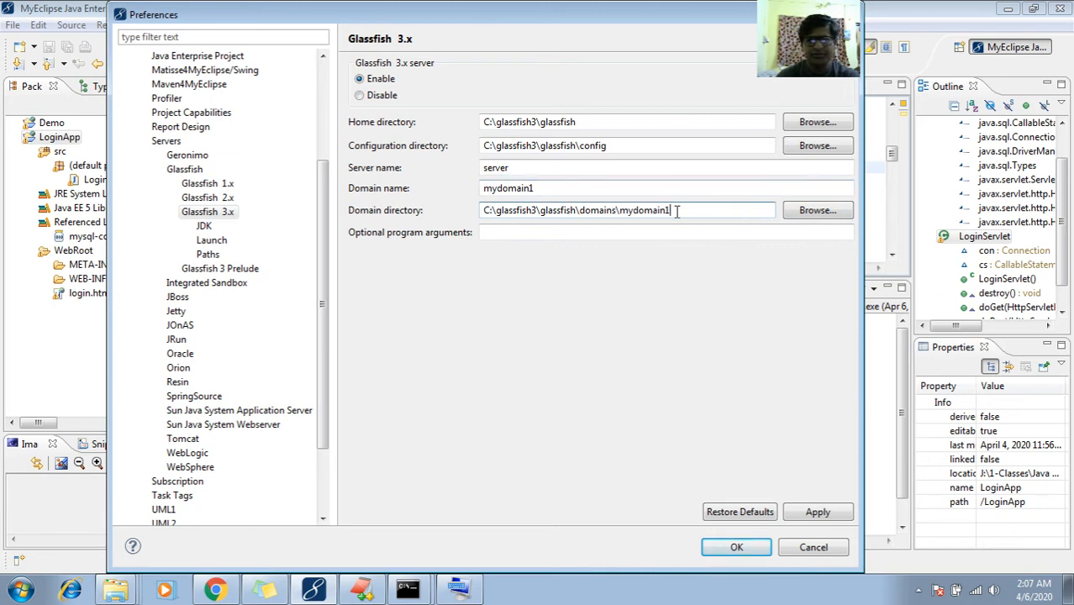
pyautogui.hotkey('ctrl', 'a')
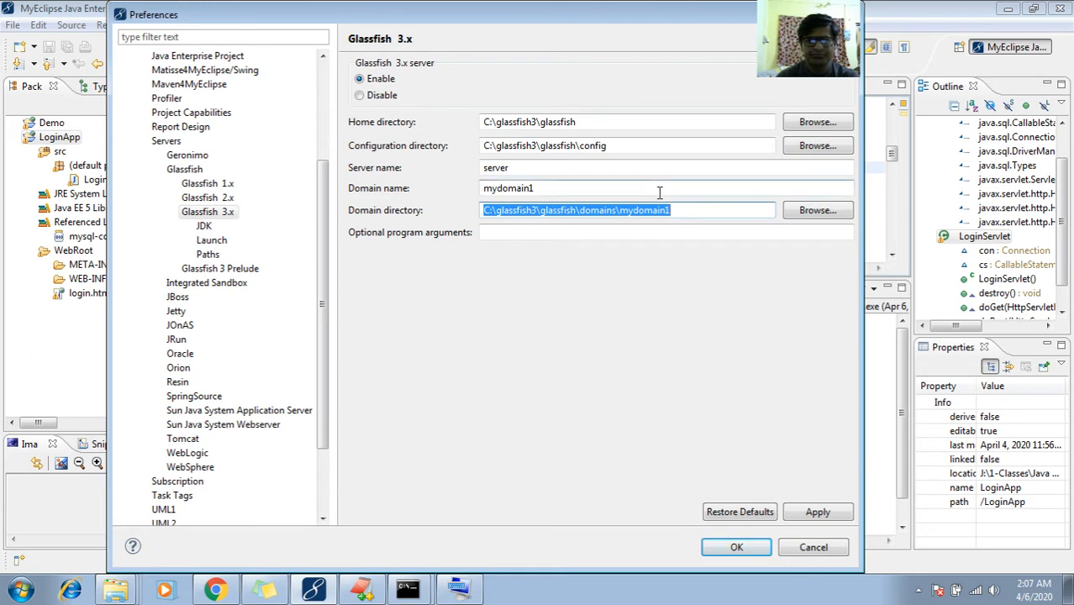
pyautogui.click(660, 192)
pyautogui.press('BackSpace')
pyautogui.press('BackSpace')
pyautogui.hotkey('ctrl', 'a')
pyautogui.press('BackSpace')
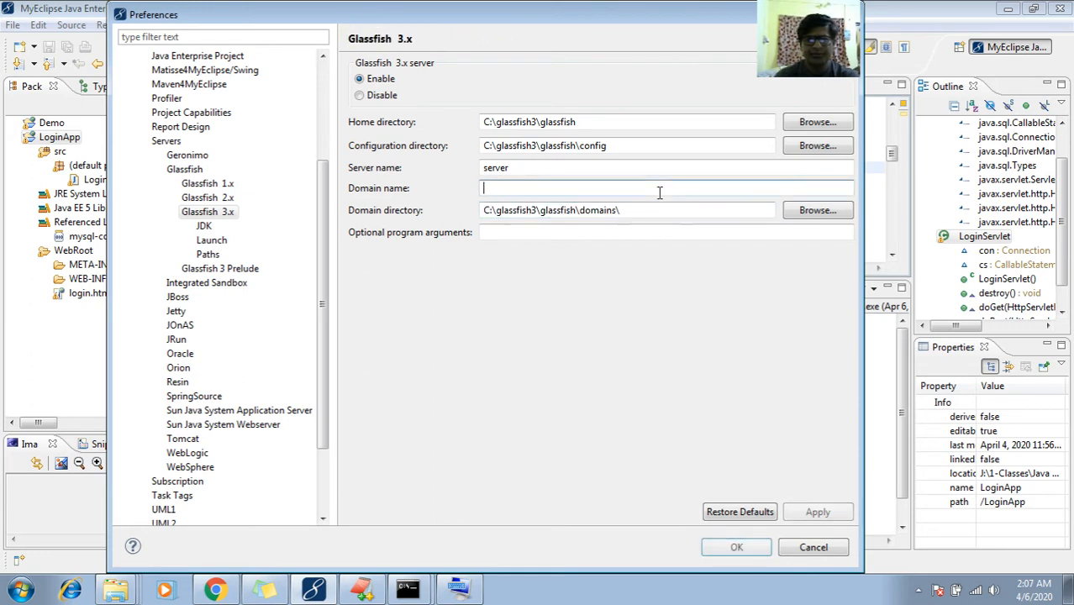
pyautogui.write('domain1')
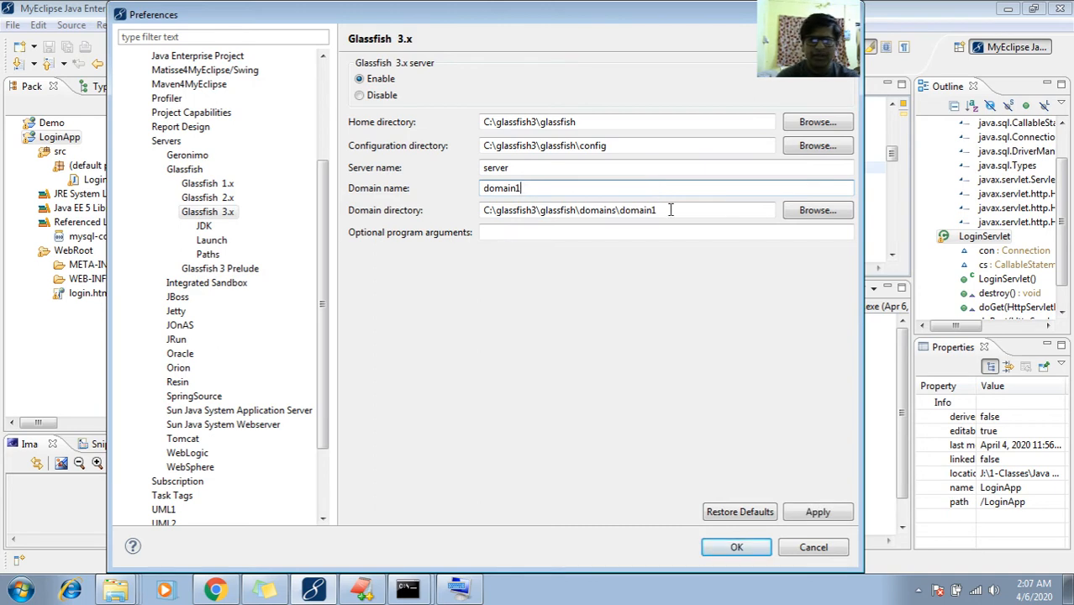
pyautogui.click(661, 211)
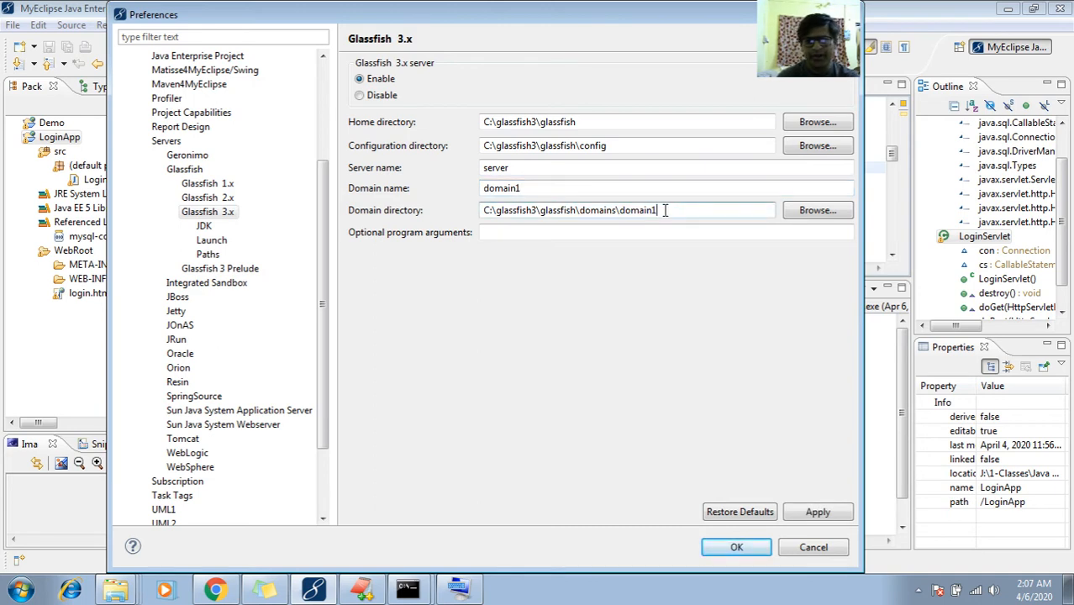
pyautogui.click(613, 187)
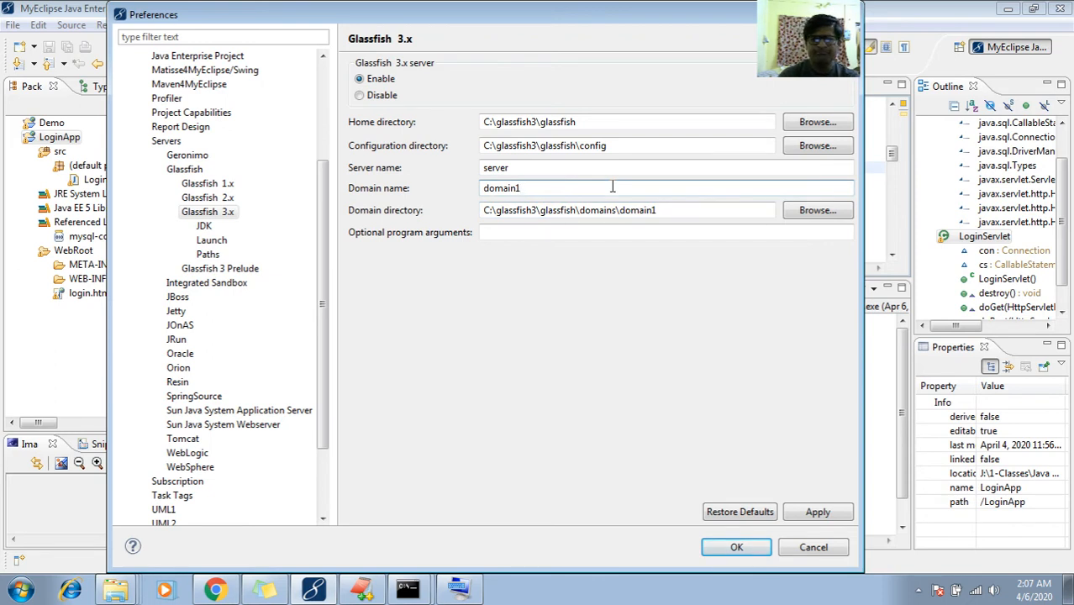
# Set the Glassfish 3.x domain directory to the mydomain1 folder
pyautogui.click(799, 216)
pyautogui.moveTo(641, 336); pyautogui.dragTo(642, 336)
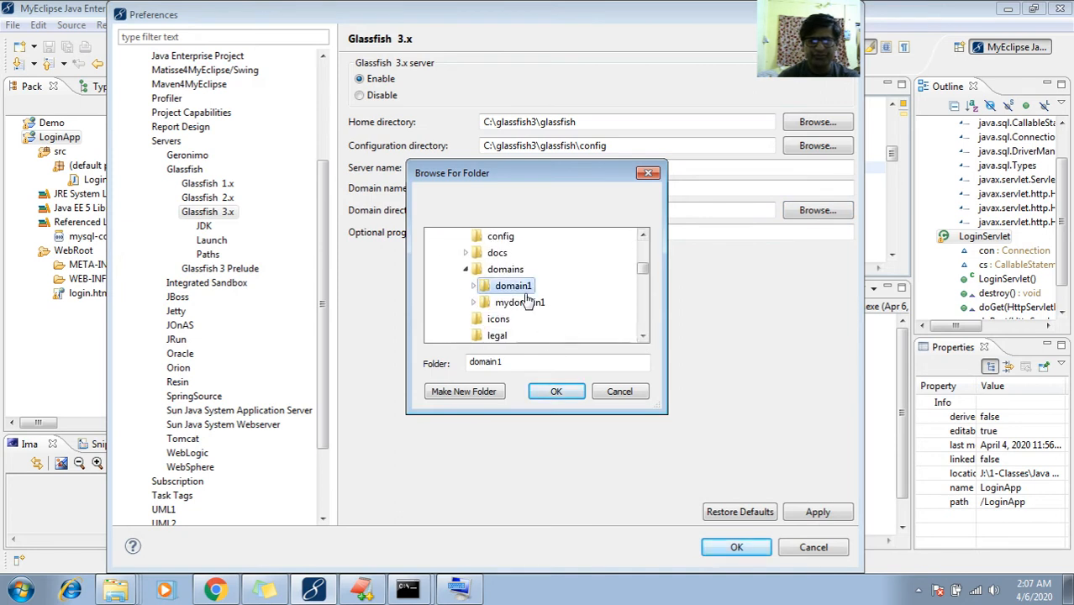
pyautogui.doubleClick(527, 316)
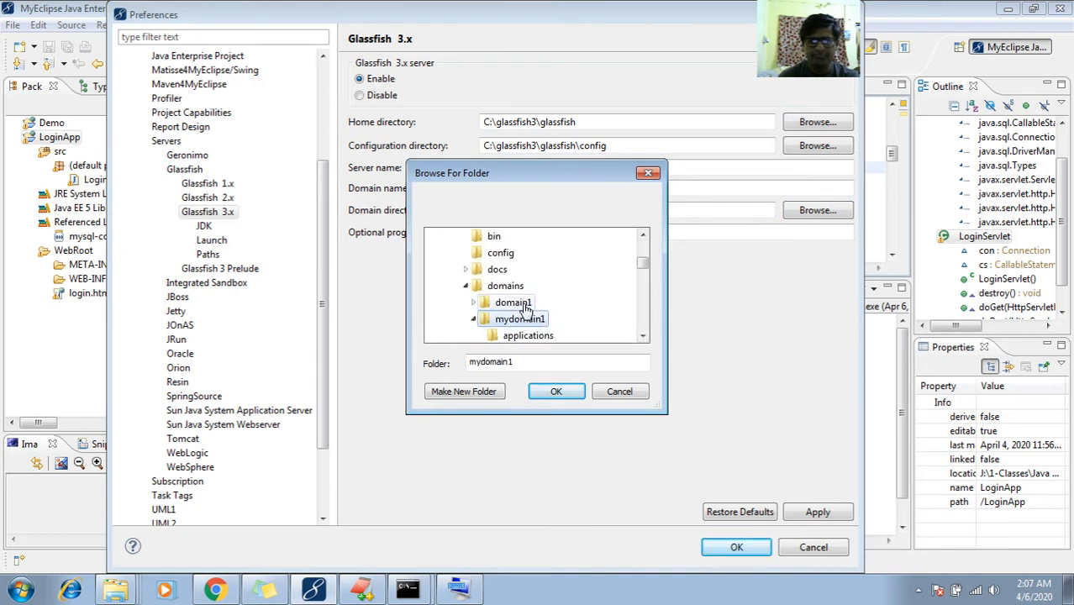
pyautogui.click(556, 391)
# Change the domain name to mydomain1 and apply the setting
pyautogui.click(485, 189)
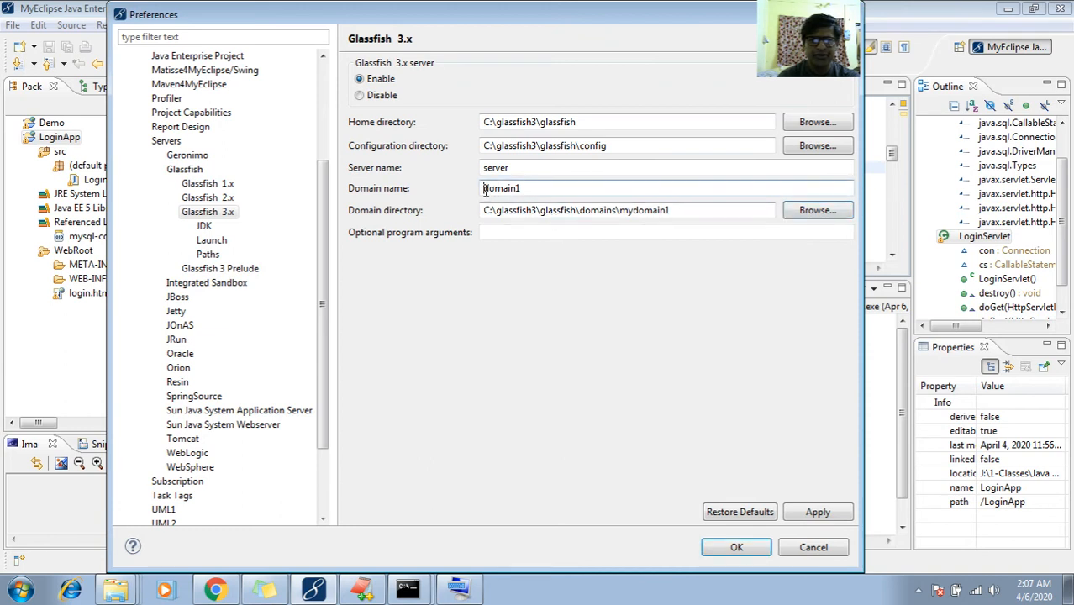
pyautogui.write('my')
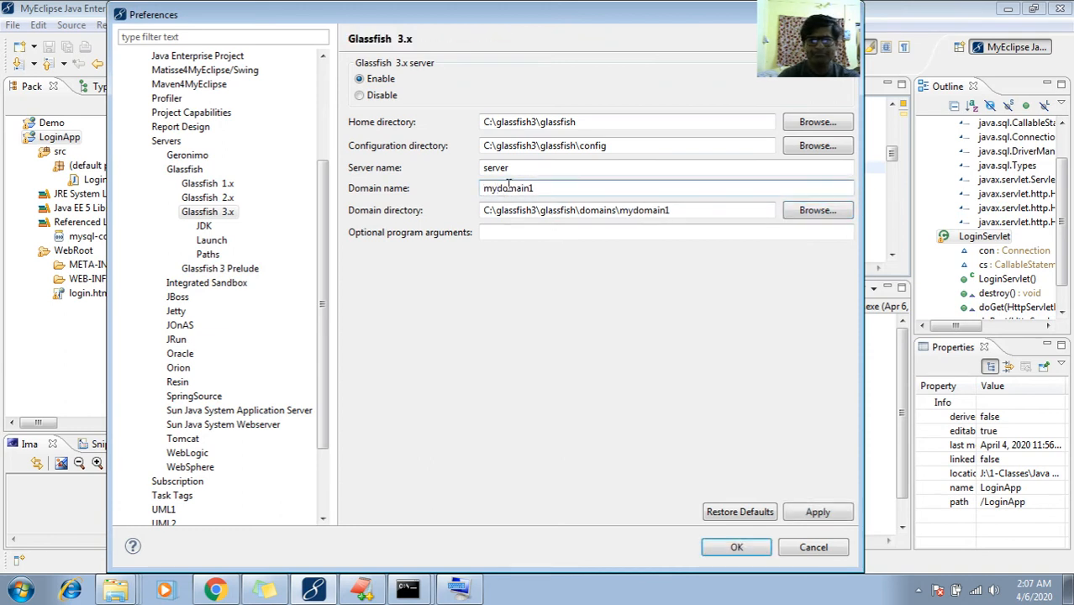
pyautogui.press('BackSpace')
pyautogui.press('BackSpace')
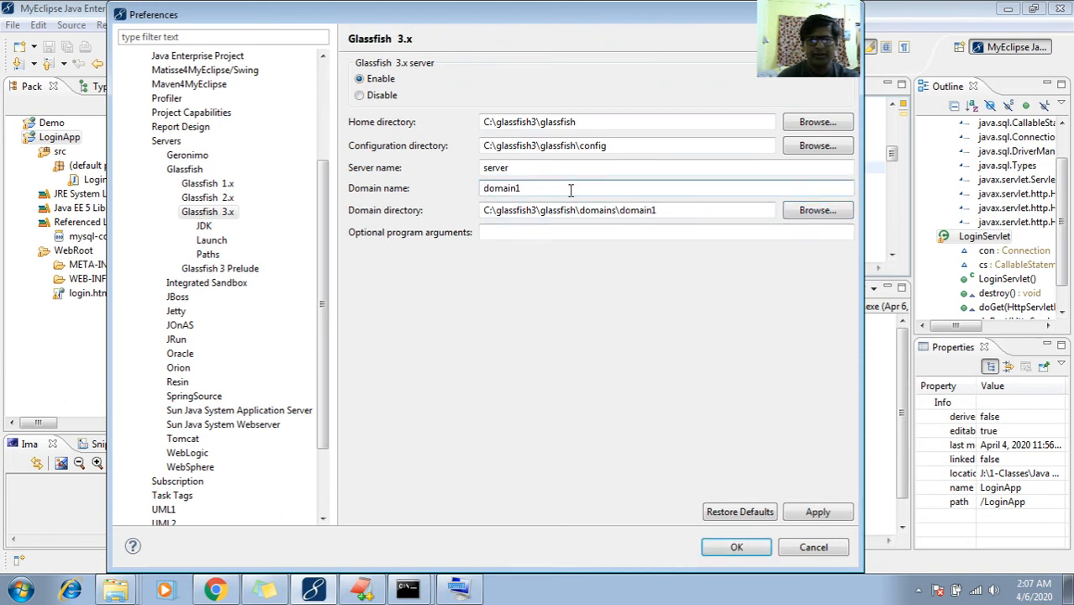
pyautogui.write('my')
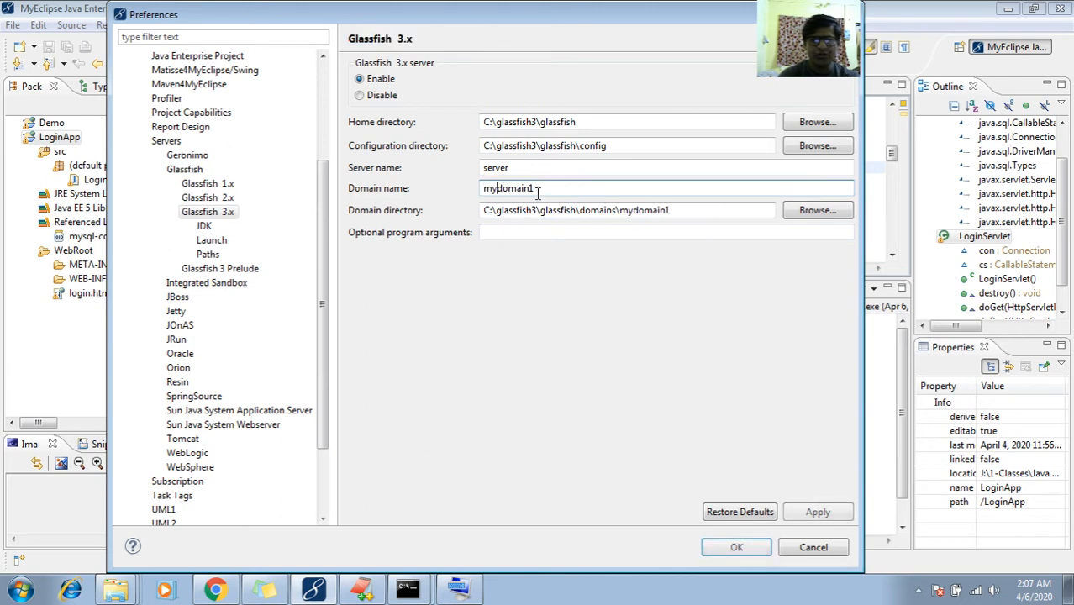
pyautogui.press('BackSpace')
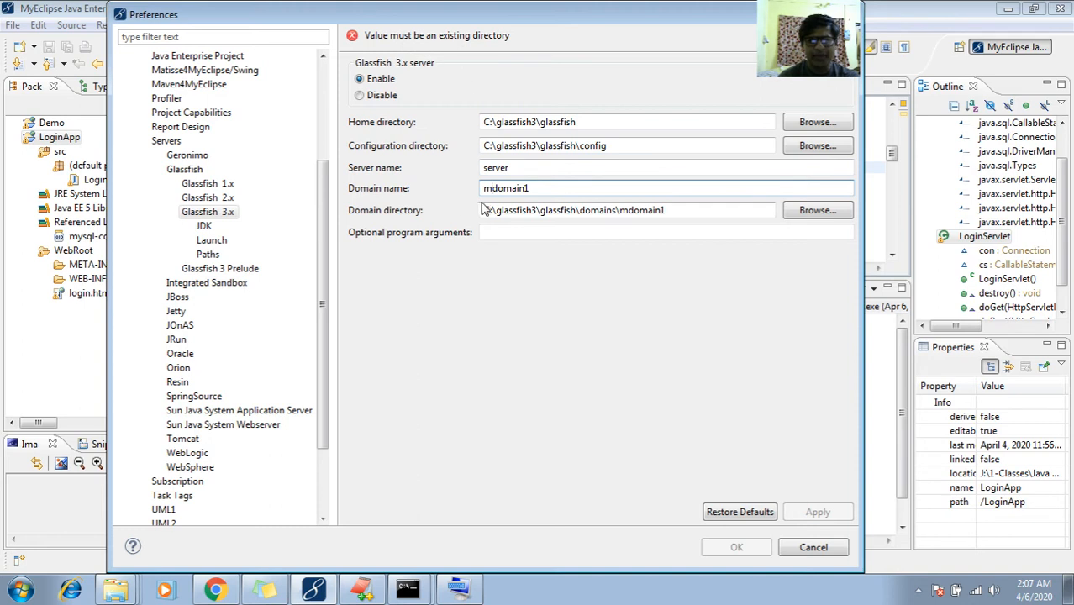
pyautogui.write('y')
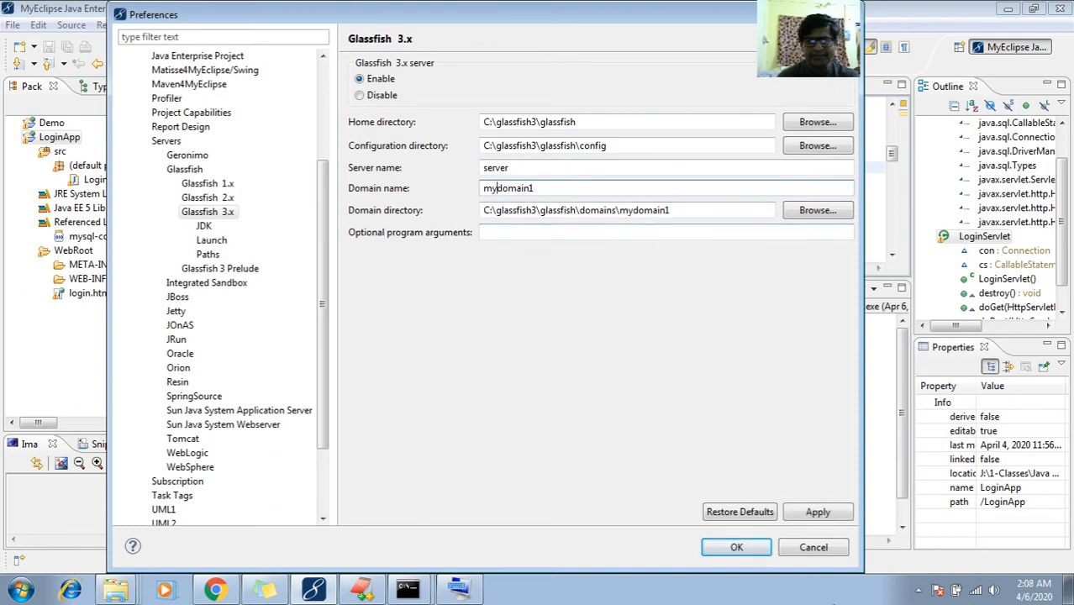
pyautogui.click(815, 512)
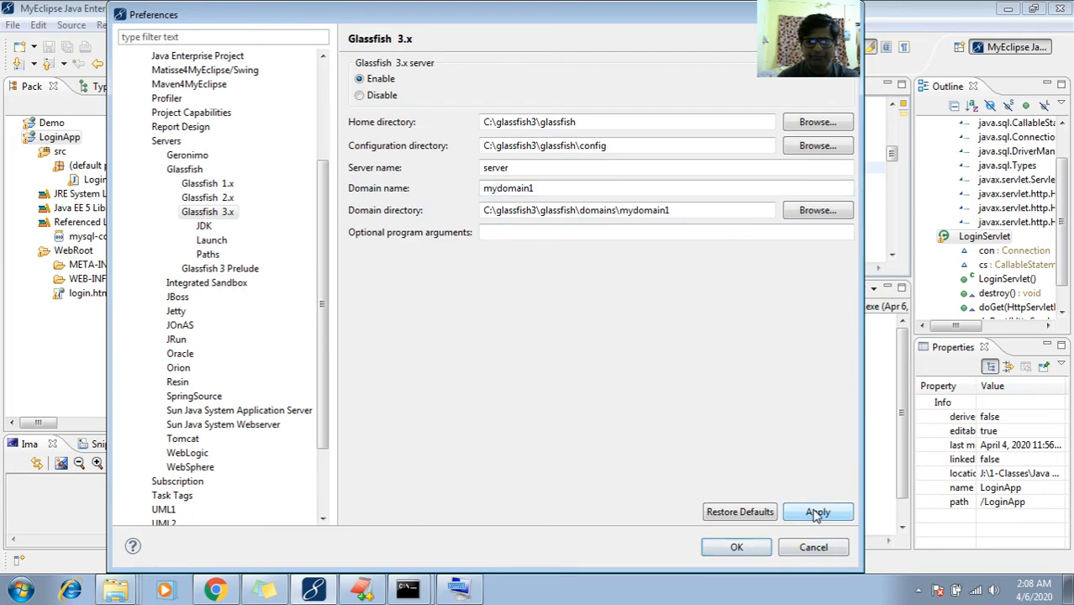
# Save the connector settings and run LoginApp as a MyEclipse Server Application on Glassfish 3.x
pyautogui.click(736, 548)
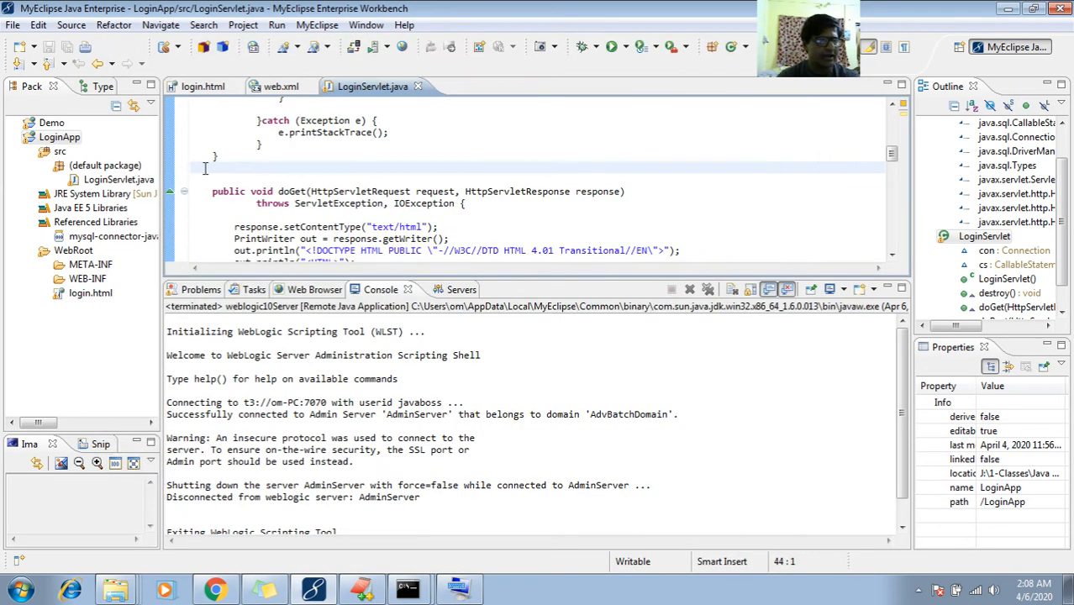
pyautogui.rightClick(74, 143)
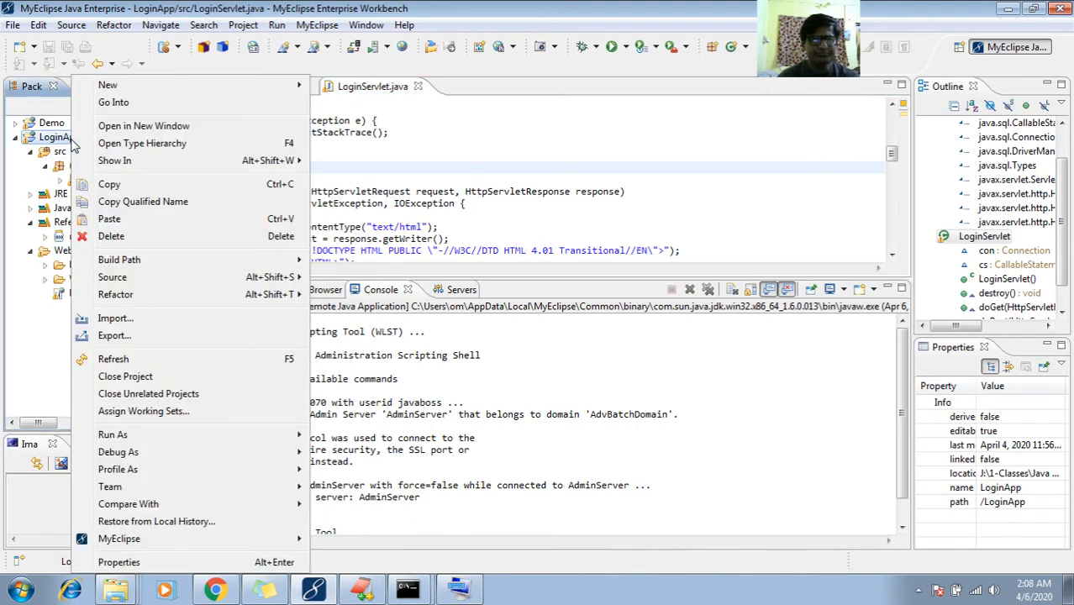
pyautogui.moveTo(209, 437)
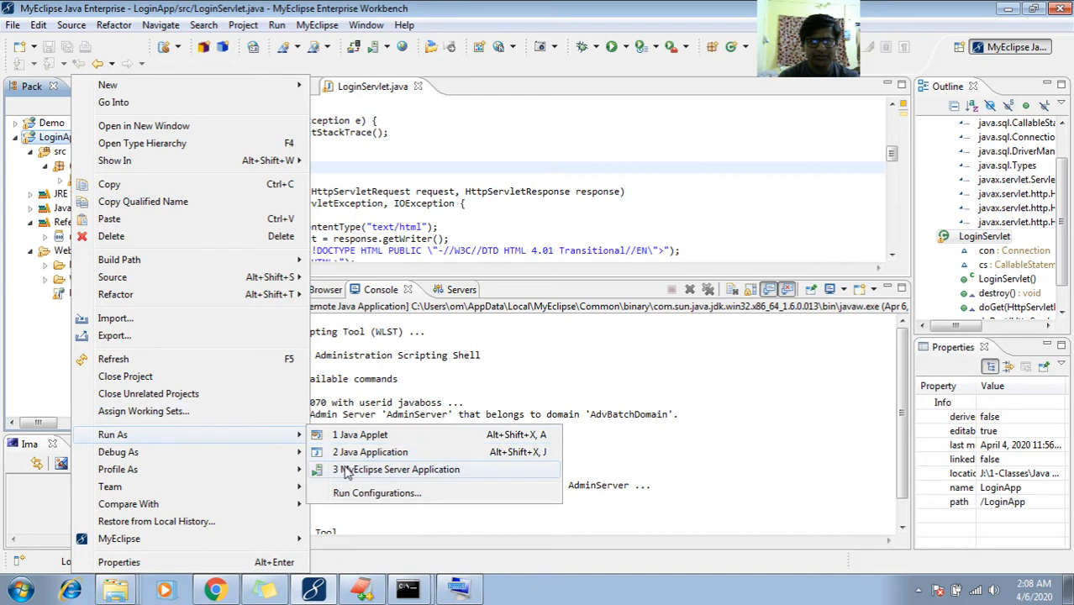
pyautogui.click(348, 474)
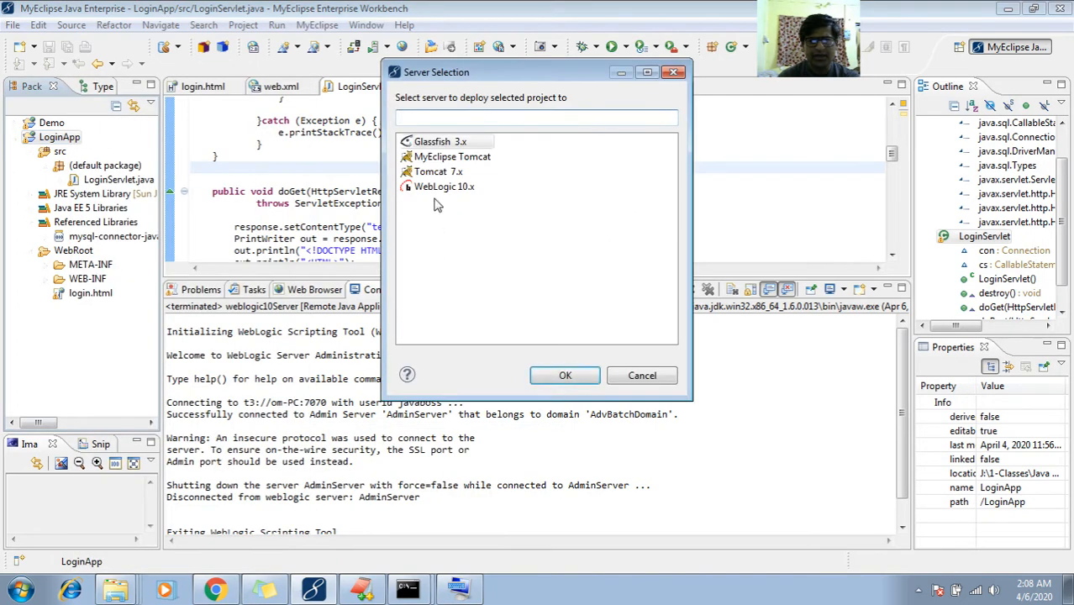
pyautogui.click(436, 144)
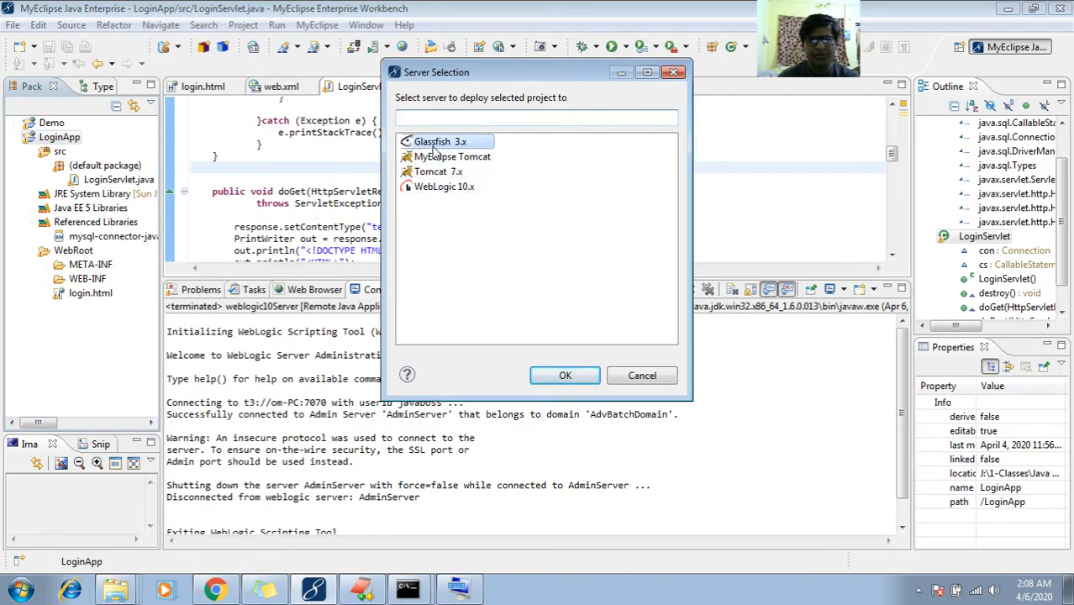
pyautogui.click(566, 377)
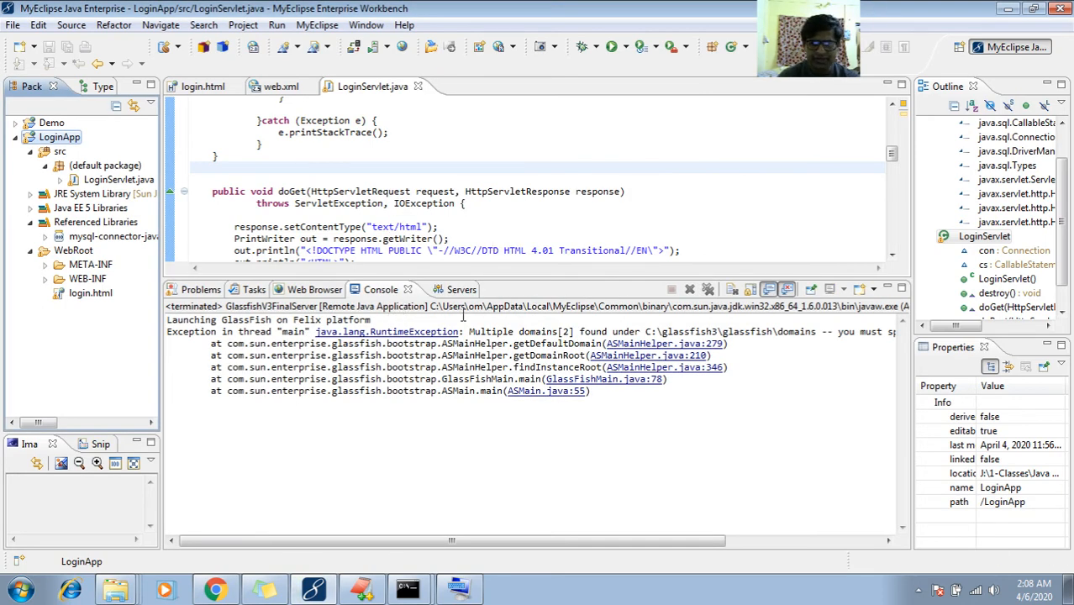
pyautogui.doubleClick(566, 331)
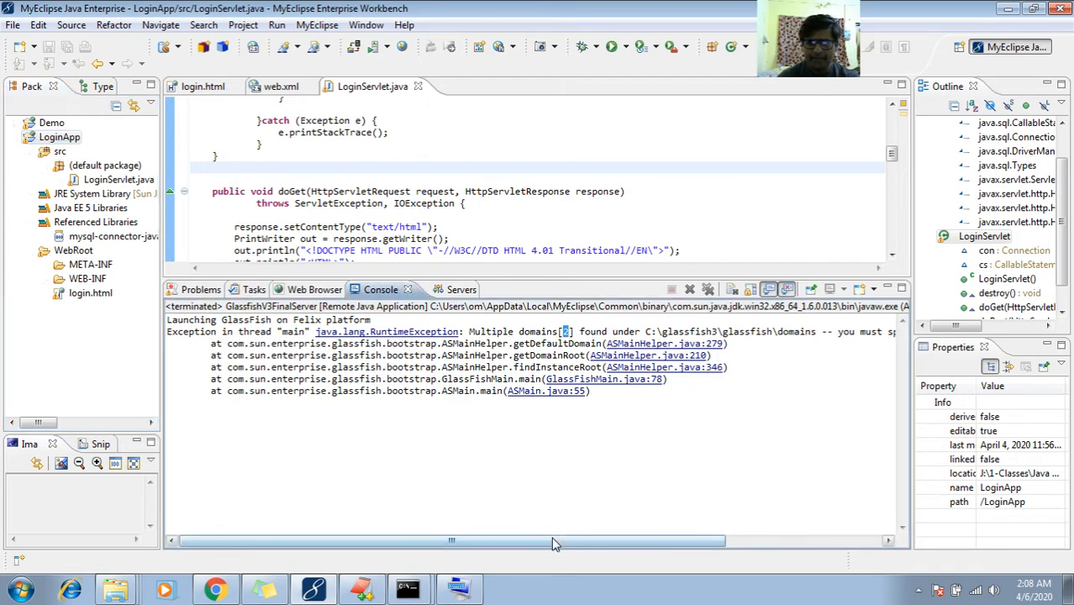
pyautogui.moveTo(552, 544); pyautogui.dragTo(767, 542)
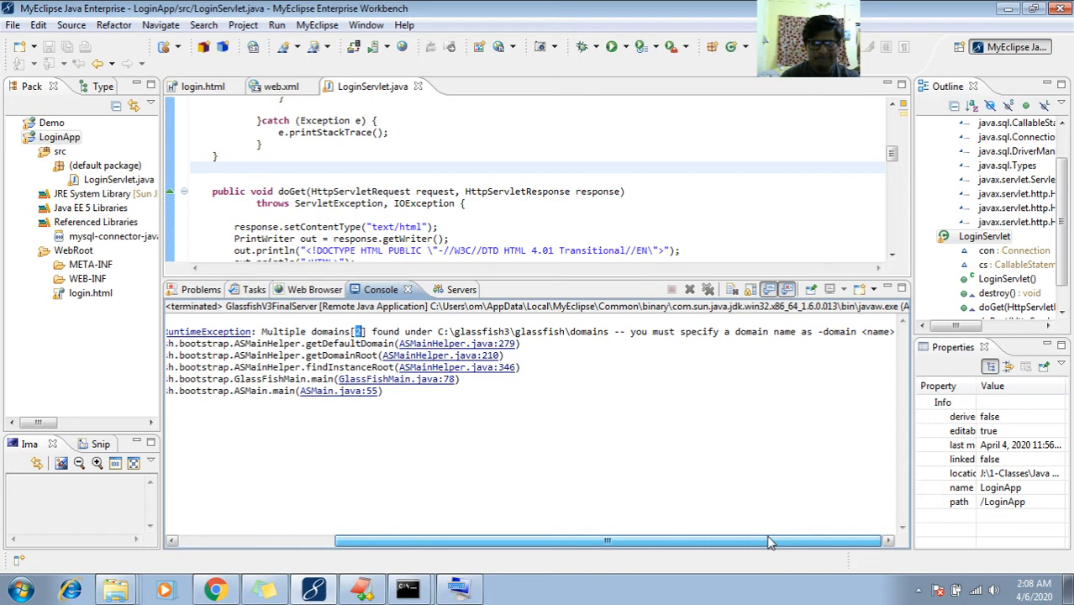
pyautogui.moveTo(767, 542); pyautogui.dragTo(474, 526)
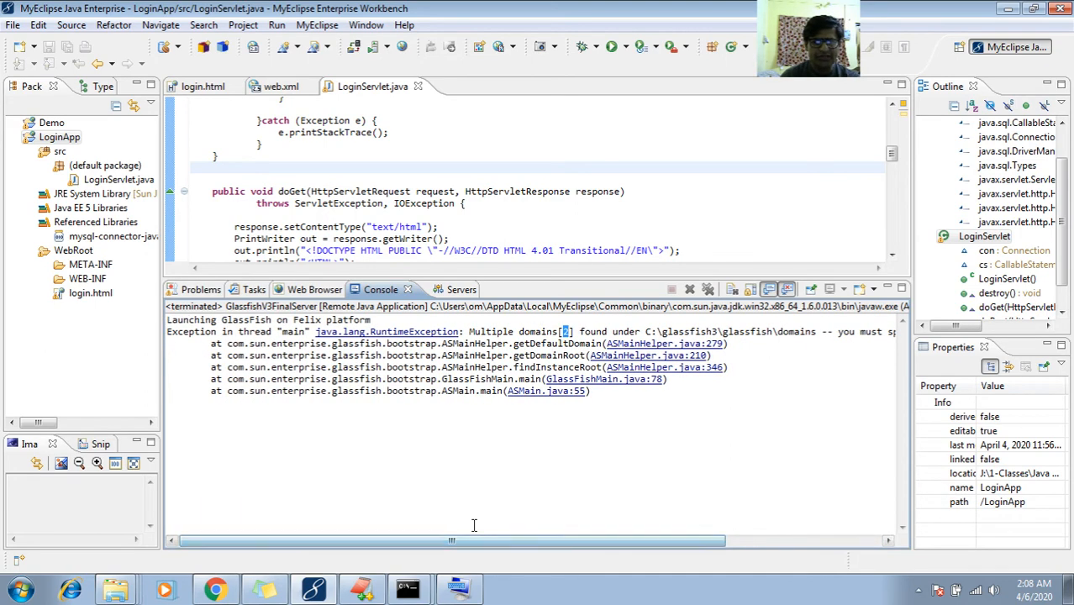
pyautogui.click(518, 278)
pyautogui.click(527, 249)
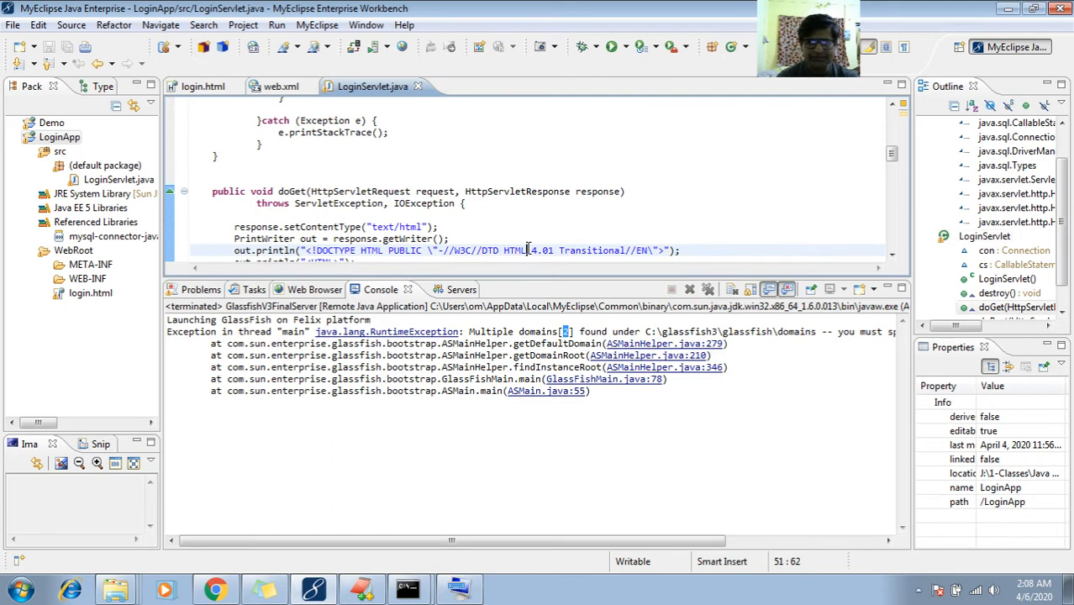
pyautogui.click(411, 180)
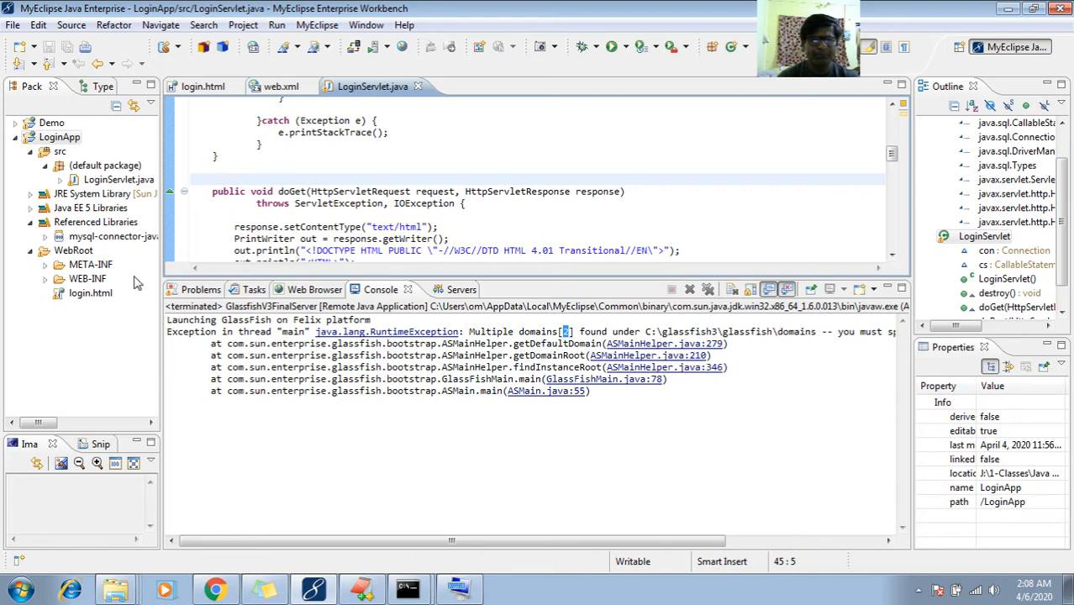
# Open the Glassfish 3.x connector settings, change the domain name from mydomain1 to domain1, apply and save
pyautogui.click(386, 48)
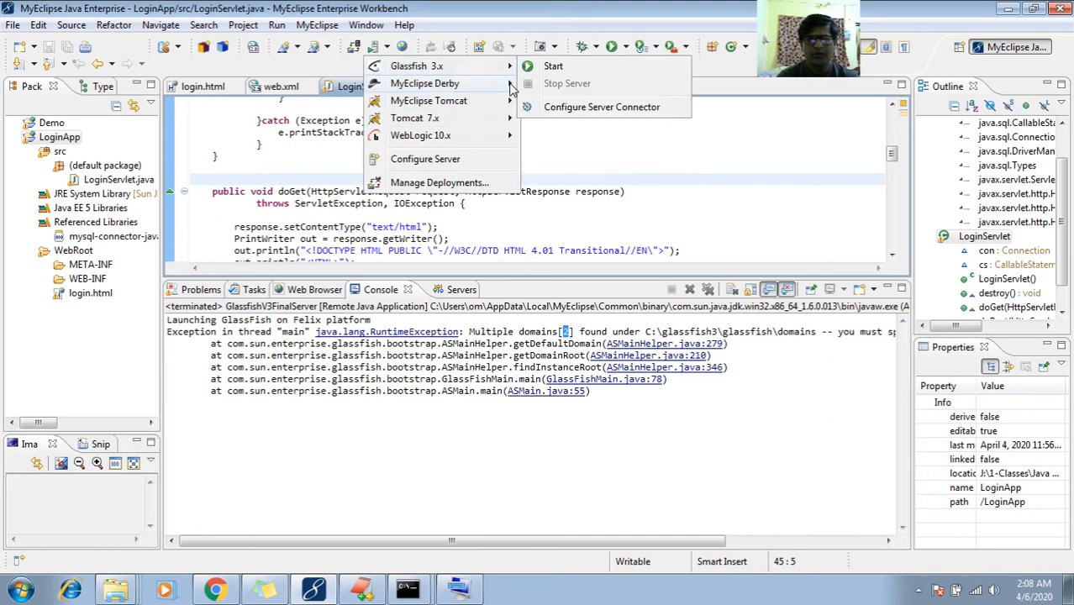
pyautogui.moveTo(510, 84)
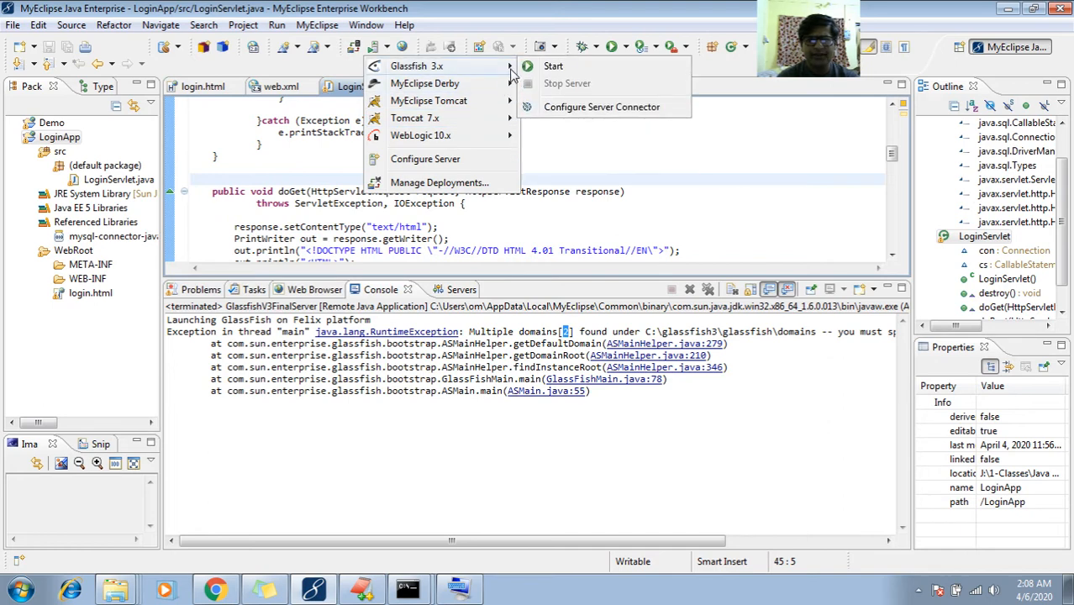
pyautogui.click(571, 111)
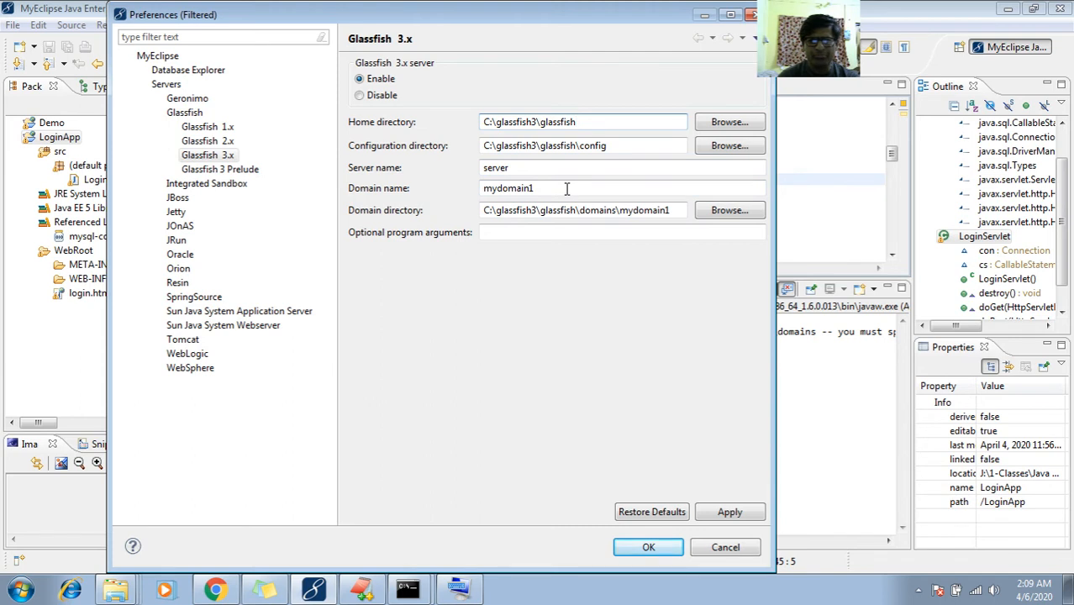
pyautogui.click(501, 188)
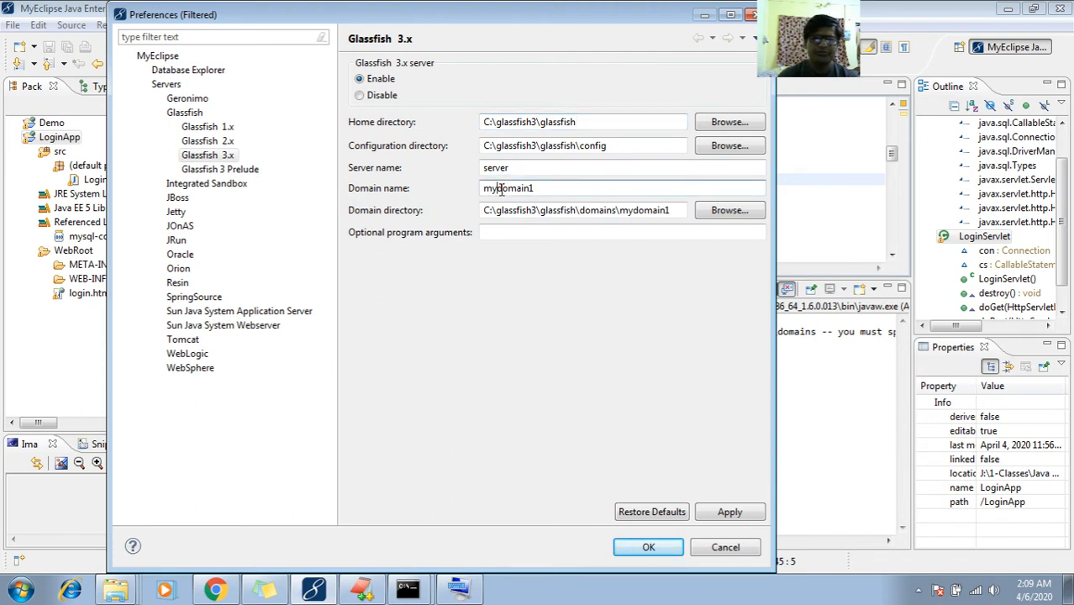
pyautogui.press('BackSpace')
pyautogui.press('BackSpace')
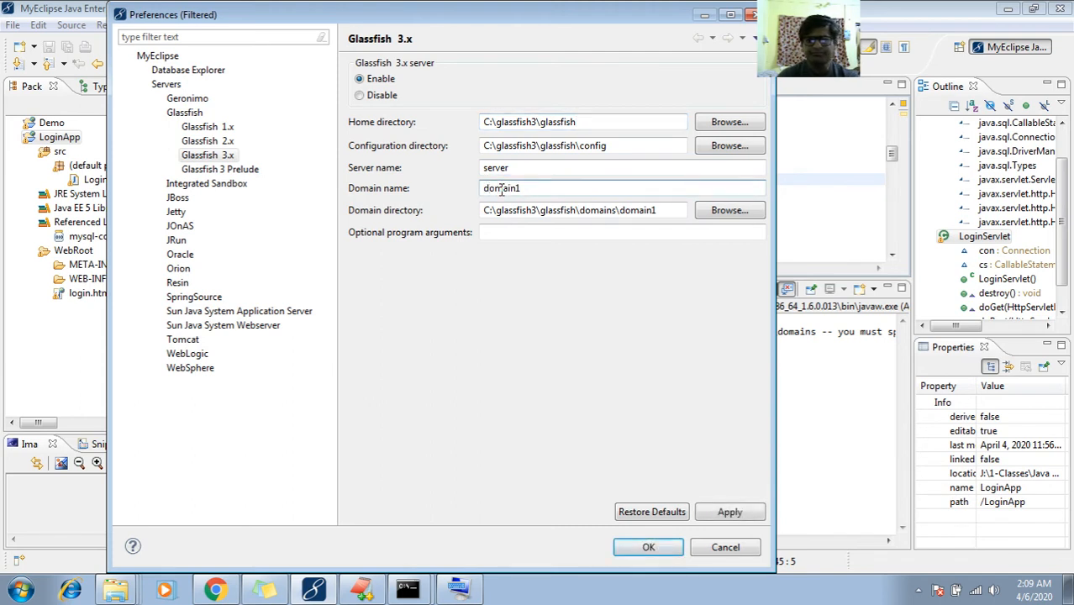
pyautogui.click(729, 512)
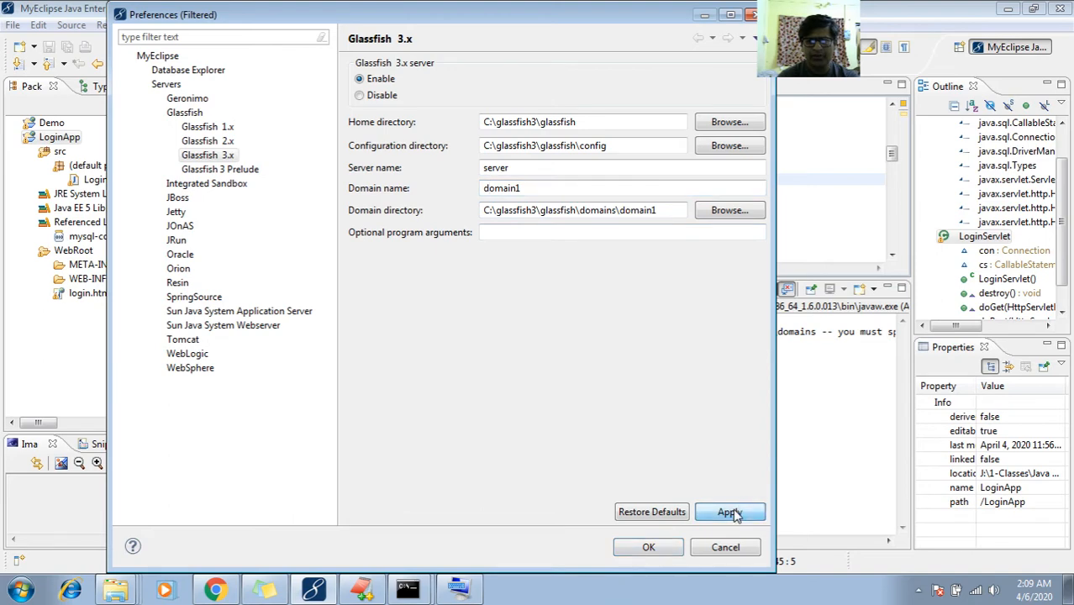
pyautogui.click(654, 548)
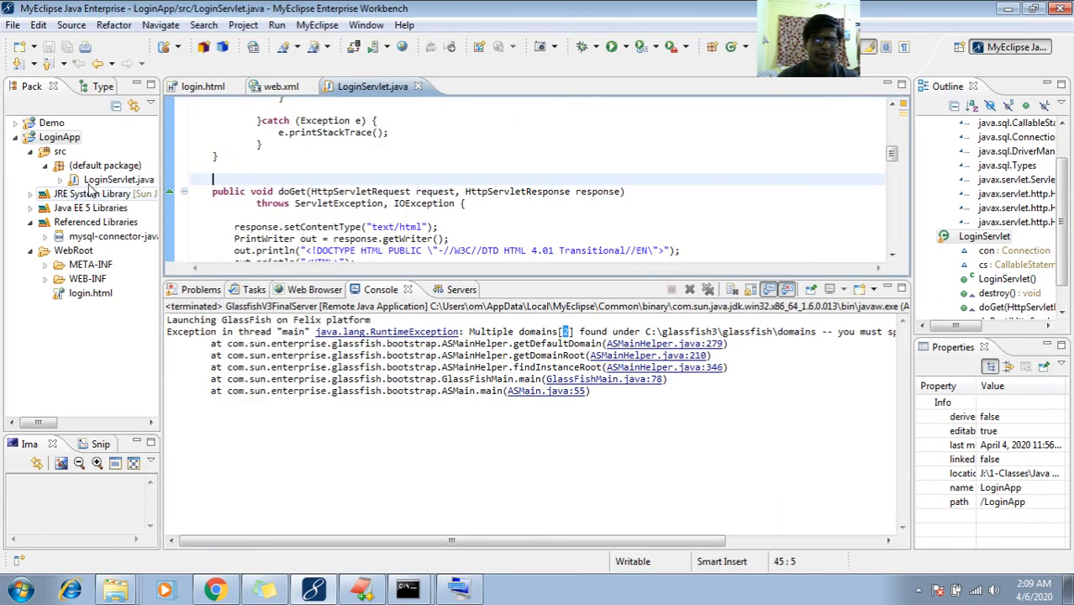
# Run LoginApp again as a MyEclipse Server Application on Glassfish 3.x
pyautogui.click(57, 137)
pyautogui.rightClick(57, 137)
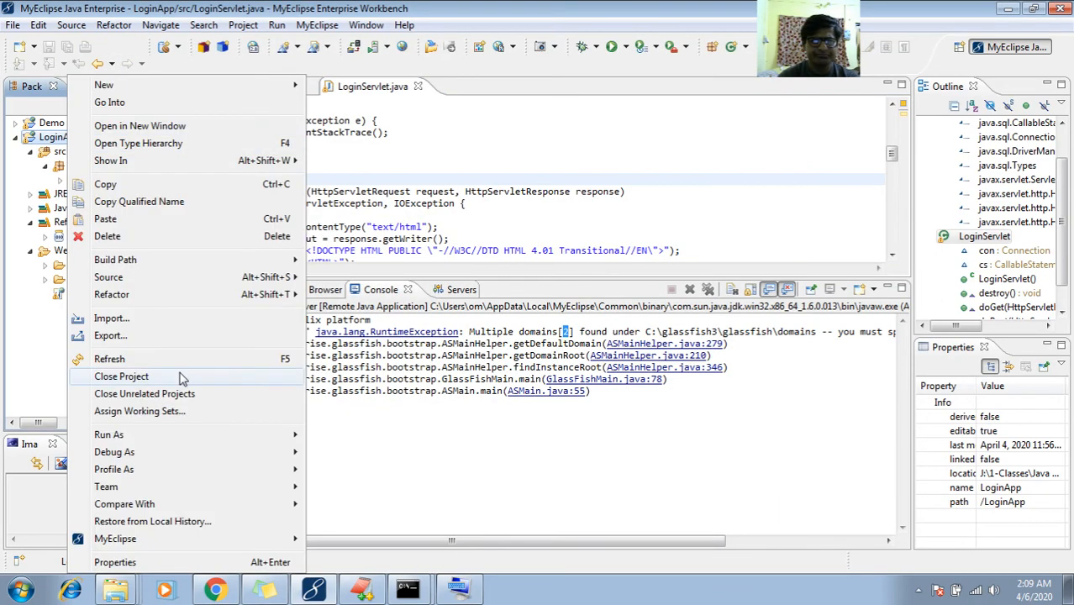
pyautogui.moveTo(244, 435)
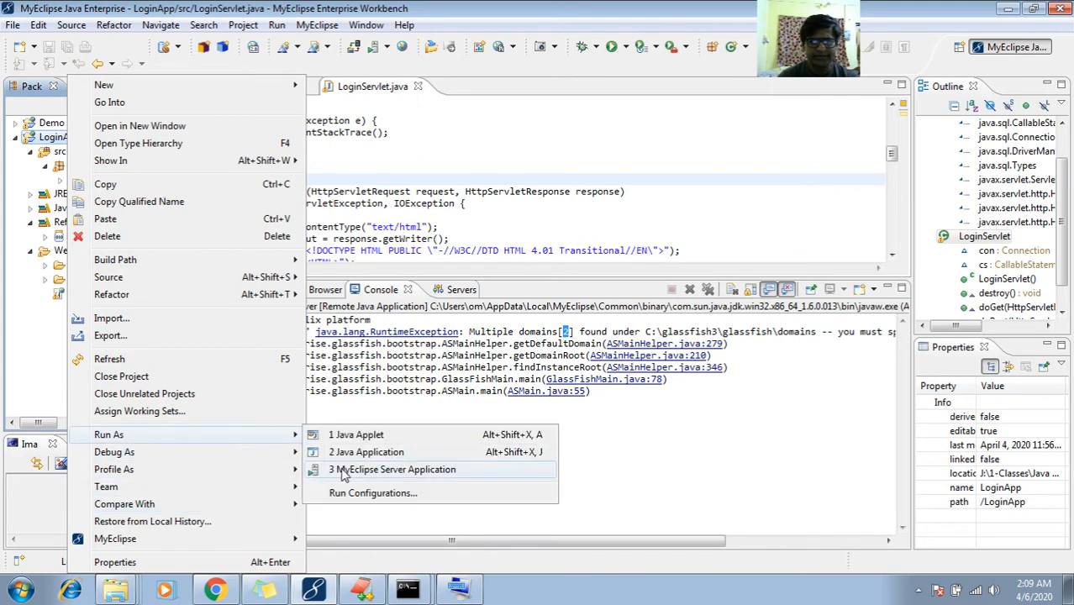
pyautogui.click(343, 472)
pyautogui.click(437, 142)
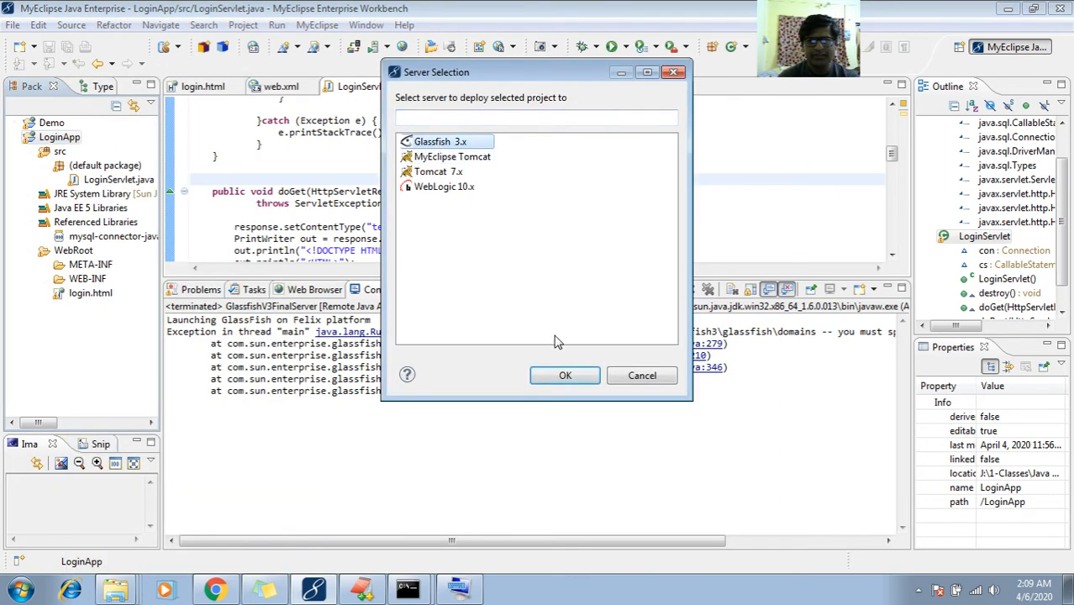
pyautogui.click(556, 376)
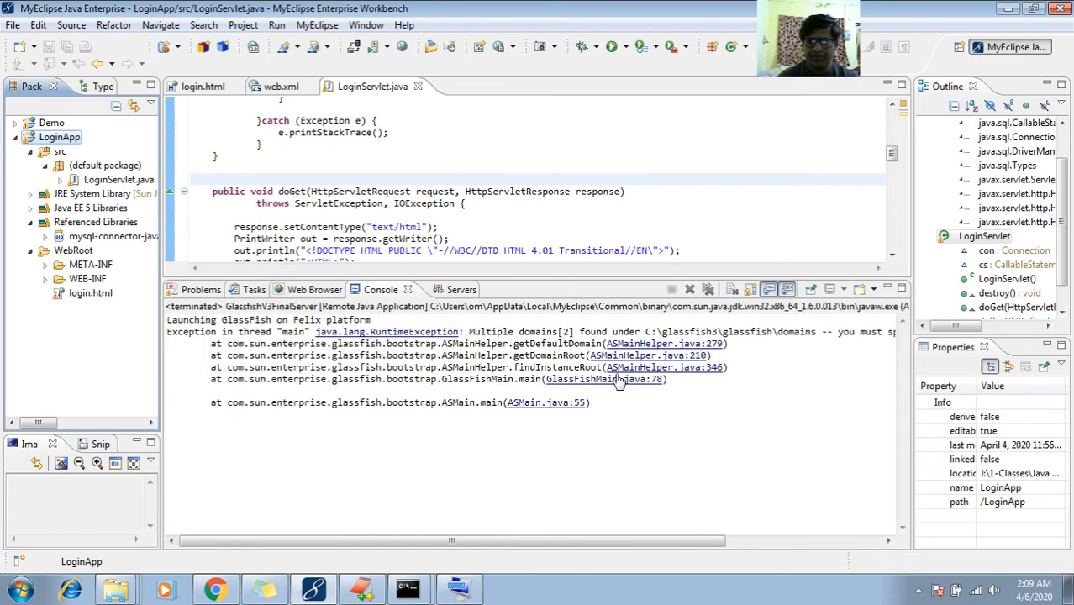
# Read the multiple-domains RuntimeException in the console, then open the server toolbar dropdown
pyautogui.click(708, 450)
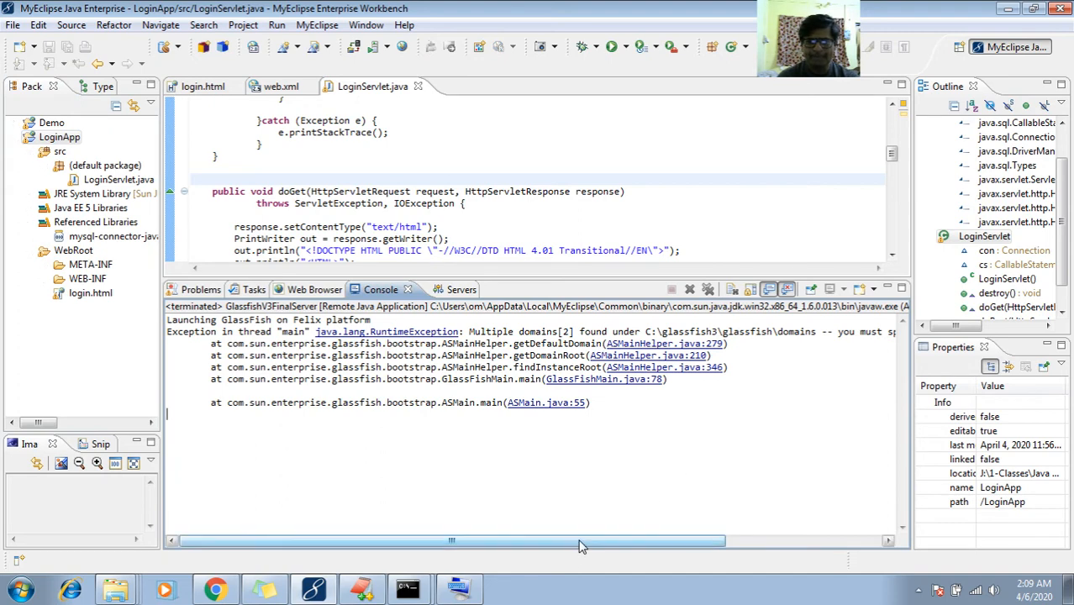
pyautogui.moveTo(578, 542); pyautogui.dragTo(789, 533)
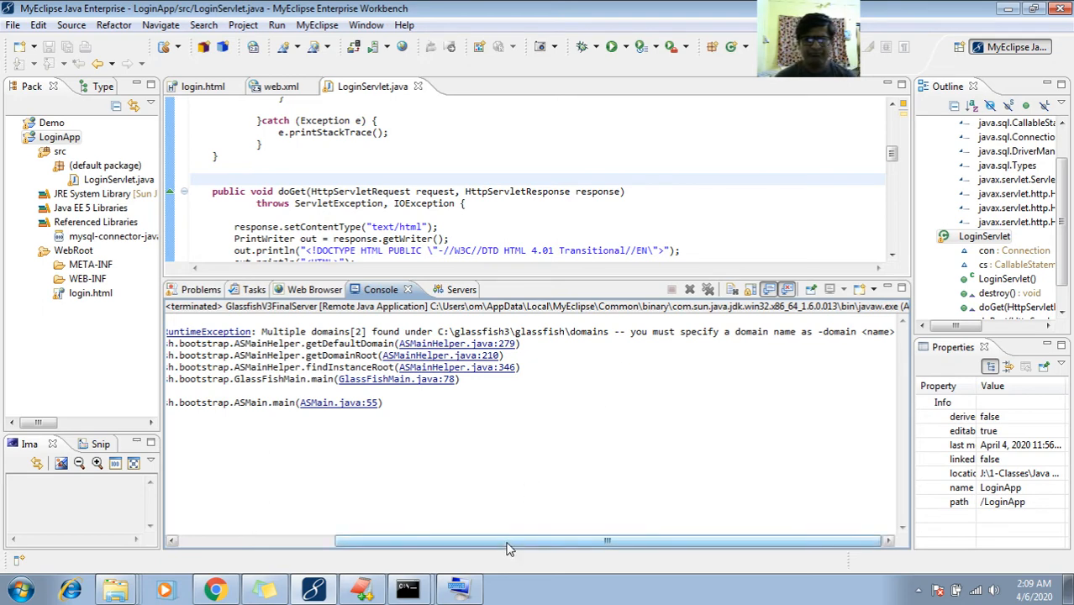
pyautogui.moveTo(508, 545); pyautogui.dragTo(431, 522)
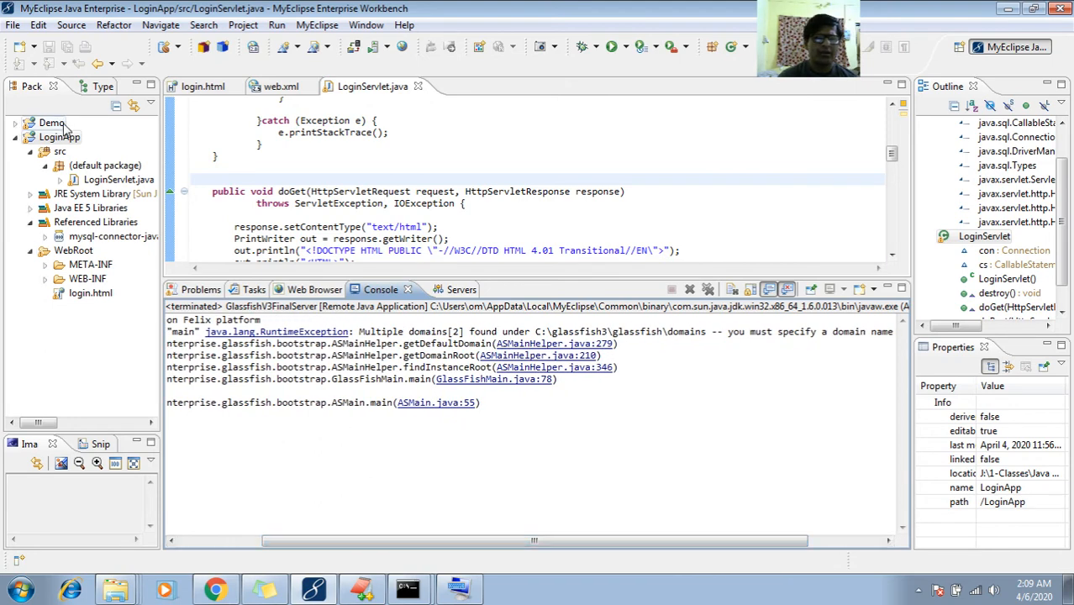
pyautogui.click(386, 47)
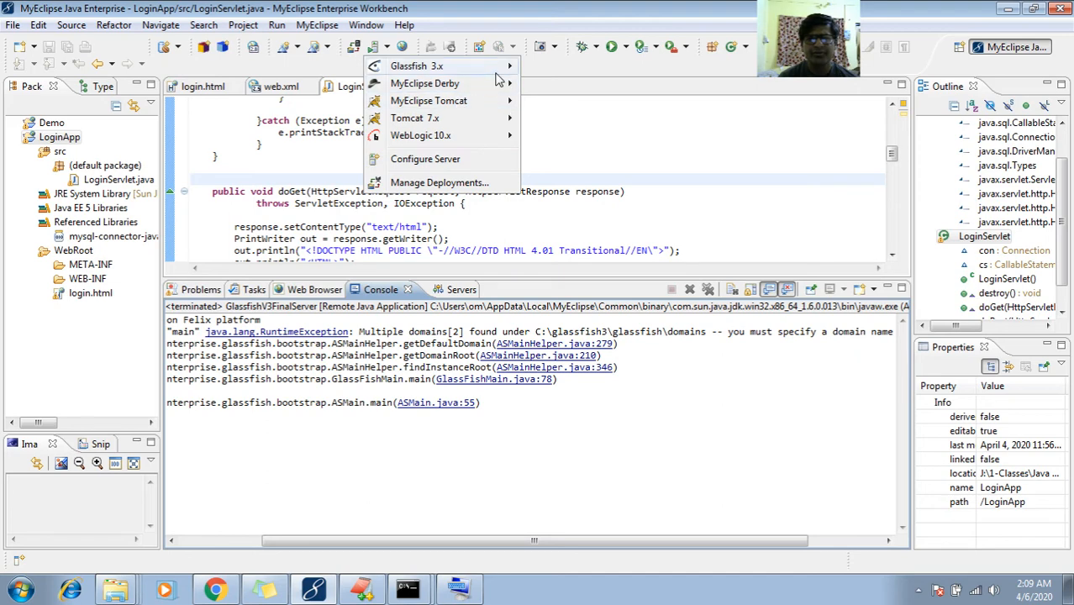
# Open the Glassfish 3.x connector settings and set the home directory to C:\glassfish3
pyautogui.moveTo(496, 66)
pyautogui.click(588, 107)
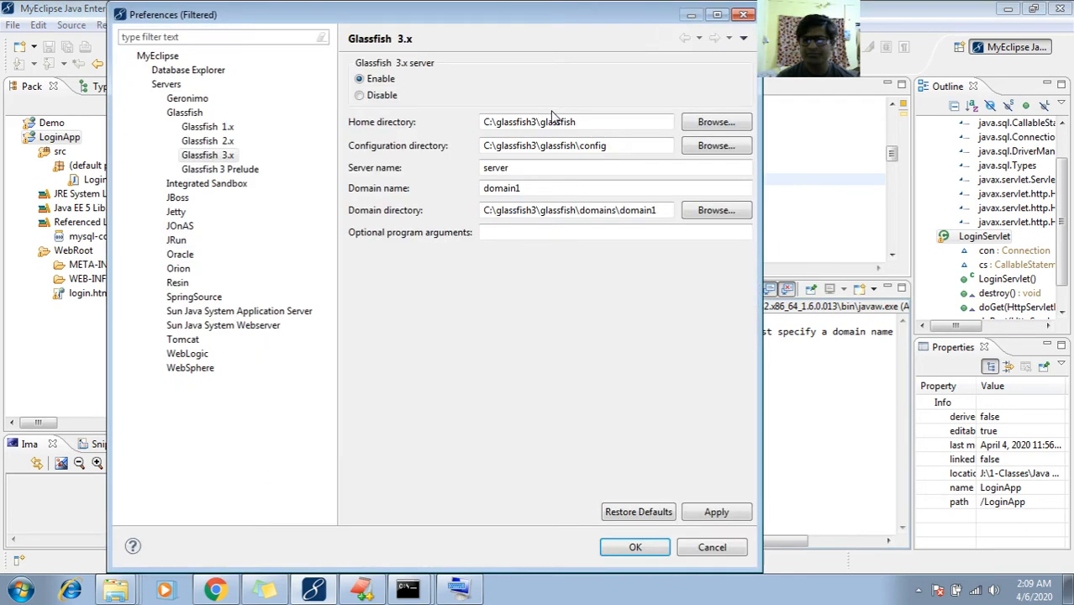
pyautogui.click(714, 123)
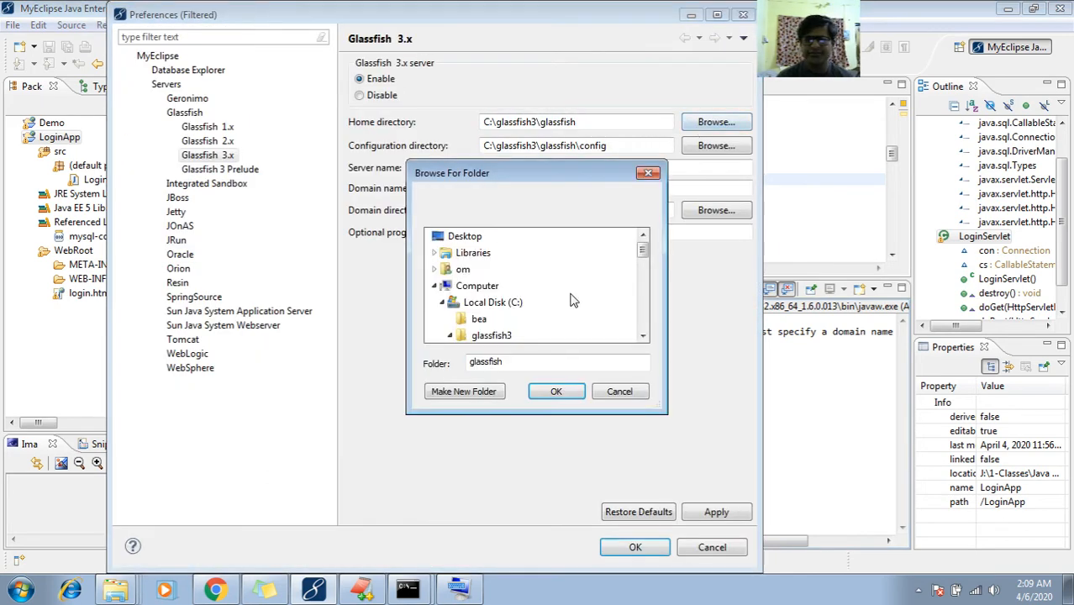
pyautogui.click(475, 335)
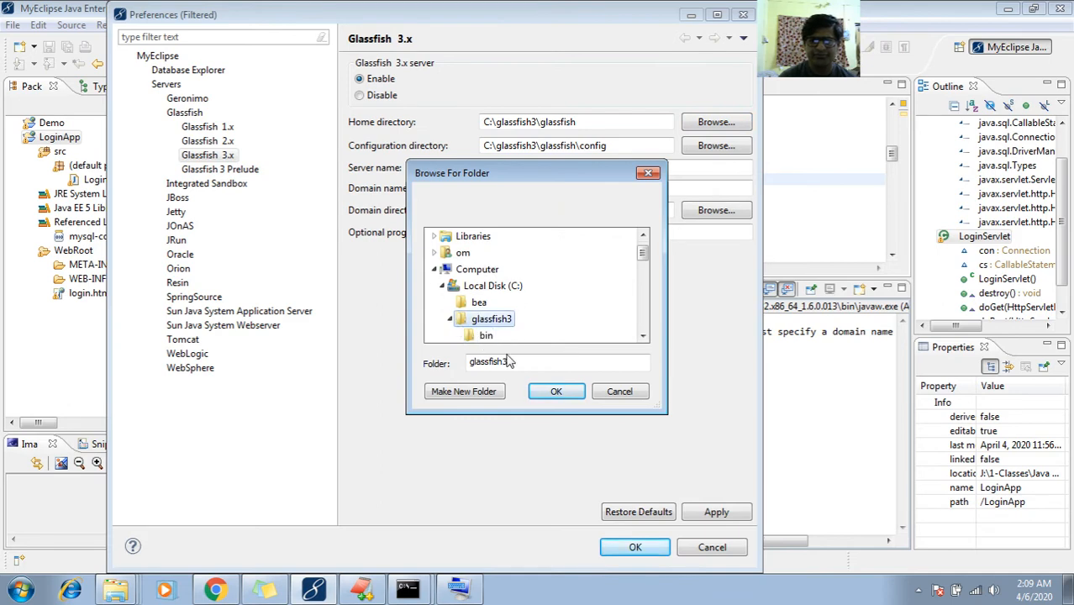
pyautogui.click(556, 393)
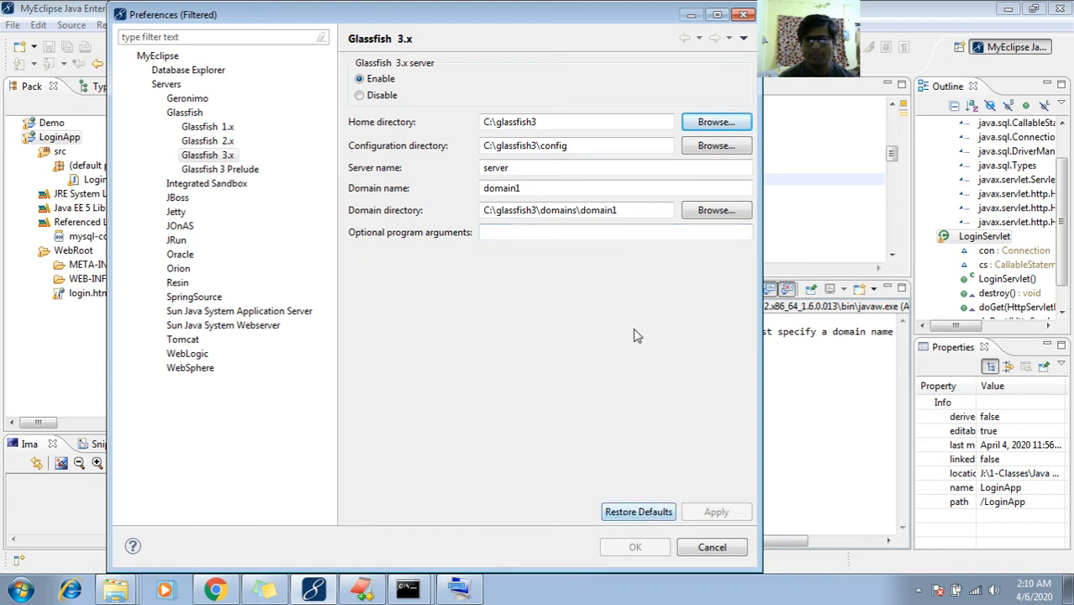
pyautogui.click(609, 122)
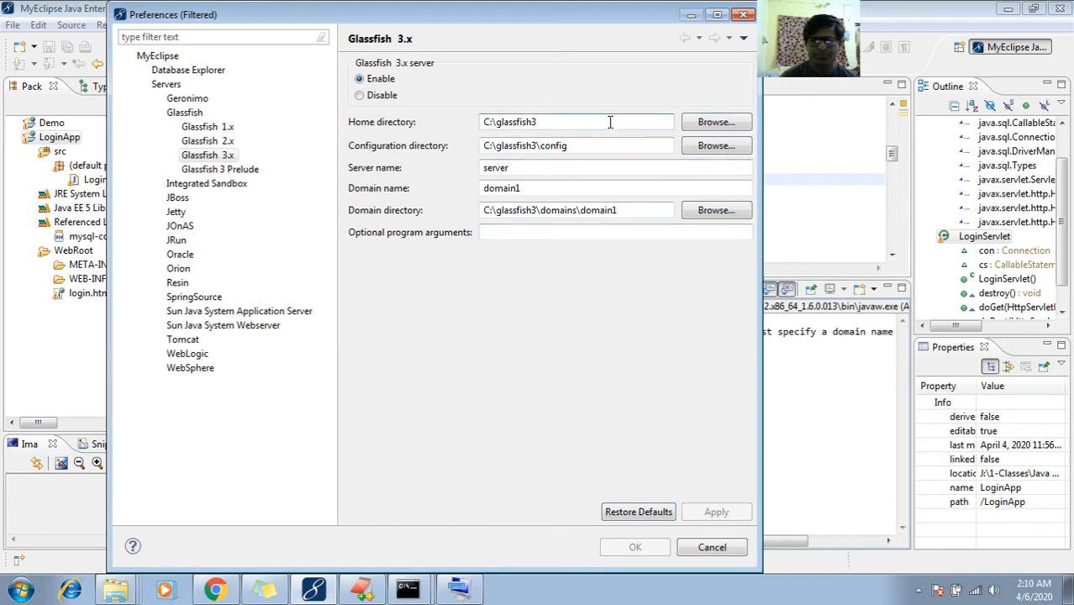
# Restore Glassfish 3.x defaults, enable the connector, and set the home directory to C:\glassfish3
pyautogui.click(639, 511)
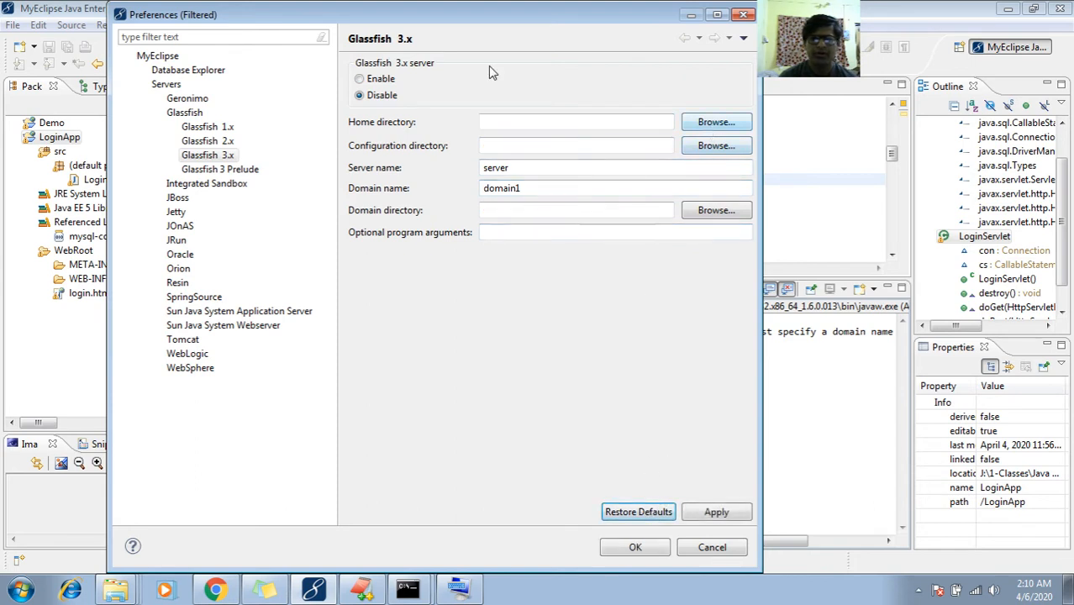
pyautogui.click(386, 78)
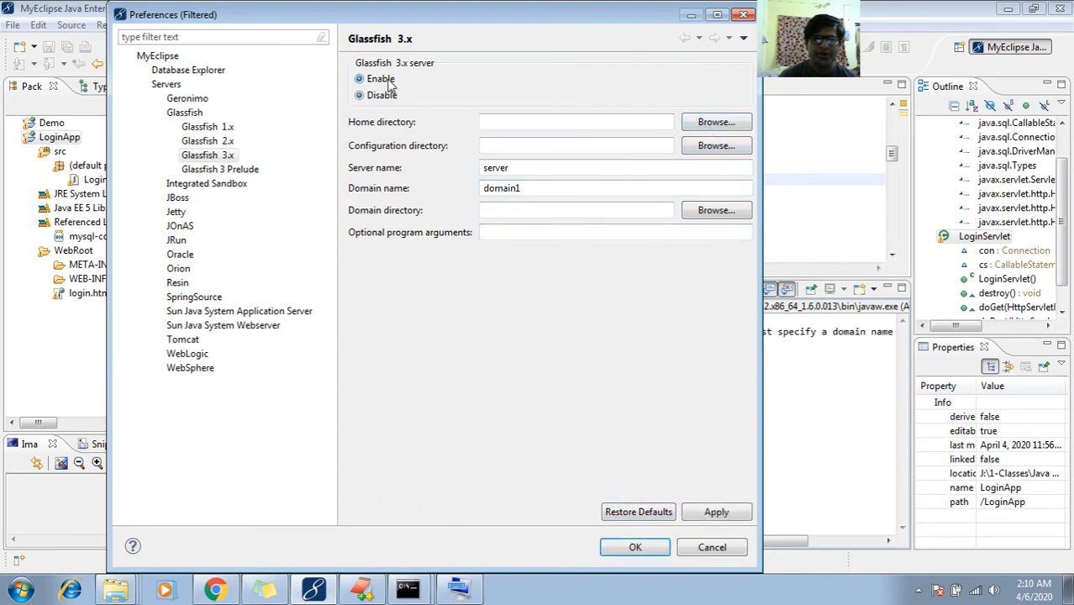
pyautogui.click(729, 132)
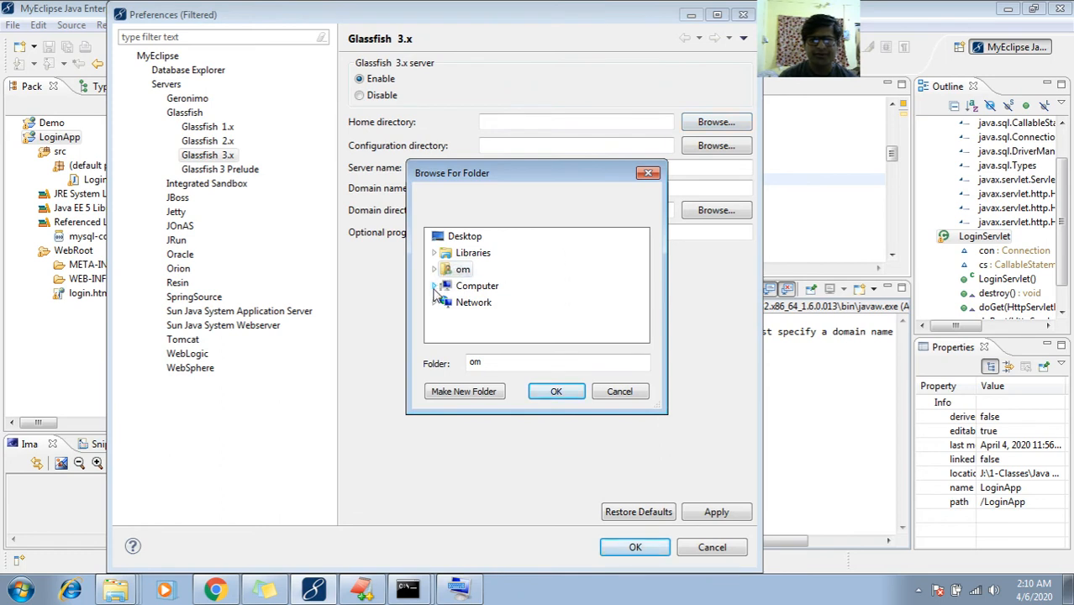
pyautogui.click(435, 287)
pyautogui.click(439, 252)
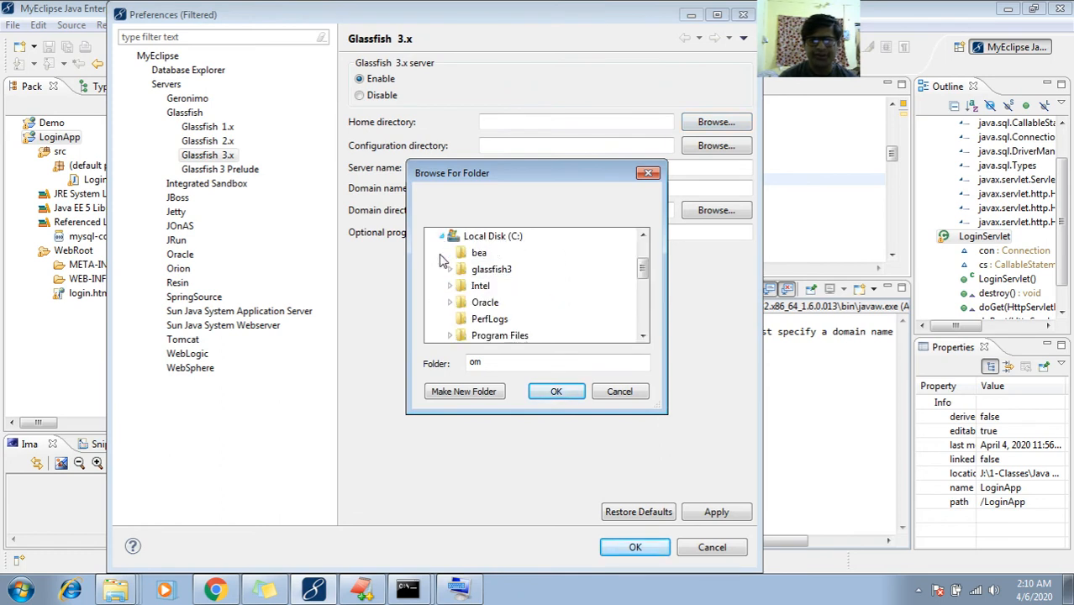
pyautogui.click(486, 270)
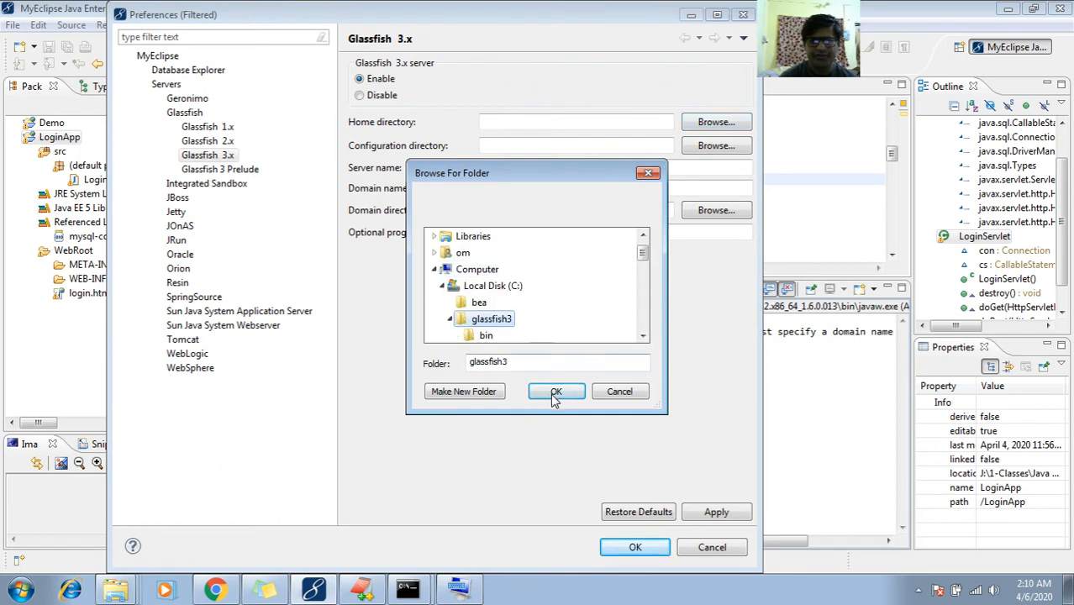
pyautogui.click(555, 393)
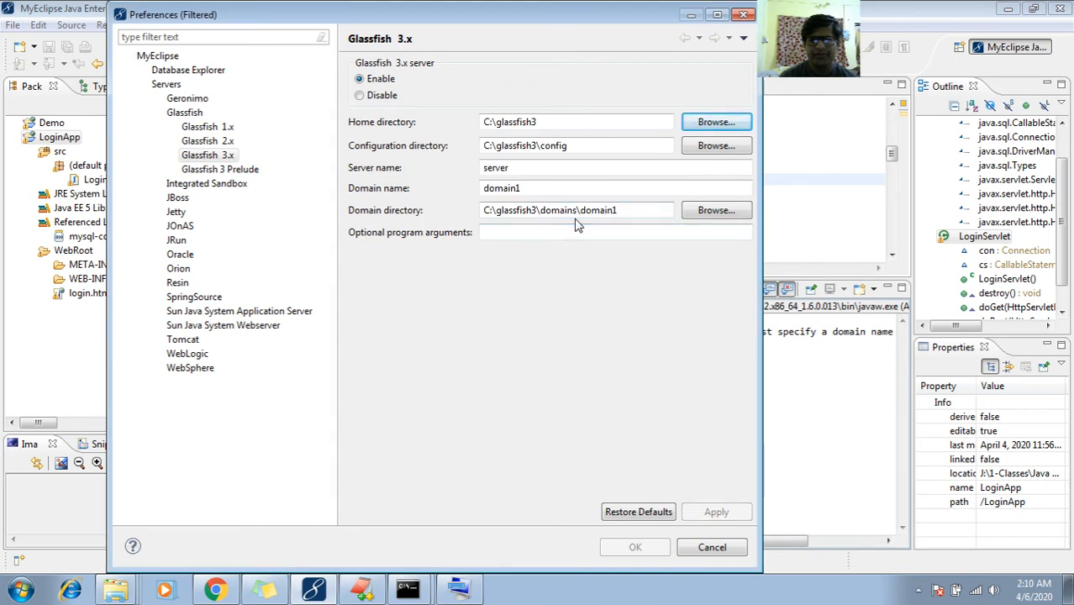
pyautogui.click(547, 188)
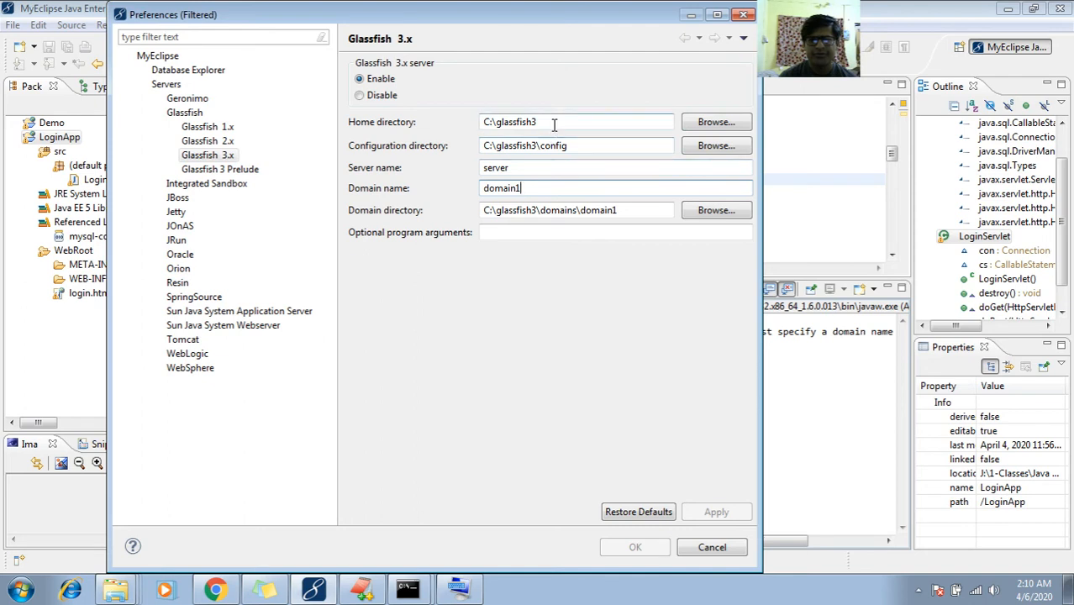
# Change the home directory to C:\glassfish3\glassfish, then apply and save the settings
pyautogui.click(694, 123)
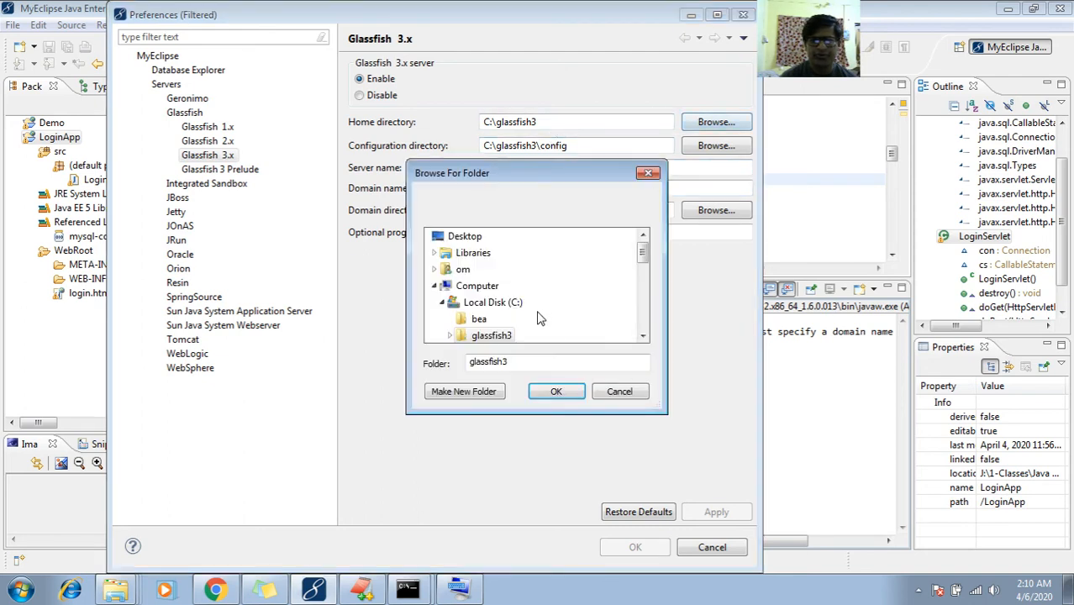
pyautogui.click(642, 336)
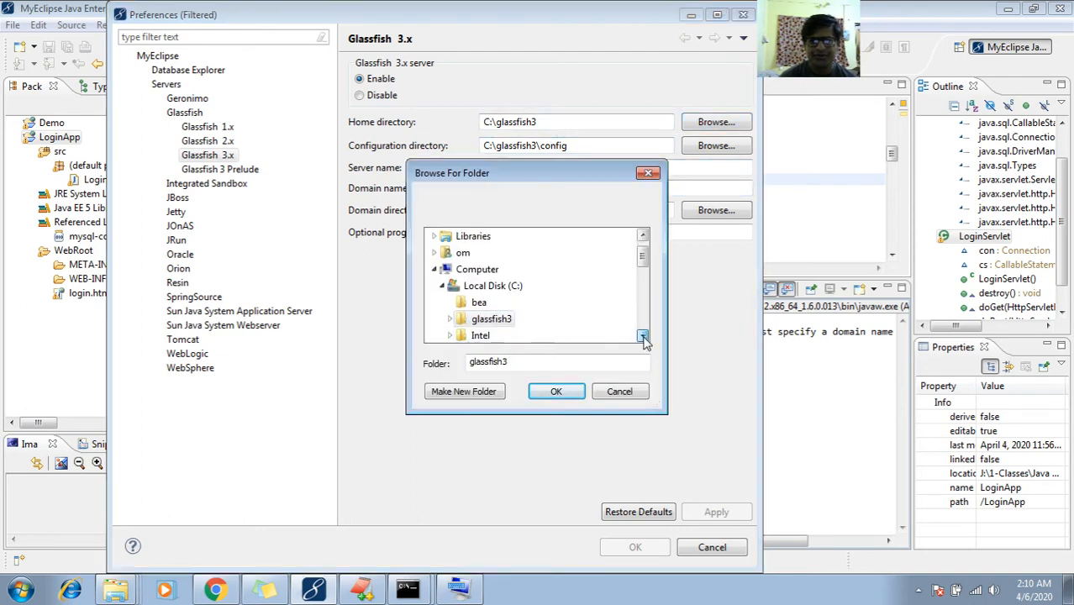
pyautogui.click(643, 336)
pyautogui.click(643, 336)
pyautogui.click(643, 336)
pyautogui.click(643, 336)
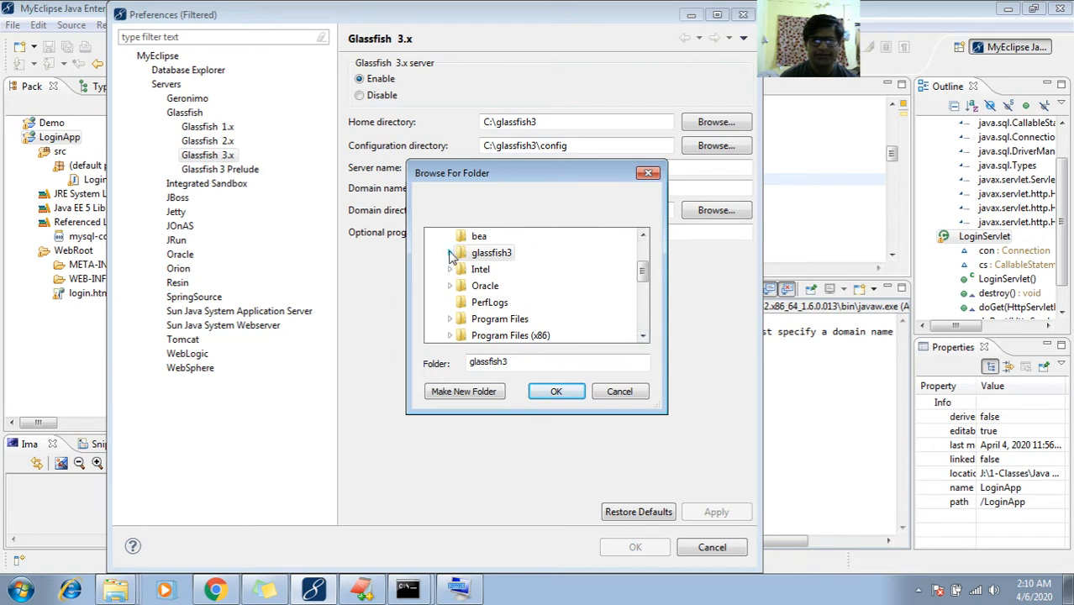
pyautogui.click(451, 254)
pyautogui.click(638, 340)
pyautogui.click(637, 340)
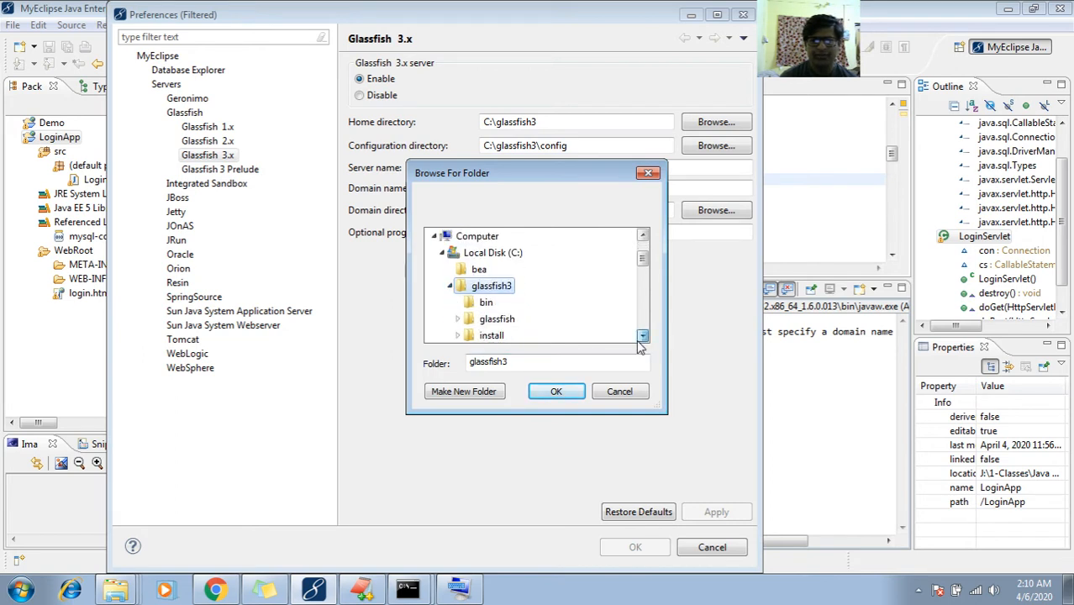
pyautogui.click(638, 340)
pyautogui.click(637, 340)
pyautogui.click(458, 285)
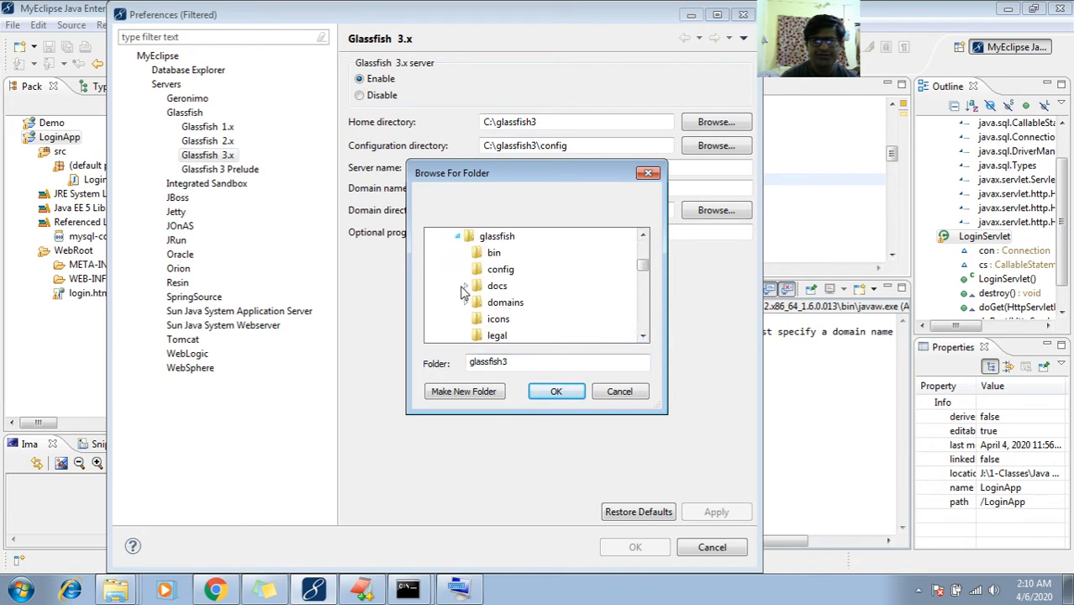
pyautogui.click(495, 237)
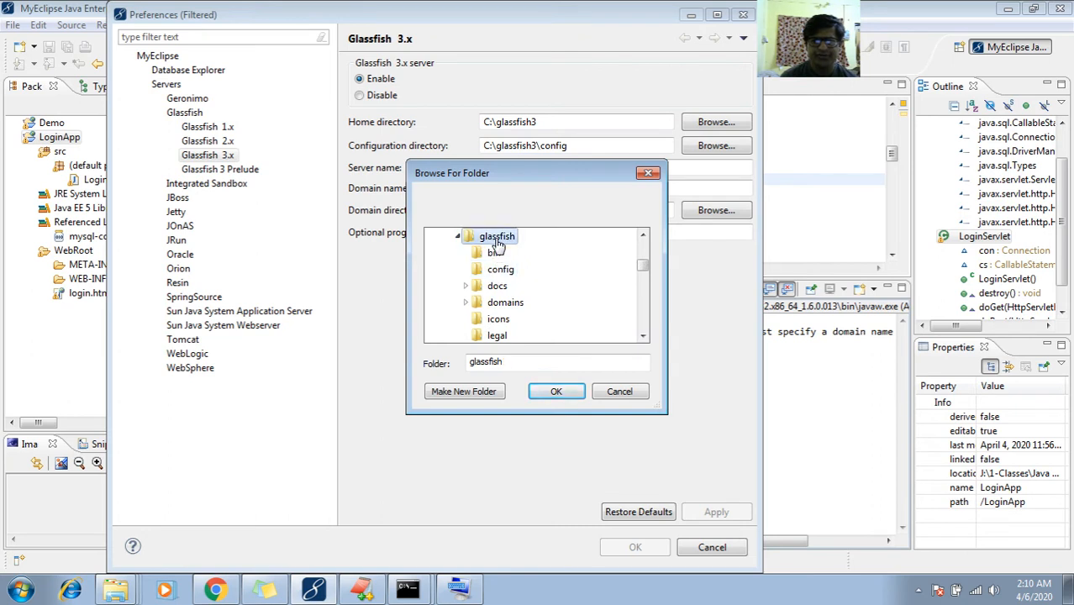
pyautogui.click(556, 392)
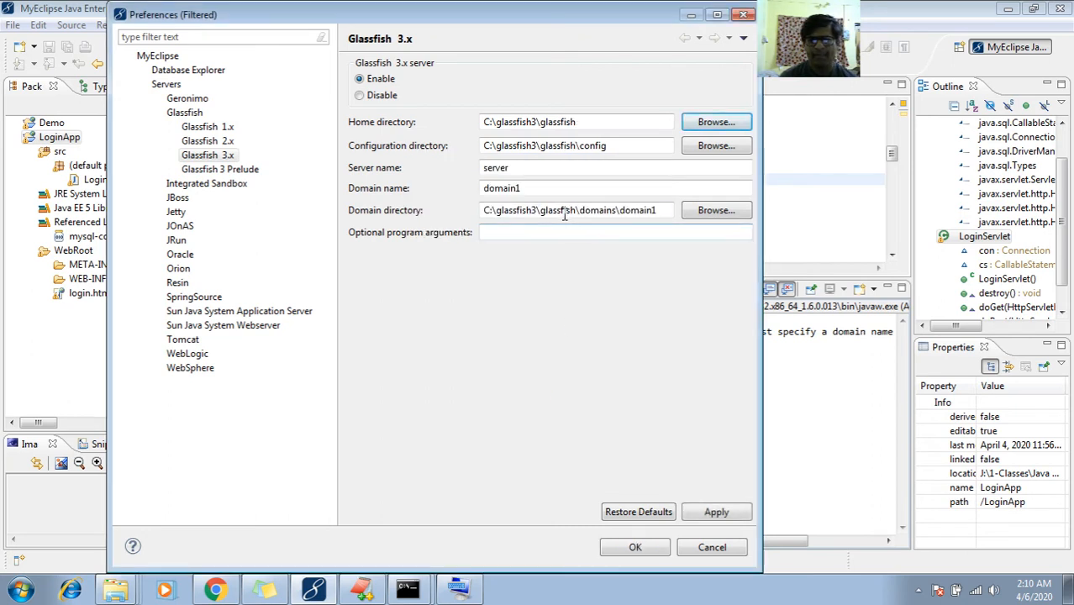
pyautogui.click(706, 514)
pyautogui.click(647, 547)
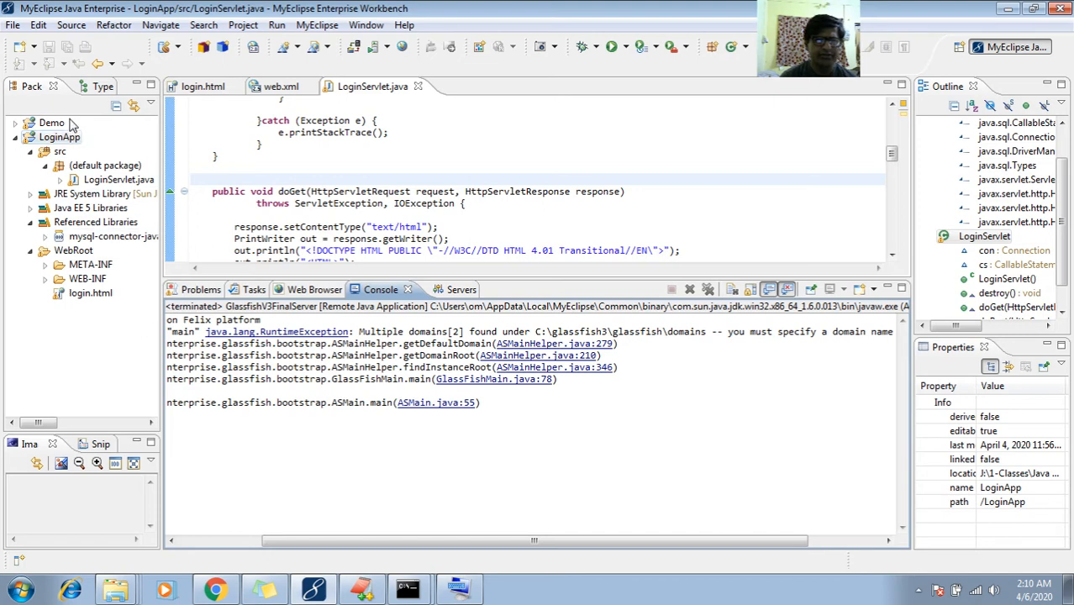
# Open LoginApp's run configurations and close them without changes
pyautogui.rightClick(71, 146)
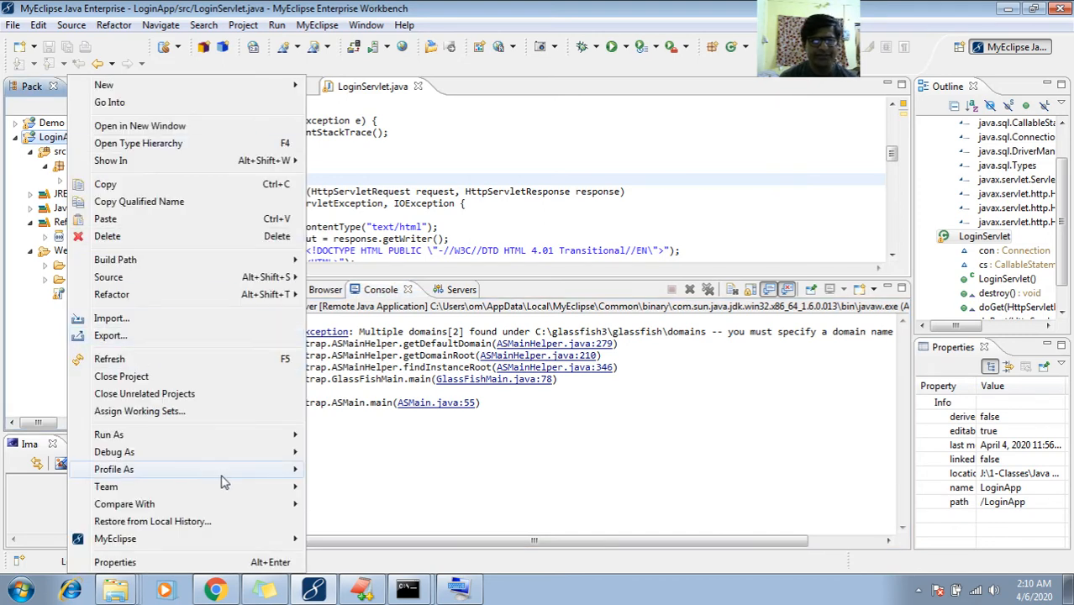
pyautogui.moveTo(265, 438)
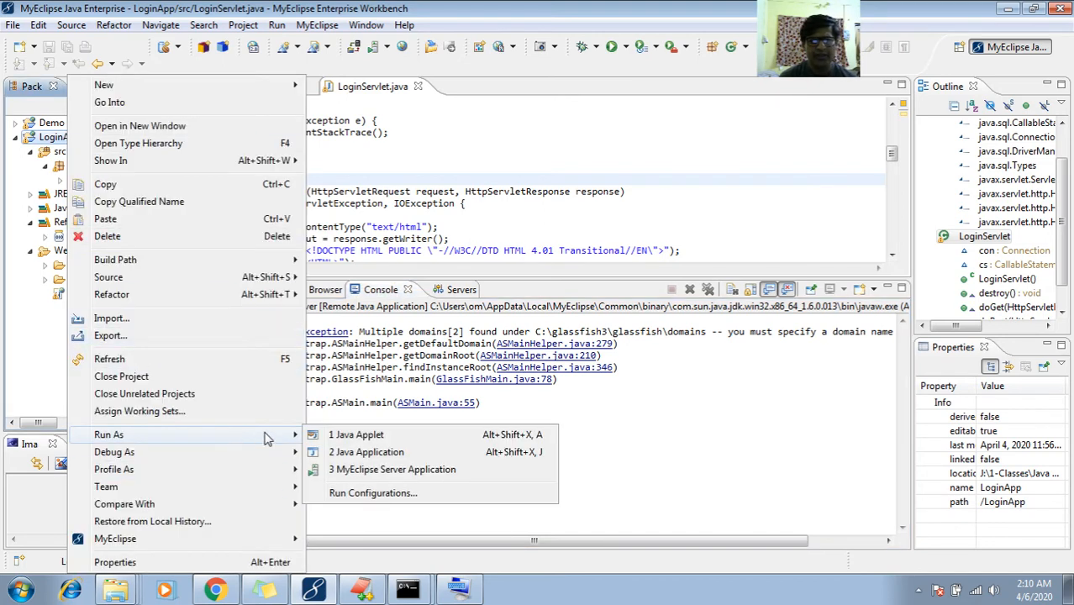
pyautogui.click(344, 493)
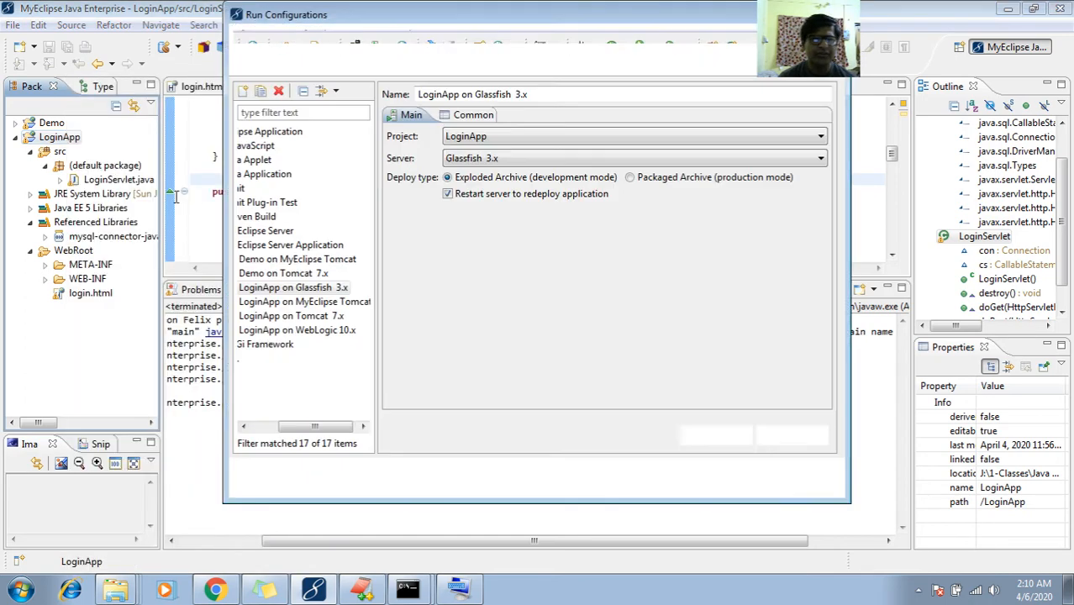
pyautogui.press('Escape')
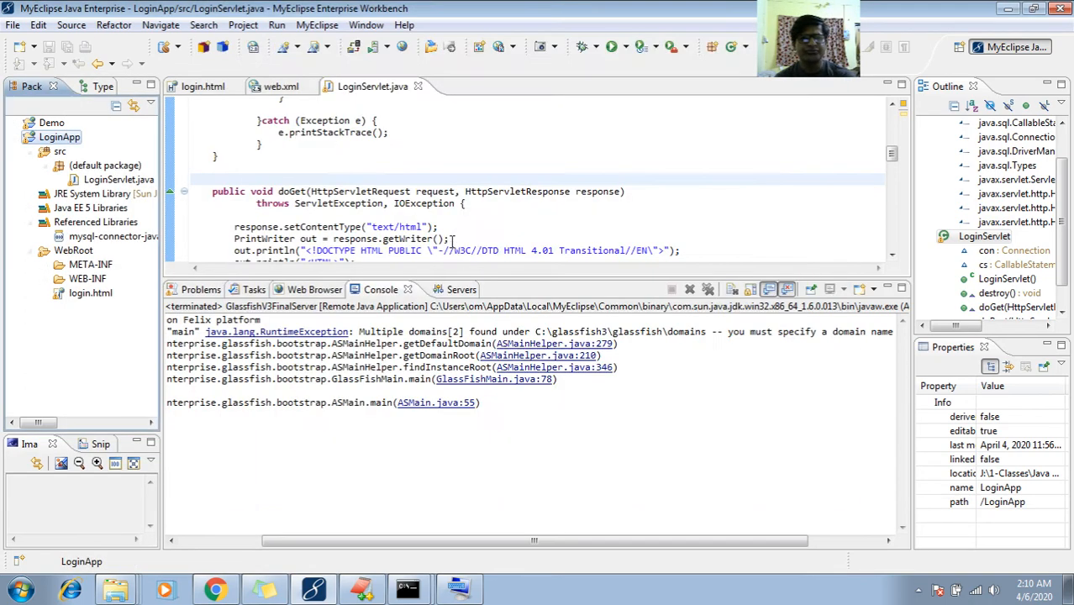
# Run LoginApp as a MyEclipse Server Application on Glassfish 3.x
pyautogui.rightClick(59, 139)
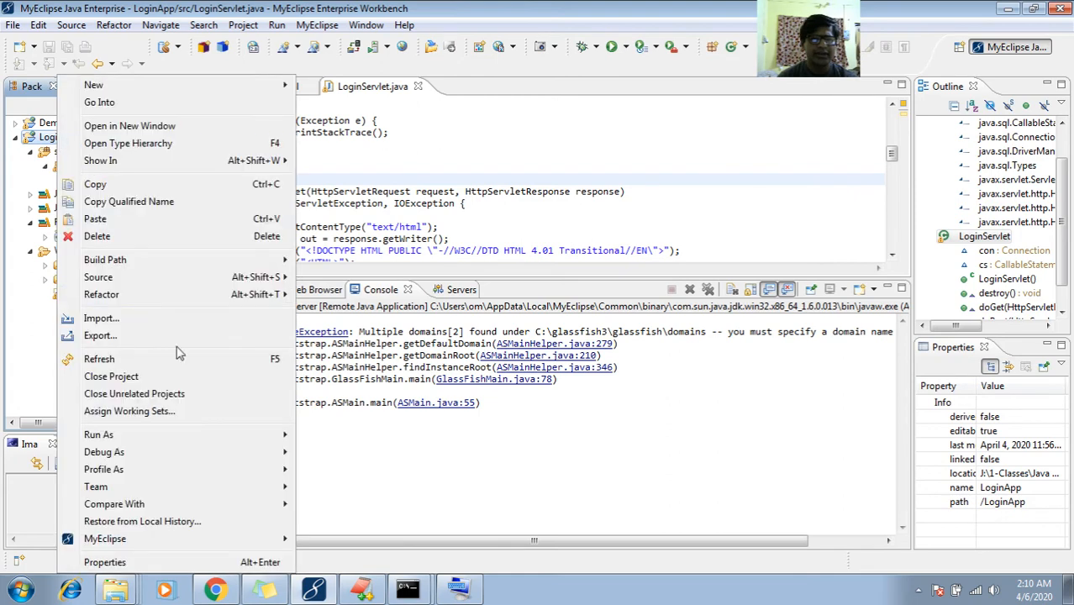
pyautogui.moveTo(232, 436)
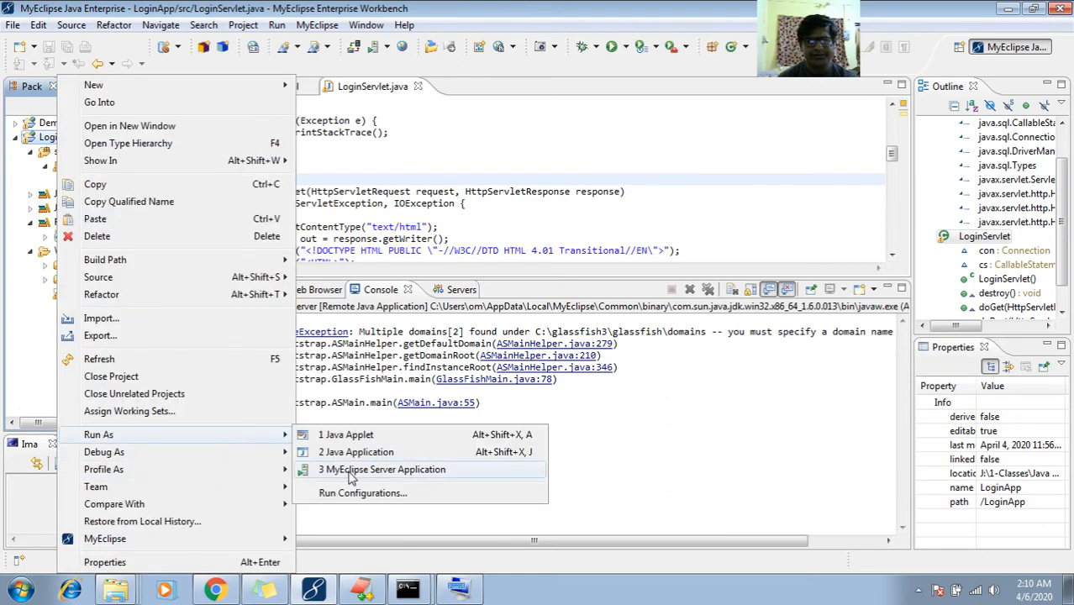
pyautogui.click(313, 470)
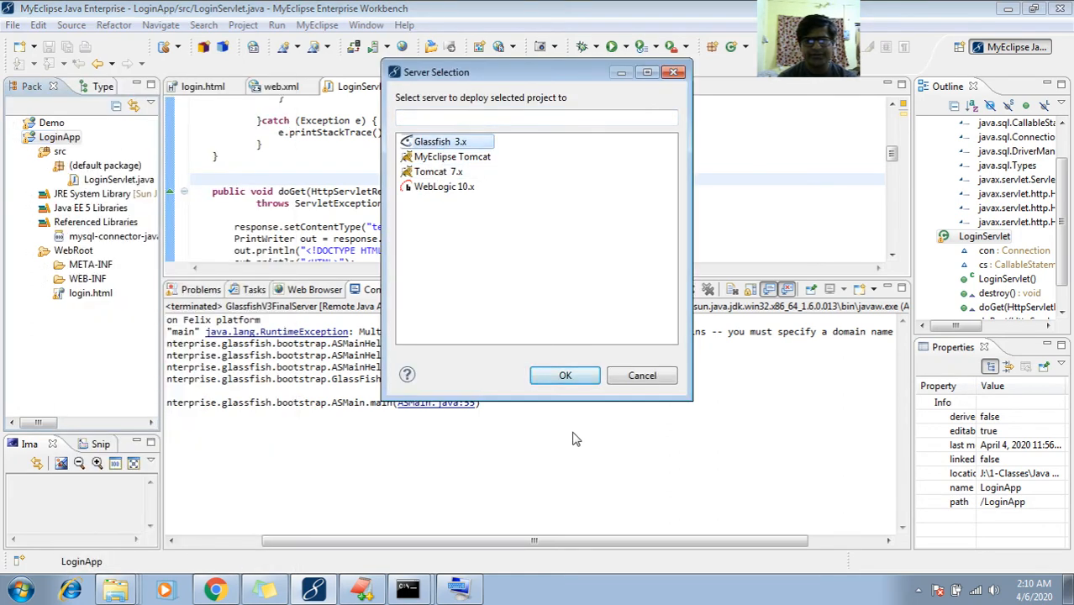
pyautogui.click(570, 375)
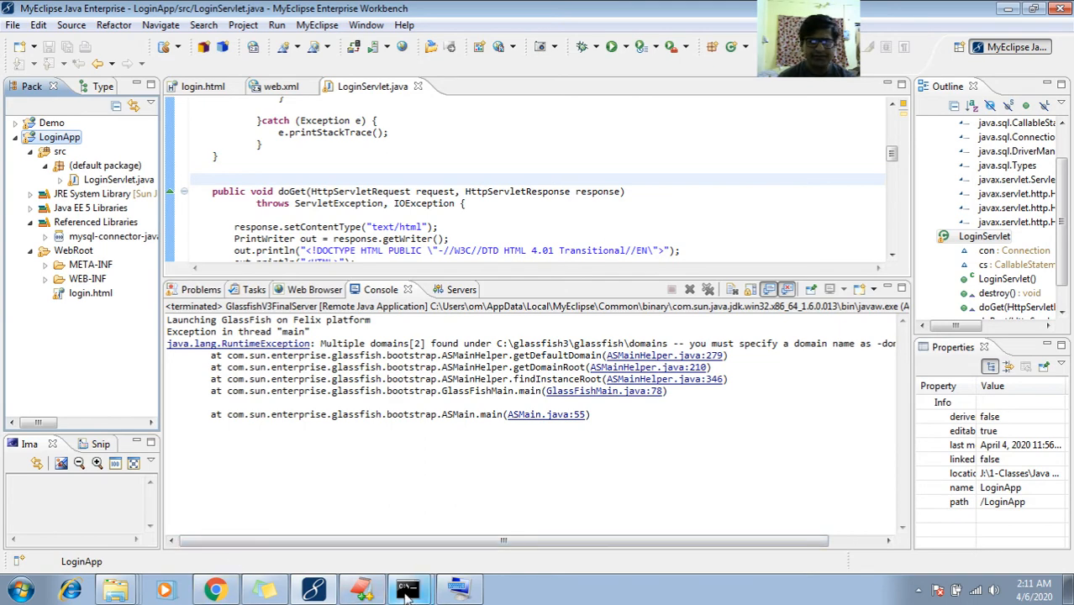
# Close the GlassFish command prompt window with the exit command
pyautogui.click(419, 590)
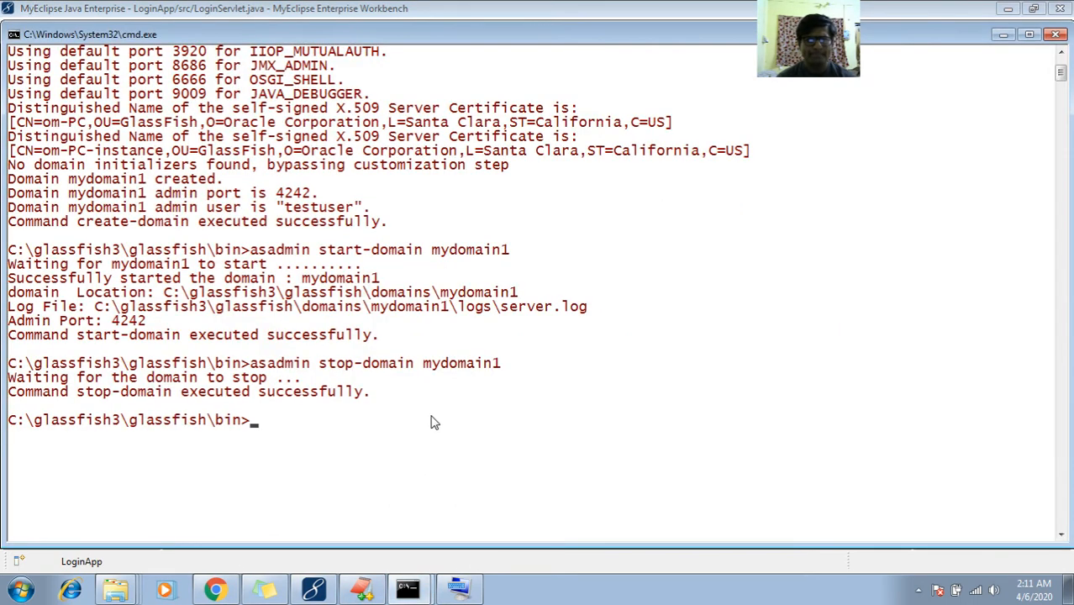
pyautogui.click(1055, 34)
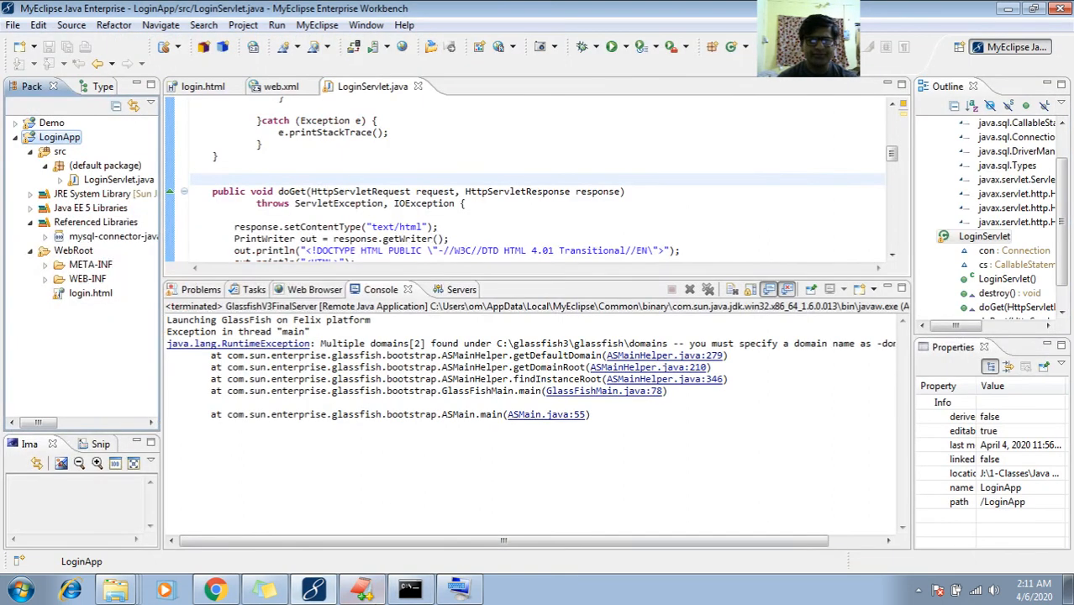
pyautogui.click(411, 591)
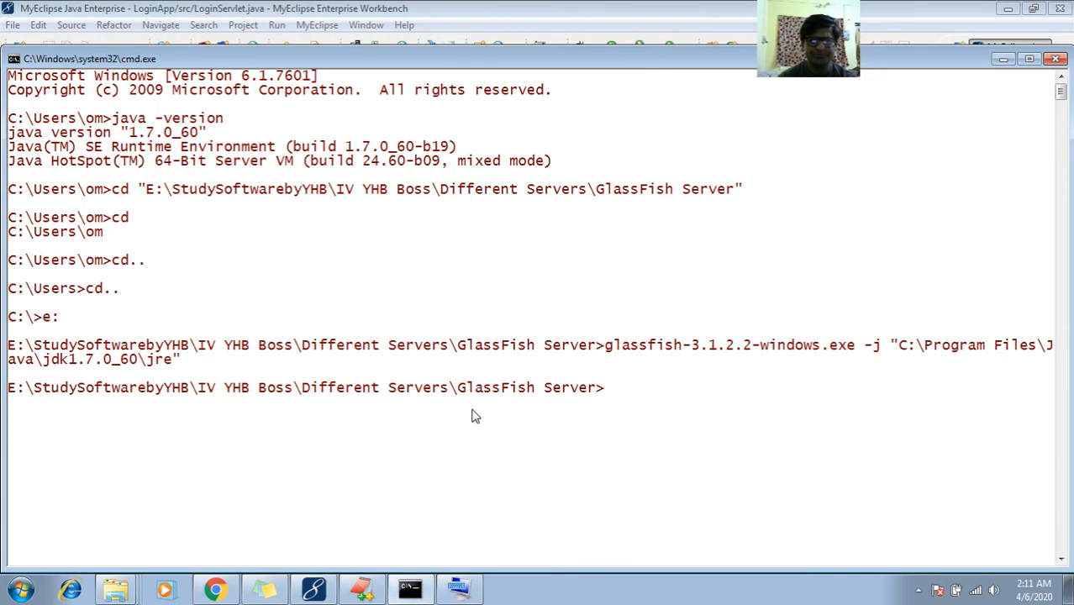
pyautogui.write('exit')
pyautogui.press('Return')
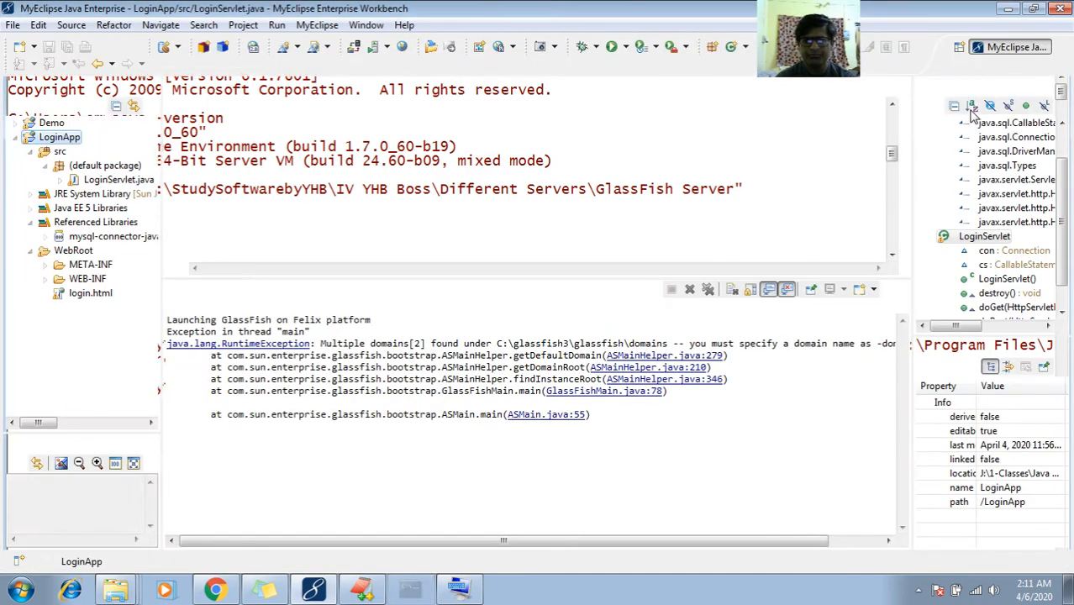
# Permanently delete the domain1 folder from C:\glassfish3\glassfish\domains
pyautogui.click(115, 589)
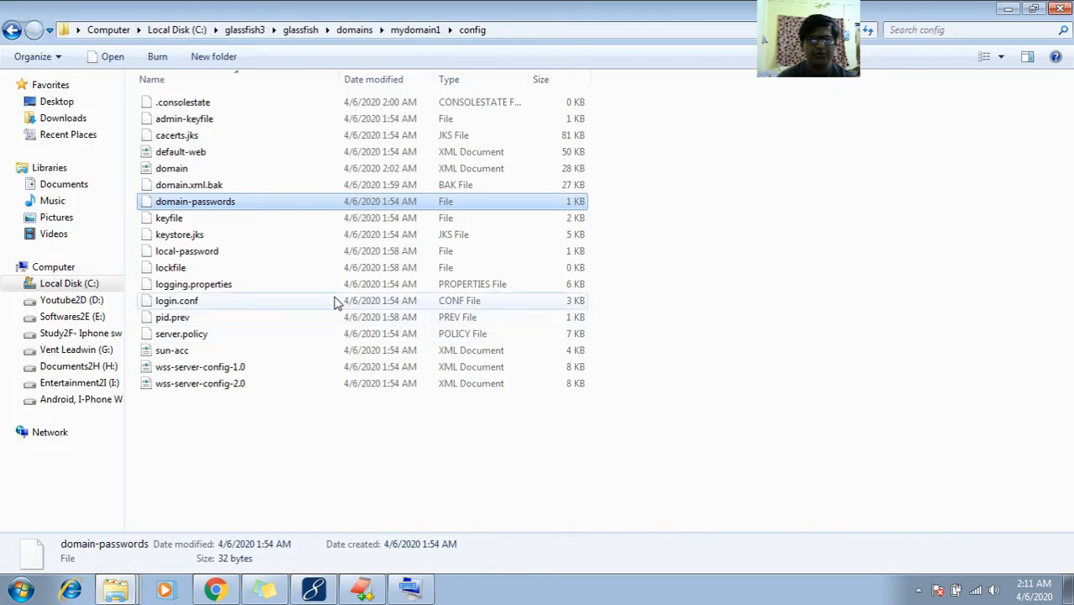
pyautogui.press('BackSpace')
pyautogui.press('BackSpace')
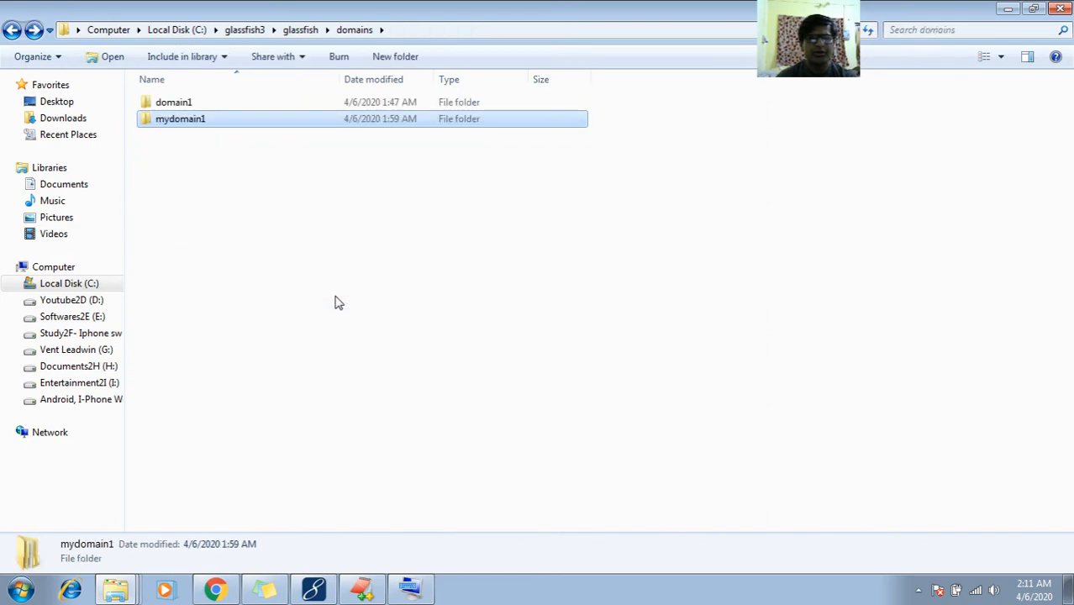
pyautogui.press('Up')
pyautogui.hotkey('shift', 'Delete')
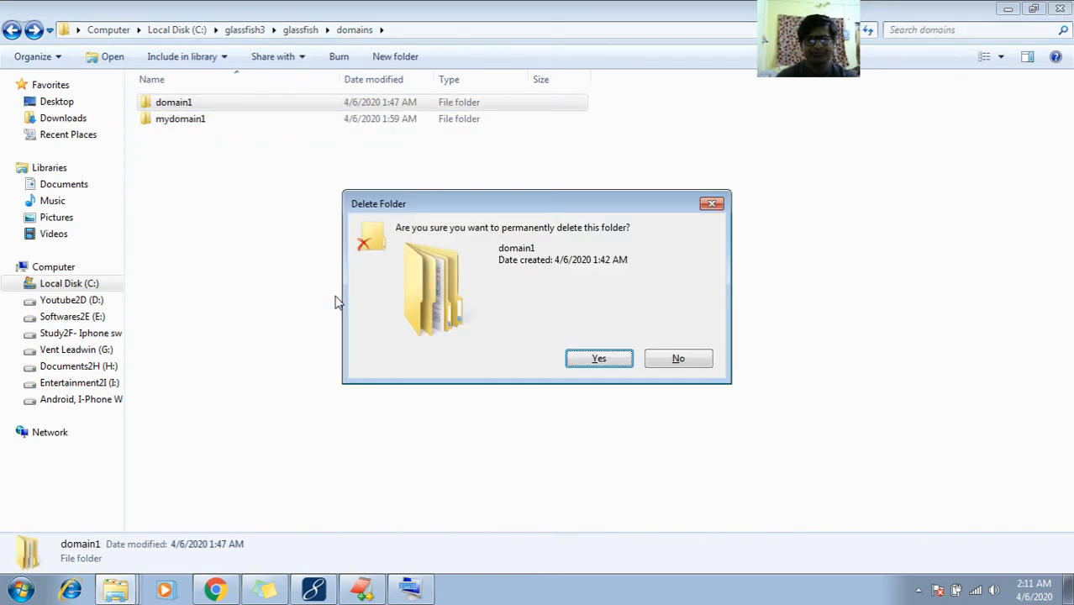
pyautogui.press('Return')
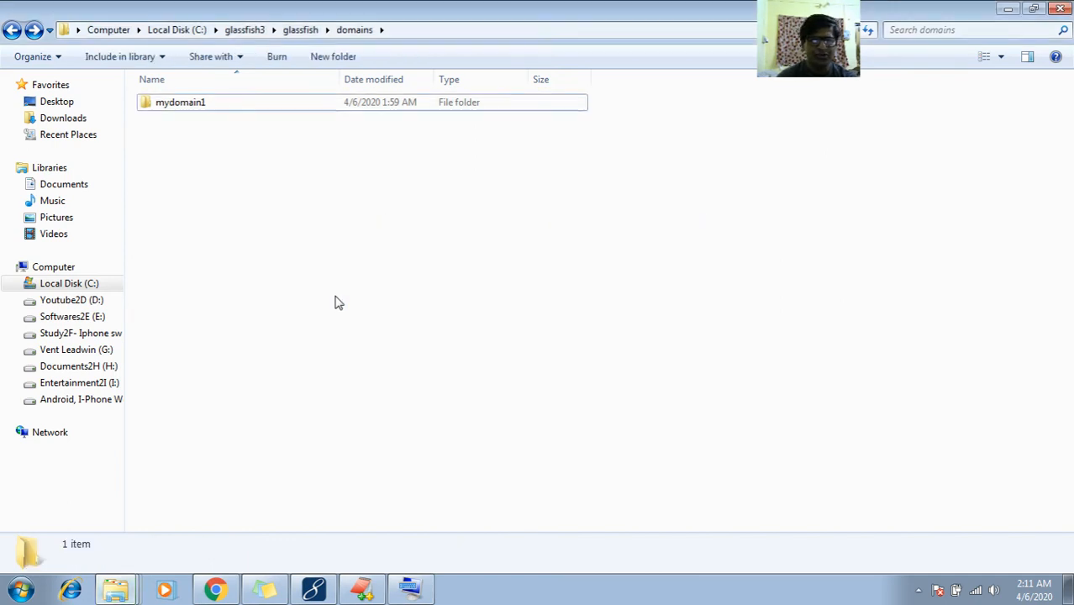
pyautogui.click(315, 591)
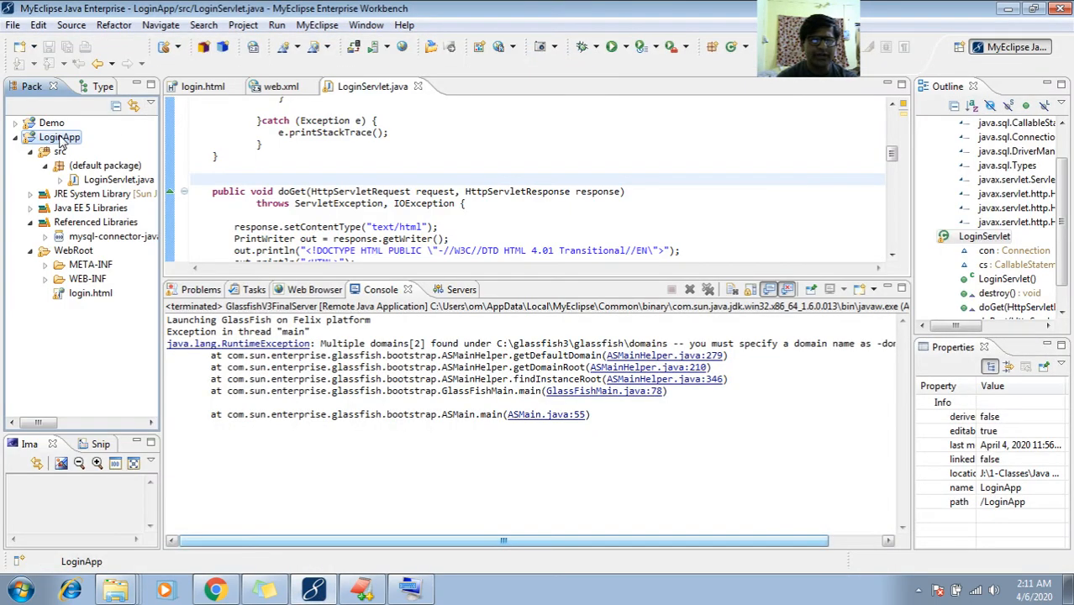
# Set the Glassfish 3.x connector's domain directory to C:\glassfish3\glassfish\domains\mydomain1
pyautogui.rightClick(60, 140)
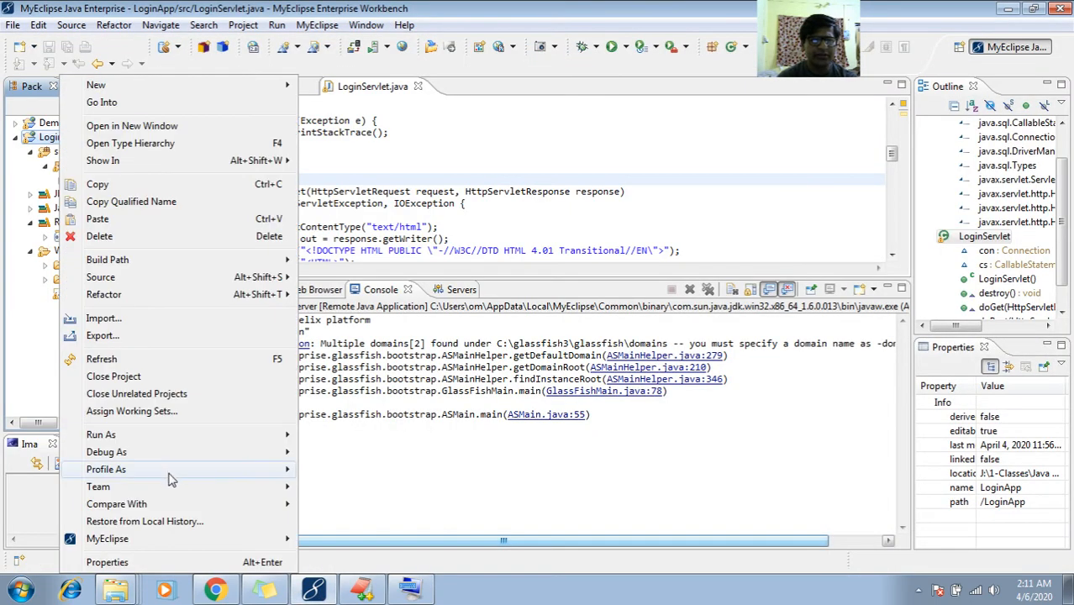
pyautogui.click(386, 47)
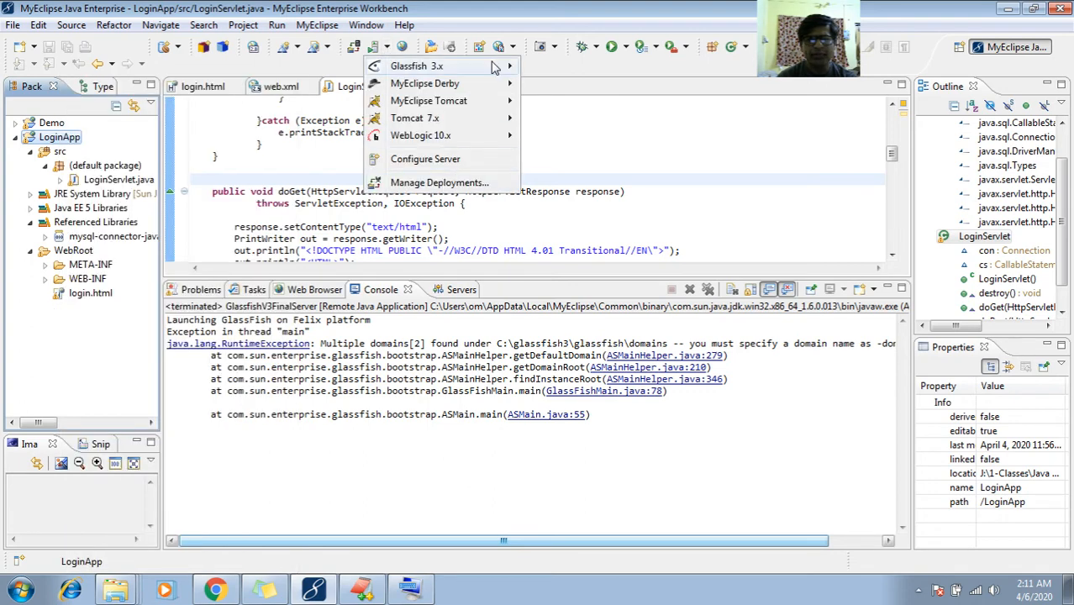
pyautogui.moveTo(496, 68)
pyautogui.click(562, 108)
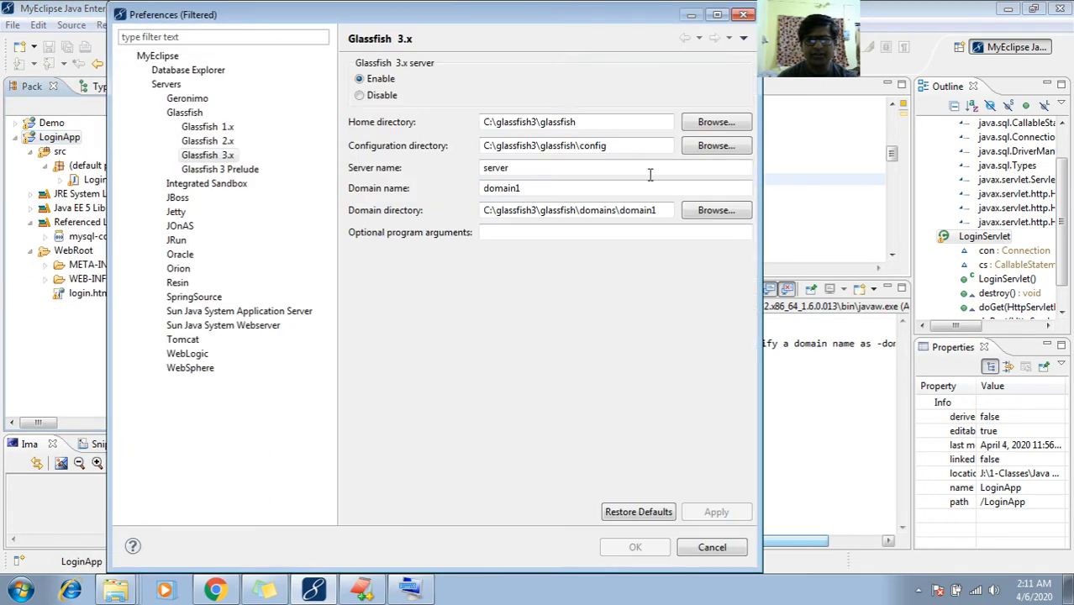
pyautogui.click(701, 212)
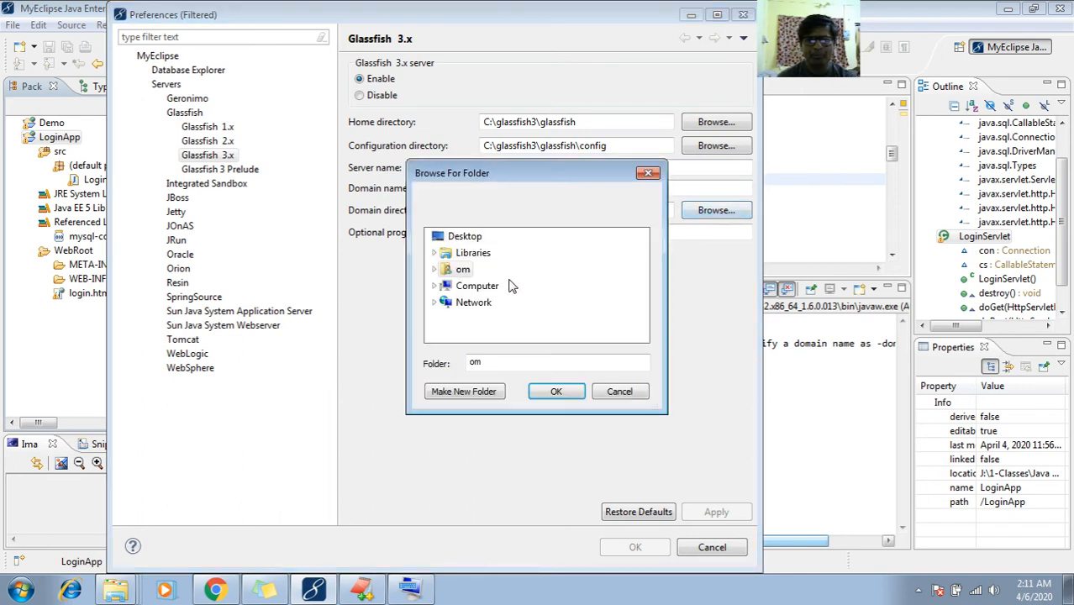
pyautogui.click(434, 285)
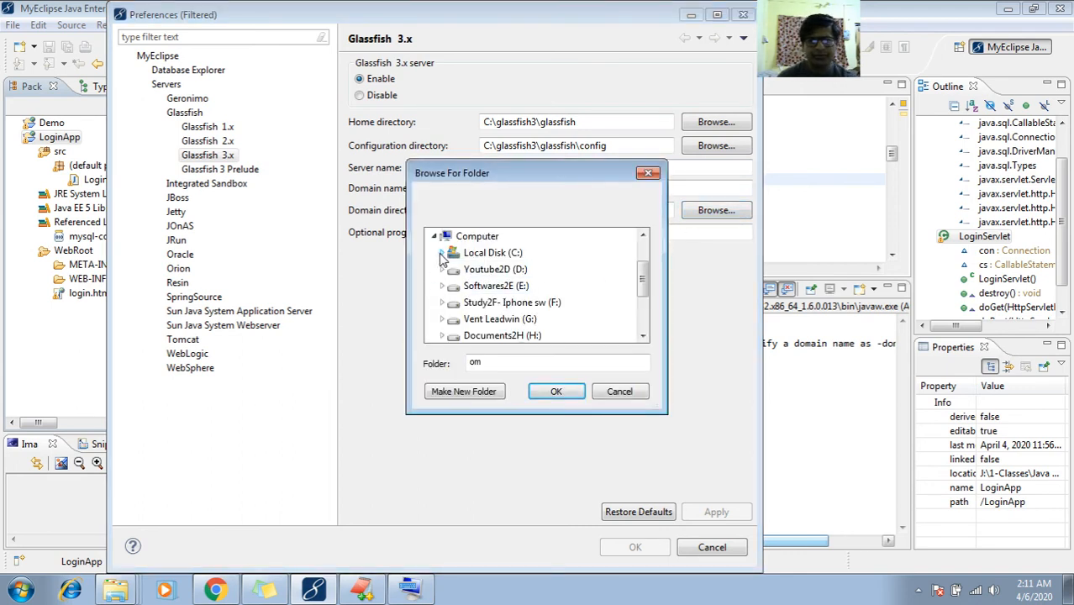
pyautogui.click(442, 252)
pyautogui.click(451, 268)
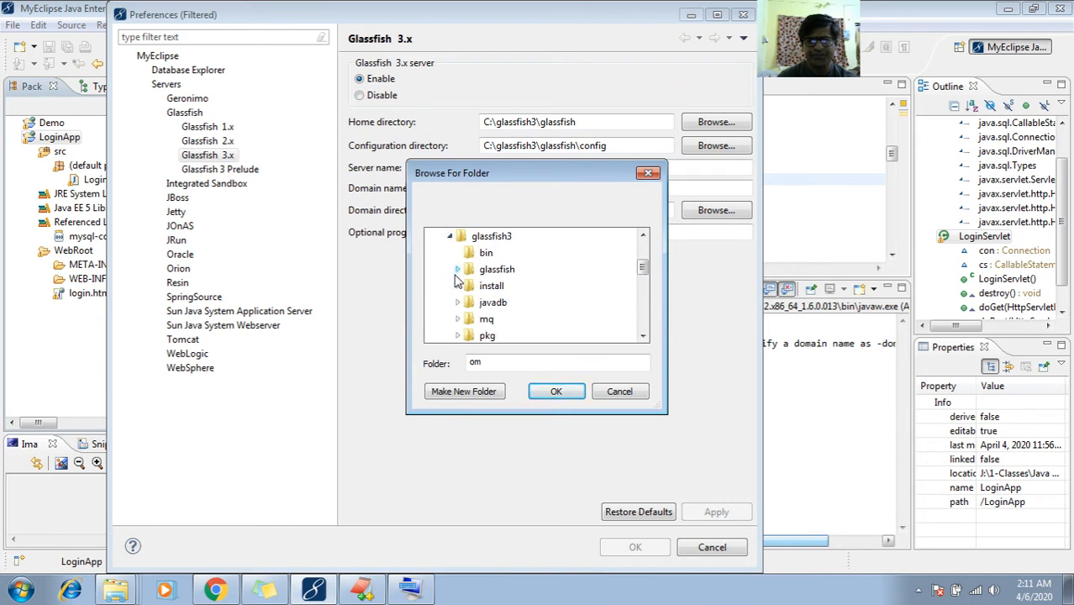
pyautogui.click(458, 269)
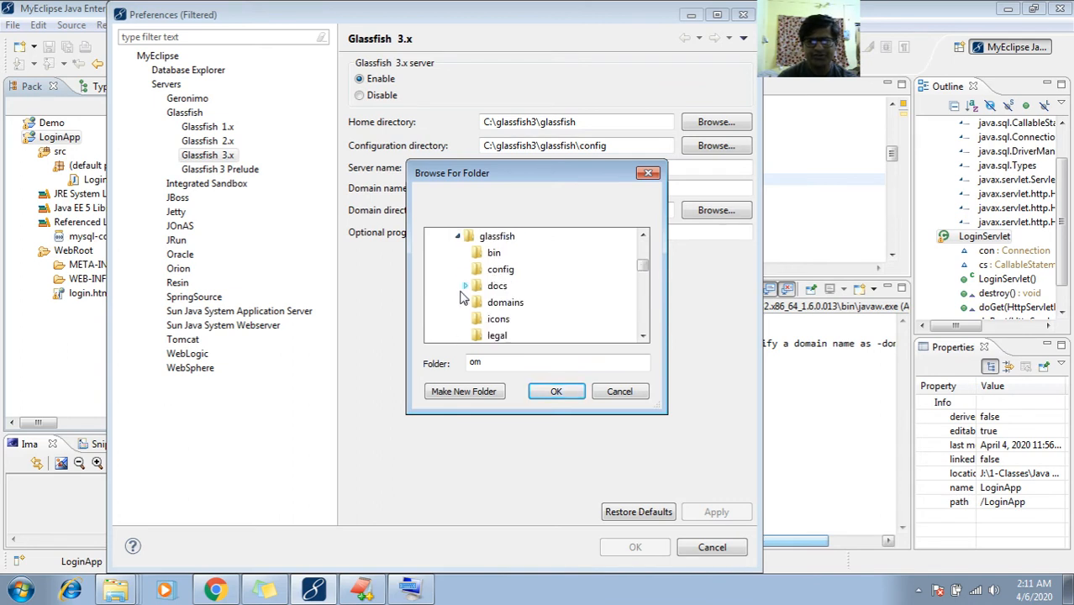
pyautogui.click(466, 303)
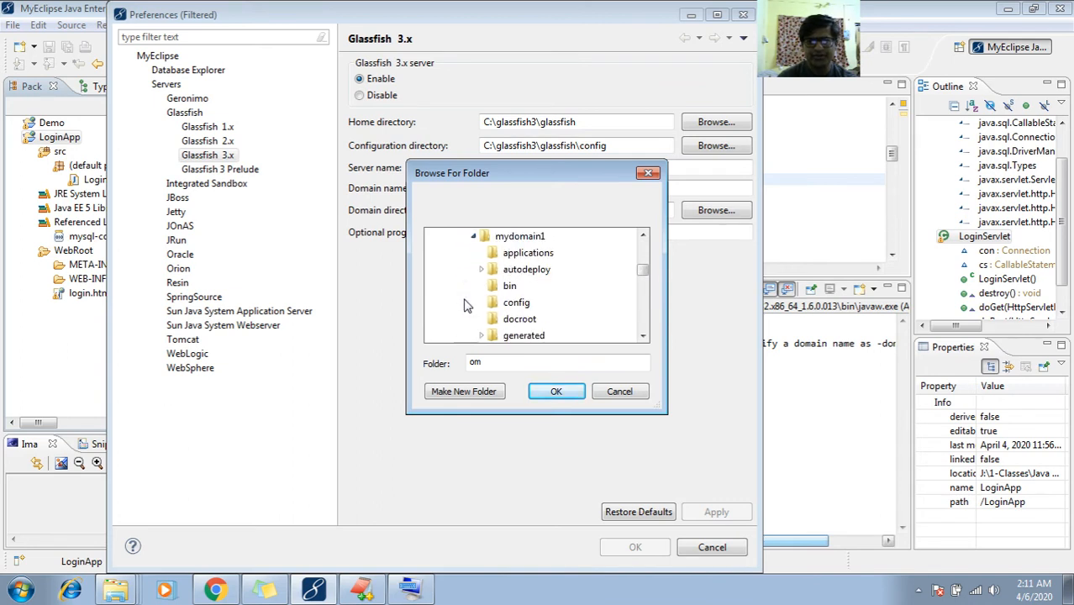
pyautogui.click(519, 238)
pyautogui.click(555, 391)
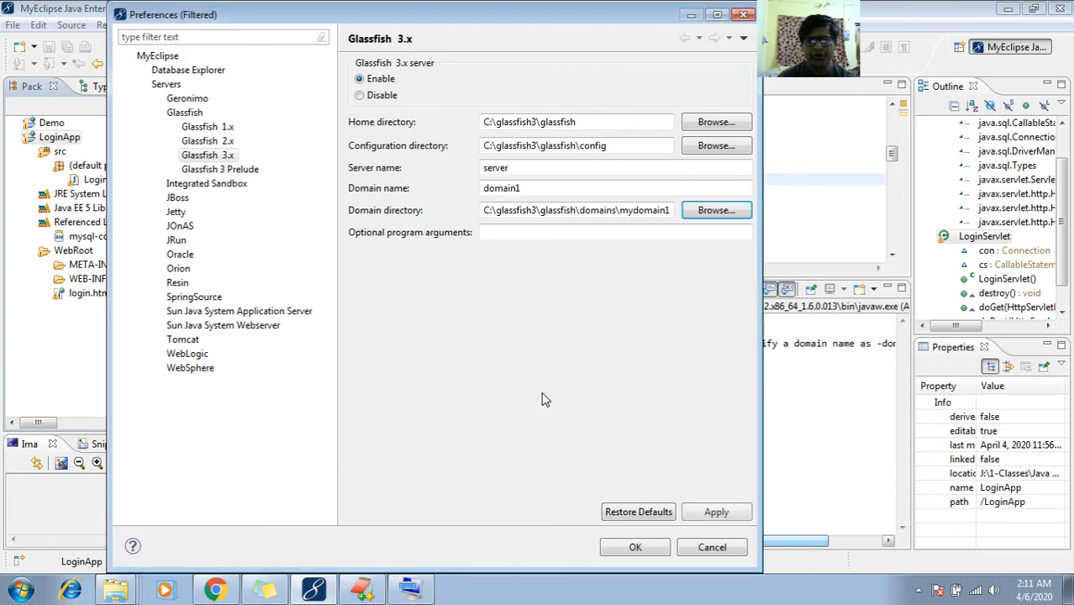
# Change the domain name to mydomain1, then apply and save the preferences
pyautogui.click(482, 188)
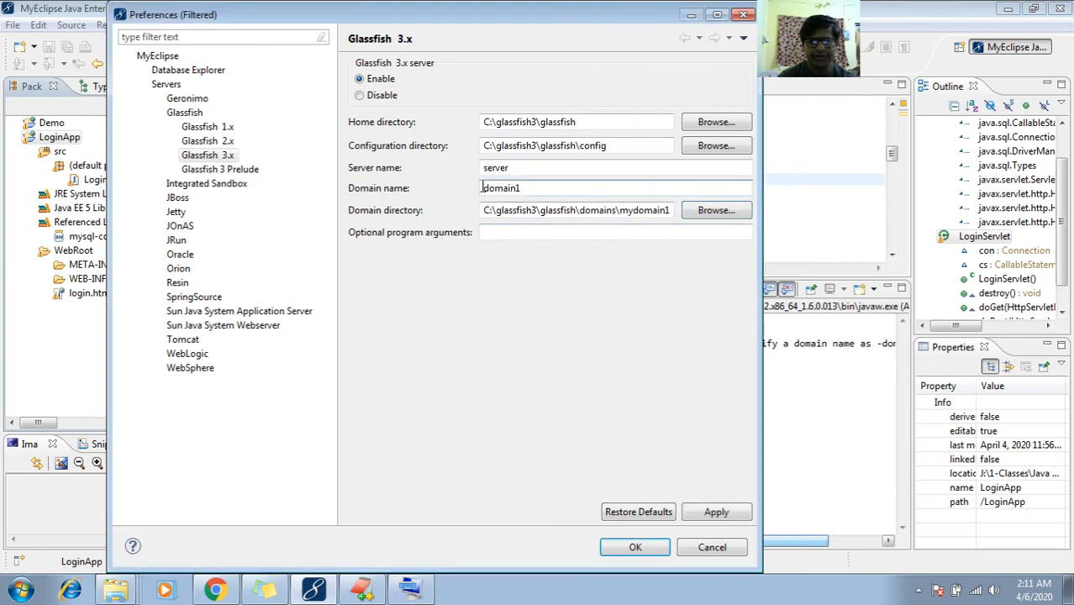
pyautogui.write('my')
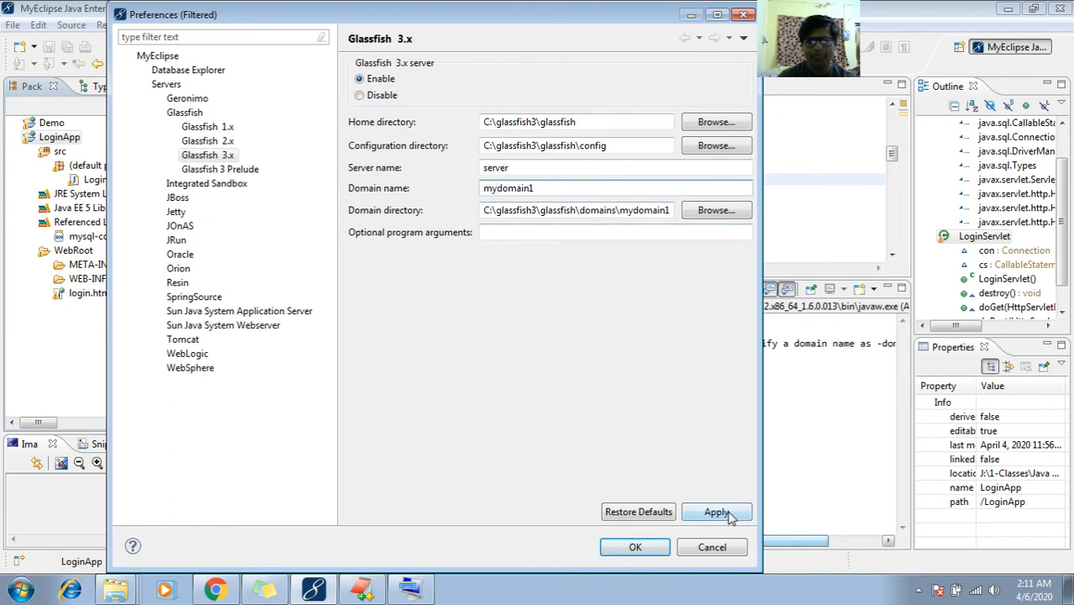
pyautogui.click(716, 513)
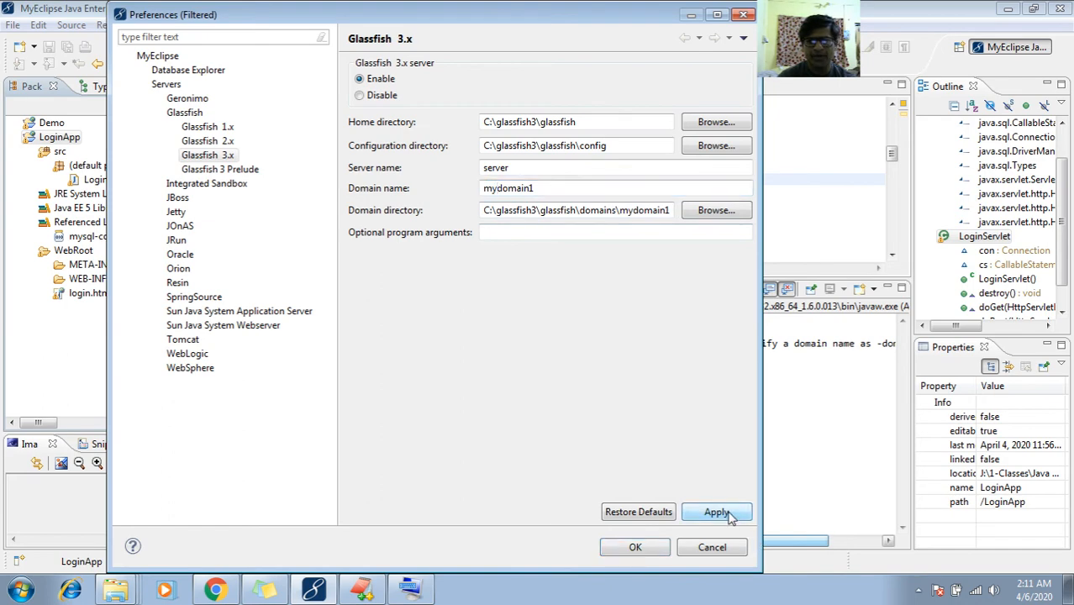
pyautogui.click(633, 547)
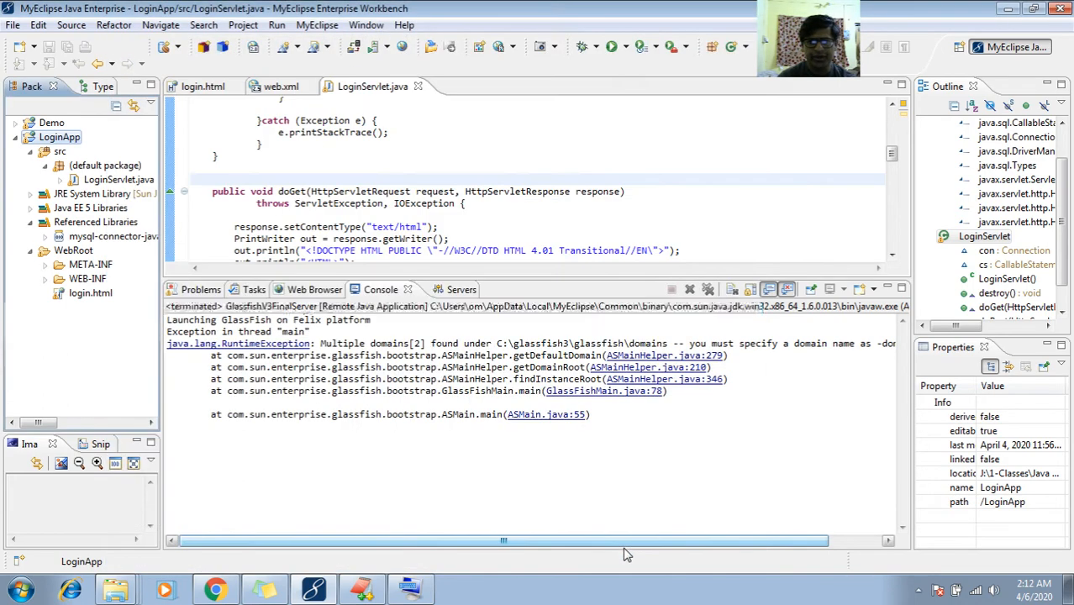
# Run LoginApp as a MyEclipse Server Application on Glassfish 3.x
pyautogui.rightClick(53, 136)
pyautogui.moveTo(244, 441)
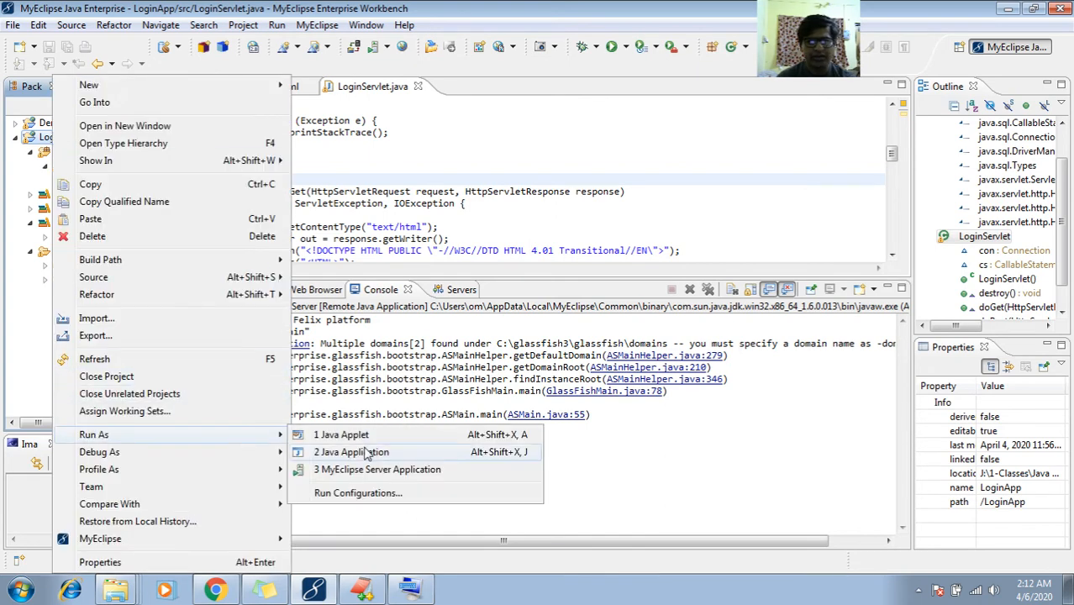
pyautogui.click(376, 470)
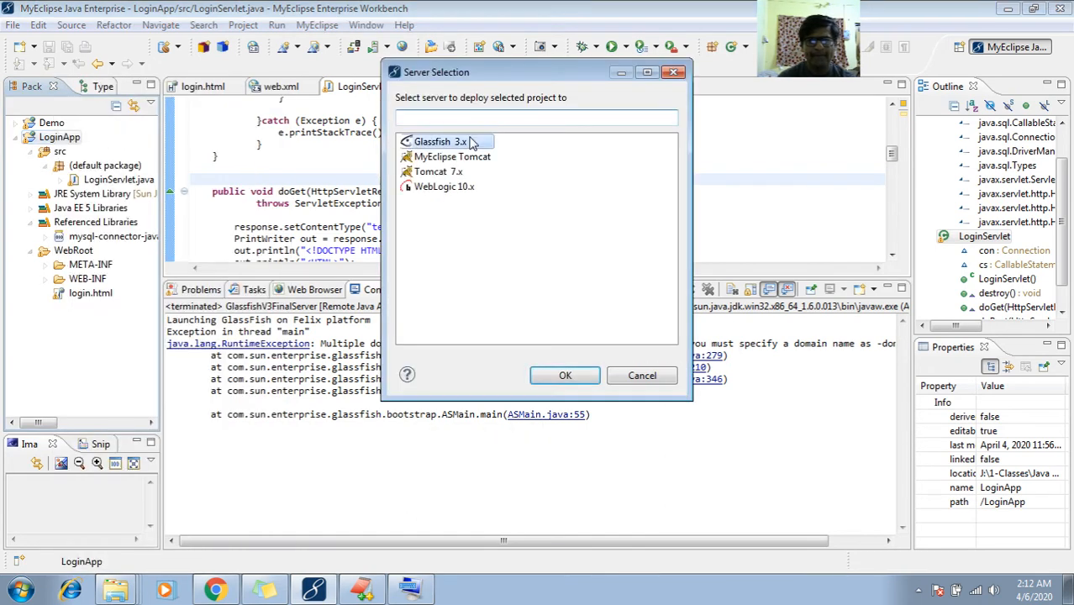
pyautogui.click(564, 376)
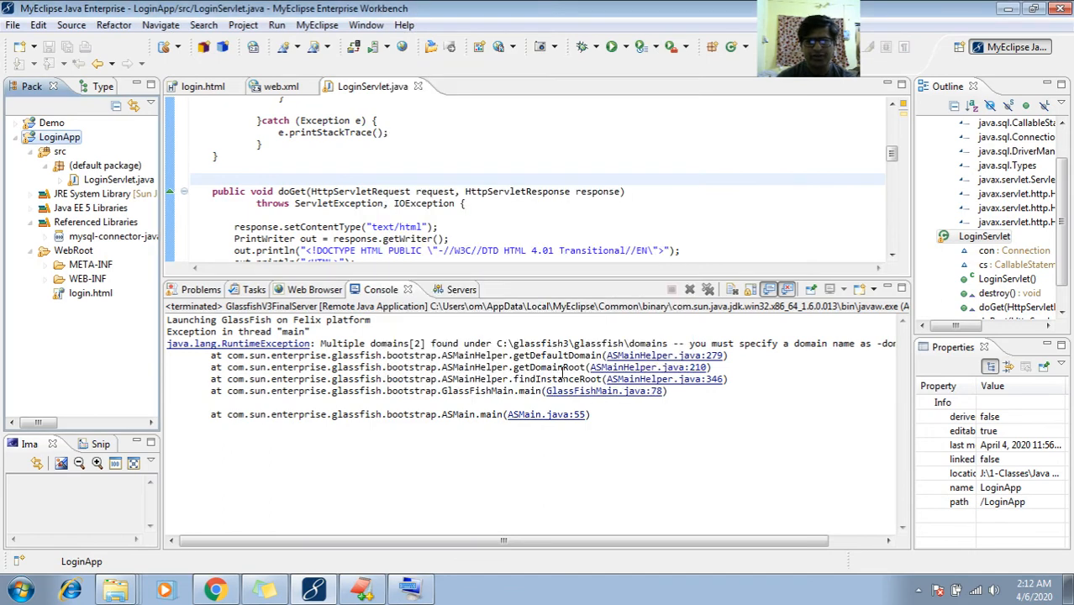
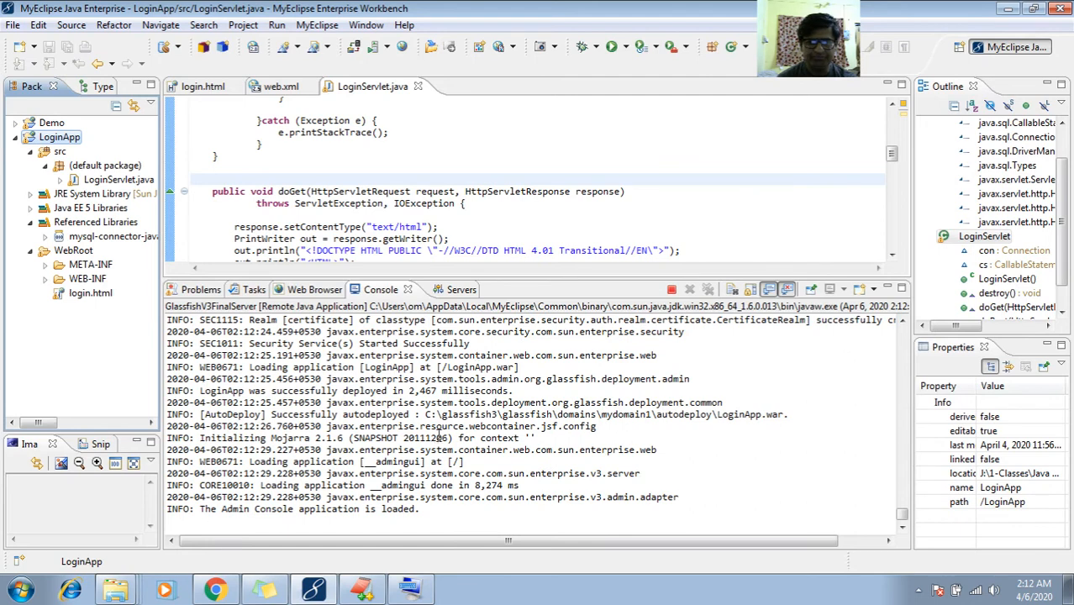
# Scroll up the GlassFish server log in MyEclipse to find the LoginApp deployment line
pyautogui.click(438, 437)
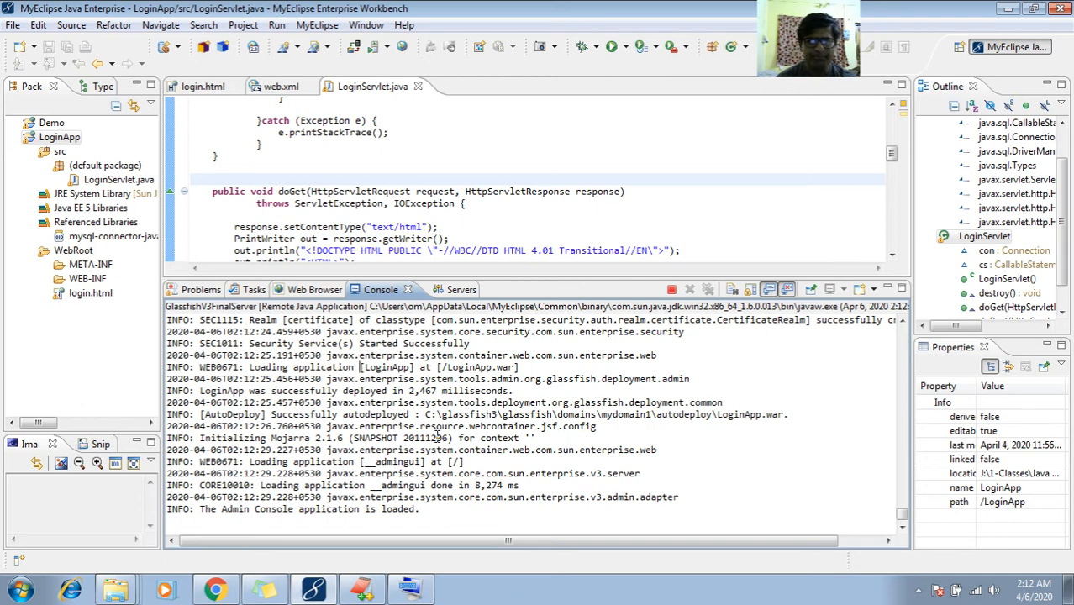
pyautogui.scroll(1, 437, 437)
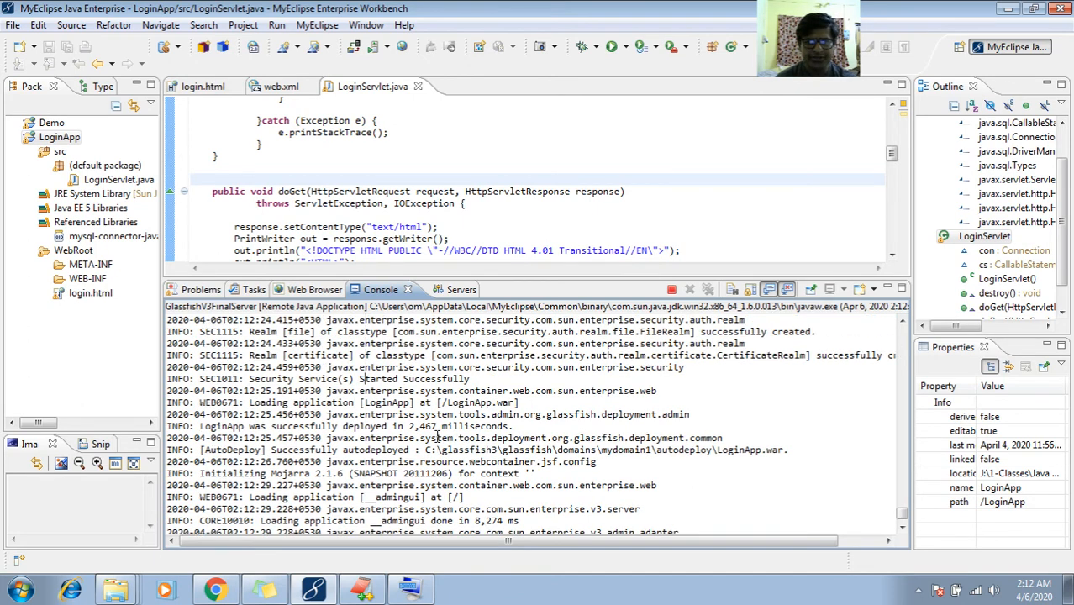
pyautogui.hotkey('shift', 'End')
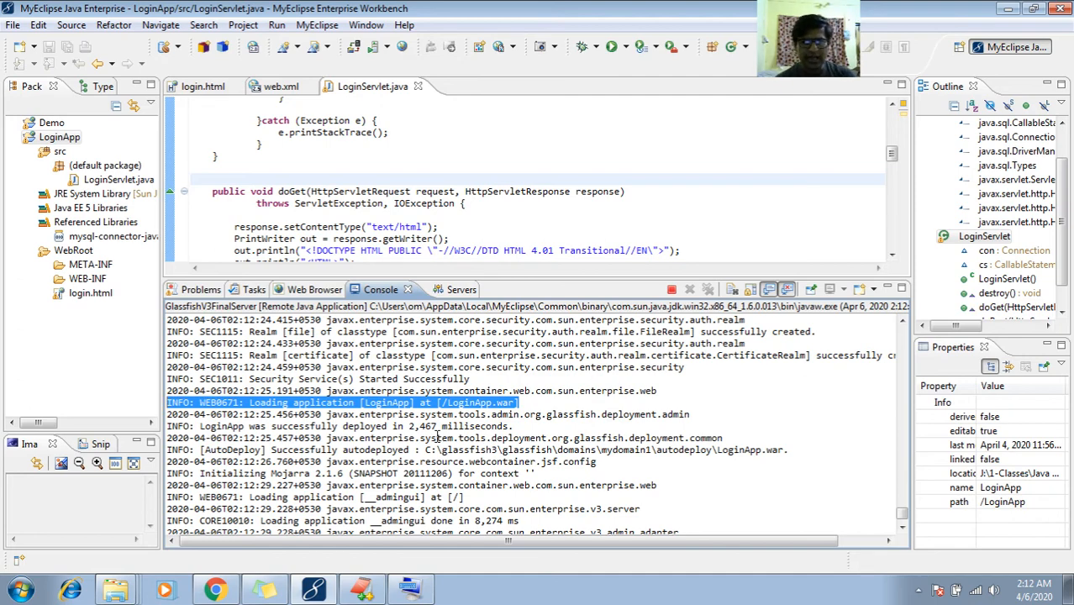
pyautogui.scroll(5, 438, 437)
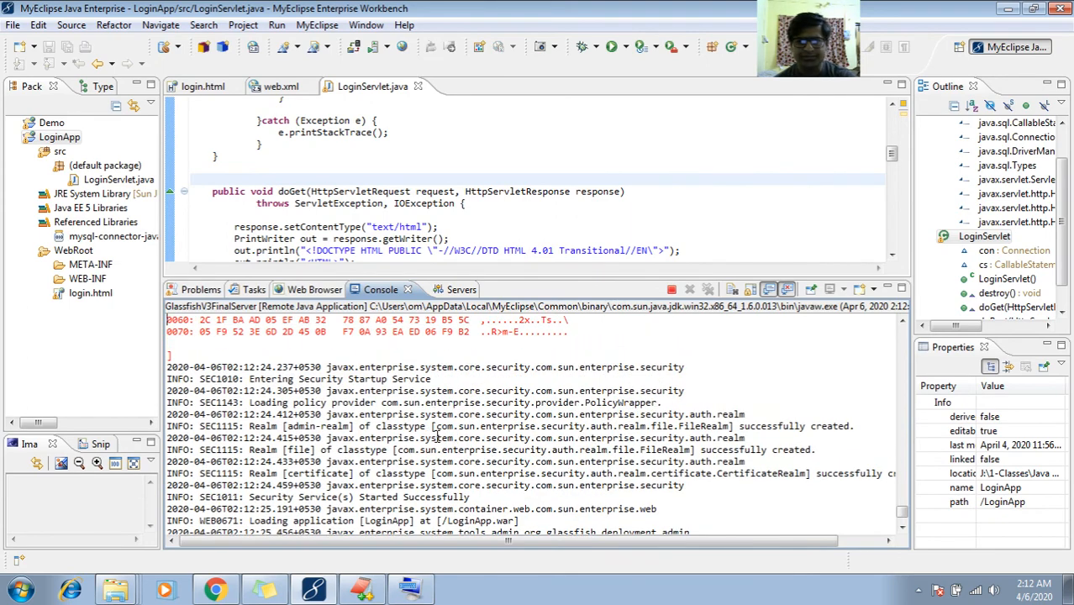
pyautogui.scroll(8, 438, 437)
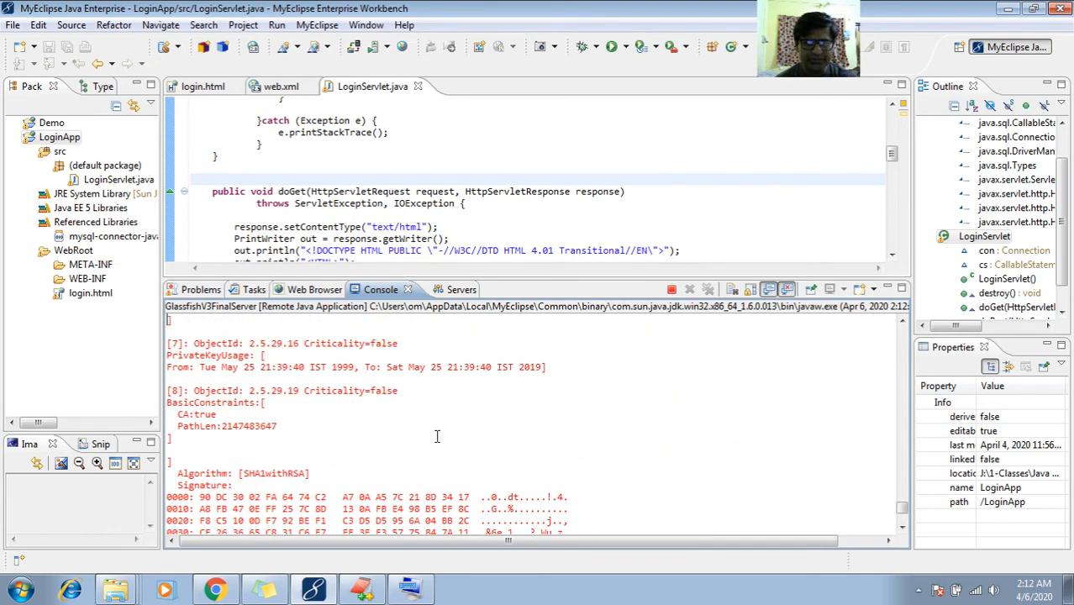
pyautogui.scroll(8, 436, 437)
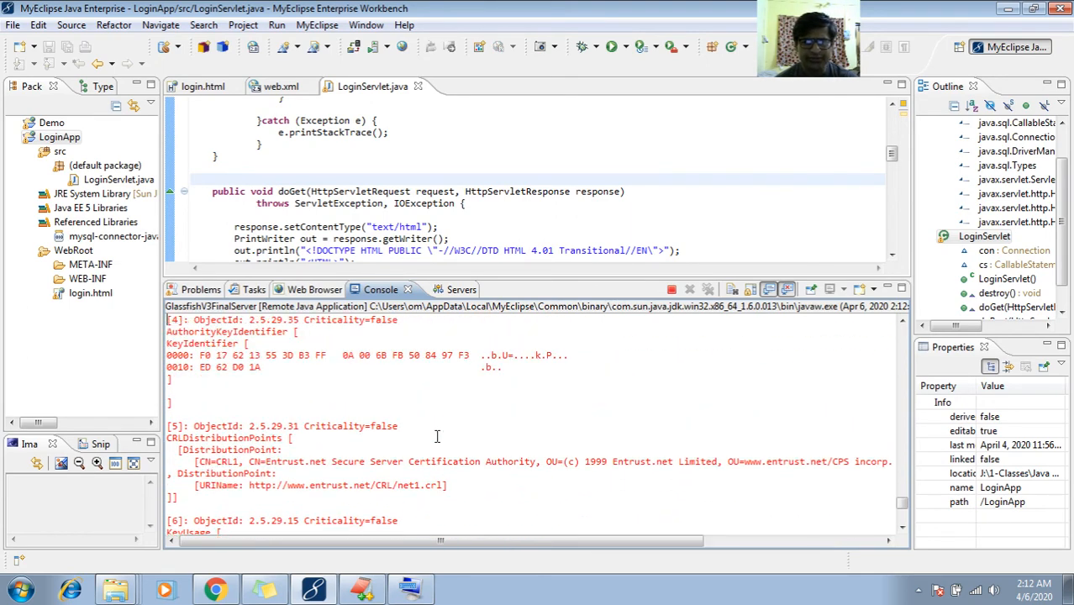
pyautogui.scroll(8, 437, 436)
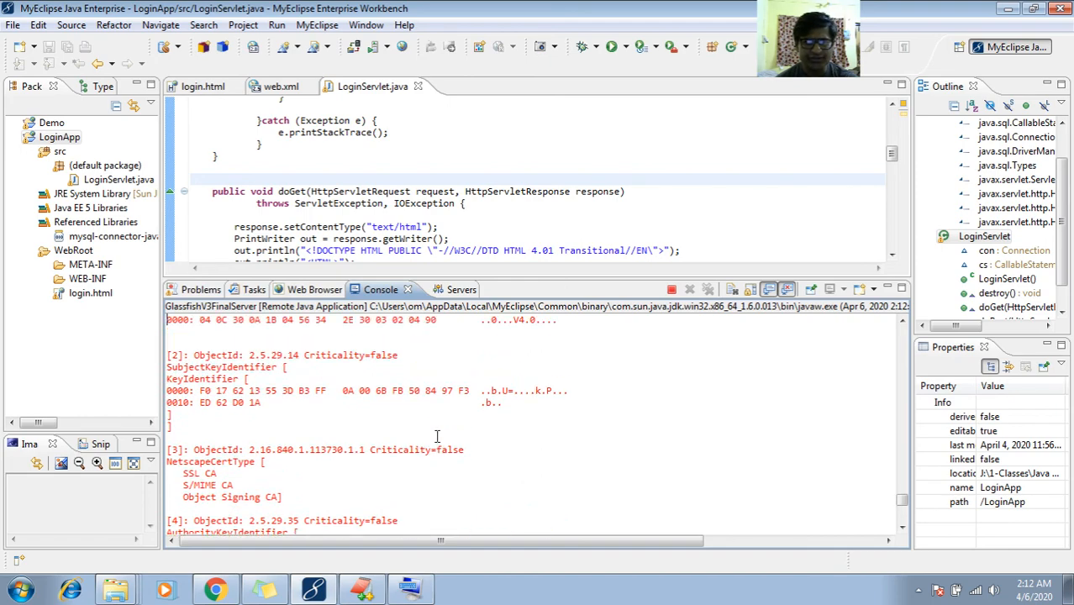
pyautogui.scroll(8, 438, 437)
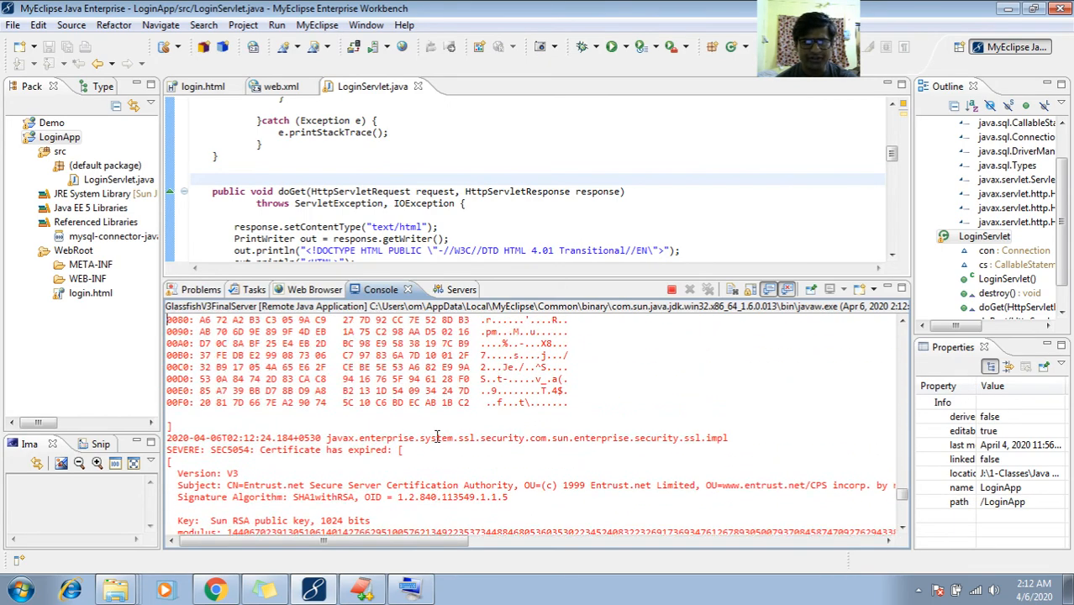
pyautogui.scroll(5, 437, 437)
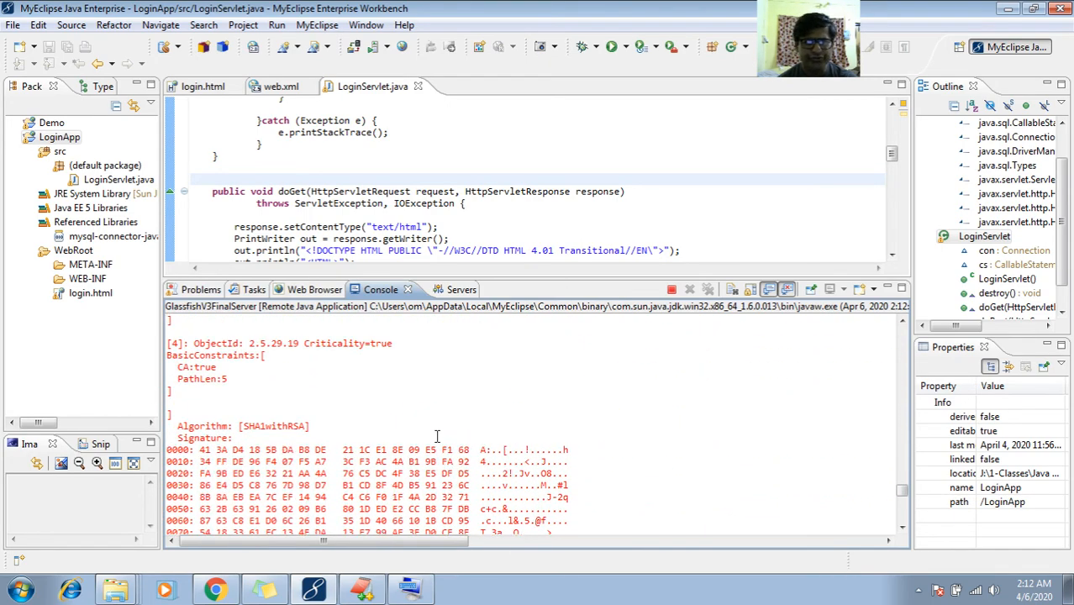
# Reload the GlassFish admin console at 127.0.0.1:4242 in Chrome and open a blank tab
pyautogui.click(215, 590)
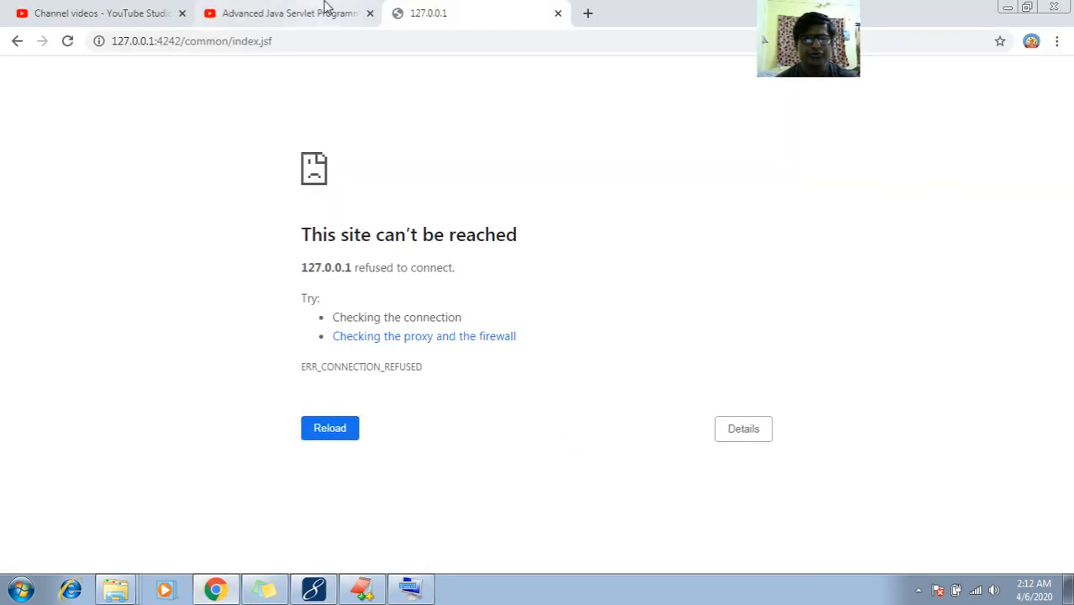
pyautogui.click(308, 40)
pyautogui.press('Return')
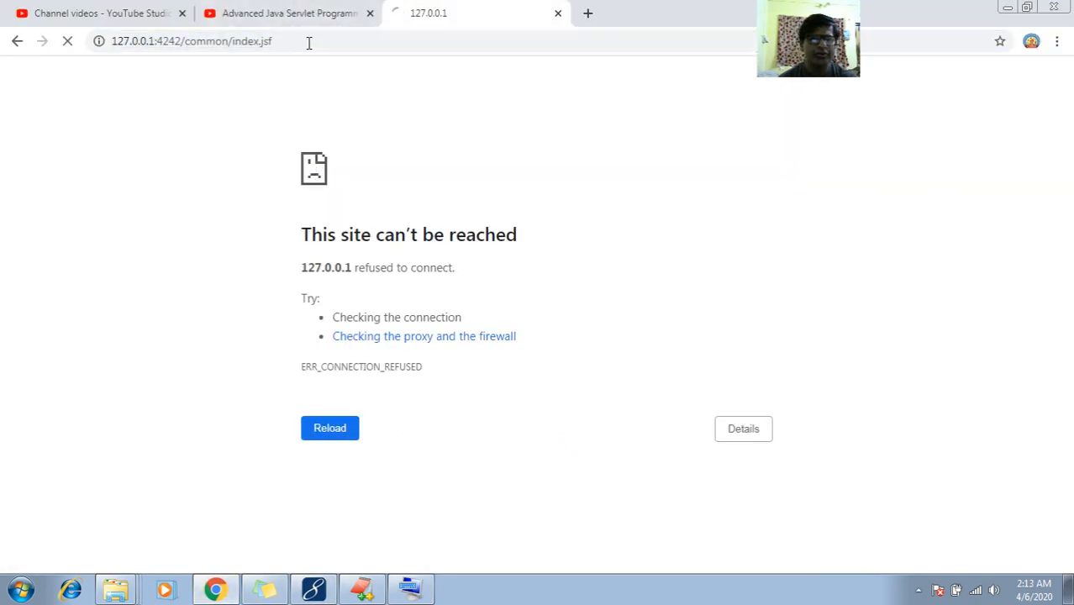
pyautogui.click(588, 14)
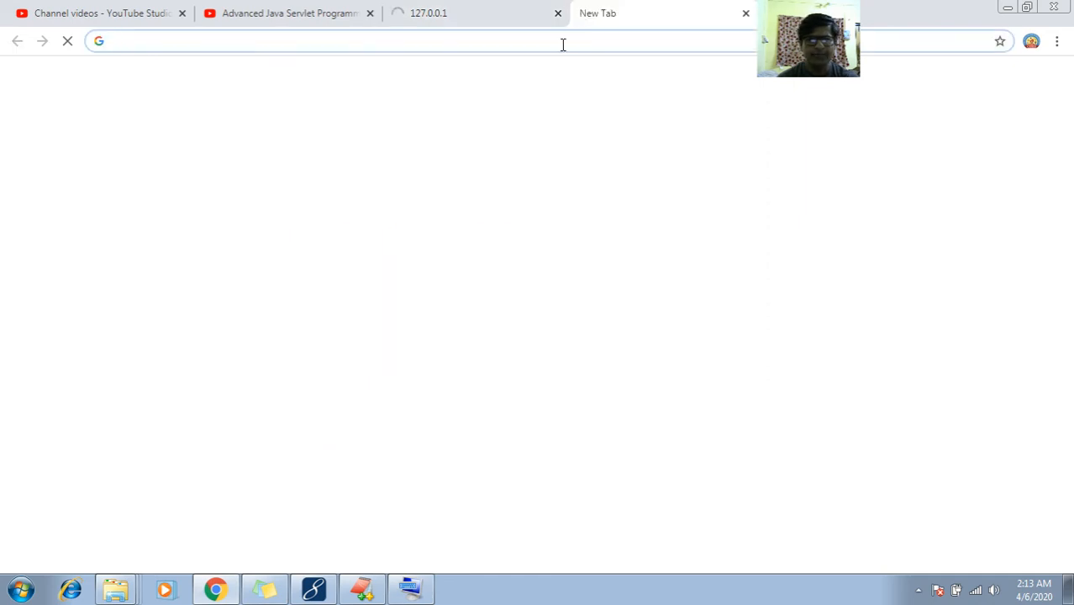
pyautogui.write('loc')
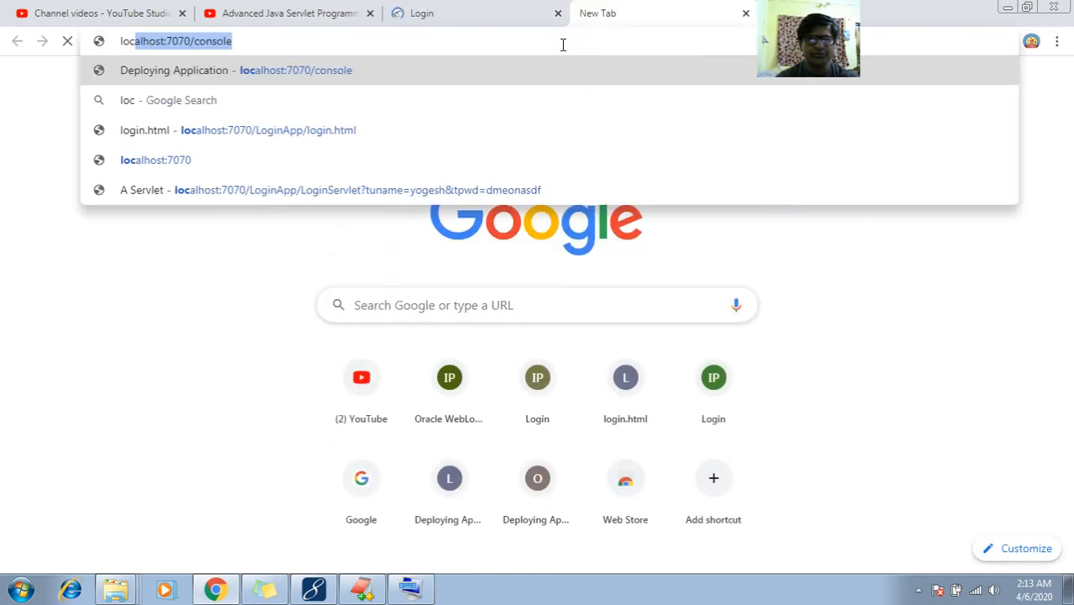
pyautogui.click(499, 12)
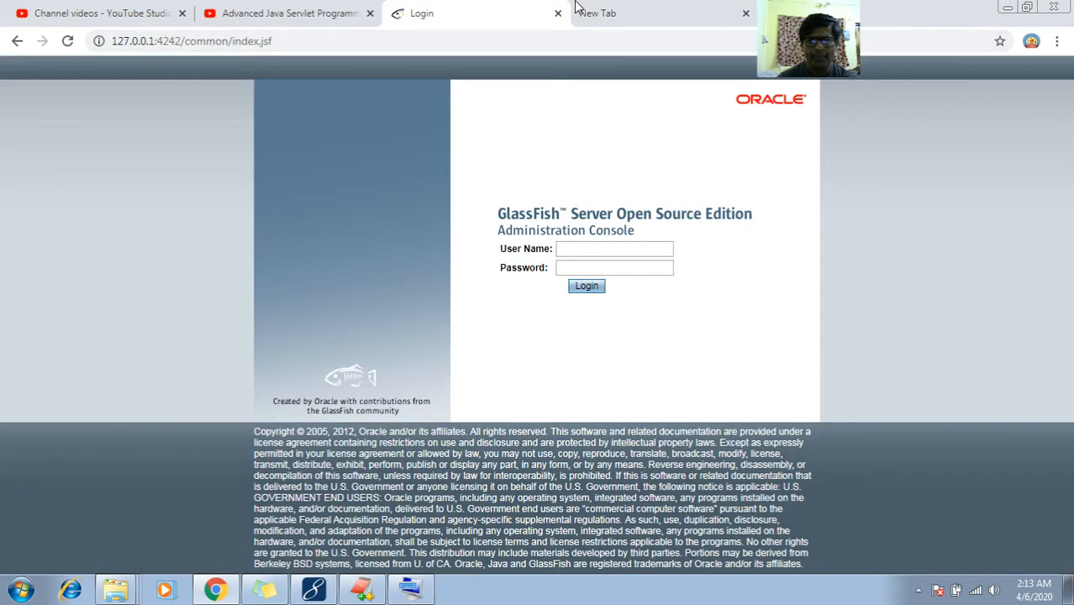
pyautogui.click(598, 12)
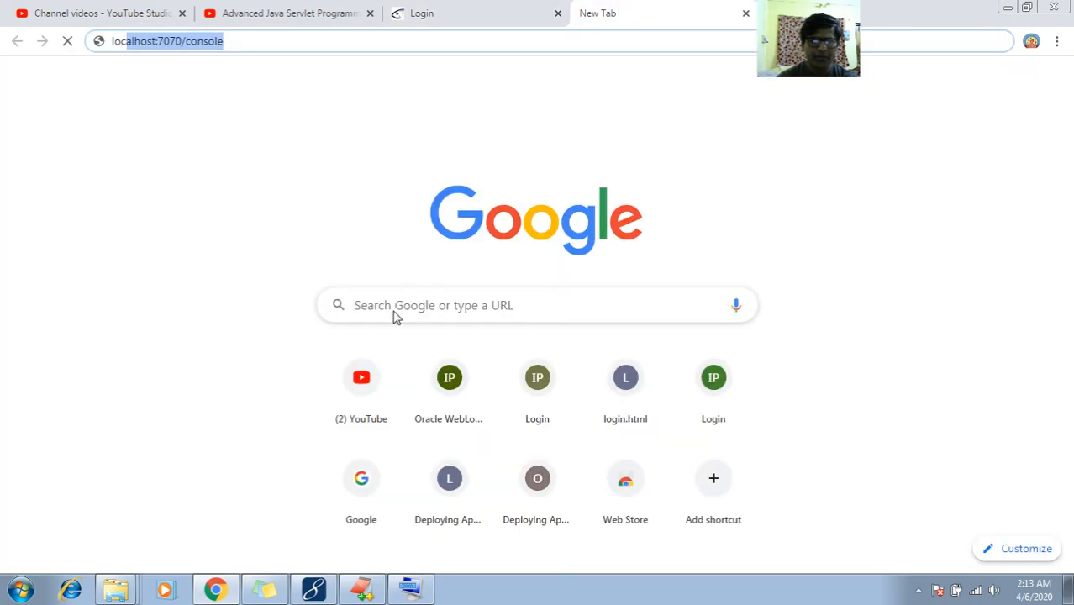
pyautogui.click(215, 589)
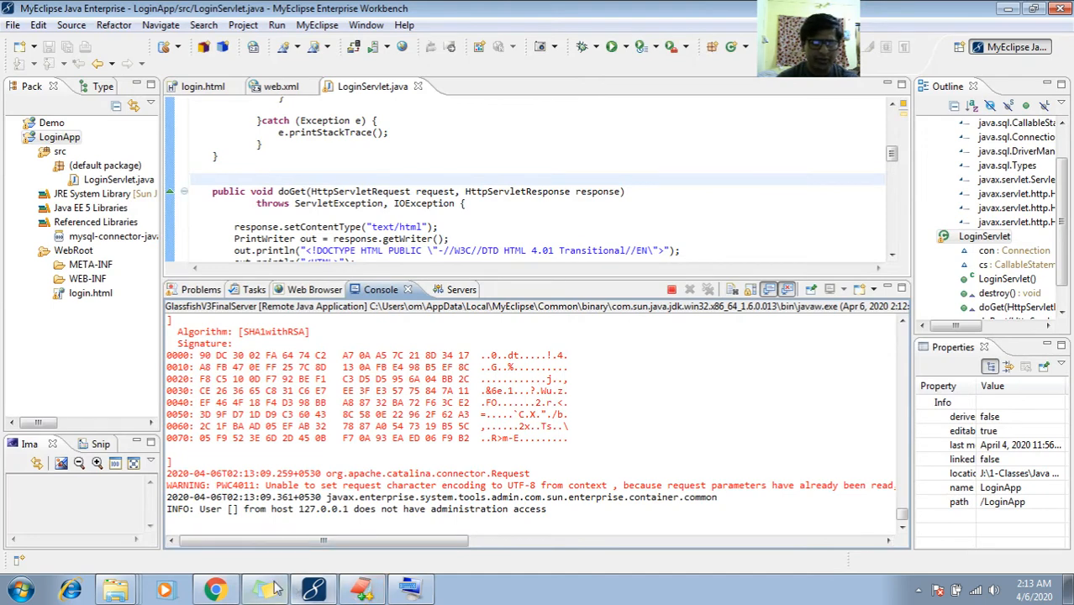
# Add the heading 'Test web application : LoginApp' with blank lines beneath it
pyautogui.click(363, 590)
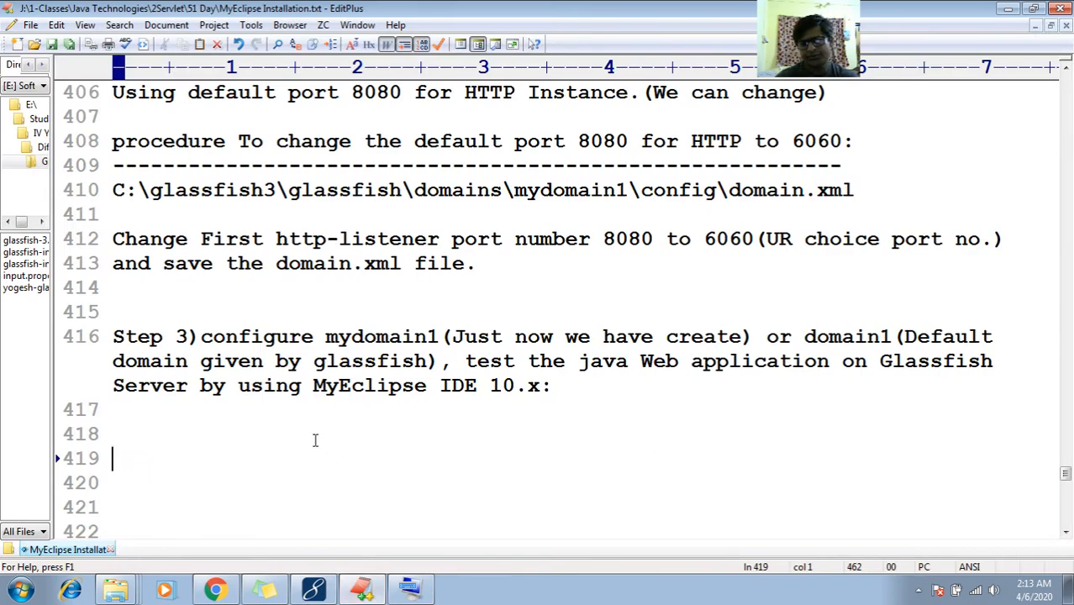
pyautogui.write('Test web ')
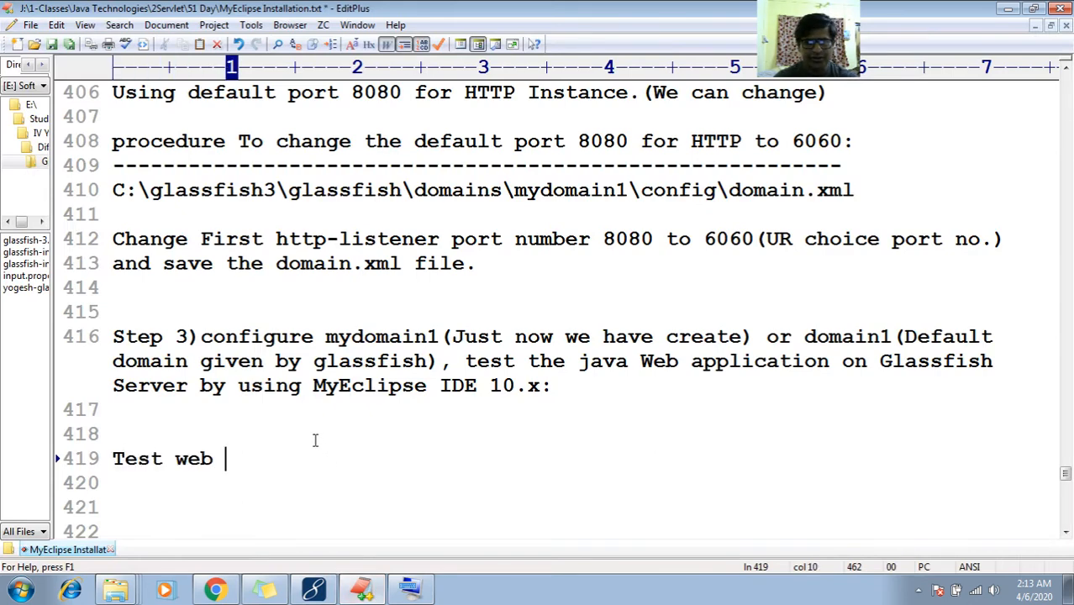
pyautogui.write('applicaiton')
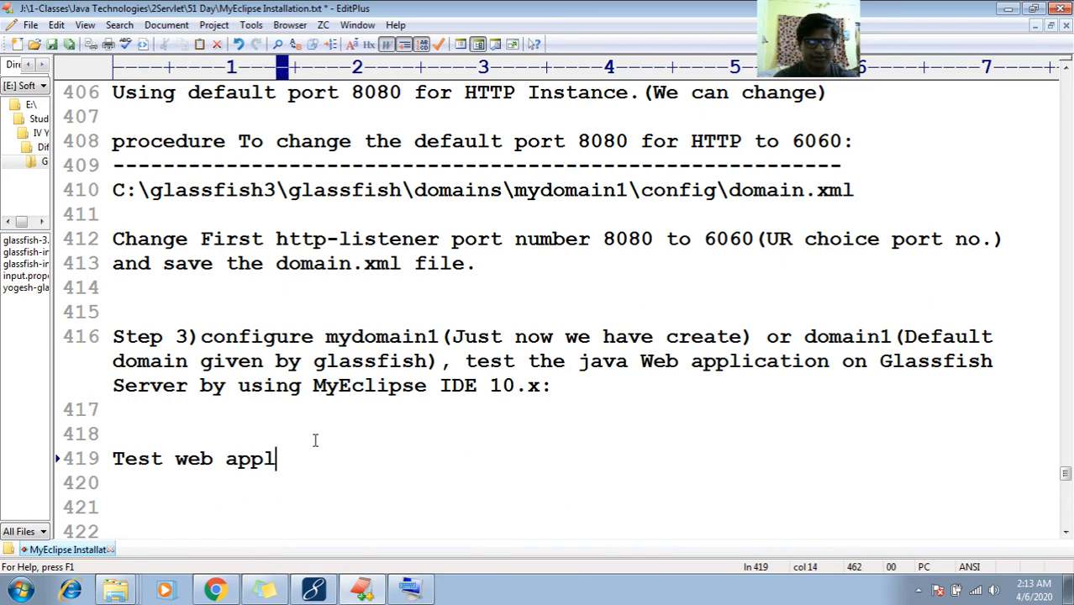
pyautogui.press('BackSpace')
pyautogui.press('BackSpace')
pyautogui.press('BackSpace')
pyautogui.press('BackSpace')
pyautogui.press('BackSpace')
pyautogui.write('ti')
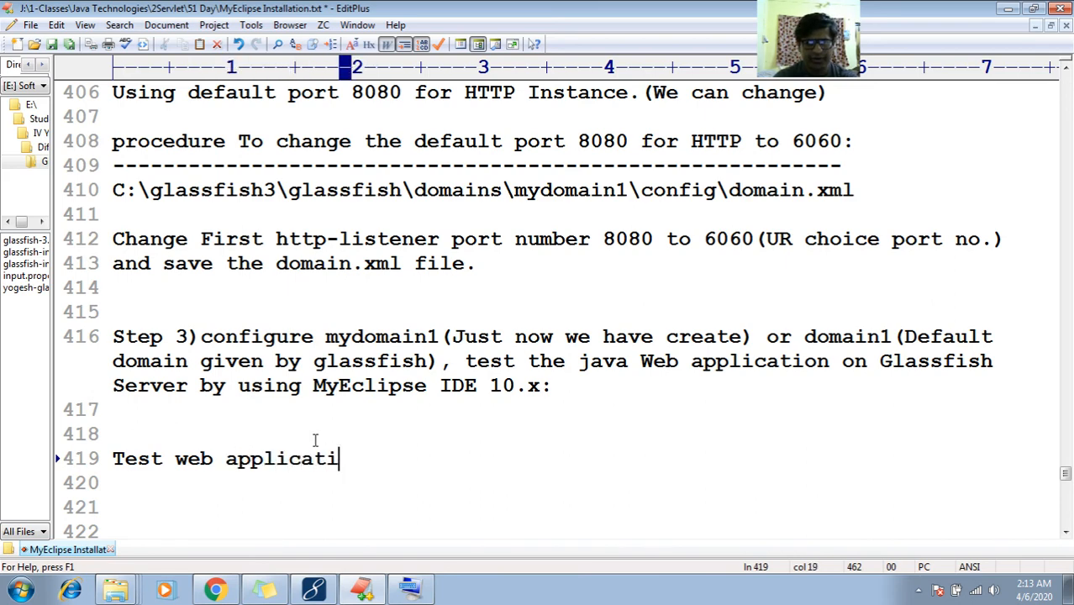
pyautogui.write('on : LoginApp')
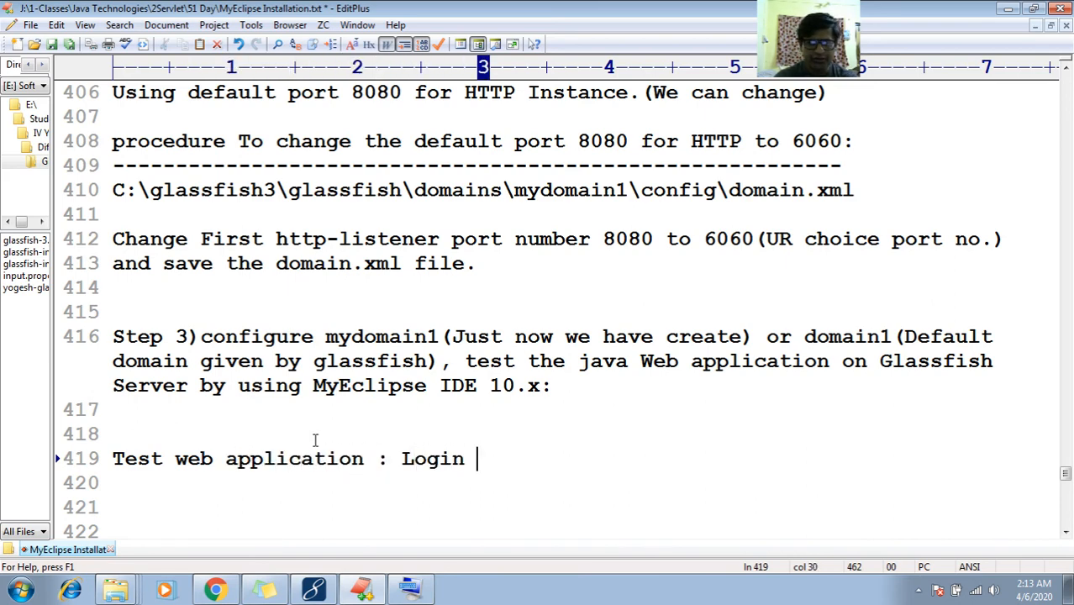
pyautogui.press('Return')
pyautogui.press('Return')
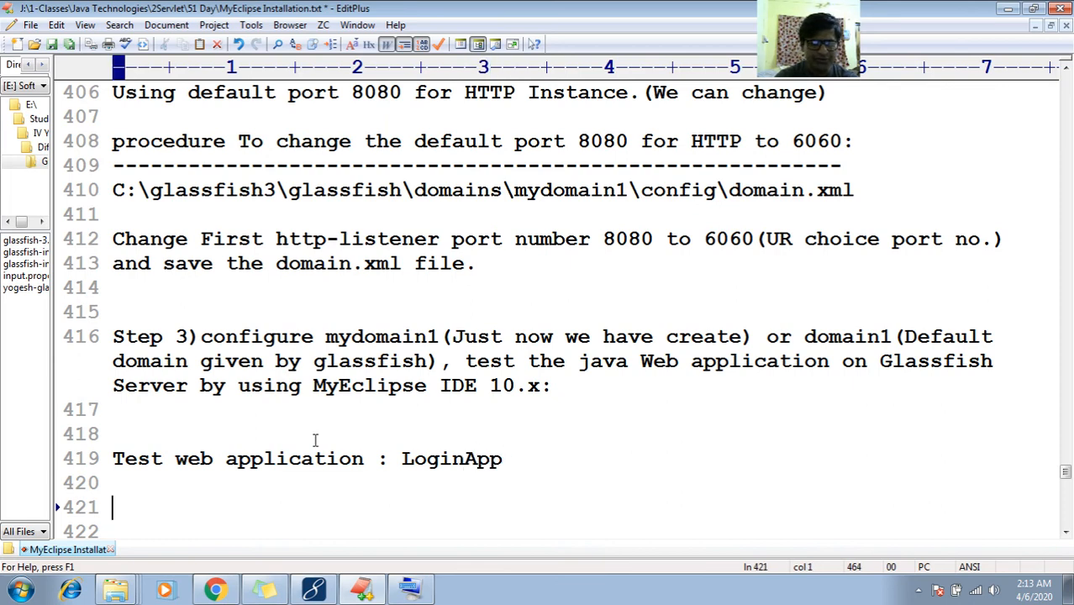
pyautogui.press('Down')
pyautogui.press('Down')
pyautogui.press('Down')
pyautogui.press('Down')
pyautogui.press('Up')
pyautogui.press('Up')
pyautogui.press('Return')
pyautogui.press('Return')
pyautogui.press('Return')
pyautogui.press('Return')
pyautogui.press('Up')
pyautogui.press('Up')
pyautogui.press('Up')
pyautogui.press('Up')
pyautogui.press('Up')
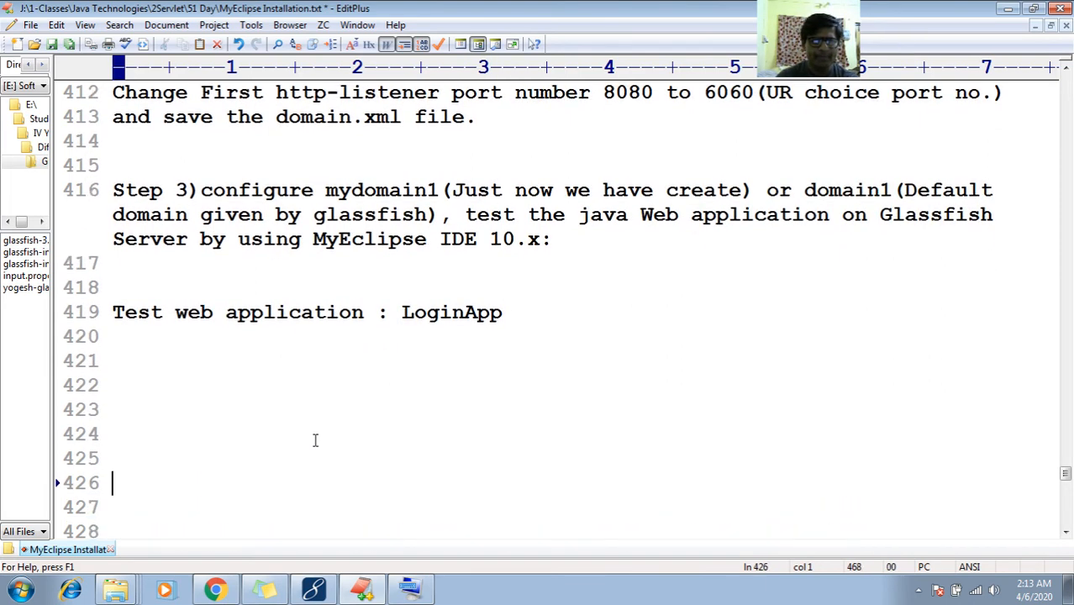
pyautogui.write('localhto')
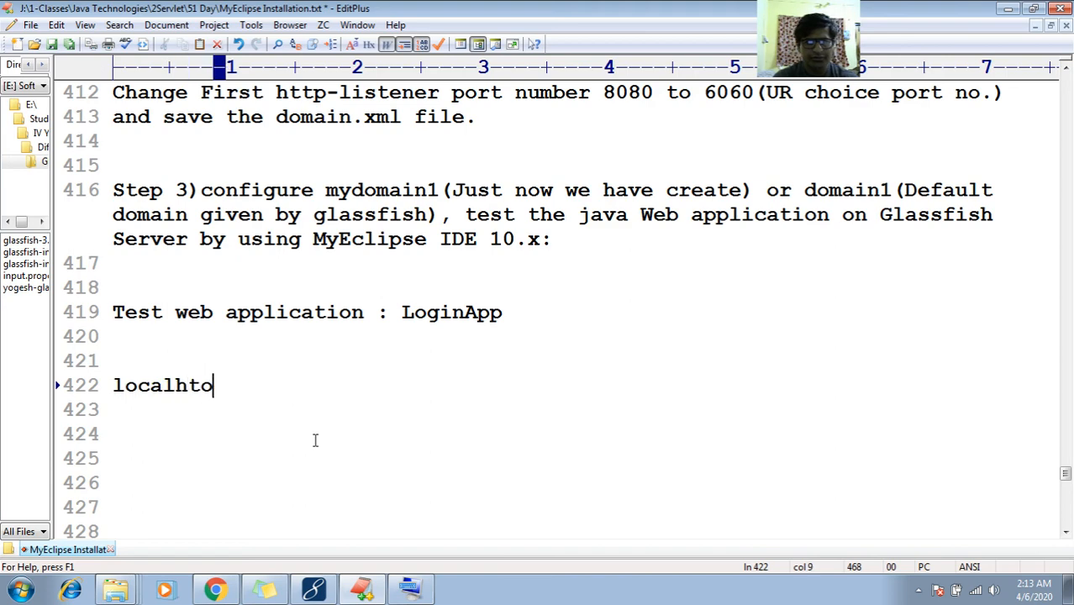
pyautogui.press('BackSpace')
pyautogui.press('BackSpace')
pyautogui.write('ost:')
pyautogui.press('Home')
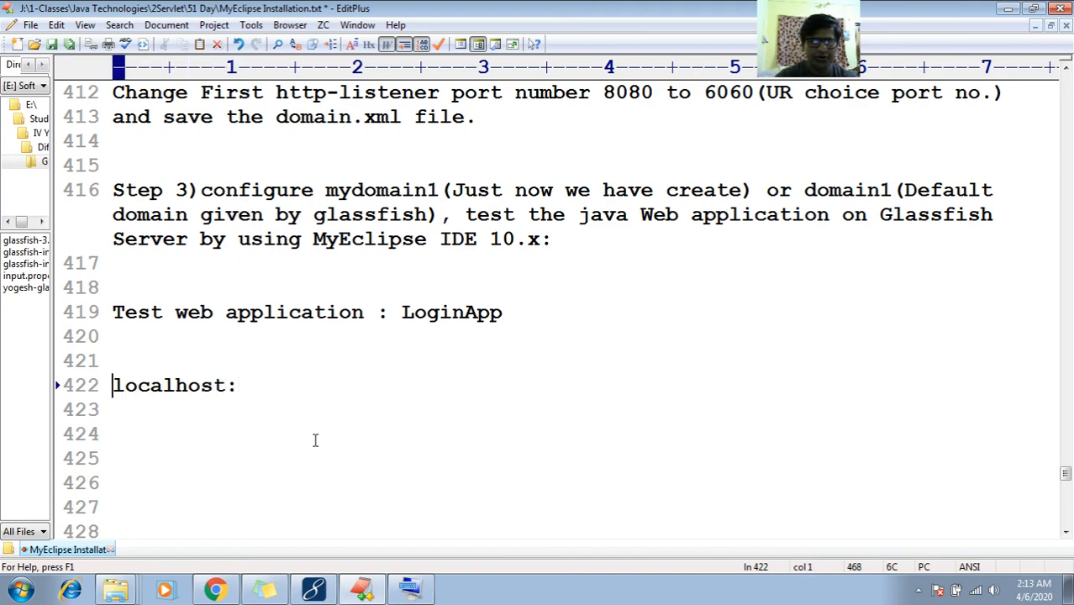
pyautogui.write('http://')
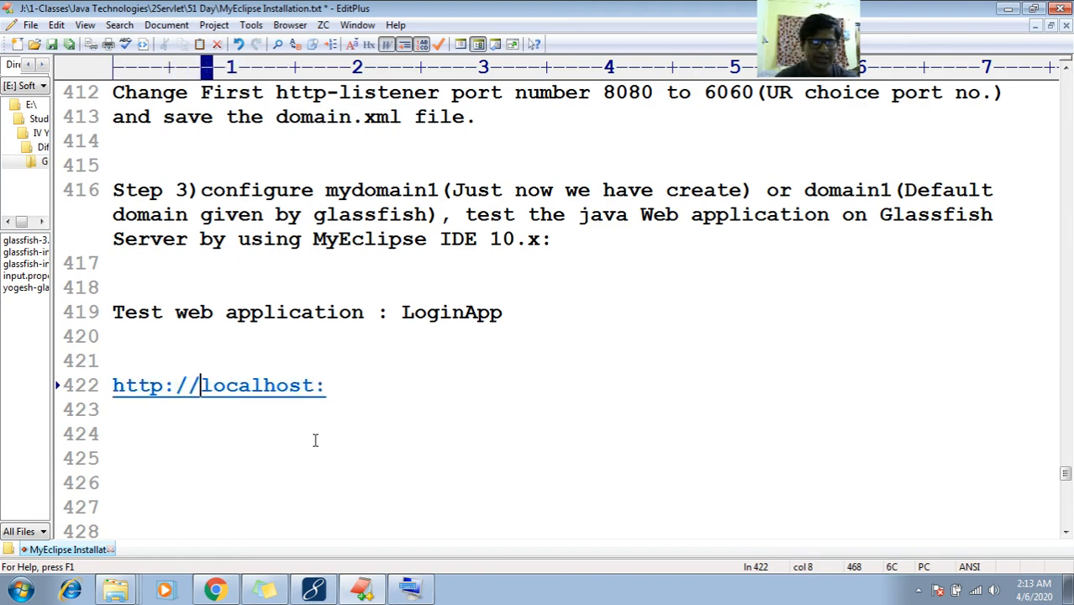
pyautogui.press('End')
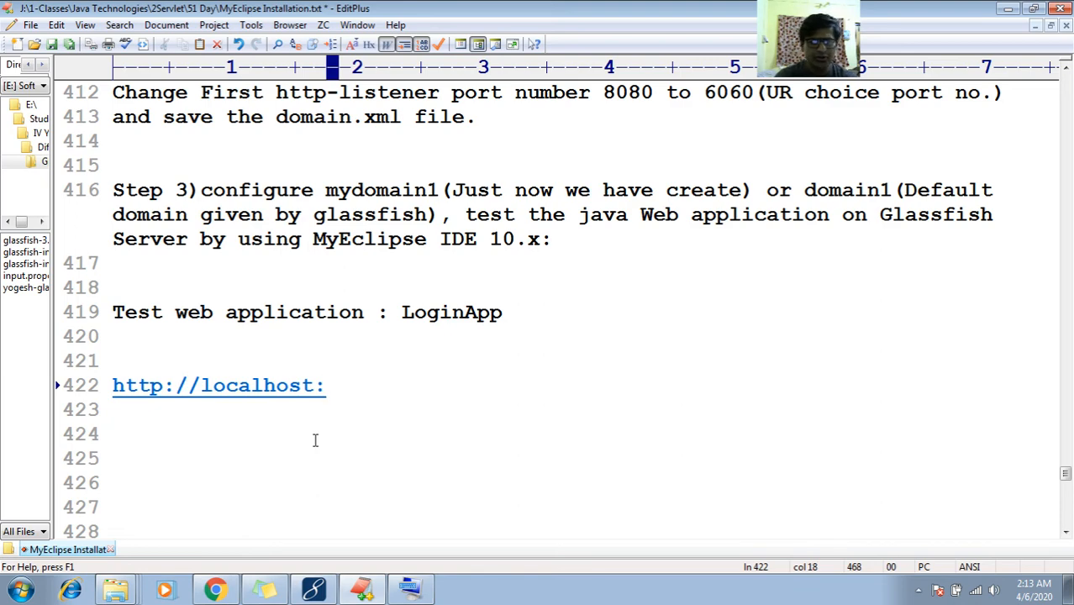
pyautogui.write('6060')
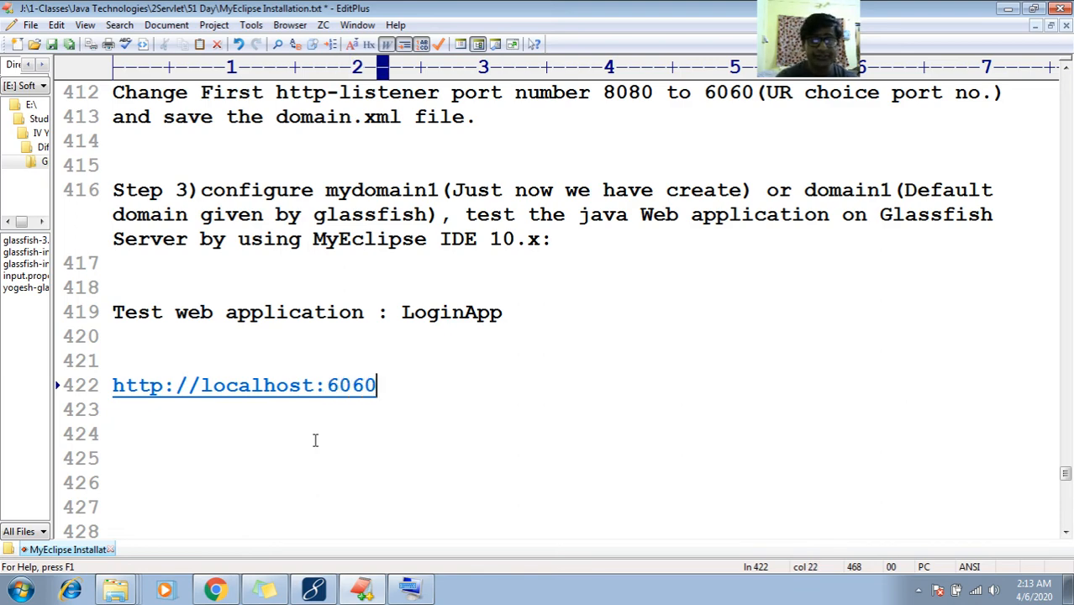
# Insert a blank line after the separator and append /LoginApp/login.html to the localhost URL
pyautogui.press('Up')
pyautogui.press('Up')
pyautogui.press('Up')
pyautogui.press('Up')
pyautogui.press('Up')
pyautogui.press('Up')
pyautogui.press('Up')
pyautogui.press('Up')
pyautogui.press('Up')
pyautogui.press('Up')
pyautogui.press('Up')
pyautogui.press('Up')
pyautogui.press('Up')
pyautogui.press('Up')
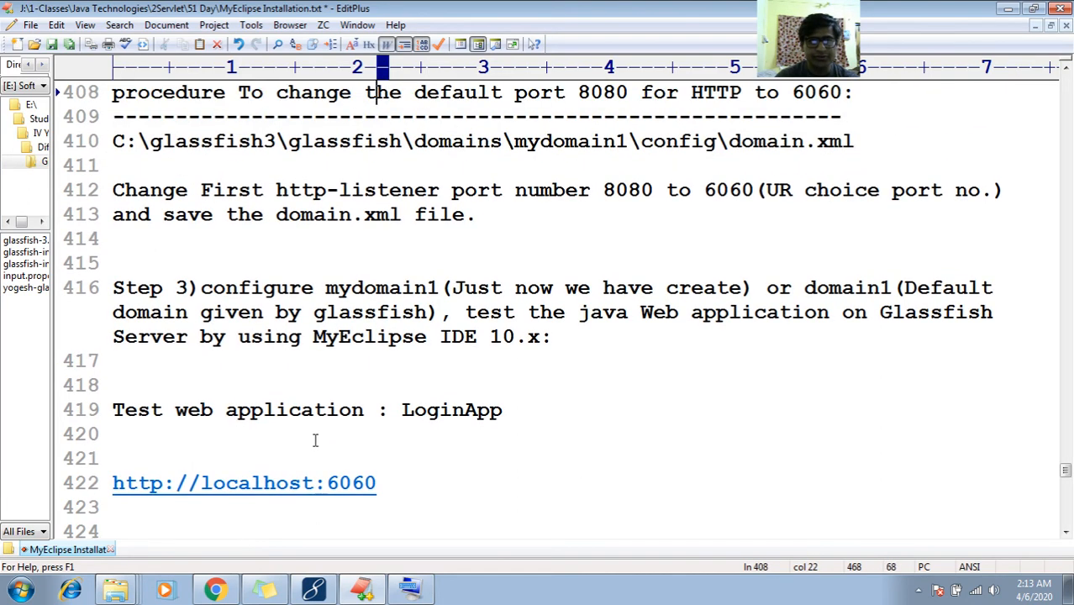
pyautogui.press('Down')
pyautogui.press('Down')
pyautogui.press('Down')
pyautogui.press('Down')
pyautogui.press('Up')
pyautogui.press('Up')
pyautogui.press('Up')
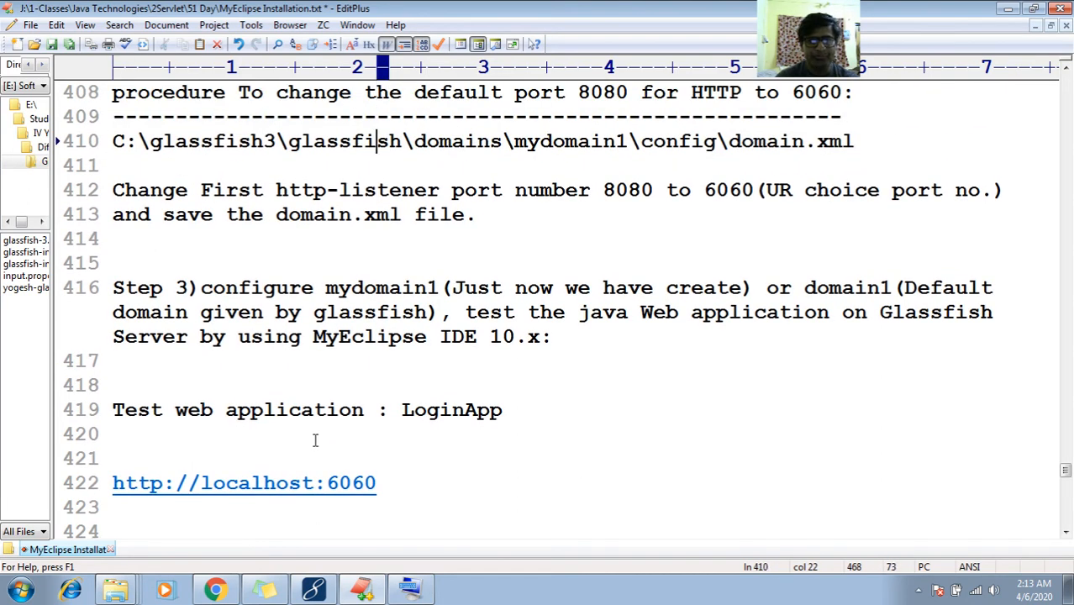
pyautogui.press('End')
pyautogui.press('Return')
pyautogui.press('Down')
pyautogui.press('Down')
pyautogui.press('Down')
pyautogui.press('Down')
pyautogui.press('Down')
pyautogui.press('Down')
pyautogui.press('Down')
pyautogui.press('Down')
pyautogui.press('Down')
pyautogui.press('Down')
pyautogui.press('Down')
pyautogui.press('Down')
pyautogui.press('Down')
pyautogui.press('Down')
pyautogui.press('Down')
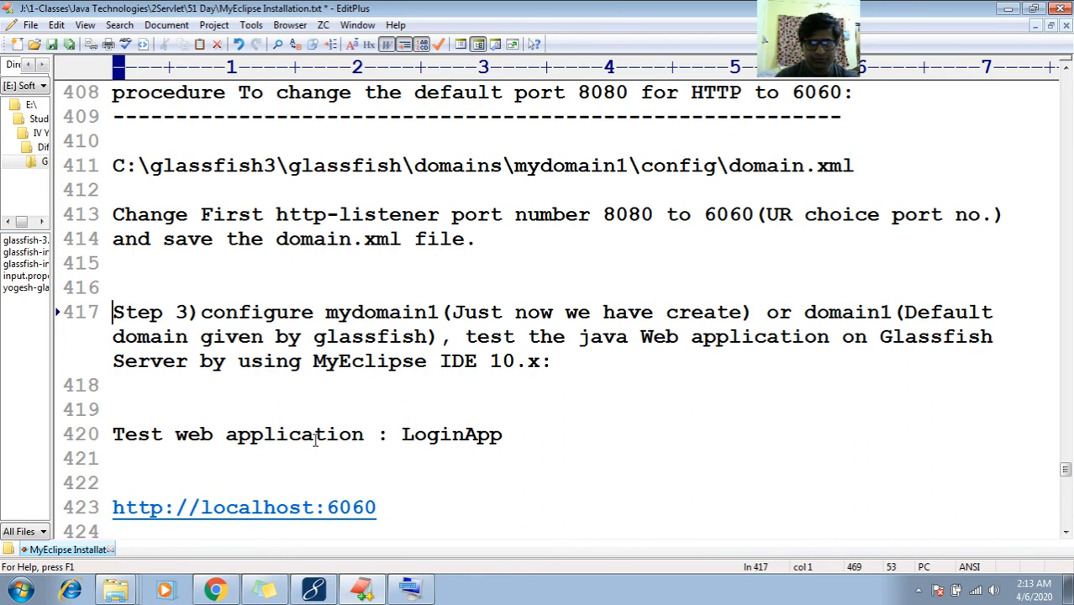
pyautogui.press('Up')
pyautogui.press('Up')
pyautogui.press('End')
pyautogui.write('/')
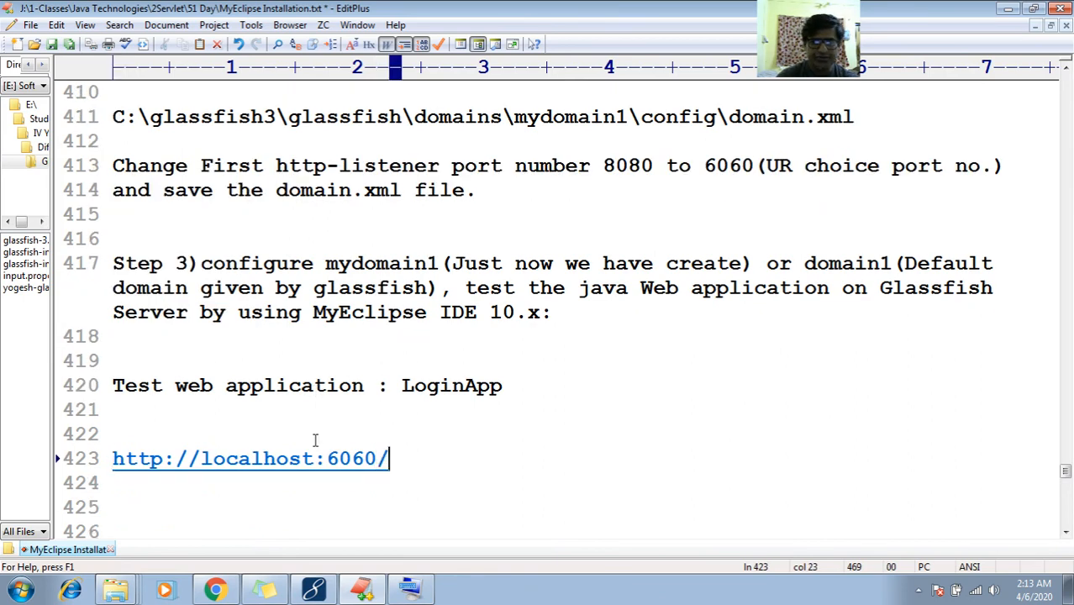
pyautogui.write('LoginApp')
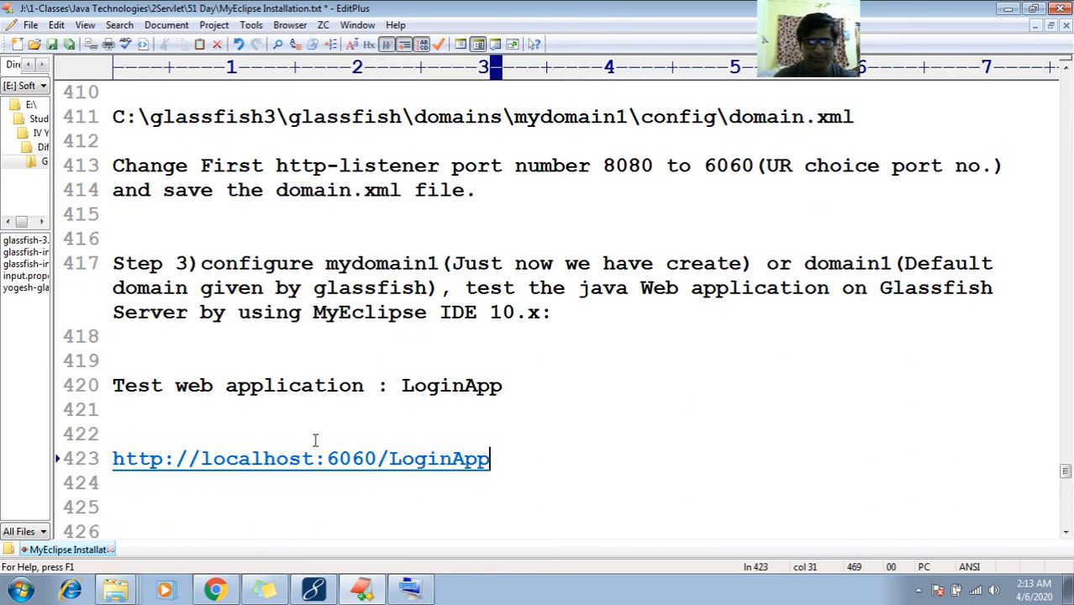
pyautogui.write('/loi')
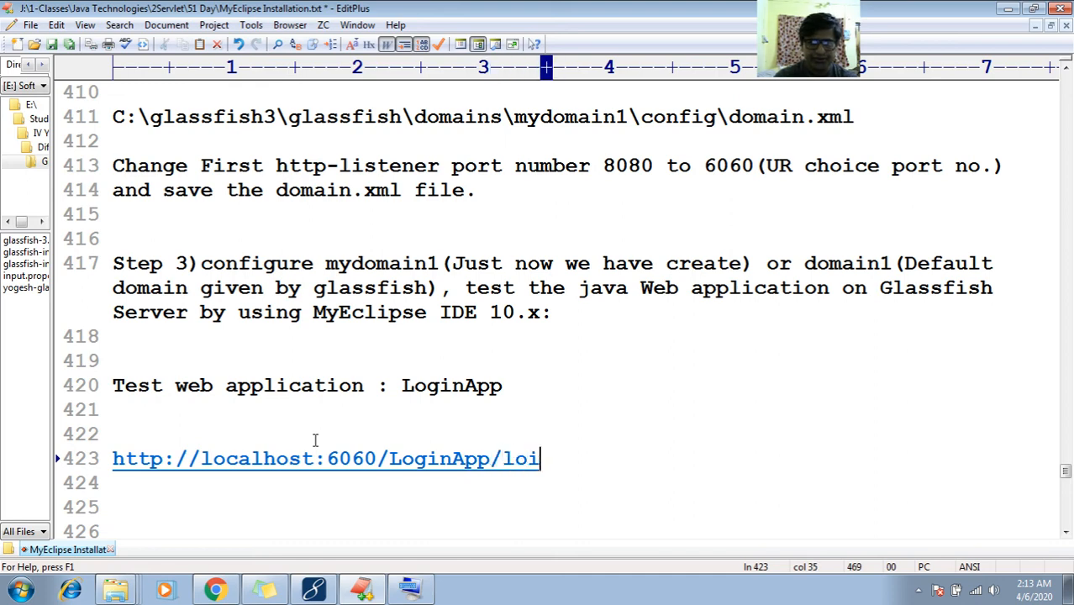
pyautogui.press('BackSpace')
pyautogui.write('gin.html')
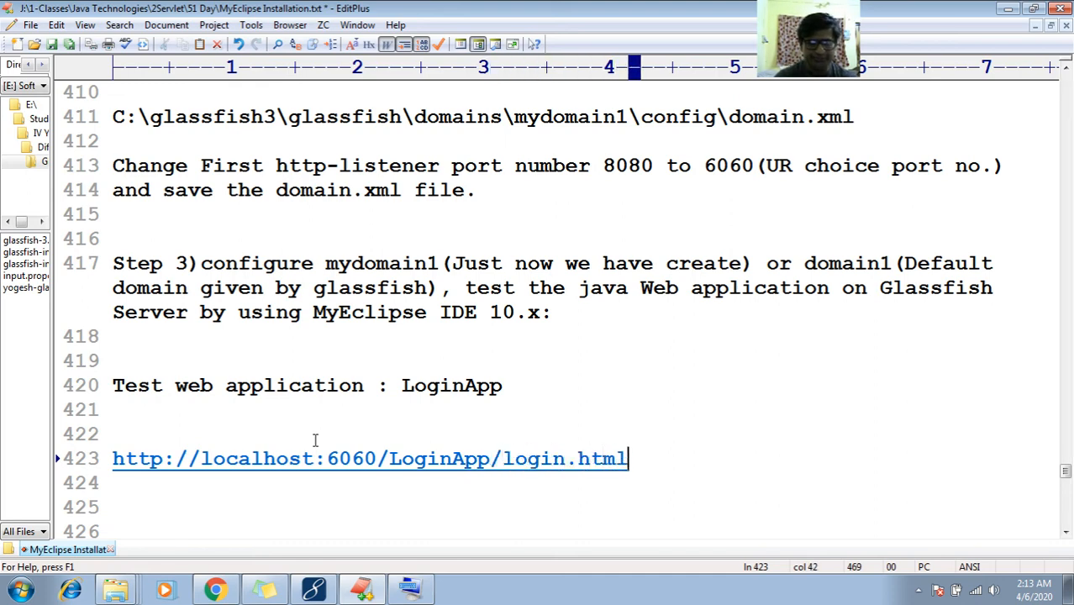
# Replace the old address in Chrome's new tab with localhost:6060/LoginApp/login.html without loading it
pyautogui.click(215, 590)
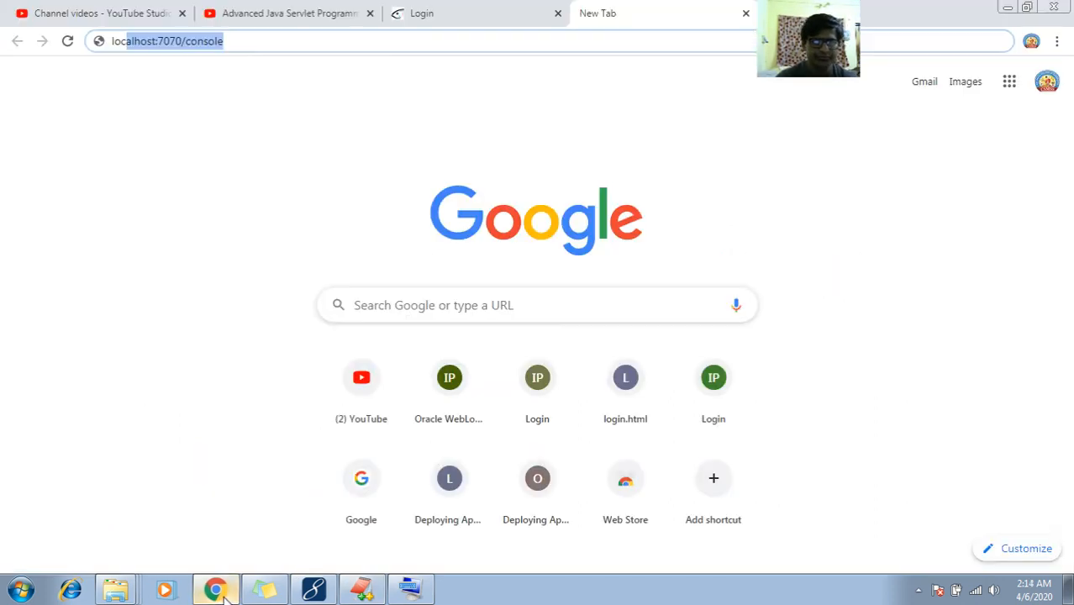
pyautogui.click(323, 41)
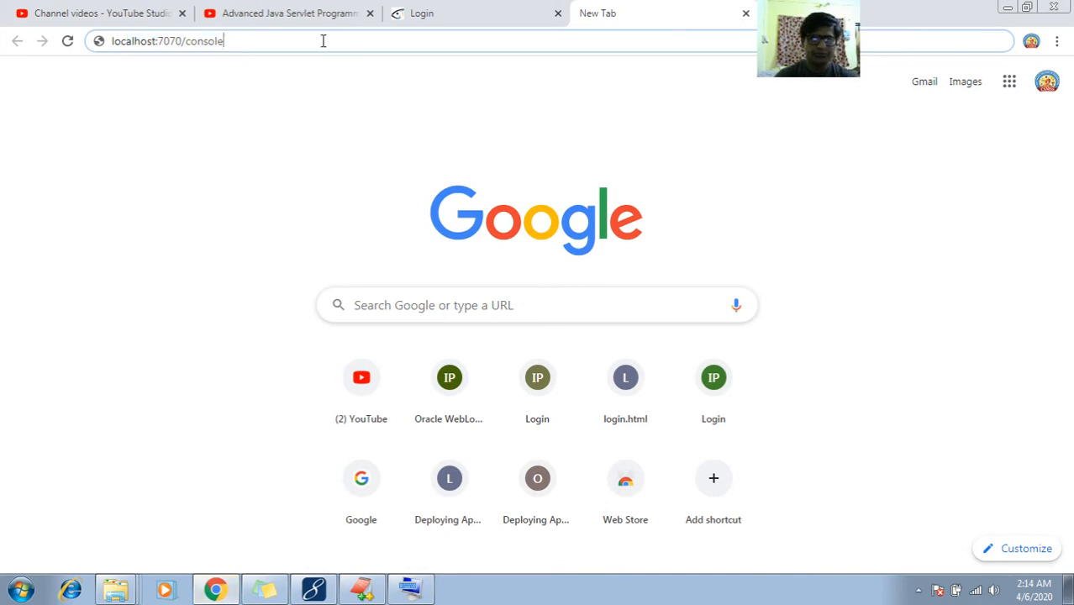
pyautogui.press('BackSpace')
pyautogui.press('BackSpace')
pyautogui.press('BackSpace')
pyautogui.press('BackSpace')
pyautogui.press('BackSpace')
pyautogui.press('BackSpace')
pyautogui.press('BackSpace')
pyautogui.press('BackSpace')
pyautogui.press('BackSpace')
pyautogui.press('BackSpace')
pyautogui.press('BackSpace')
pyautogui.press('BackSpace')
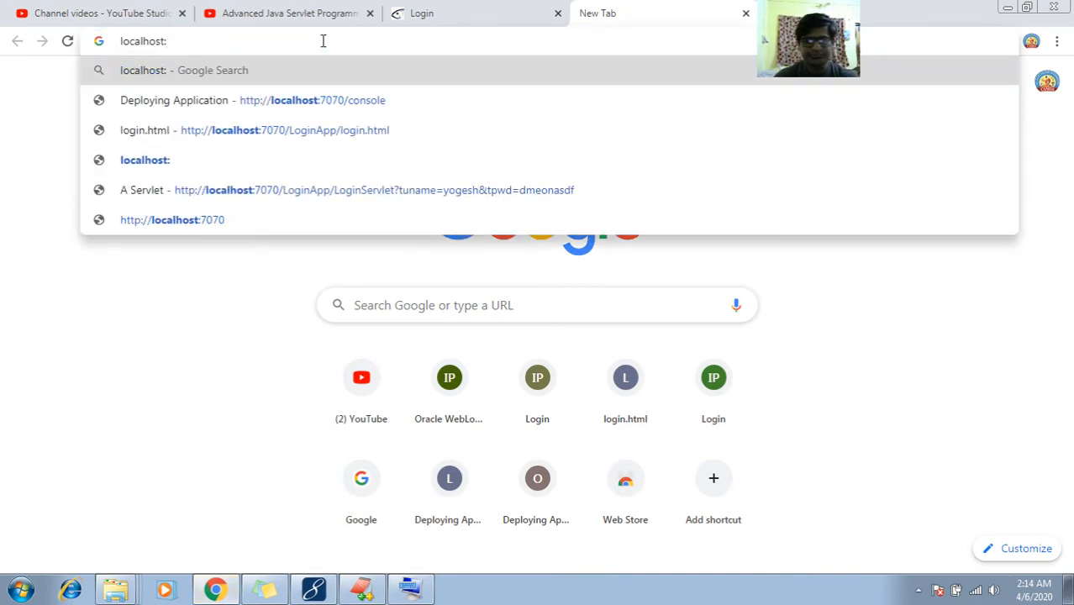
pyautogui.write('6060/L')
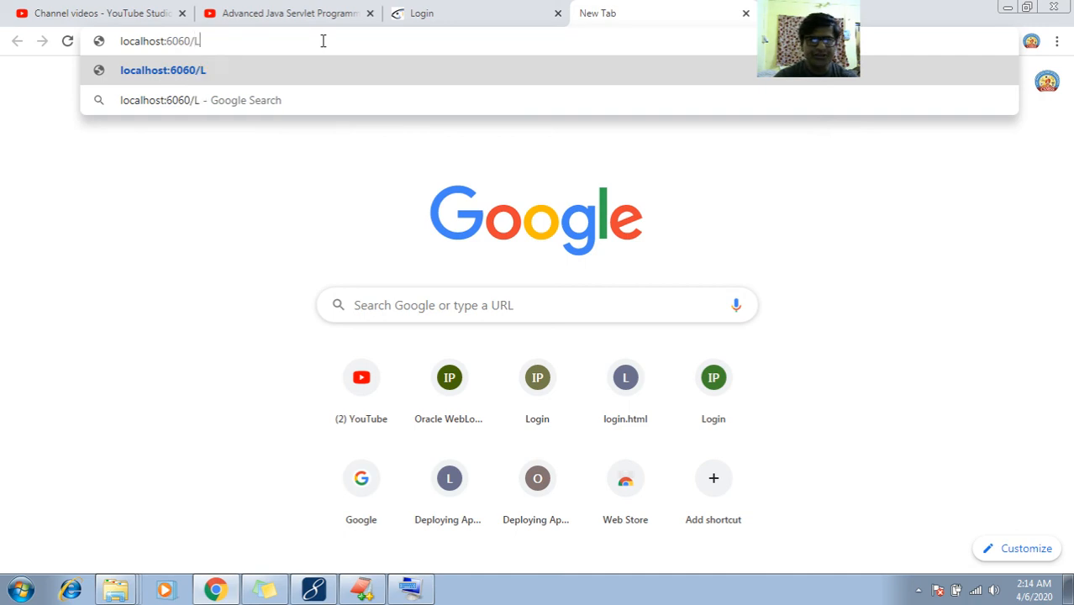
pyautogui.write('oginApp/')
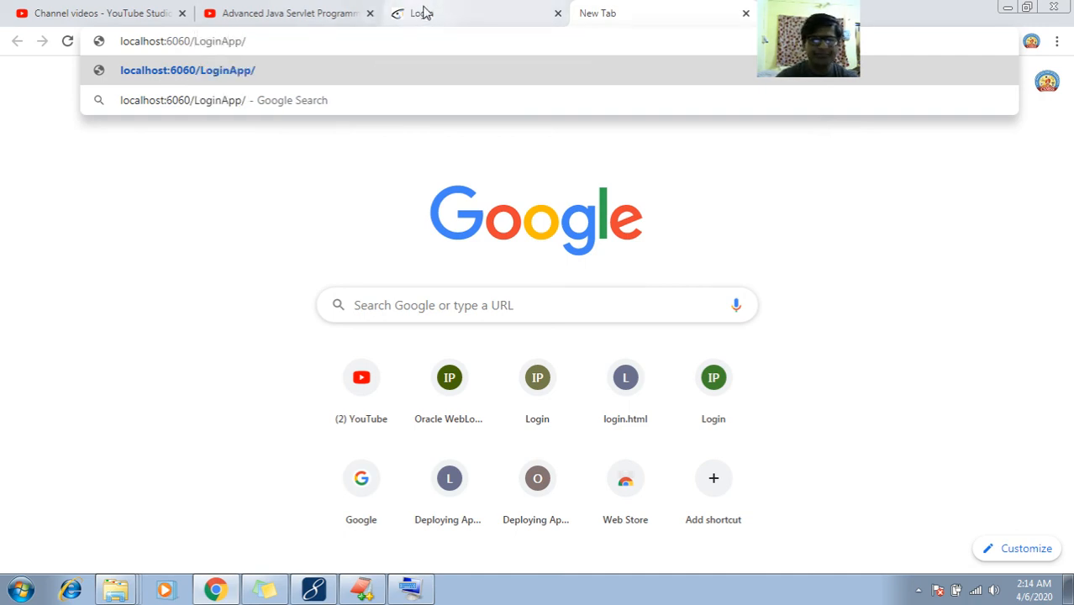
pyautogui.write('login.html')
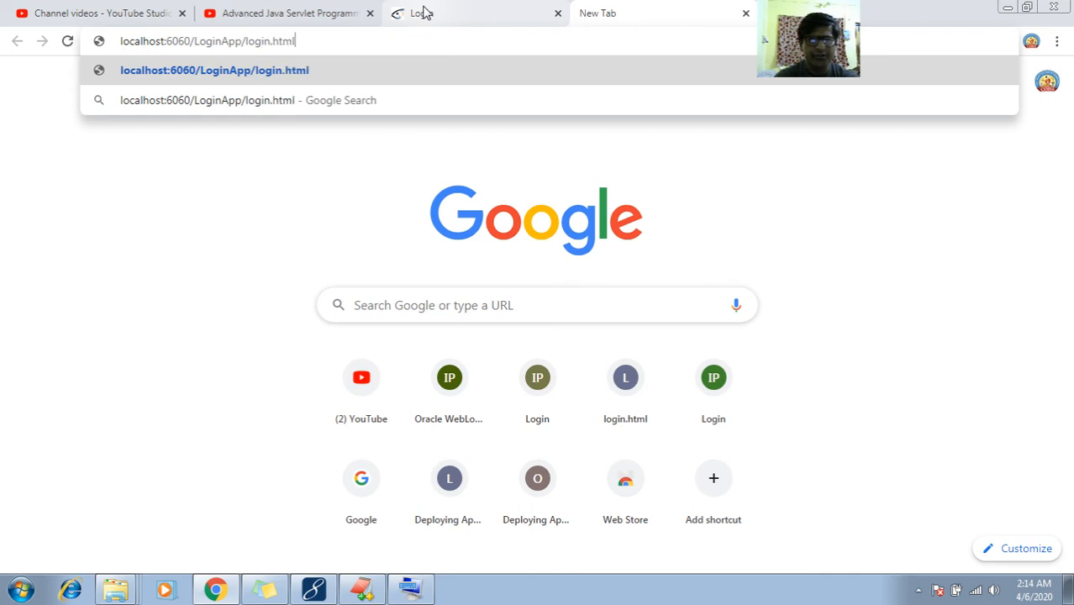
pyautogui.click(301, 212)
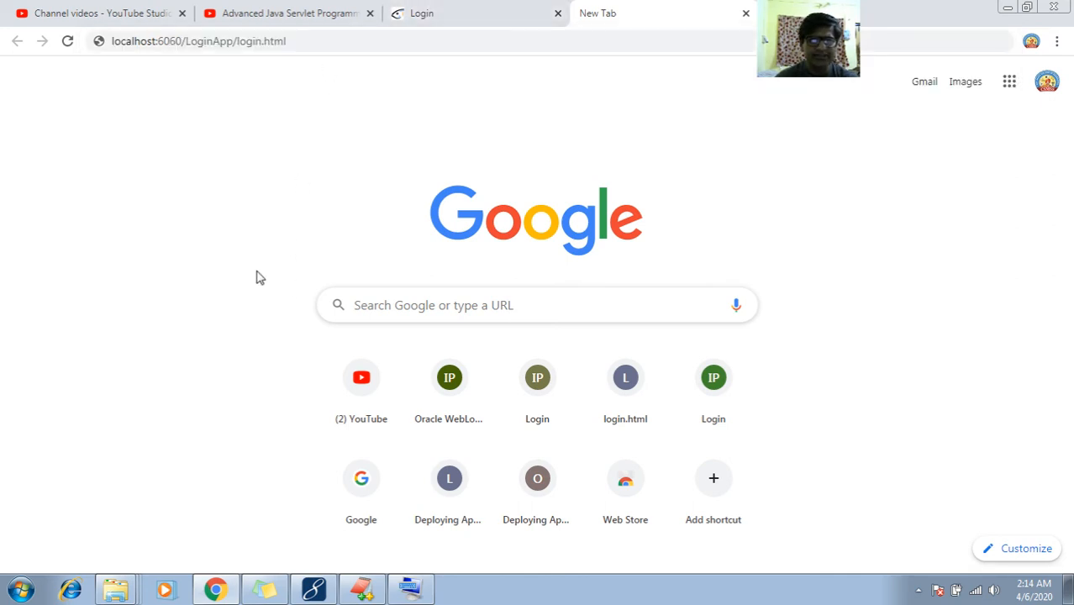
# Sign in to the GlassFish admin console with the saved admin user name and password, then switch to MyEclipse
pyautogui.click(499, 7)
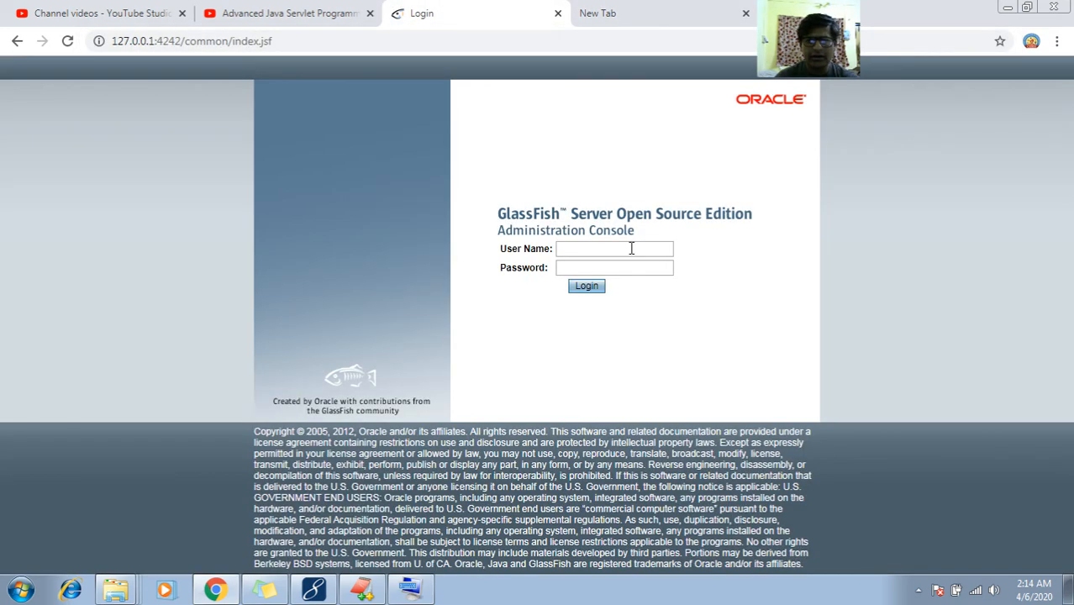
pyautogui.click(631, 248)
pyautogui.write('tedstu')
pyautogui.press('BackSpace')
pyautogui.press('BackSpace')
pyautogui.press('BackSpace')
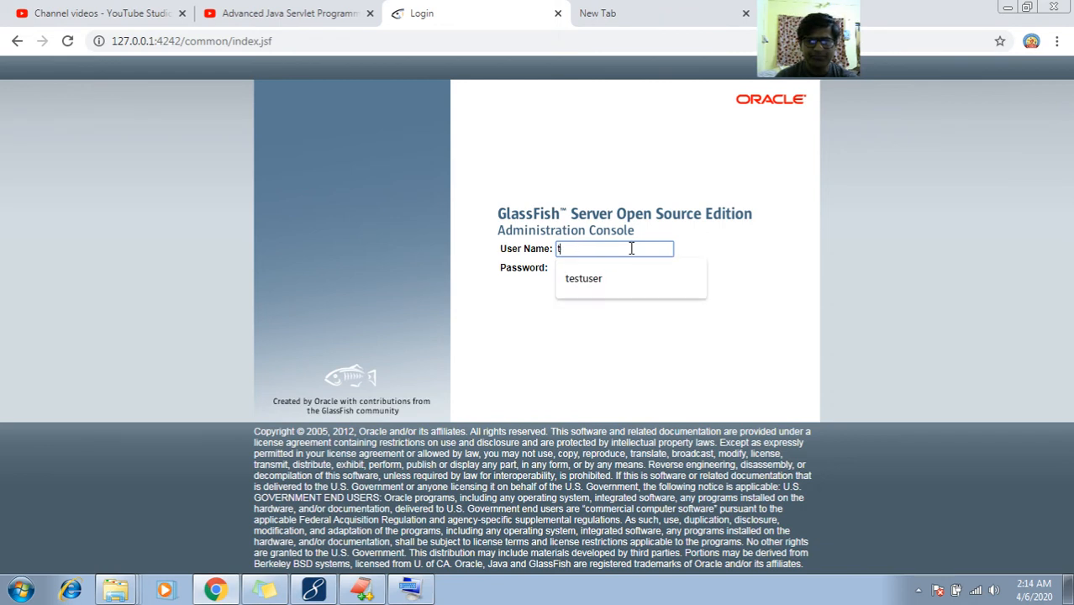
pyautogui.press('Down')
pyautogui.press('Return')
pyautogui.hotkey('ctrl', 'a')
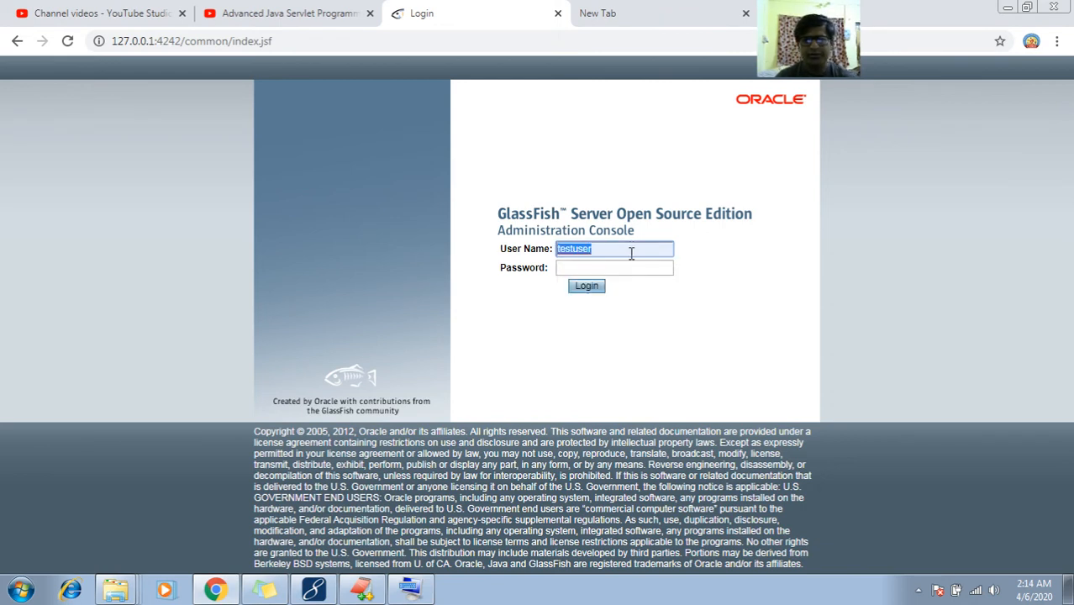
pyautogui.click(629, 269)
pyautogui.click(588, 286)
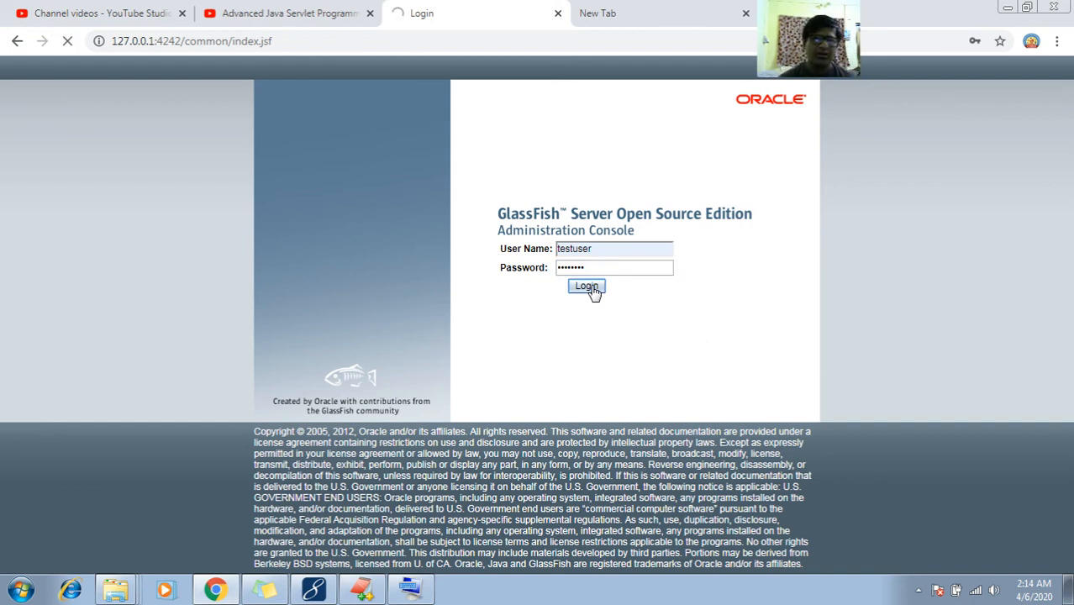
pyautogui.click(326, 593)
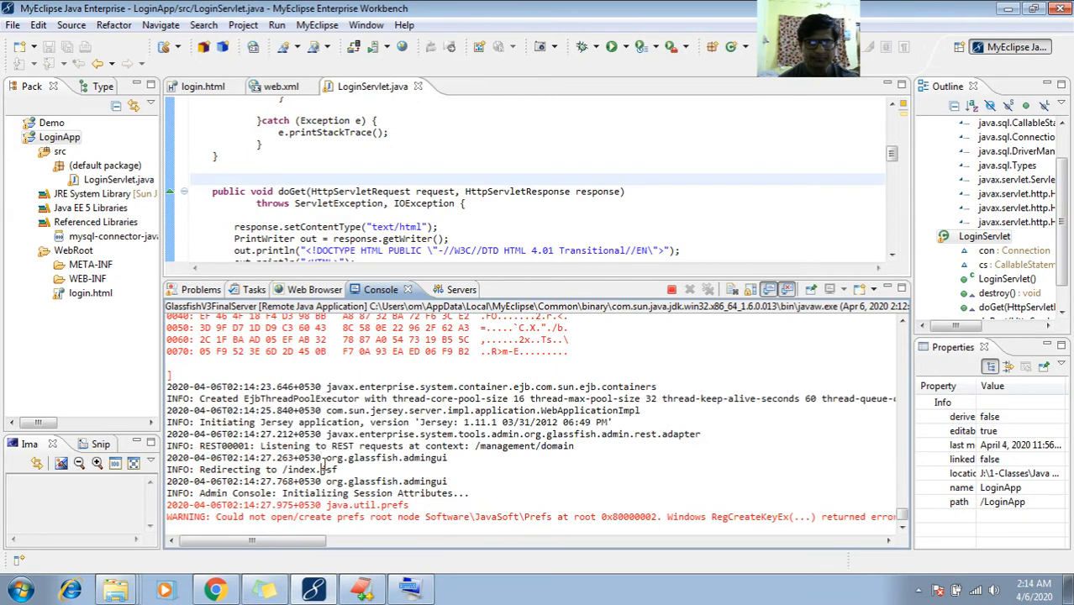
# Open List Deployed Applications in the GlassFish console and launch LoginApp
pyautogui.click(215, 590)
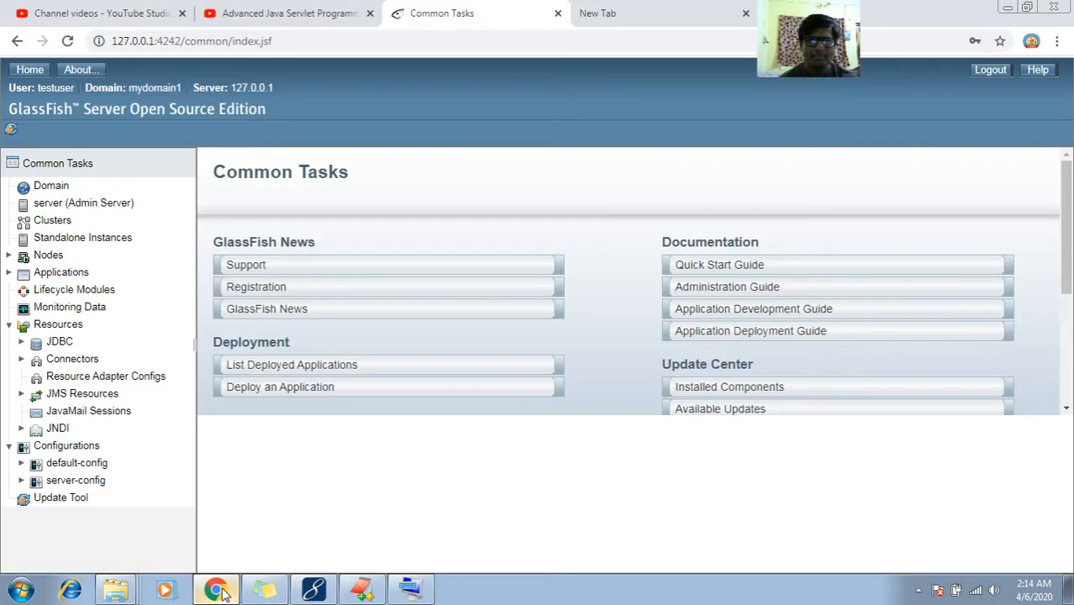
pyautogui.click(286, 370)
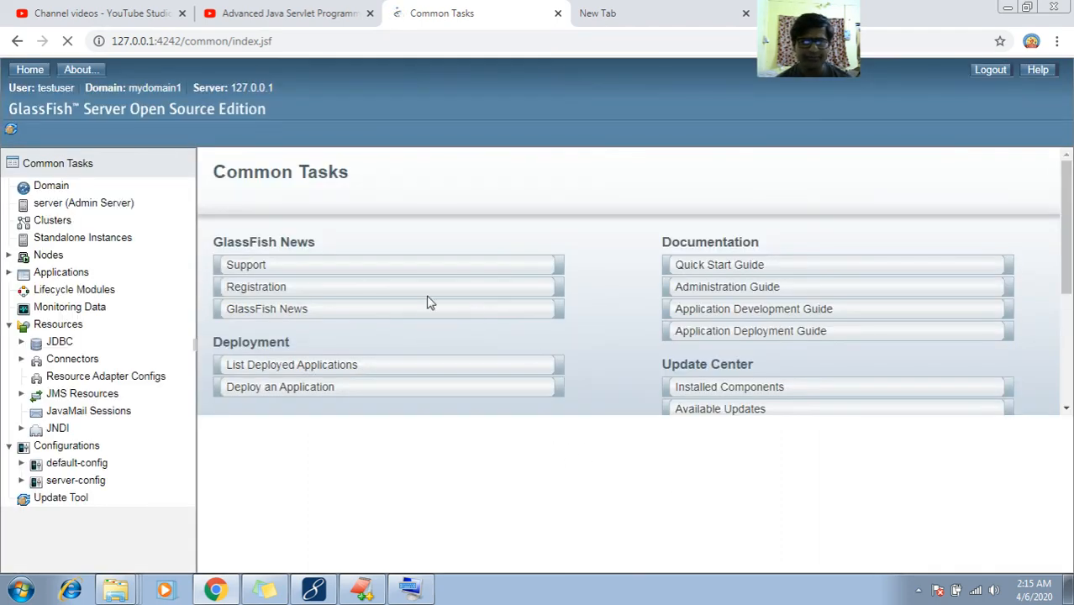
pyautogui.click(316, 376)
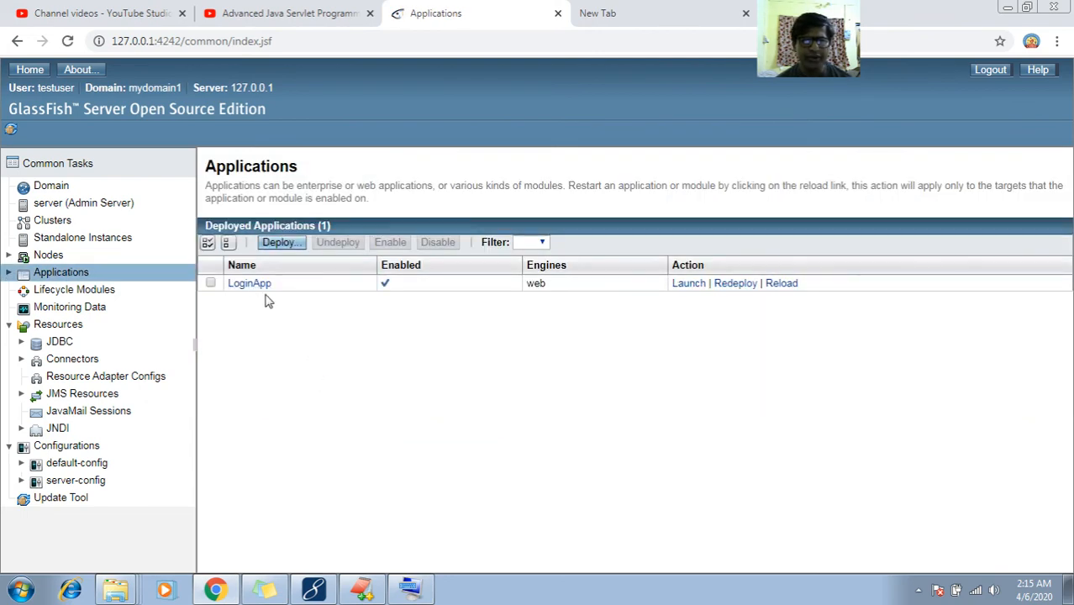
pyautogui.click(689, 283)
# Open LoginApp's port 6060 link and change its path to /LoginApp/login.html, which returns 404
pyautogui.click(626, 7)
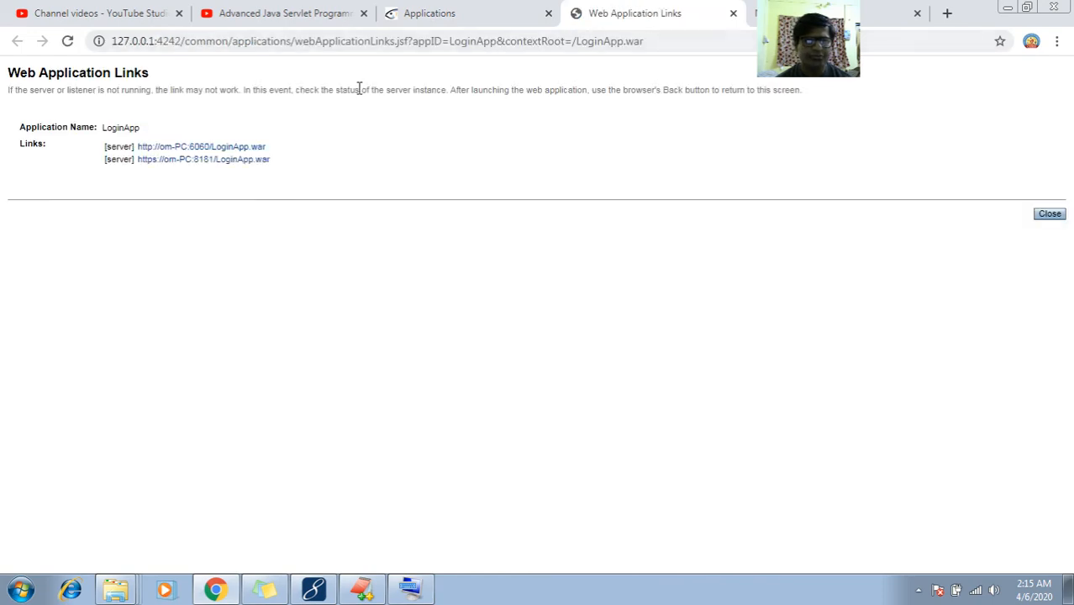
pyautogui.click(235, 149)
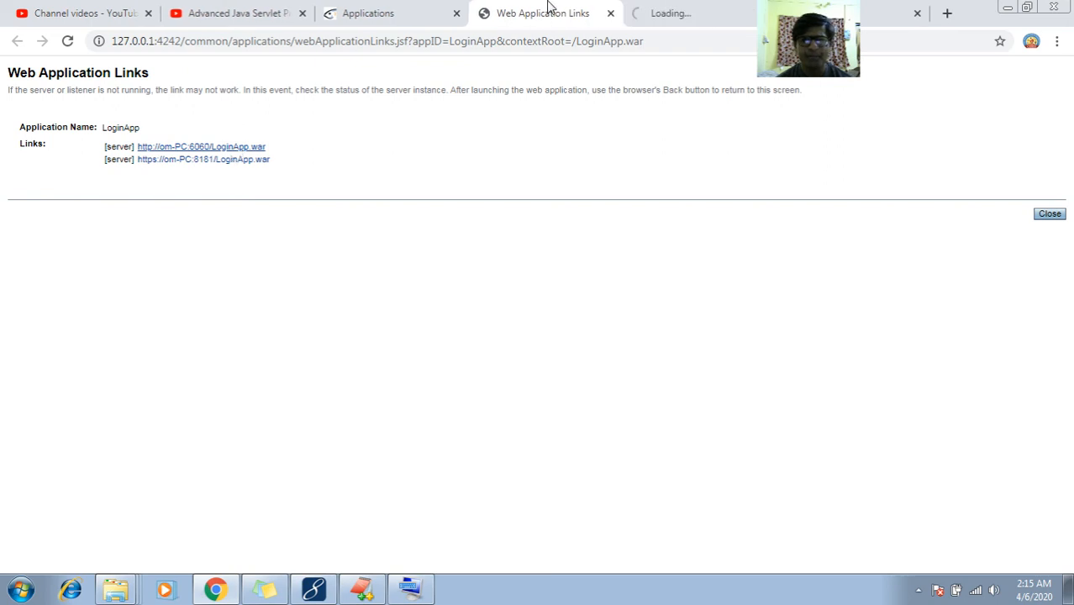
pyautogui.click(678, 9)
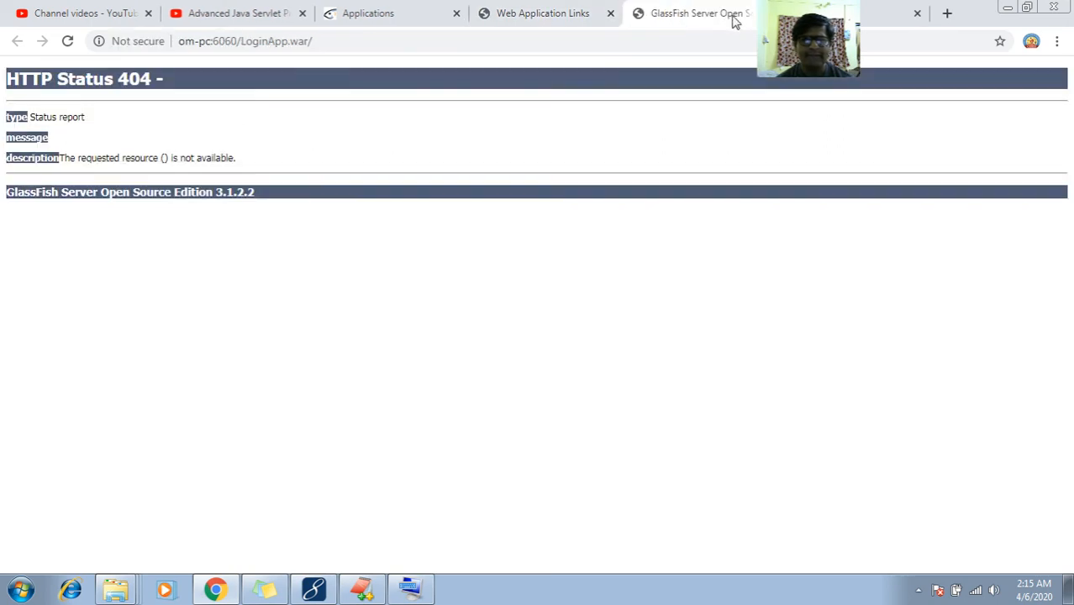
pyautogui.click(619, 43)
pyautogui.press('BackSpace')
pyautogui.press('BackSpace')
pyautogui.press('BackSpace')
pyautogui.press('BackSpace')
pyautogui.press('BackSpace')
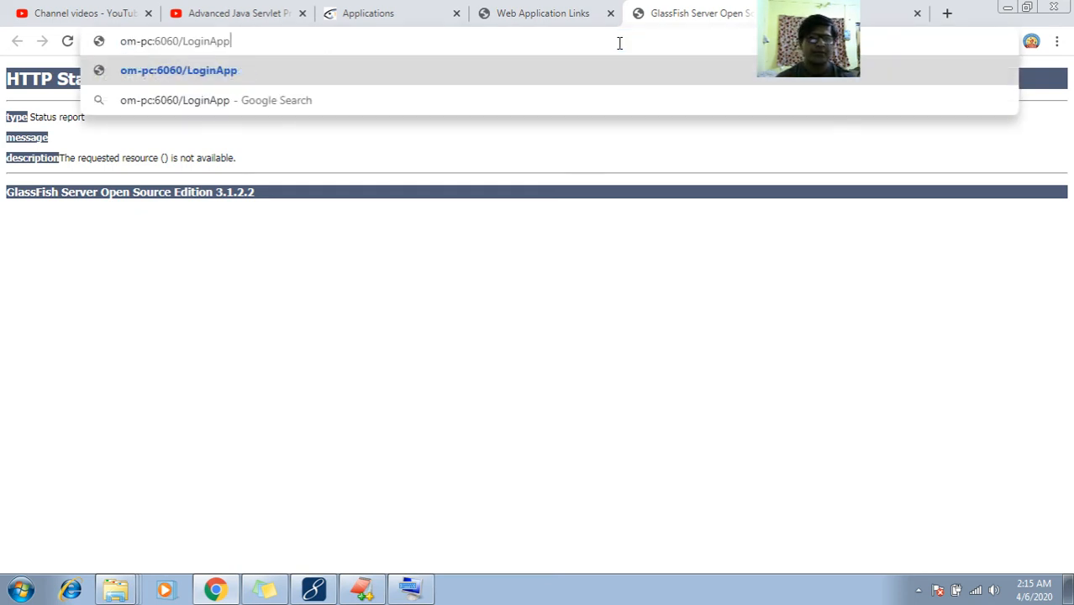
pyautogui.write('/login.')
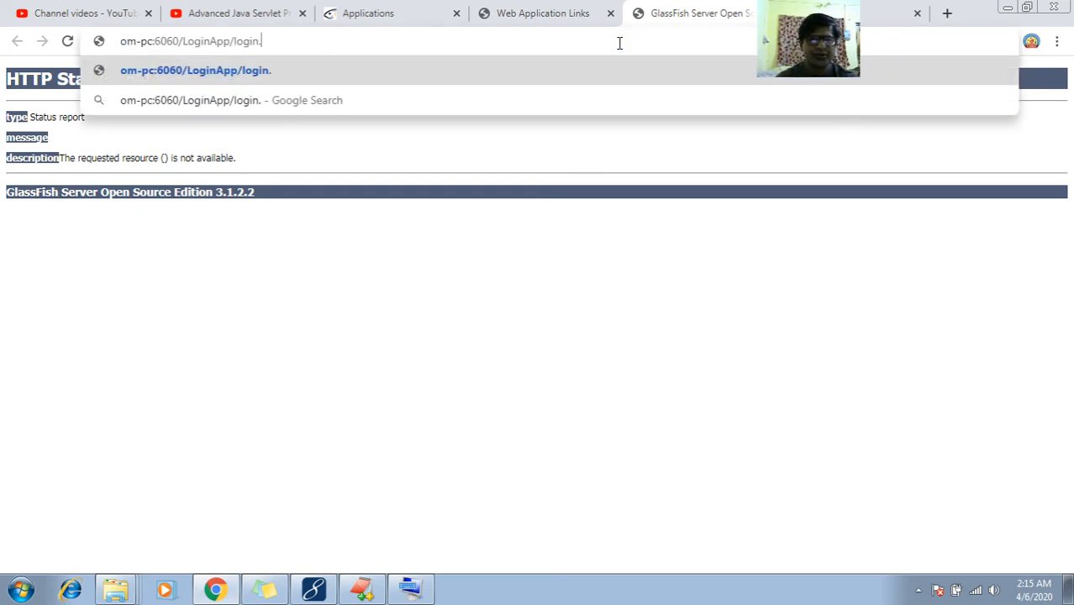
pyautogui.write('html')
pyautogui.press('Return')
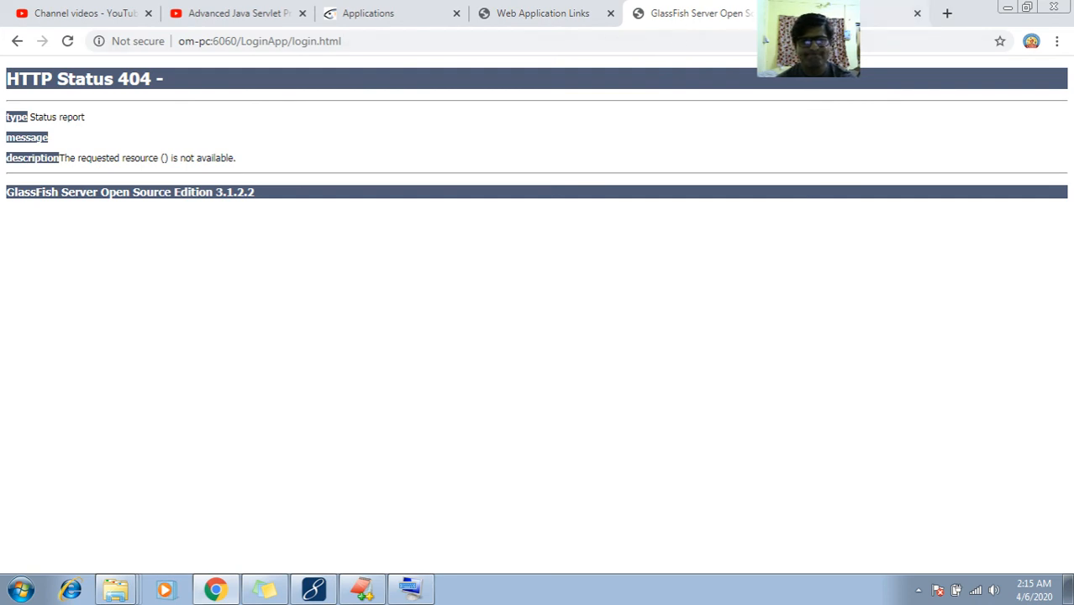
# Load the same login.html address via localhost in a new tab, then return to Web Application Links
pyautogui.click(764, 40)
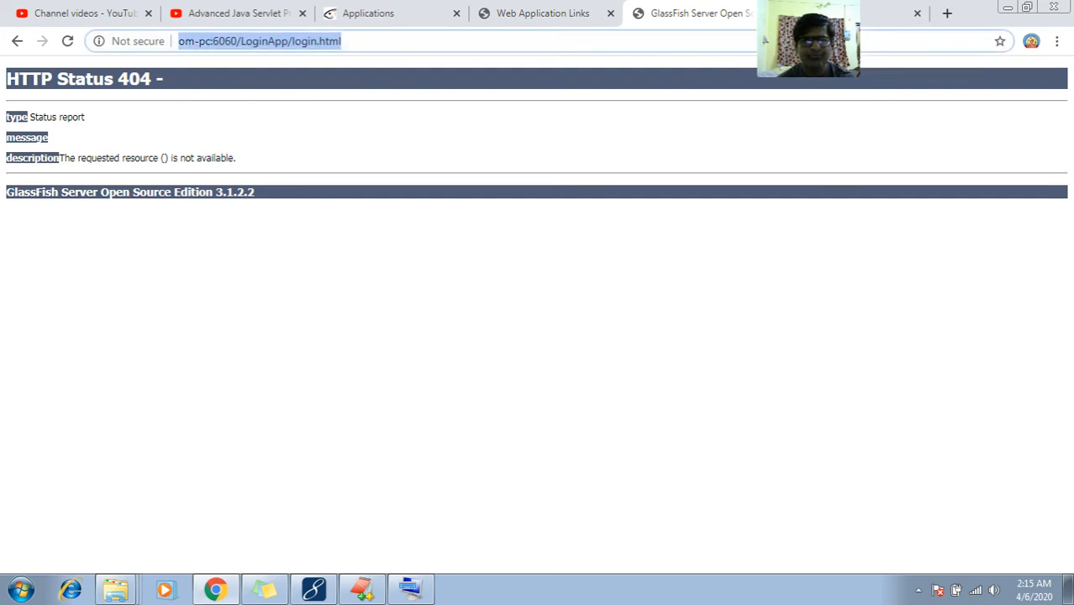
pyautogui.press('Return')
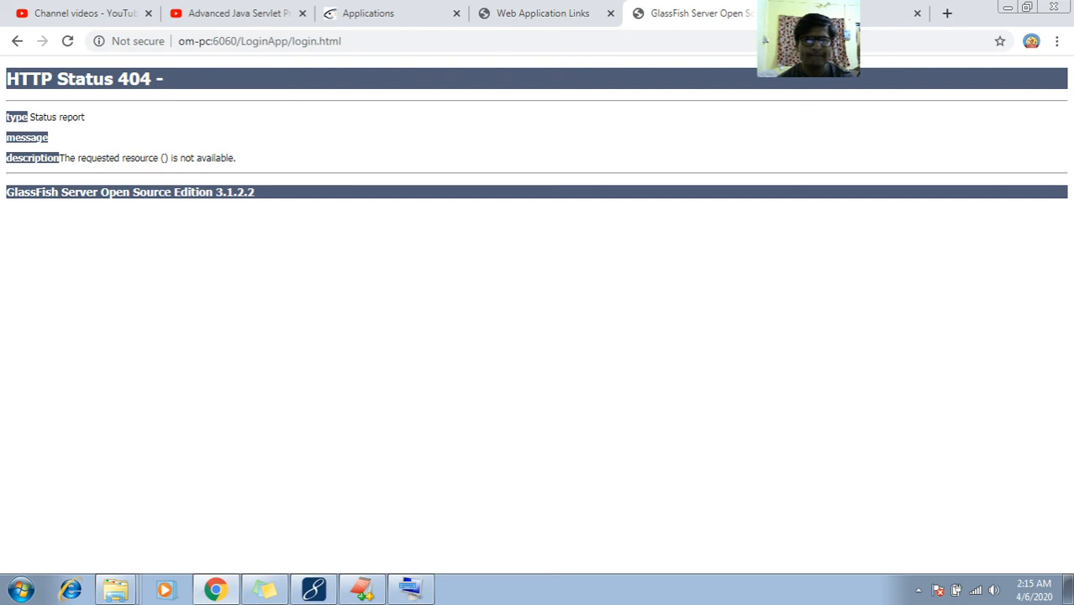
pyautogui.hotkey('ctrl', 't')
pyautogui.write('localhost:6060/LoginApp/login.html')
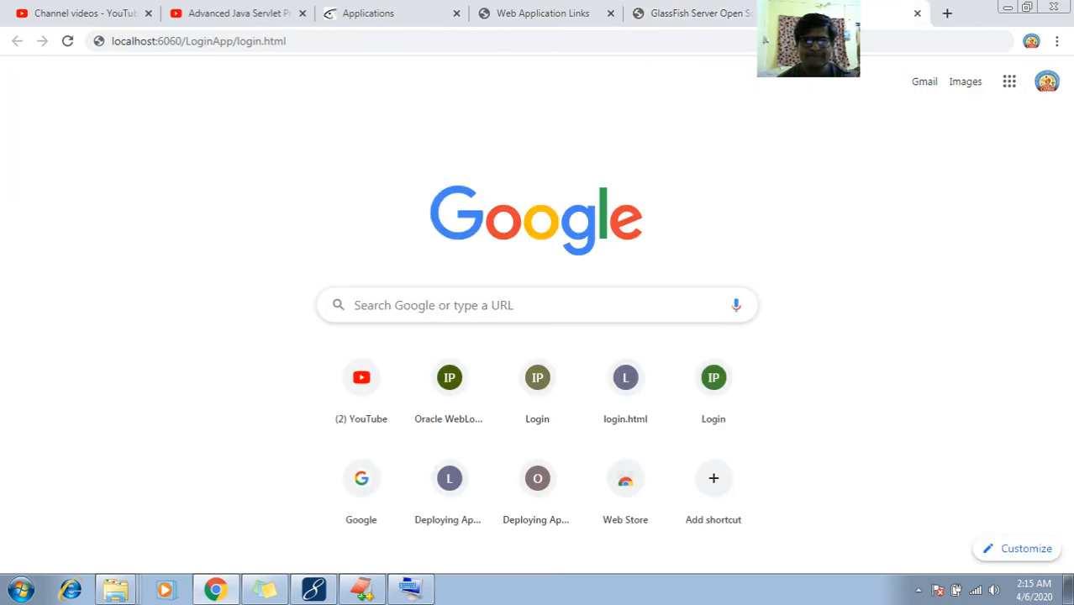
pyautogui.click(653, 27)
pyautogui.click(798, 13)
pyautogui.click(748, 40)
pyautogui.press('Return')
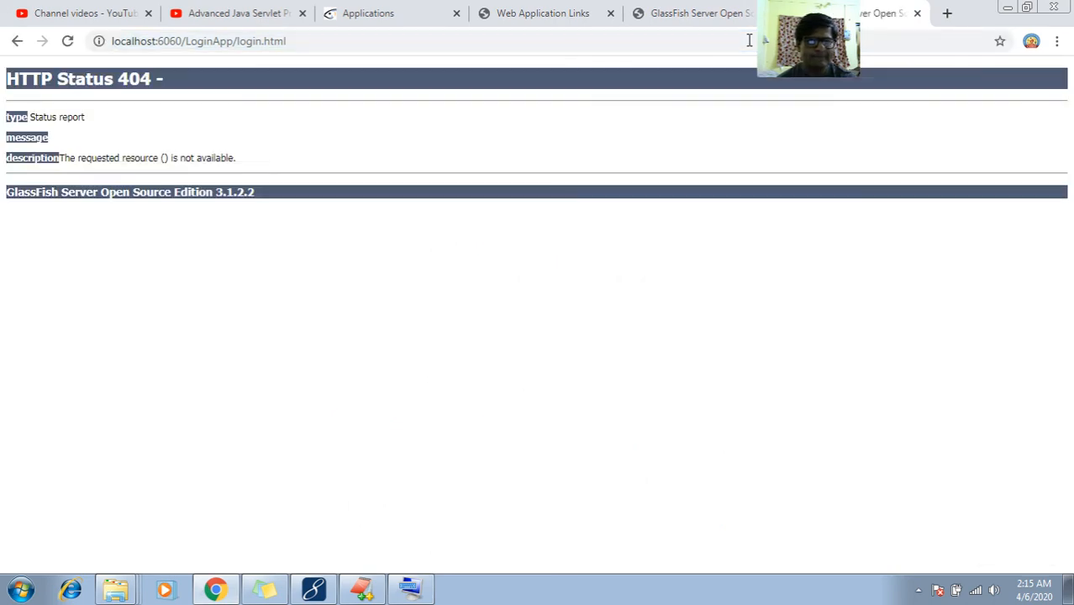
pyautogui.click(685, 10)
pyautogui.click(571, 10)
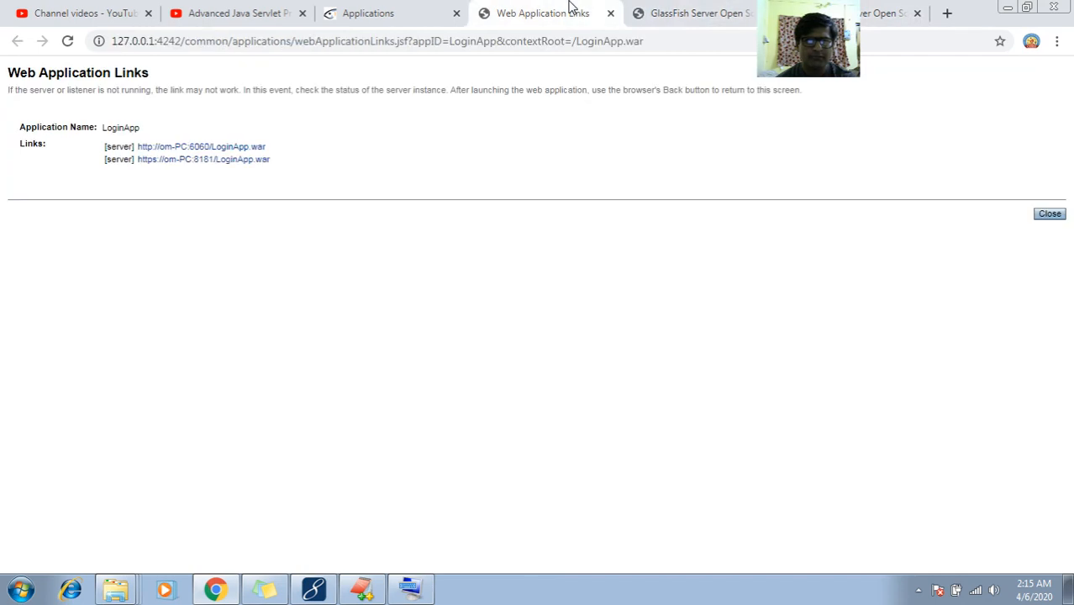
# Reload LoginApp in the GlassFish console and confirm its context root is /LoginApp.war
pyautogui.click(435, 9)
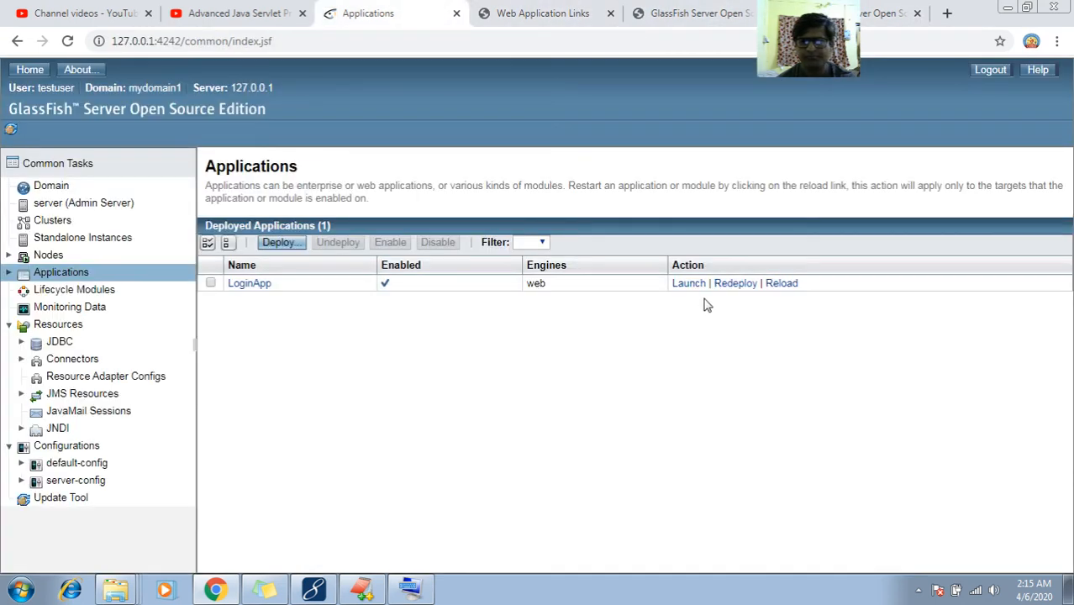
pyautogui.click(779, 283)
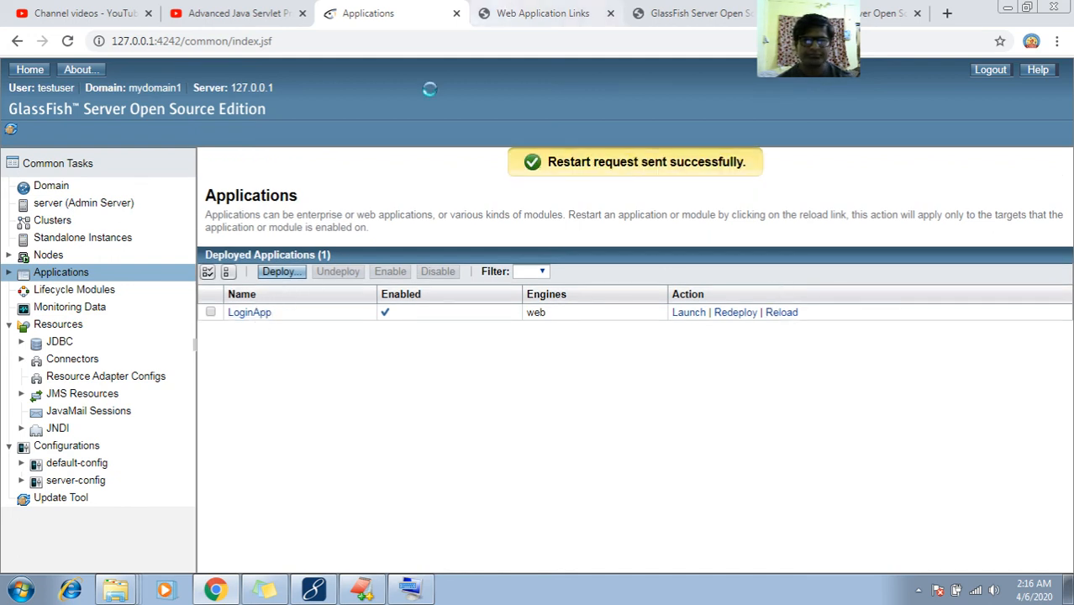
pyautogui.click(256, 313)
pyautogui.scroll(-1, 251, 329)
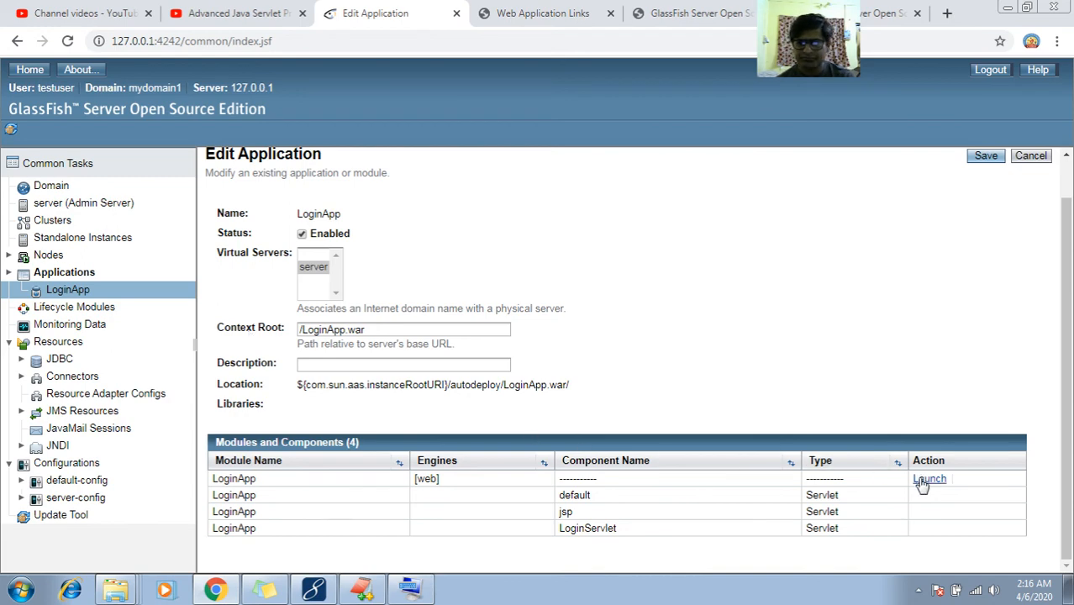
pyautogui.click(928, 479)
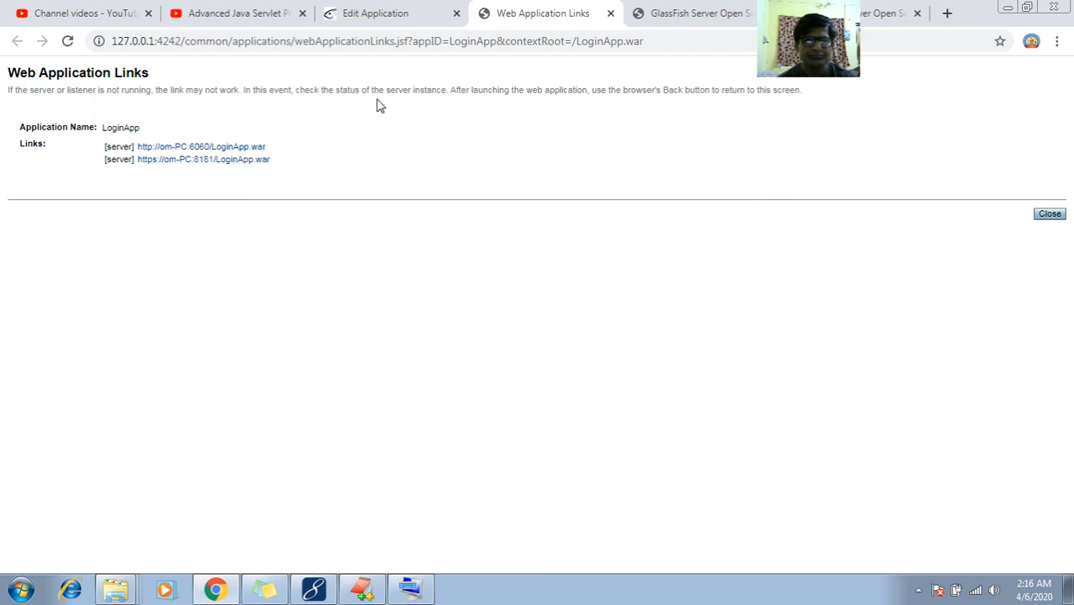
pyautogui.click(412, 10)
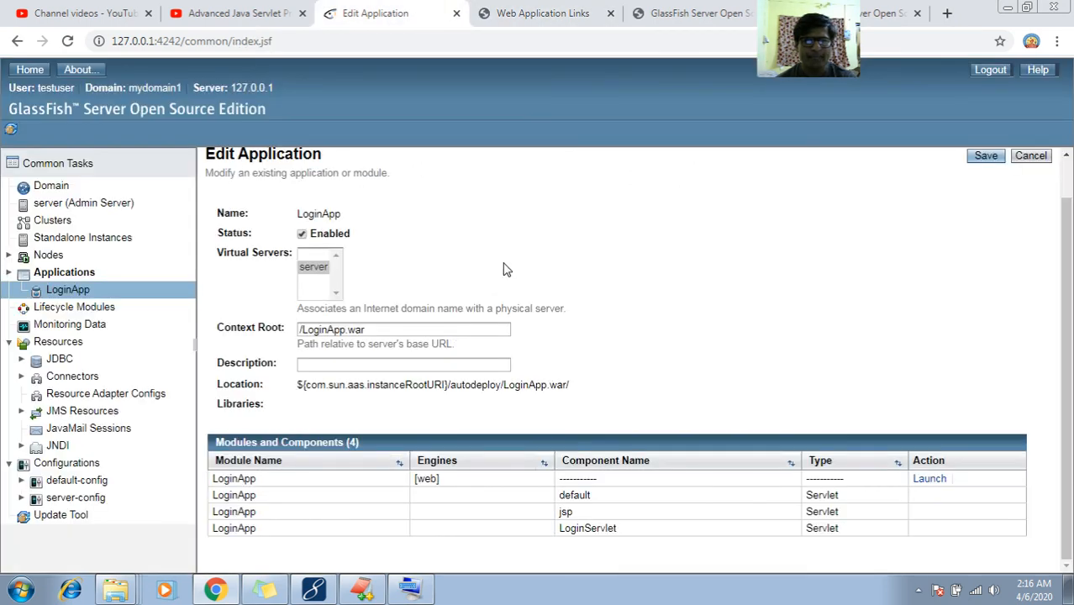
pyautogui.click(551, 13)
pyautogui.click(668, 14)
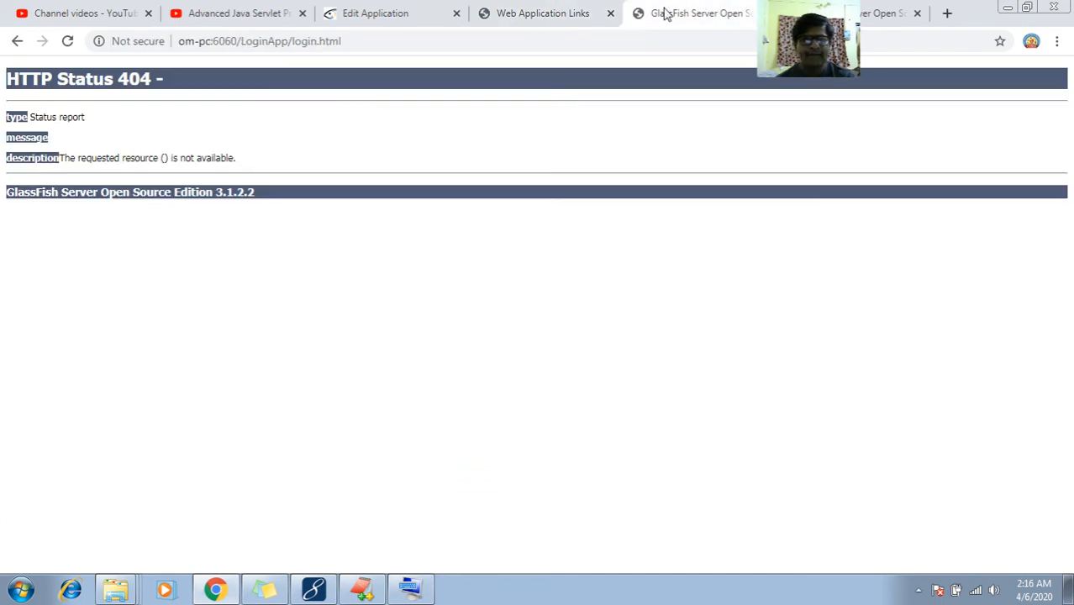
# Load om-pc:6060/LoginApp.war/login.html to show the login form, then select the old URL in EditPlus
pyautogui.click(289, 42)
pyautogui.click(289, 42)
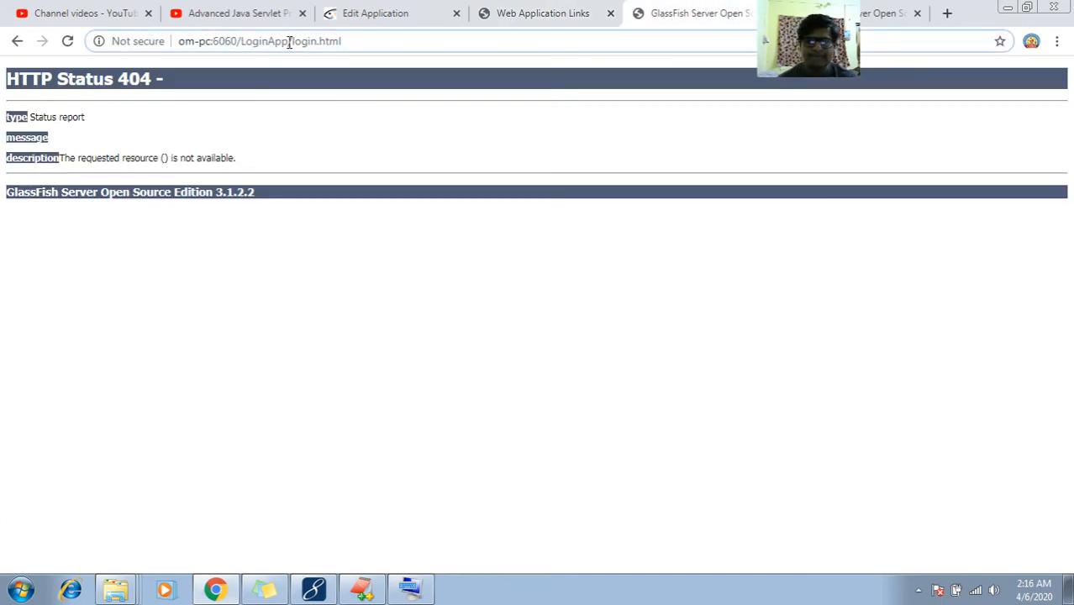
pyautogui.write('.war')
pyautogui.press('Return')
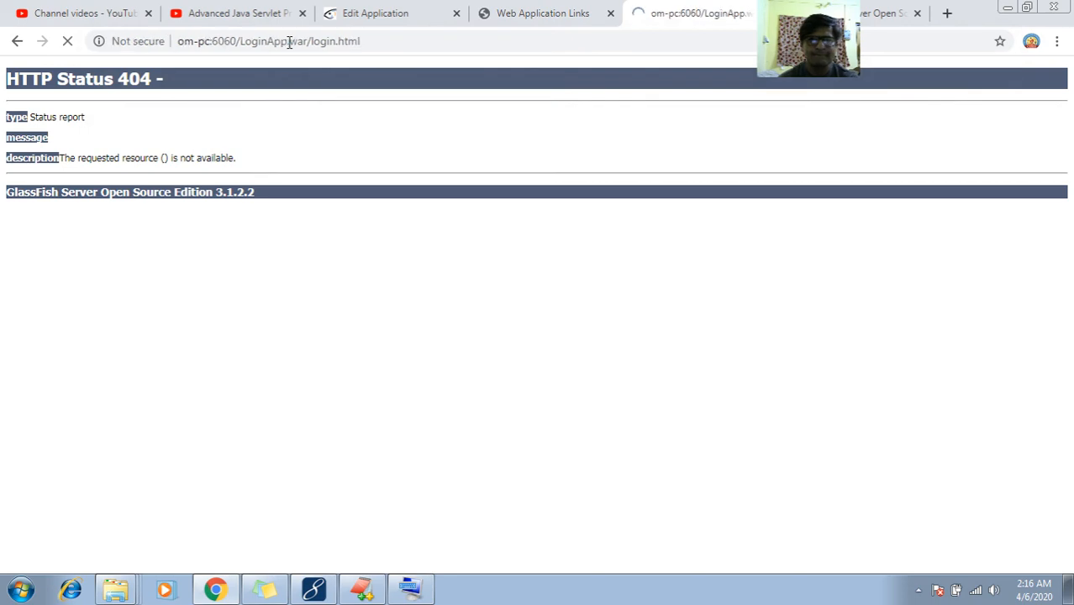
pyautogui.click(391, 42)
pyautogui.hotkey('ctrl', 'c')
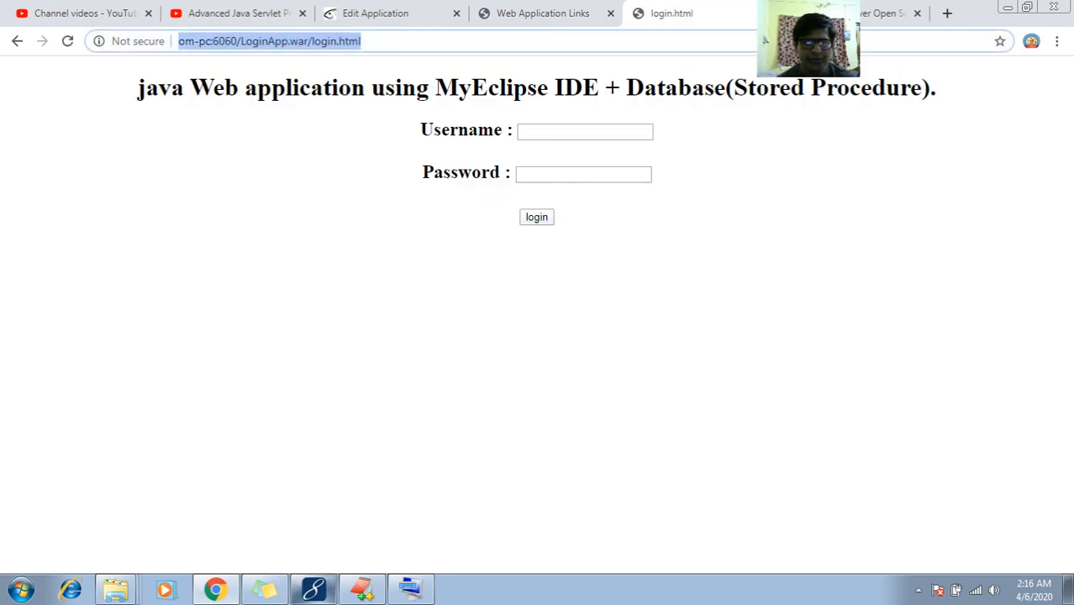
pyautogui.click(361, 589)
pyautogui.click(113, 458)
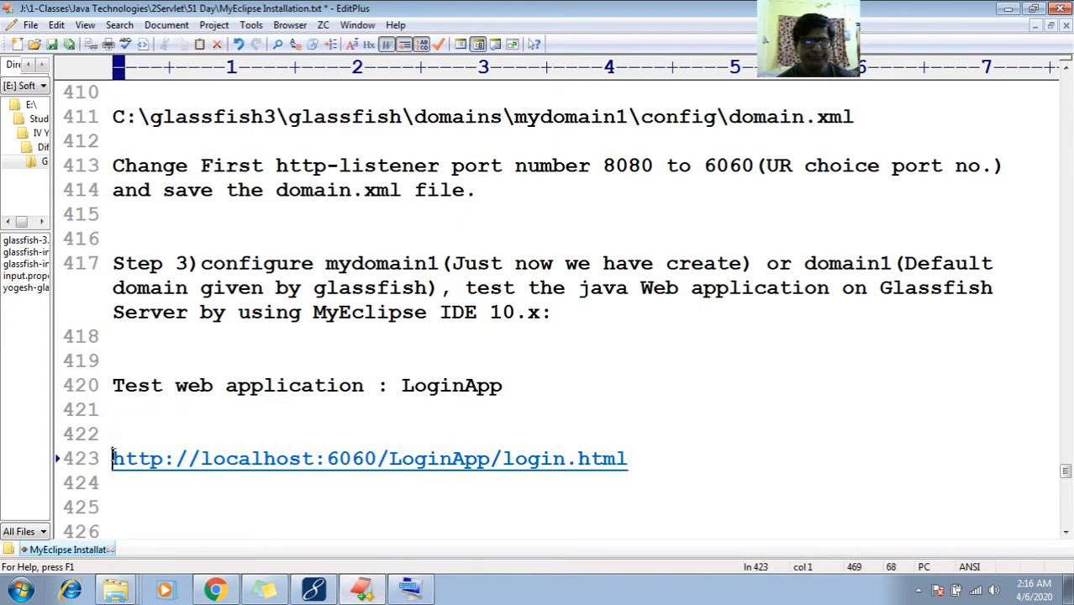
# Replace line 423 with the om-pc LoginApp.war URL, then add an OR line and a localhost copy
pyautogui.hotkey('shift', 'End')
pyautogui.hotkey('ctrl', 'v')
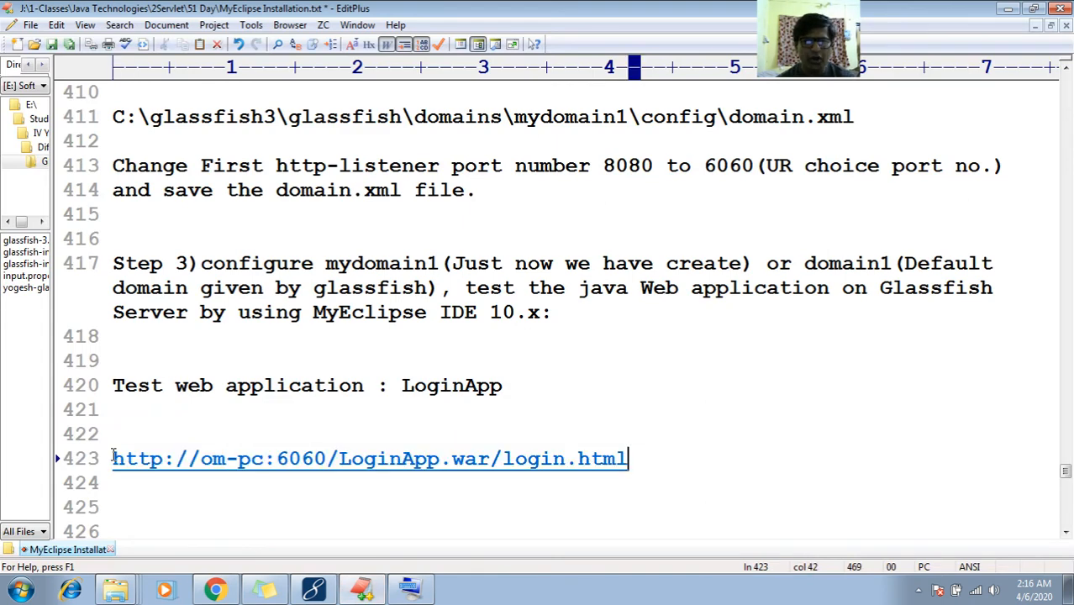
pyautogui.press('Return')
pyautogui.press('Return')
pyautogui.press('Return')
pyautogui.hotkey('ctrl', 'v')
pyautogui.press('Up')
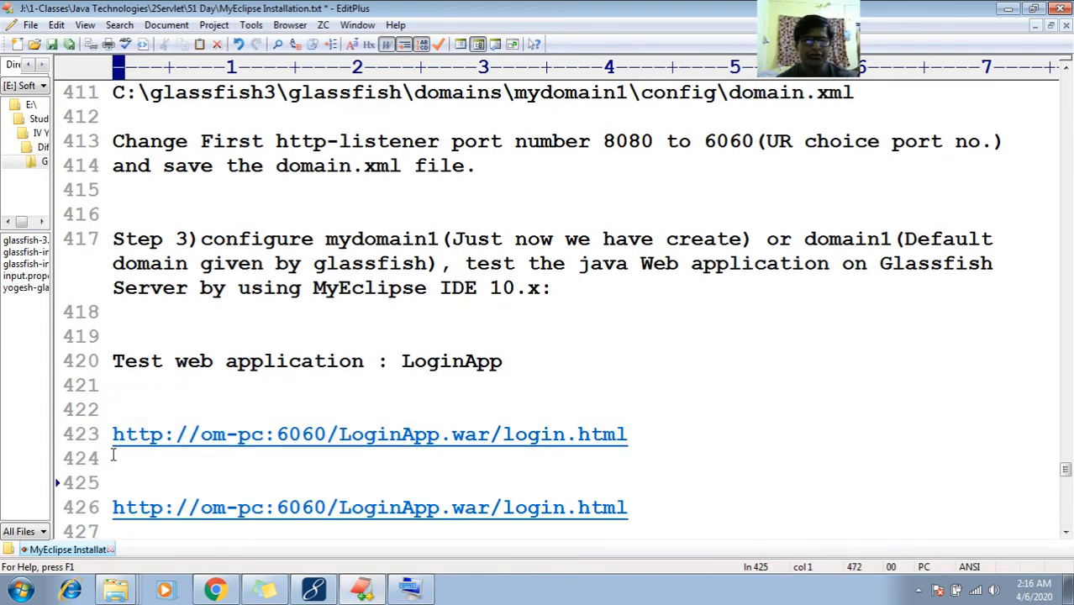
pyautogui.press('Up')
pyautogui.write('RO')
pyautogui.press('BackSpace')
pyautogui.press('BackSpace')
pyautogui.write('OR')
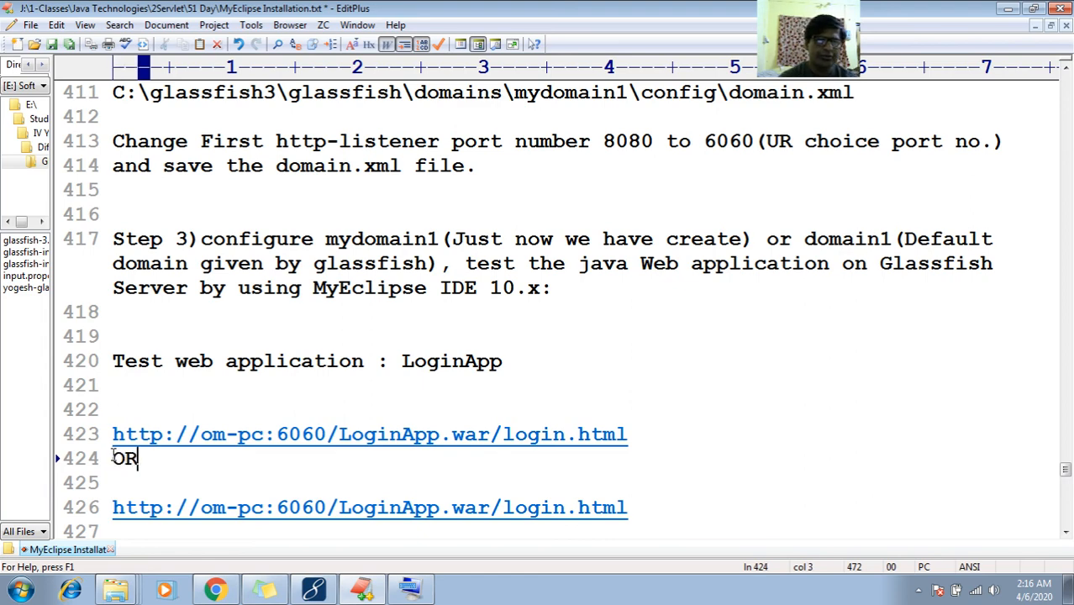
pyautogui.press('Delete')
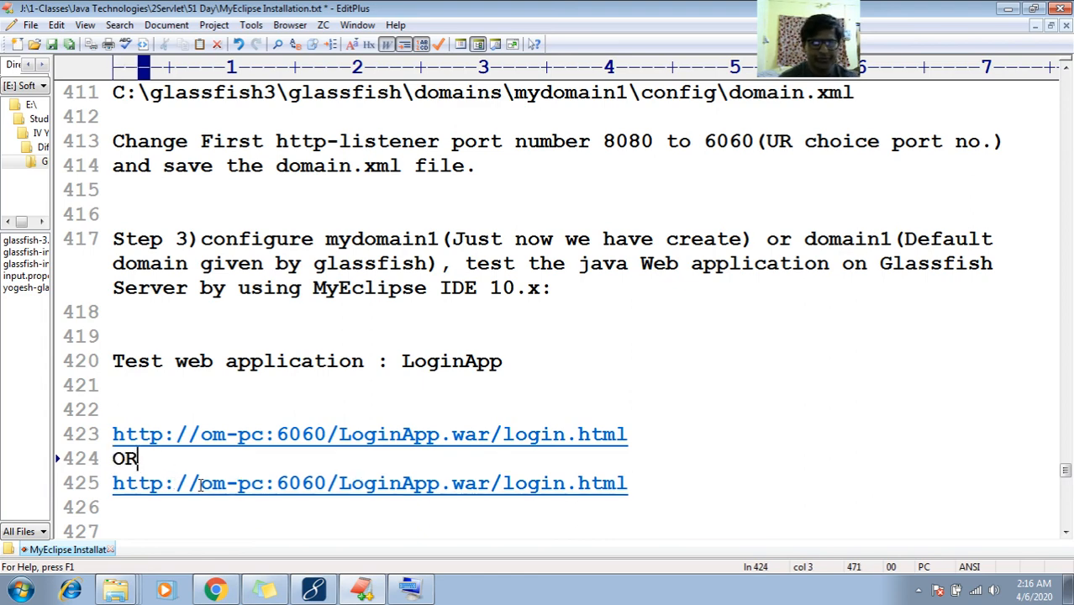
pyautogui.moveTo(200, 483); pyautogui.dragTo(263, 483)
pyautogui.write('loclaho')
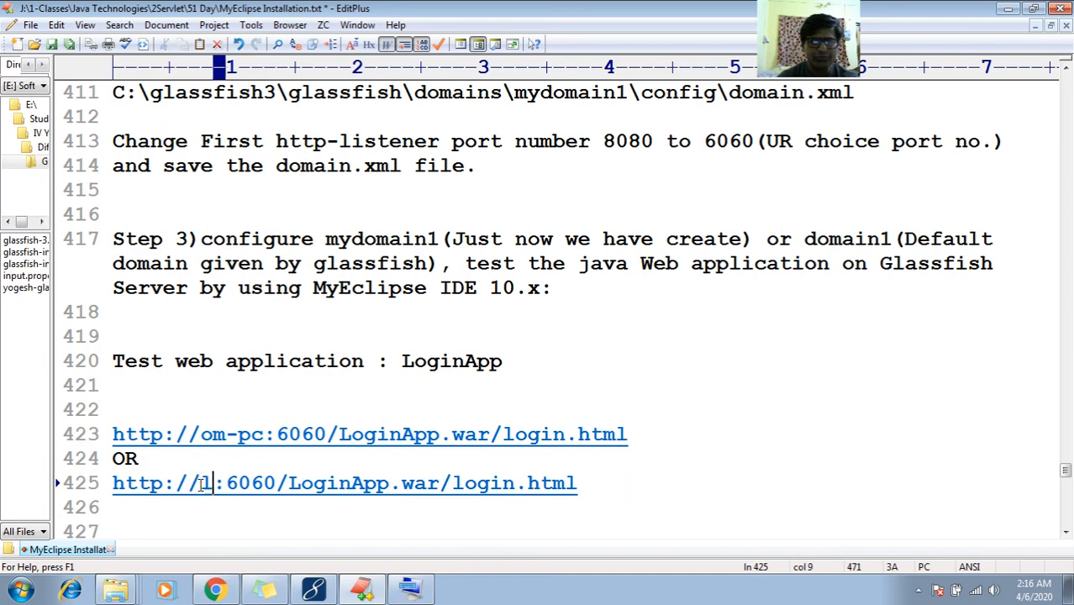
pyautogui.press('BackSpace')
pyautogui.press('BackSpace')
pyautogui.press('BackSpace')
pyautogui.press('BackSpace')
pyautogui.write('alhost')
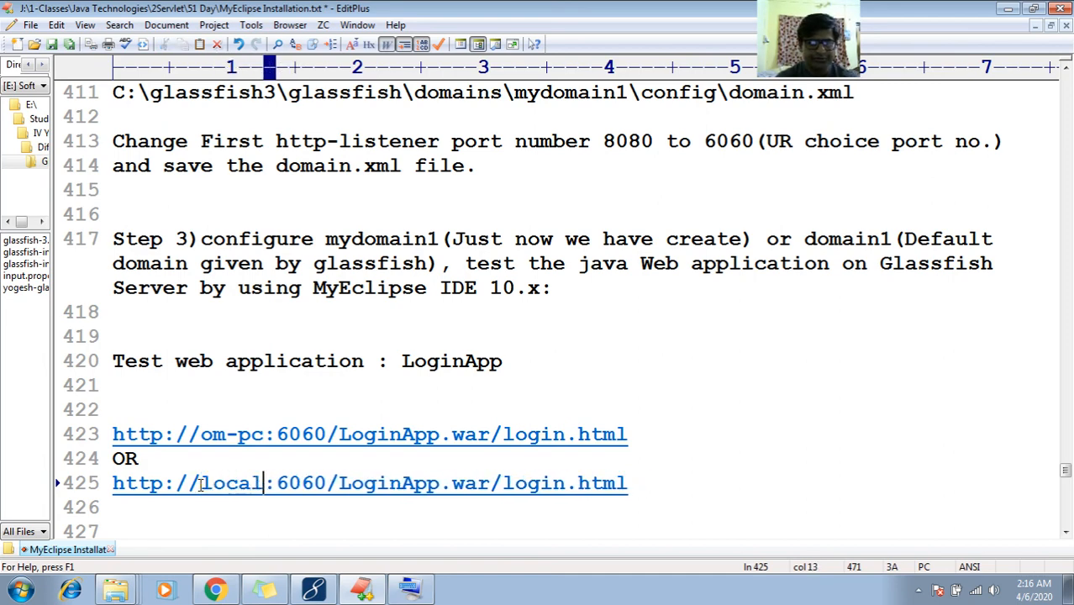
# Add a second OR line and a 127.0.0.1 copy of the LoginApp.war URL
pyautogui.press('End')
pyautogui.press('Return')
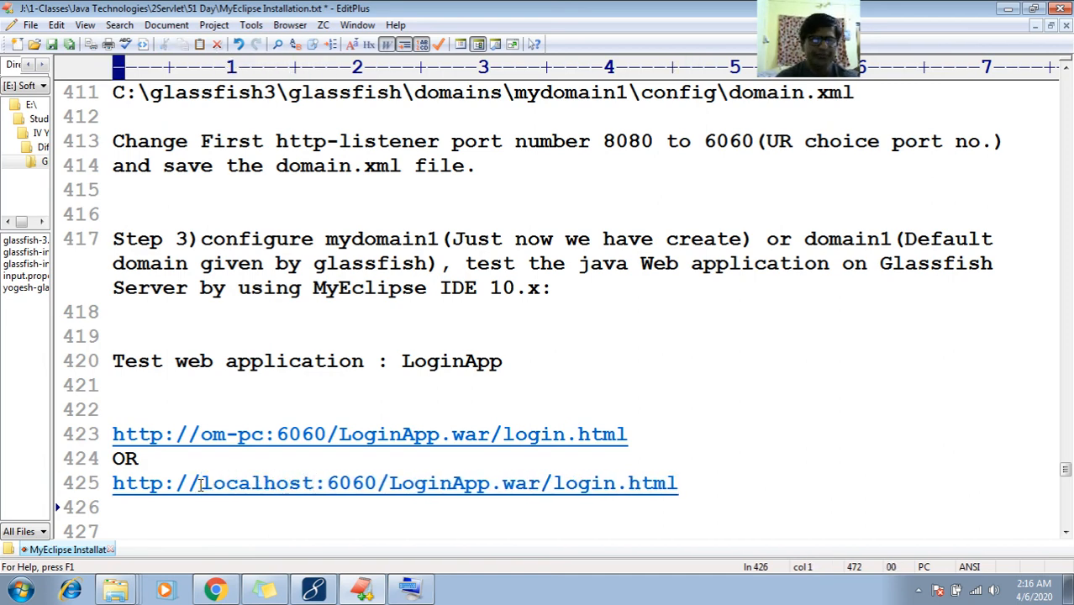
pyautogui.write('or')
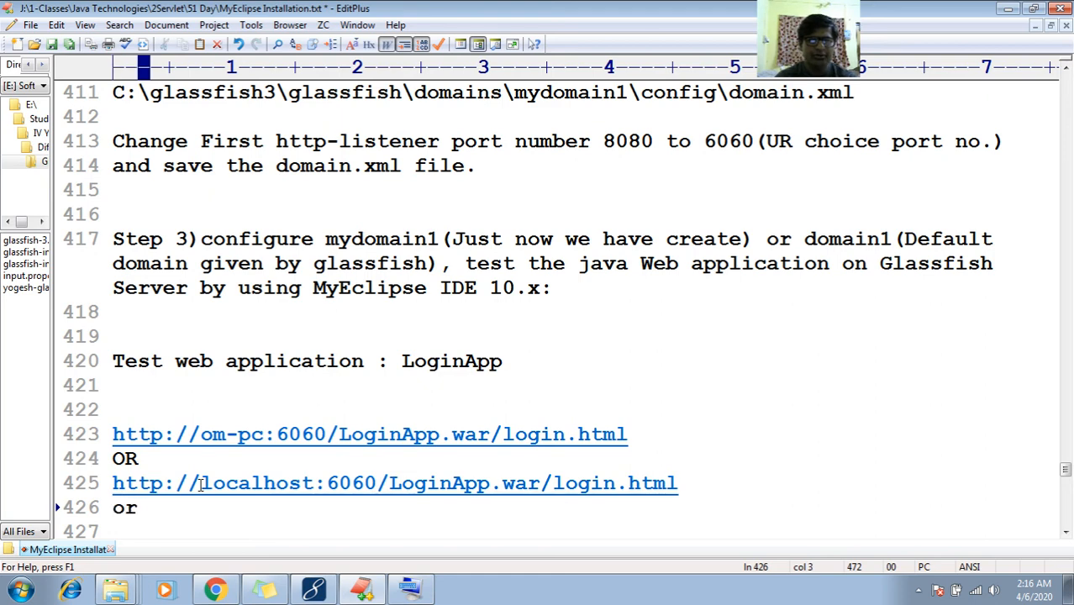
pyautogui.press('BackSpace')
pyautogui.press('BackSpace')
pyautogui.write('OR')
pyautogui.press('Return')
pyautogui.hotkey('ctrl', 'v')
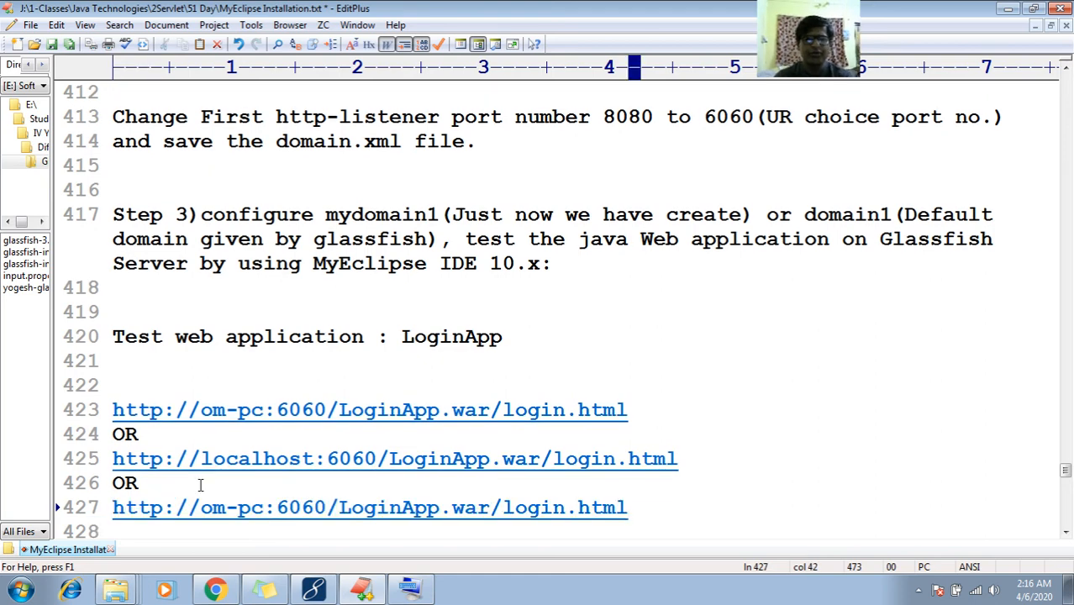
pyautogui.click(262, 504)
pyautogui.press('BackSpace')
pyautogui.press('BackSpace')
pyautogui.press('BackSpace')
pyautogui.press('BackSpace')
pyautogui.press('BackSpace')
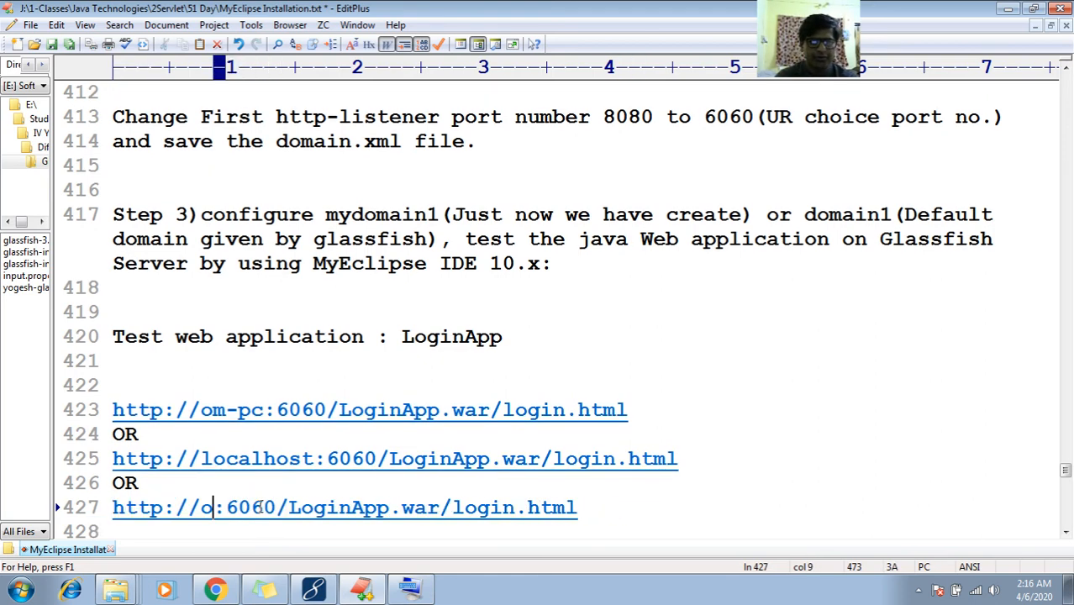
pyautogui.write('127.0.0')
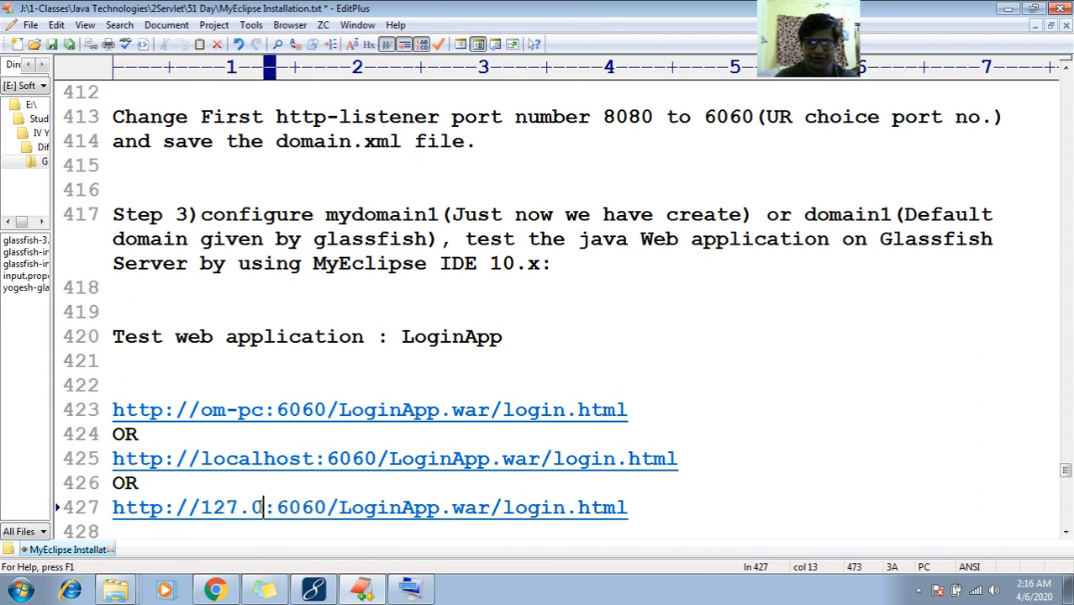
pyautogui.write('.1')
pyautogui.press('End')
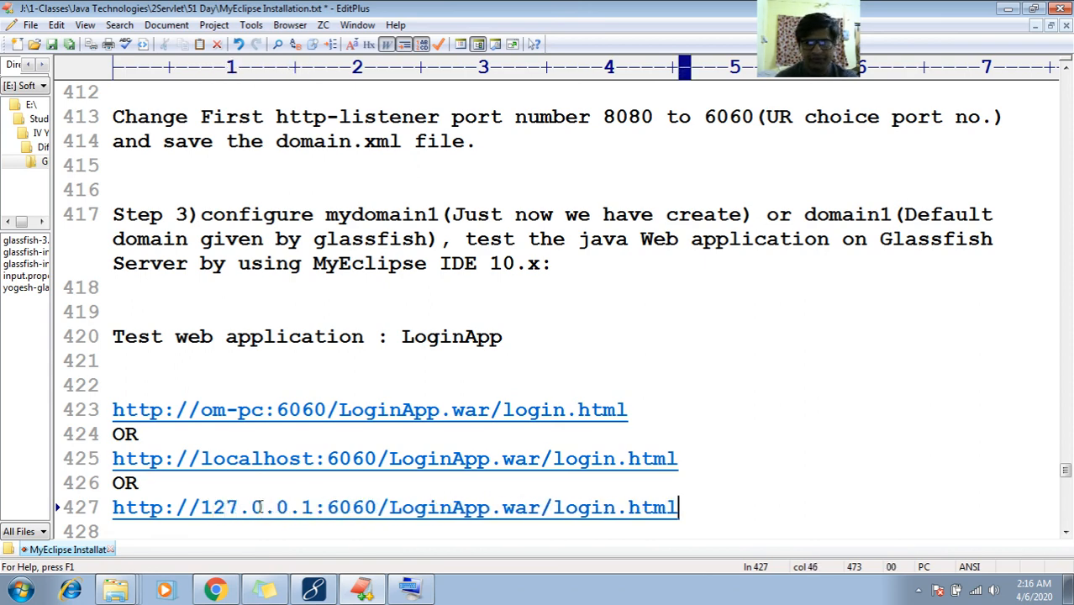
pyautogui.press('Return')
pyautogui.press('Return')
pyautogui.press('Return')
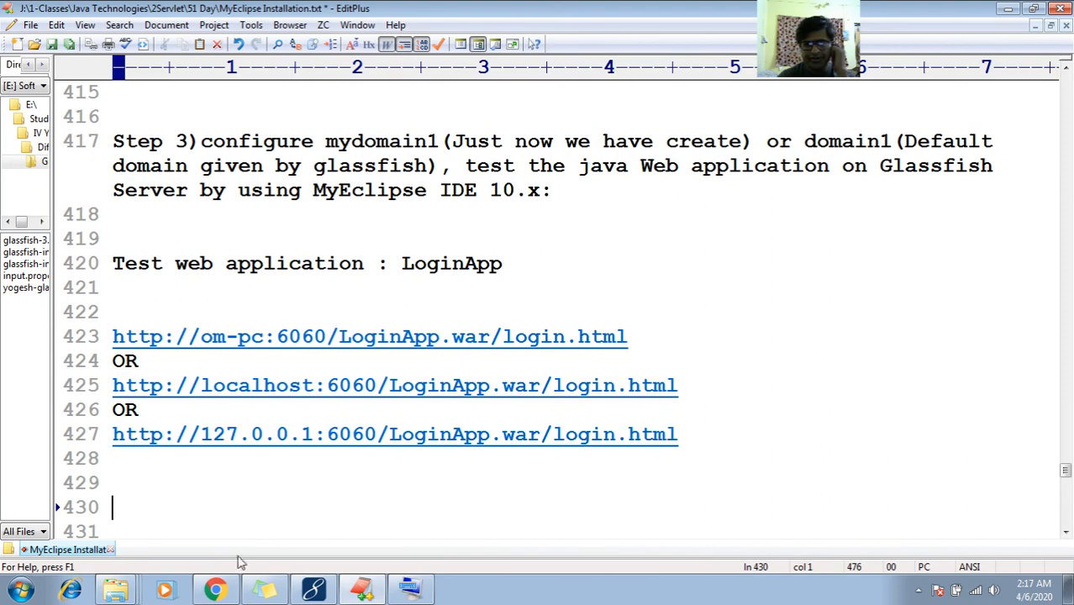
# Launch SQLyog from the Start menu and connect to the local MySQL server
pyautogui.click(215, 590)
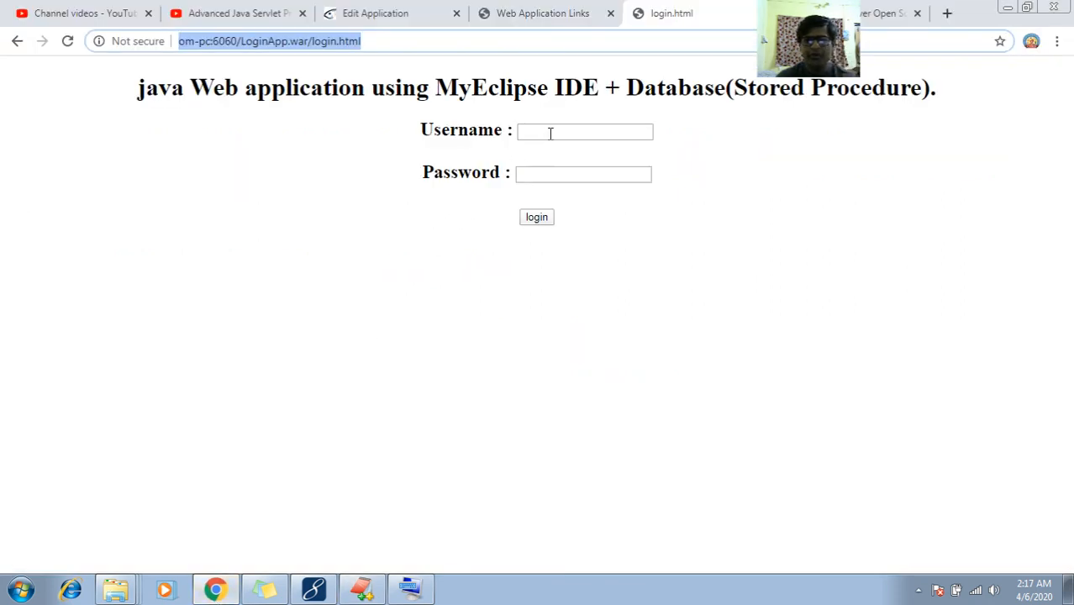
pyautogui.click(21, 590)
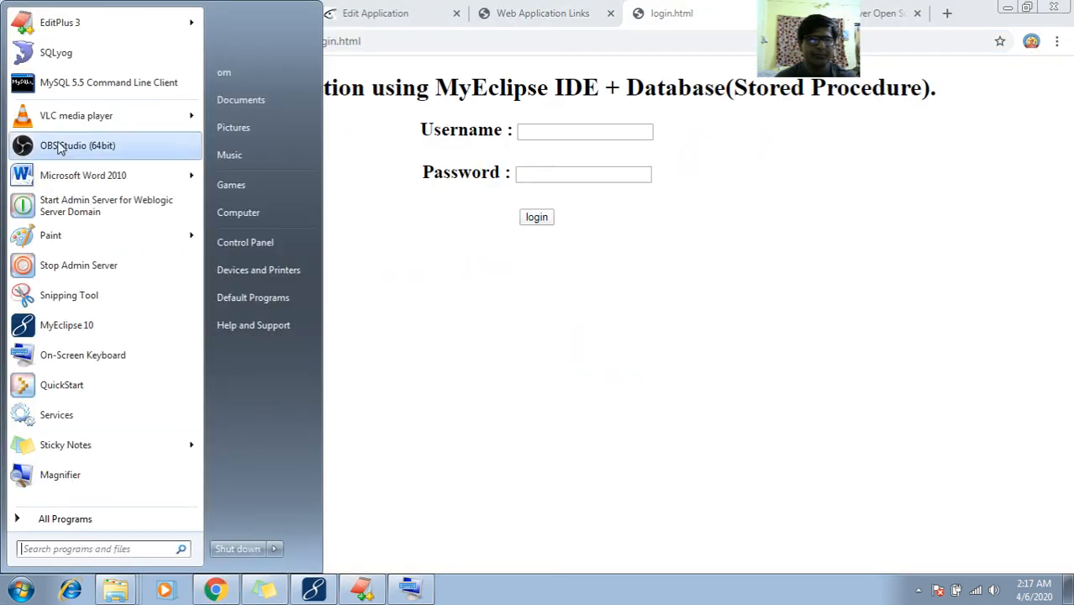
pyautogui.click(70, 59)
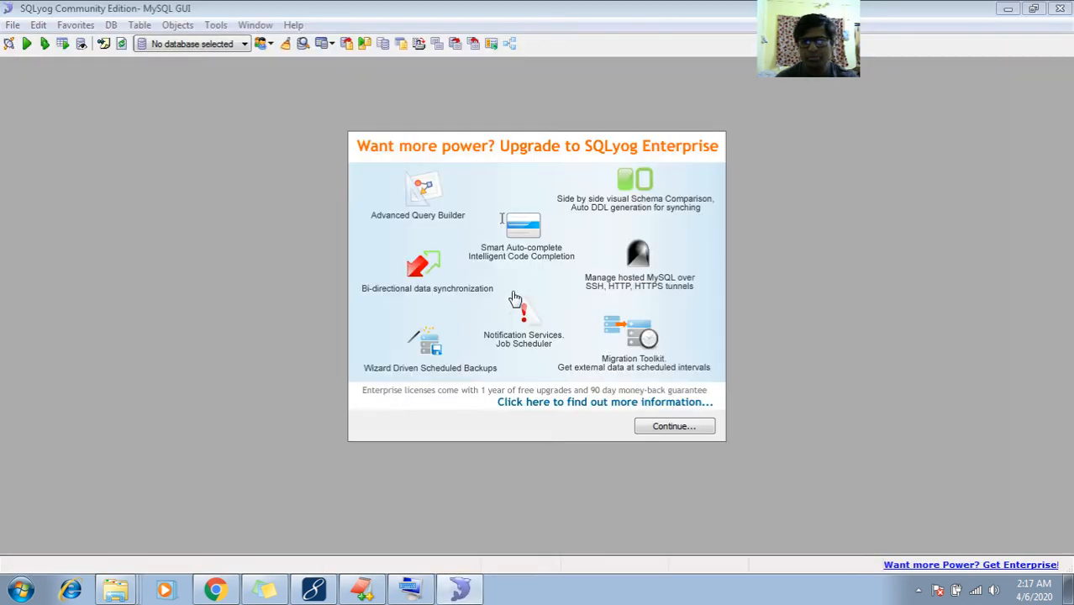
pyautogui.click(641, 425)
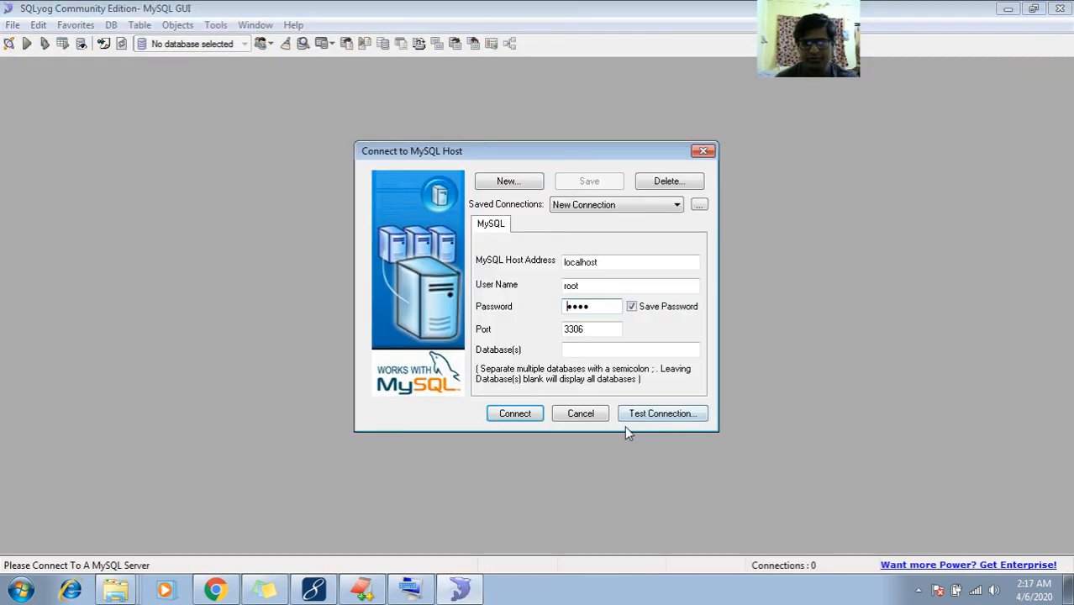
pyautogui.click(535, 413)
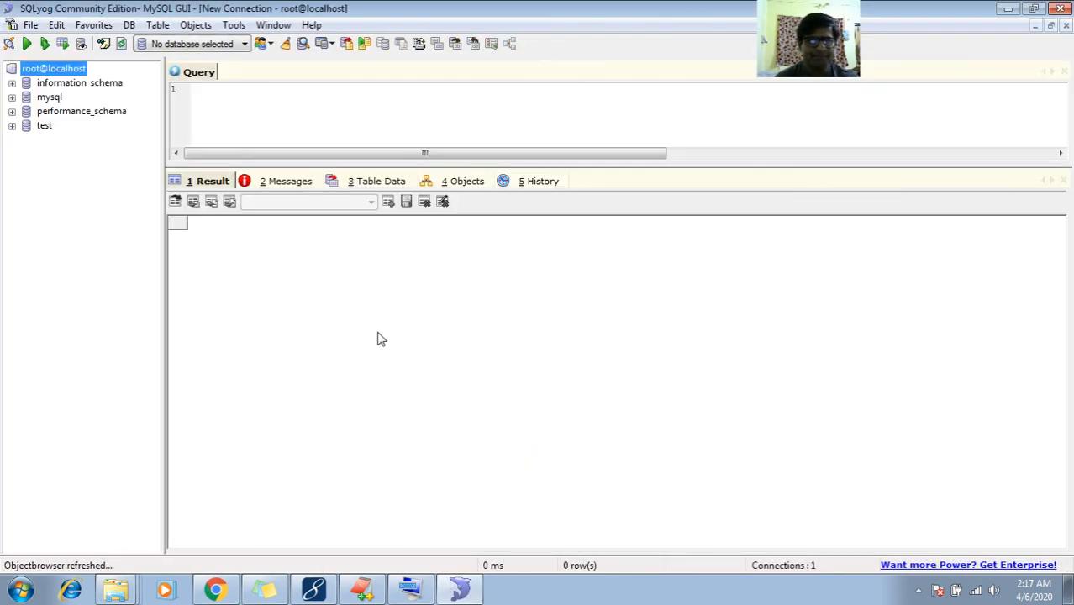
# View the two rows of the test database's userlist table, then return to MyEclipse
pyautogui.click(12, 126)
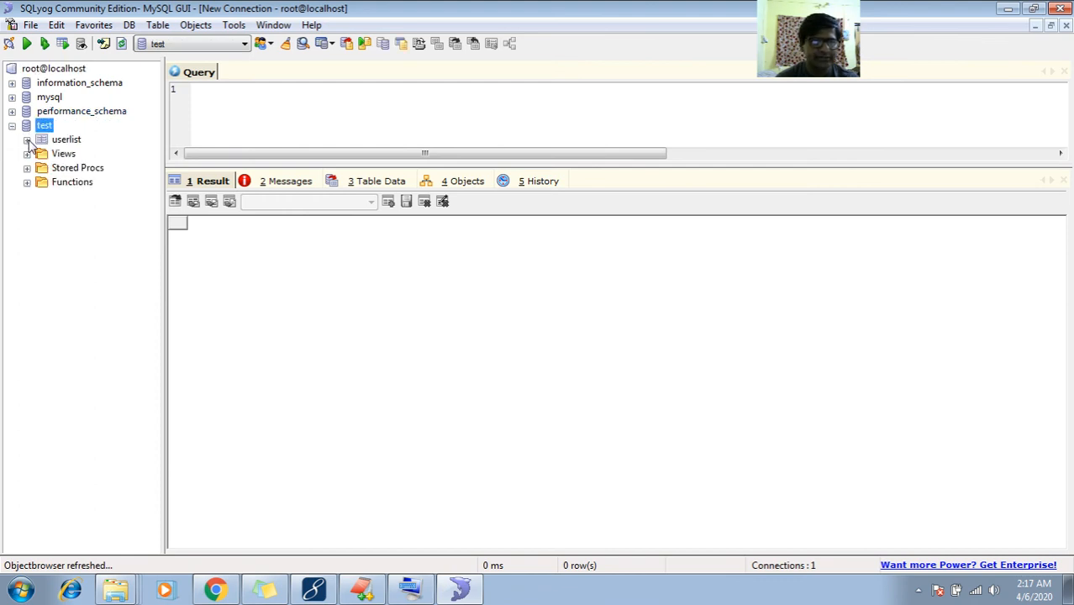
pyautogui.click(27, 139)
pyautogui.click(61, 140)
pyautogui.rightClick(58, 143)
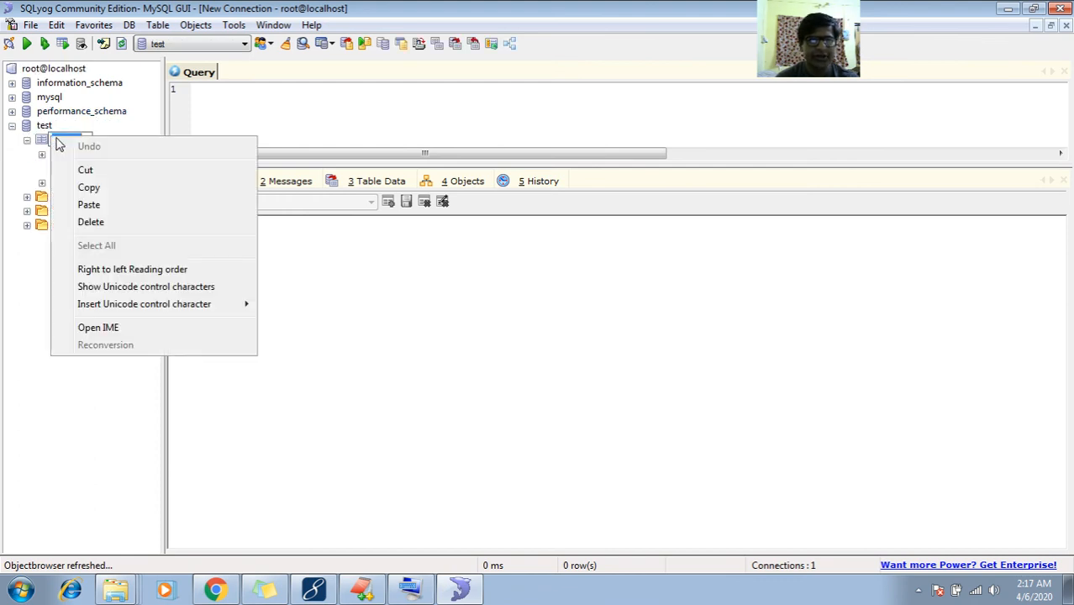
pyautogui.press('Escape')
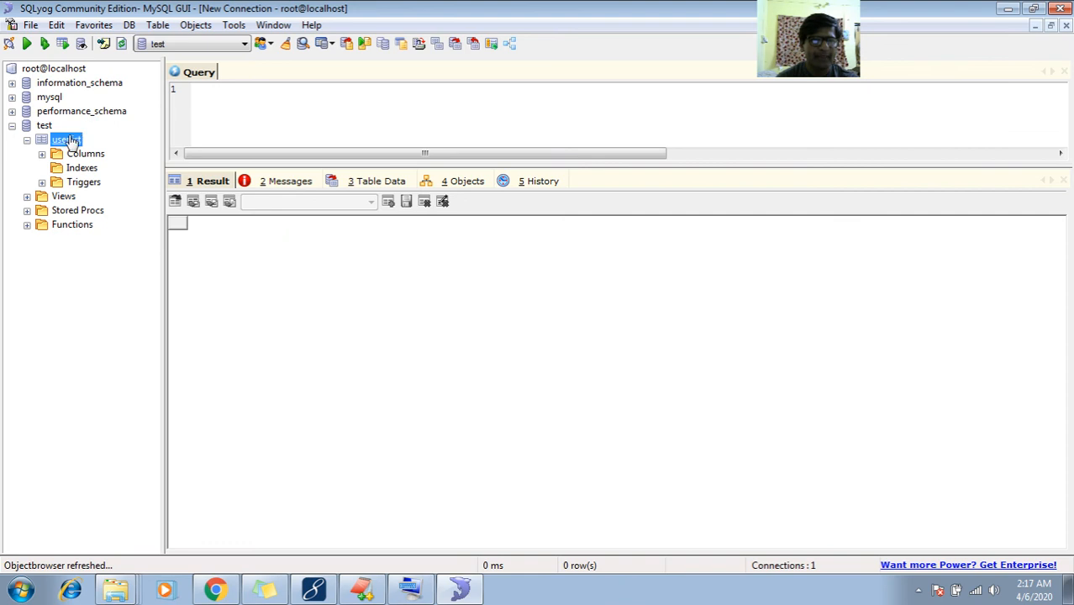
pyautogui.rightClick(71, 142)
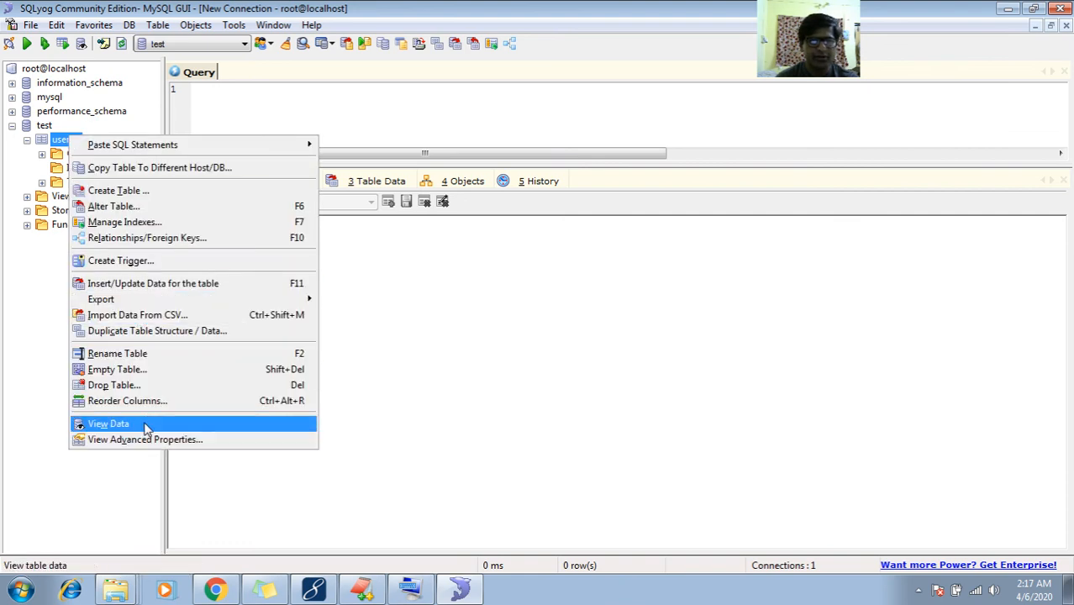
pyautogui.click(109, 424)
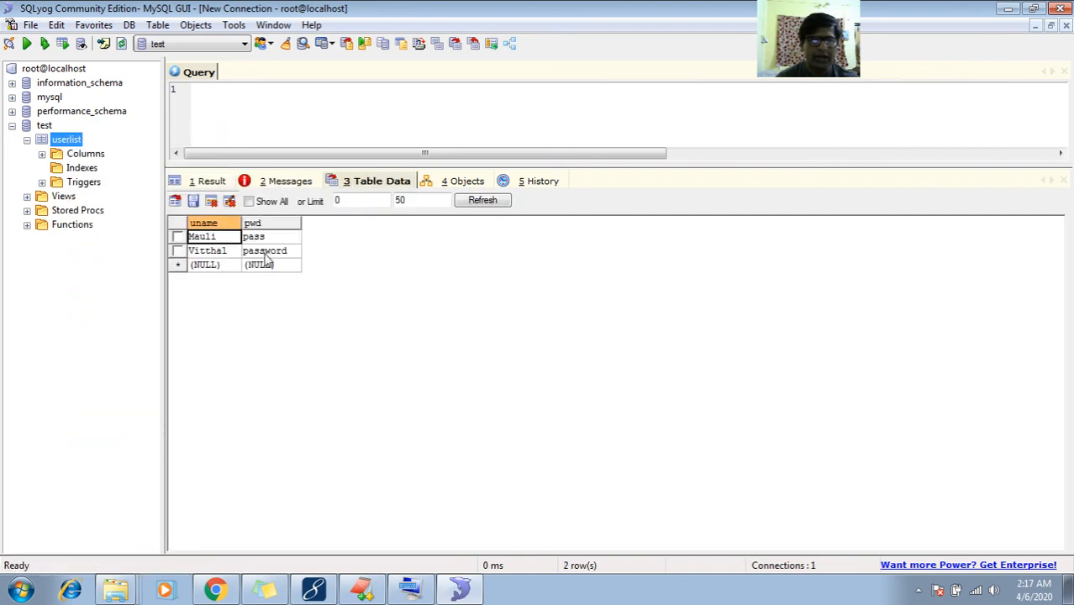
pyautogui.click(314, 591)
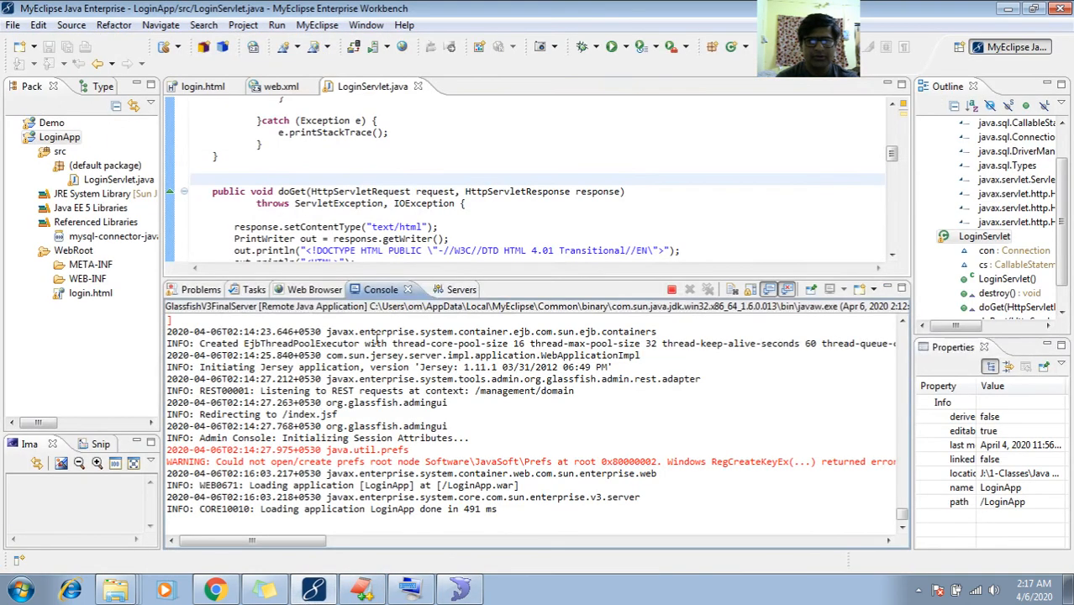
# Submit the LoginApp login form with a suggested username starting with M
pyautogui.click(215, 591)
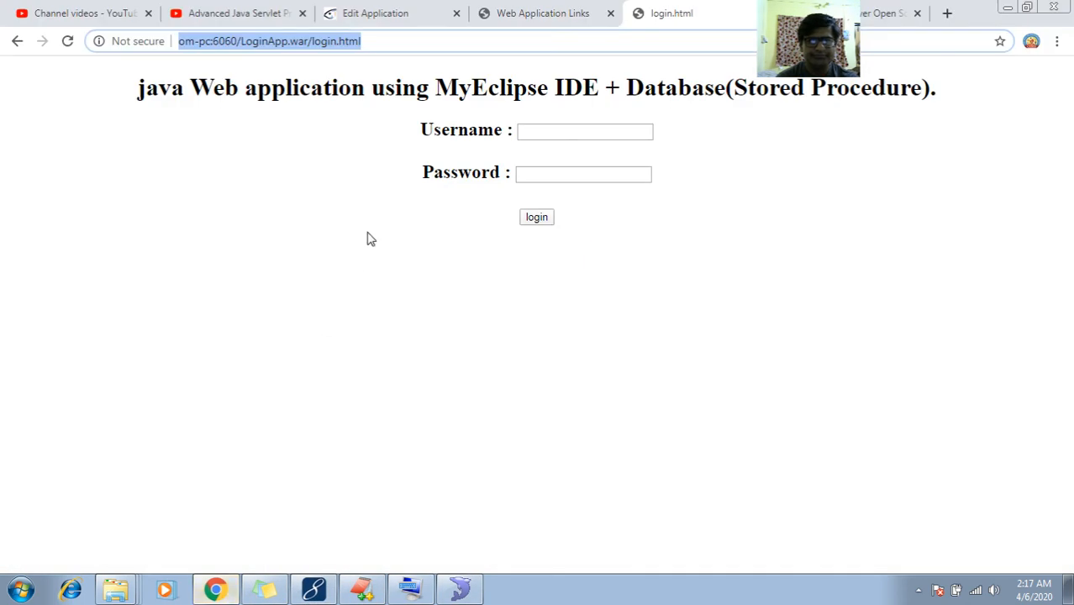
pyautogui.click(551, 134)
pyautogui.write('M')
pyautogui.press('Down')
pyautogui.press('Tab')
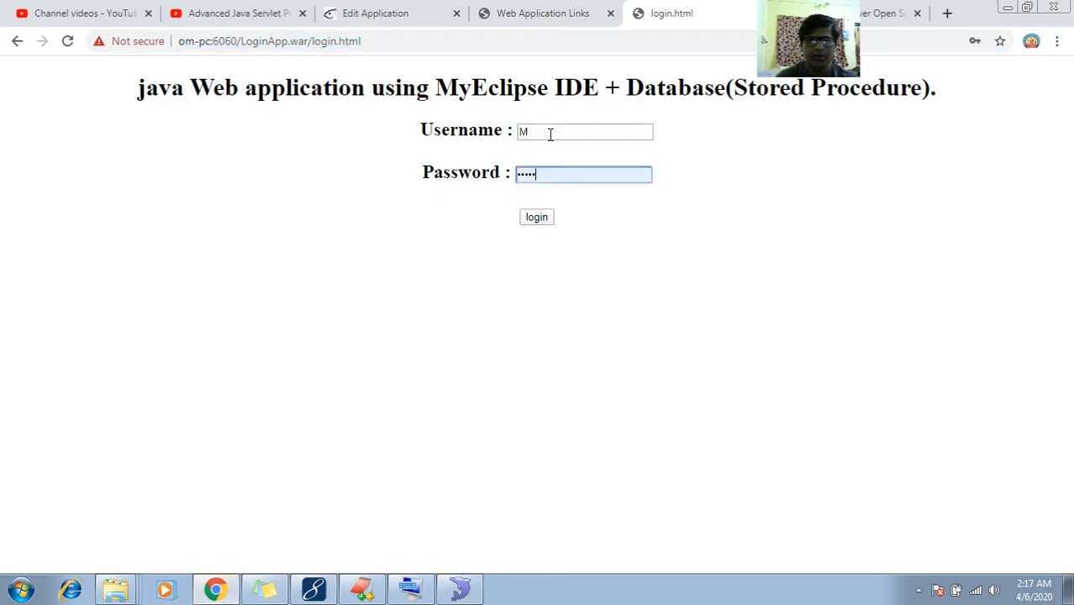
pyautogui.click(537, 218)
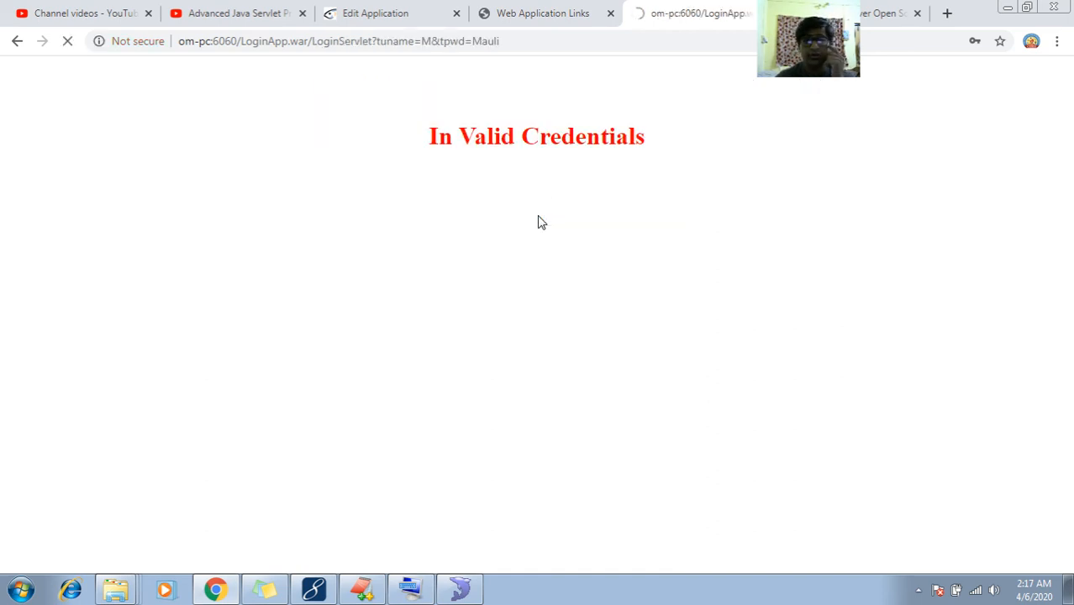
# Go back and retry the login with the suggested username and a typed password
pyautogui.click(17, 42)
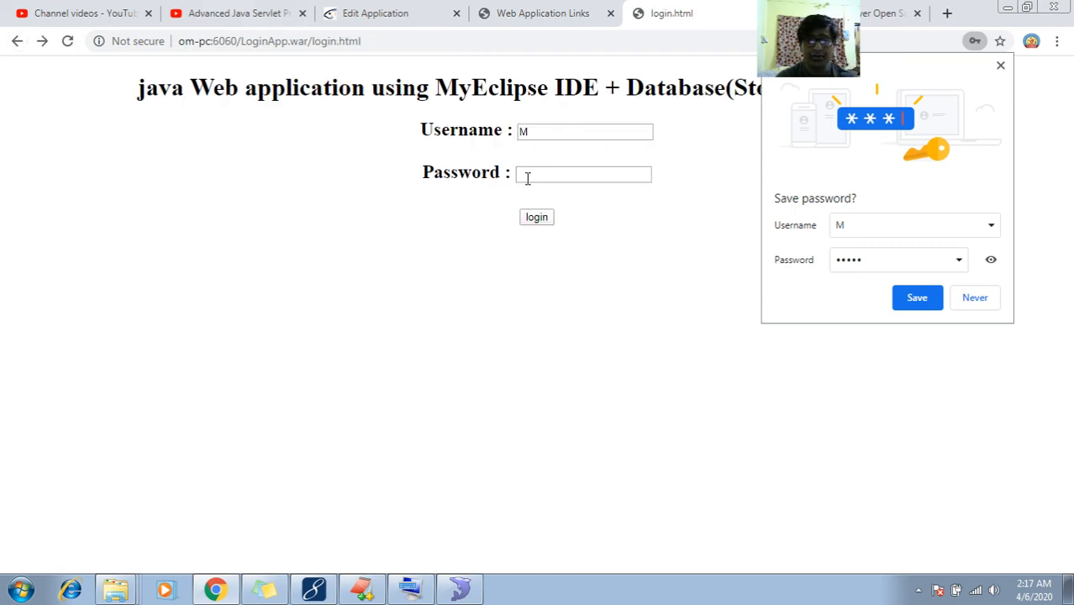
pyautogui.click(552, 132)
pyautogui.press('Down')
pyautogui.press('Tab')
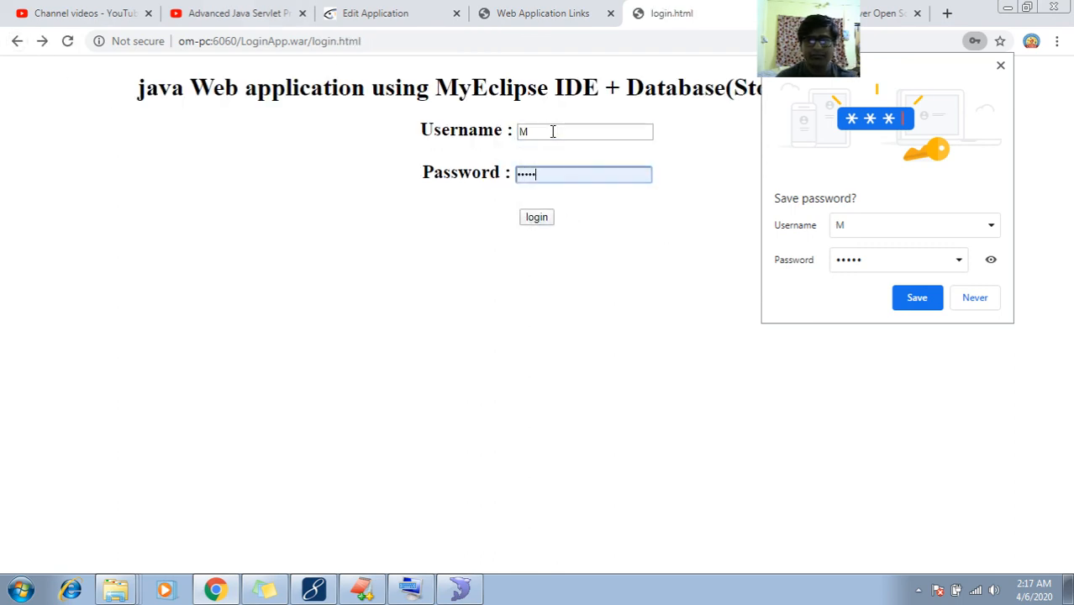
pyautogui.write('••')
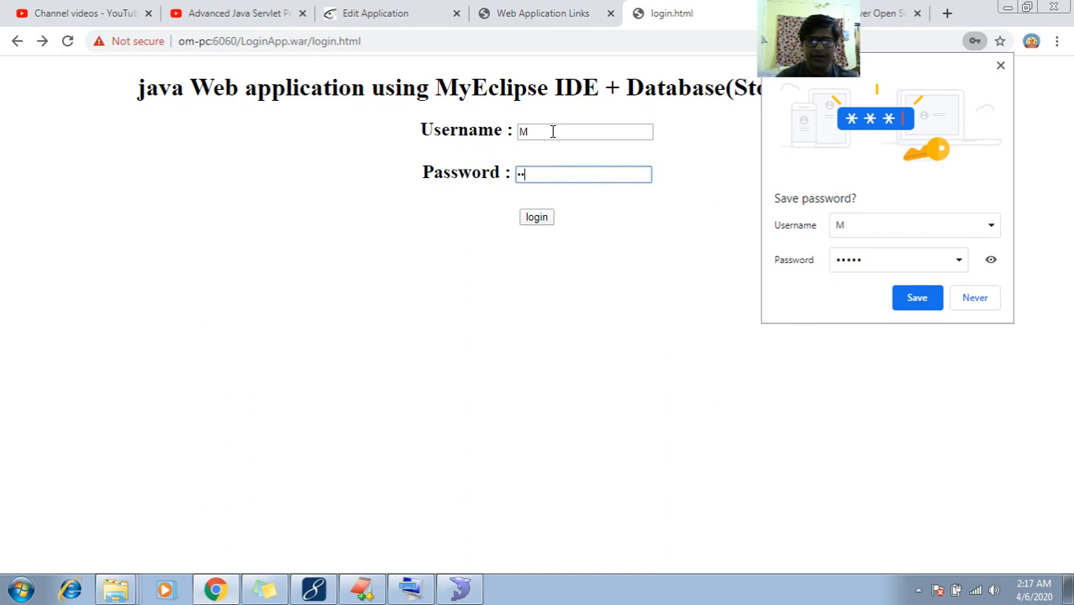
pyautogui.click(536, 218)
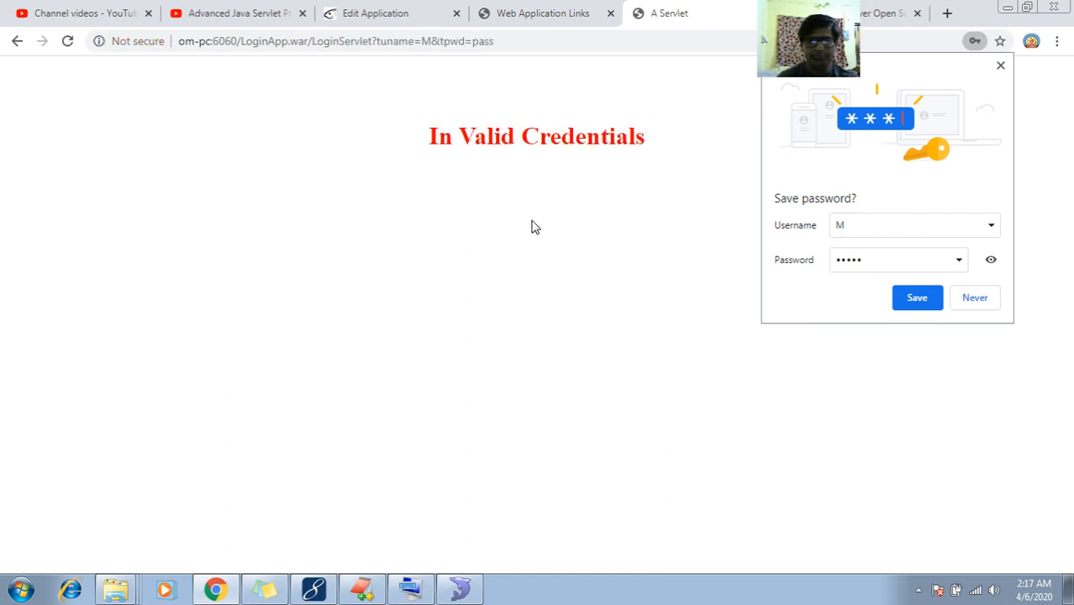
# Log in with the stored database user's username and password to reach Valid Credentials
pyautogui.click(18, 42)
pyautogui.click(544, 134)
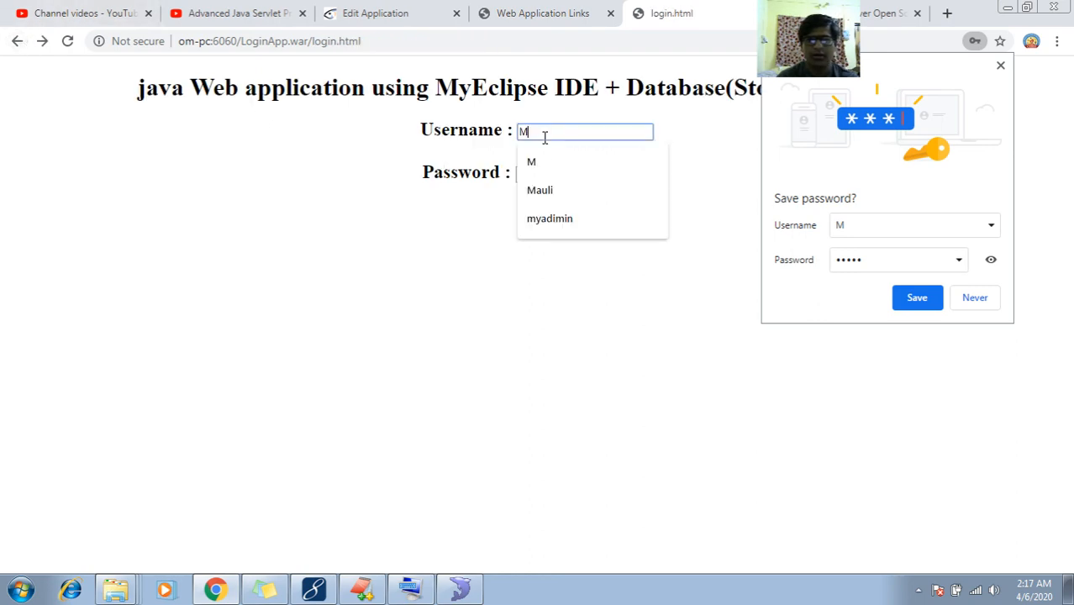
pyautogui.press('Down')
pyautogui.press('Down')
pyautogui.press('Return')
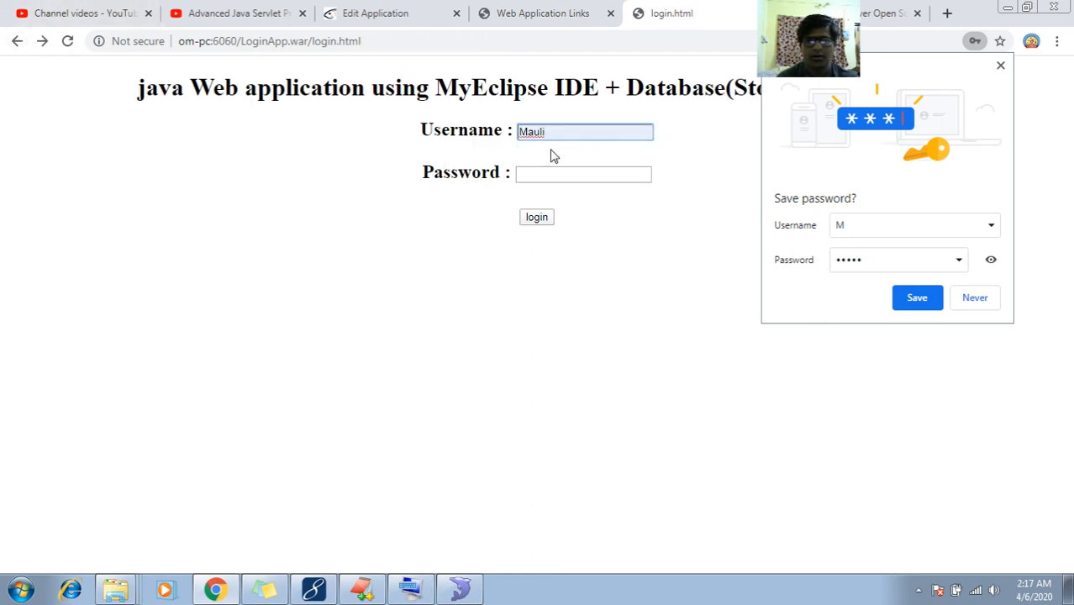
pyautogui.click(549, 167)
pyautogui.write('ma')
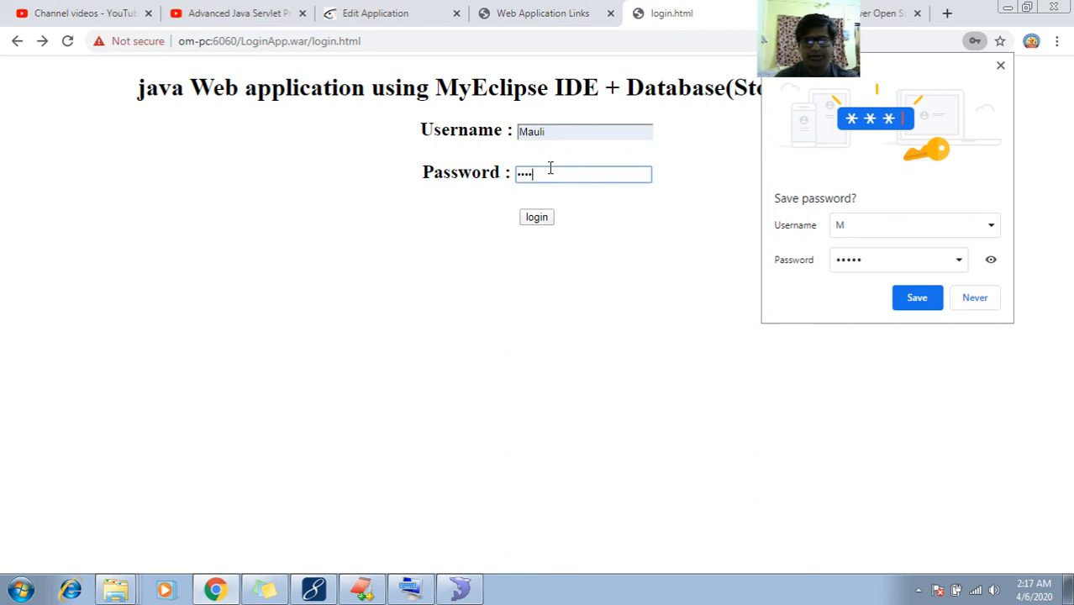
pyautogui.click(538, 219)
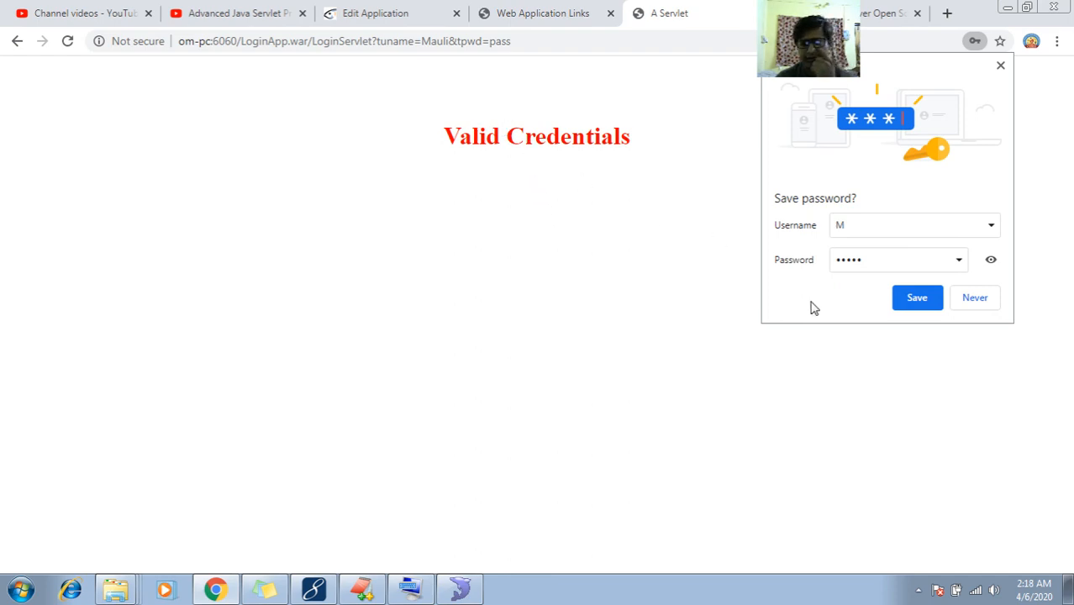
pyautogui.click(424, 592)
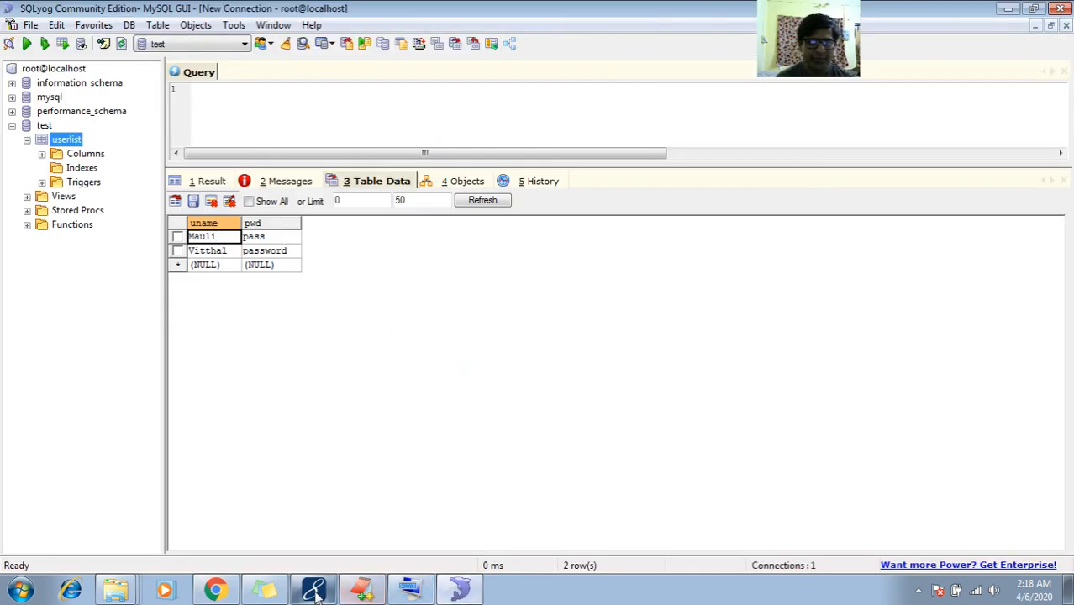
# Log in as the second stored user, whose name starts with Vi, with a retyped password
pyautogui.click(215, 590)
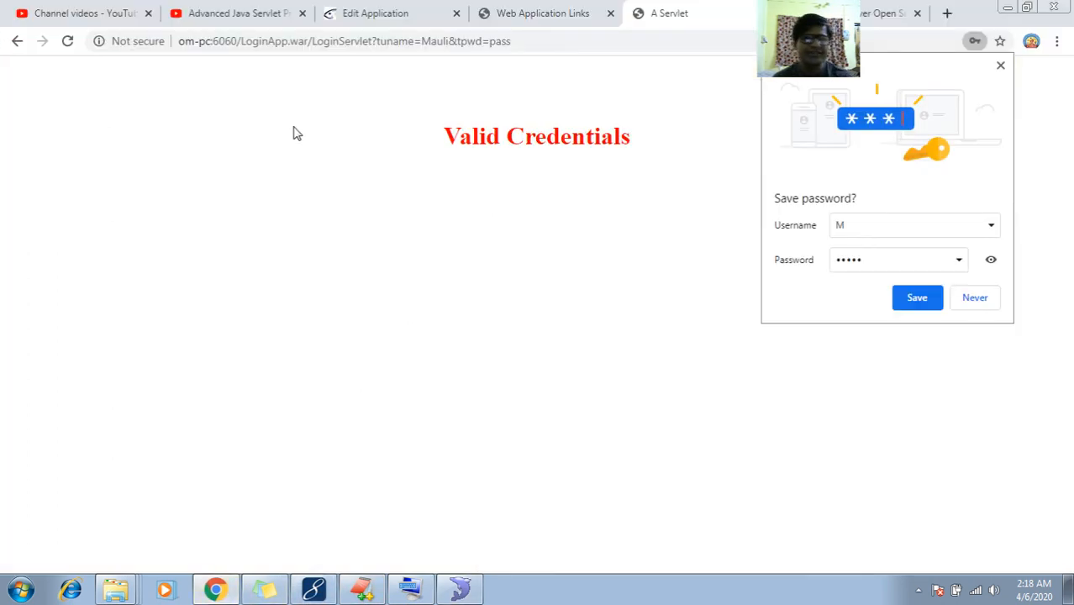
pyautogui.click(17, 41)
pyautogui.doubleClick(559, 132)
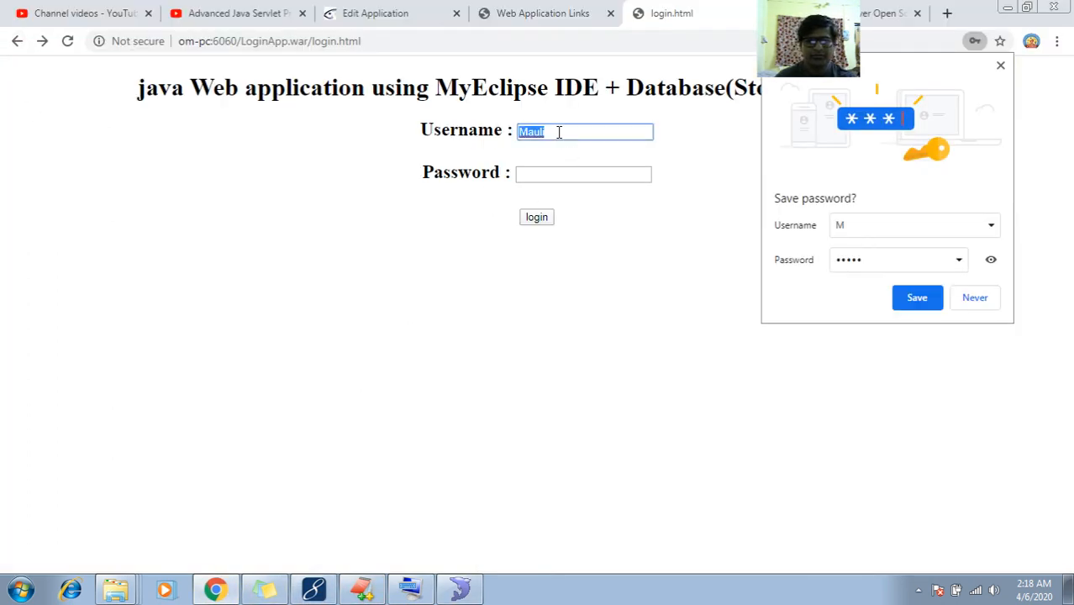
pyautogui.write('Vi')
pyautogui.press('Down')
pyautogui.press('Tab')
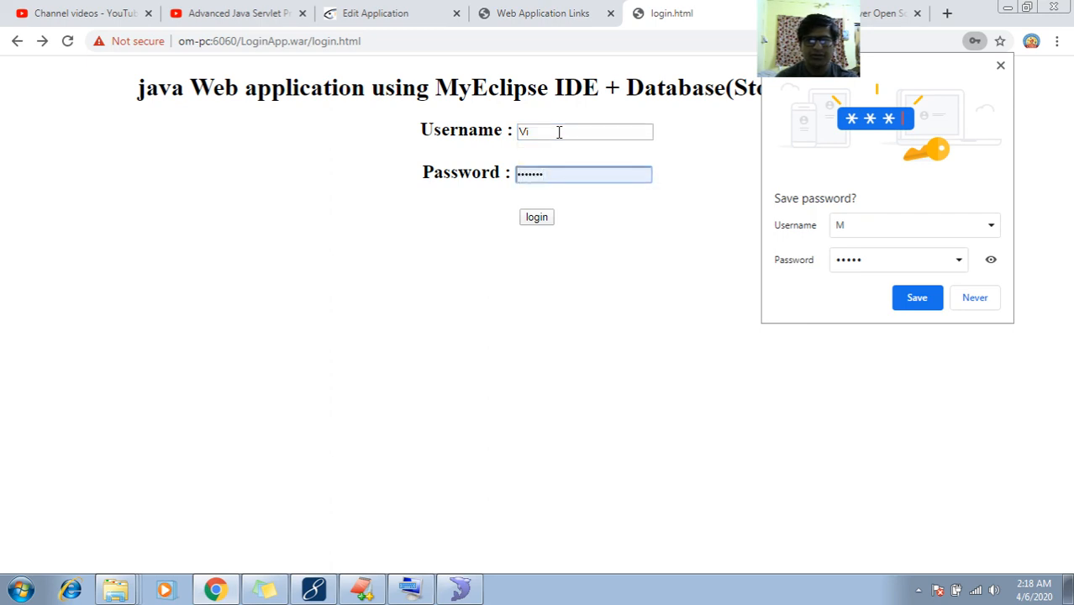
pyautogui.click(559, 132)
pyautogui.press('Down')
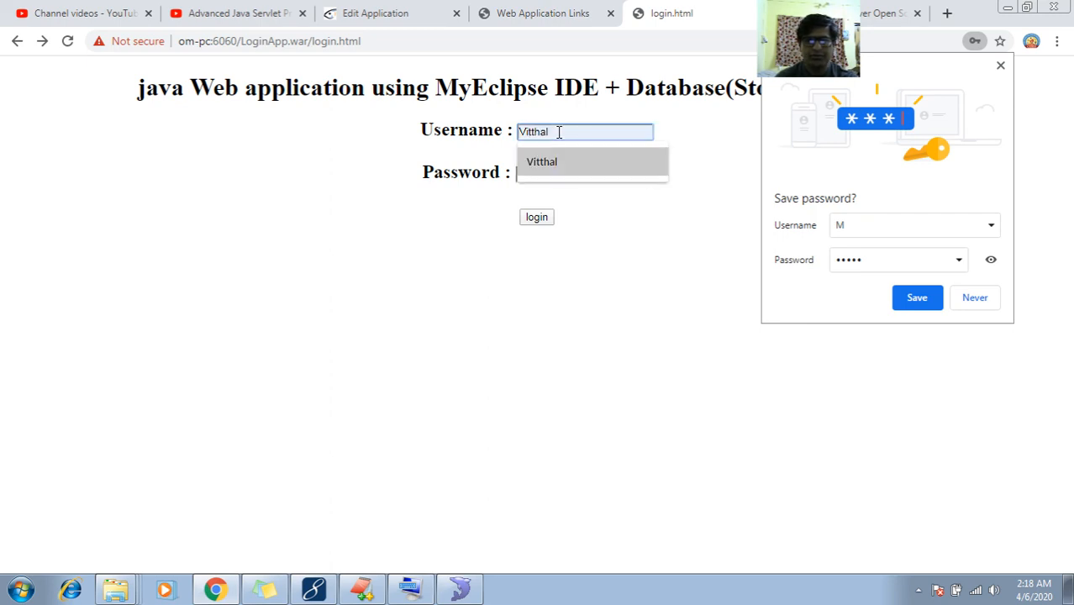
pyautogui.press('Return')
pyautogui.press('Tab')
pyautogui.press('BackSpace')
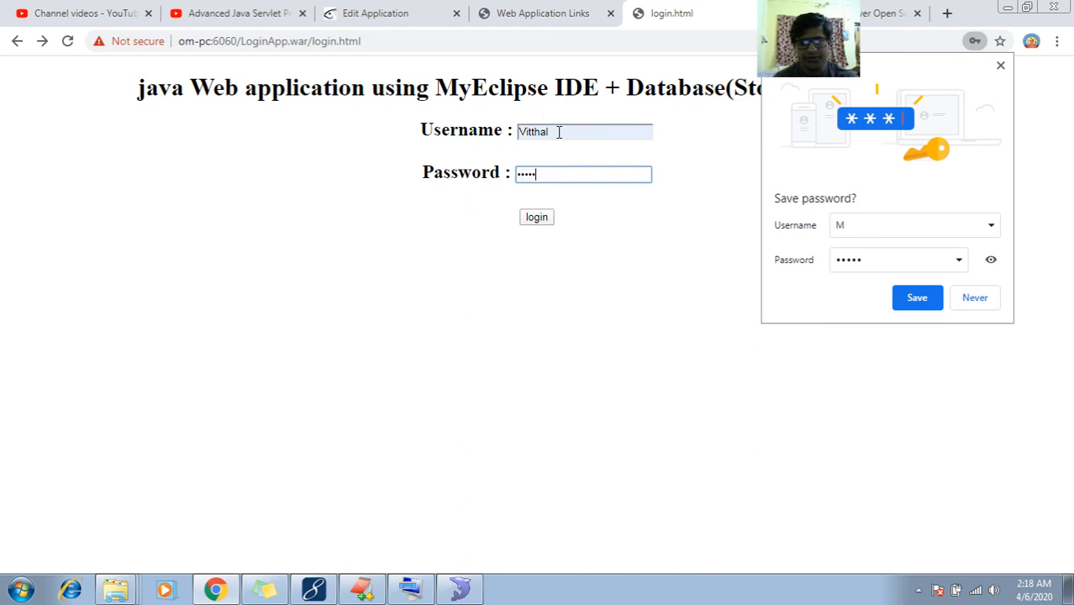
pyautogui.write('password')
pyautogui.click(535, 219)
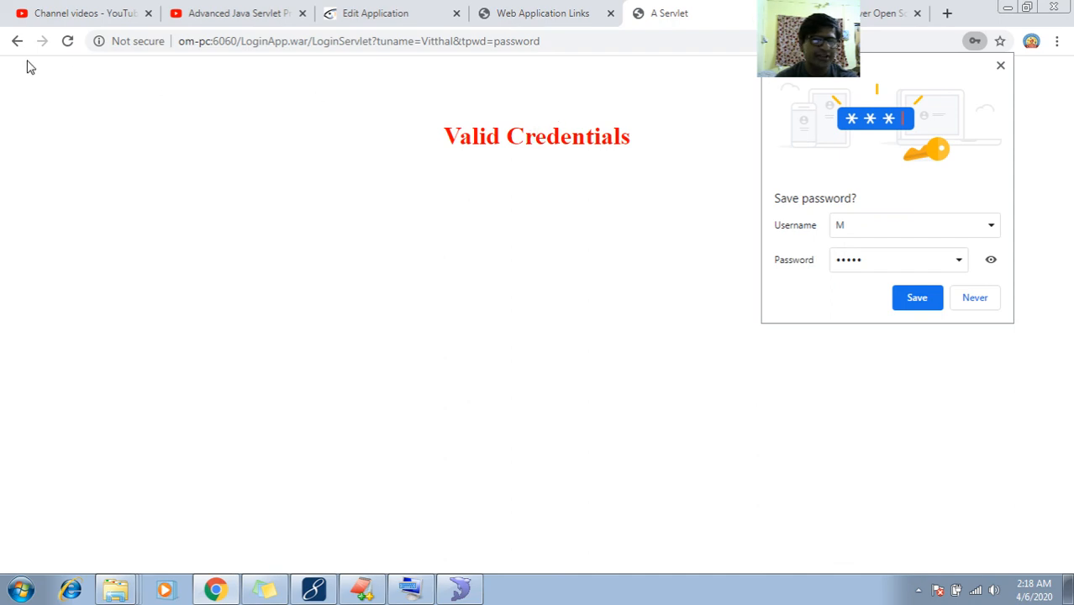
# Submit a different username and wrong password so the page shows In Valid Credentials
pyautogui.click(17, 41)
pyautogui.doubleClick(538, 131)
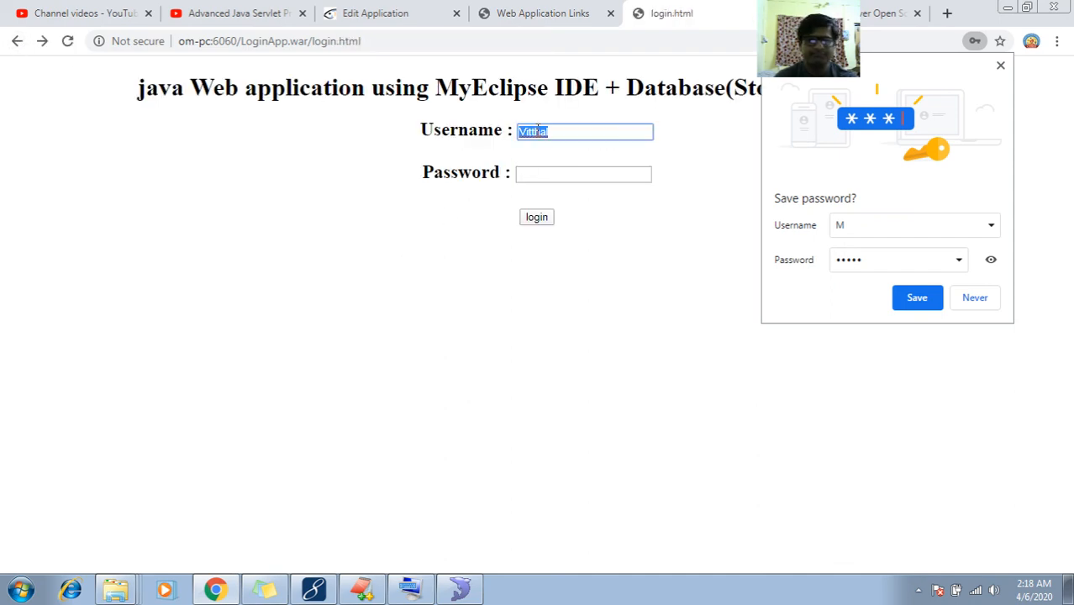
pyautogui.write('yogshe')
pyautogui.press('Tab')
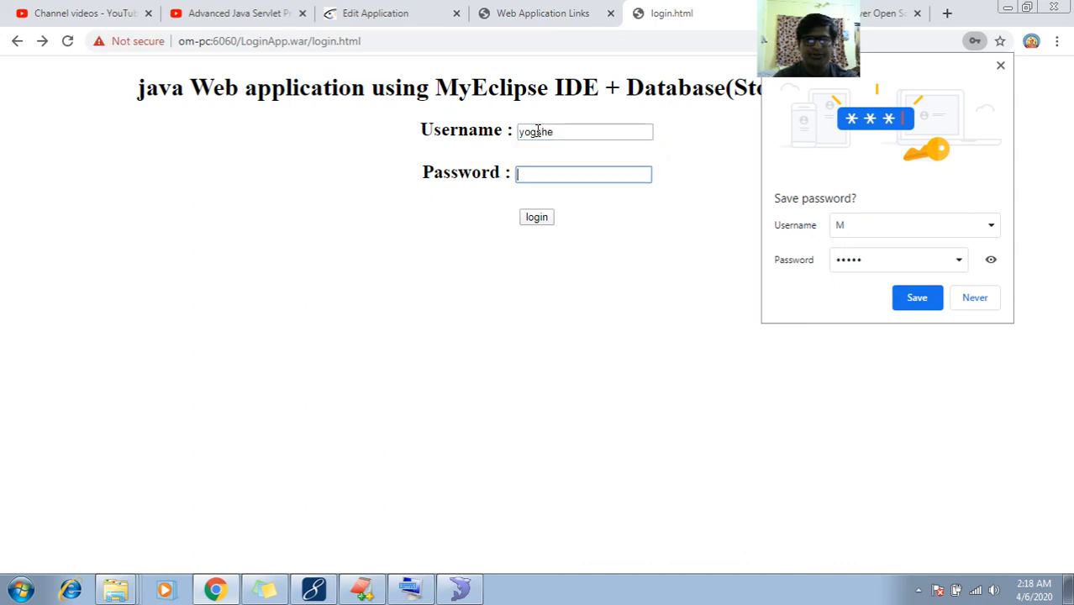
pyautogui.moveTo(538, 131); pyautogui.dragTo(531, 109)
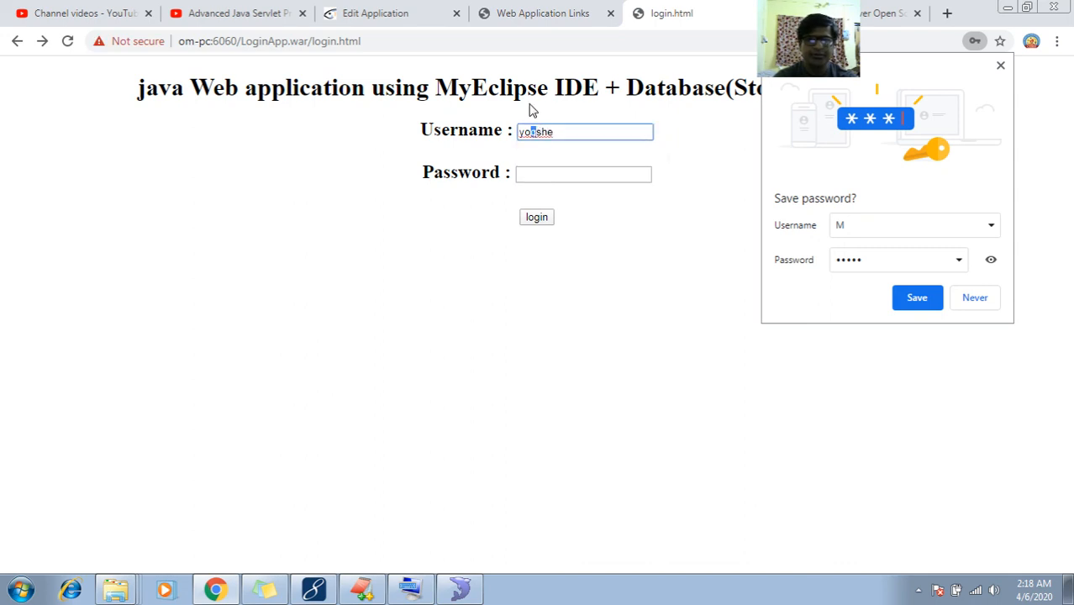
pyautogui.hotkey('ctrl', 'a')
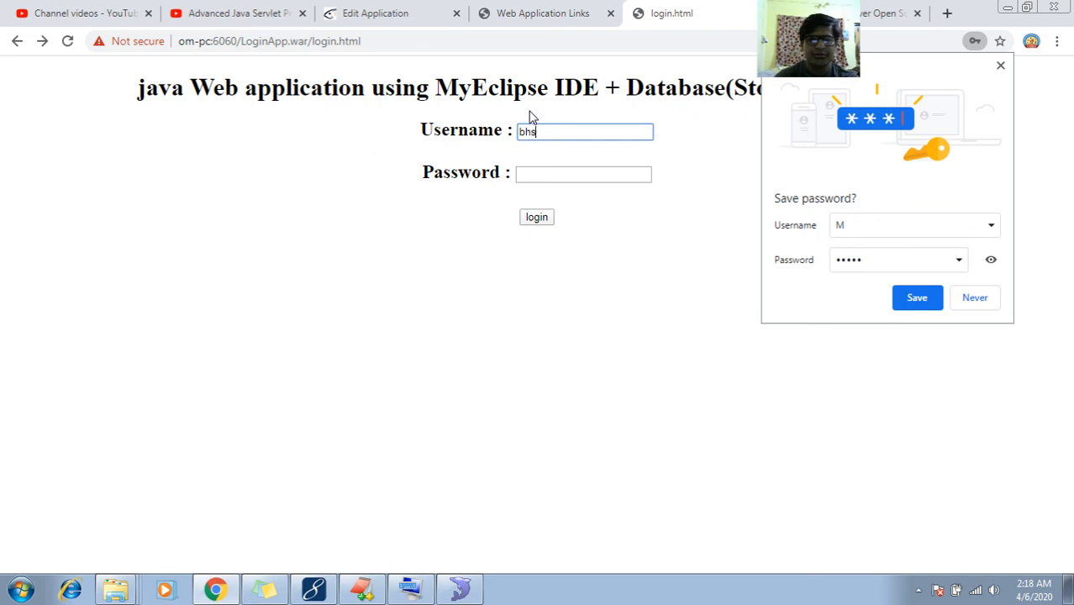
pyautogui.press('BackSpace')
pyautogui.press('BackSpace')
pyautogui.press('BackSpace')
pyautogui.press('BackSpace')
pyautogui.press('BackSpace')
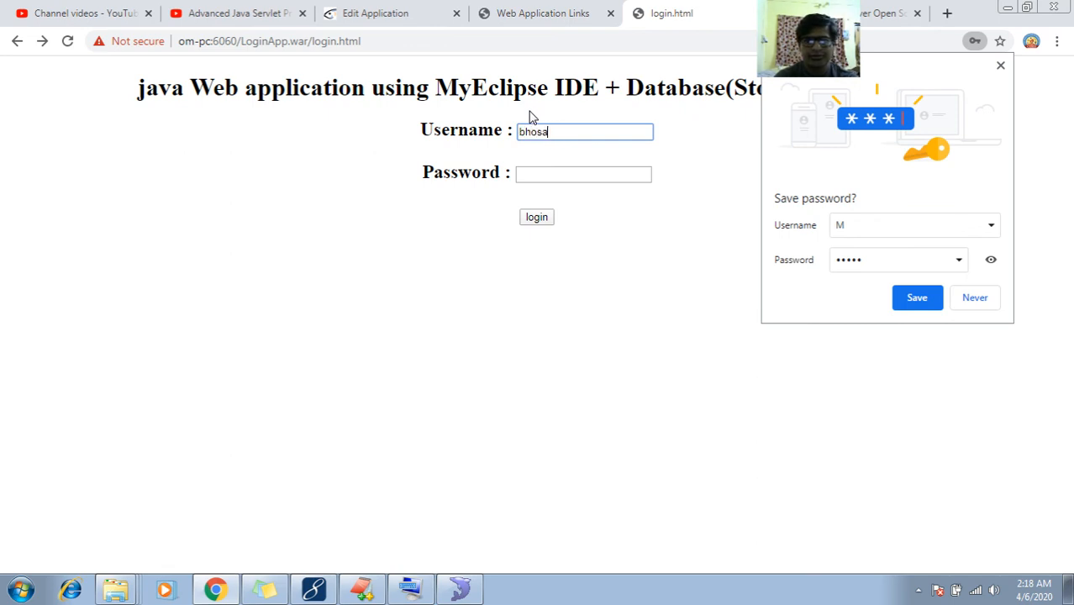
pyautogui.press('Tab')
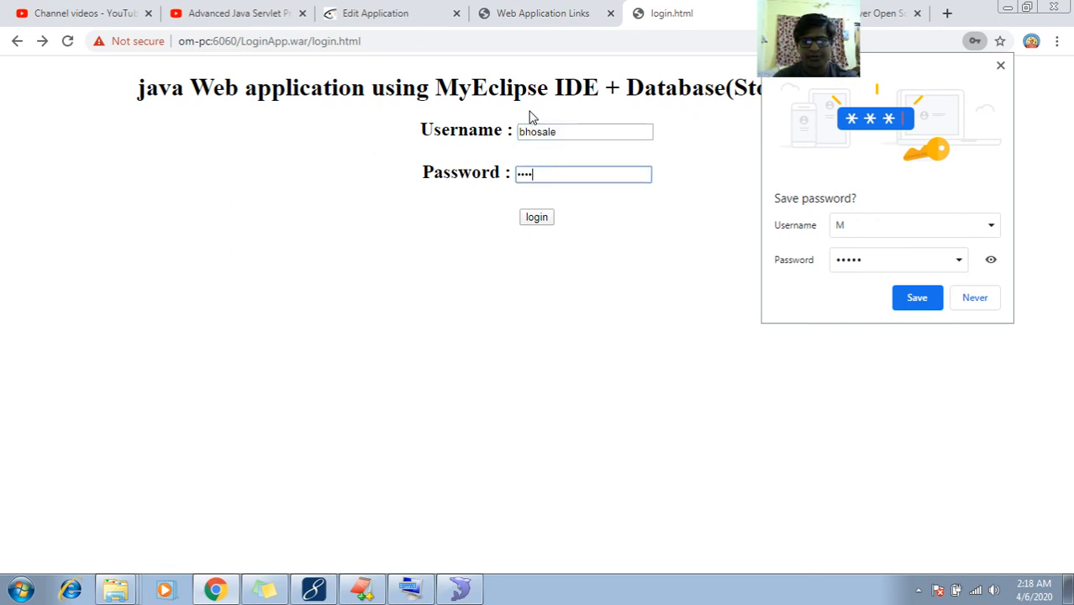
pyautogui.click(536, 218)
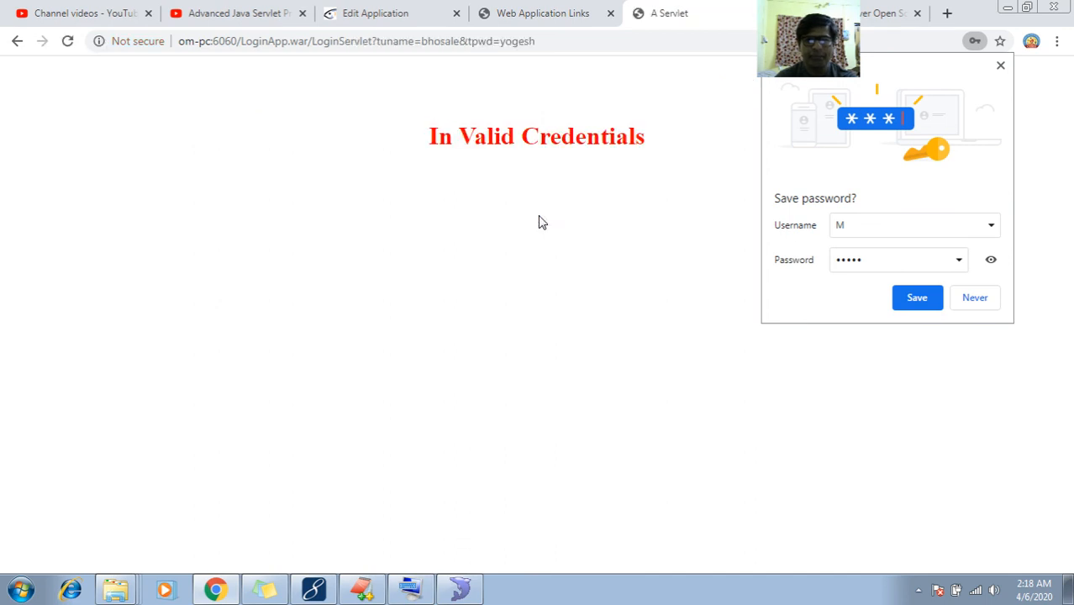
pyautogui.moveTo(433, 144); pyautogui.dragTo(664, 149)
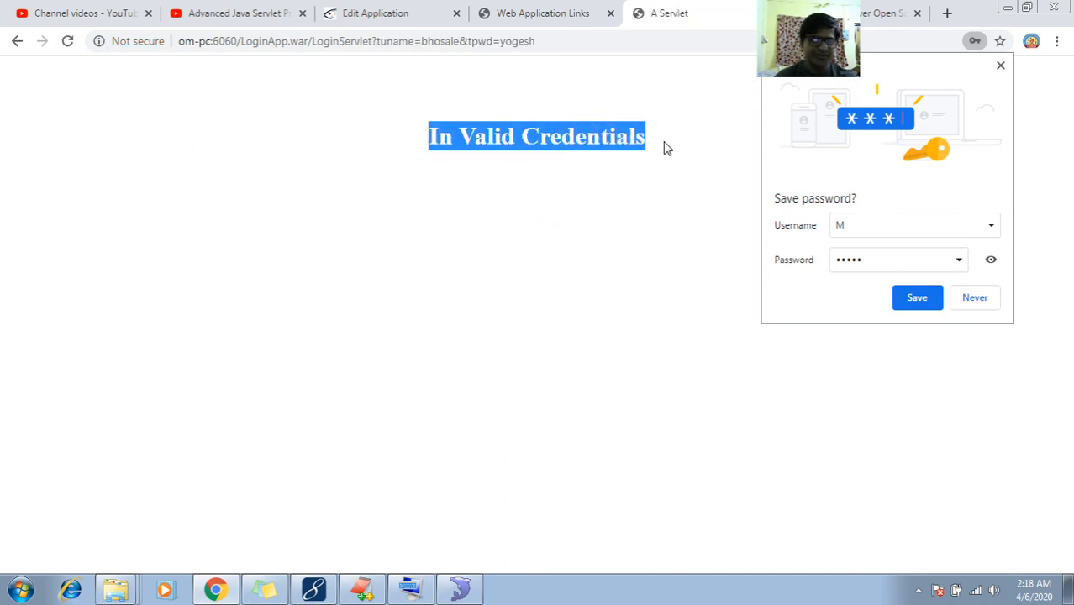
pyautogui.click(663, 148)
# Correct the 404 tab's address to localhost:6060/LoginApp.war/login.html and load it
pyautogui.click(855, 15)
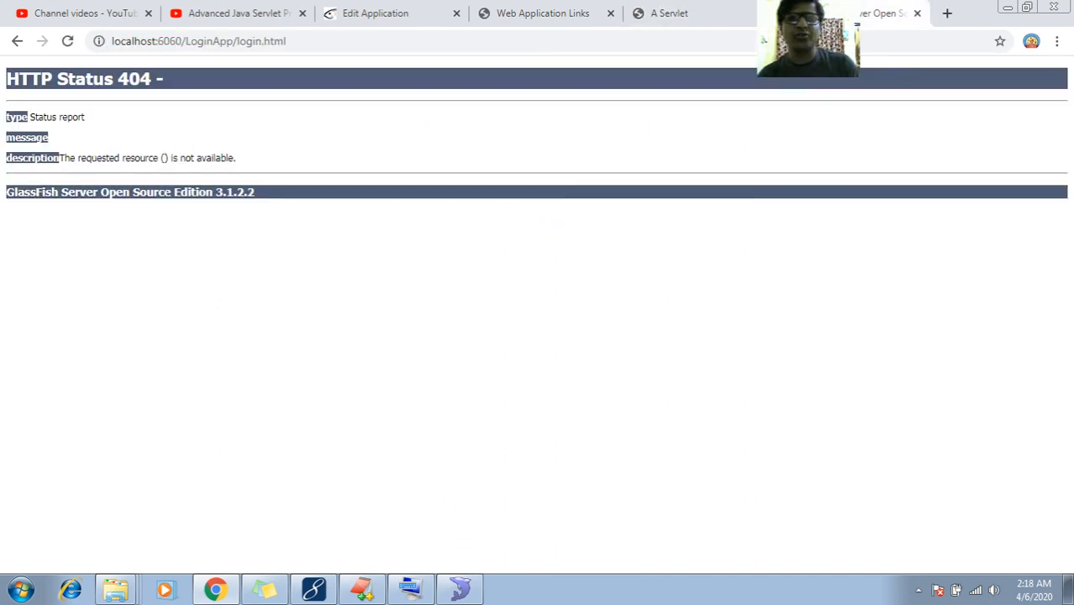
pyautogui.click(659, 48)
pyautogui.press('End')
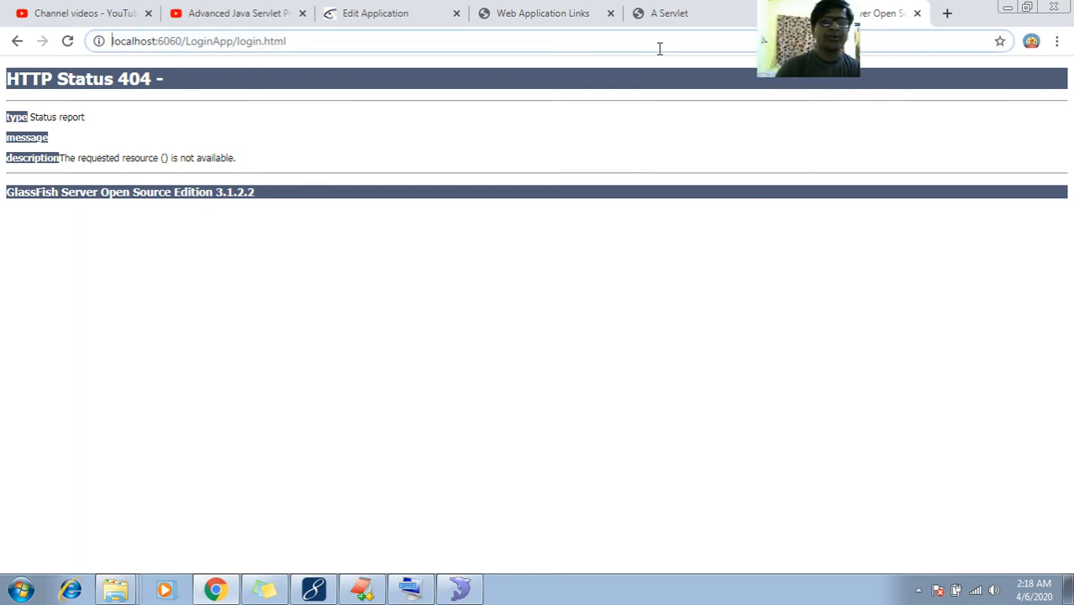
pyautogui.press('BackSpace')
pyautogui.press('Left')
pyautogui.press('Left')
pyautogui.press('Left')
pyautogui.press('Left')
pyautogui.press('Left')
pyautogui.press('Right')
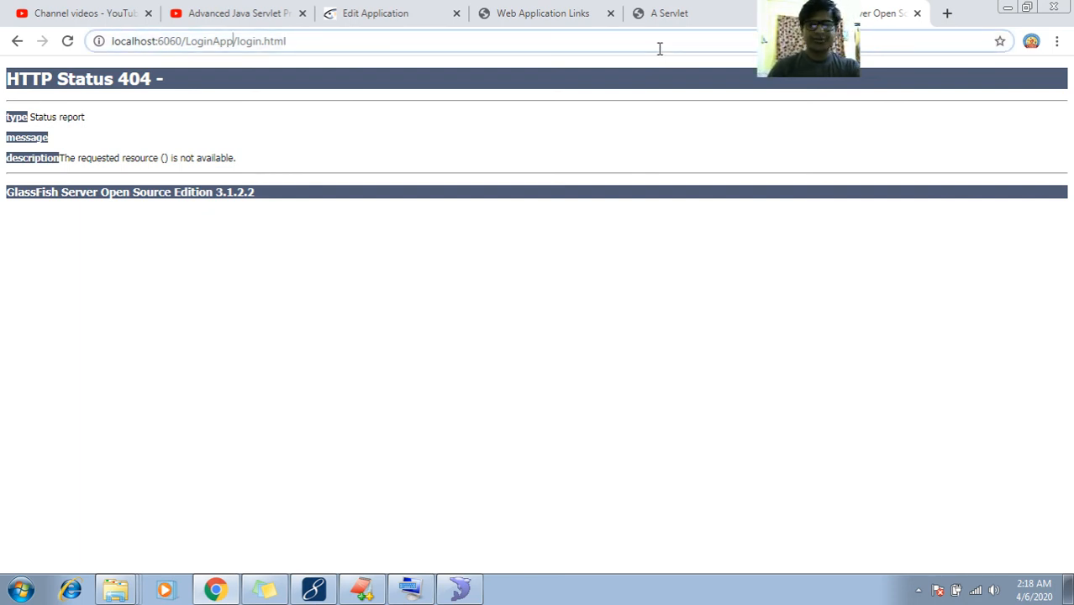
pyautogui.write('.war')
pyautogui.press('End')
pyautogui.write('l')
pyautogui.press('Return')
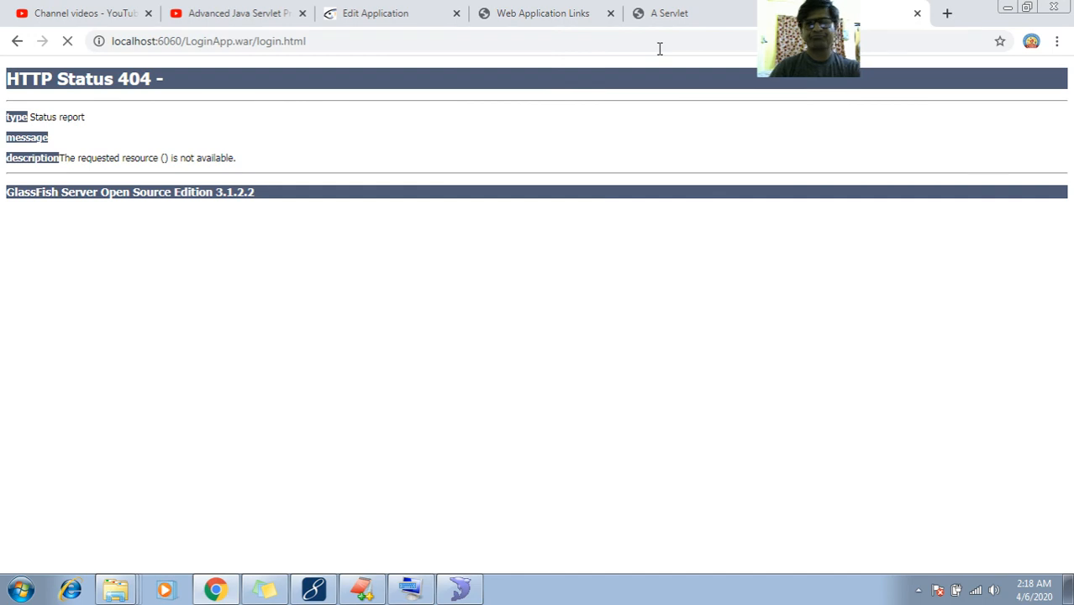
# Check the loaded login form's username field, then switch to the EditPlus notes
pyautogui.click(523, 134)
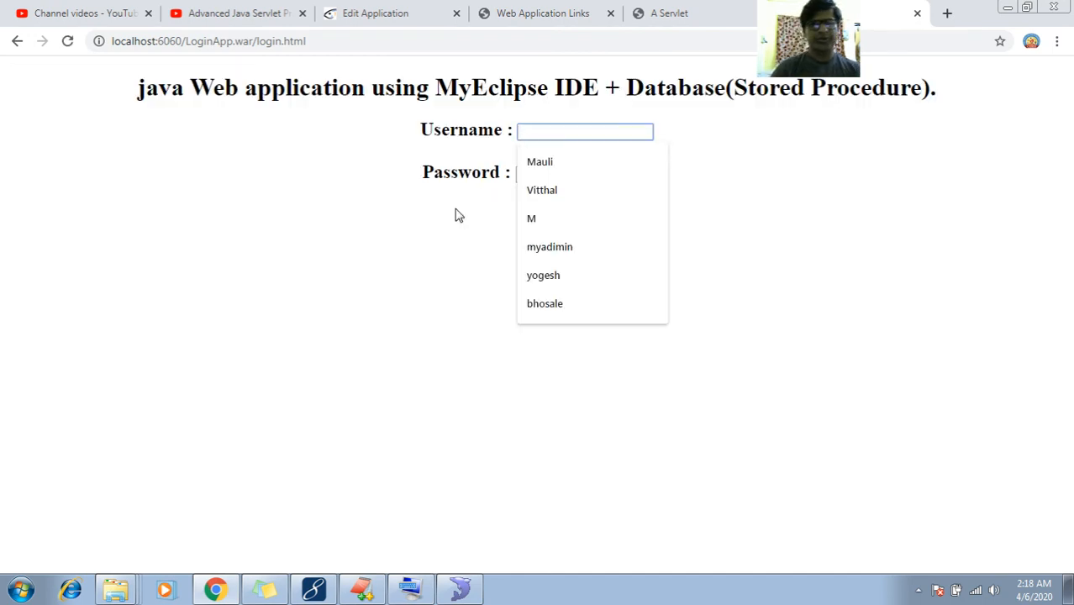
pyautogui.click(435, 242)
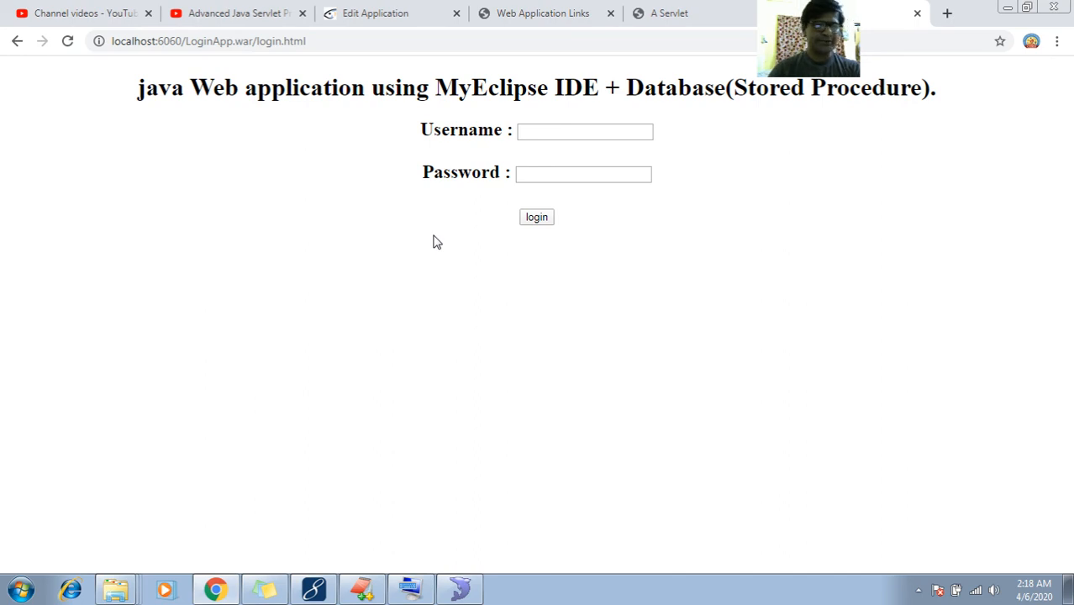
pyautogui.click(374, 581)
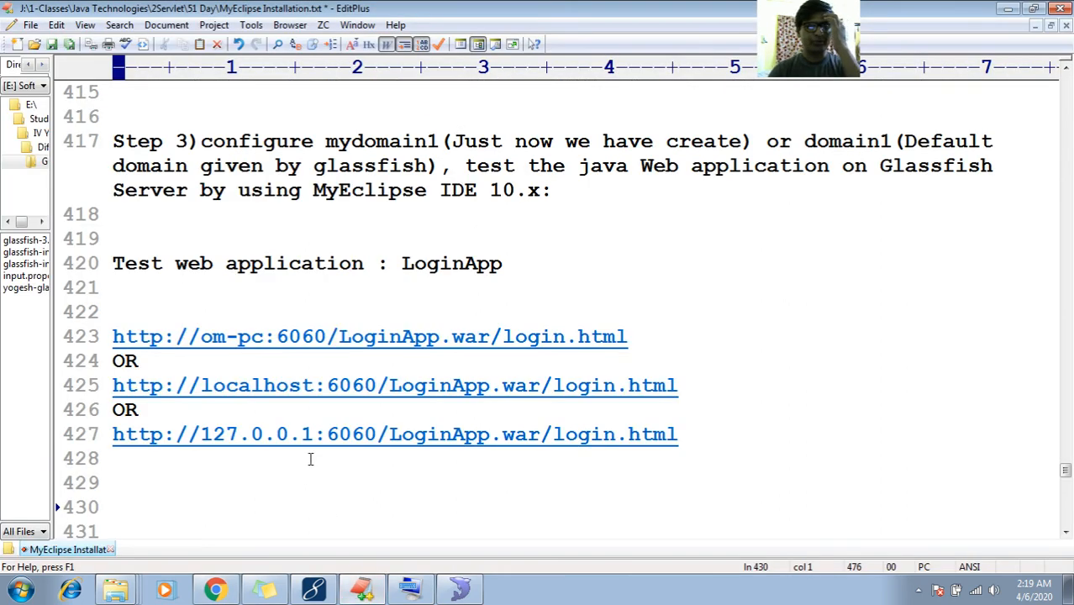
# Read lines 408–431 of MyEclipse Installation.txt with the LoginApp.war test URLs, then return to Chrome
pyautogui.press('Up')
pyautogui.press('Up')
pyautogui.press('Up')
pyautogui.press('Up')
pyautogui.press('Up')
pyautogui.press('Up')
pyautogui.press('Up')
pyautogui.press('Up')
pyautogui.press('Up')
pyautogui.press('Up')
pyautogui.press('Up')
pyautogui.press('Up')
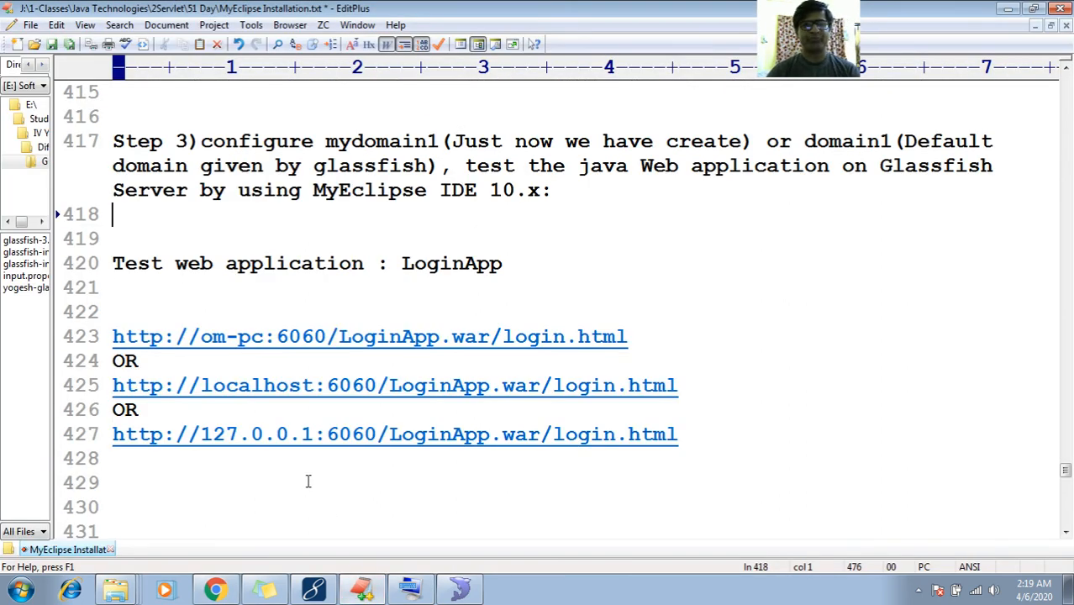
pyautogui.press('Up')
pyautogui.press('Up')
pyautogui.press('Up')
pyautogui.press('Up')
pyautogui.press('Up')
pyautogui.press('Up')
pyautogui.press('Up')
pyautogui.press('Up')
pyautogui.press('Up')
pyautogui.press('Up')
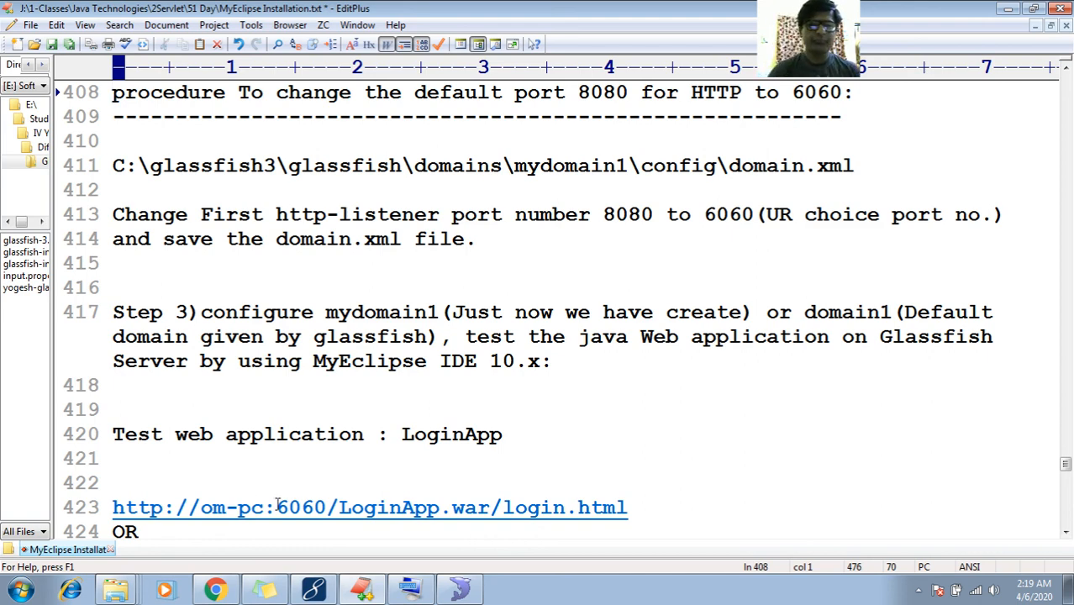
pyautogui.click(243, 504)
pyautogui.press('Down')
pyautogui.press('Down')
pyautogui.press('Down')
pyautogui.press('Down')
pyautogui.press('Down')
pyautogui.press('Down')
pyautogui.press('Down')
pyautogui.press('Down')
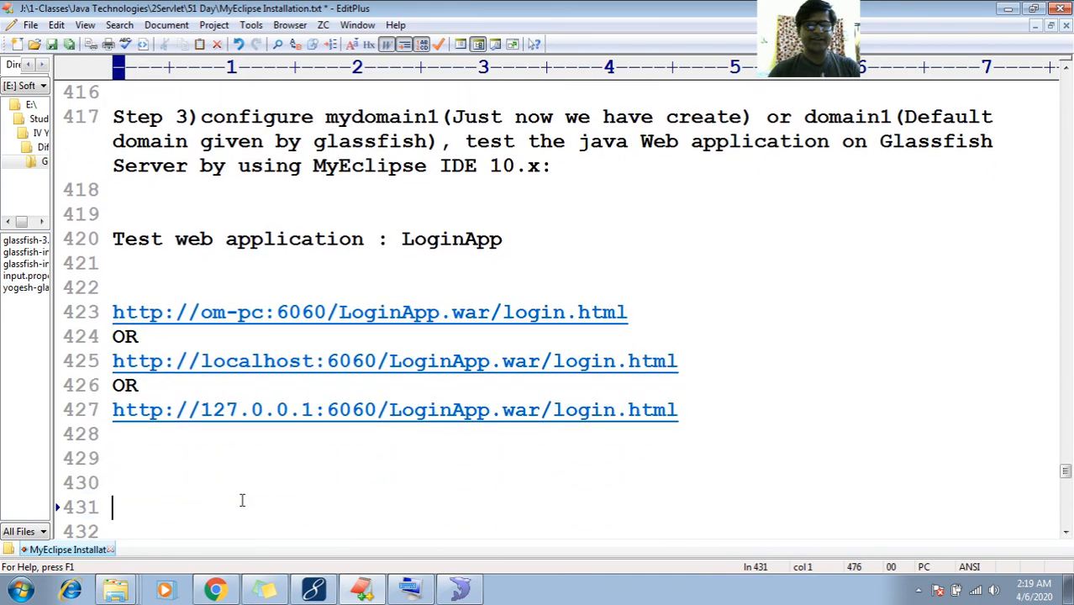
pyautogui.click(220, 591)
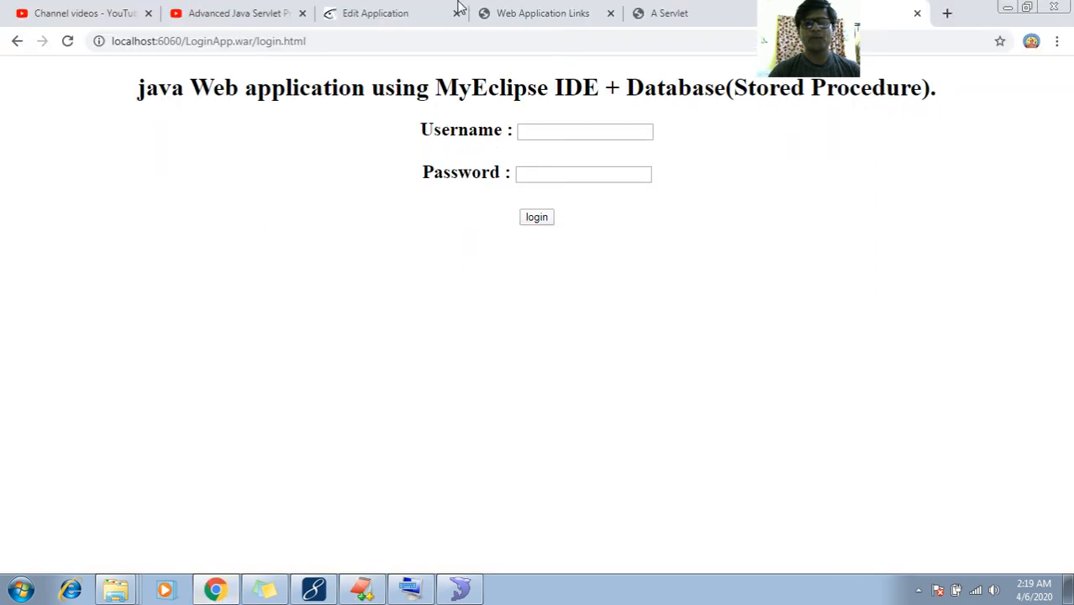
# Move through the servlet and Web Application Links tabs to GlassFish's Edit Application page for LoginApp
pyautogui.click(566, 11)
pyautogui.click(676, 10)
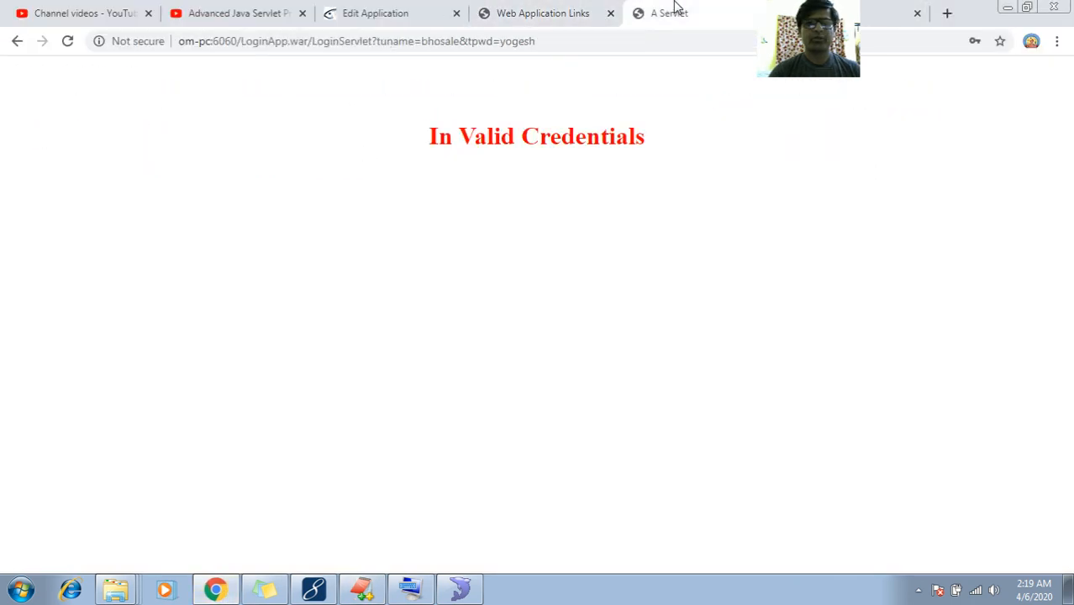
pyautogui.click(527, 10)
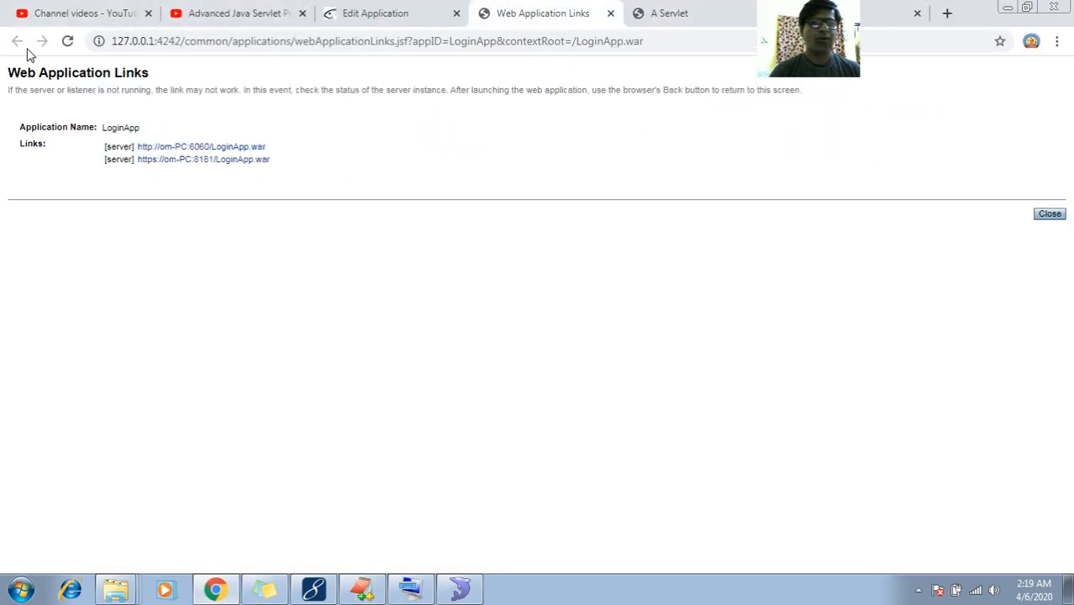
pyautogui.click(368, 12)
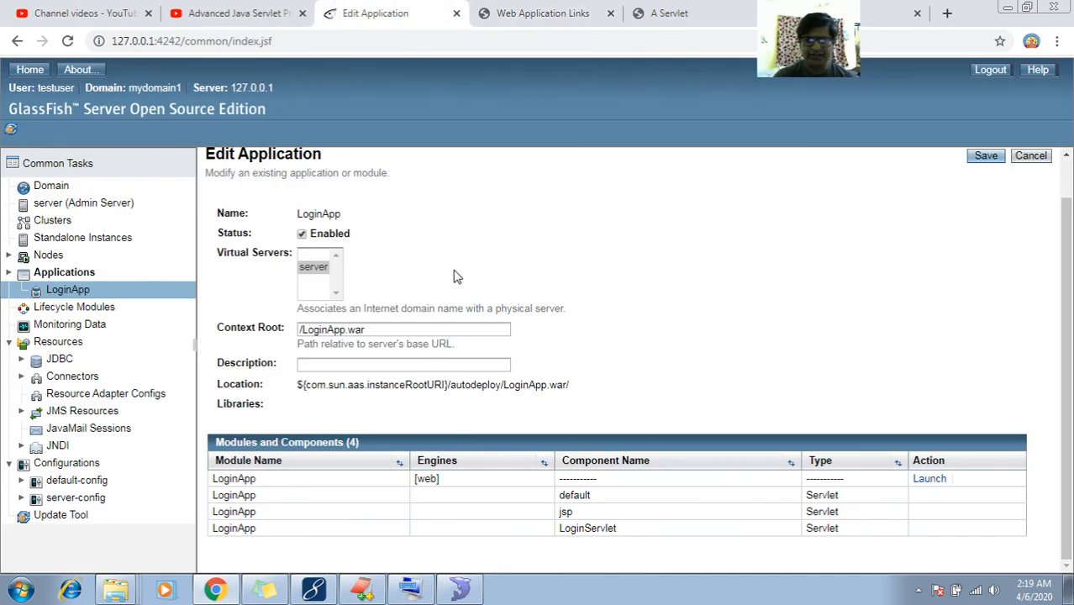
# Change LoginApp's context root from /LoginApp.war to /LoginApp and save
pyautogui.scroll(2, 453, 276)
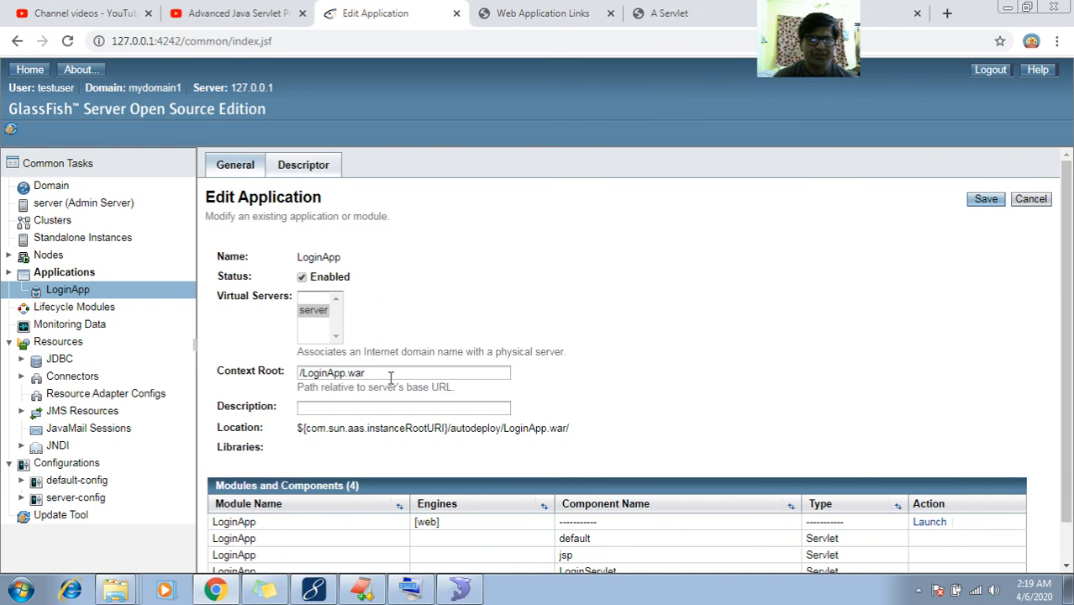
pyautogui.click(390, 377)
pyautogui.press('BackSpace')
pyautogui.press('BackSpace')
pyautogui.press('BackSpace')
pyautogui.press('BackSpace')
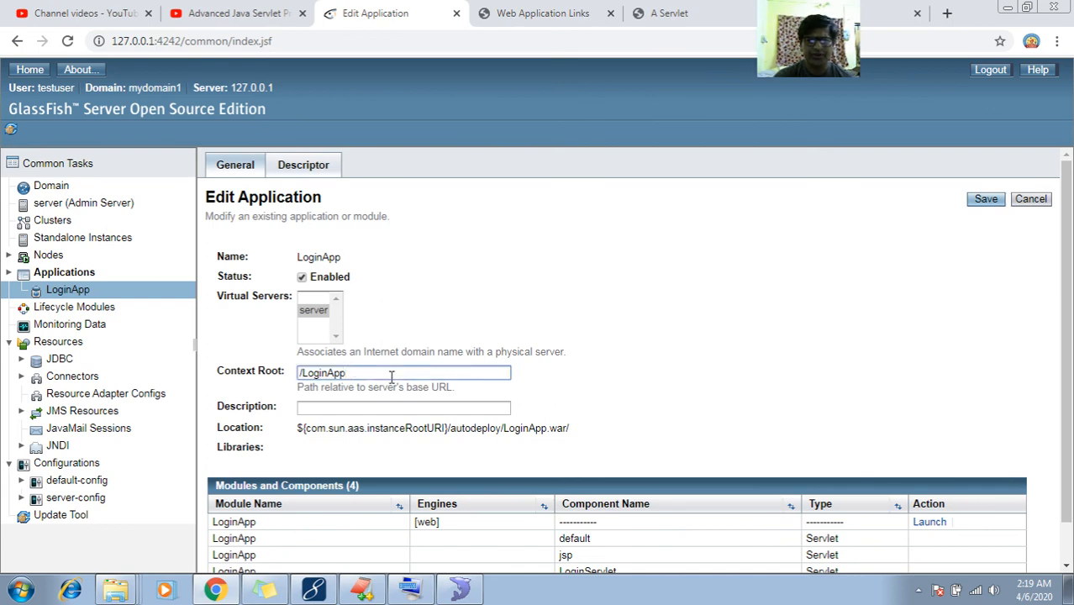
pyautogui.click(987, 203)
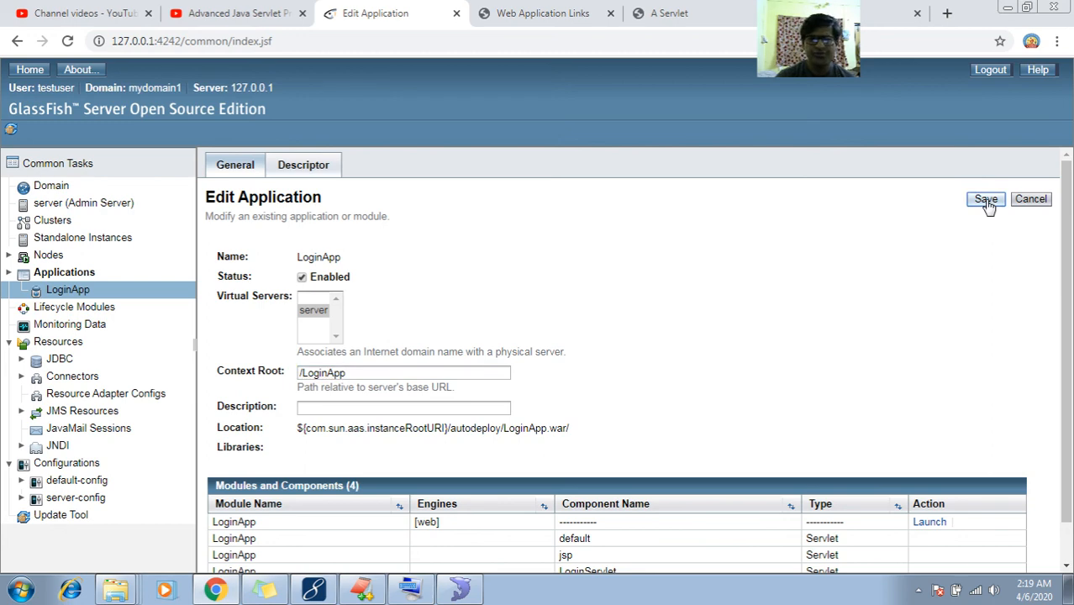
# Return to the In Valid Credentials servlet tab and select its LoginServlet address
pyautogui.click(501, 7)
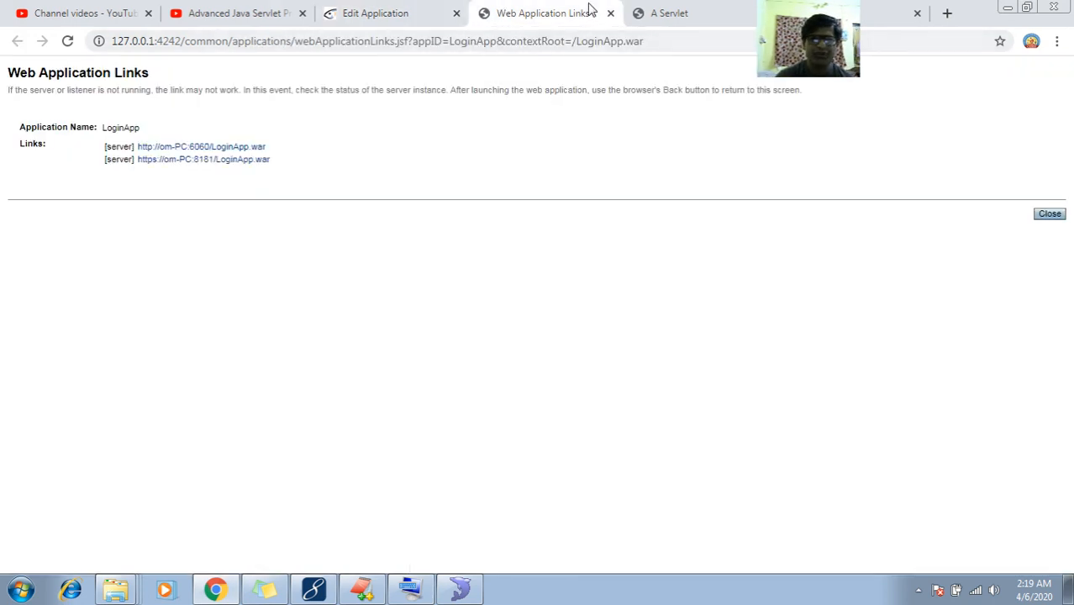
pyautogui.click(668, 8)
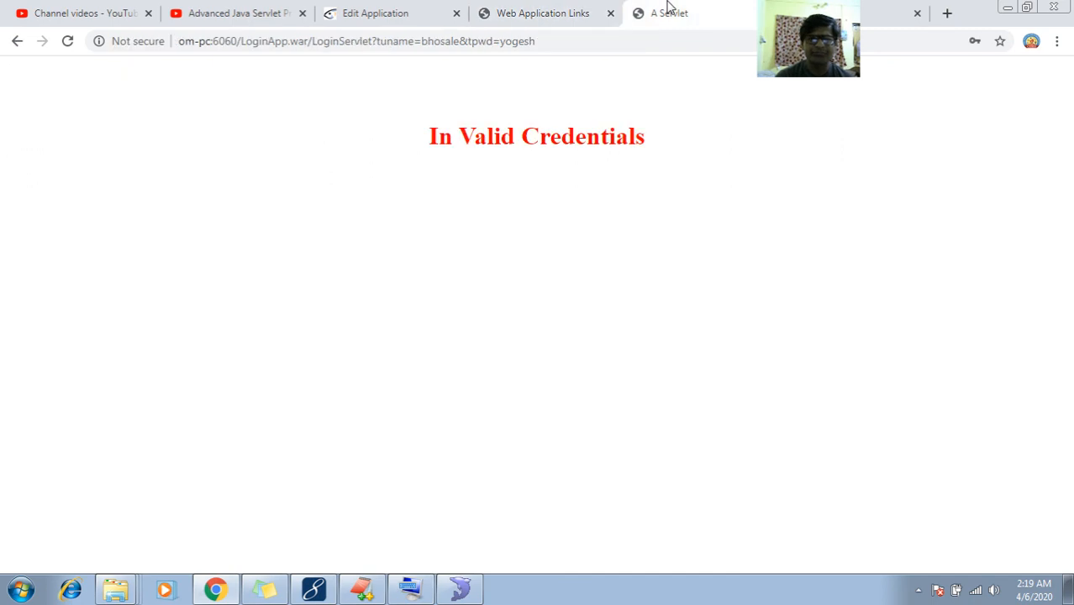
pyautogui.click(290, 41)
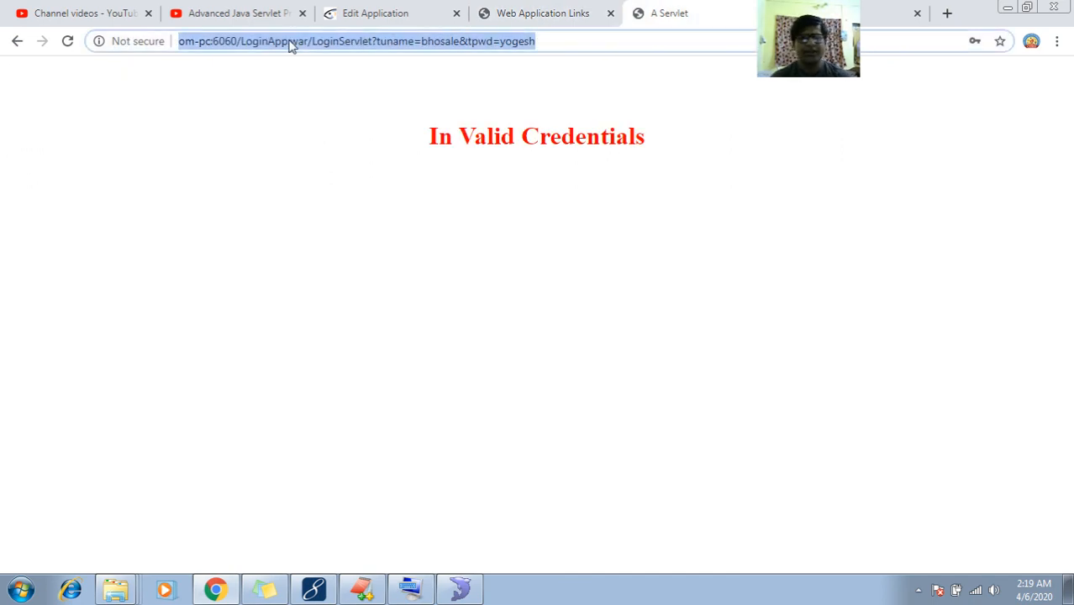
# In a new tab, paste the servlet address and trim it back to LoginApp.war
pyautogui.click(947, 12)
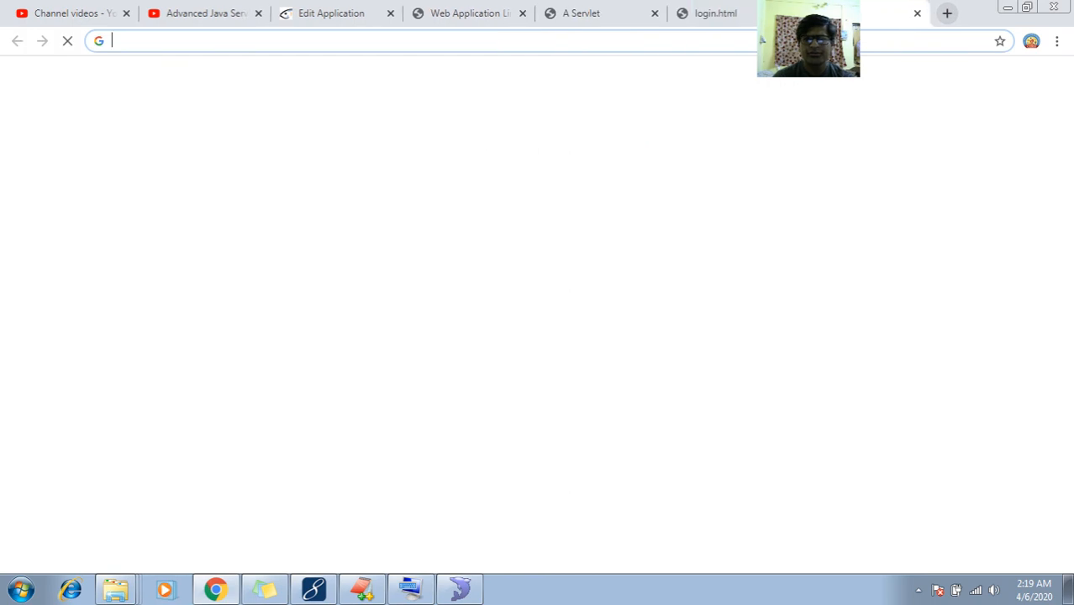
pyautogui.press('BackSpace')
pyautogui.press('BackSpace')
pyautogui.press('BackSpace')
pyautogui.press('BackSpace')
pyautogui.press('BackSpace')
pyautogui.press('BackSpace')
pyautogui.press('BackSpace')
pyautogui.press('BackSpace')
pyautogui.press('BackSpace')
pyautogui.press('BackSpace')
pyautogui.press('BackSpace')
pyautogui.press('BackSpace')
pyautogui.press('BackSpace')
pyautogui.press('BackSpace')
pyautogui.press('BackSpace')
pyautogui.press('BackSpace')
pyautogui.press('BackSpace')
pyautogui.press('BackSpace')
pyautogui.press('BackSpace')
pyautogui.press('BackSpace')
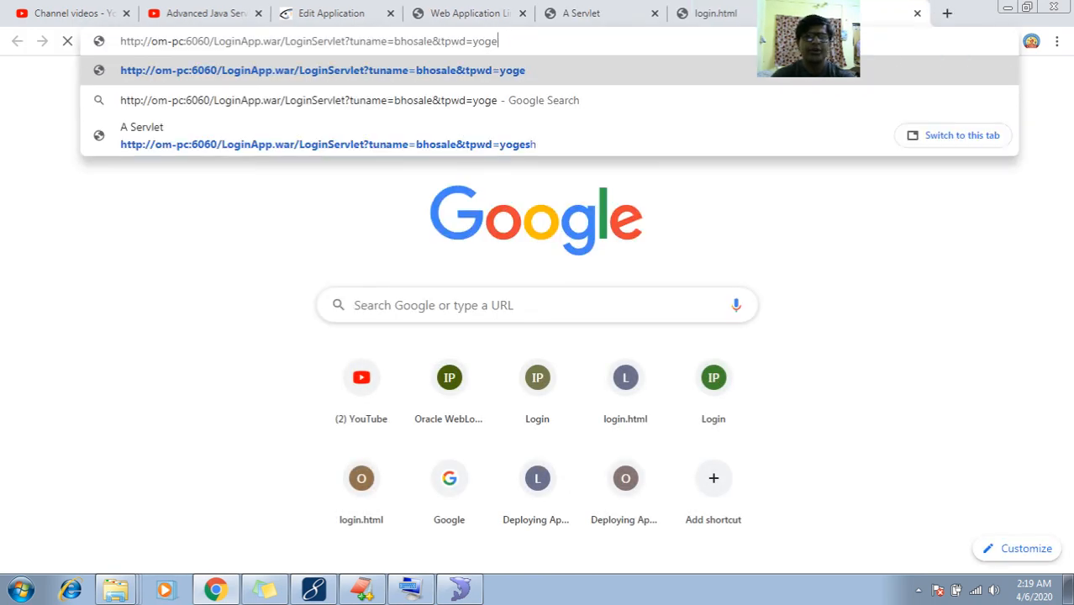
pyautogui.press('BackSpace')
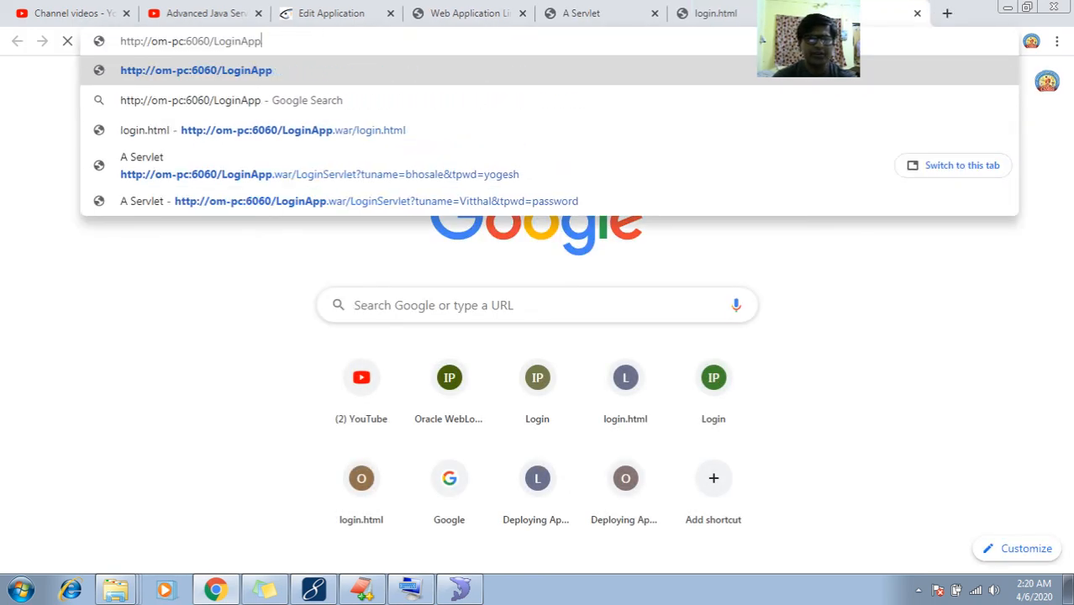
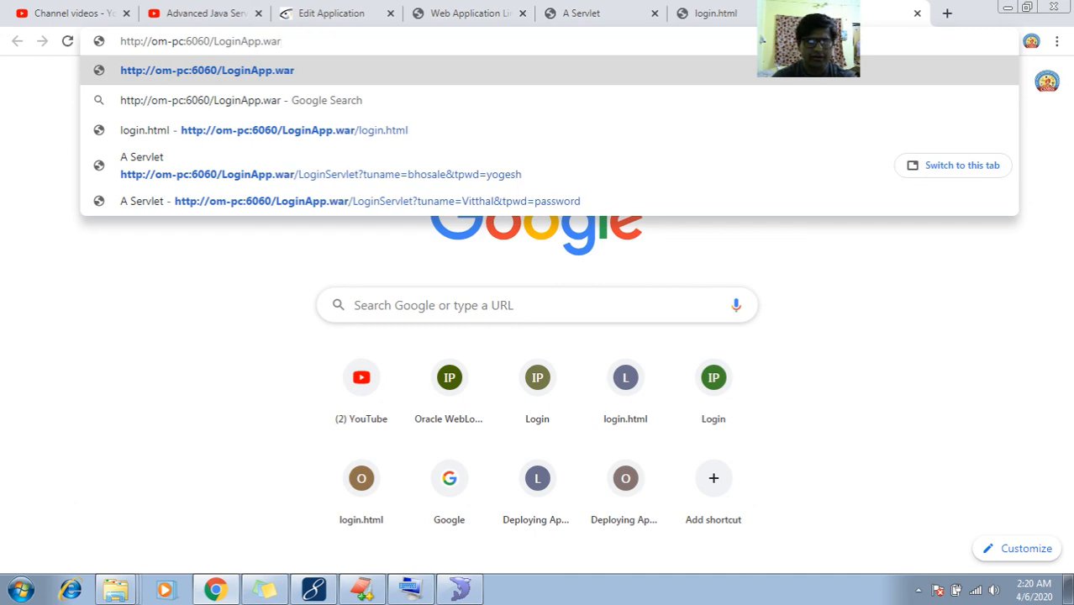
pyautogui.press('Down')
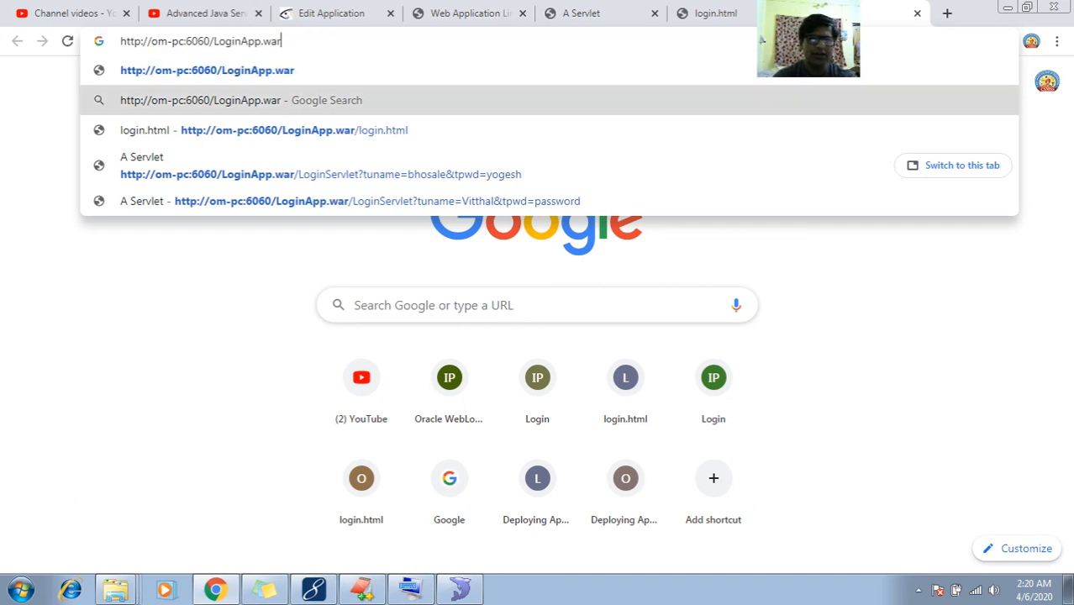
pyautogui.press('Down')
pyautogui.press('Left')
pyautogui.press('Left')
pyautogui.press('Left')
pyautogui.press('Left')
pyautogui.press('Left')
pyautogui.press('Left')
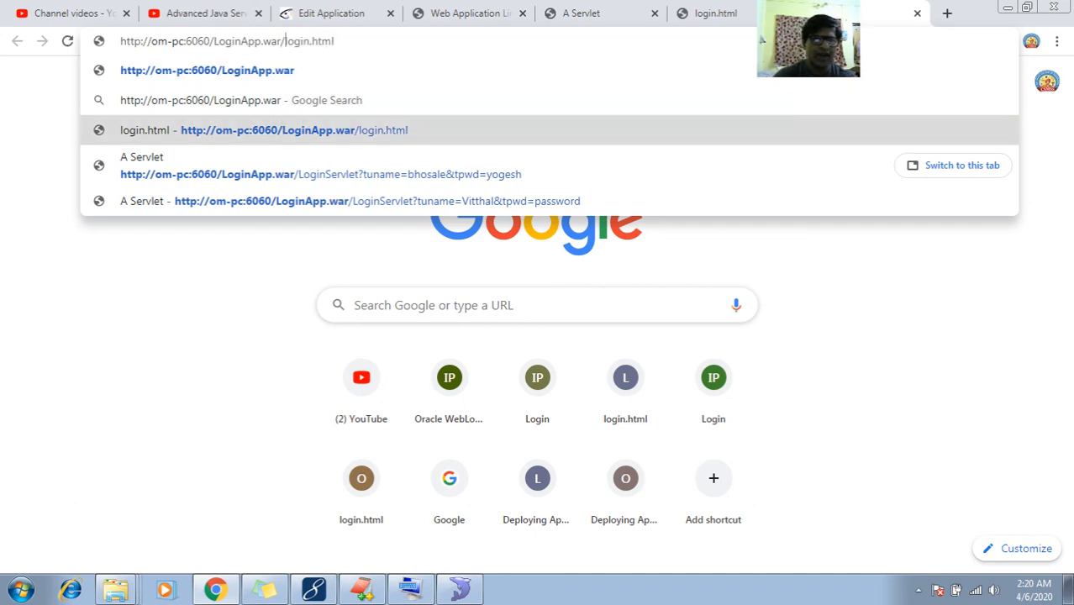
pyautogui.hotkey('shift', 'Left')
pyautogui.hotkey('shift', 'Left')
pyautogui.hotkey('shift', 'Left')
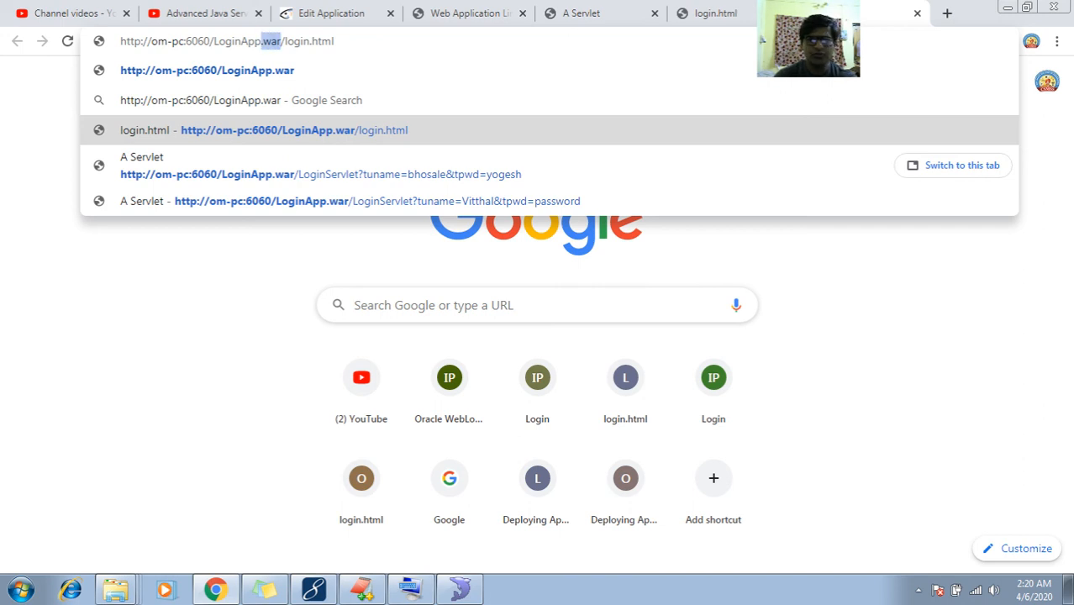
pyautogui.press('BackSpace')
pyautogui.press('BackSpace')
pyautogui.press('End')
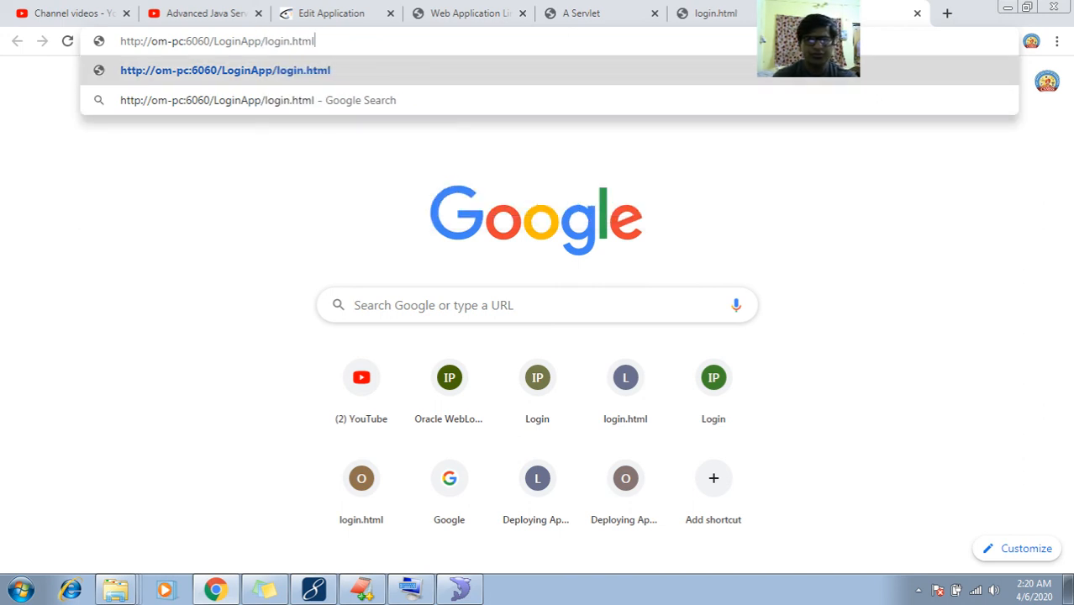
pyautogui.press('Return')
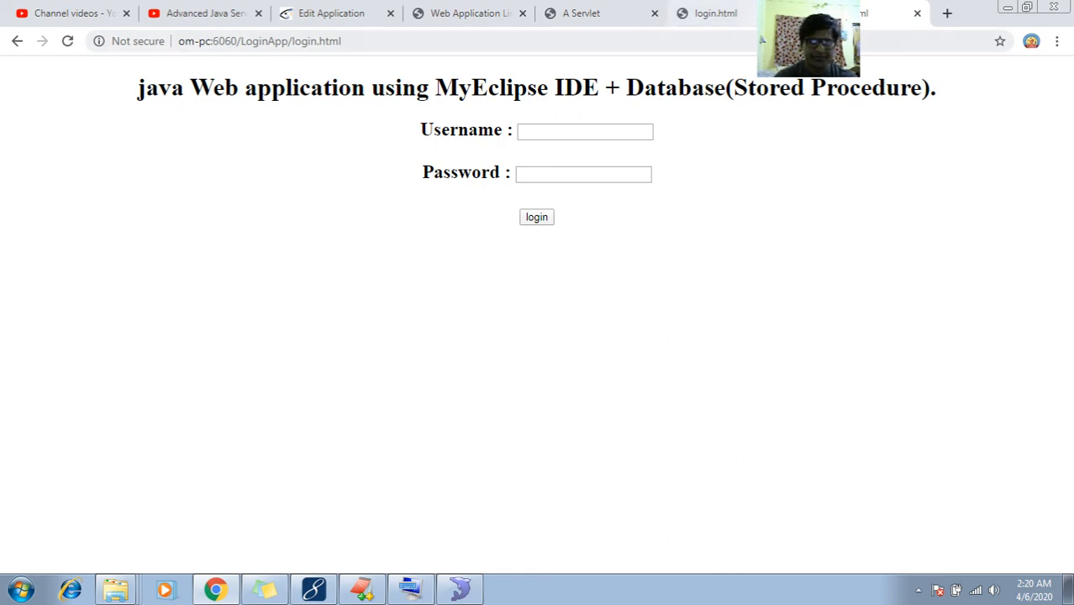
pyautogui.click(786, 42)
pyautogui.hotkey('ctrl', 'c')
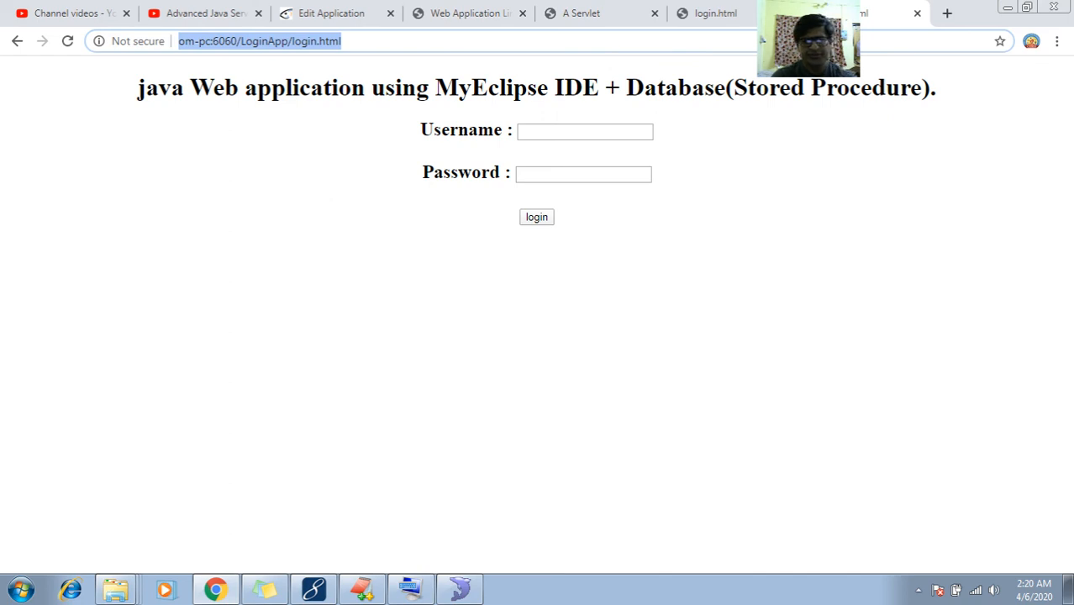
pyautogui.click(361, 589)
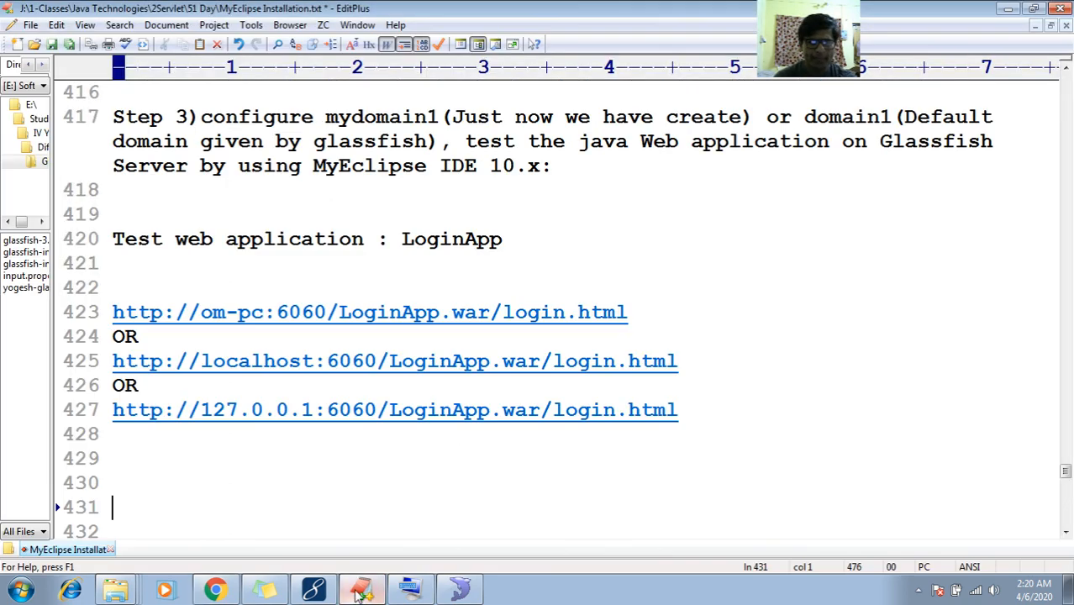
# Add an 'OR' line and the new /LoginApp login URL below the existing test URLs
pyautogui.click(373, 458)
pyautogui.press('Return')
pyautogui.write('OR')
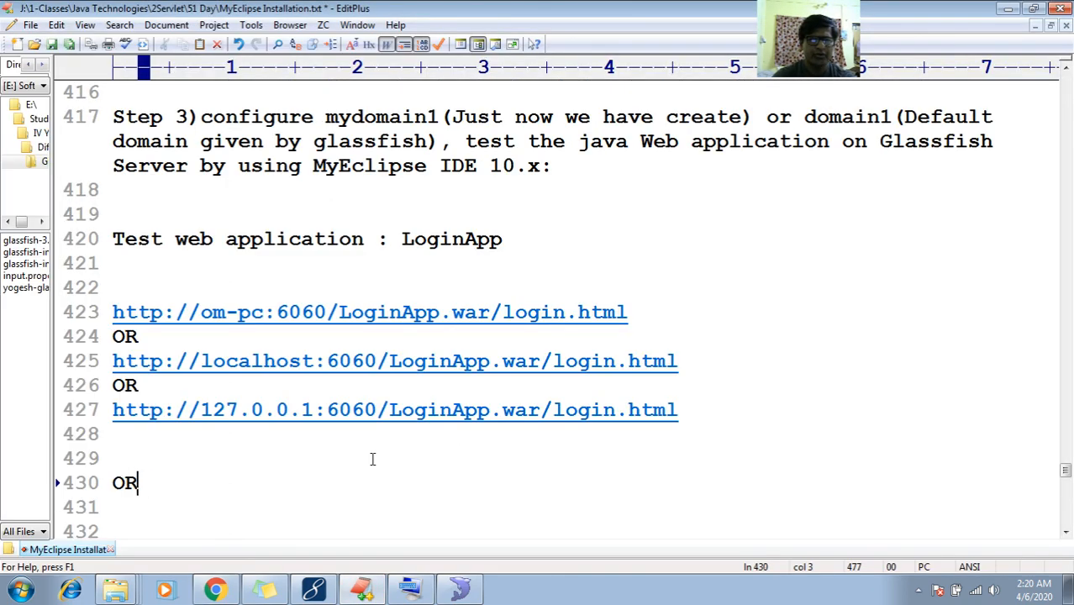
pyautogui.press('Return')
pyautogui.hotkey('ctrl', 'v')
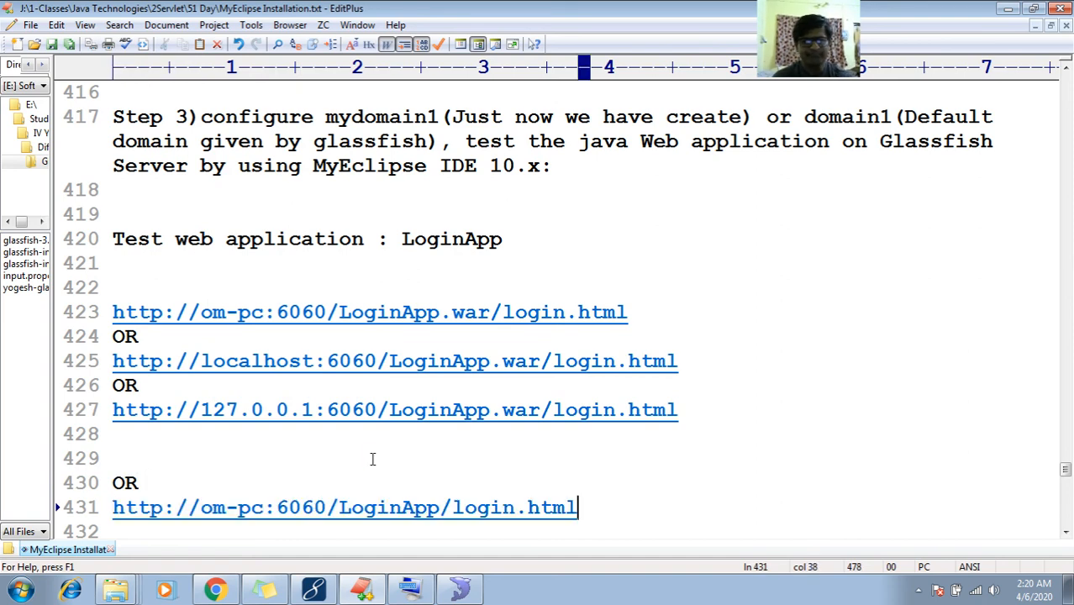
pyautogui.press('Return')
pyautogui.press('Return')
# Capitalize 'procedure' to 'Procedure' in the JBoss heading
pyautogui.press('Down')
pyautogui.press('Down')
pyautogui.press('Down')
pyautogui.press('Down')
pyautogui.press('Down')
pyautogui.press('Down')
pyautogui.press('Down')
pyautogui.press('Down')
pyautogui.press('Down')
pyautogui.press('Down')
pyautogui.press('Down')
pyautogui.press('Down')
pyautogui.press('Down')
pyautogui.press('Down')
pyautogui.press('Down')
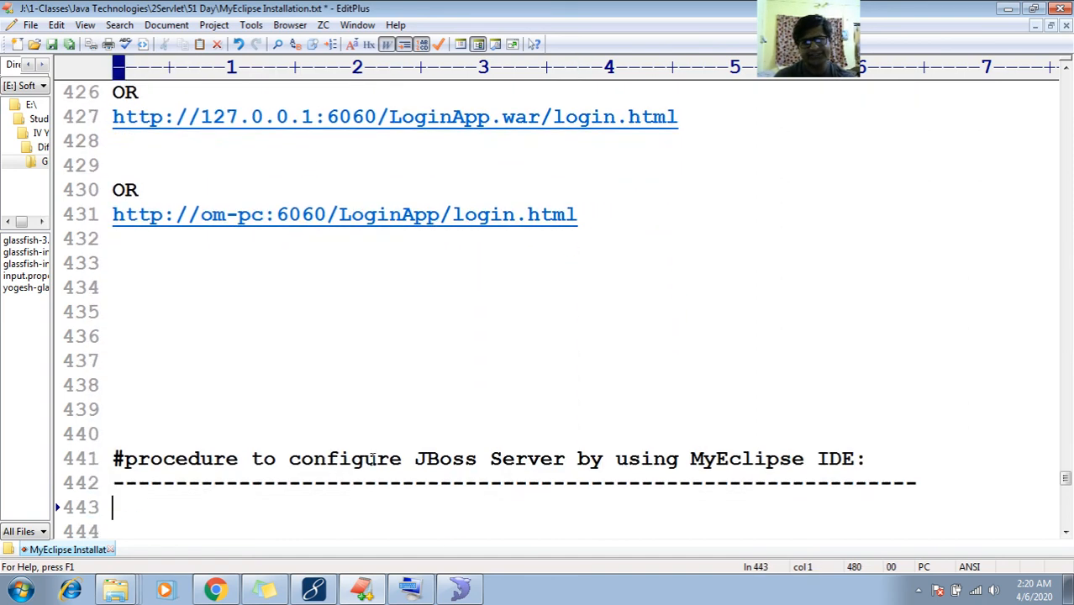
pyautogui.press('Up')
pyautogui.press('Up')
pyautogui.press('Up')
pyautogui.press('Up')
pyautogui.press('Up')
pyautogui.press('Up')
pyautogui.press('Up')
pyautogui.press('Right')
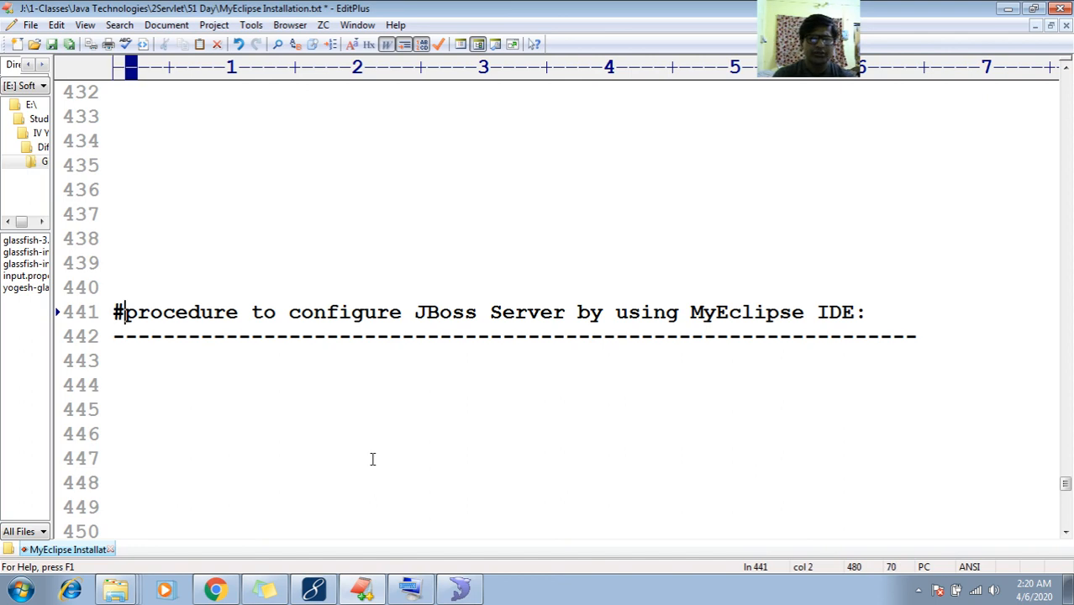
pyautogui.hotkey('shift', 'Right')
pyautogui.write('P')
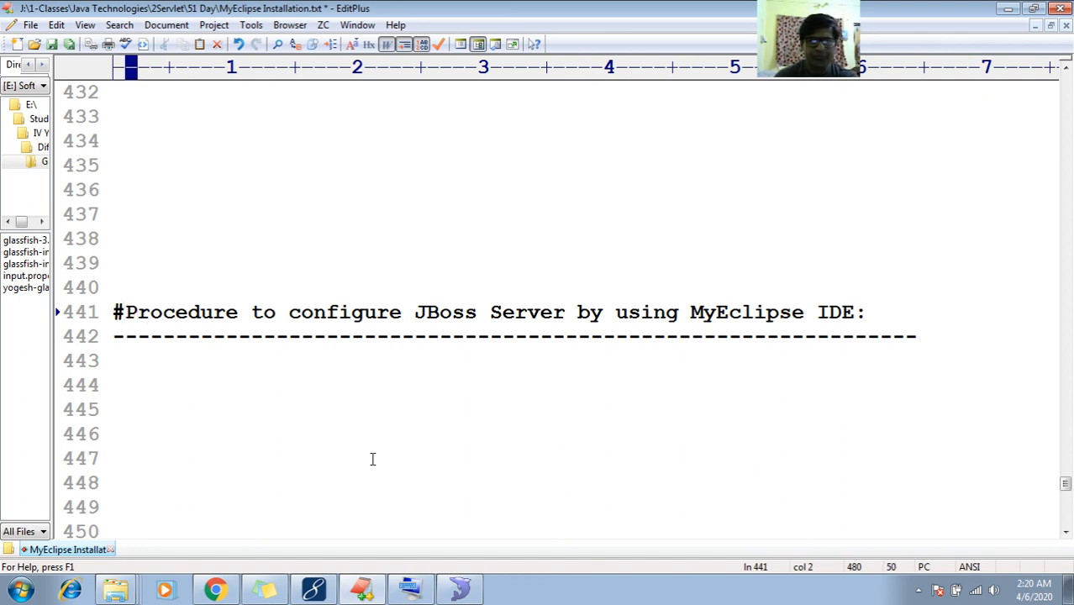
pyautogui.press('End')
pyautogui.press('Down')
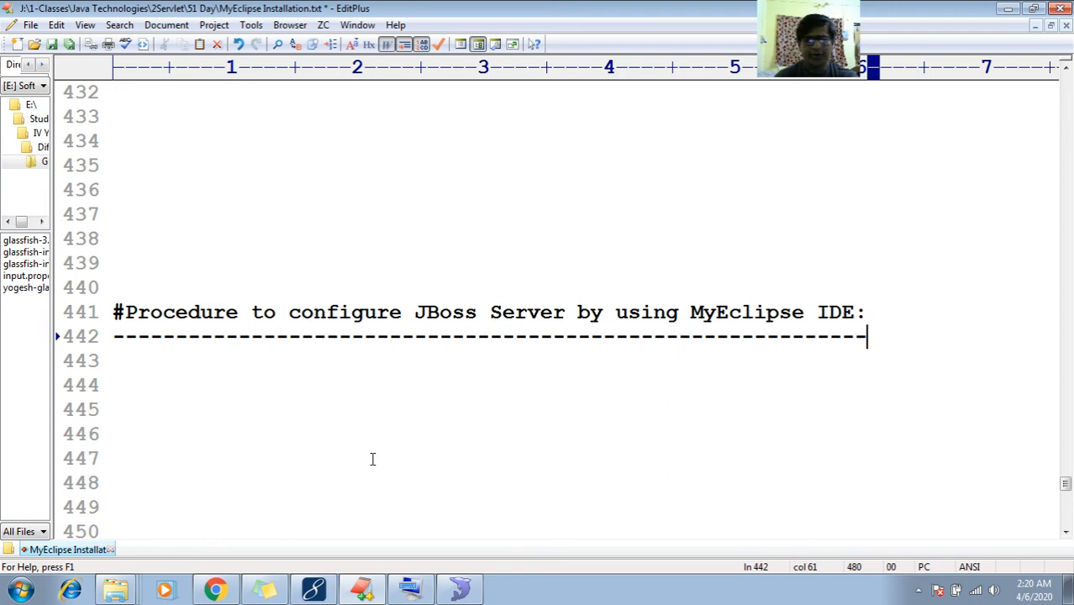
# Insert ', test java web application in' before JBoss and lengthen the dashed underline
pyautogui.click(410, 313)
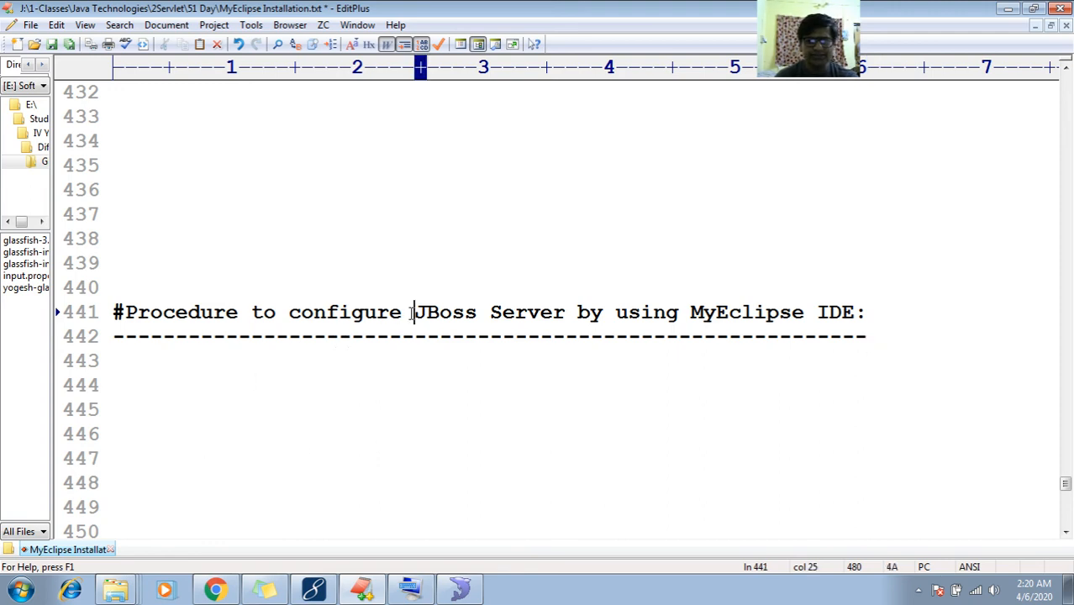
pyautogui.press('Left')
pyautogui.write('test')
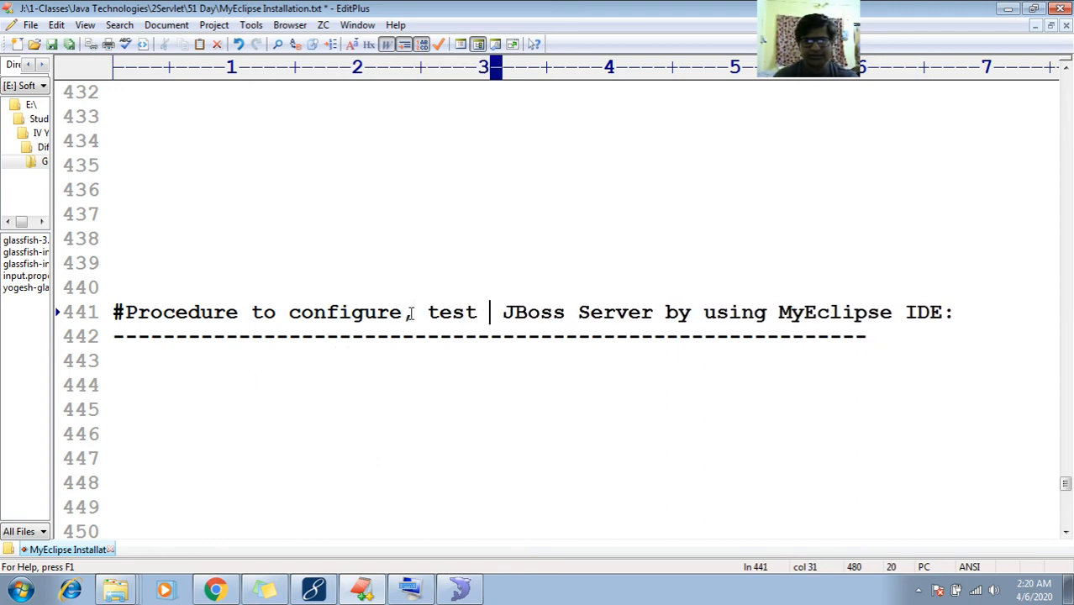
pyautogui.press('BackSpace')
pyautogui.write('t java')
pyautogui.write(' web appli')
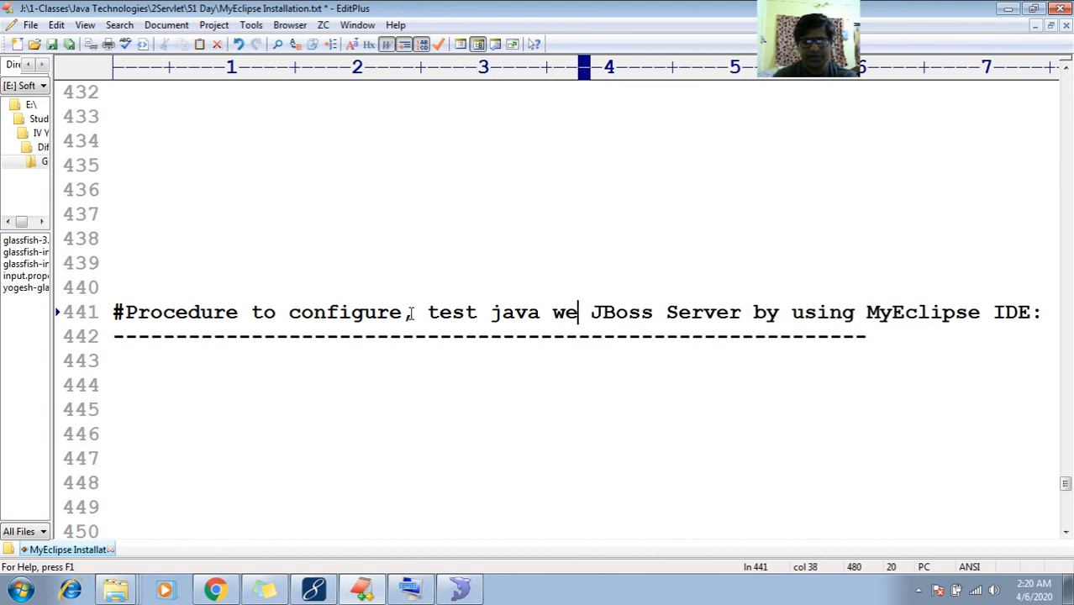
pyautogui.write('cation in')
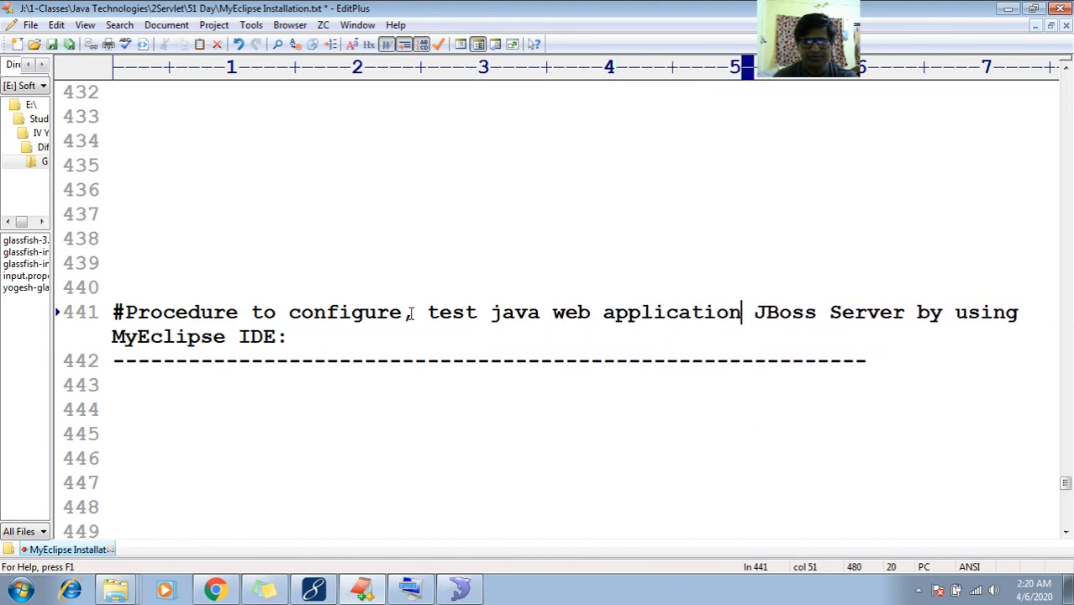
pyautogui.press('End')
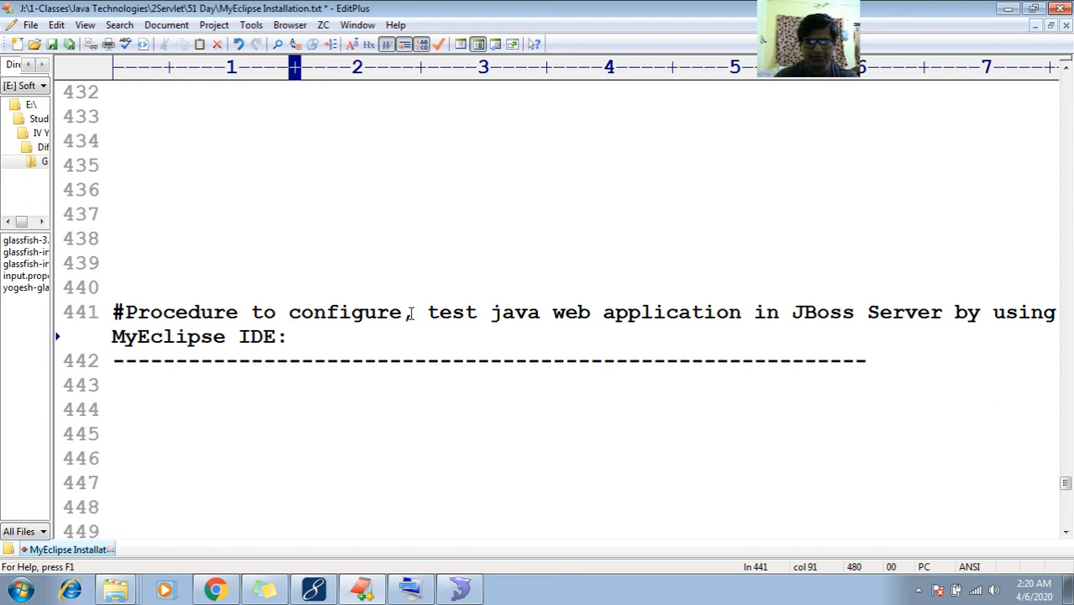
pyautogui.press('Down')
pyautogui.press('End')
pyautogui.write('---')
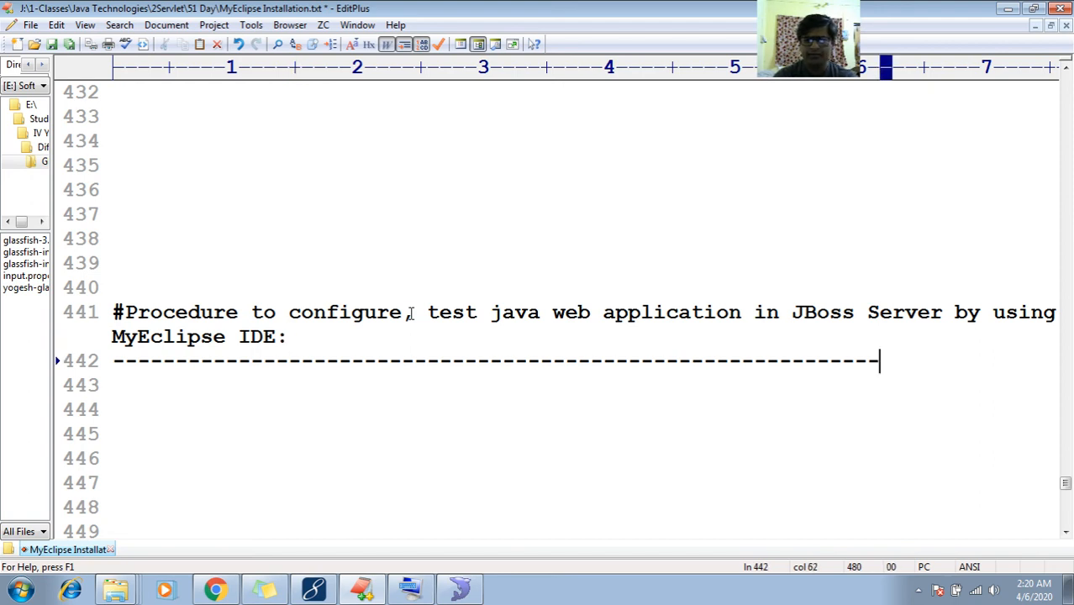
pyautogui.write('-------------')
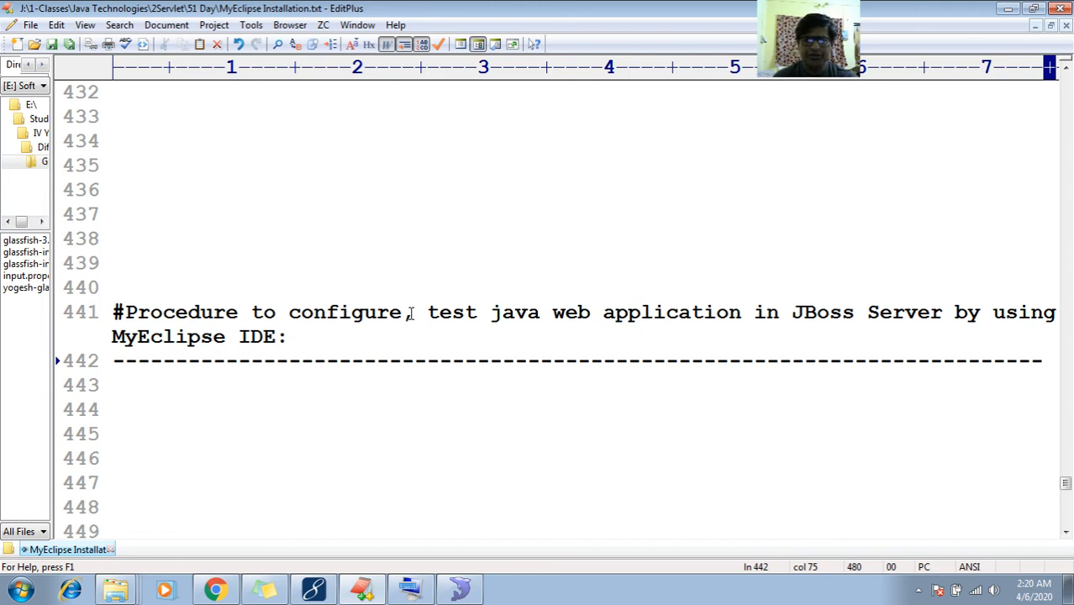
# Delete the extra blank lines above the JBoss heading
pyautogui.press('Down')
pyautogui.press('Down')
pyautogui.press('Up')
pyautogui.press('Up')
pyautogui.press('Up')
pyautogui.press('Up')
pyautogui.press('BackSpace')
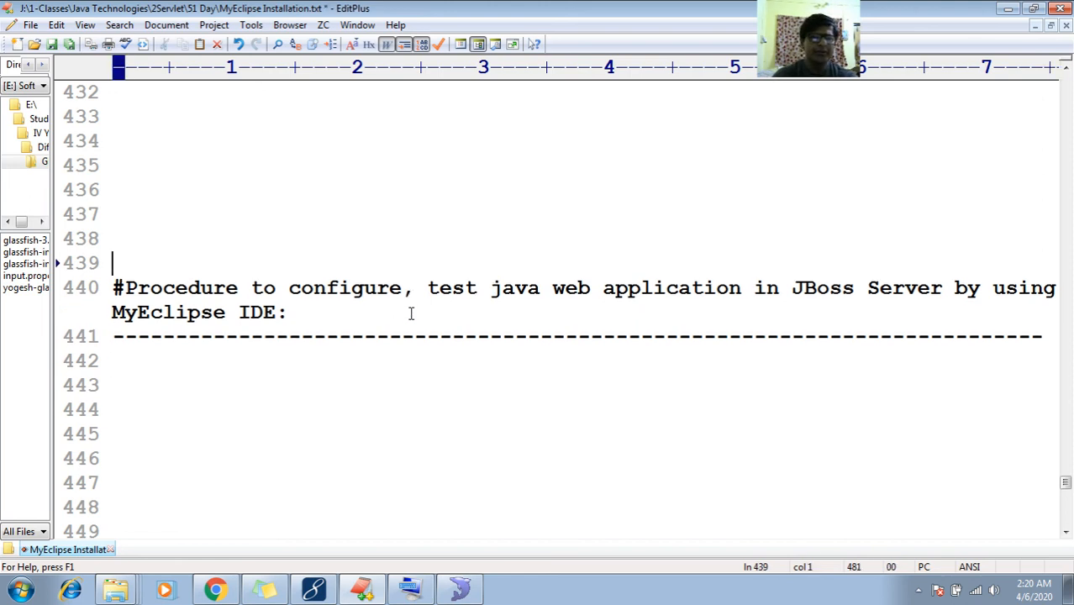
pyautogui.press('BackSpace')
pyautogui.press('BackSpace')
pyautogui.press('BackSpace')
pyautogui.press('BackSpace')
pyautogui.press('BackSpace')
pyautogui.press('BackSpace')
pyautogui.press('Up')
pyautogui.press('Up')
pyautogui.press('Up')
pyautogui.press('Up')
pyautogui.press('Down')
pyautogui.press('Down')
pyautogui.press('Down')
pyautogui.press('Down')
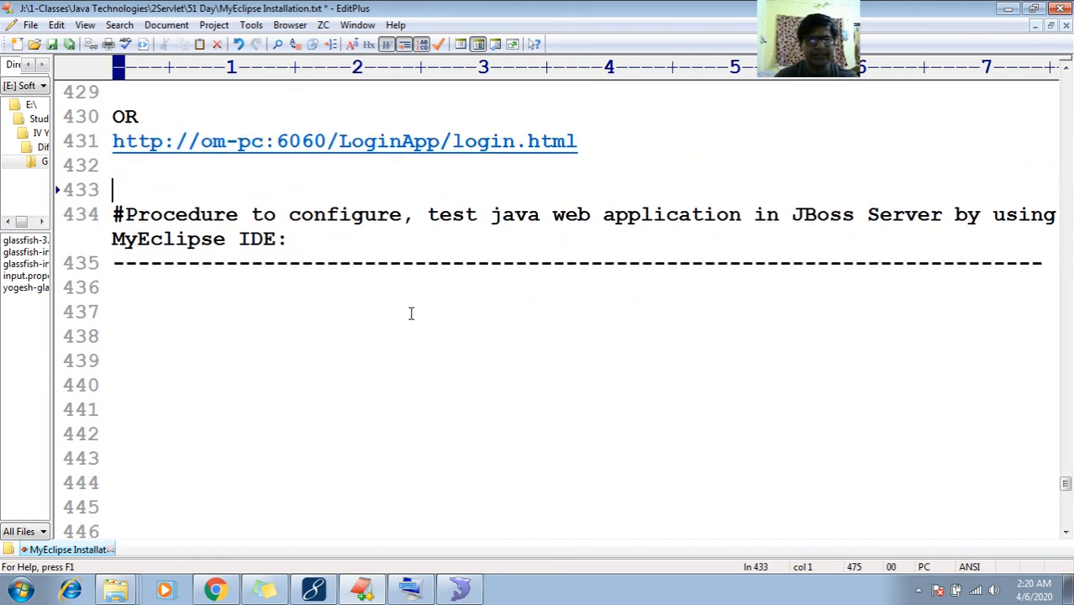